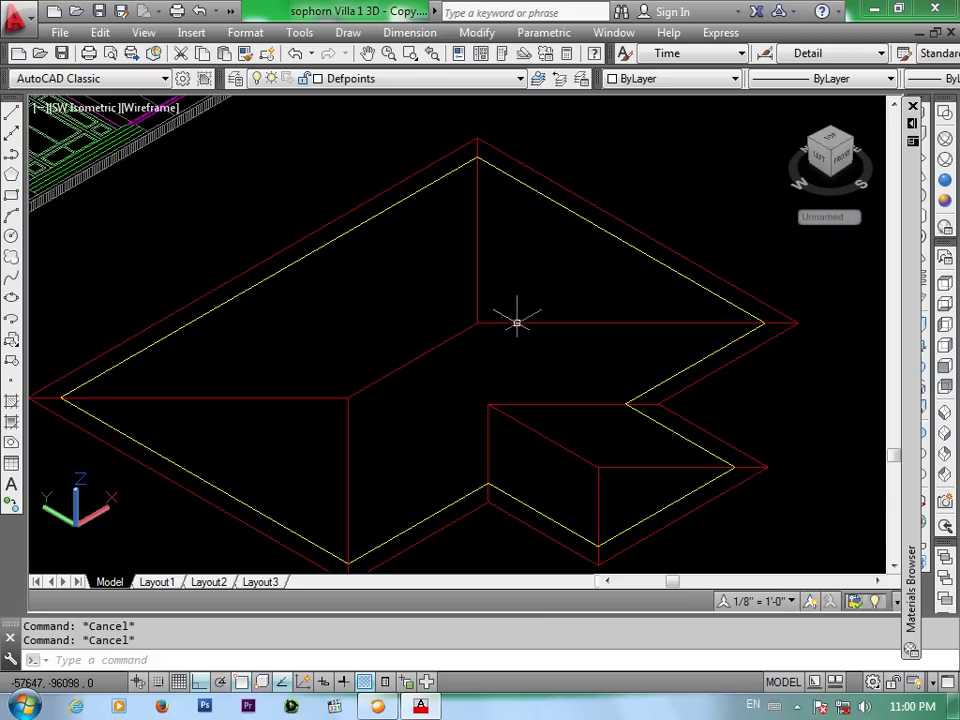
scroll(476, 332, up, 4)
Draw a short polyline guide line from the roof outline's inner corner
middle_drag(476, 332, 492, 390)
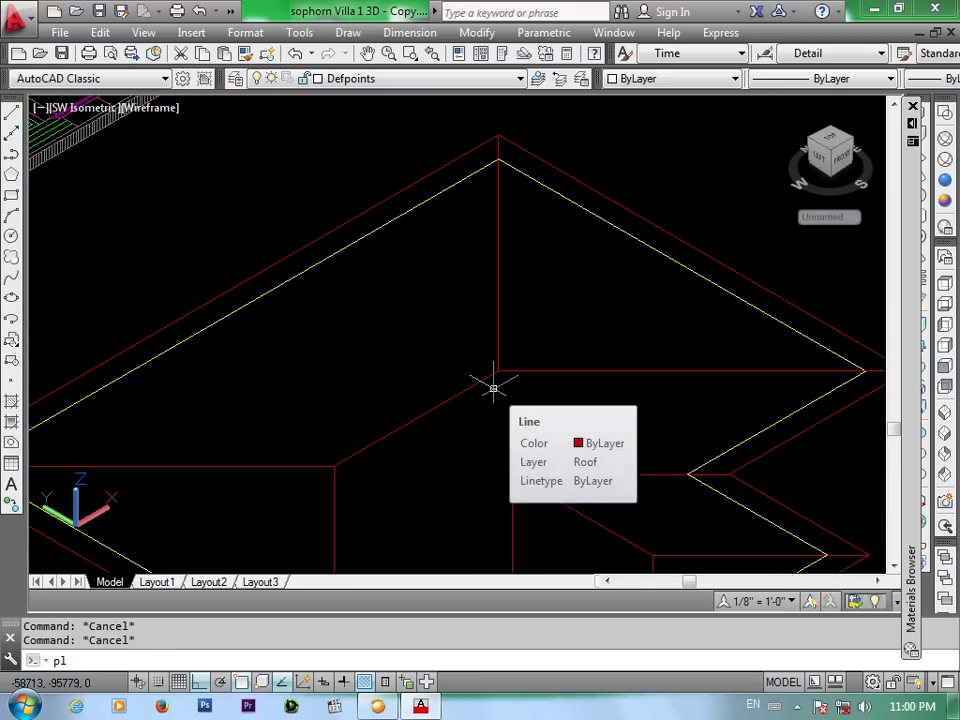
key(Return)
click(498, 371)
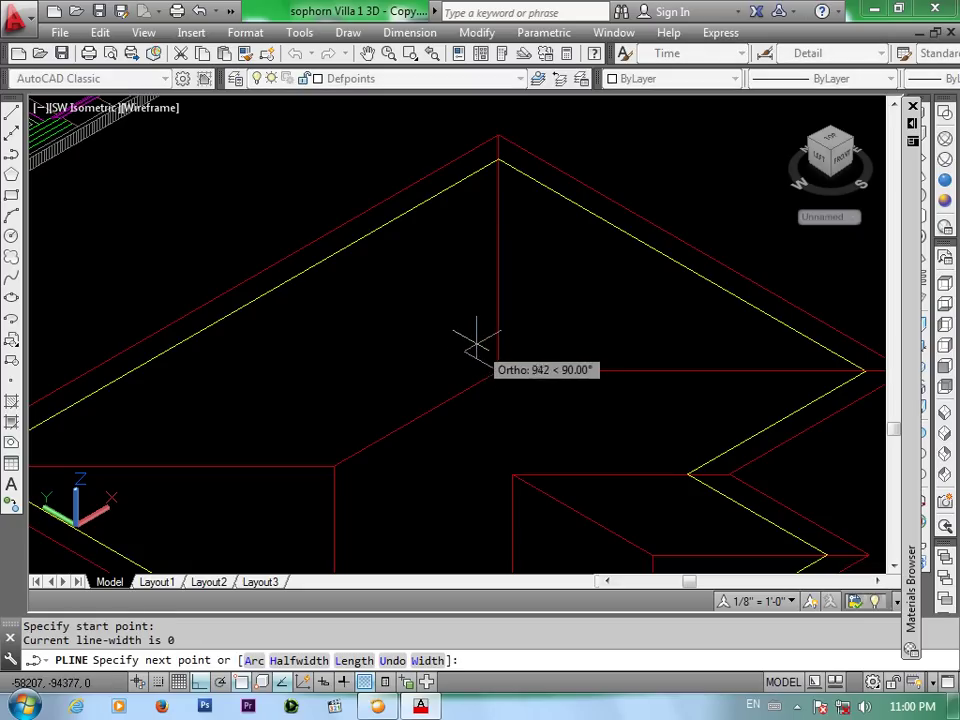
click(444, 338)
scroll(444, 372, down, 5)
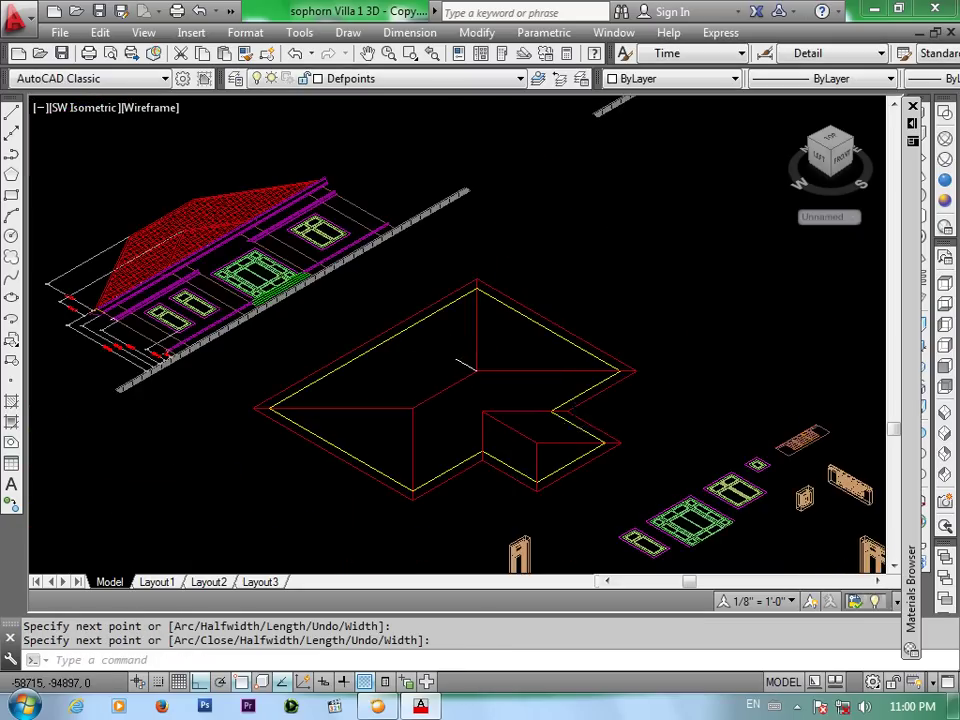
scroll(490, 378, up, 5)
key(Return)
key(Return)
Add two more short guide polylines, one from a roof corner and one at the wing corner
click(484, 377)
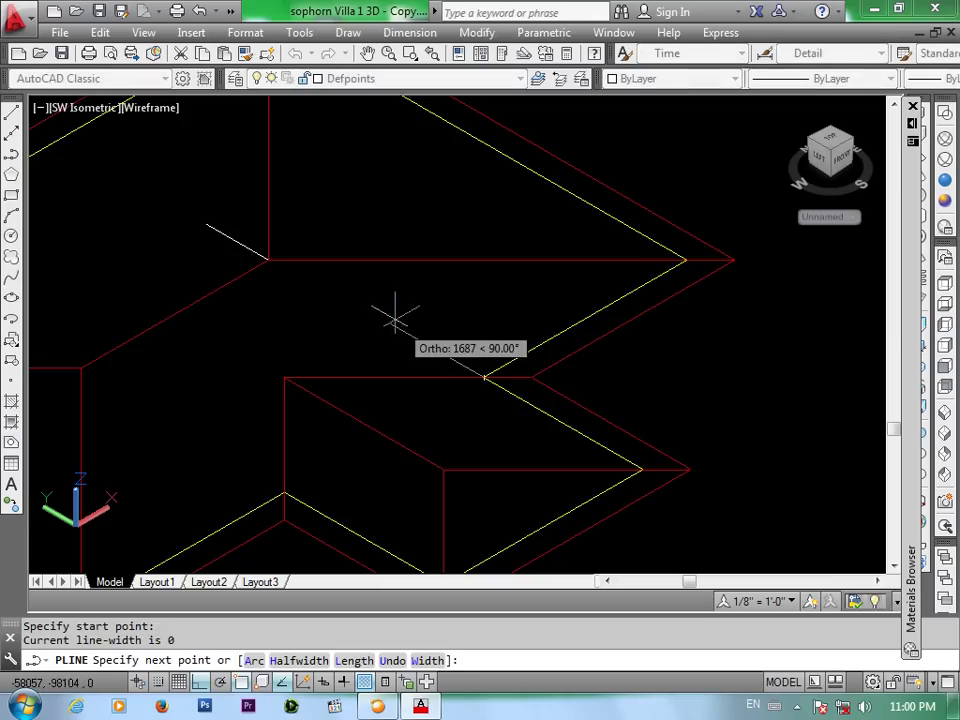
click(327, 290)
key(Return)
key(Return)
click(443, 468)
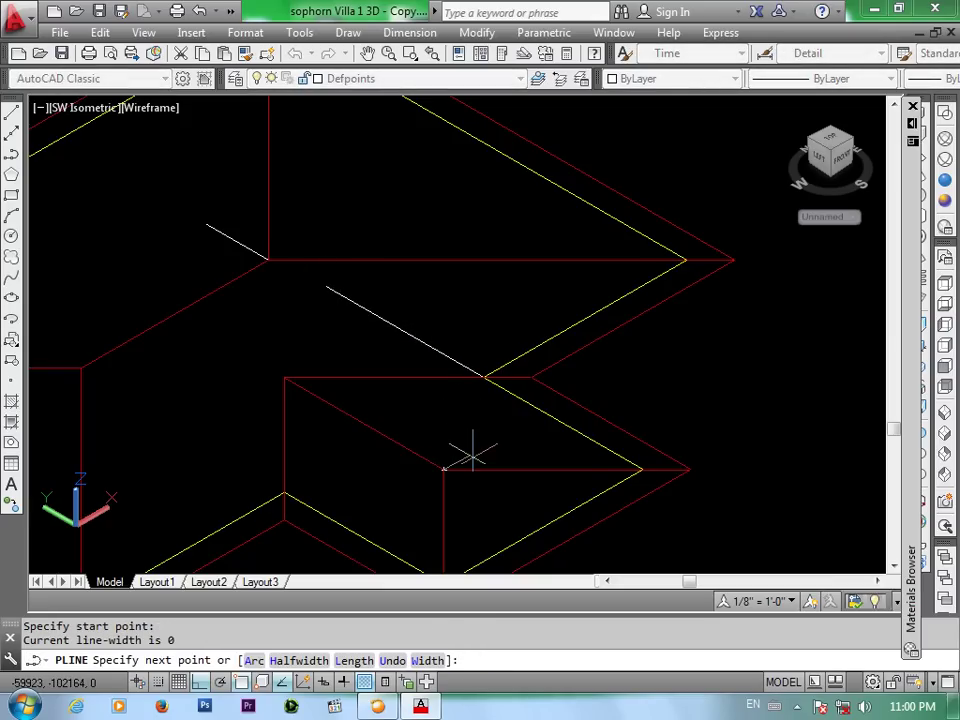
click(469, 452)
key(Return)
middle_drag(377, 437, 418, 428)
text(bo)
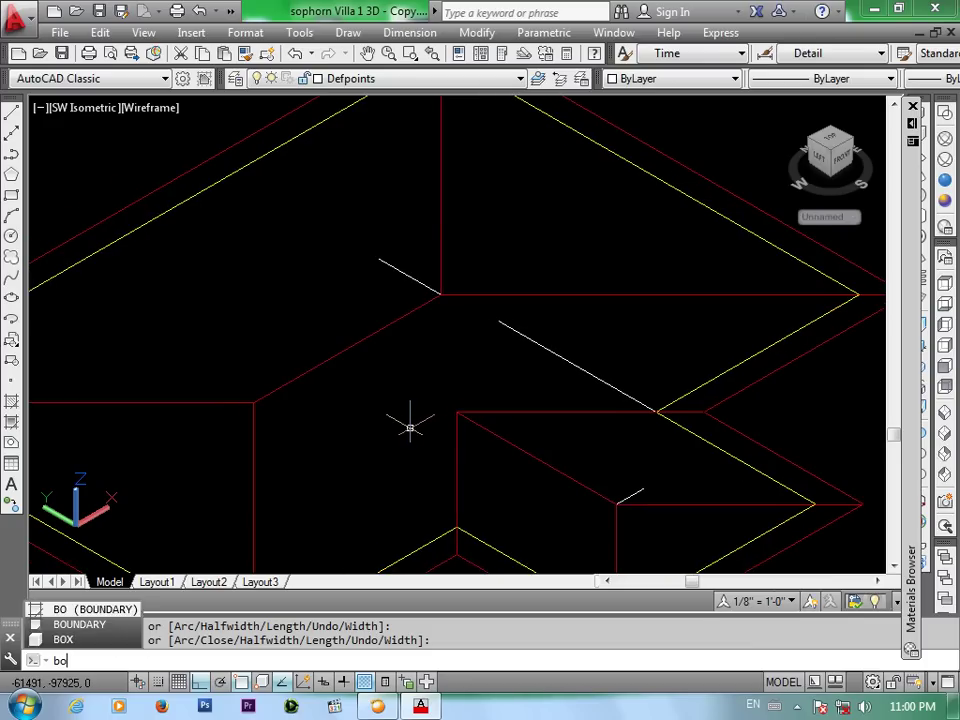
Create a small box near the roof's inner corner with height 3377
text(x)
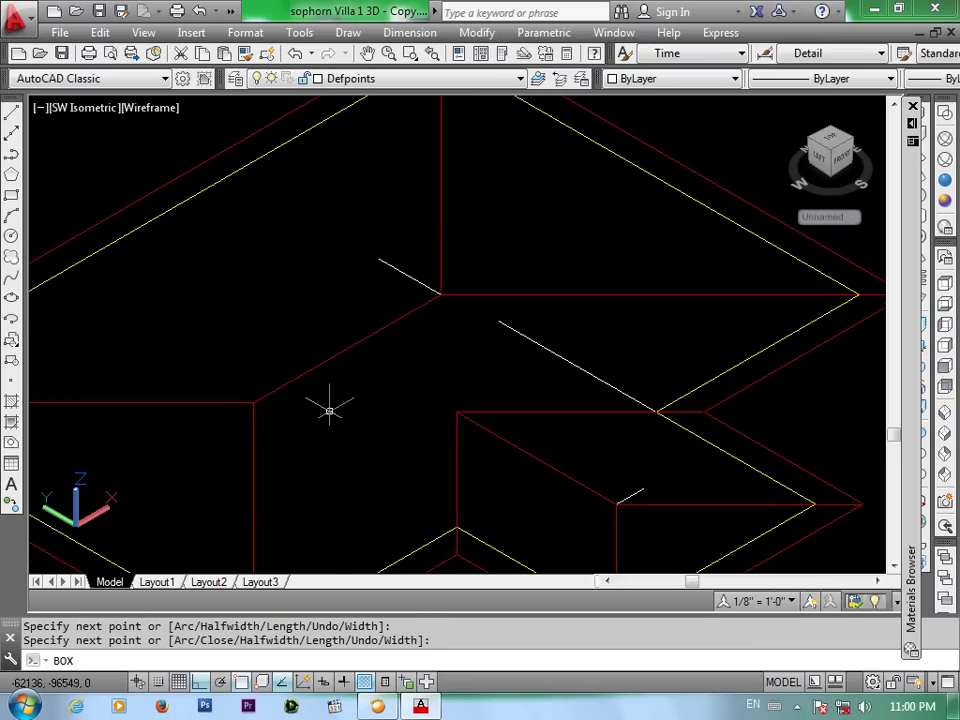
key(Return)
click(254, 403)
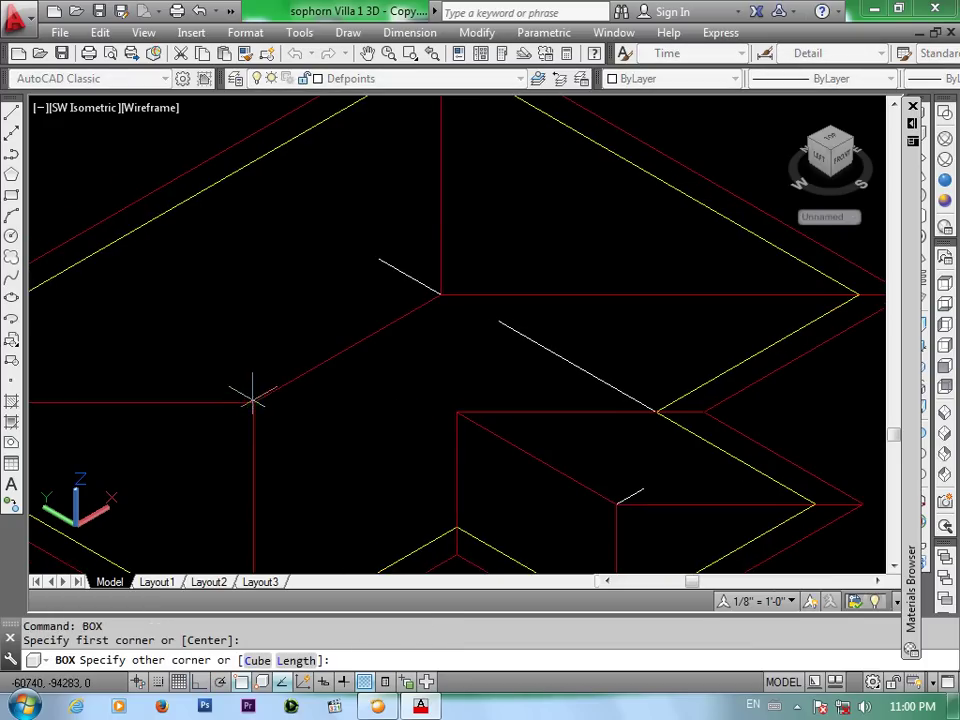
click(378, 258)
scroll(378, 230, down, 3)
scroll(378, 230, down, 3)
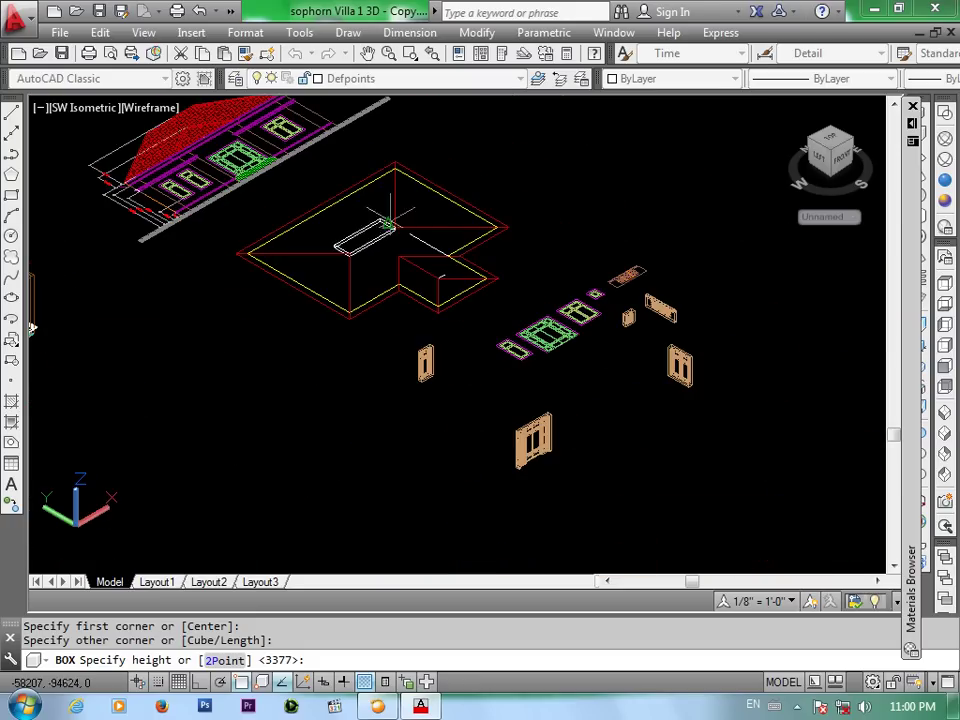
scroll(105, 160, up, 3)
scroll(110, 165, up, 2)
scroll(120, 170, up, 2)
scroll(119, 175, up, 2)
scroll(119, 183, down, 3)
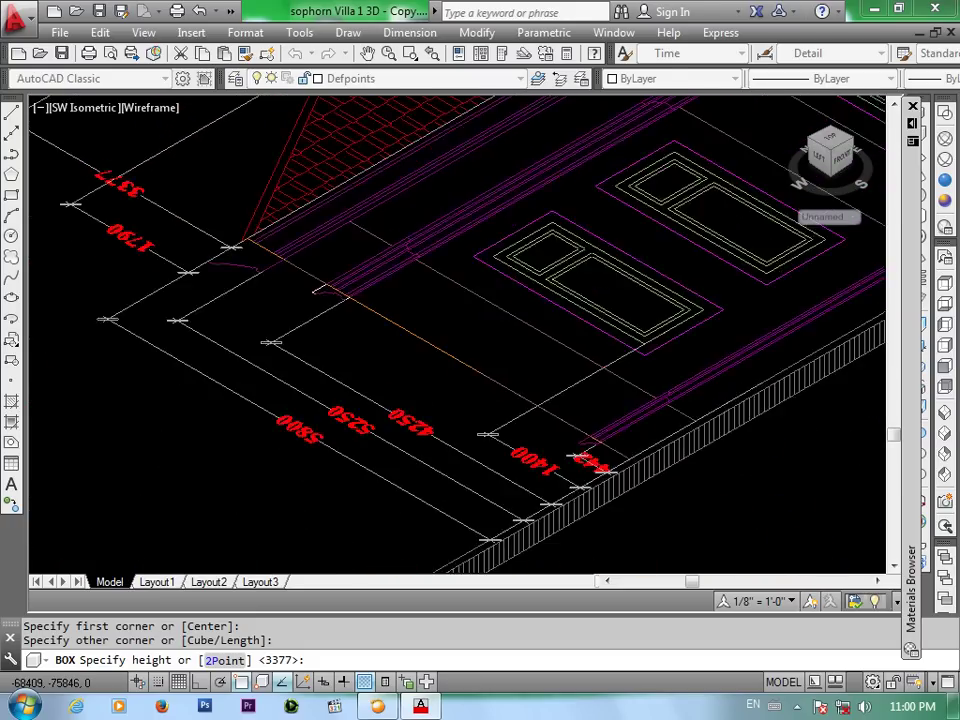
scroll(119, 183, down, 3)
scroll(119, 183, down, 3)
scroll(125, 185, down, 2)
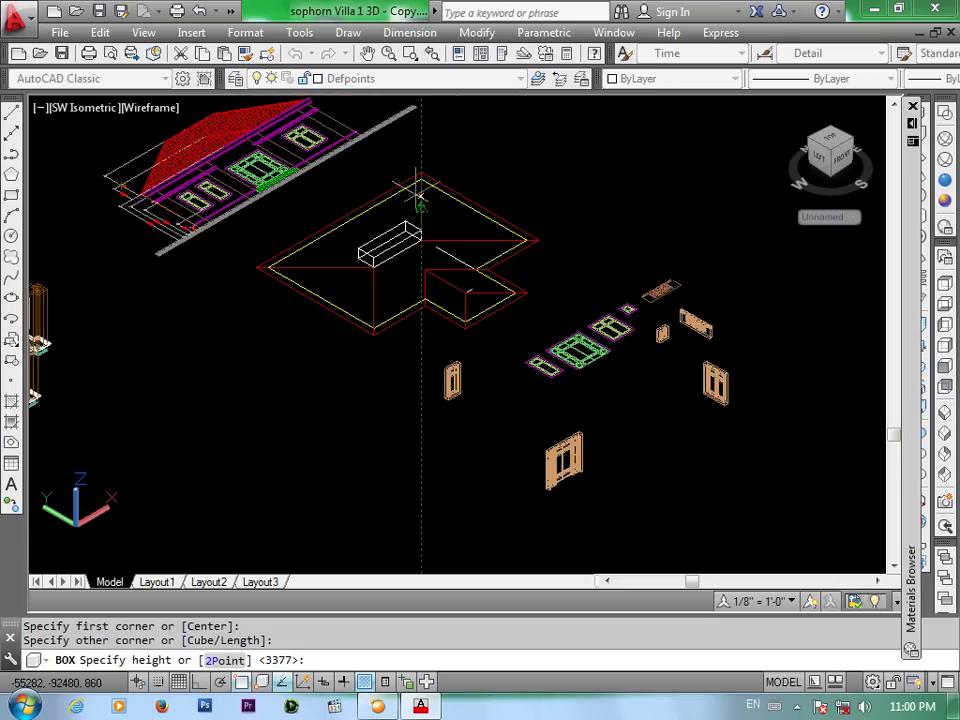
text(3377)
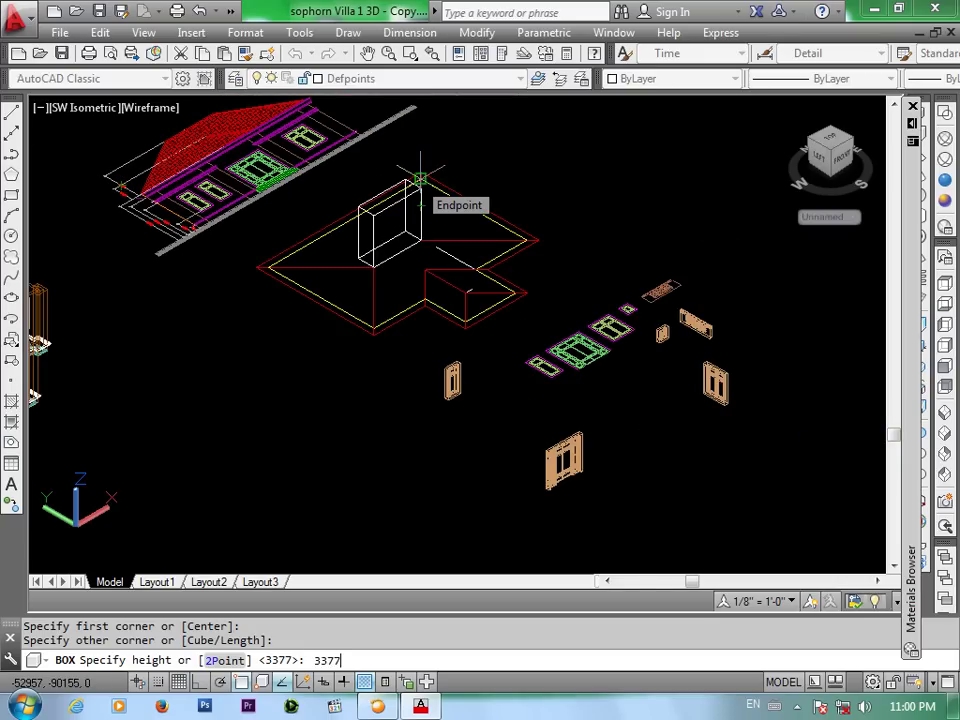
key(Return)
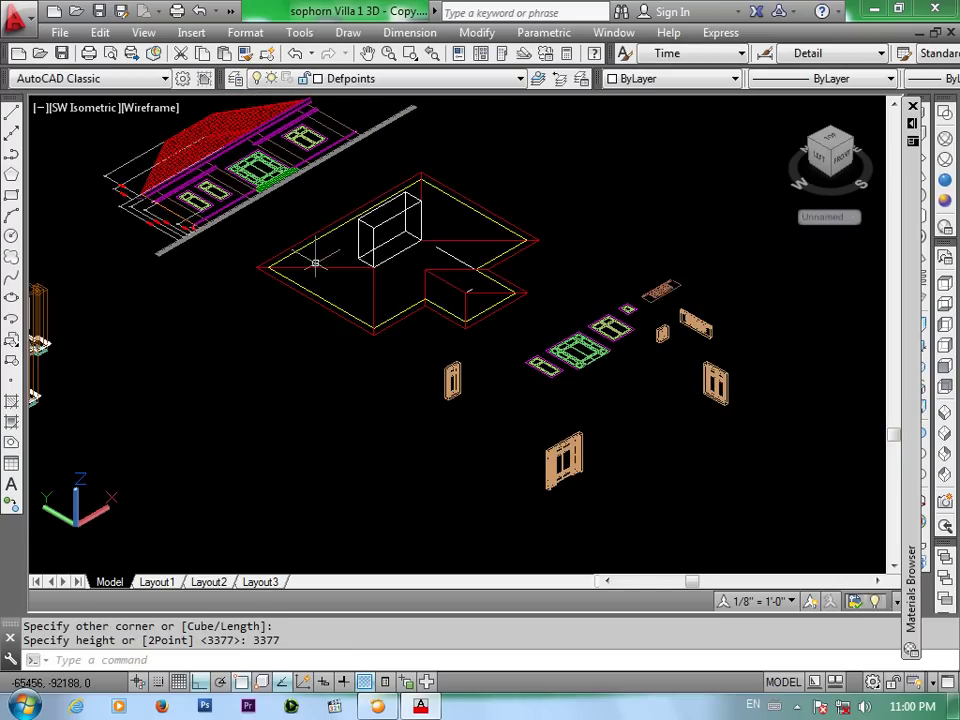
Create a large 3377-high box spanning the main roof from its left to right corners
key(Return)
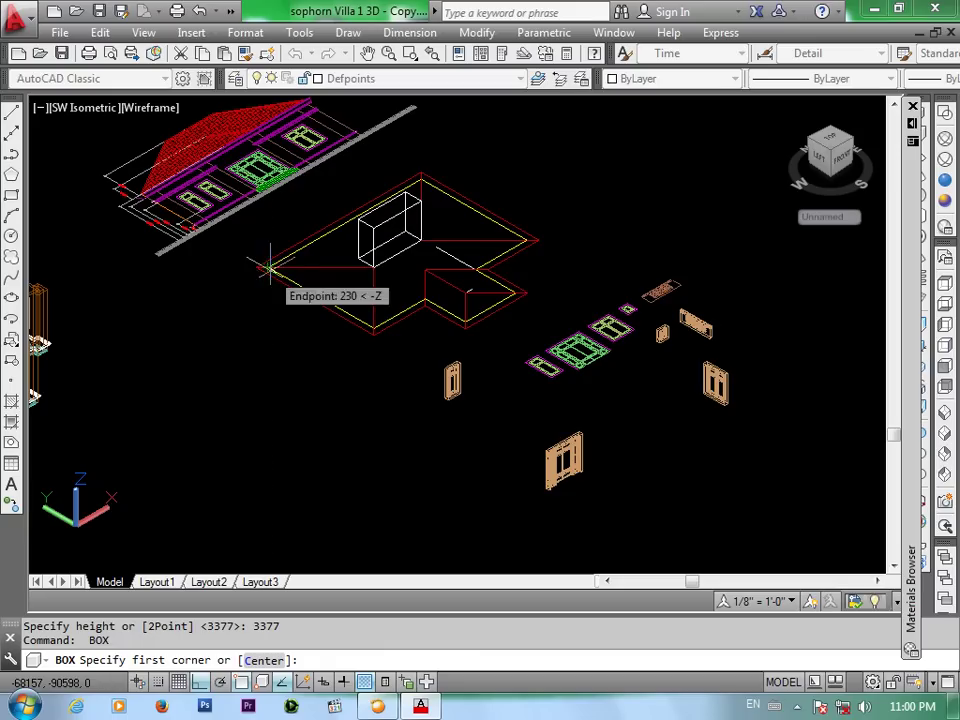
scroll(267, 265, up, 3)
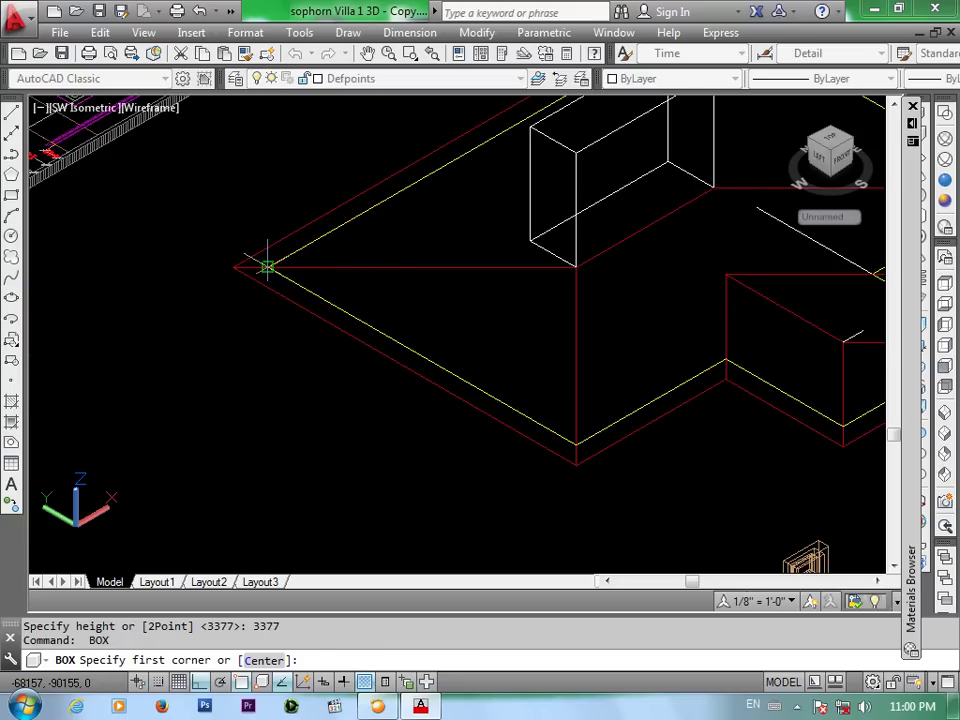
click(267, 265)
scroll(267, 265, down, 3)
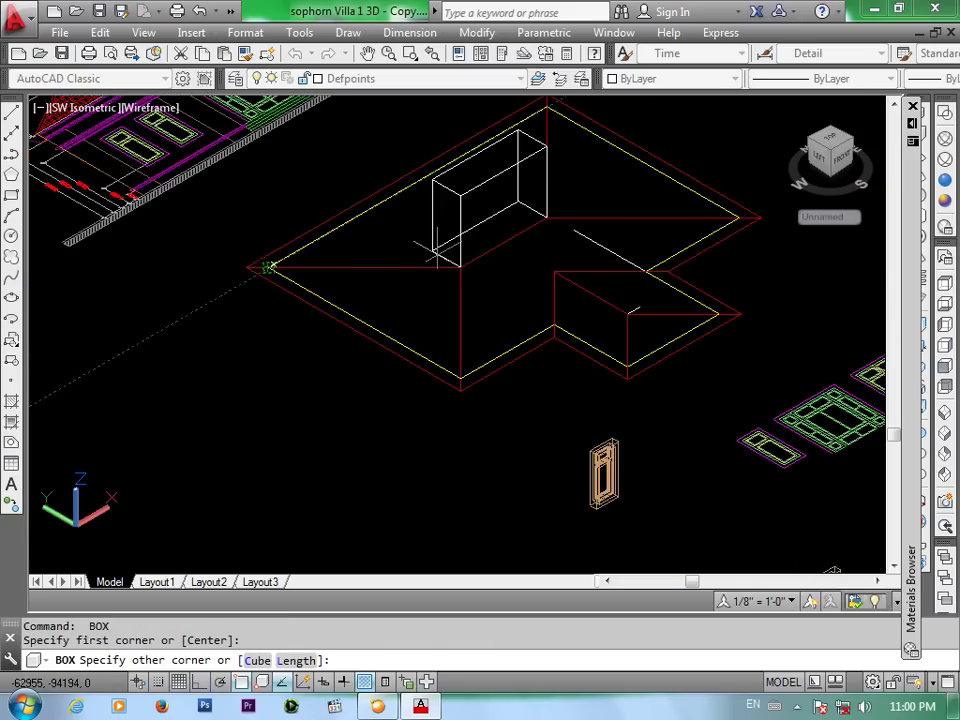
click(739, 217)
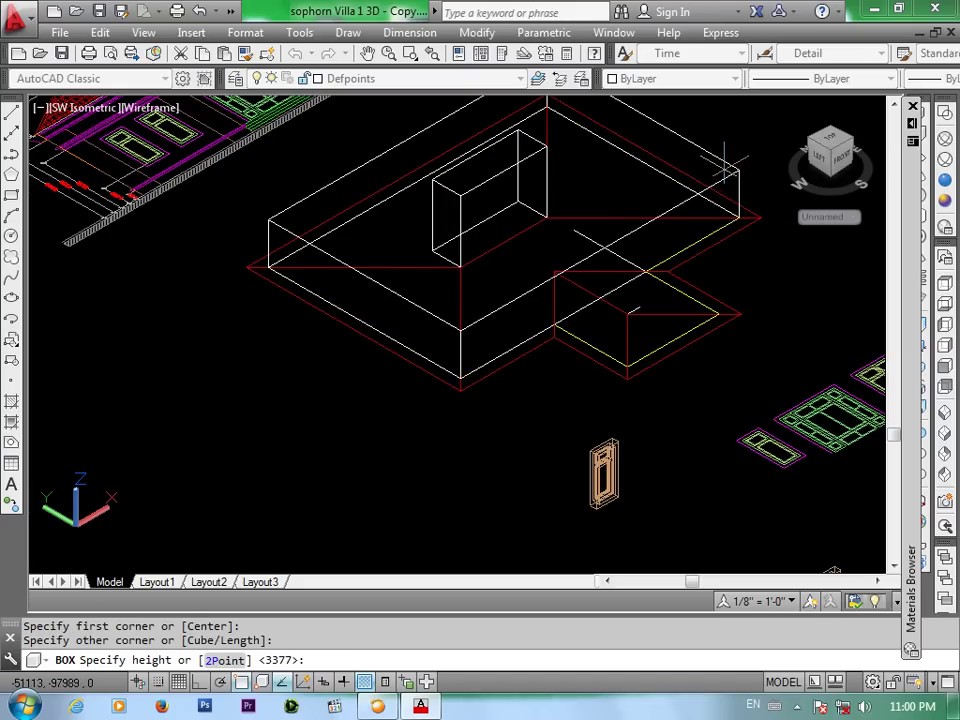
click(718, 172)
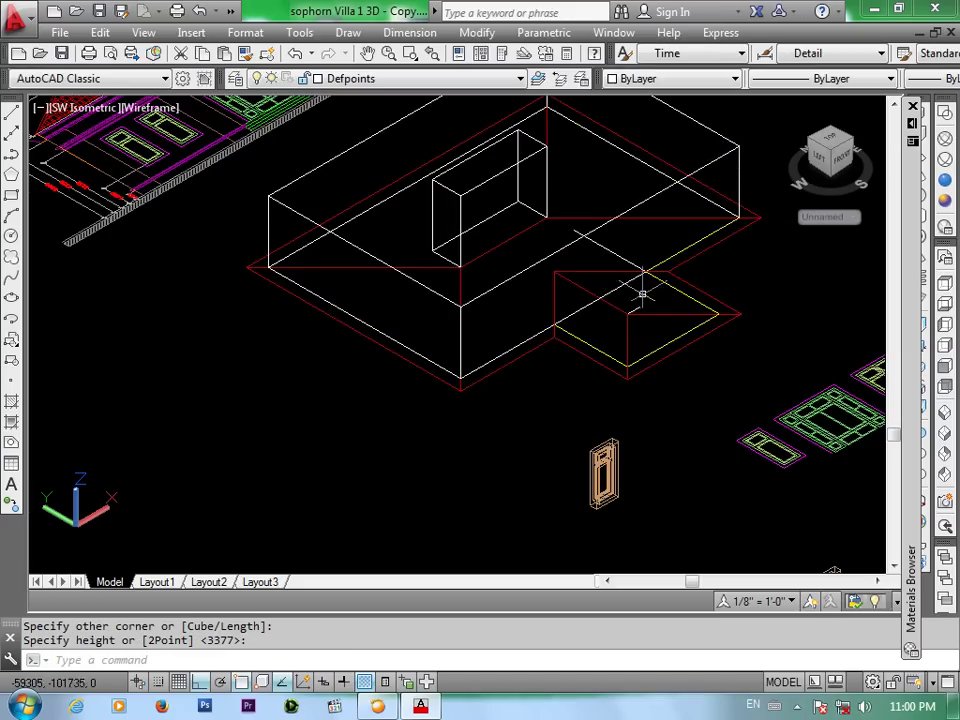
scroll(643, 293, up, 1)
scroll(617, 335, up, 1)
scroll(608, 327, up, 1)
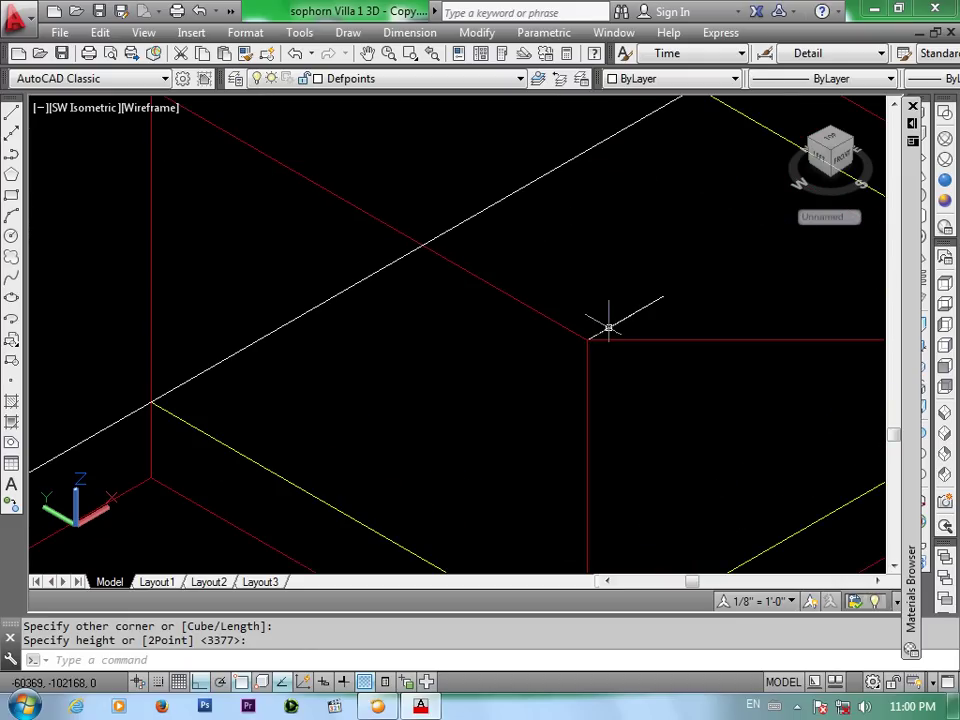
Create a small 1790-high box where the wing meets the main roof
key(Return)
click(662, 296)
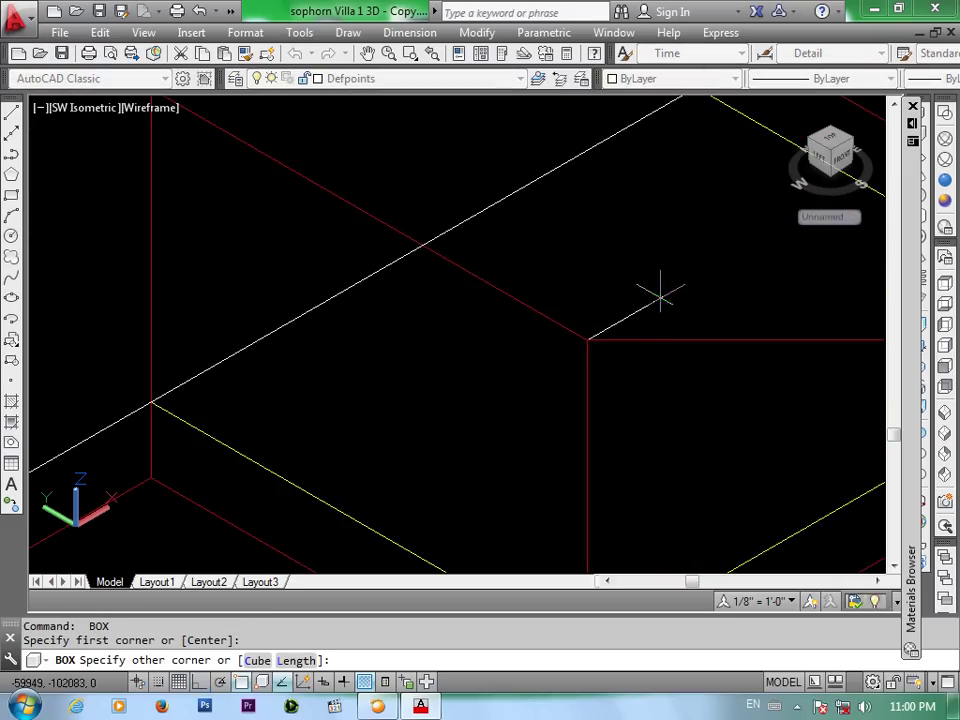
click(488, 283)
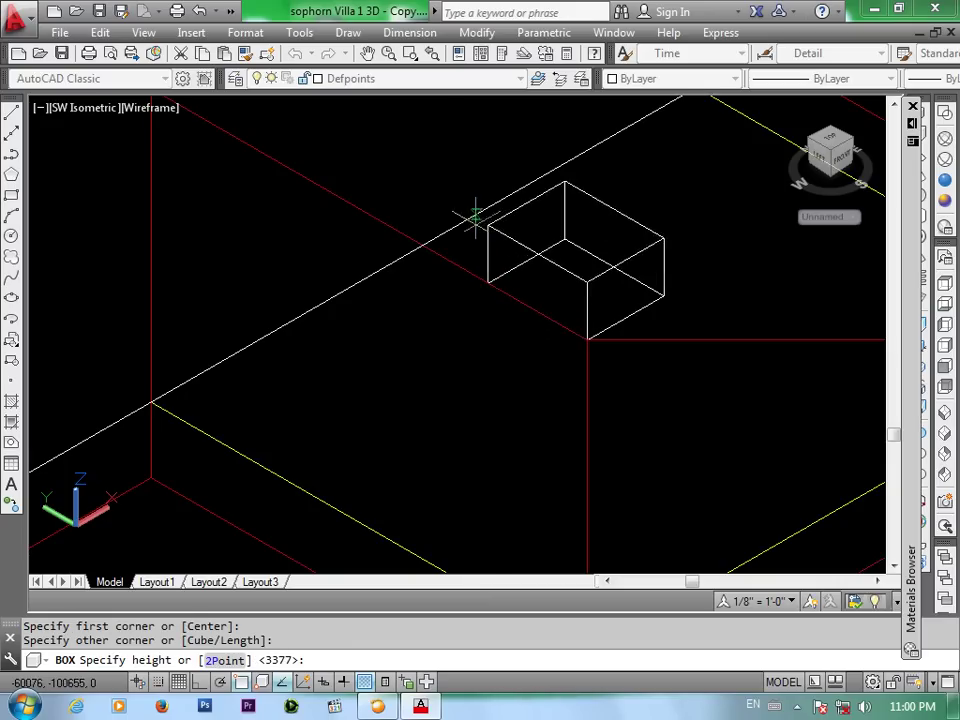
scroll(472, 214, down, 4)
middle_drag(370, 229, 408, 305)
scroll(306, 296, down, 2)
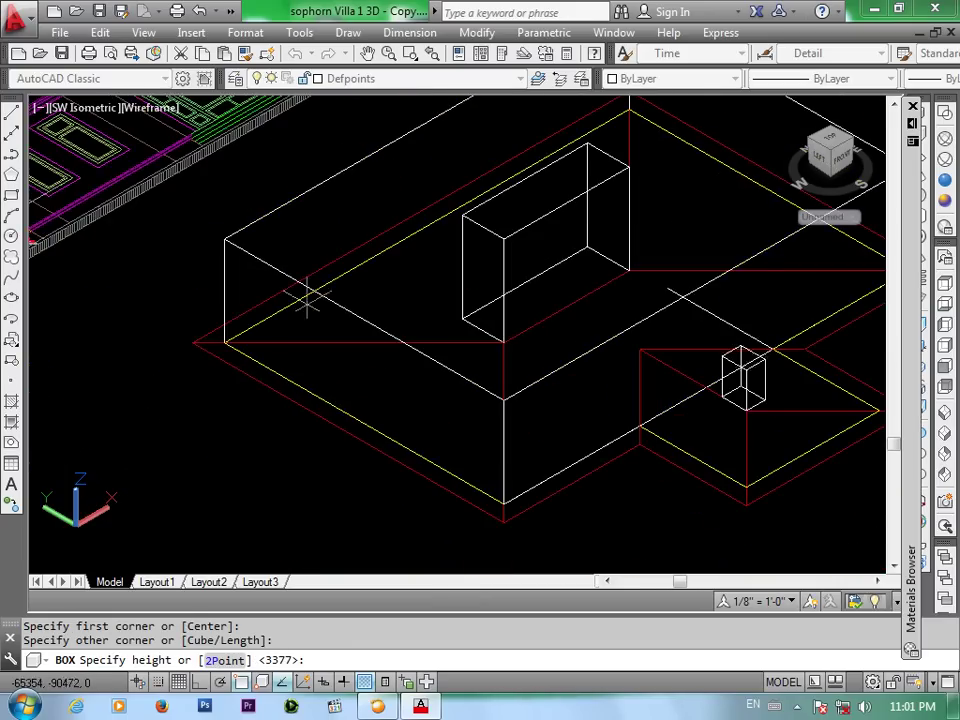
scroll(306, 296, down, 3)
middle_drag(140, 225, 327, 281)
scroll(327, 281, up, 1)
scroll(327, 281, up, 2)
scroll(327, 281, up, 2)
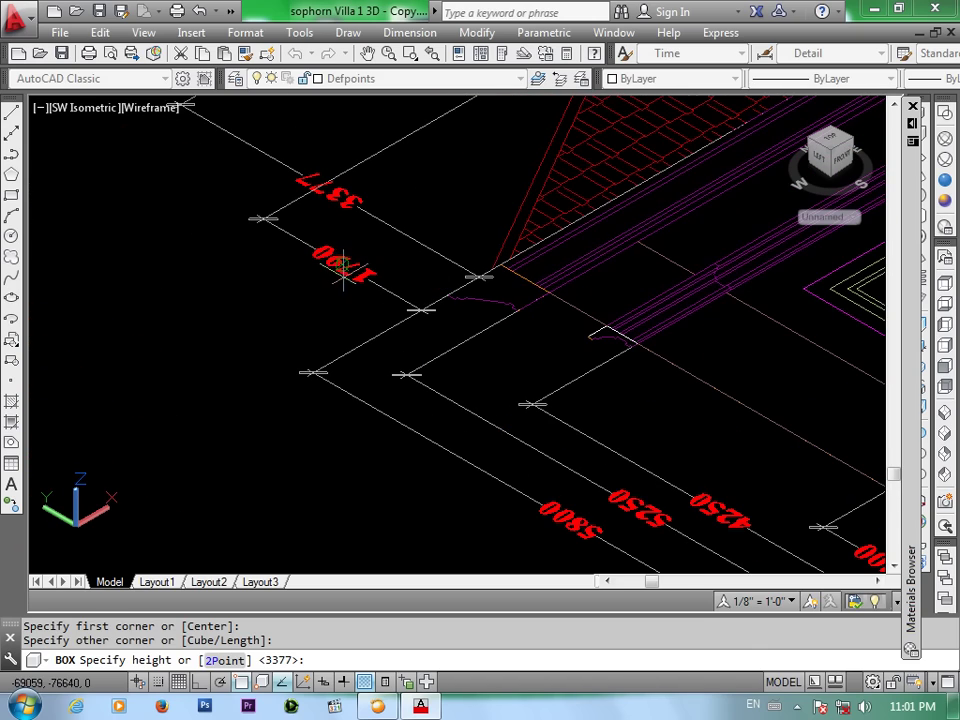
scroll(358, 285, down, 3)
scroll(358, 285, down, 3)
scroll(642, 340, down, 2)
scroll(642, 352, up, 5)
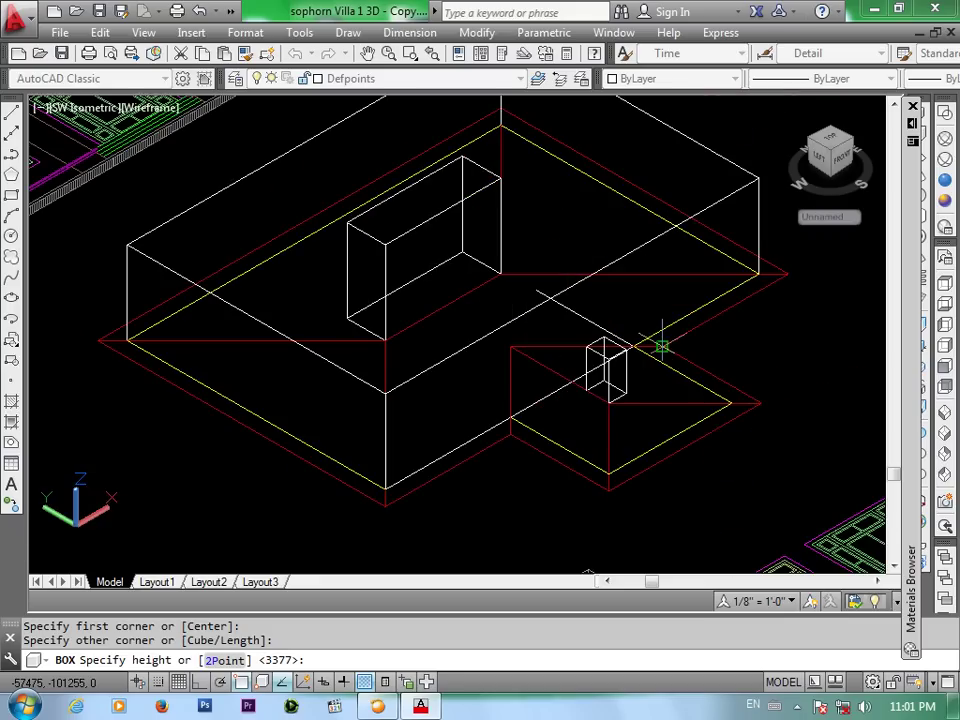
text(1790)
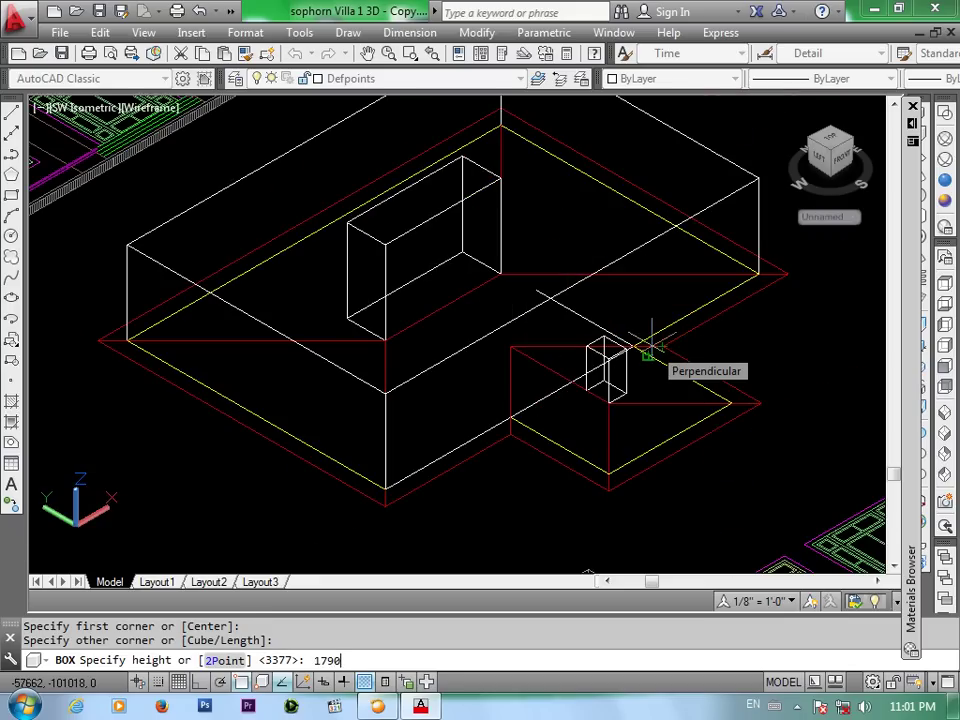
key(Return)
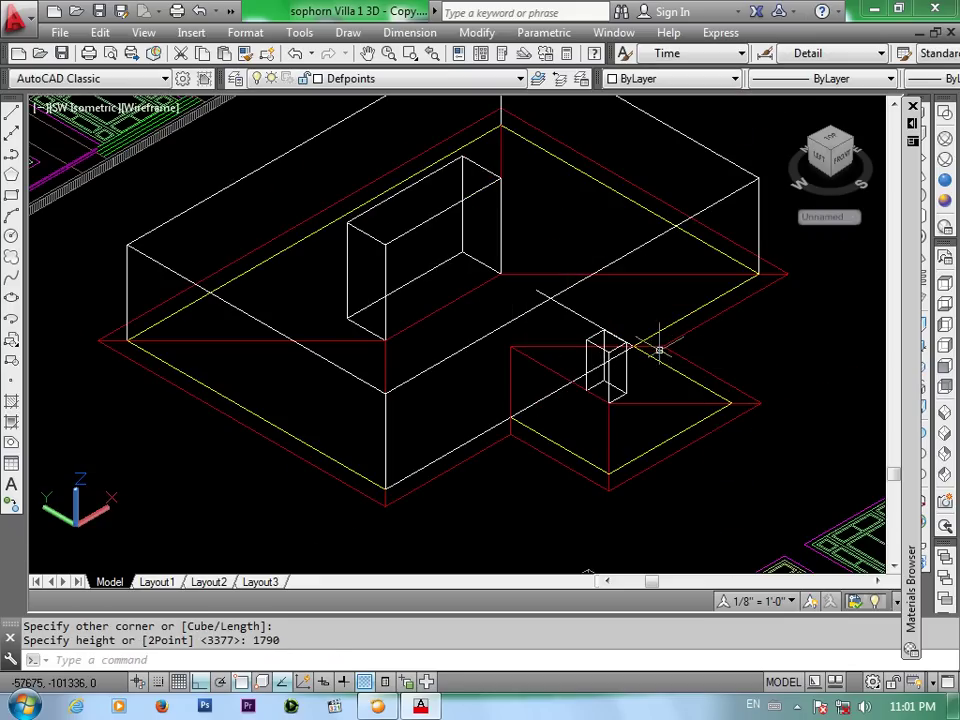
Create a 1790-high box covering the front wing out to its tip
scroll(546, 372, up, 2)
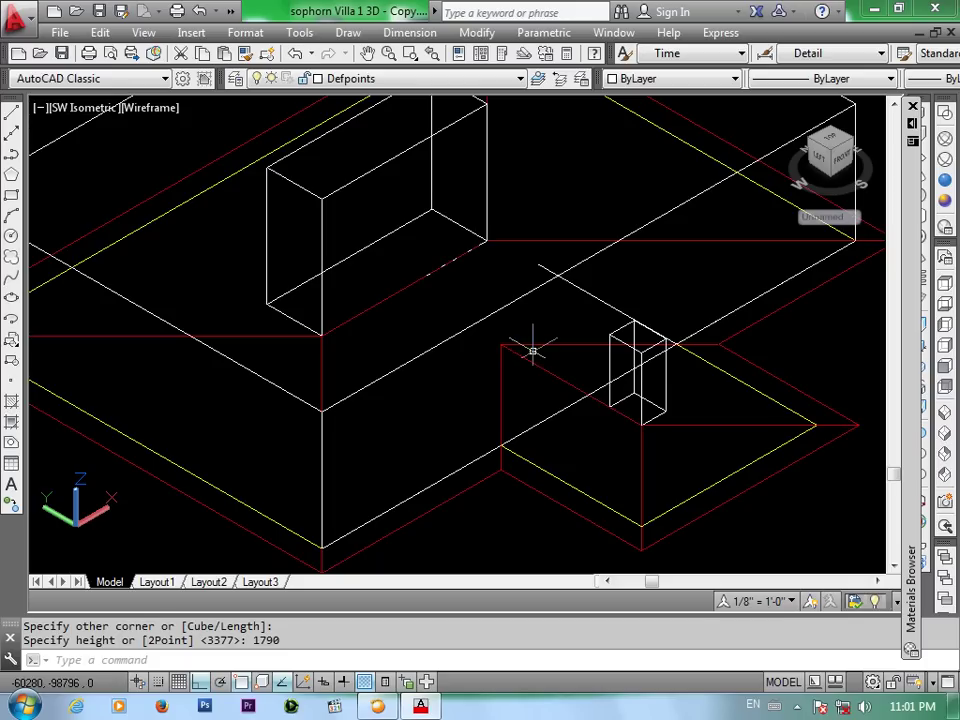
key(Return)
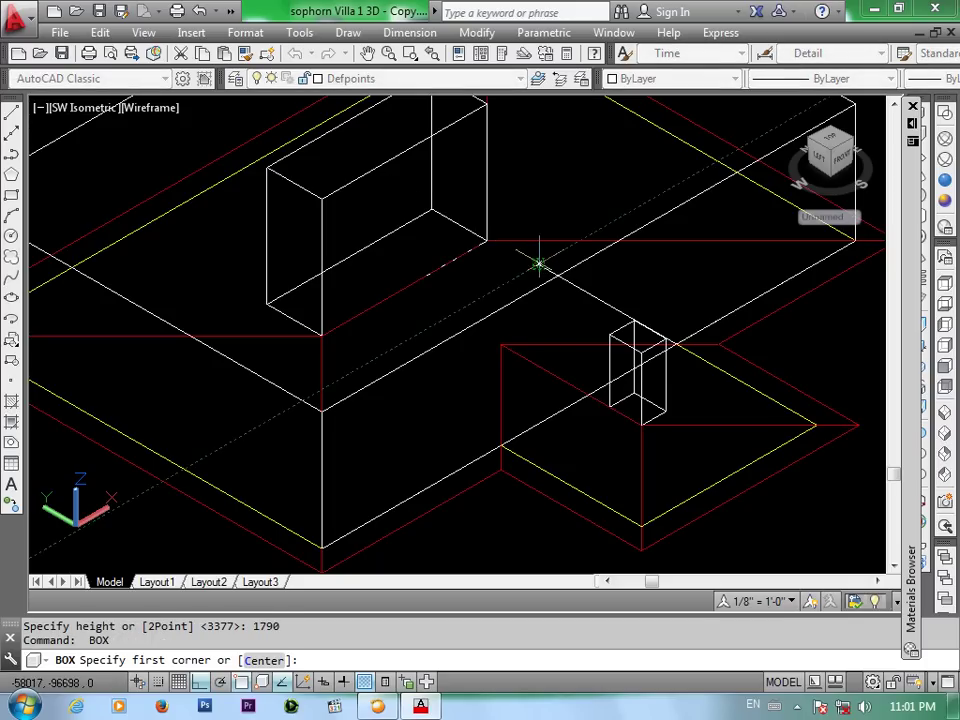
click(537, 262)
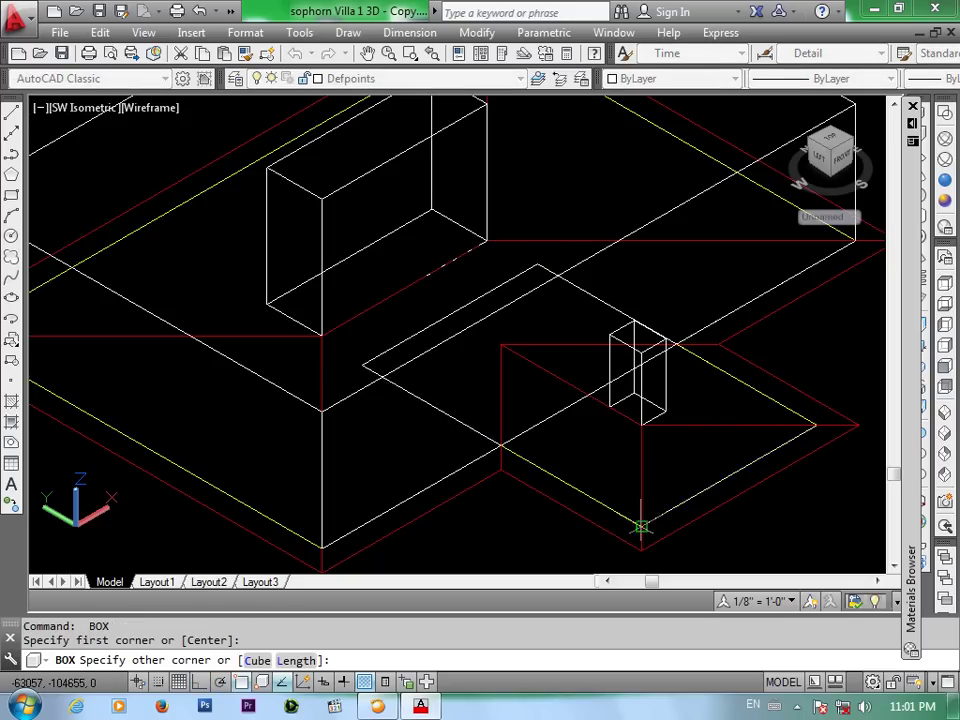
click(641, 526)
key(Return)
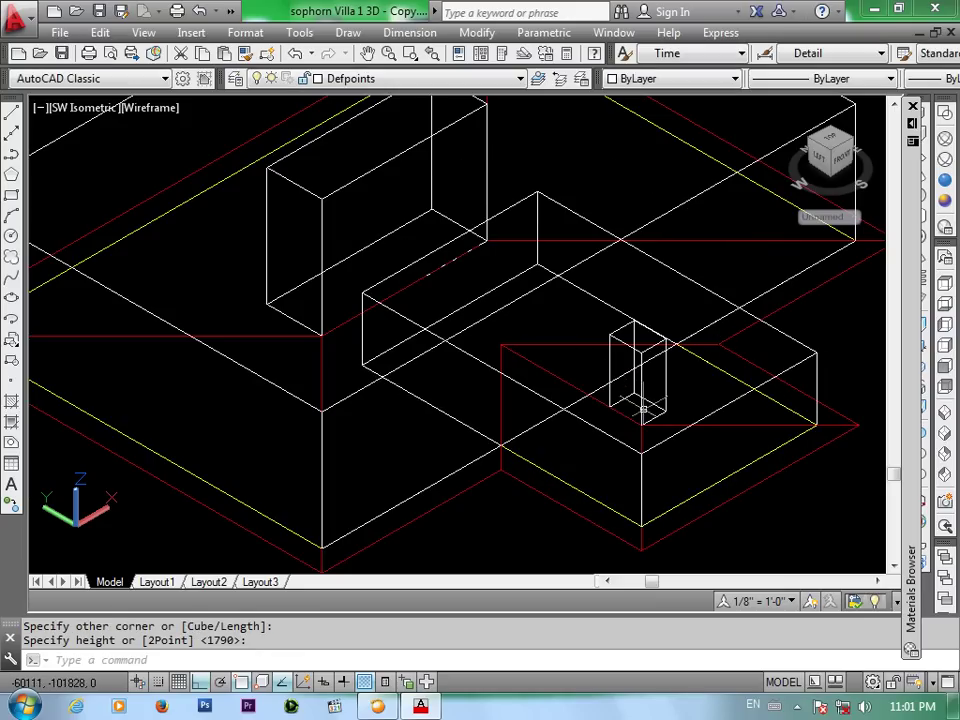
scroll(683, 404, down, 3)
middle_drag(546, 317, 483, 322)
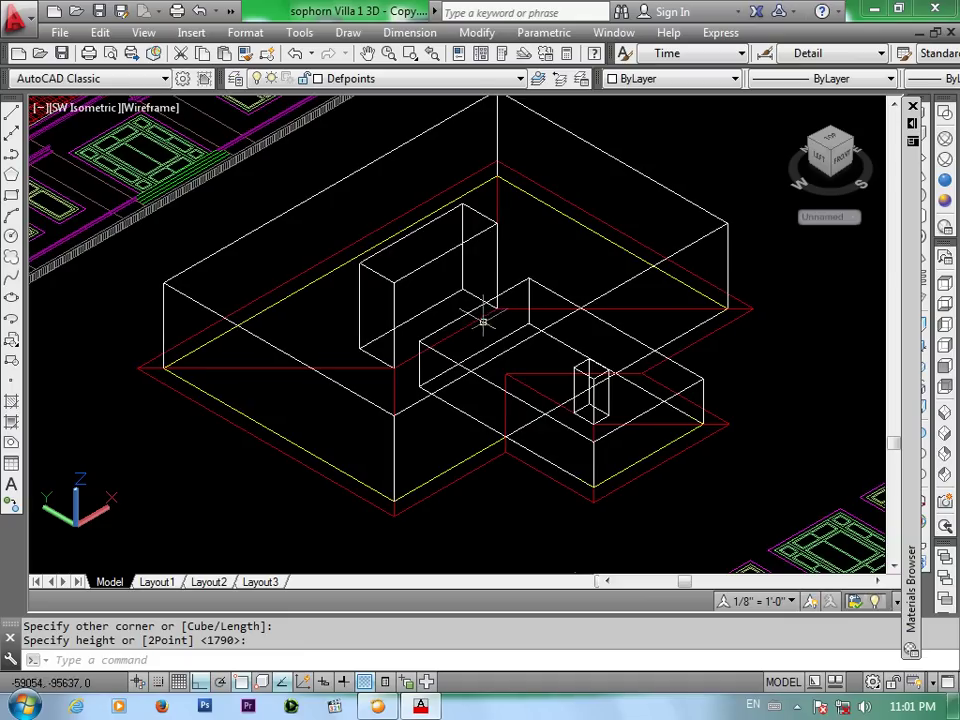
click(946, 197)
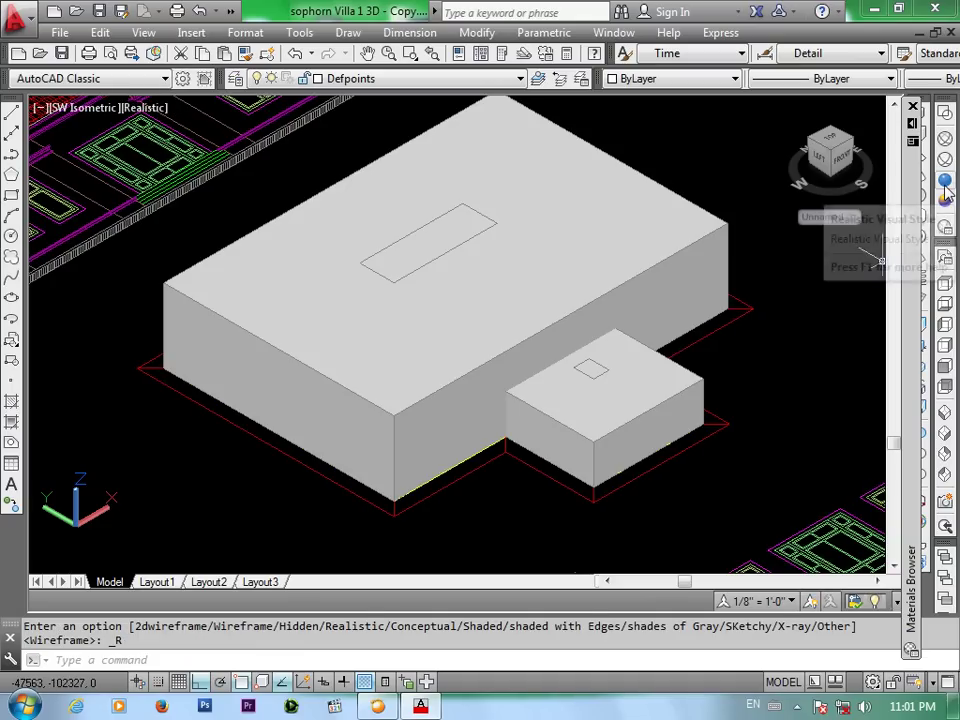
click(945, 140)
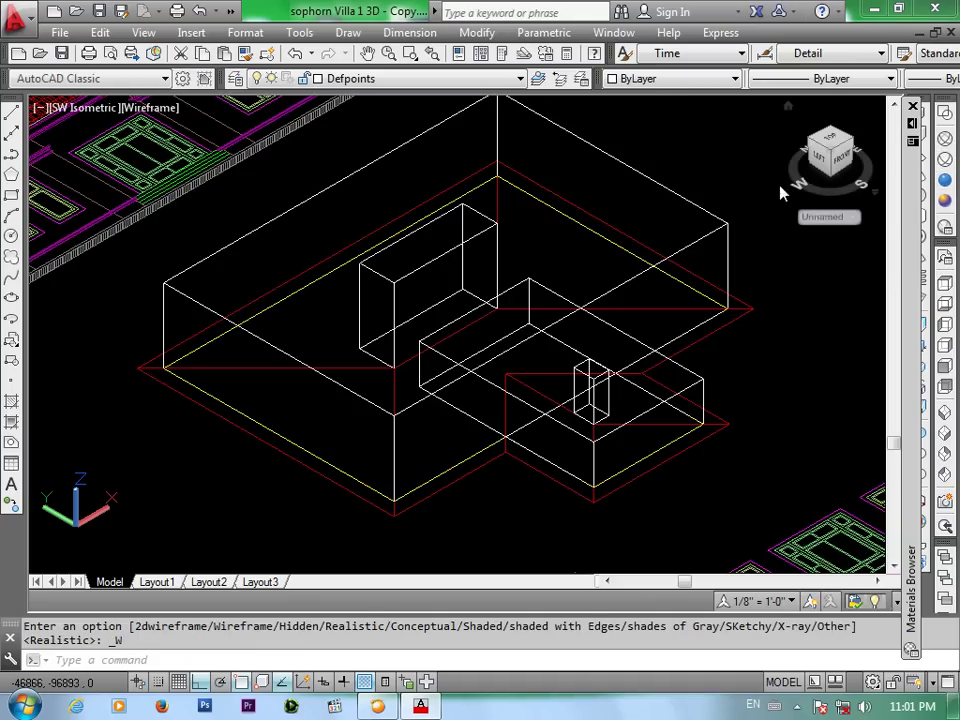
middle_drag(456, 326, 447, 278)
scroll(447, 278, down, 1)
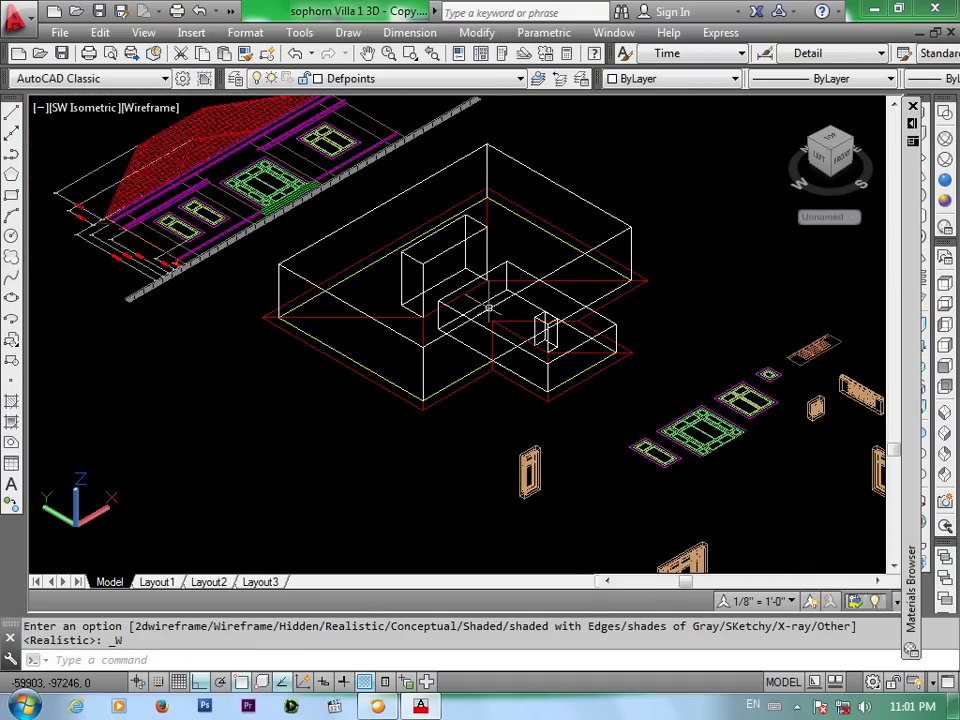
scroll(456, 339, up, 1)
scroll(410, 345, up, 1)
scroll(373, 349, up, 1)
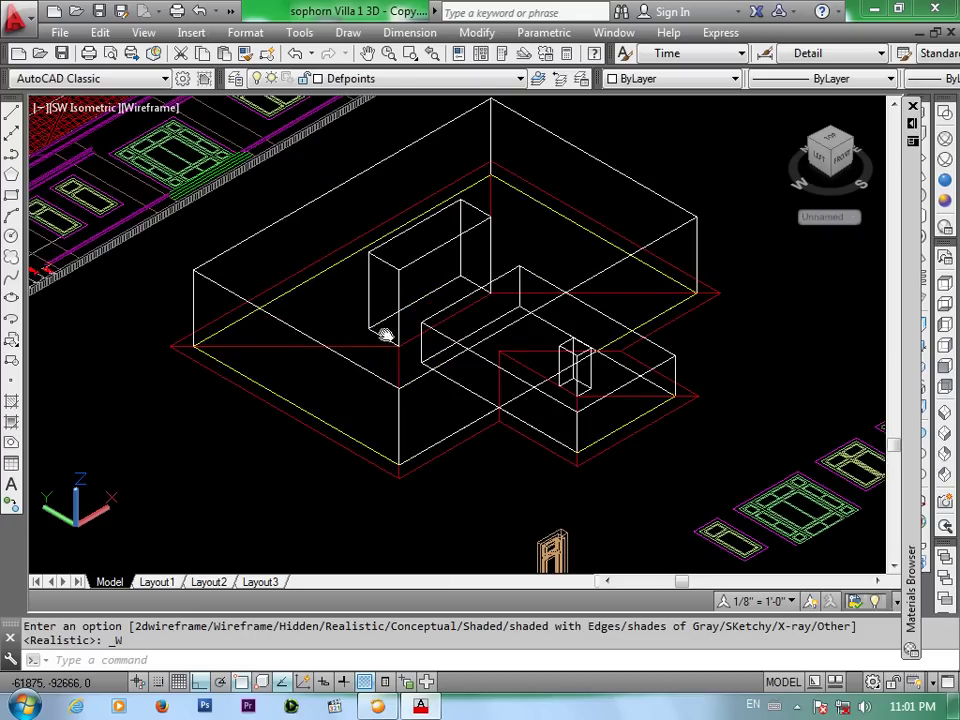
middle_drag(343, 278, 369, 323)
text(s)
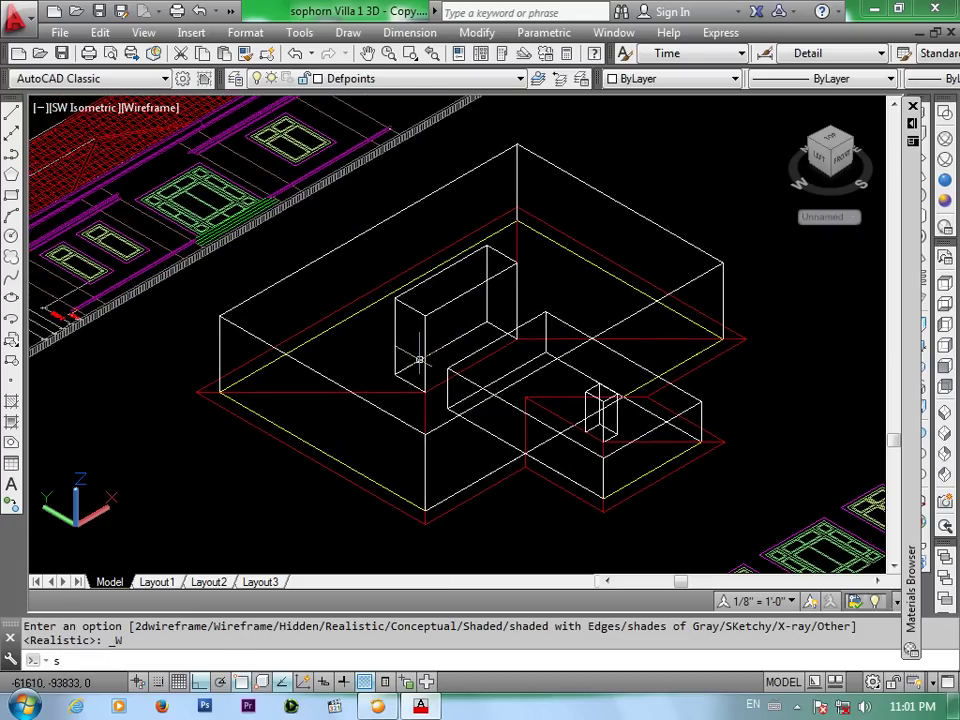
Slice the main roof block along both hip planes with three-point cuts, keeping both sides
text(lice)
key(Return)
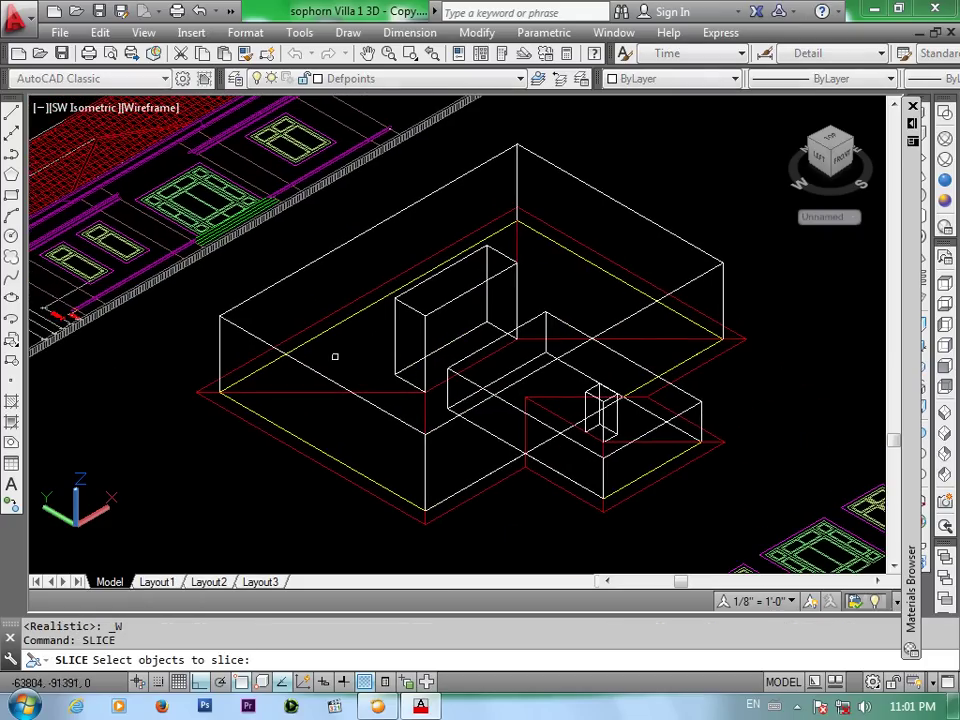
click(316, 374)
key(Return)
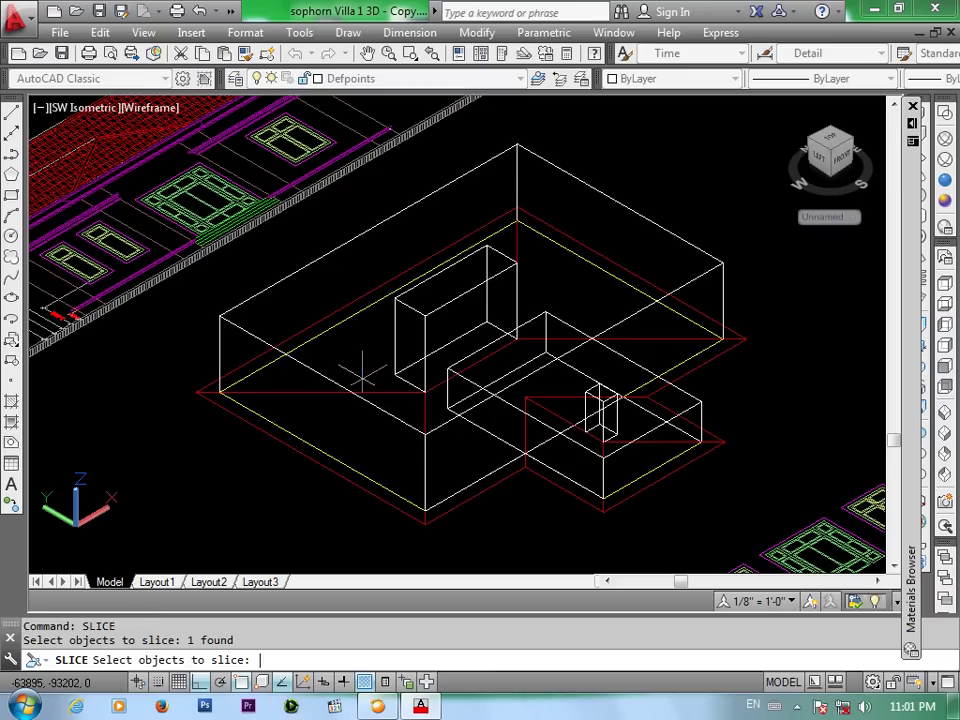
click(425, 511)
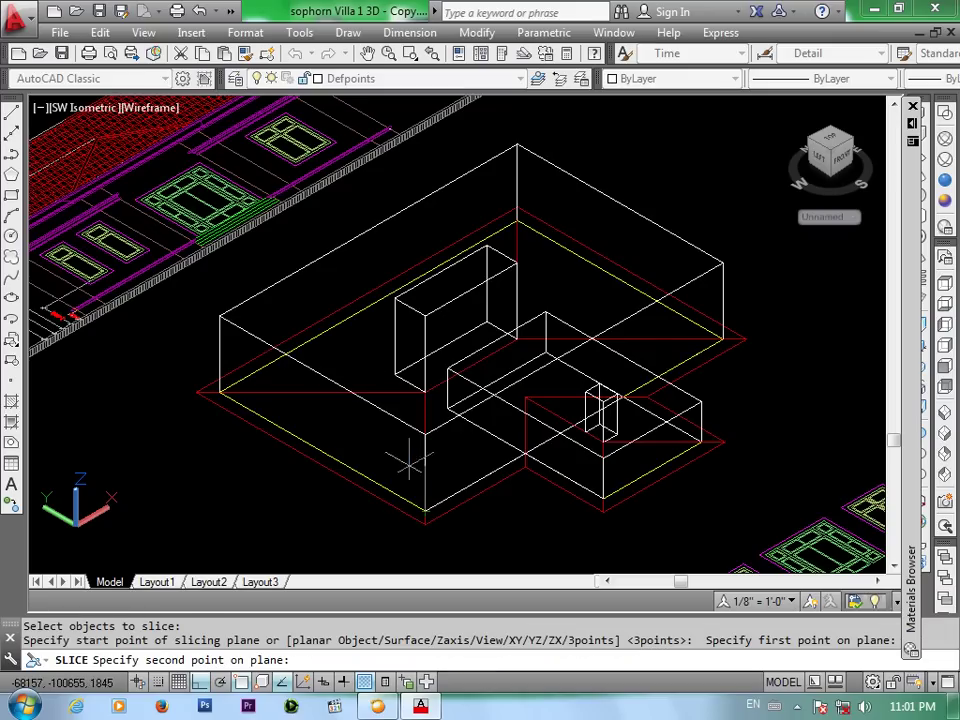
click(723, 339)
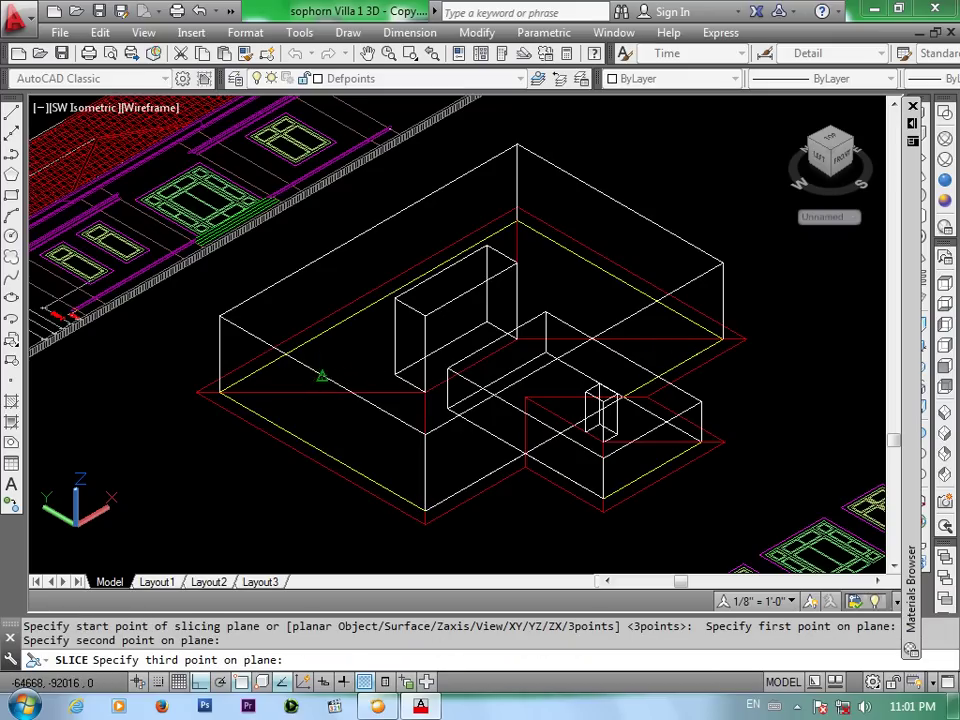
click(322, 376)
key(Return)
key(Return)
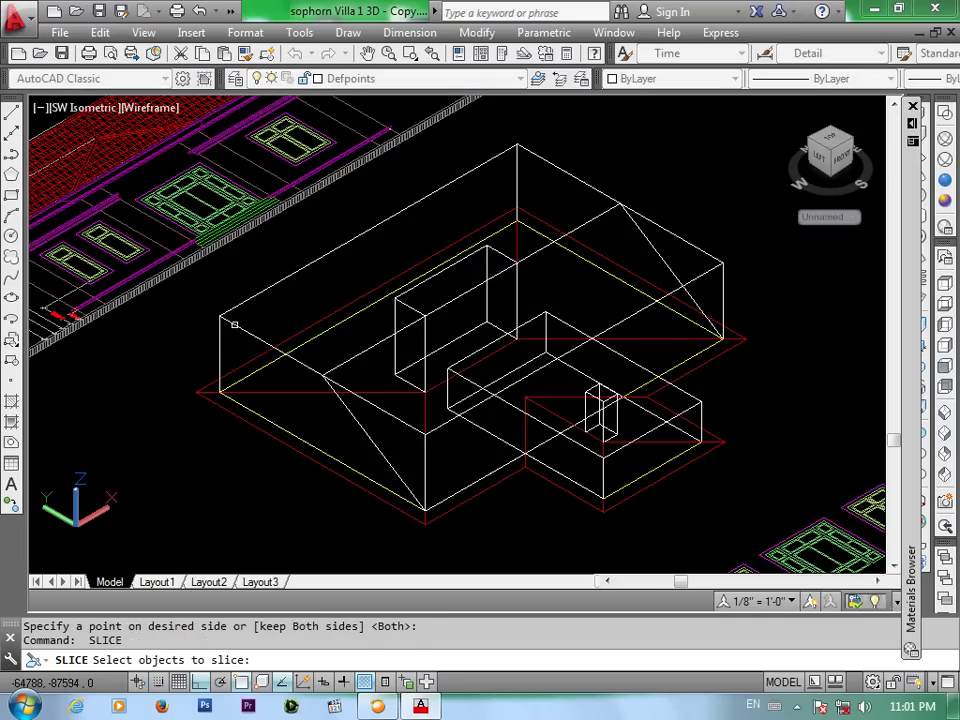
click(234, 325)
key(Return)
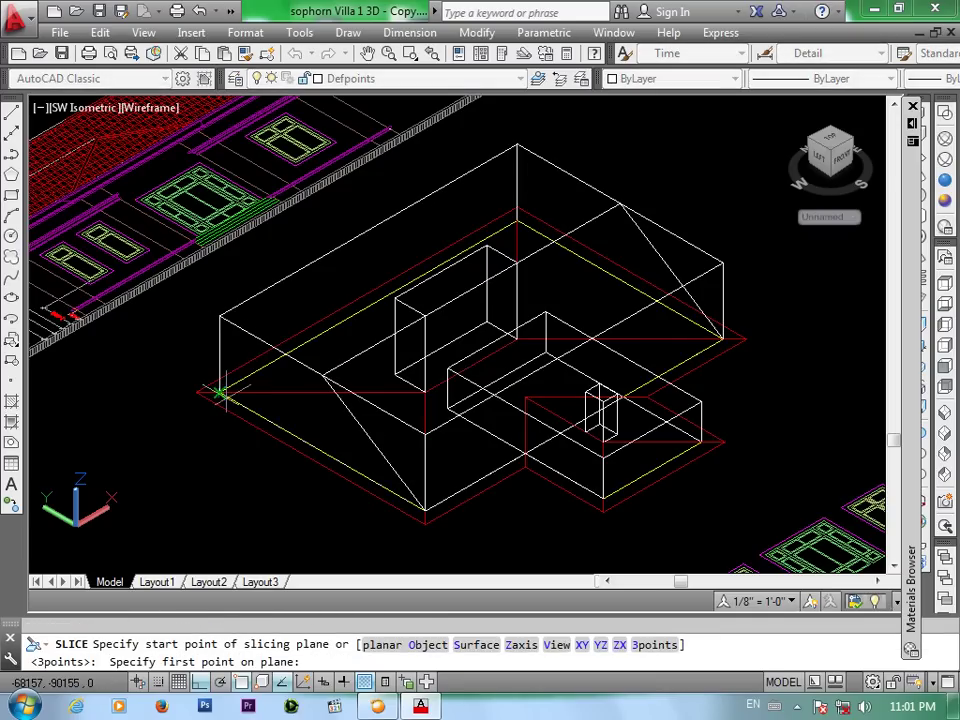
click(218, 391)
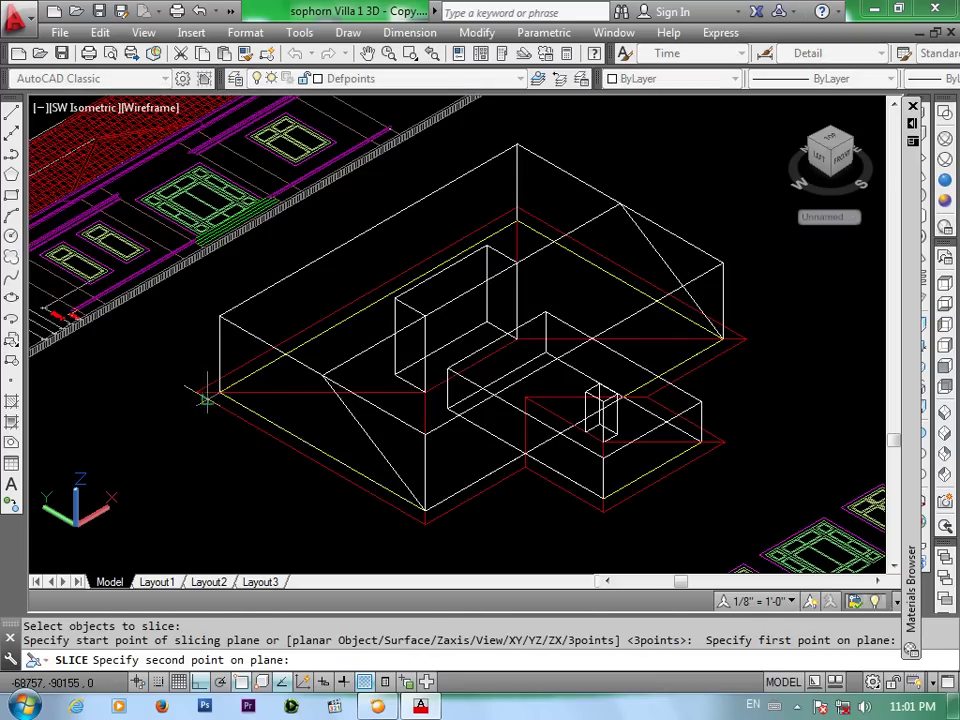
click(517, 219)
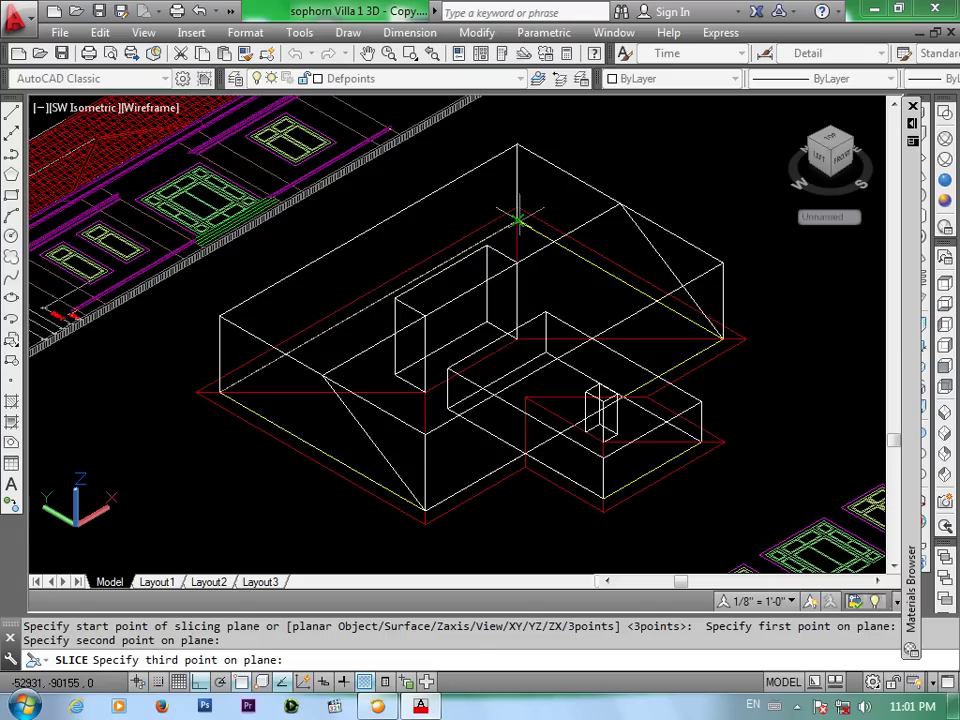
click(320, 376)
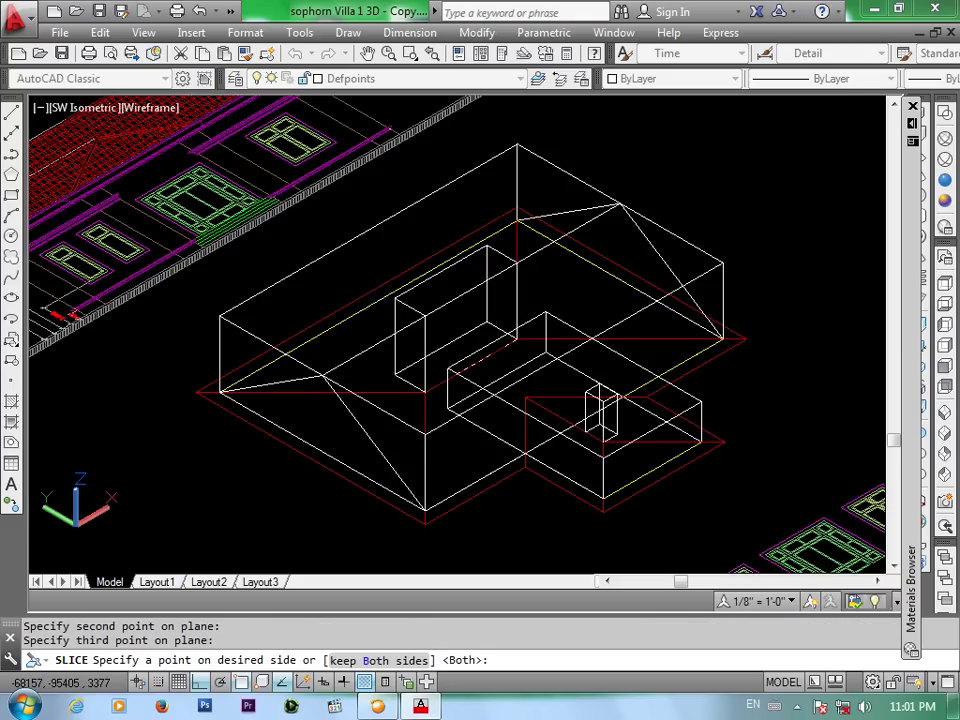
key(Return)
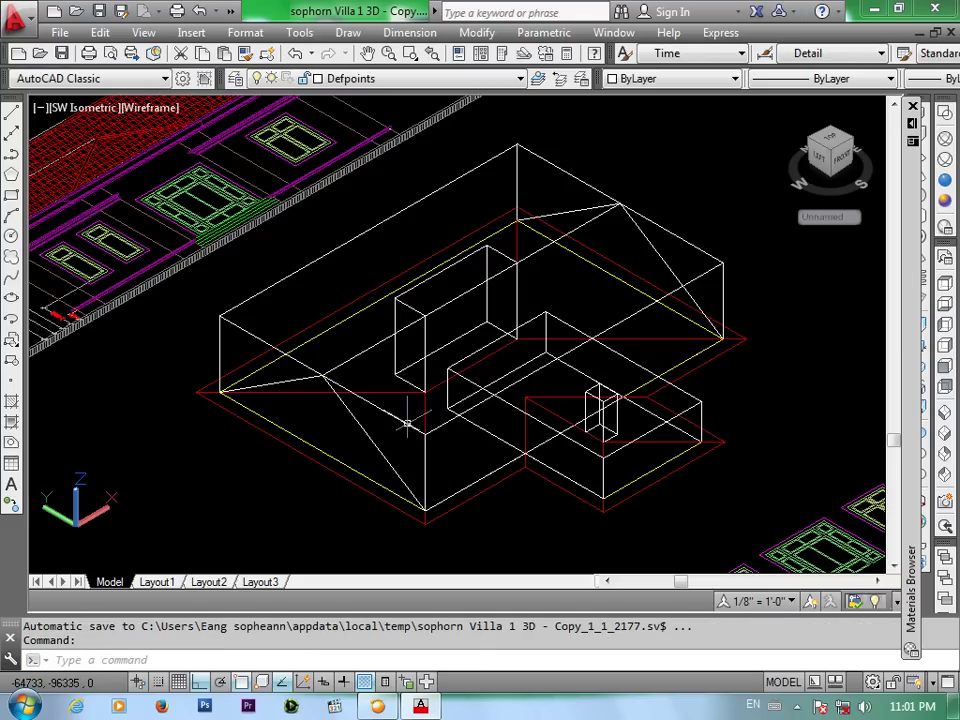
Slice the front wing block along both of its hip planes, keeping both sides
key(Return)
click(566, 477)
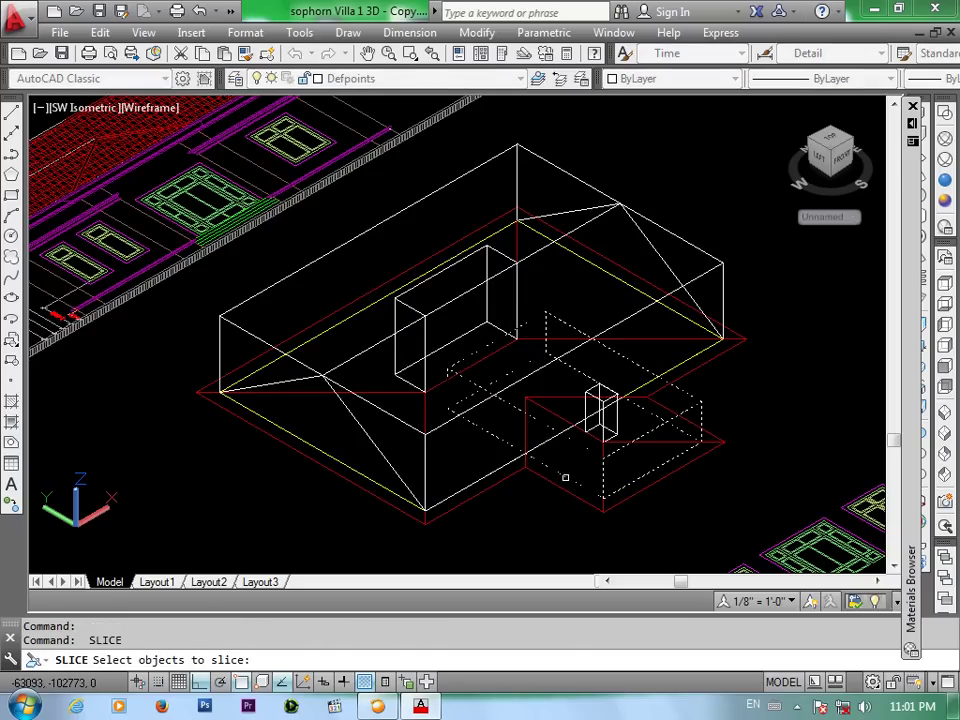
key(Return)
key(Return)
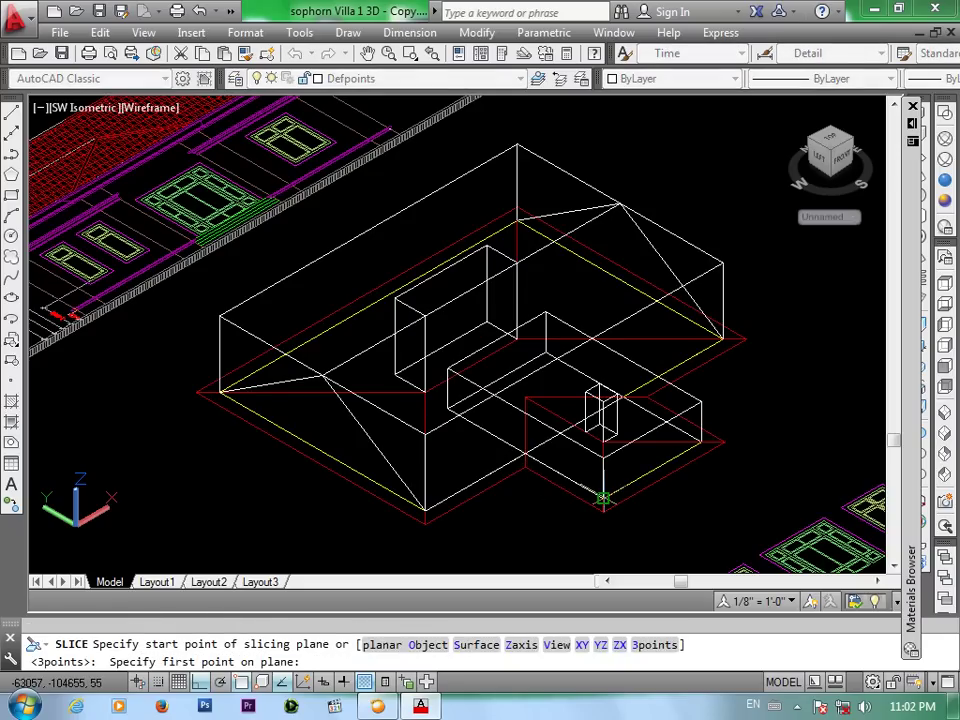
click(603, 497)
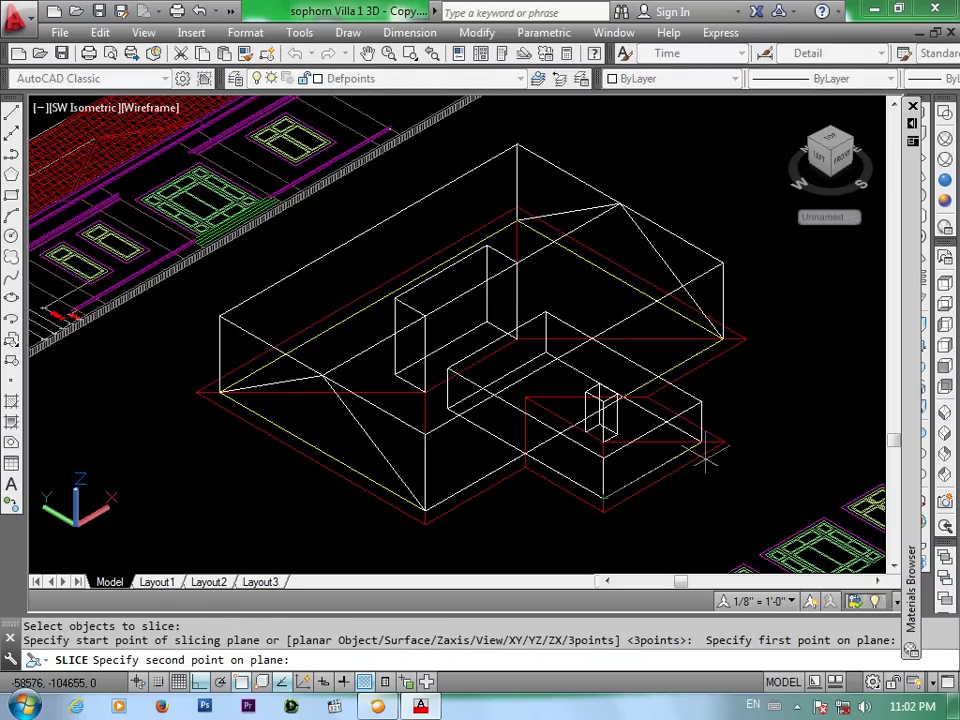
click(447, 409)
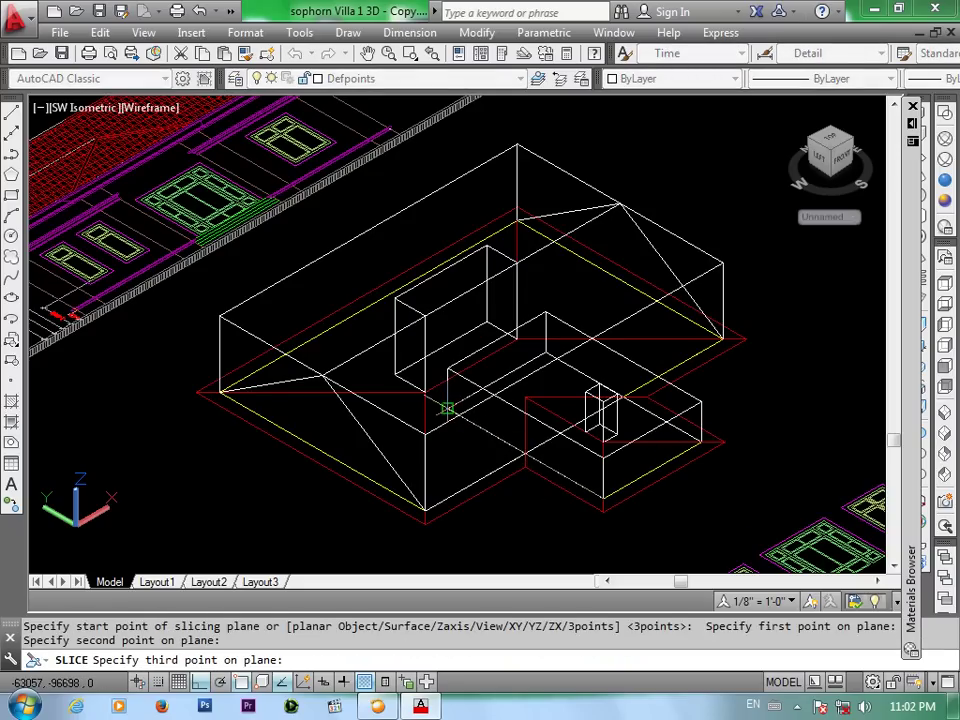
click(651, 432)
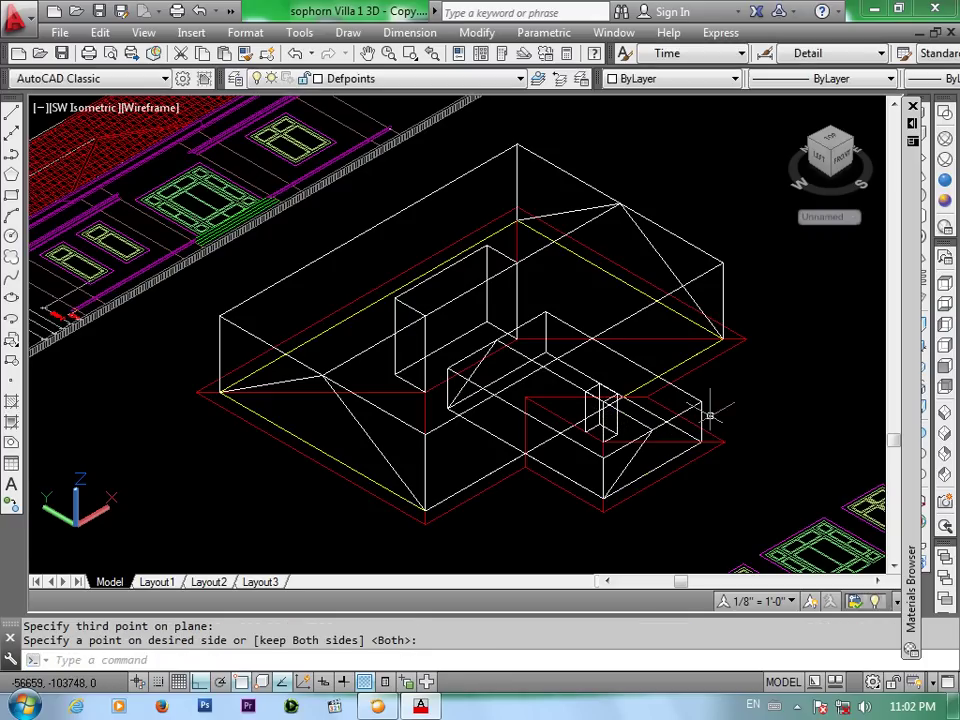
key(Return)
key(Return)
click(696, 403)
key(Return)
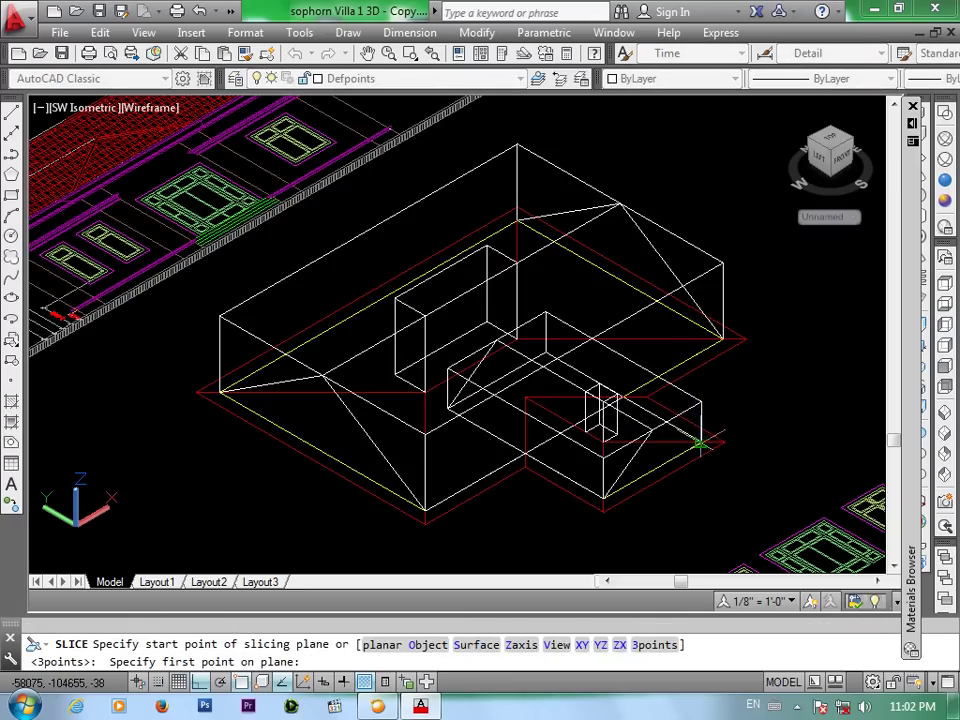
click(700, 444)
click(545, 352)
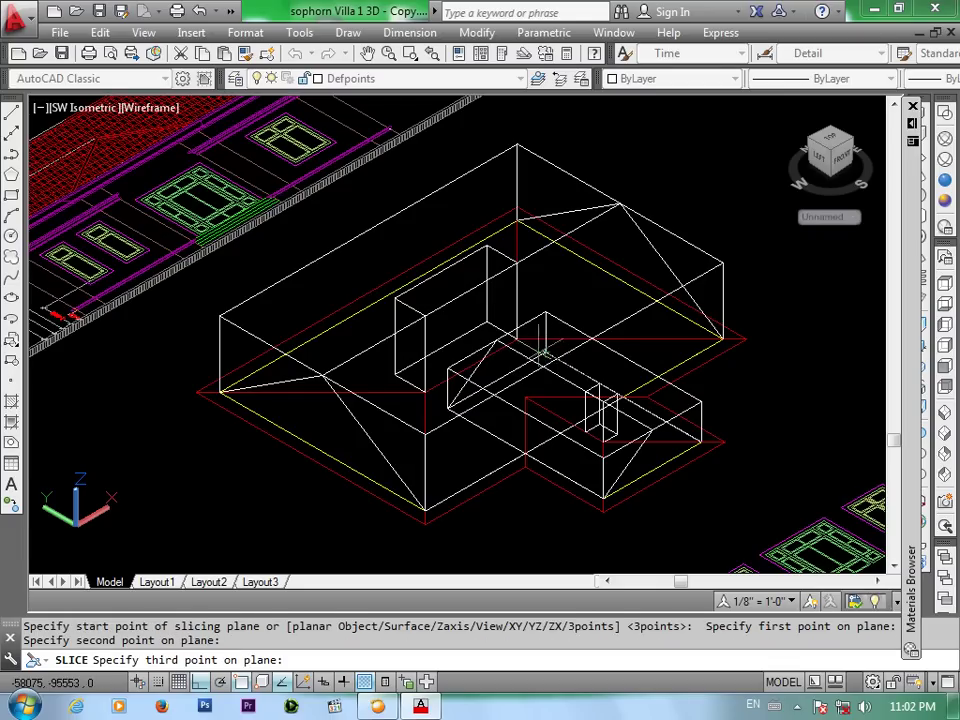
click(496, 340)
key(Return)
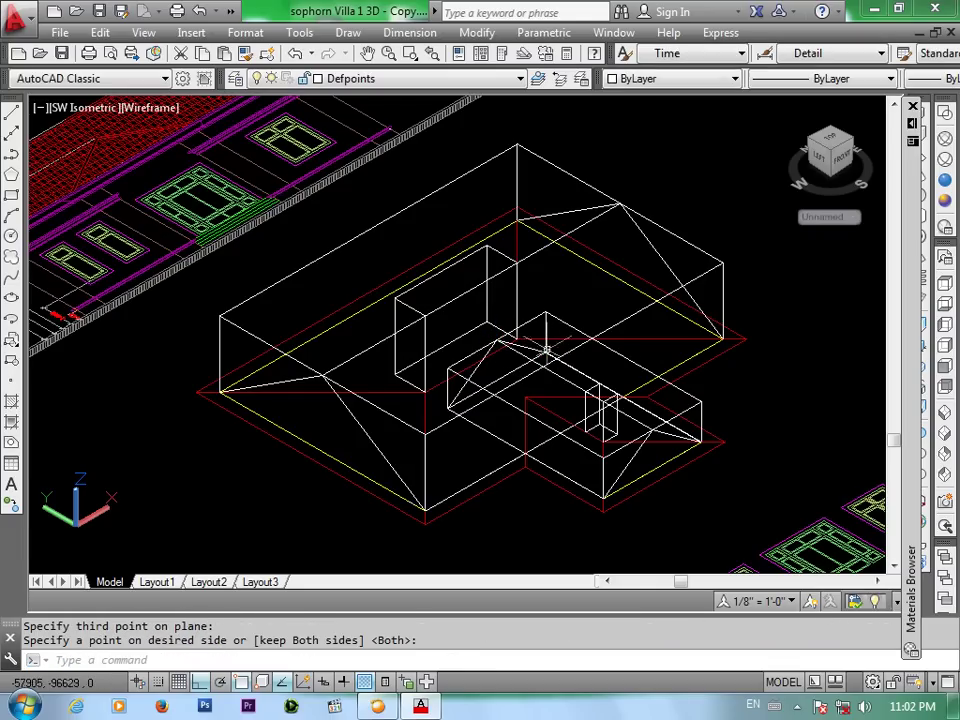
Delete the four offcut pieces and preview the hipped roof with realistic shading
key(Return)
click(519, 411)
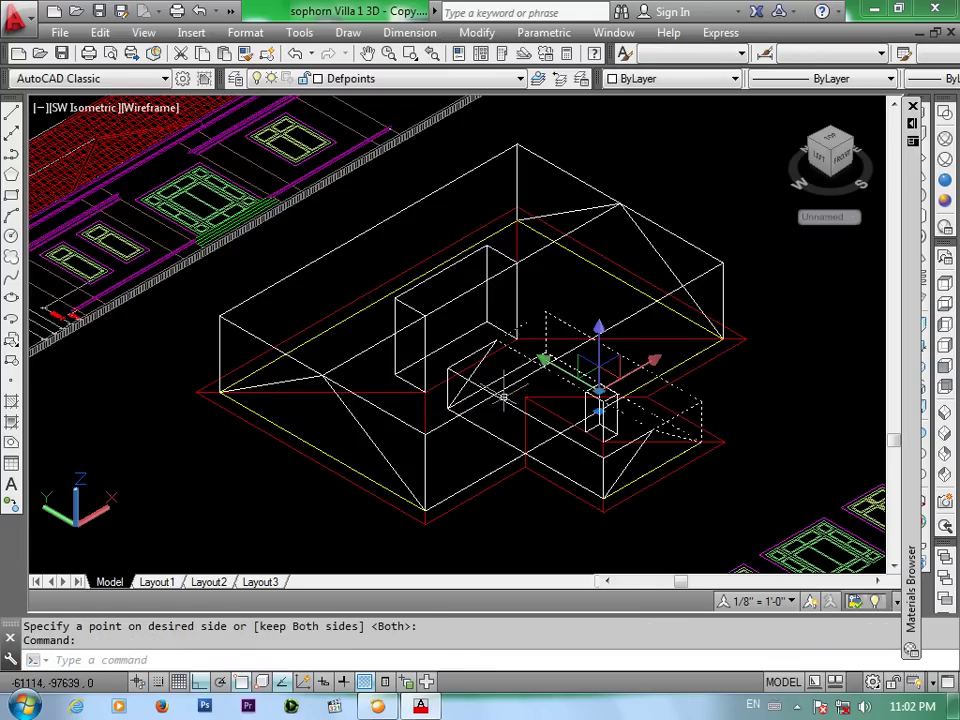
click(508, 404)
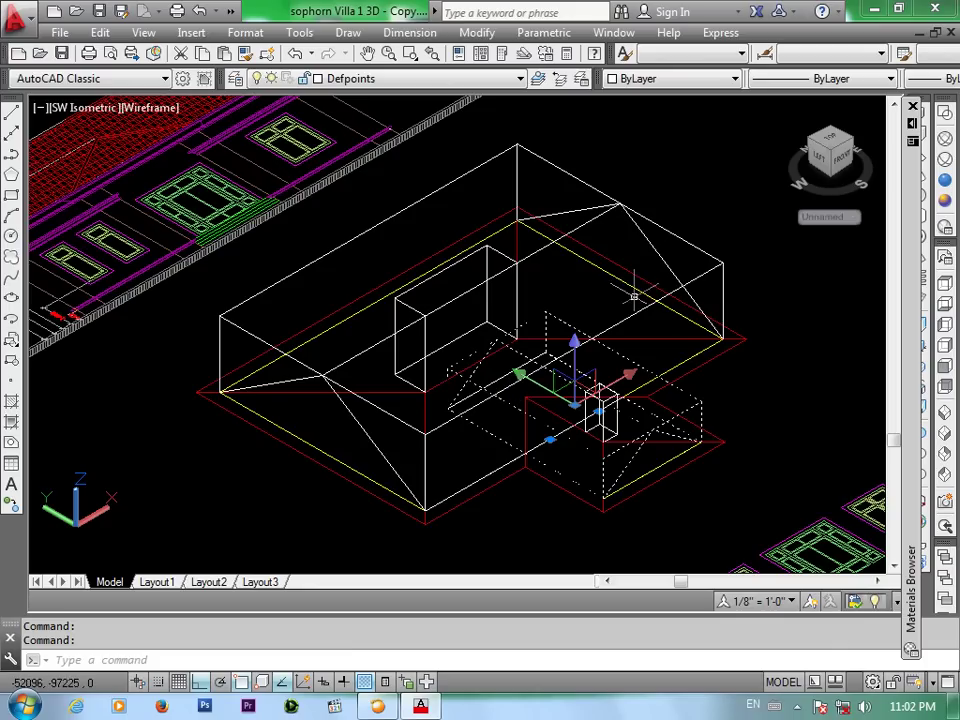
click(719, 267)
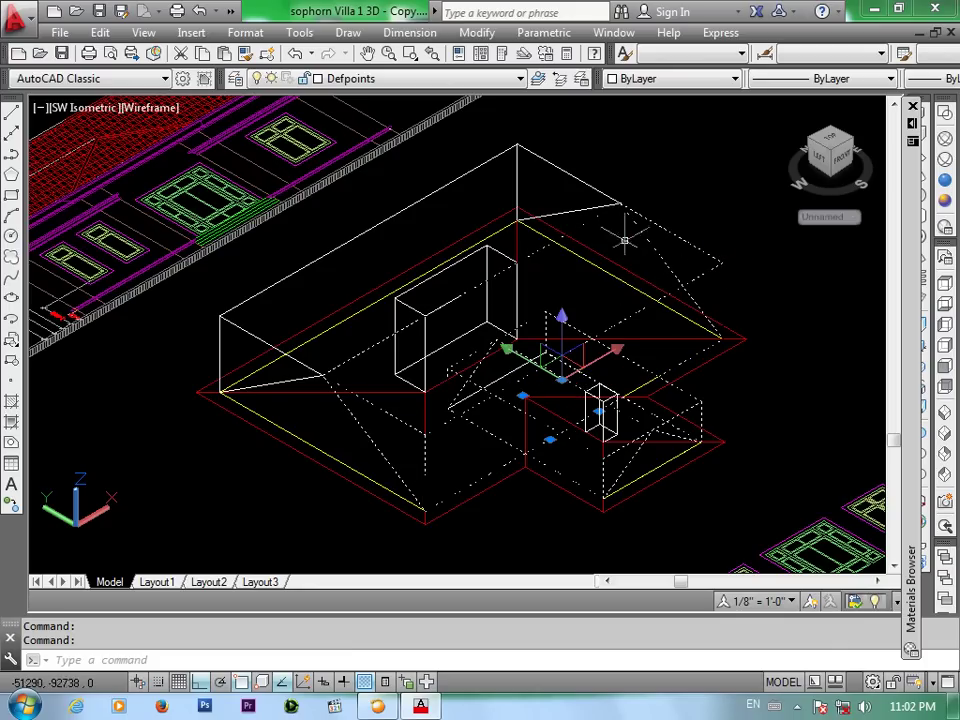
click(516, 146)
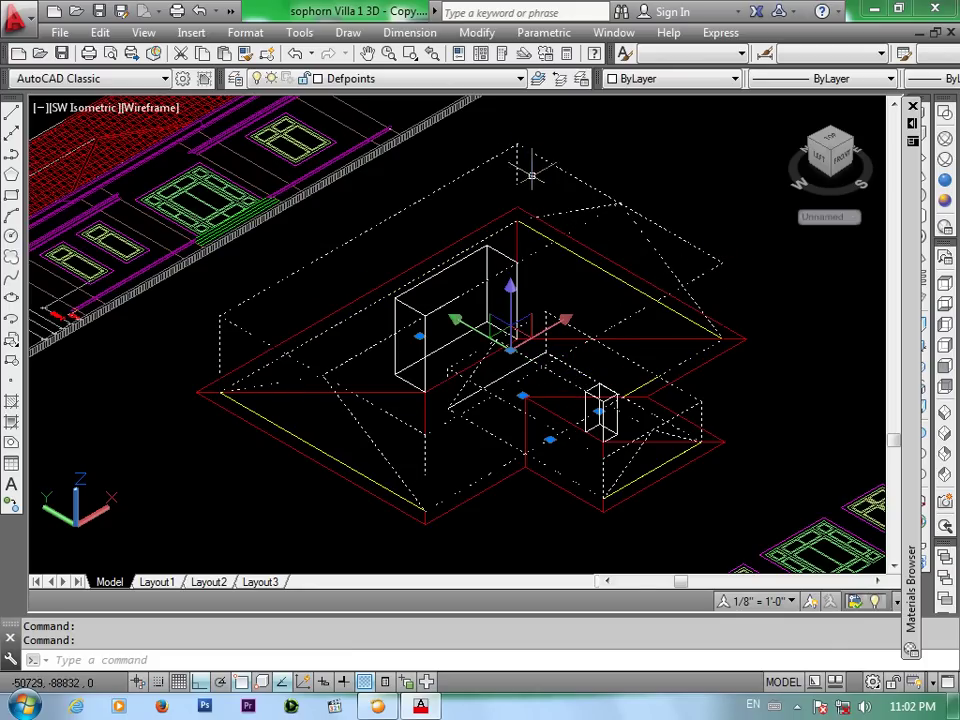
key(Delete)
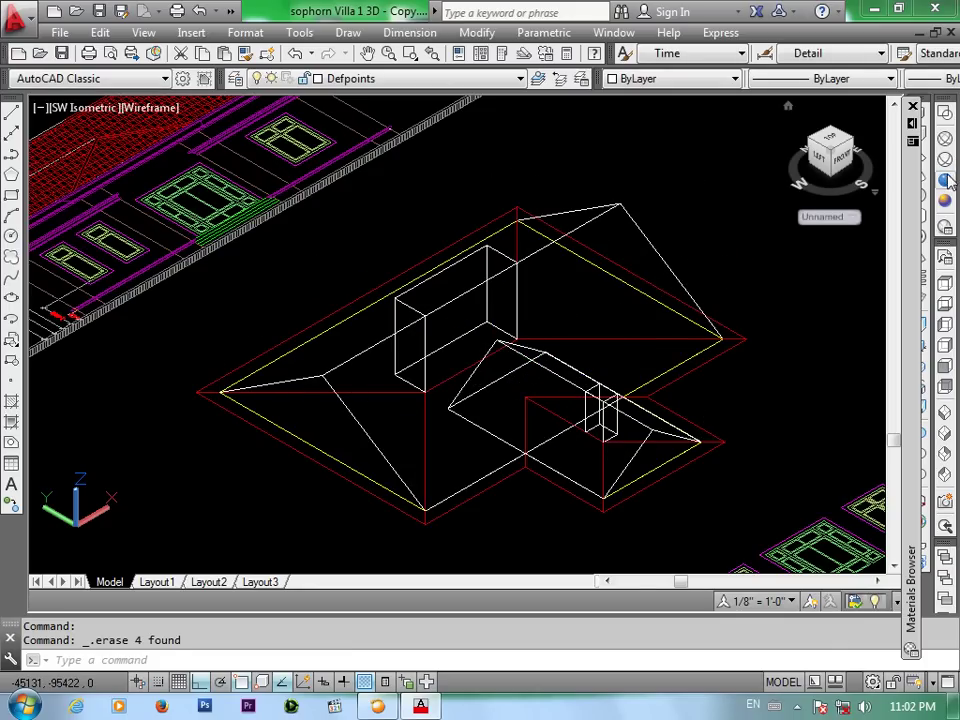
click(946, 180)
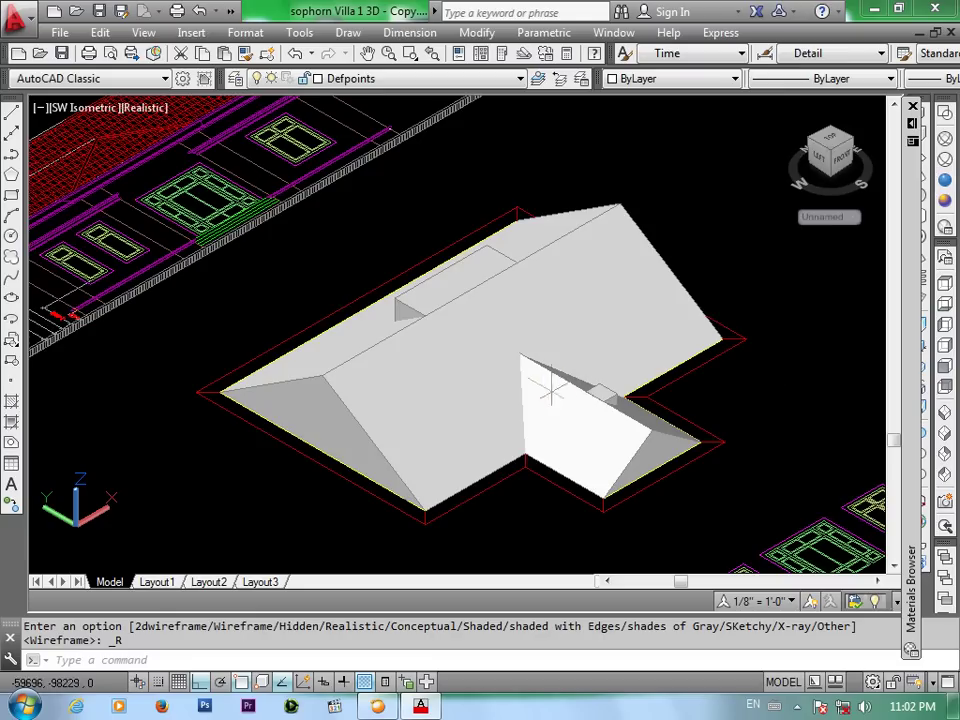
Return to wireframe and slice the roof along the front-to-left-corner hip plane, keeping both halves
click(945, 141)
text(s)
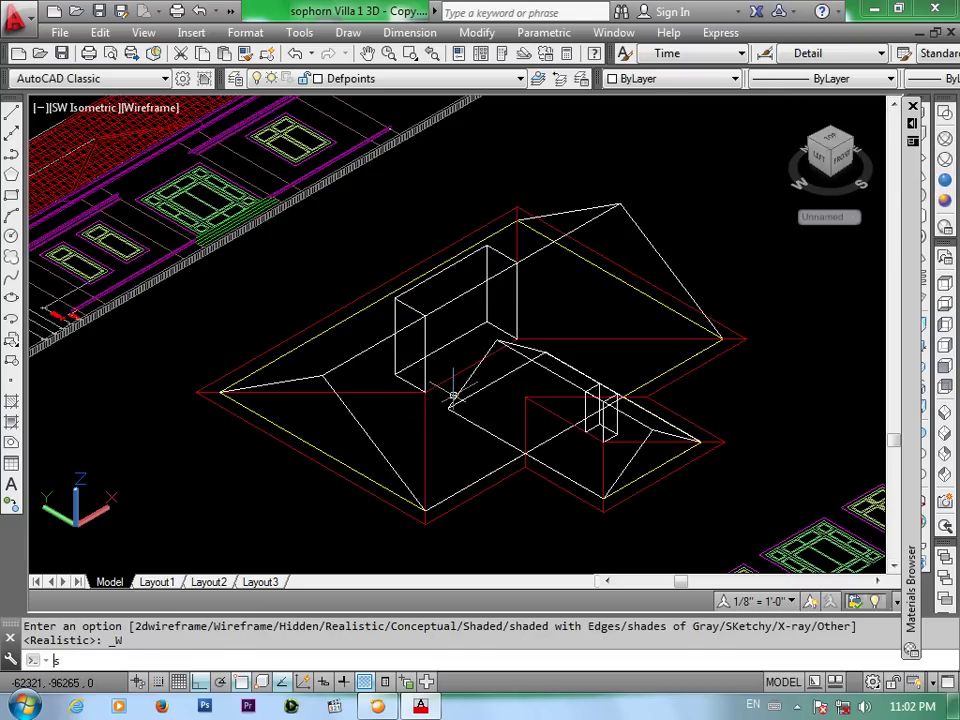
text(lice)
key(Return)
click(364, 347)
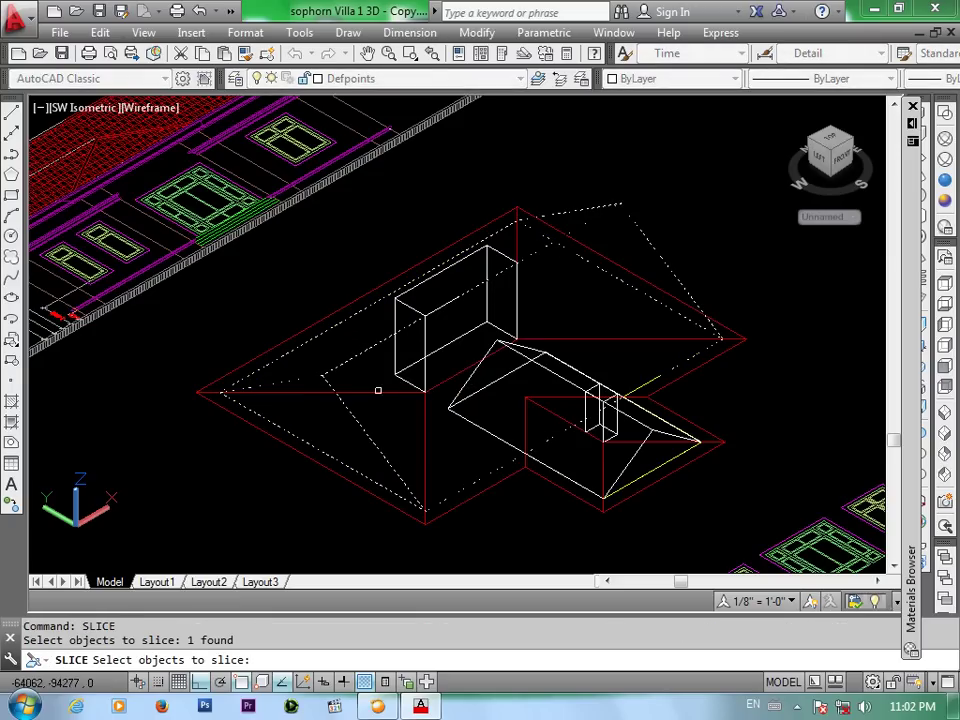
key(Return)
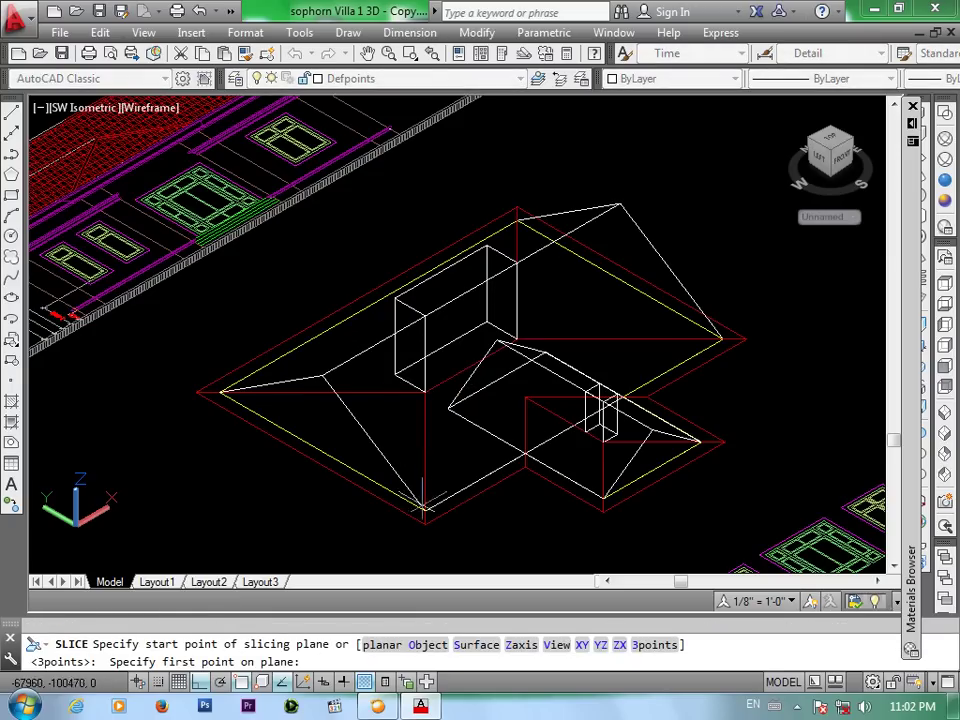
click(425, 511)
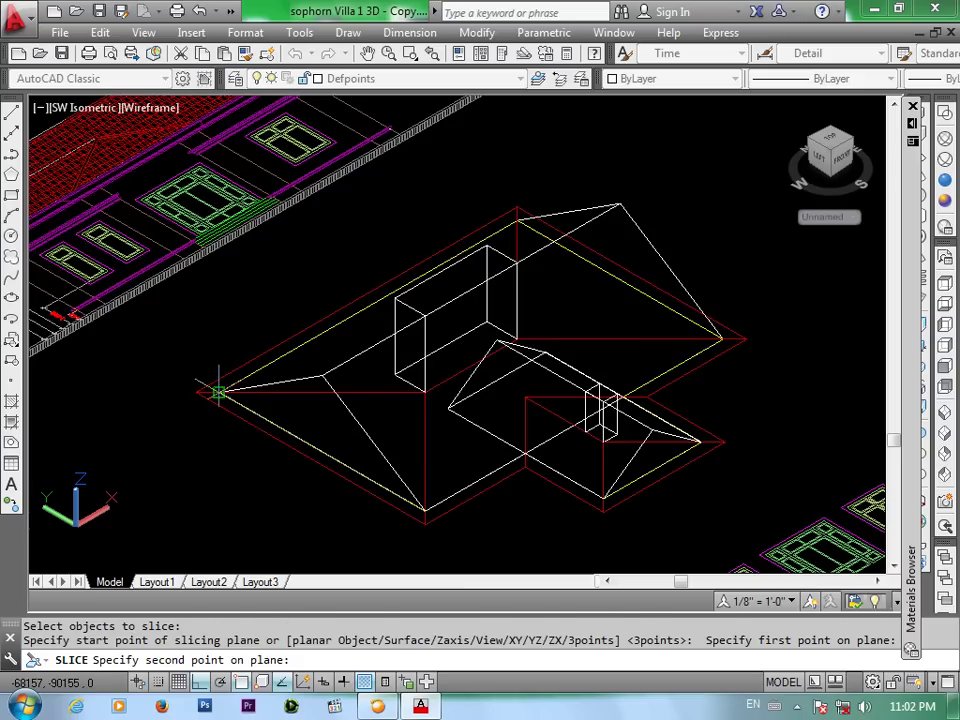
click(218, 391)
click(425, 315)
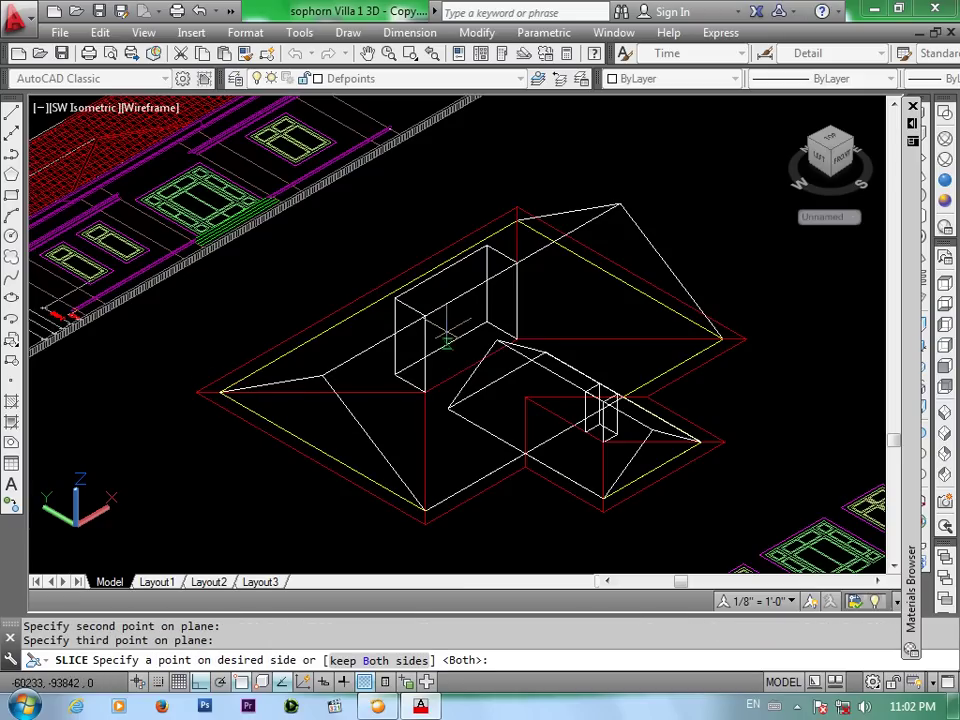
key(Return)
Slice the roof again along the plane from the right corner to the ridge corner
key(Return)
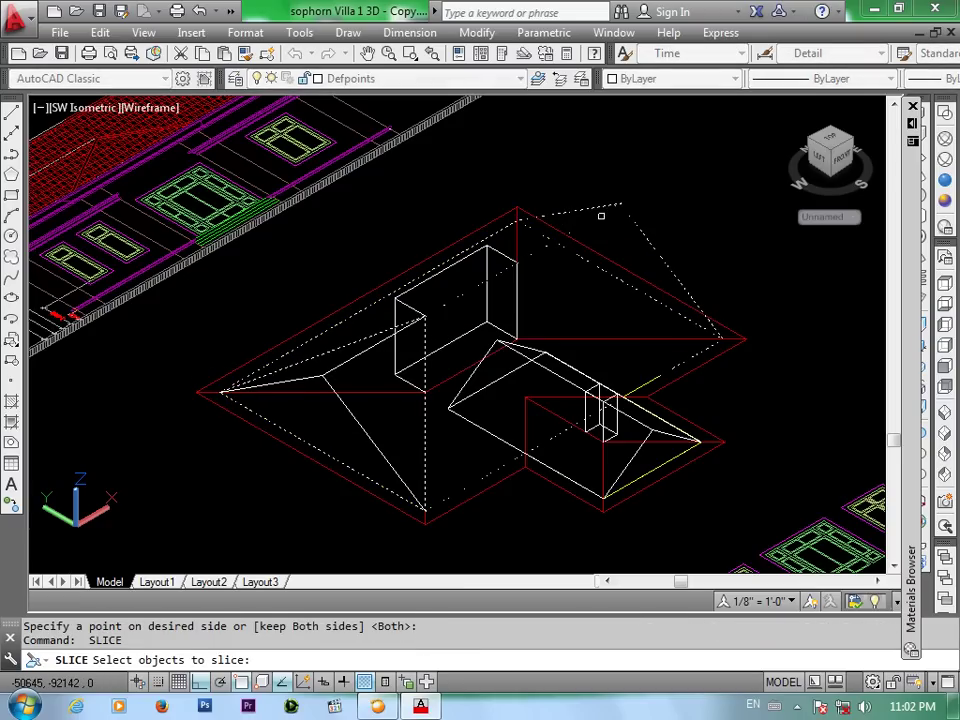
click(600, 218)
key(Return)
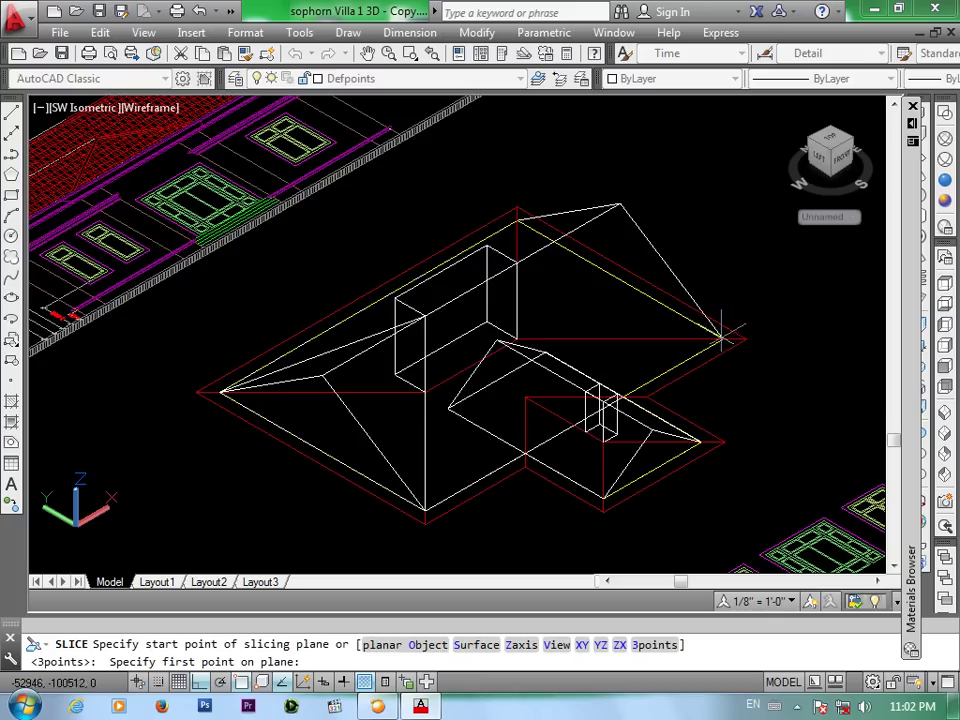
click(722, 338)
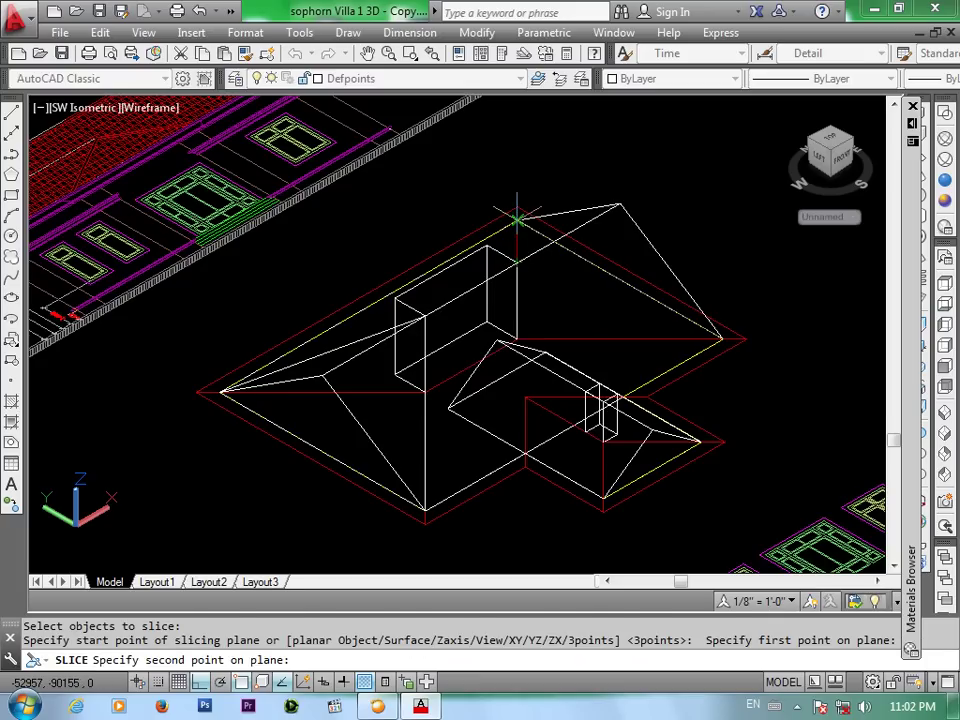
click(517, 218)
click(517, 262)
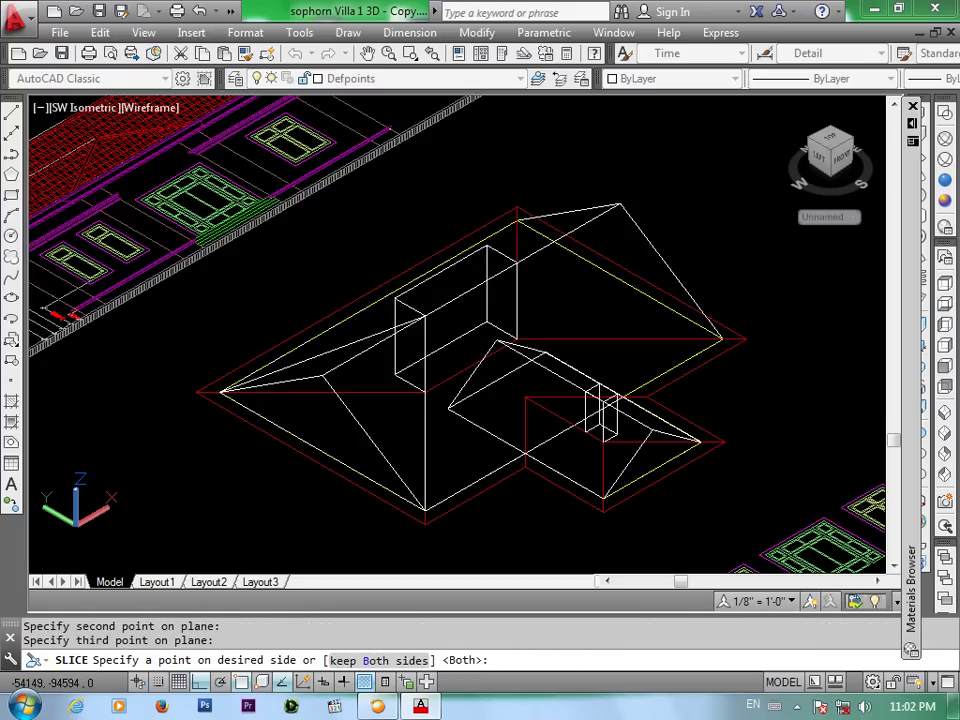
key(Return)
key(Return)
Slice the lower wing roof solid along its front-corner hip plane, keeping both halves
click(593, 492)
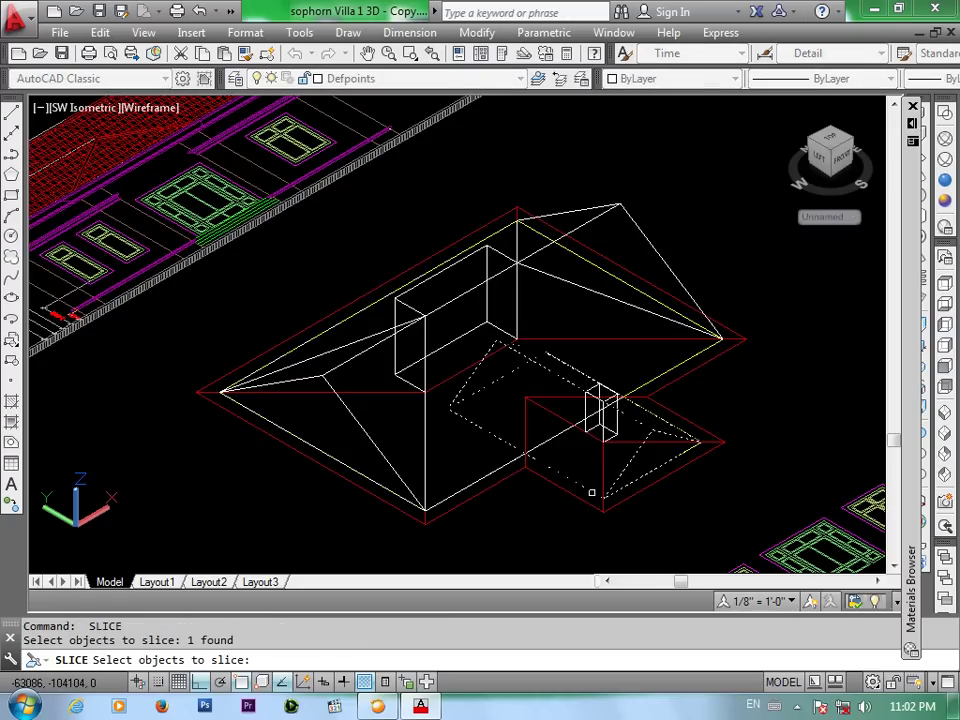
key(Return)
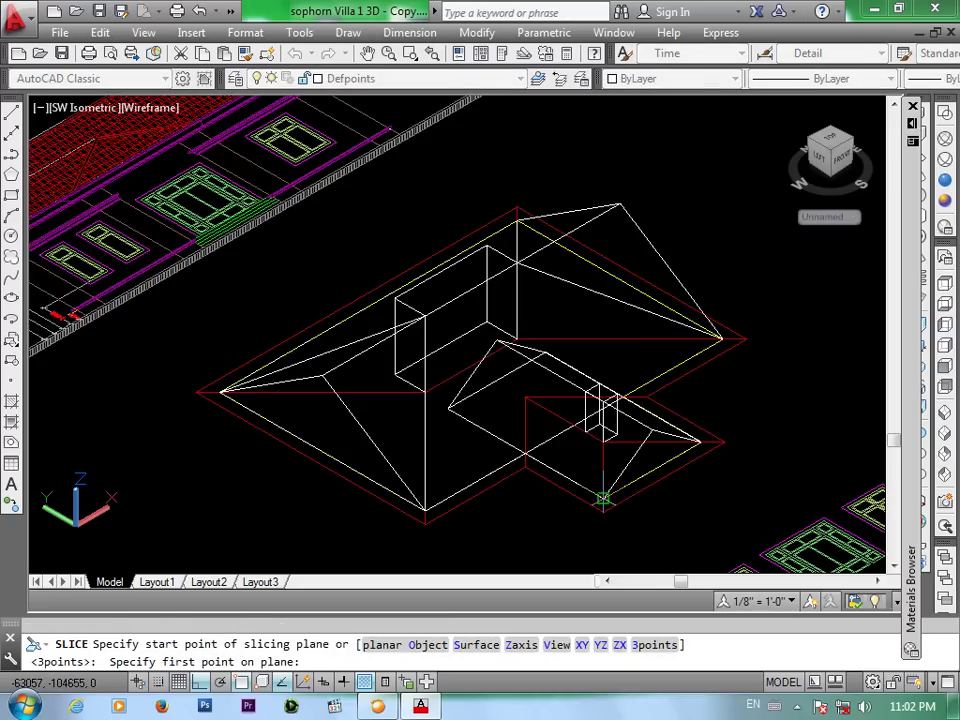
click(603, 498)
scroll(602, 411, up, 3)
scroll(602, 411, up, 2)
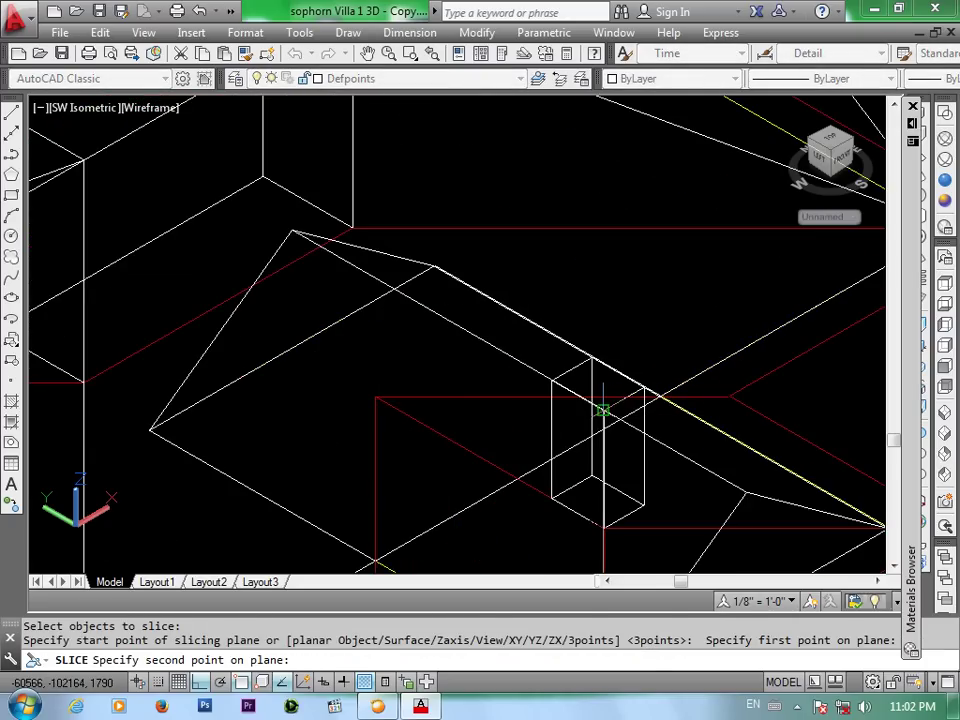
click(603, 411)
scroll(603, 411, down, 2)
scroll(680, 430, down, 3)
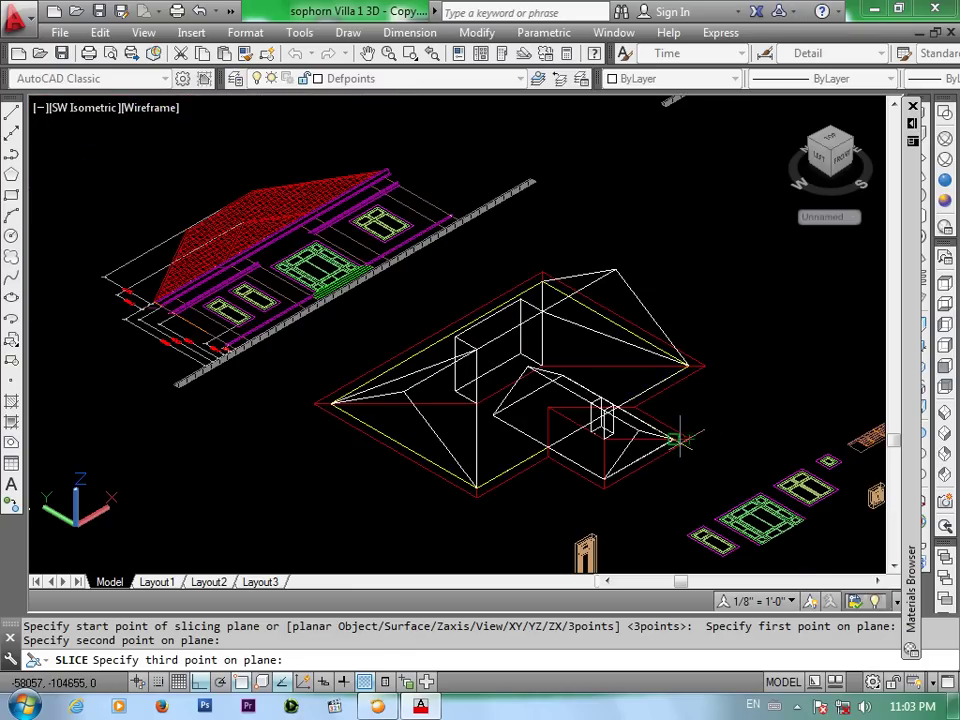
scroll(666, 434, up, 3)
click(666, 434)
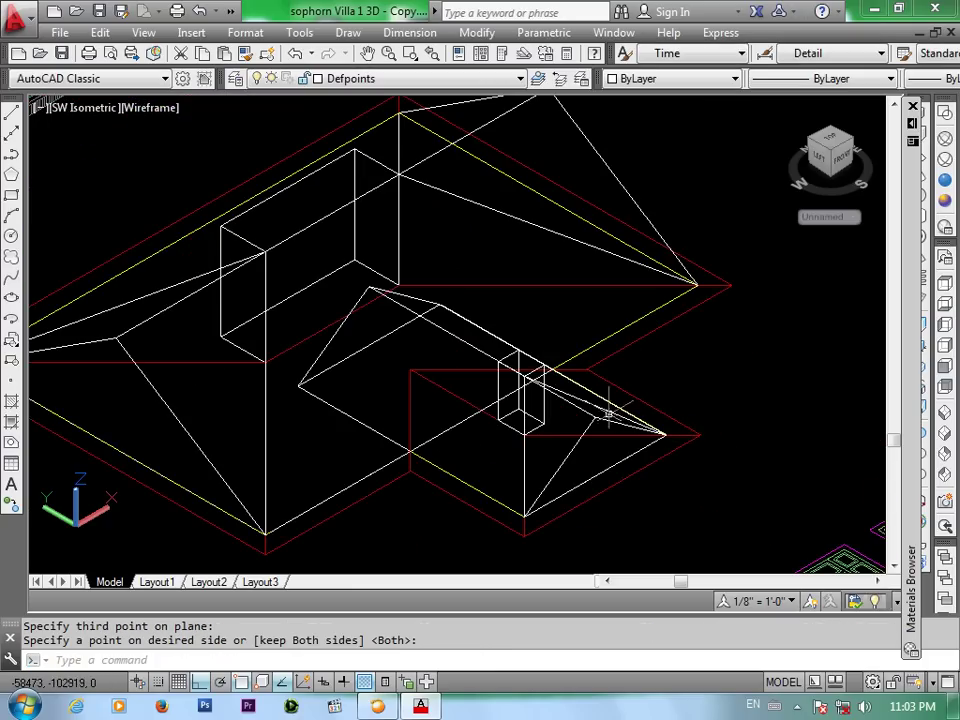
key(Return)
Delete the unwanted roof offcuts, including the upper piece and the left hip piece
scroll(595, 420, down, 2)
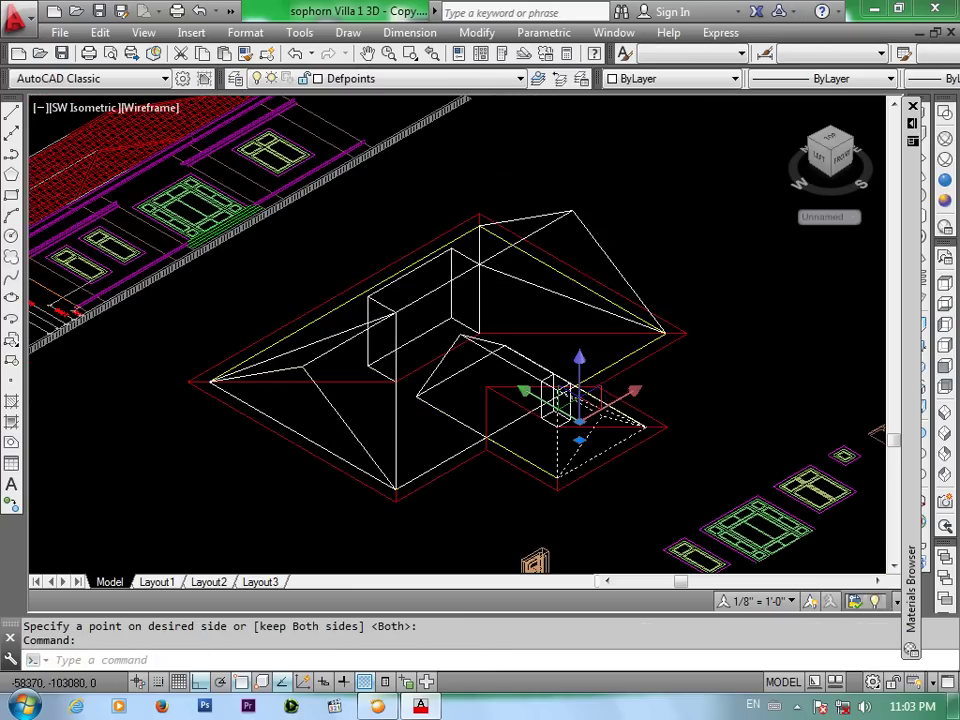
click(557, 215)
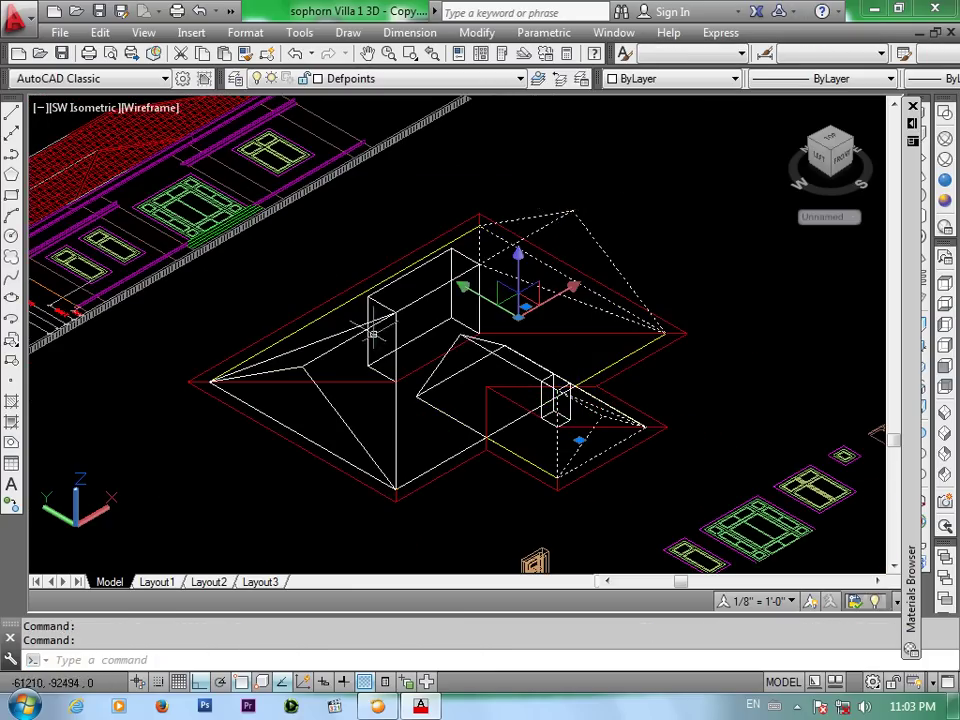
click(309, 368)
key(Delete)
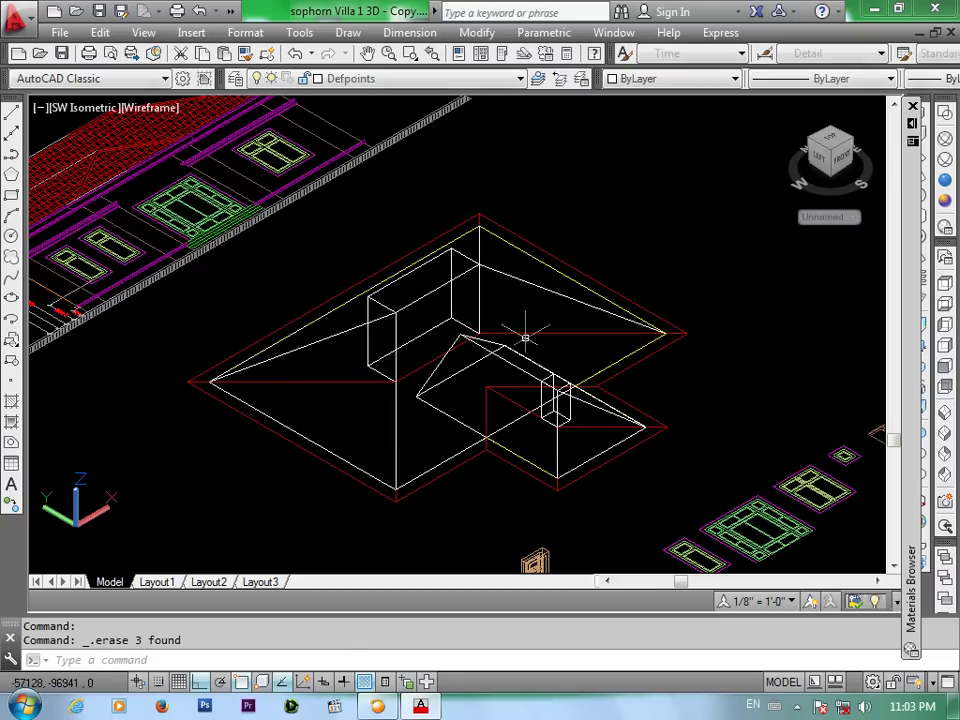
Switch to the Realistic visual style and delete the small leftover roof pieces
click(944, 180)
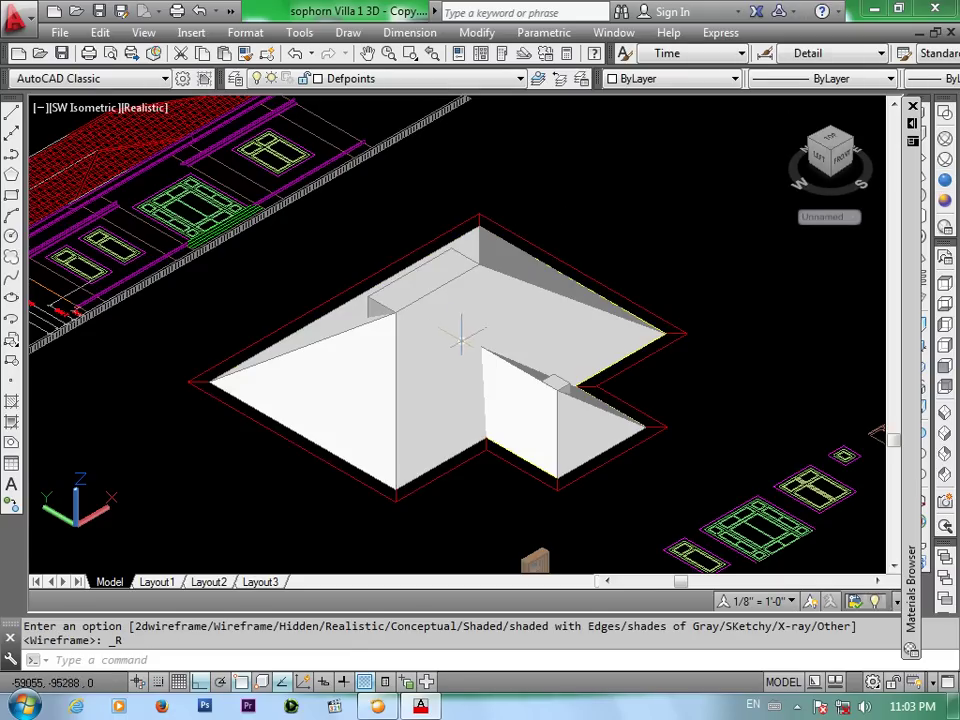
scroll(413, 297, up, 5)
click(418, 279)
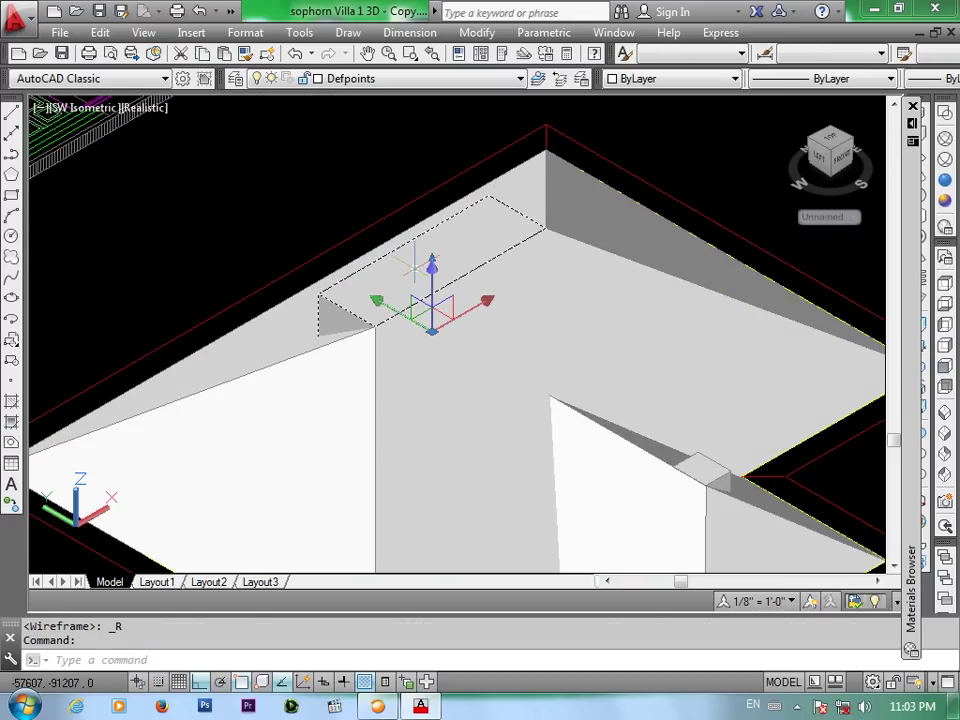
key(Escape)
click(557, 305)
key(Delete)
scroll(660, 420, down, 3)
scroll(680, 420, up, 6)
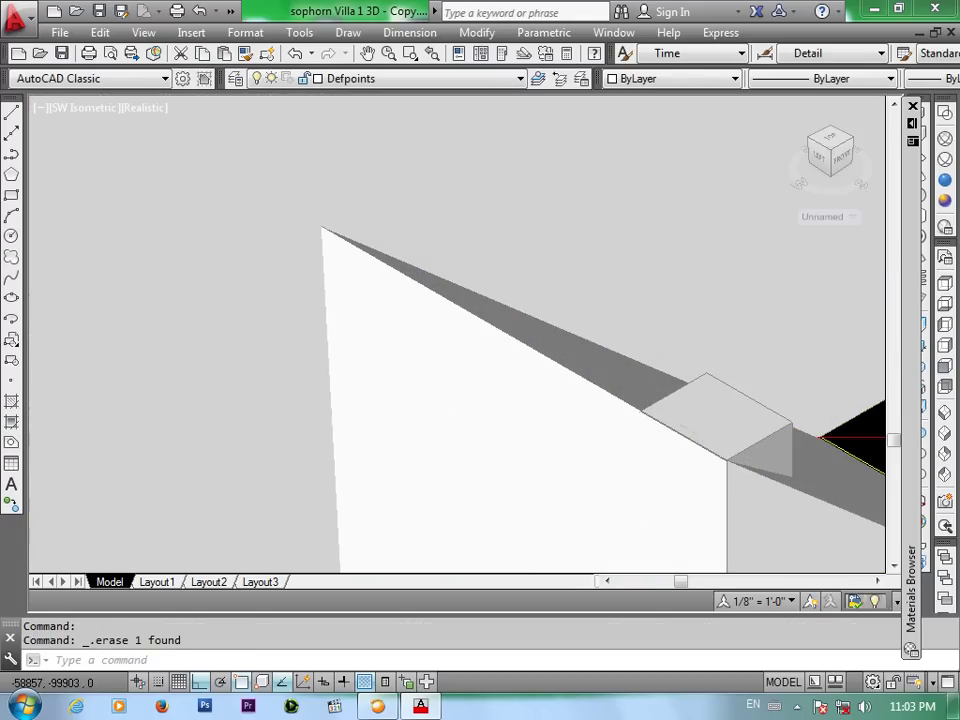
Pick the small roof block at the valley, recentre the roof and reapply Realistic shading
click(715, 425)
scroll(712, 380, down, 3)
scroll(712, 370, down, 2)
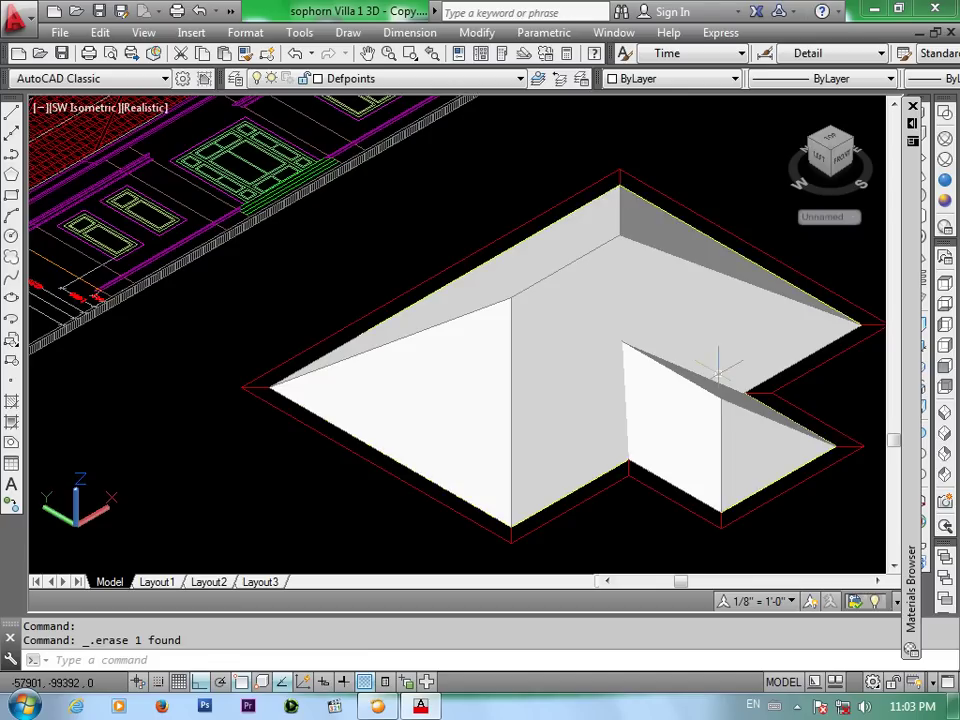
scroll(712, 365, down, 2)
mouse_move(712, 370)
middle_down()
mouse_move(497, 347)
mouse_move(368, 240)
middle_up()
scroll(470, 280, up, 4)
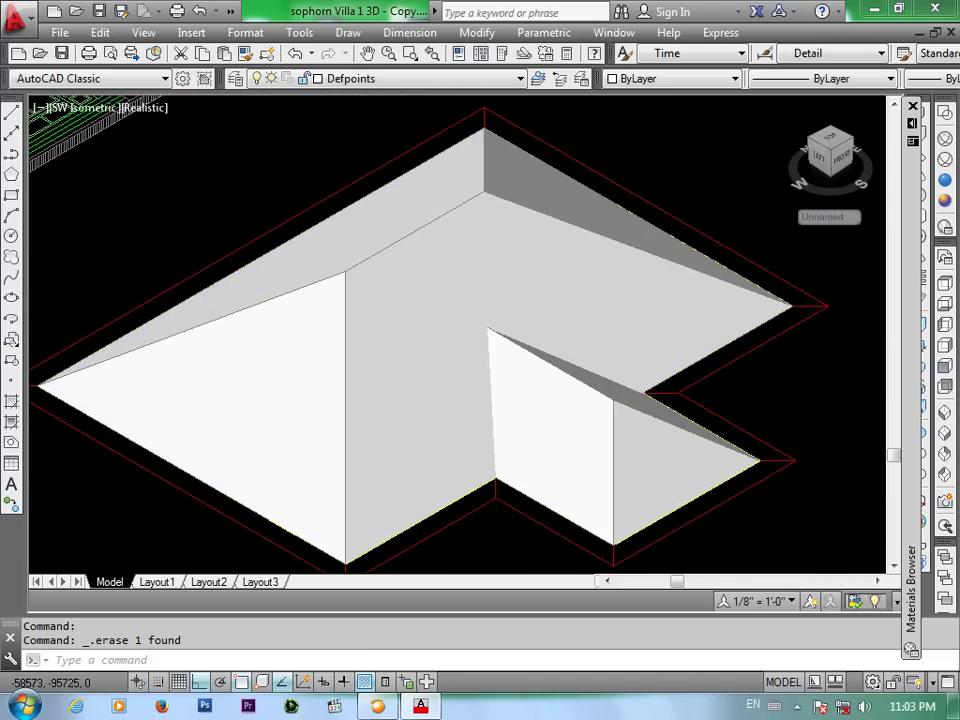
middle_drag(474, 310, 471, 259)
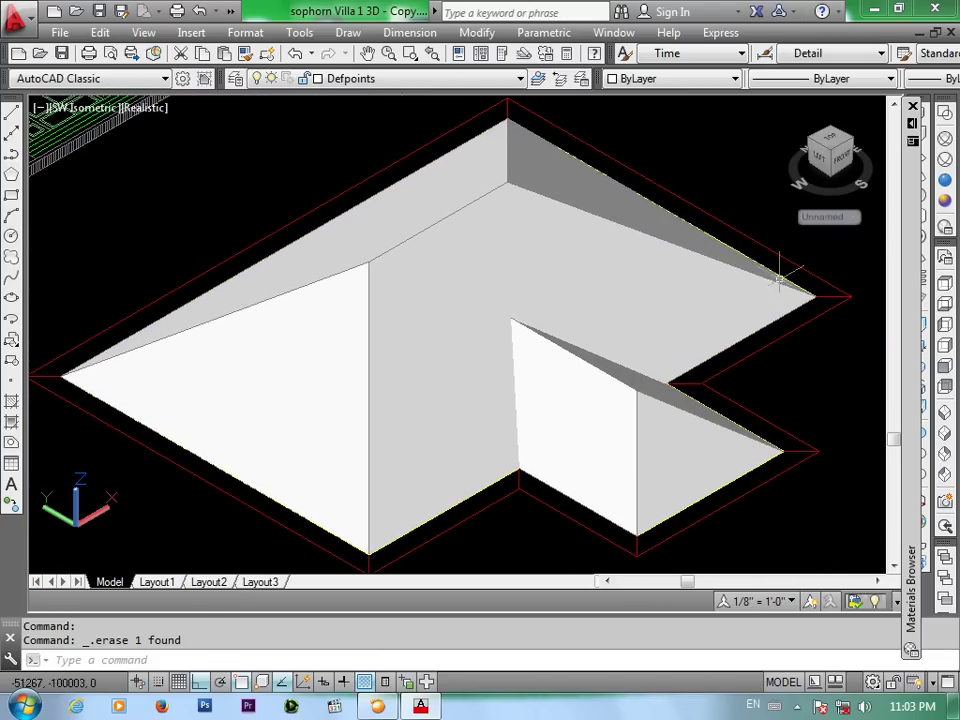
click(945, 181)
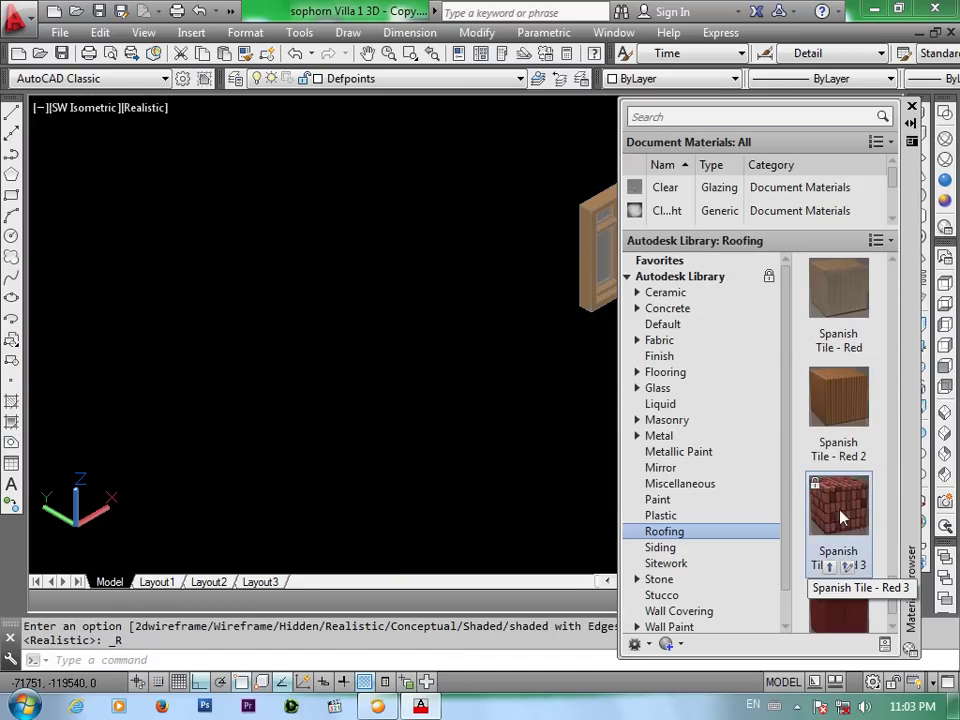
Browse the Autodesk Library Roofing materials to the Spanish Tile, Shingles and Slate swatches
scroll(510, 390, down, 4)
scroll(470, 300, down, 2)
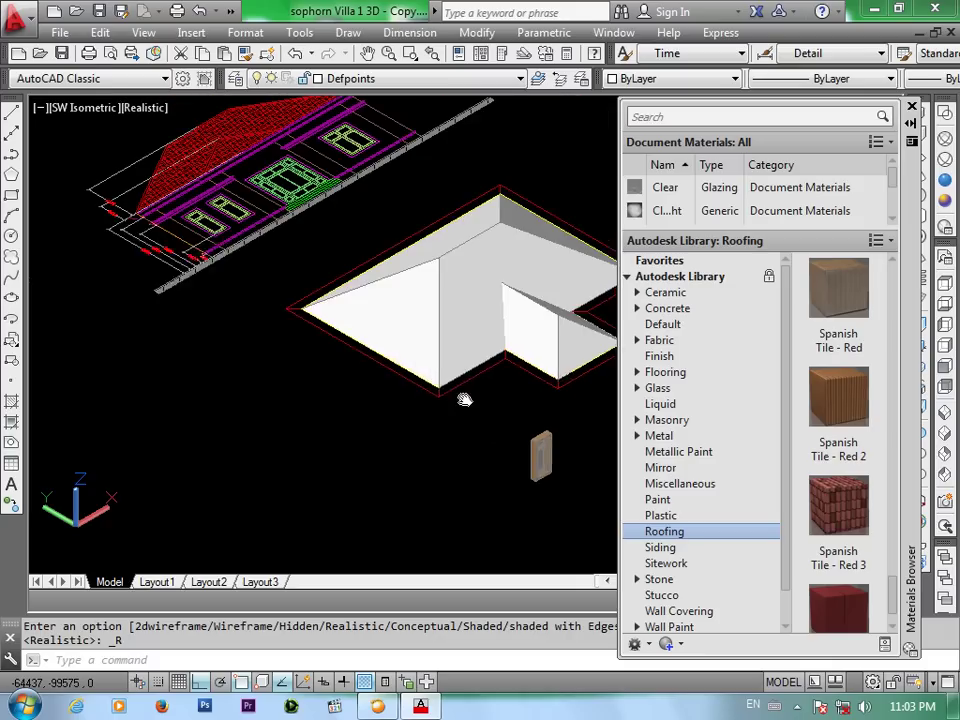
middle_drag(461, 399, 446, 460)
scroll(443, 326, up, 3)
scroll(512, 412, up, 2)
mouse_move(512, 412)
middle_down()
mouse_move(439, 407)
mouse_move(347, 381)
middle_up()
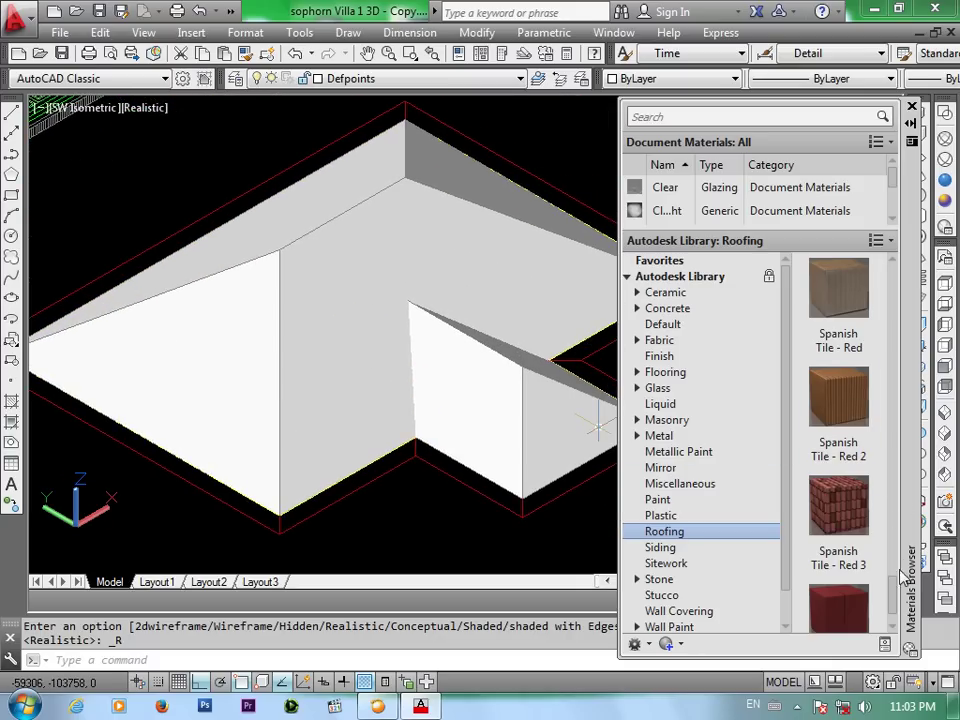
drag(893, 592, 893, 540)
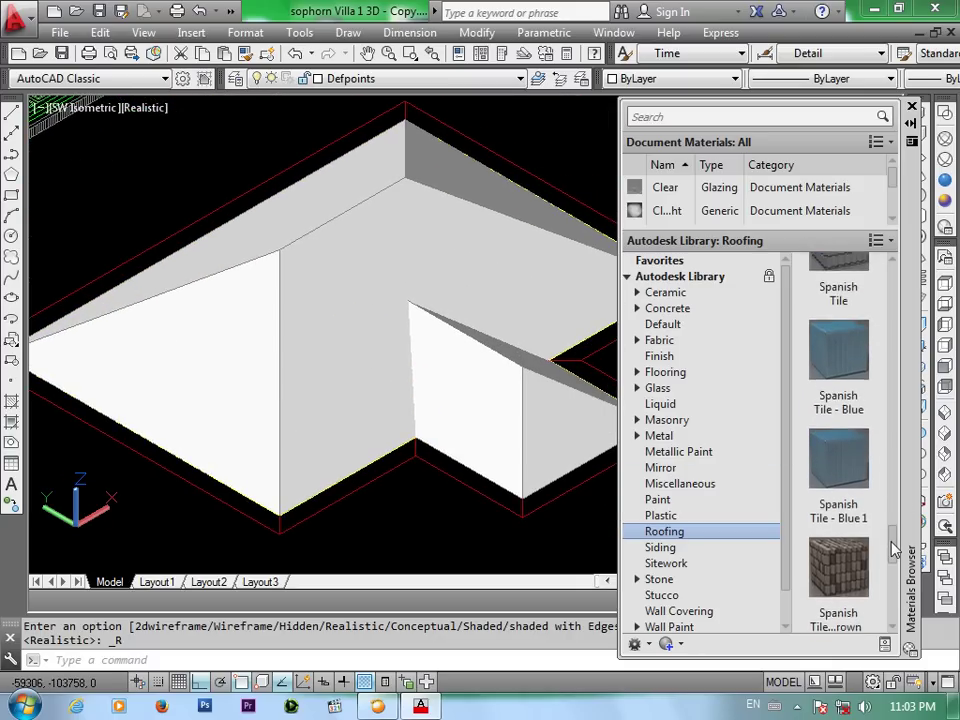
scroll(835, 370, up, 3)
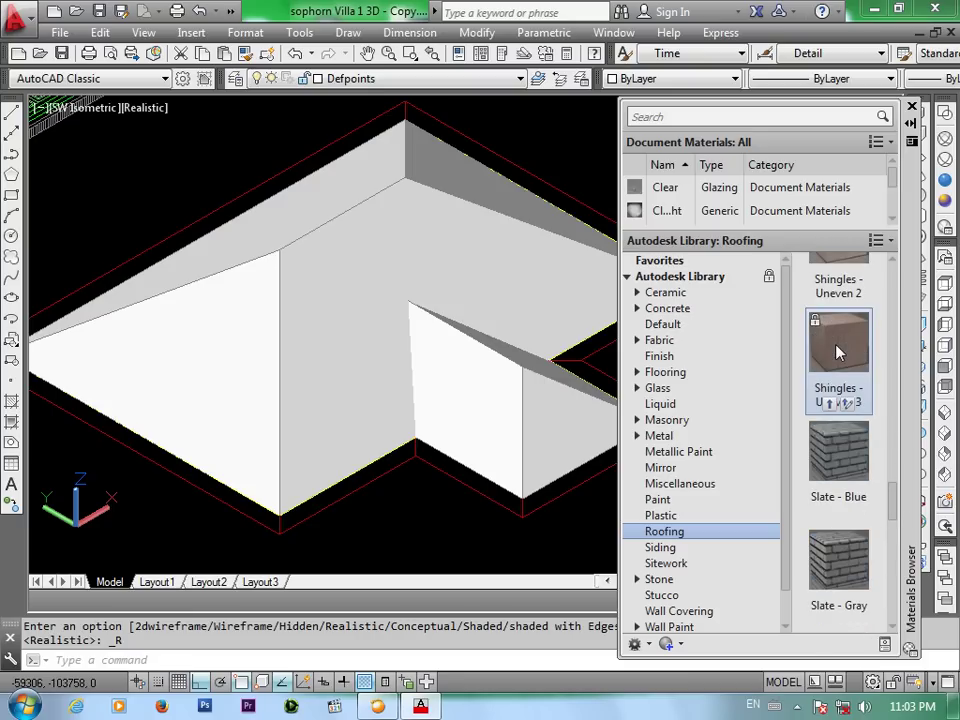
scroll(883, 490, down, 2)
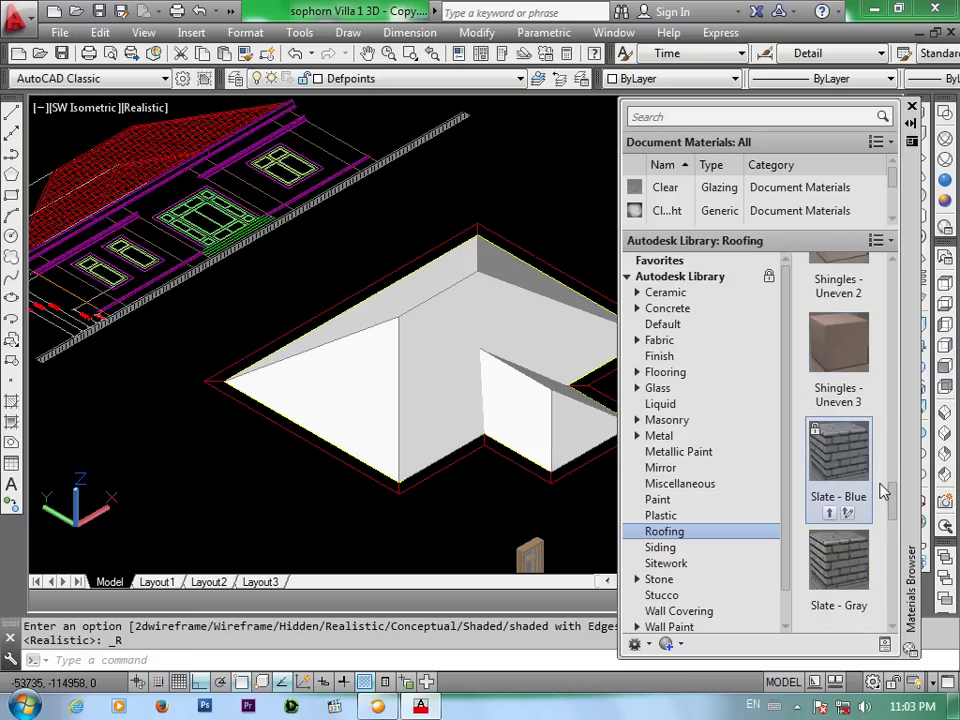
scroll(883, 490, up, 2)
drag(896, 514, 903, 605)
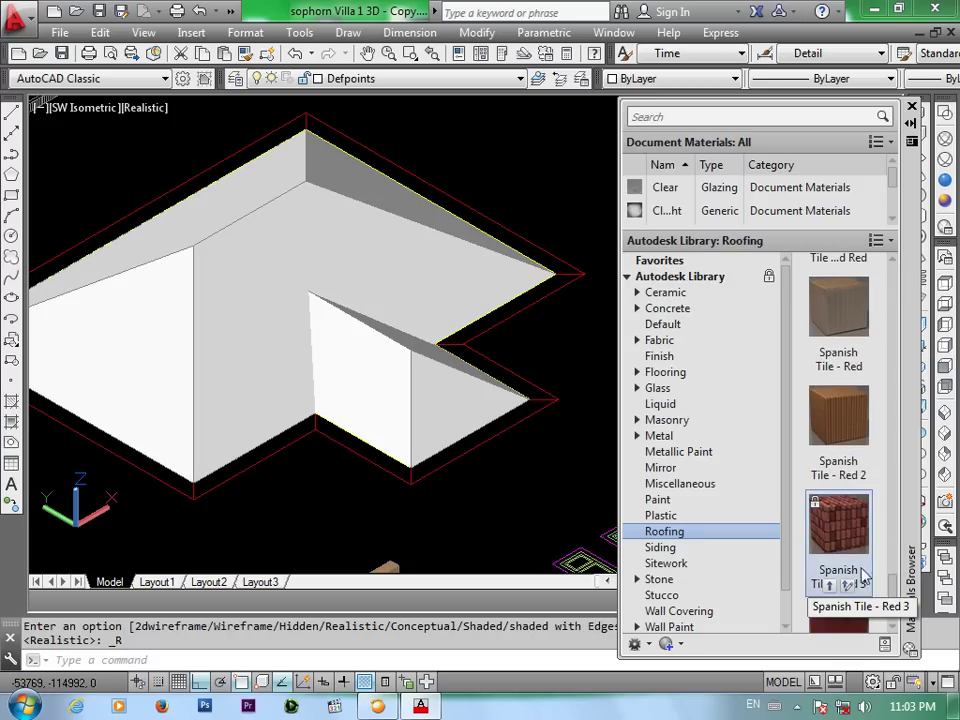
Scale the Spanish Tile - Red 3(1) texture to a 5000 × 3542 sample size, then close both editors
double_click(838, 540)
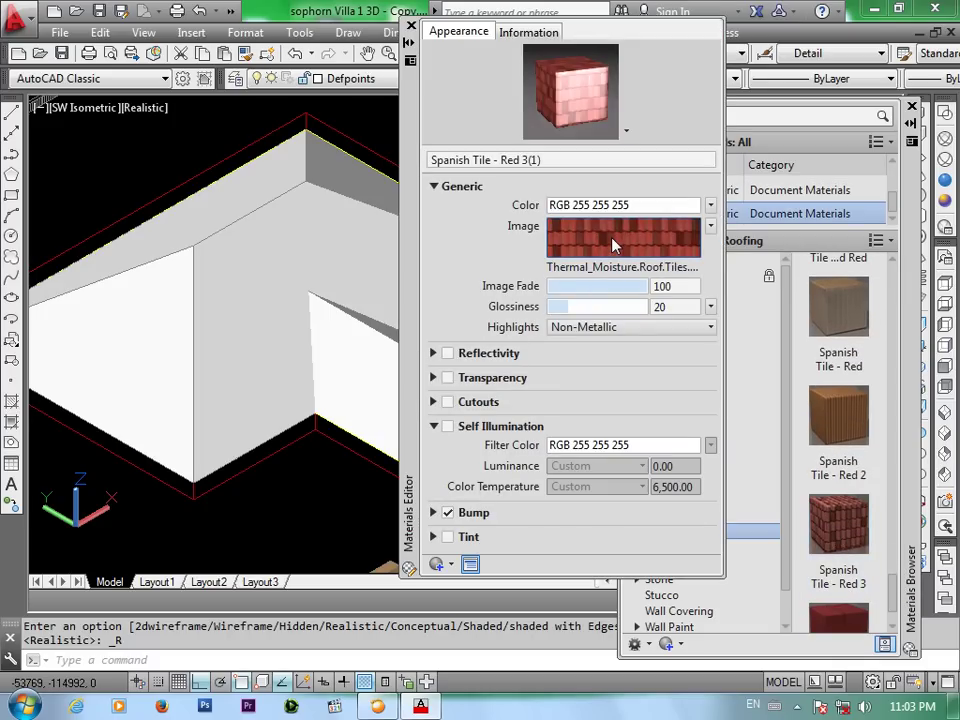
click(613, 245)
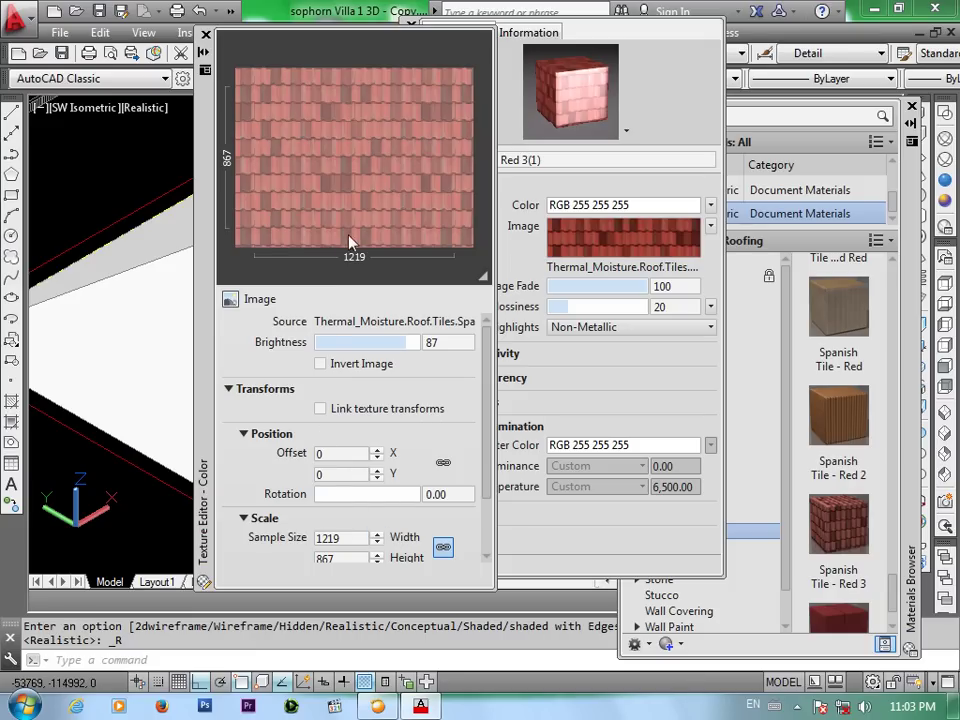
double_click(348, 540)
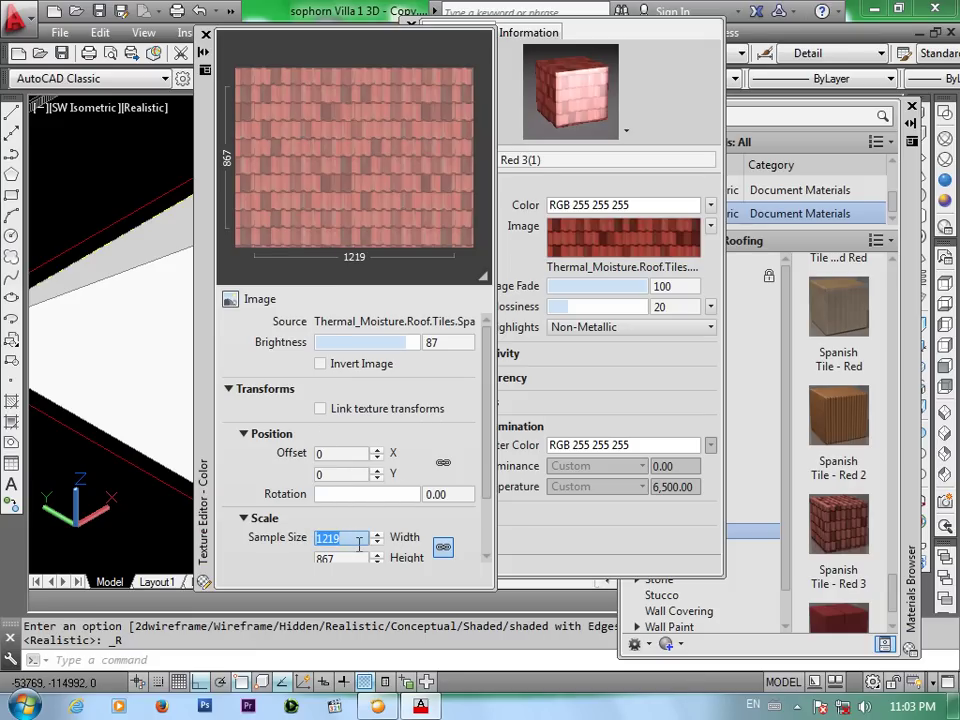
text(500)
key(Return)
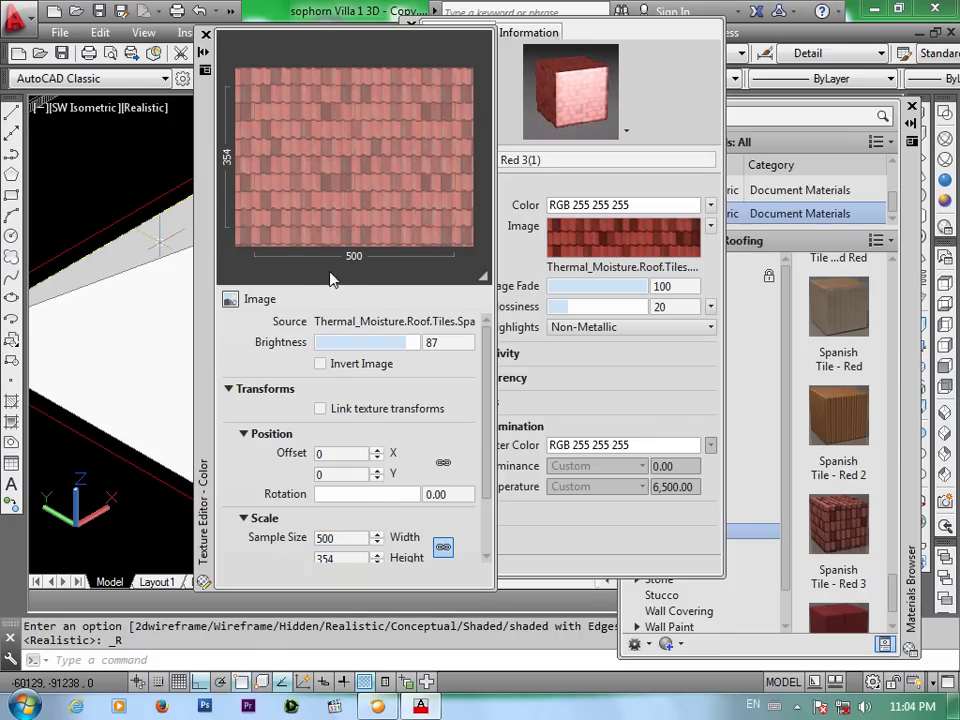
double_click(343, 538)
text(5)
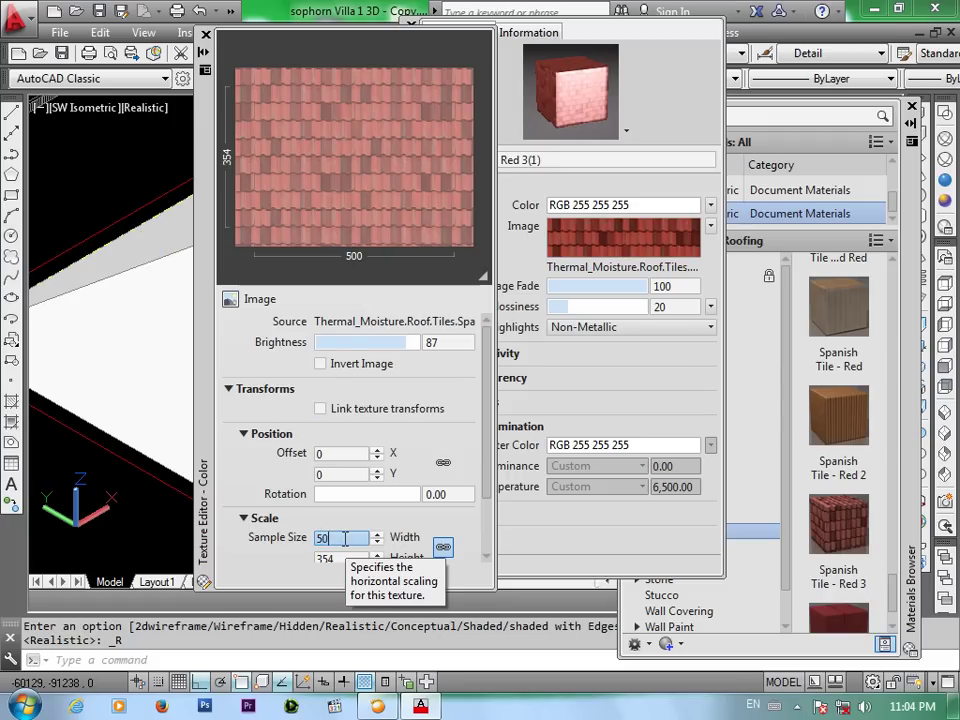
text(00)
key(Return)
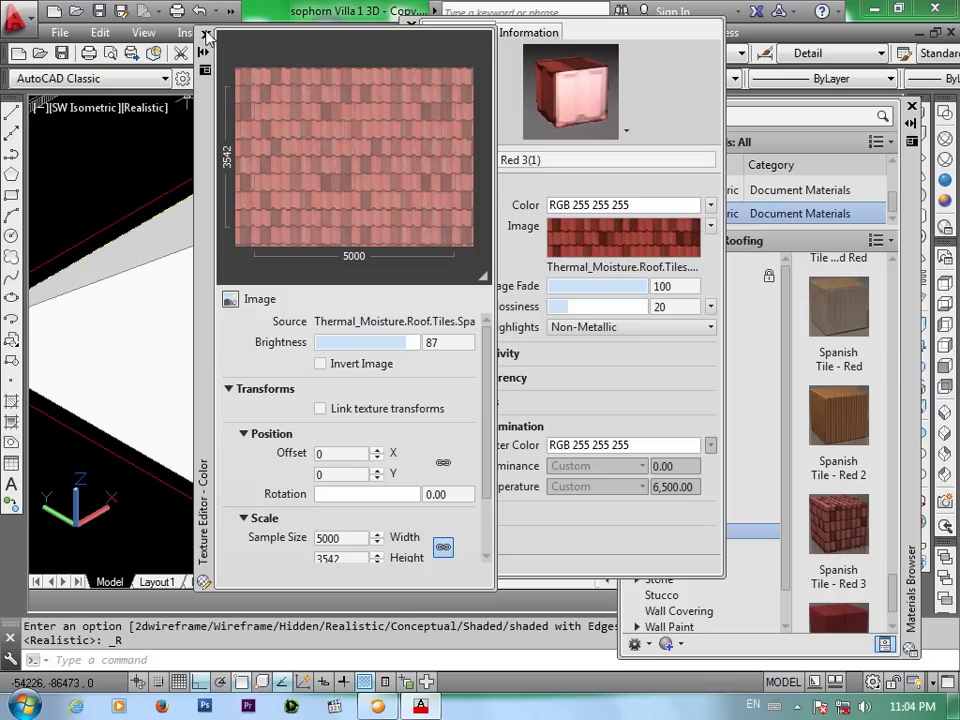
click(206, 36)
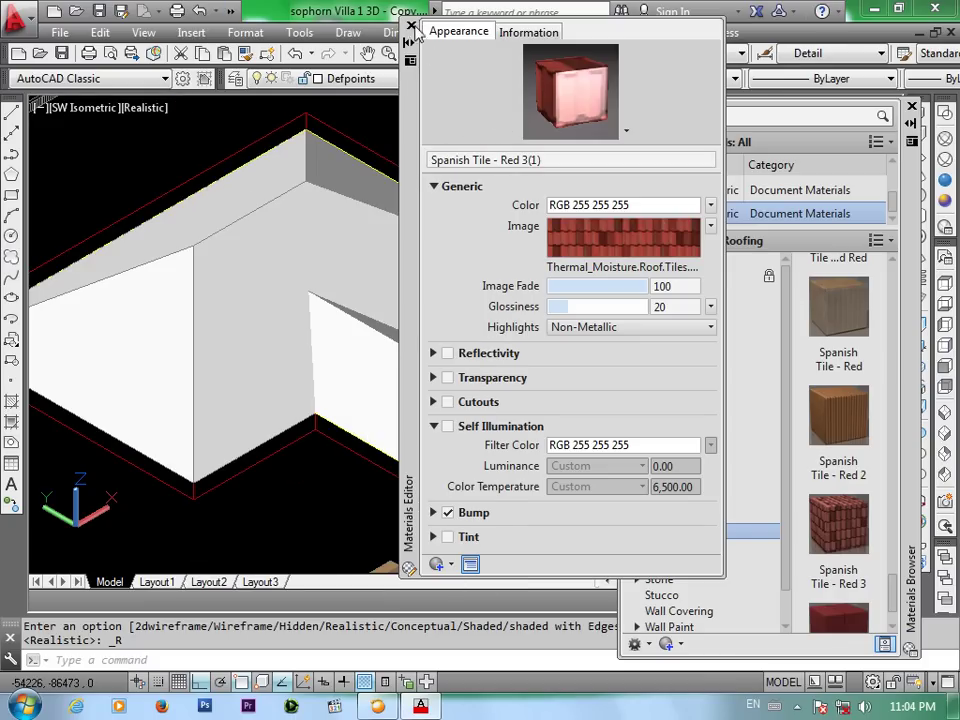
click(410, 25)
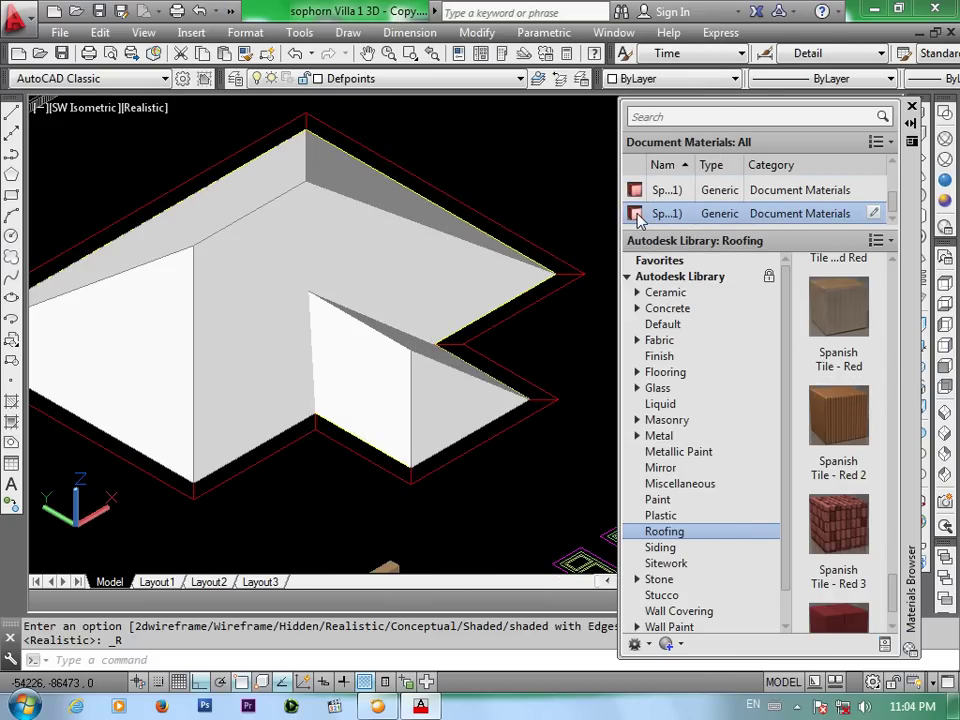
Drag Spanish Tile - Red 3(1) onto the roof and its remaining white face
drag(637, 220, 422, 257)
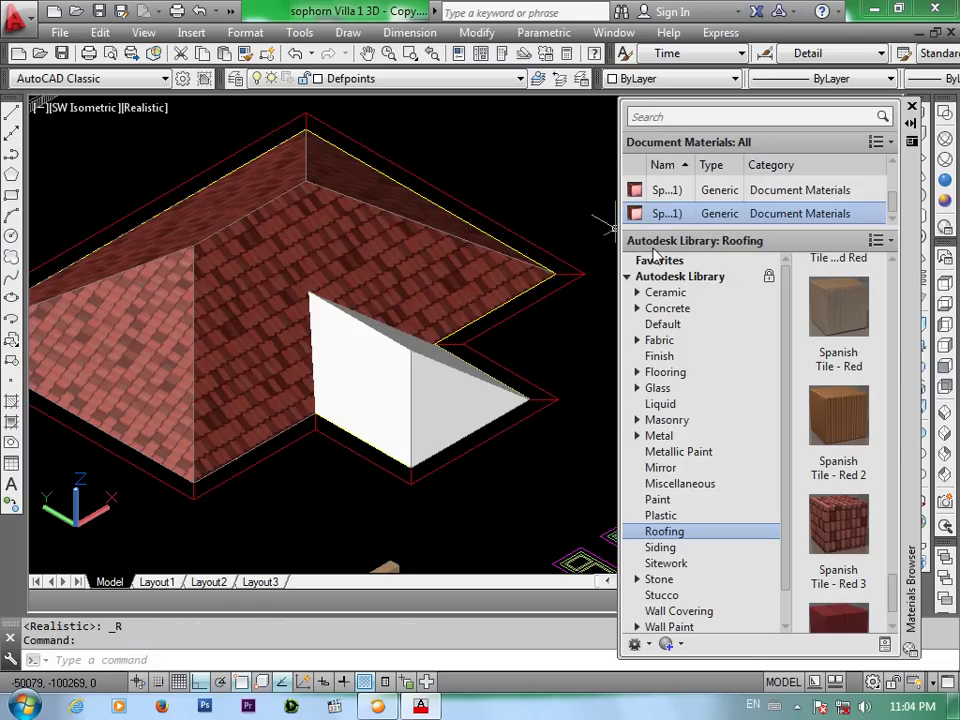
drag(637, 220, 420, 385)
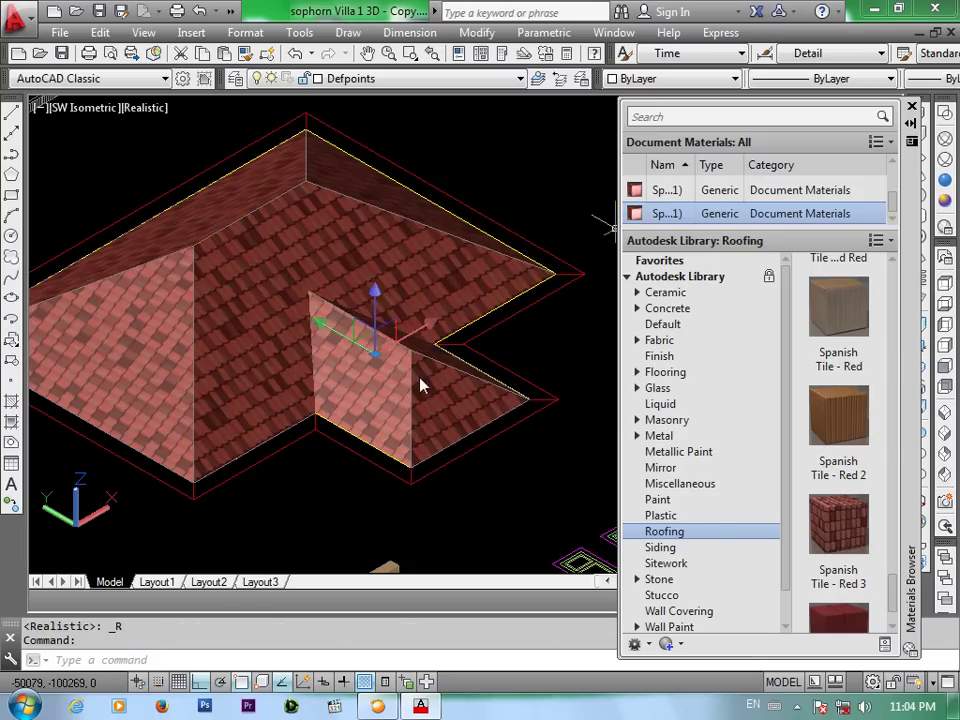
mouse_move(690, 213)
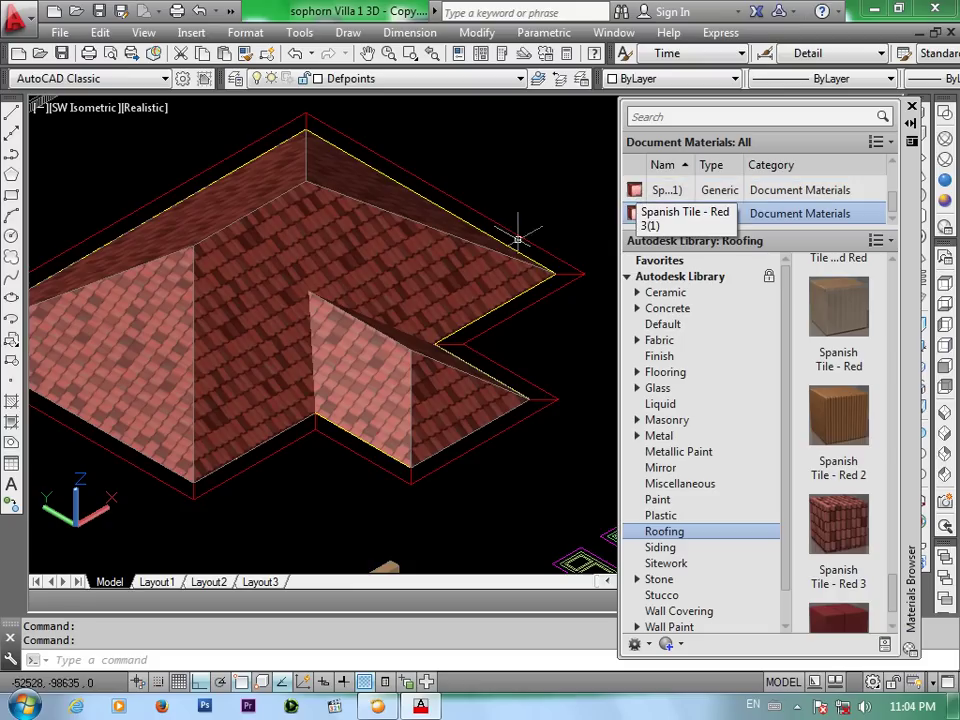
scroll(232, 322, up, 5)
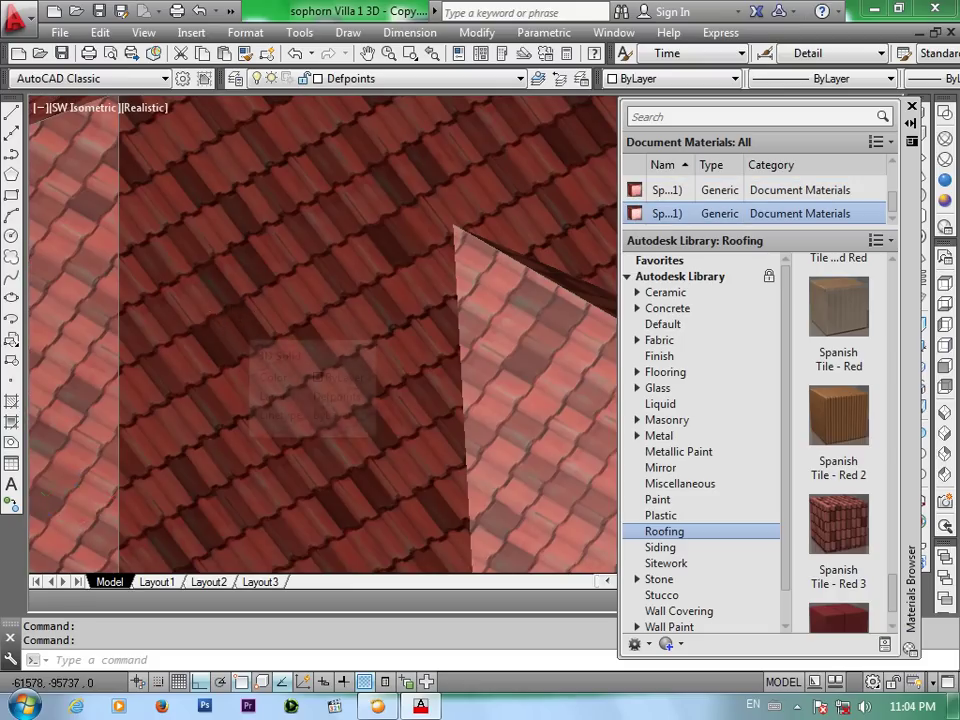
scroll(232, 322, down, 6)
scroll(251, 326, up, 2)
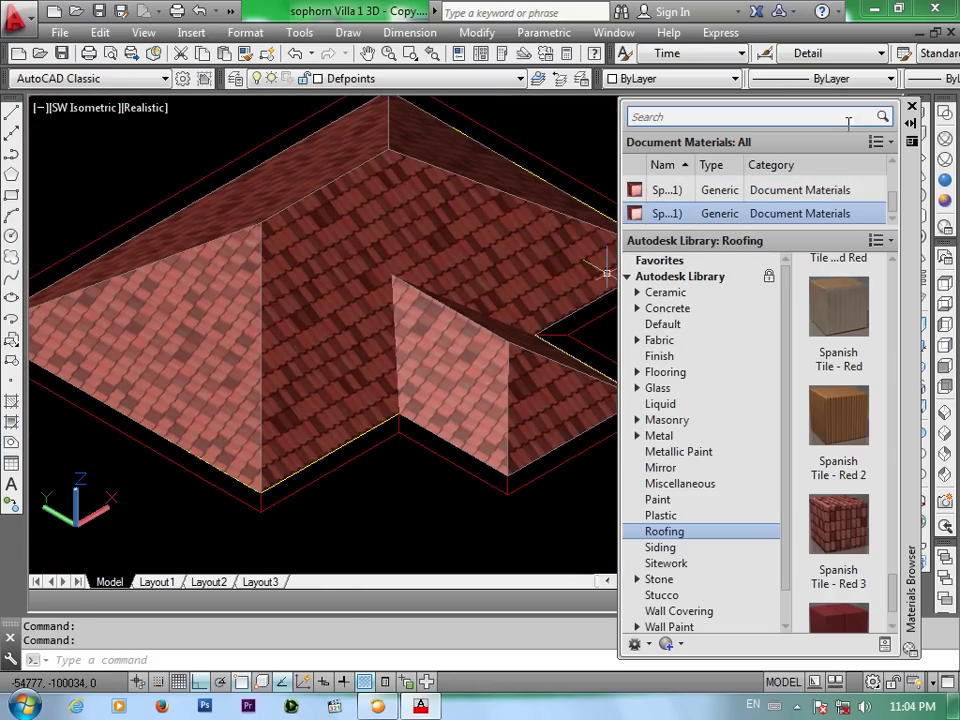
Collapse the Materials Browser and bring the roof's left corner into view
click(911, 122)
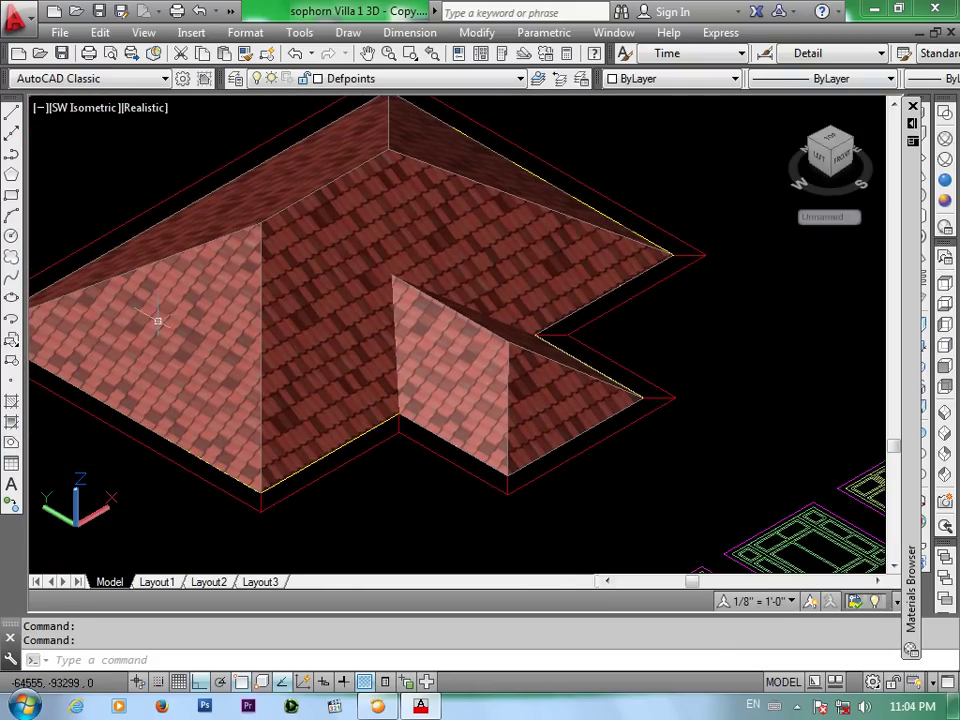
scroll(276, 348, up, 1)
middle_drag(276, 348, 332, 347)
scroll(386, 287, up, 2)
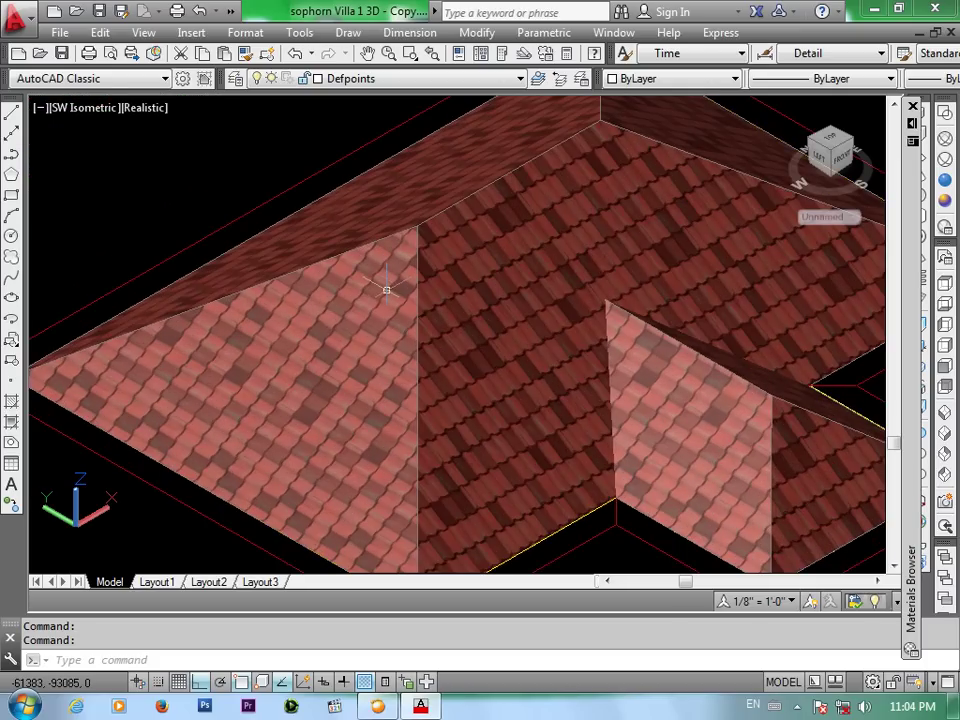
scroll(386, 289, down, 3)
scroll(161, 339, up, 3)
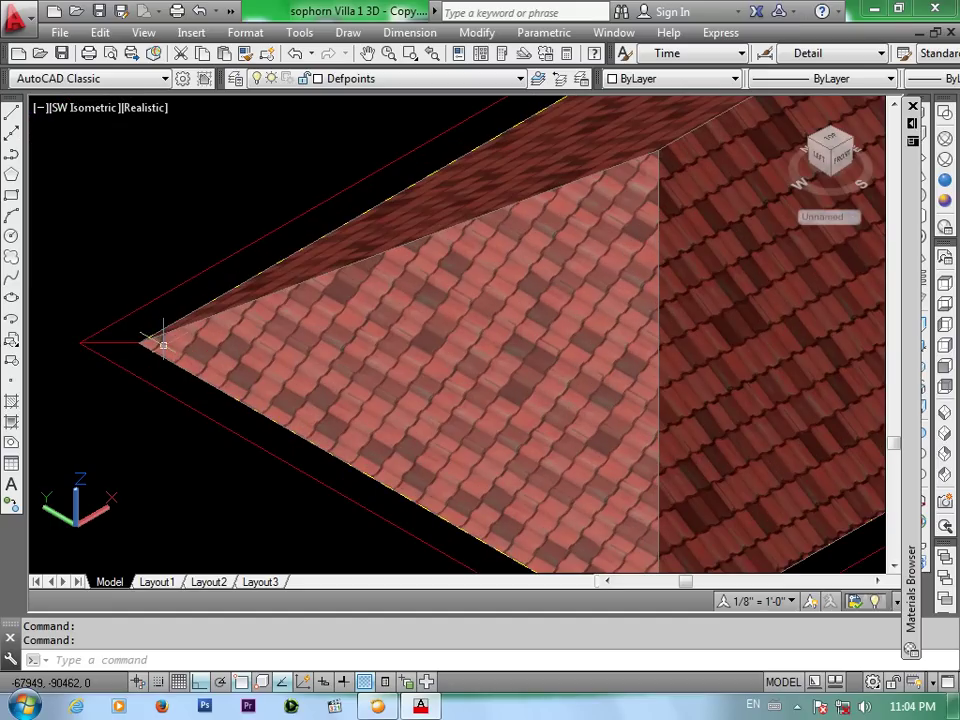
mouse_move(328, 279)
middle_down()
mouse_move(338, 340)
mouse_move(326, 341)
middle_up()
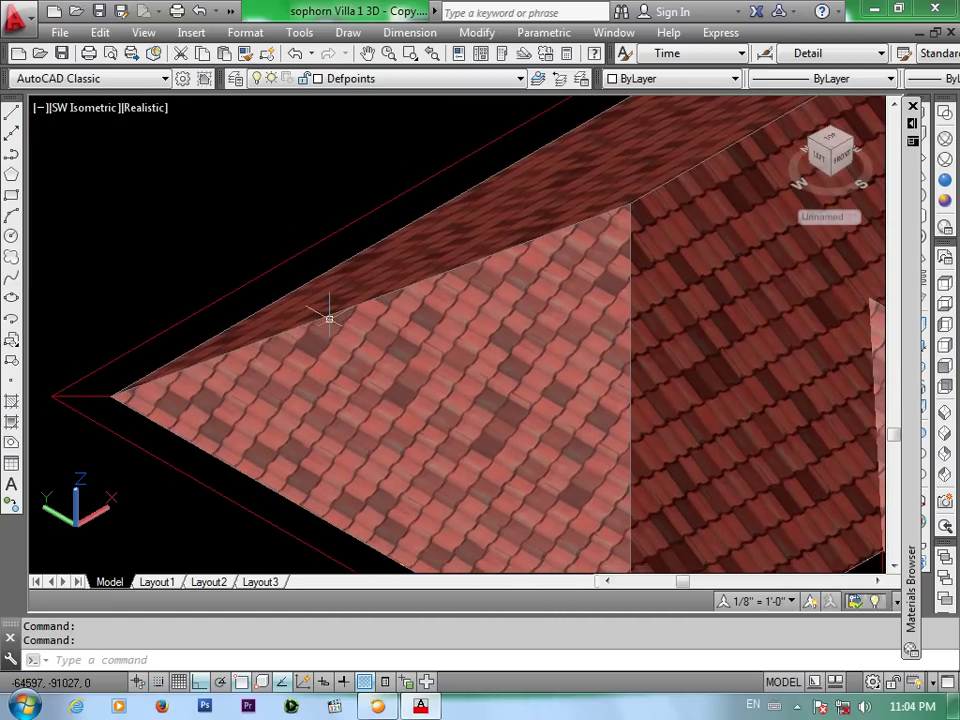
Draw a 3D polyline from the roof's left corner up to the top of the hip edge
text(3p)
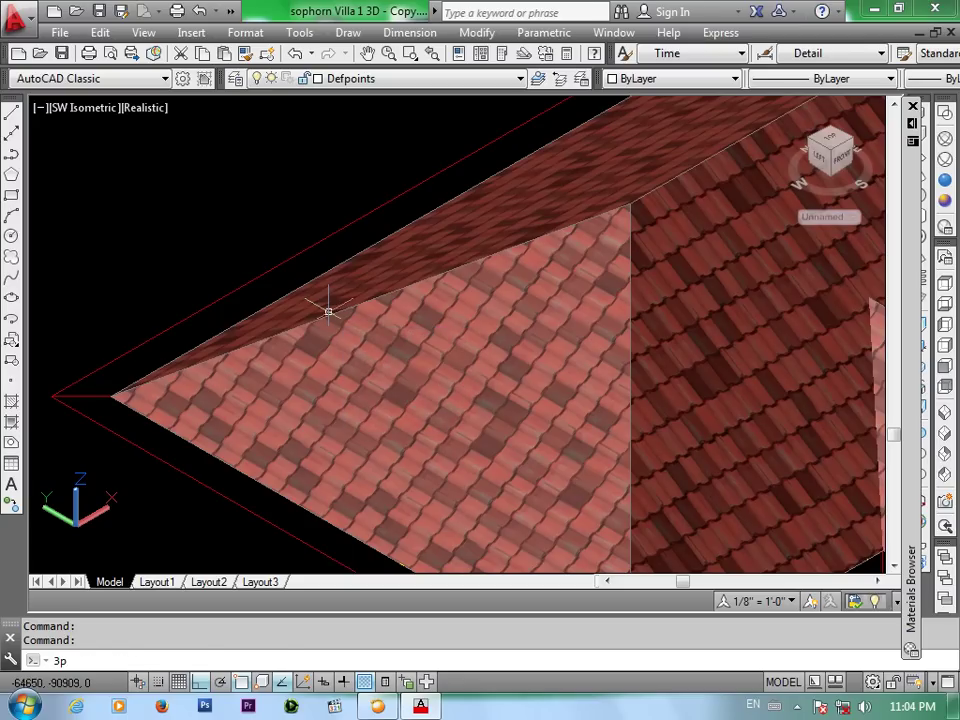
key(Return)
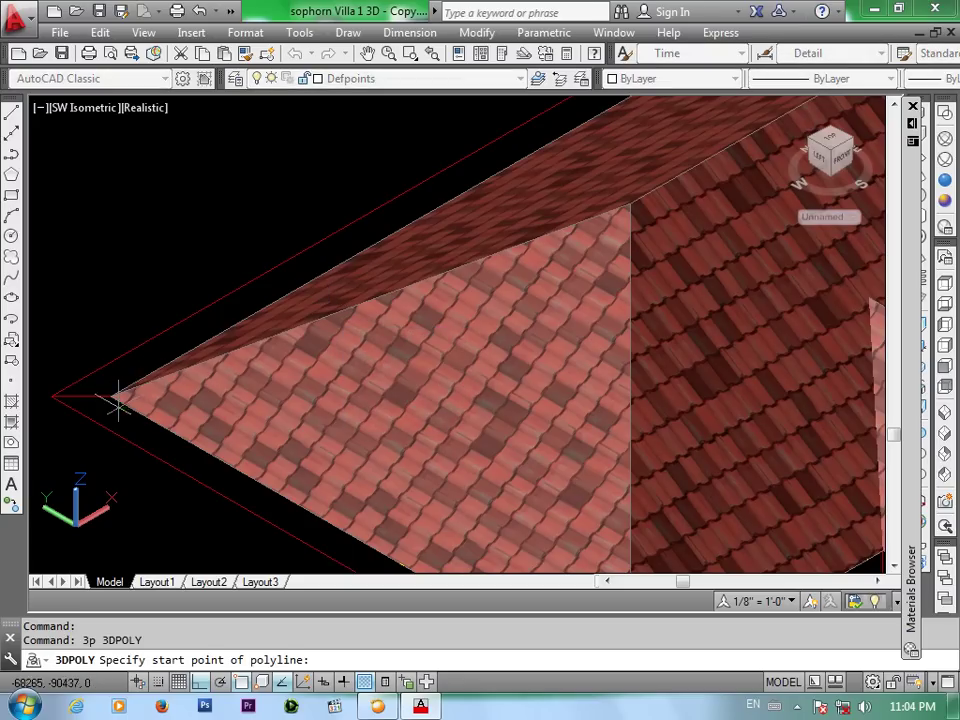
scroll(120, 390, up, 3)
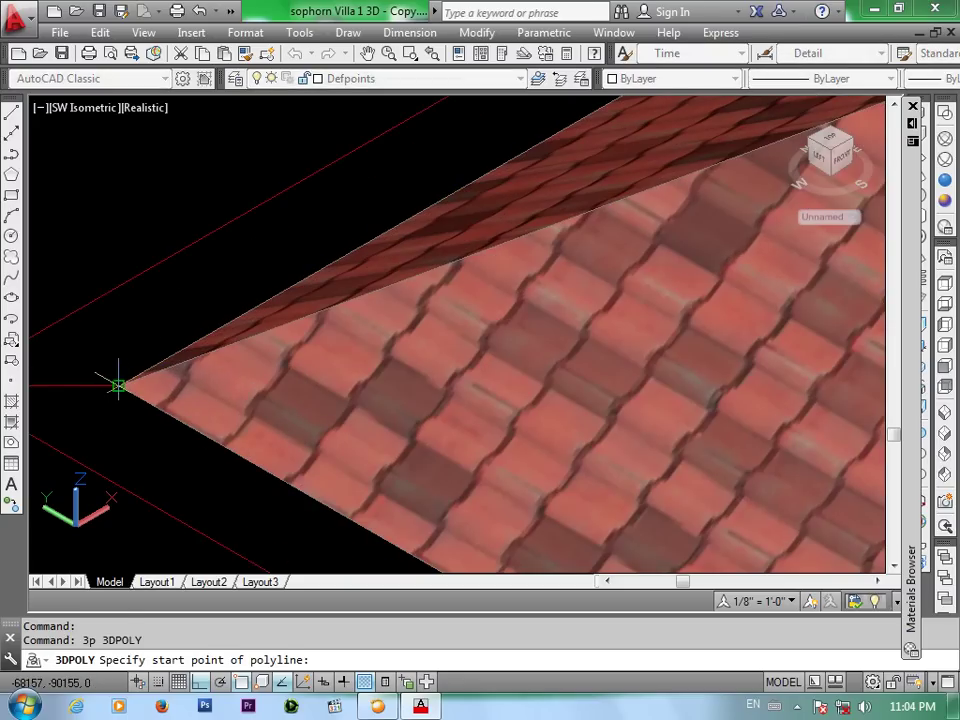
click(118, 386)
scroll(118, 386, down, 2)
scroll(120, 390, down, 2)
scroll(478, 250, up, 4)
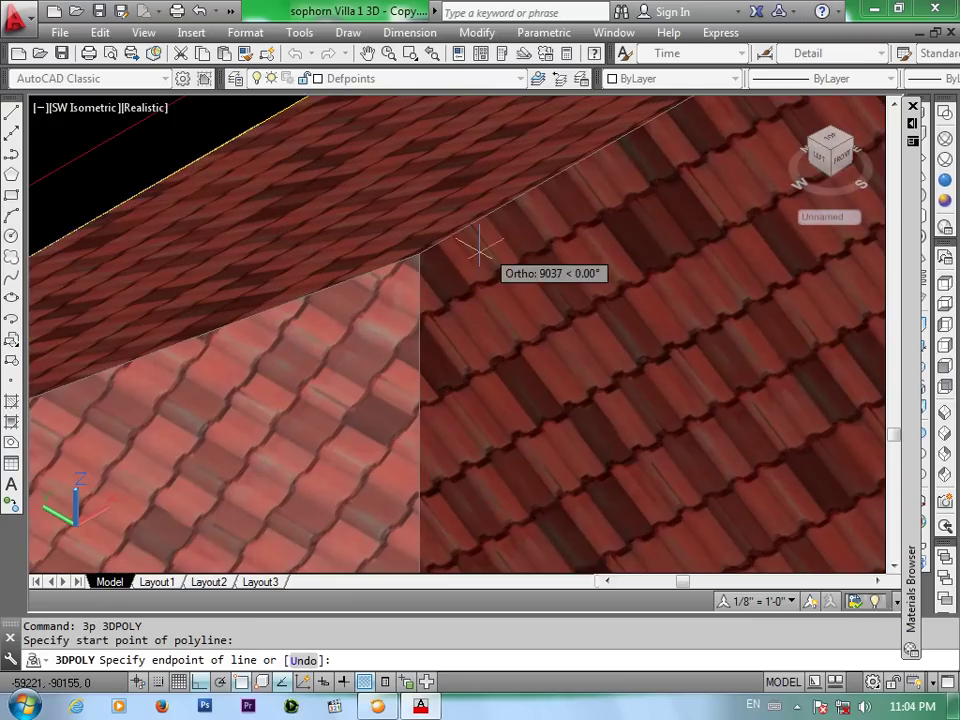
click(419, 256)
key(Return)
scroll(300, 355, down, 3)
scroll(557, 296, up, 2)
scroll(557, 296, up, 1)
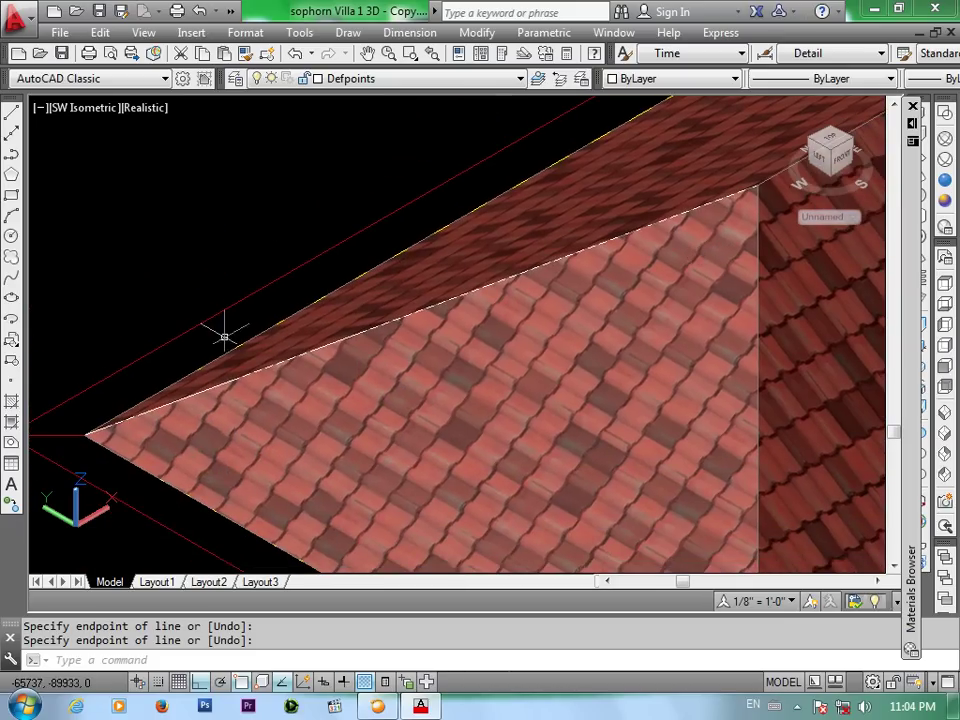
Draw a radius-100 circle centred on the roof's left corner
text(c)
key(Return)
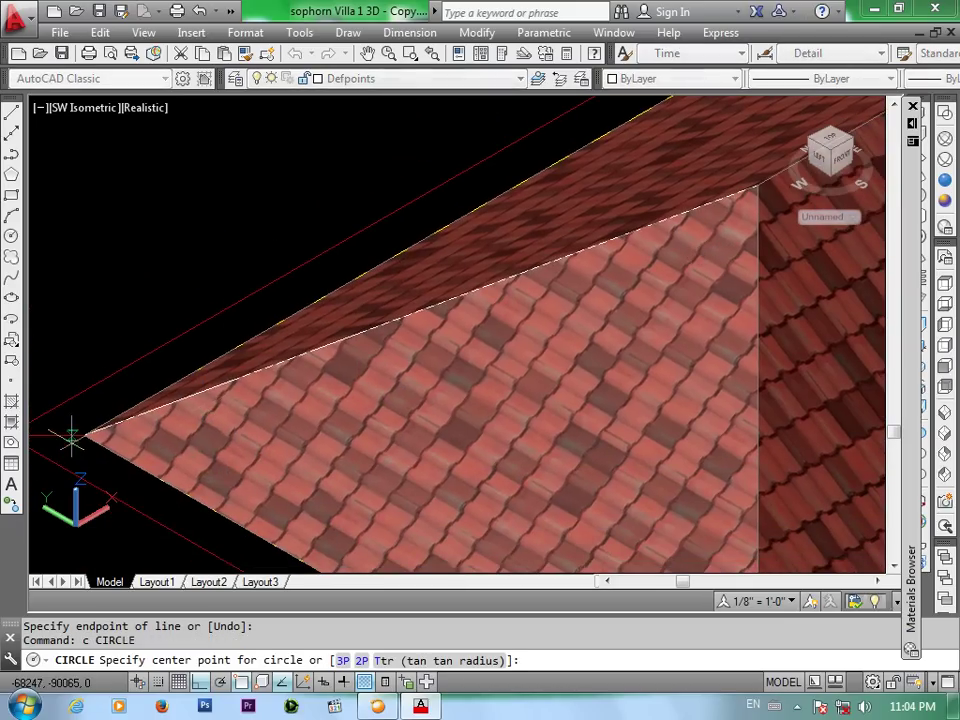
click(84, 435)
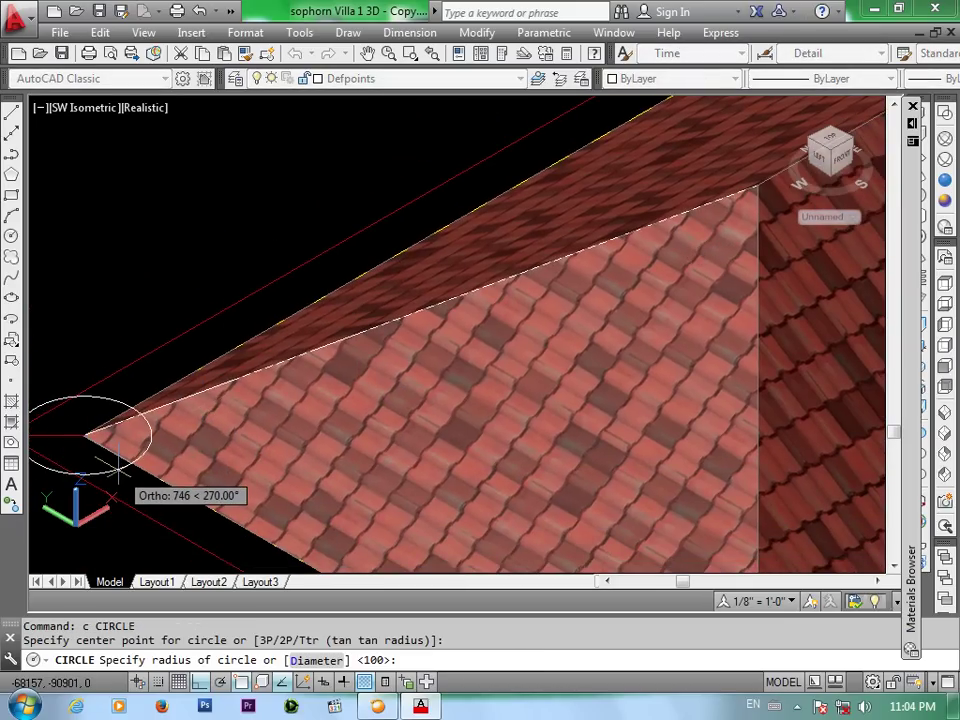
text(100)
key(Return)
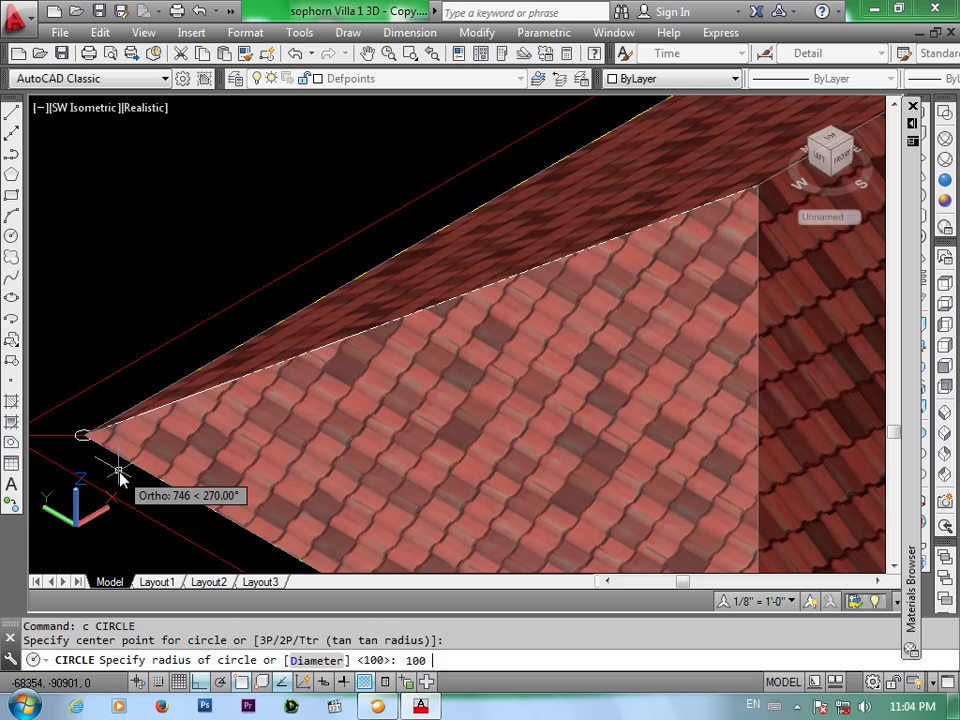
scroll(54, 407, up, 2)
mouse_move(54, 407)
middle_down()
mouse_move(130, 465)
mouse_move(229, 454)
middle_up()
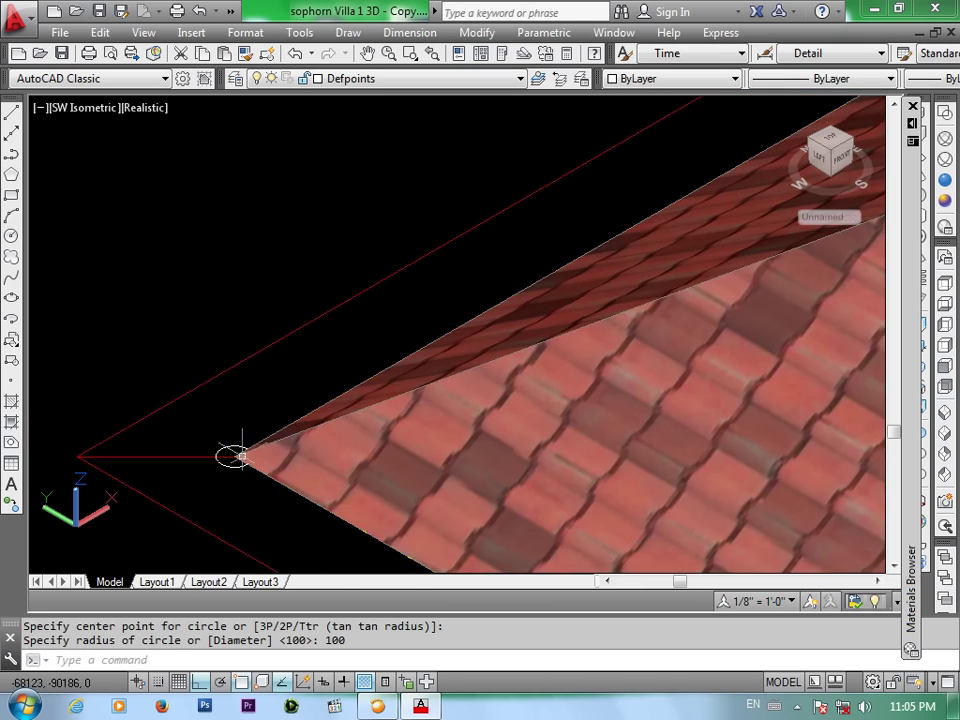
scroll(258, 454, up, 3)
scroll(278, 447, up, 3)
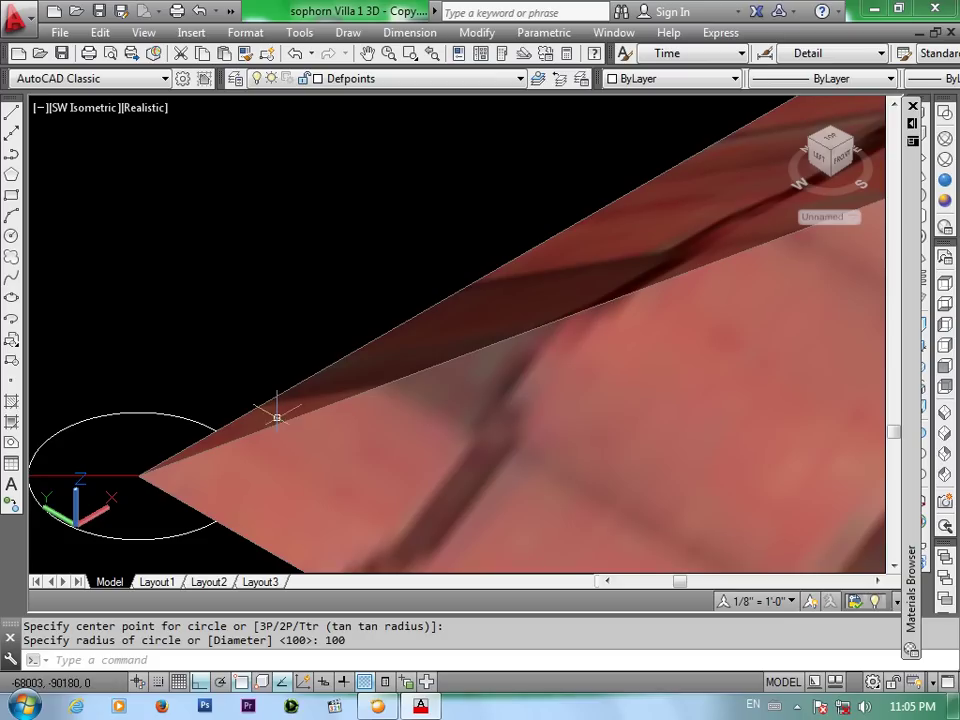
text(s)
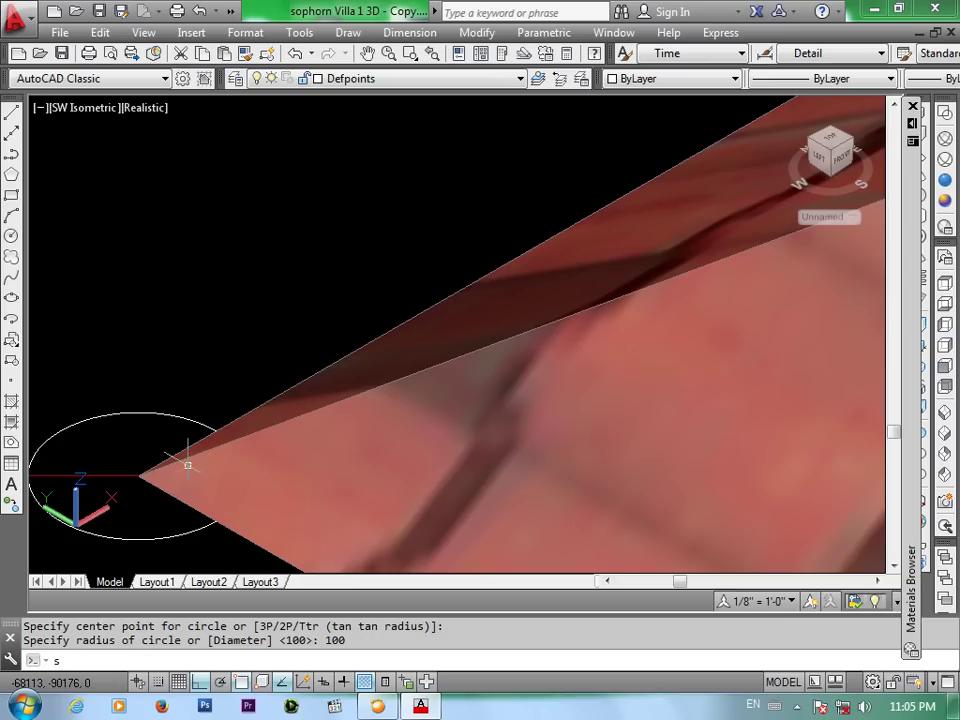
Try sweeping the circle along the hip edge, cancelling when the path pick fails
key(Return)
click(158, 538)
scroll(267, 505, down, 2)
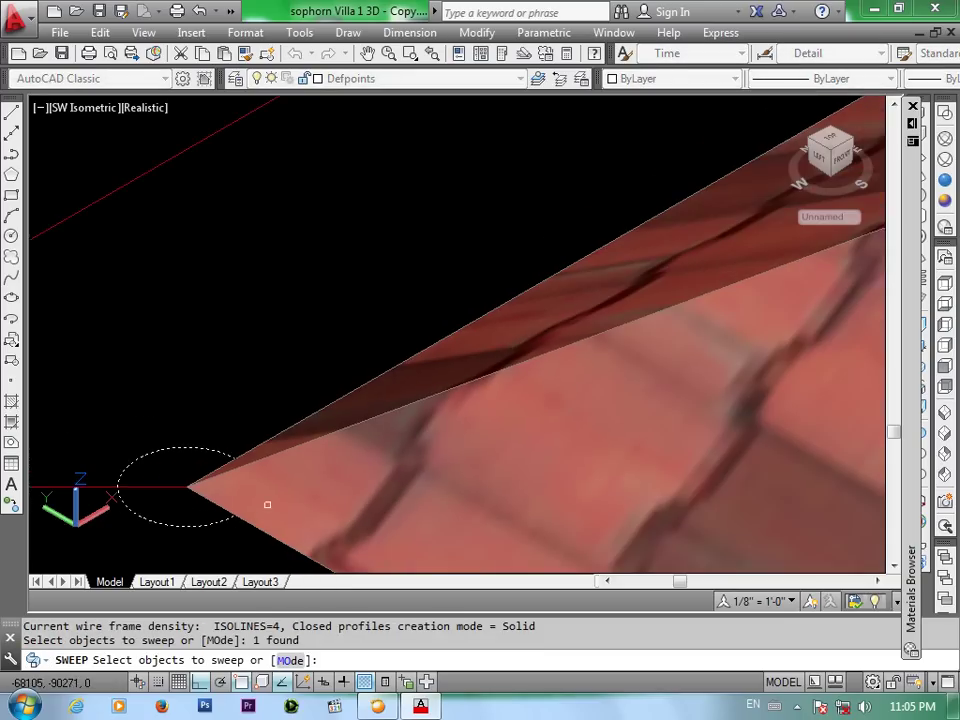
key(Return)
scroll(418, 422, down, 3)
scroll(443, 418, down, 2)
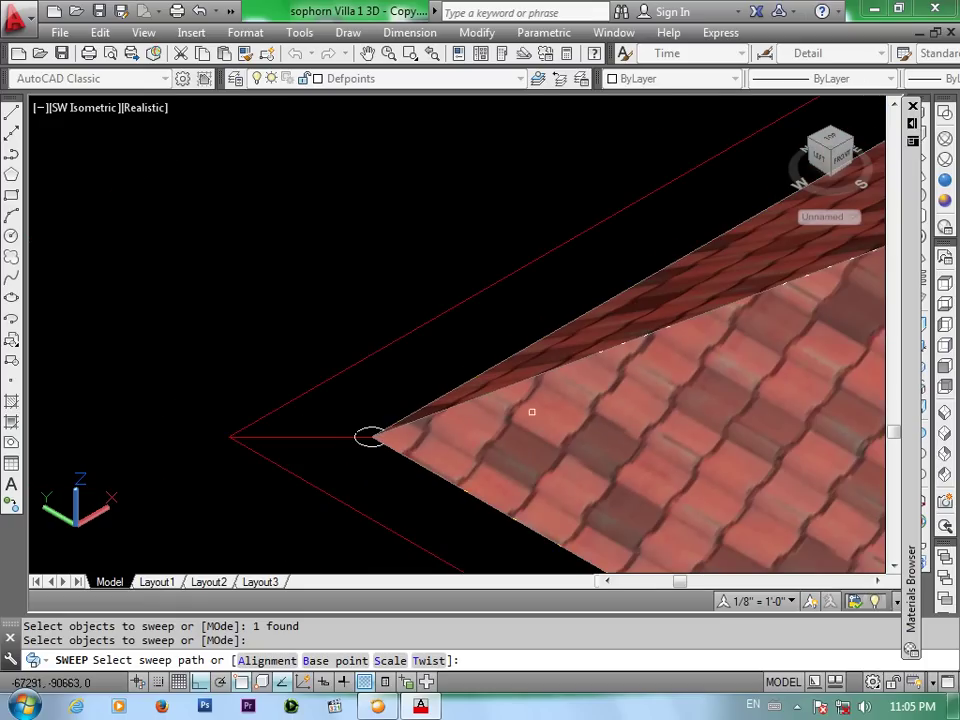
scroll(415, 416, down, 2)
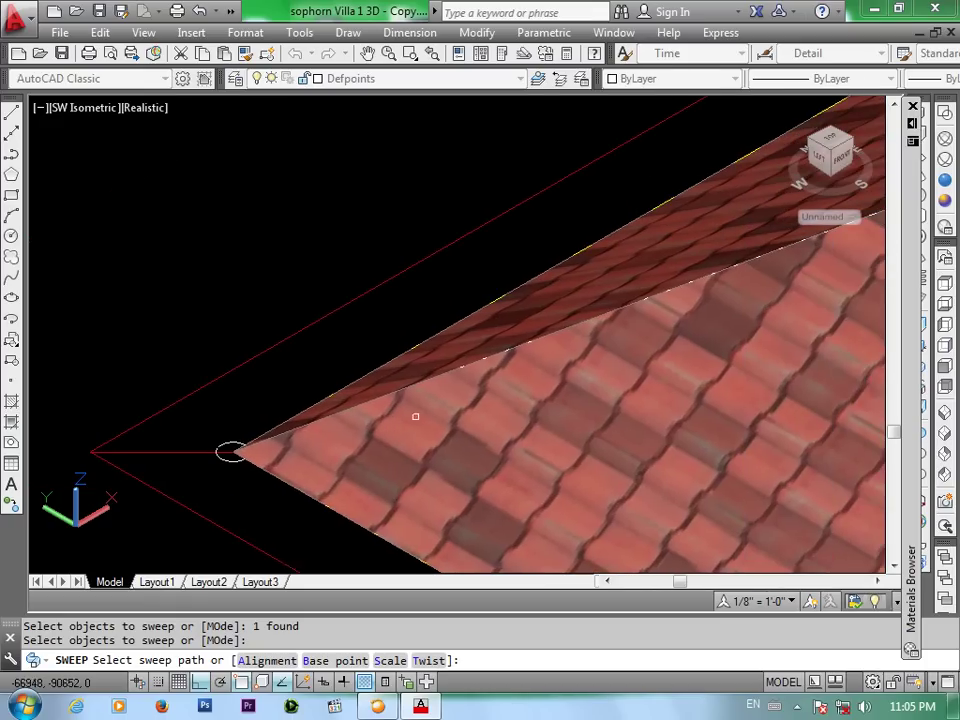
click(464, 366)
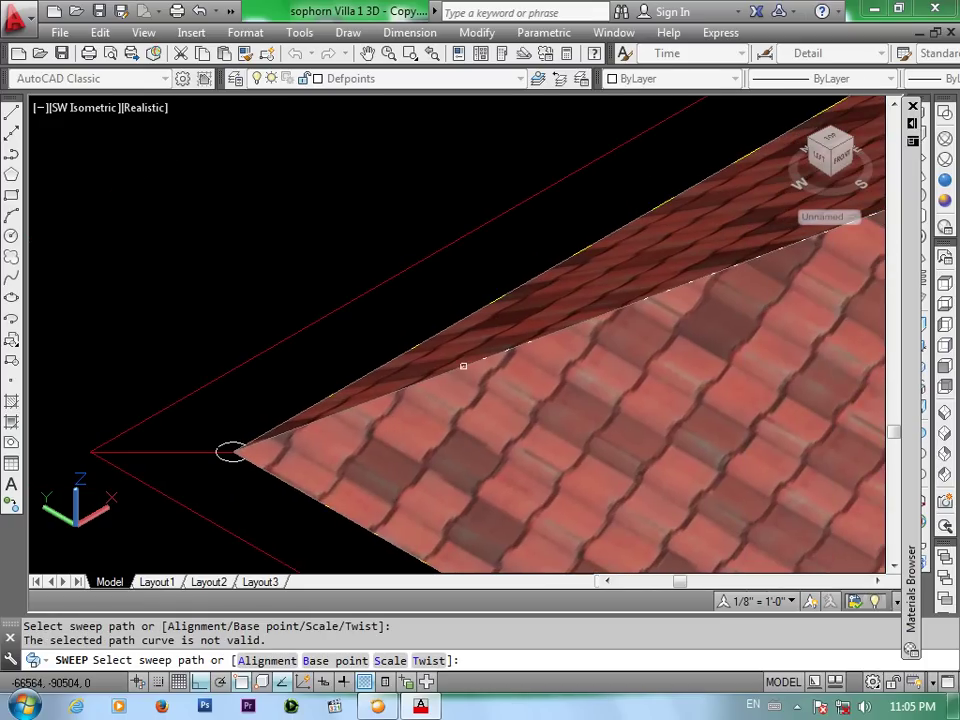
key(Return)
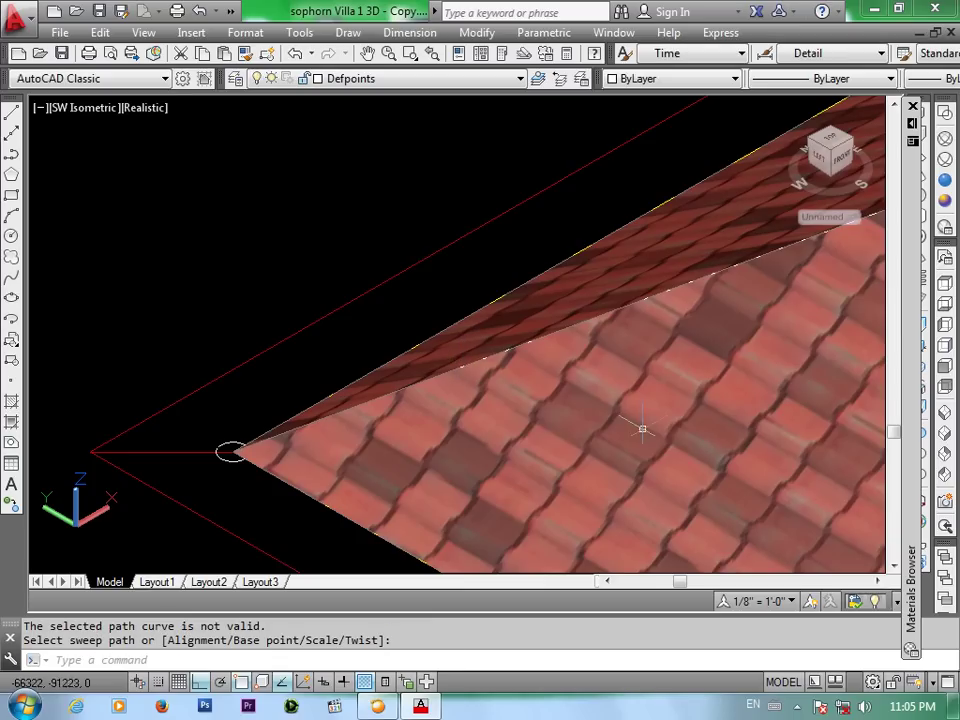
Switch to wireframe and check the polyline running along the hip edge
click(944, 178)
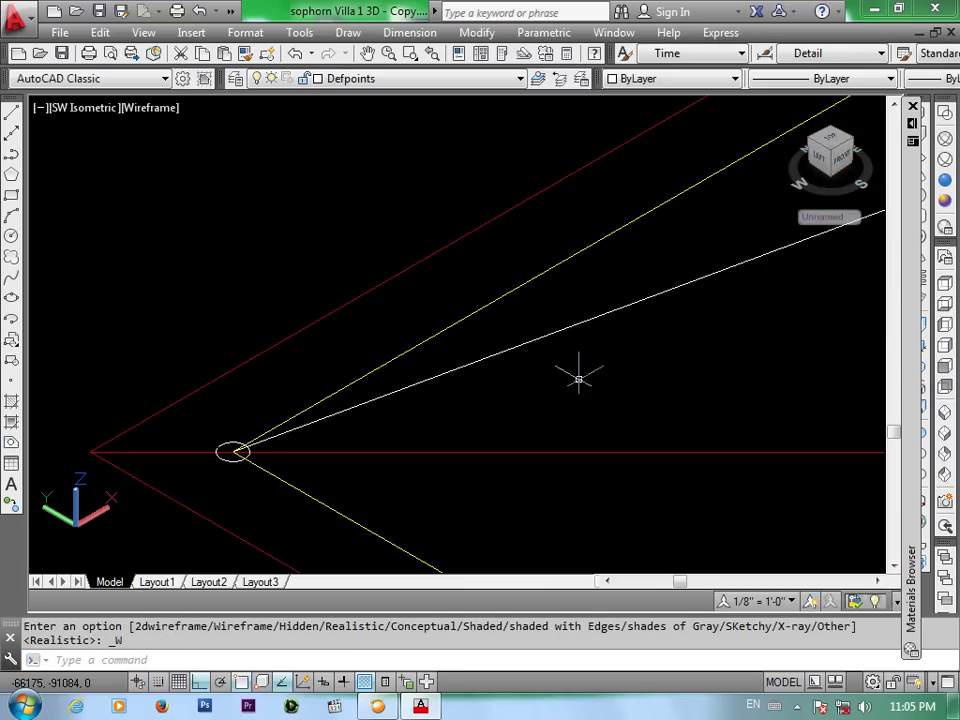
scroll(264, 443, up, 3)
scroll(278, 456, up, 2)
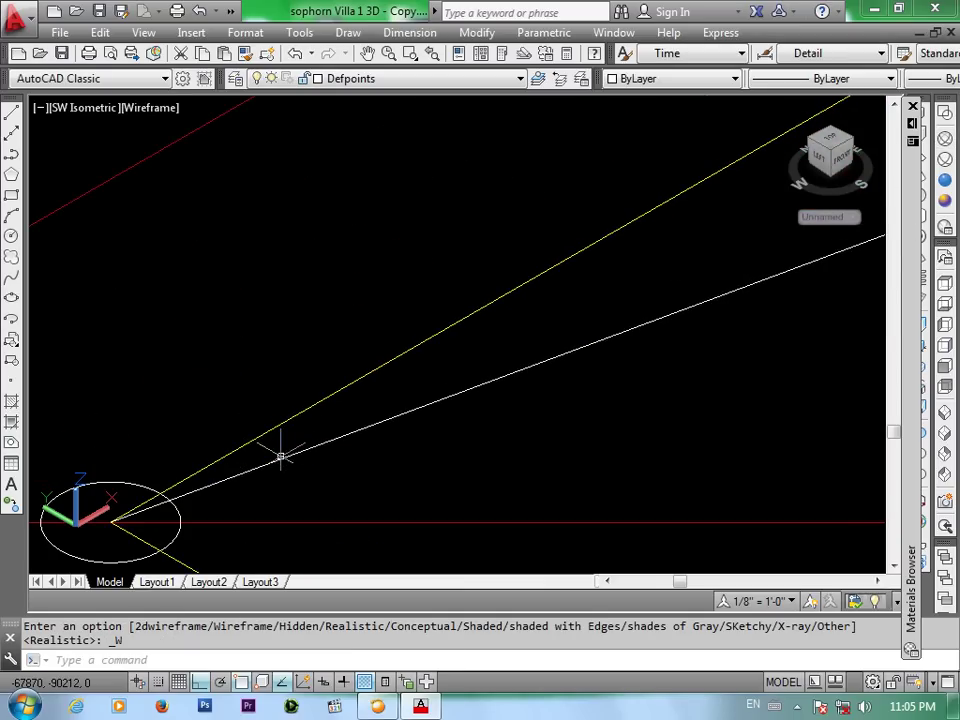
click(285, 458)
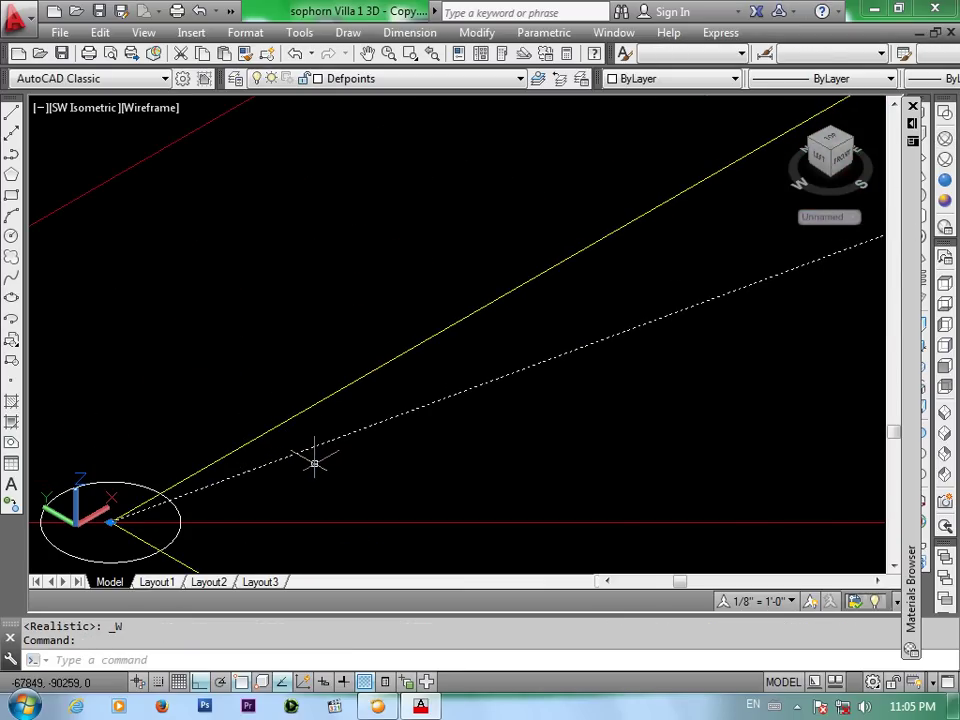
key(Escape)
Sweep the 100-radius circle along the hip polyline to form the round ridge cap
text(swep)
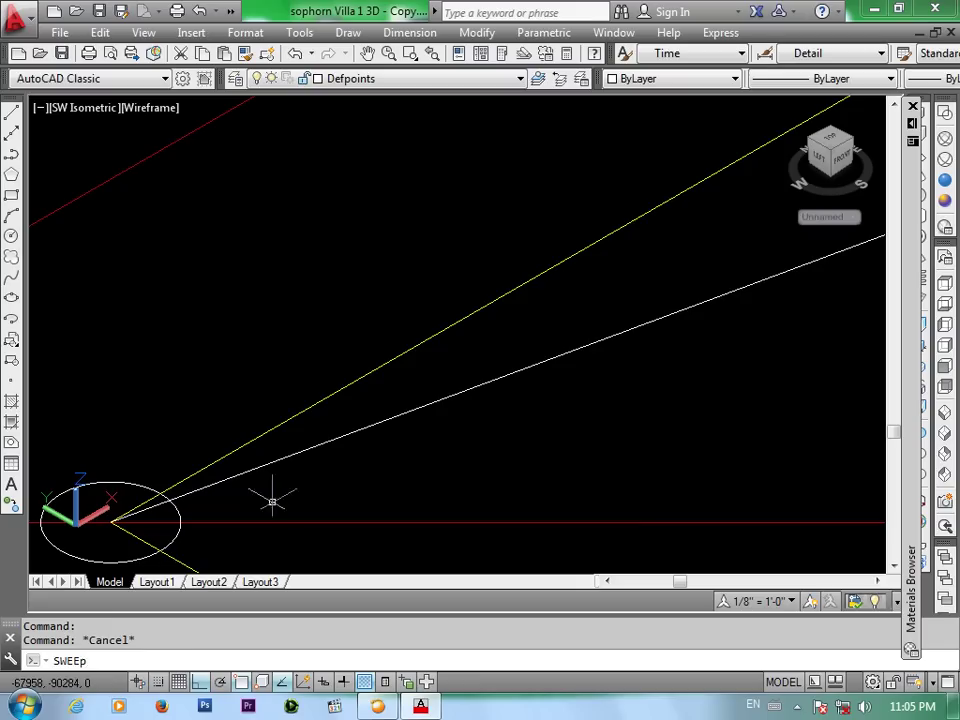
key(Return)
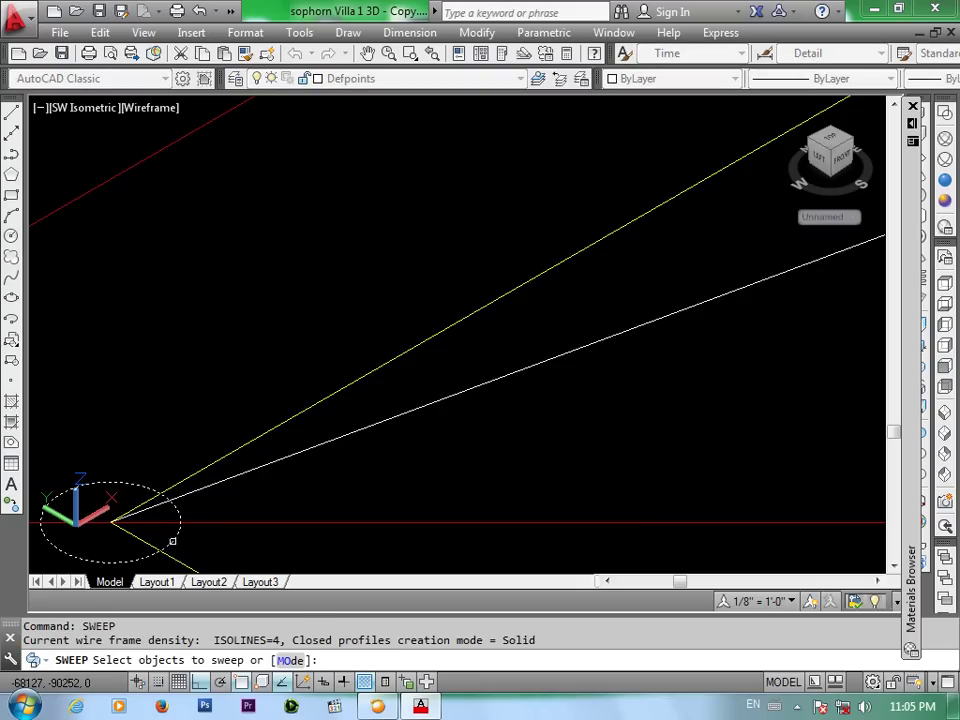
click(172, 541)
key(Return)
click(231, 476)
scroll(375, 489, down, 2)
scroll(390, 476, down, 2)
scroll(475, 485, down, 2)
middle_drag(568, 476, 429, 411)
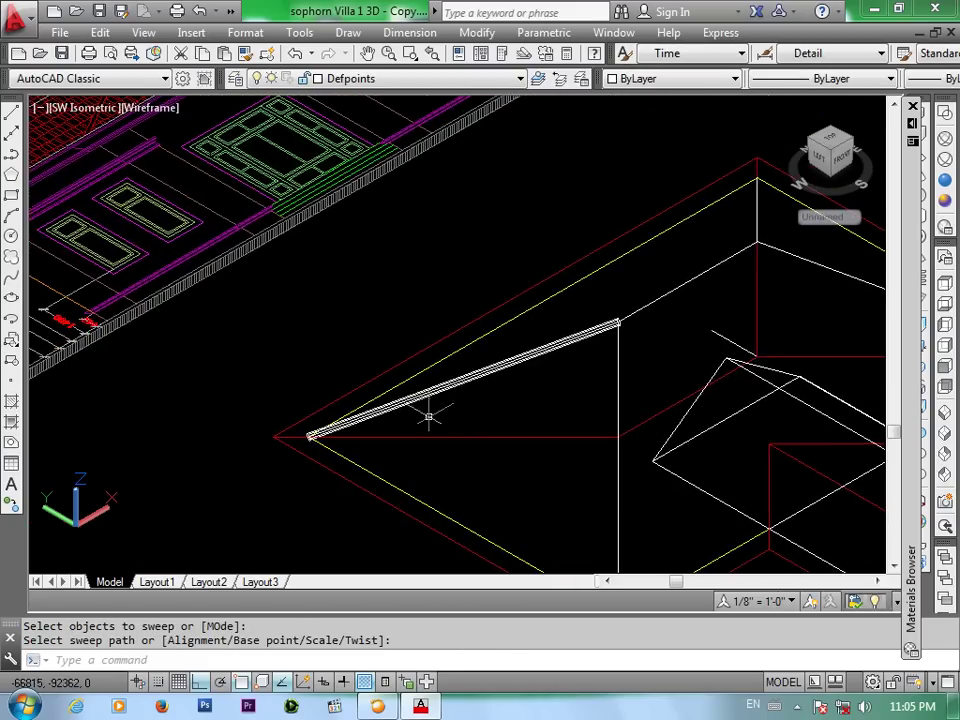
Return to the Realistic visual style to view the tiled roof and ridge cap
click(945, 180)
scroll(562, 342, up, 5)
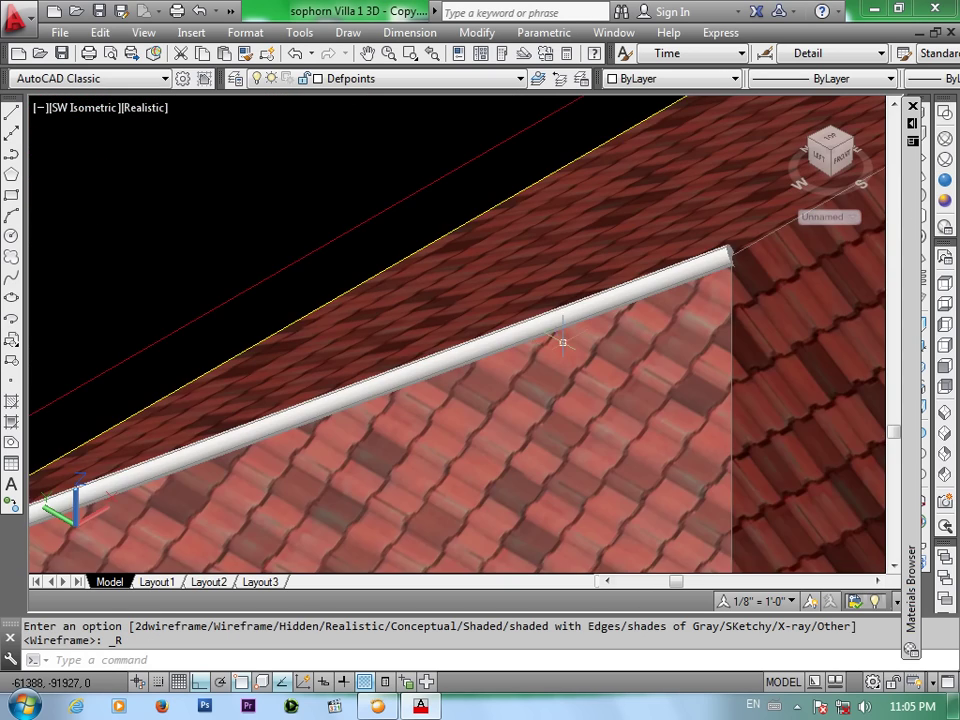
scroll(566, 337, up, 2)
scroll(565, 325, down, 2)
scroll(563, 316, down, 2)
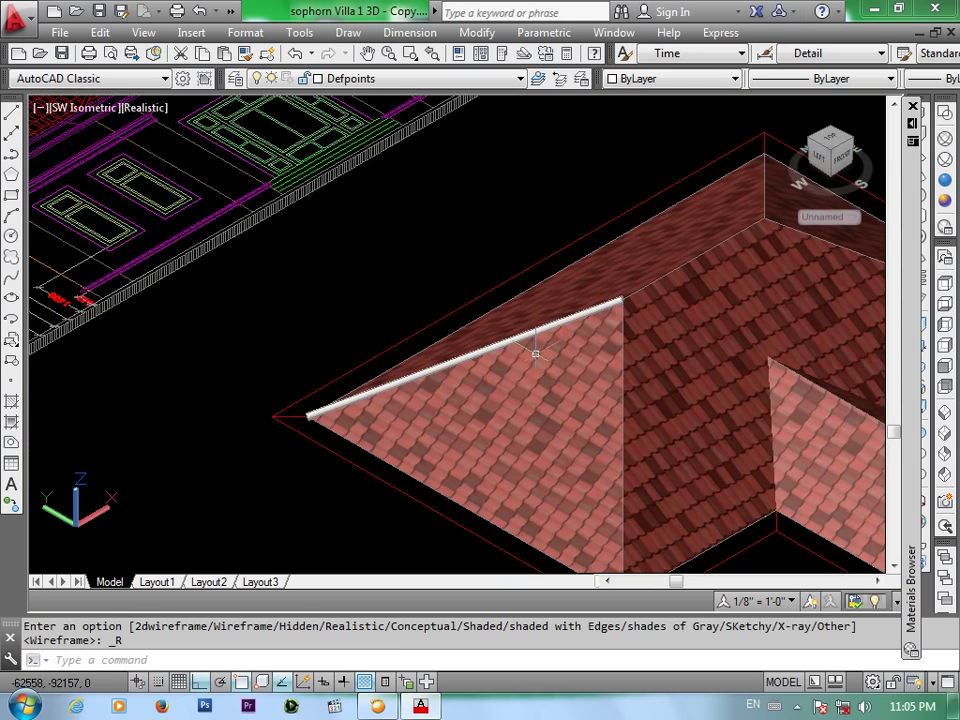
scroll(560, 330, down, 1)
Create a torus beside the roof with radius 100 and tube radius 25
scroll(570, 225, down, 2)
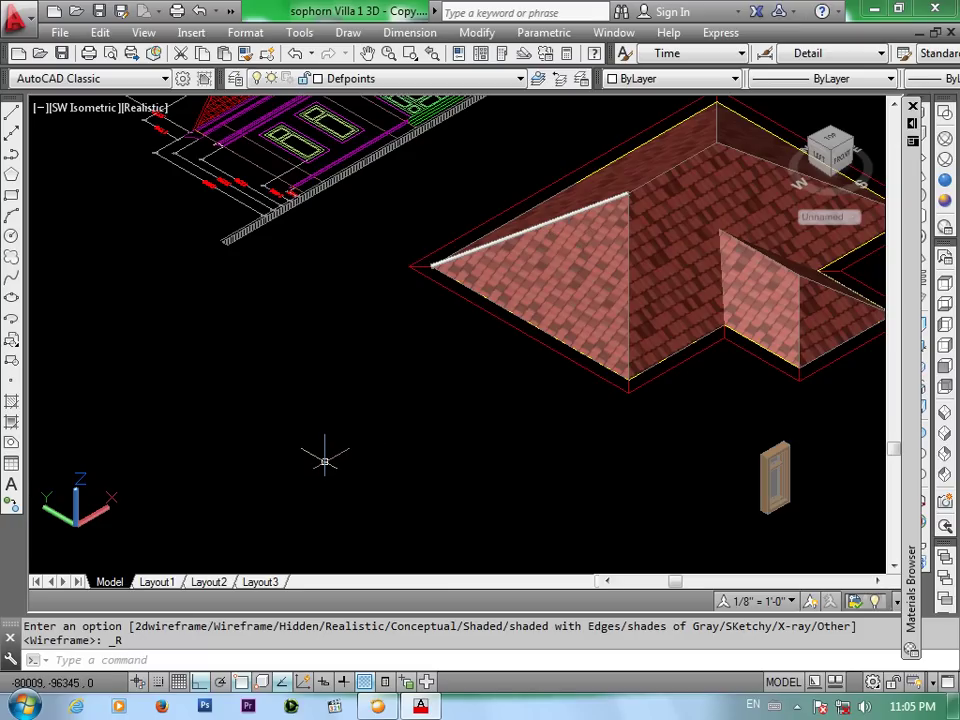
text(TOru)
key(Return)
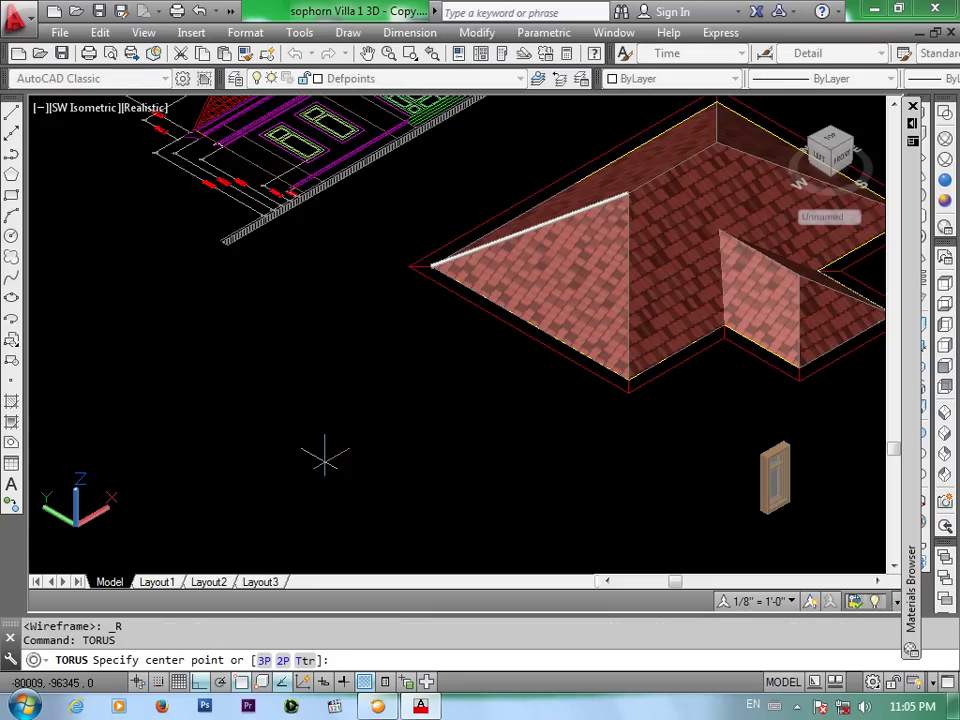
click(325, 461)
text(100)
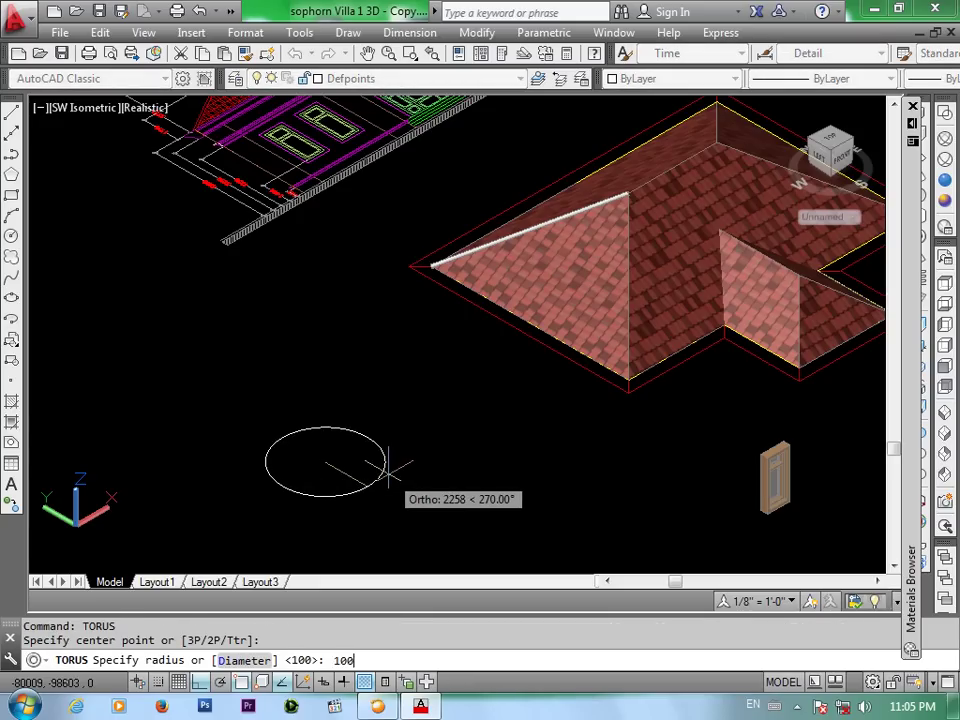
key(Return)
key(Return)
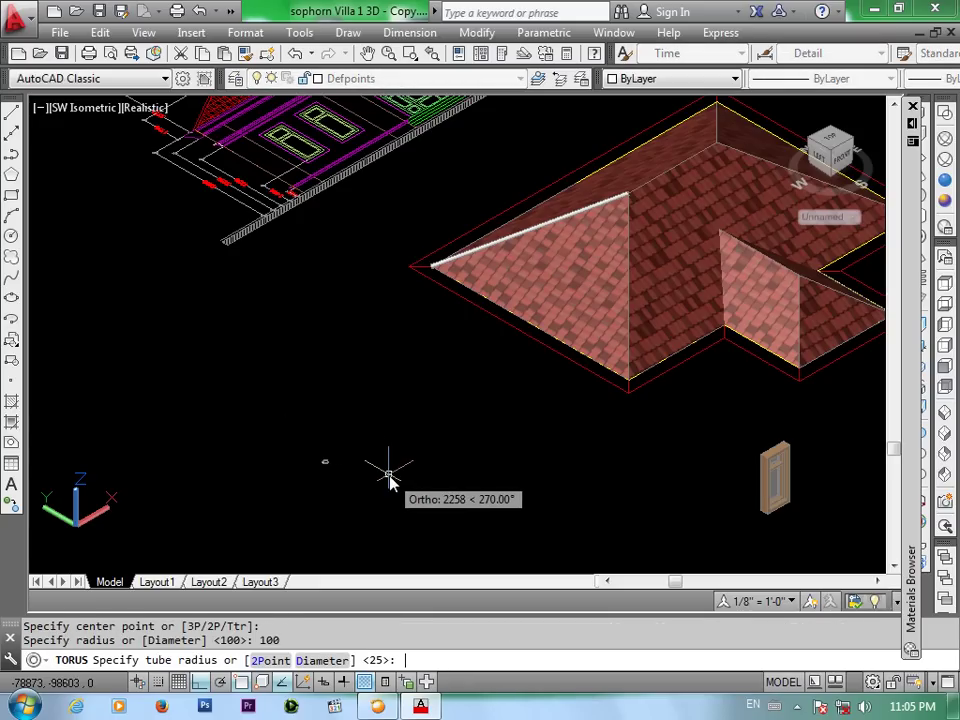
scroll(300, 468, up, 1)
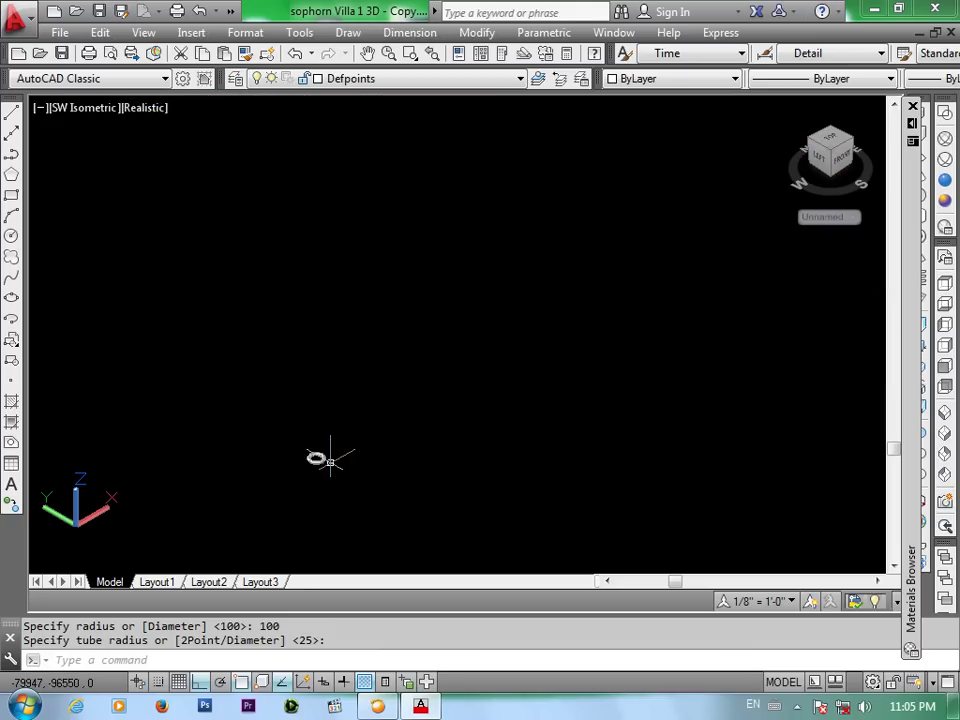
scroll(320, 456, up, 2)
scroll(300, 455, up, 2)
scroll(305, 462, up, 2)
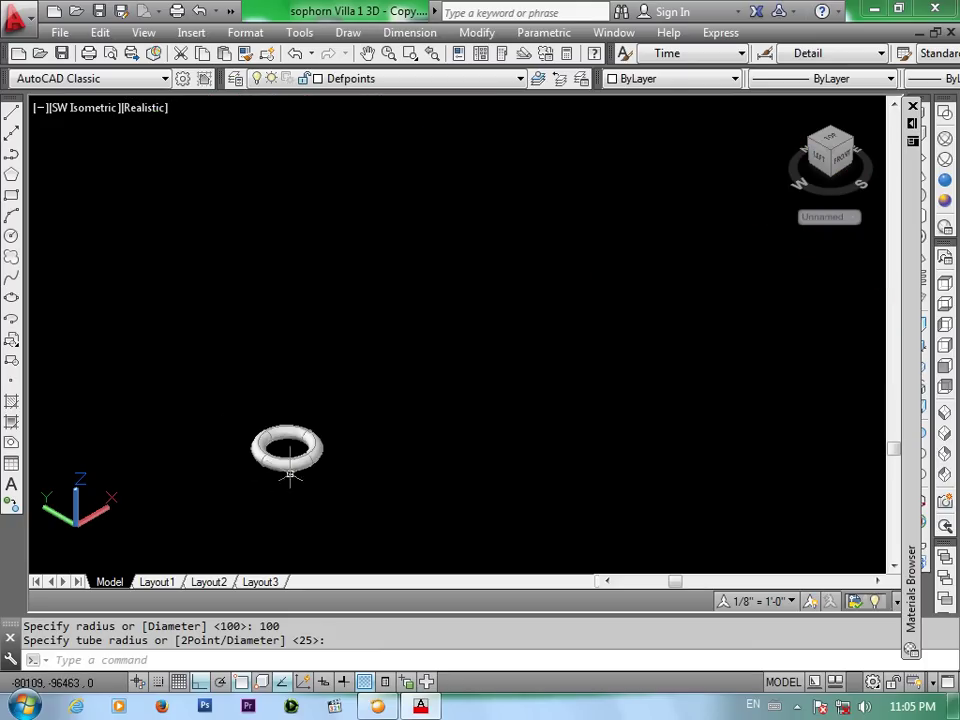
middle_drag(300, 468, 425, 448)
scroll(410, 425, up, 2)
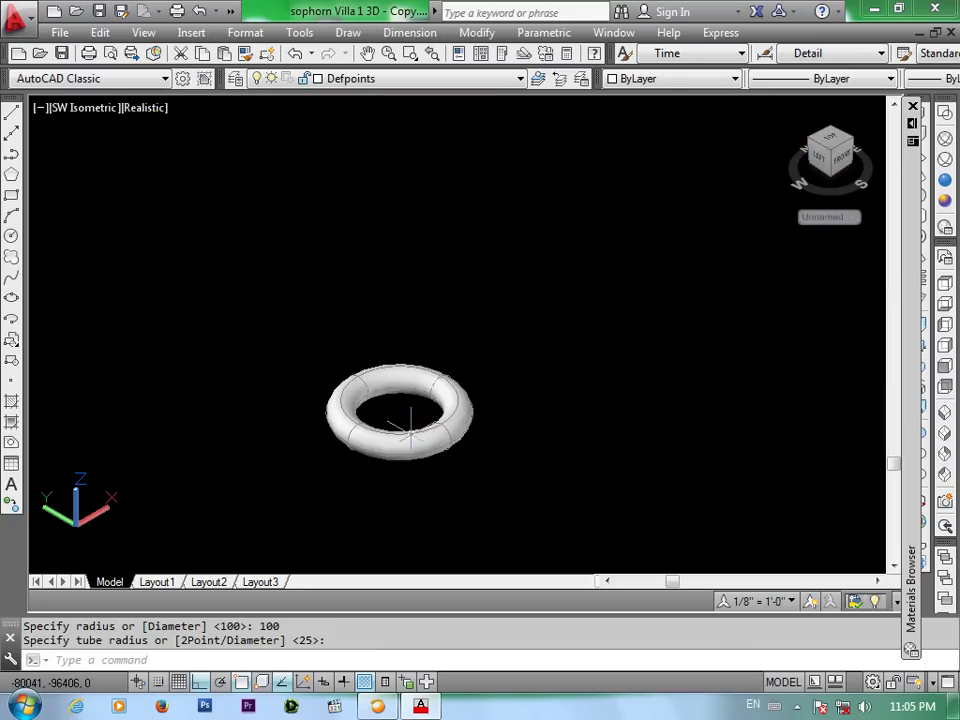
scroll(410, 425, up, 2)
scroll(408, 425, down, 2)
scroll(406, 426, down, 2)
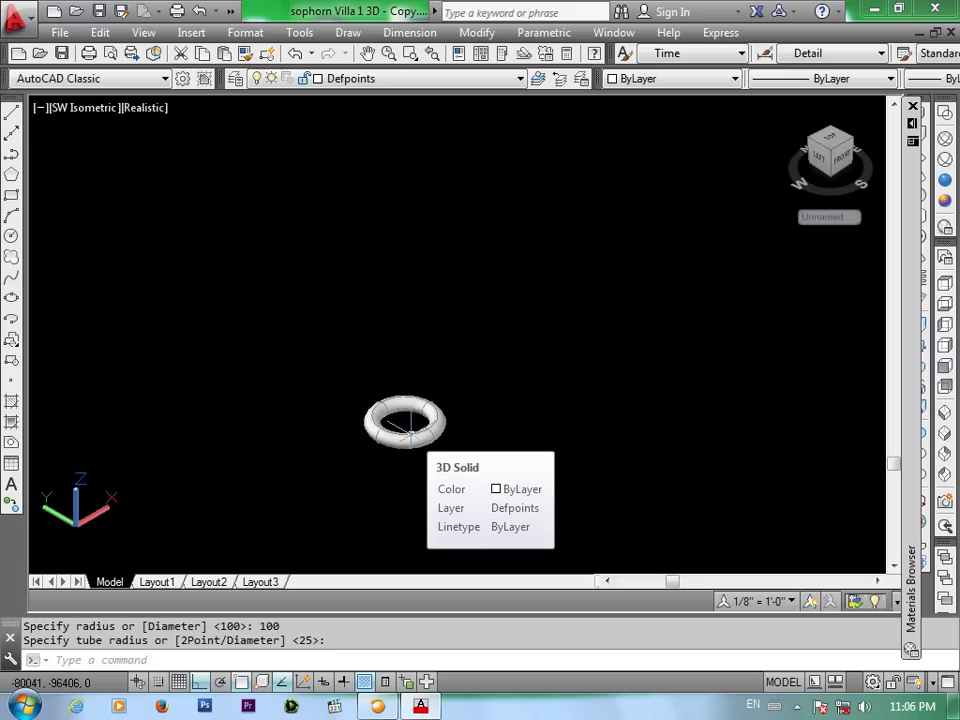
Array the torus with 3DARRAY into 1 row, 1 column and 100 levels spaced 250 apart
text(3darray)
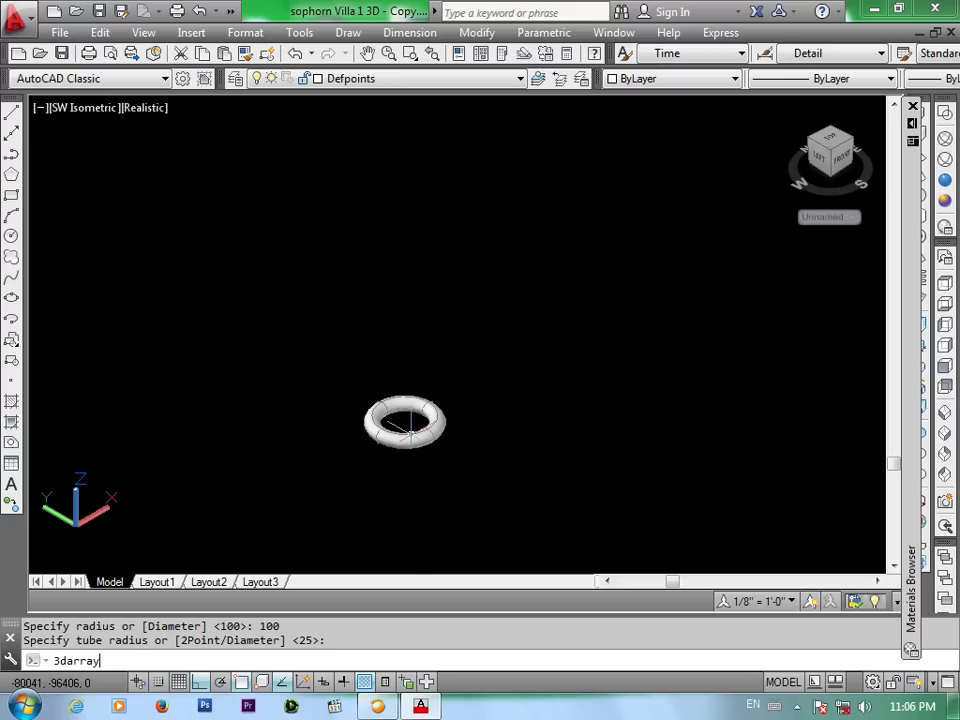
key(Return)
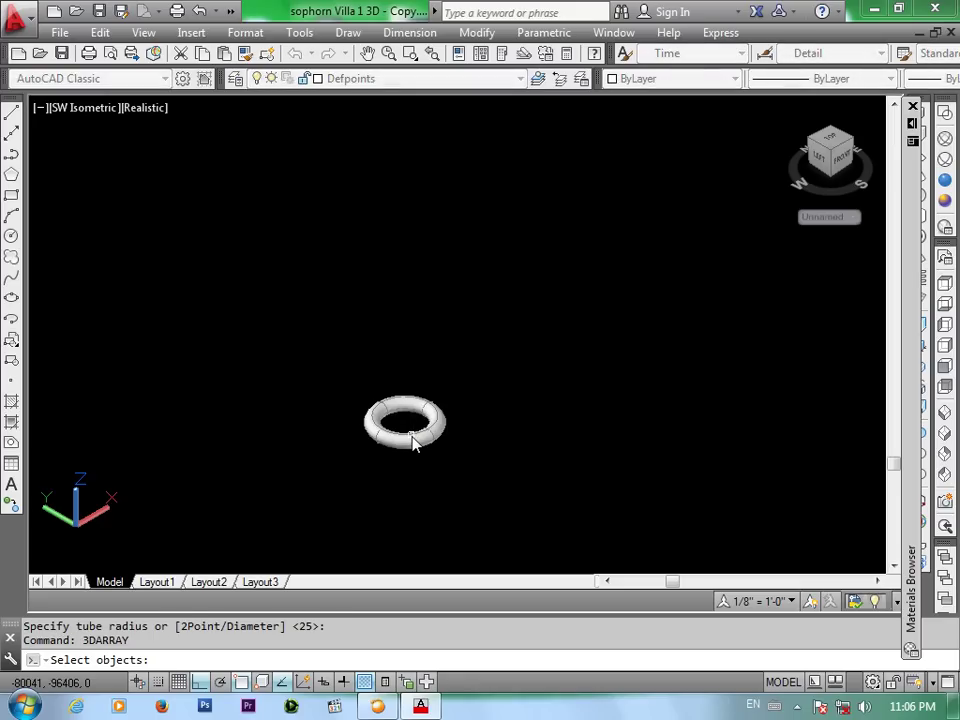
click(430, 440)
key(Return)
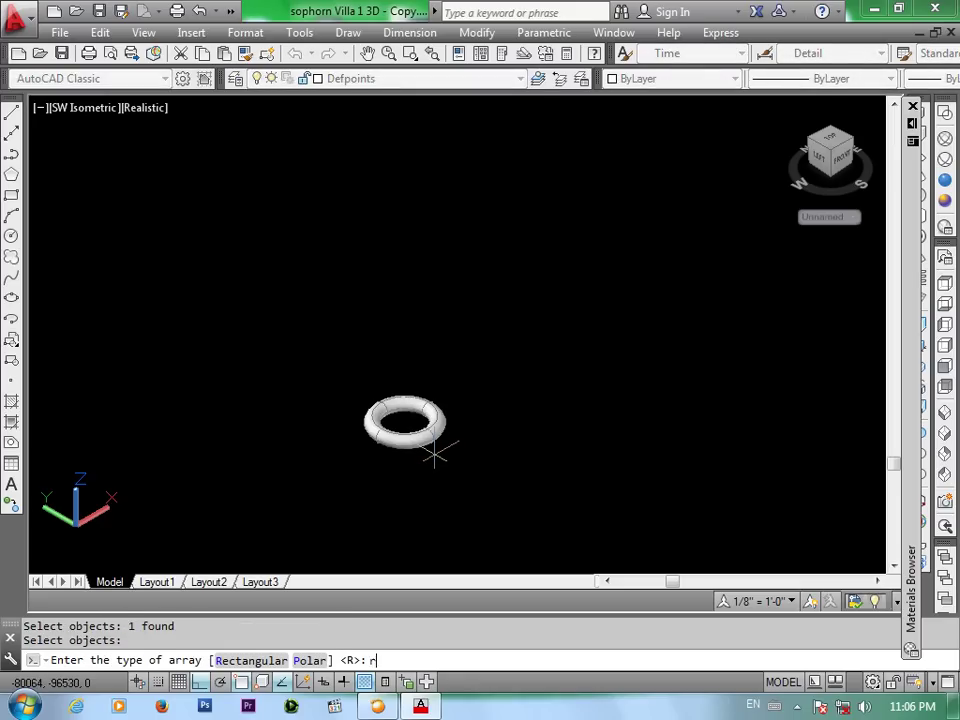
key(Return)
key(Return)
key(Return)
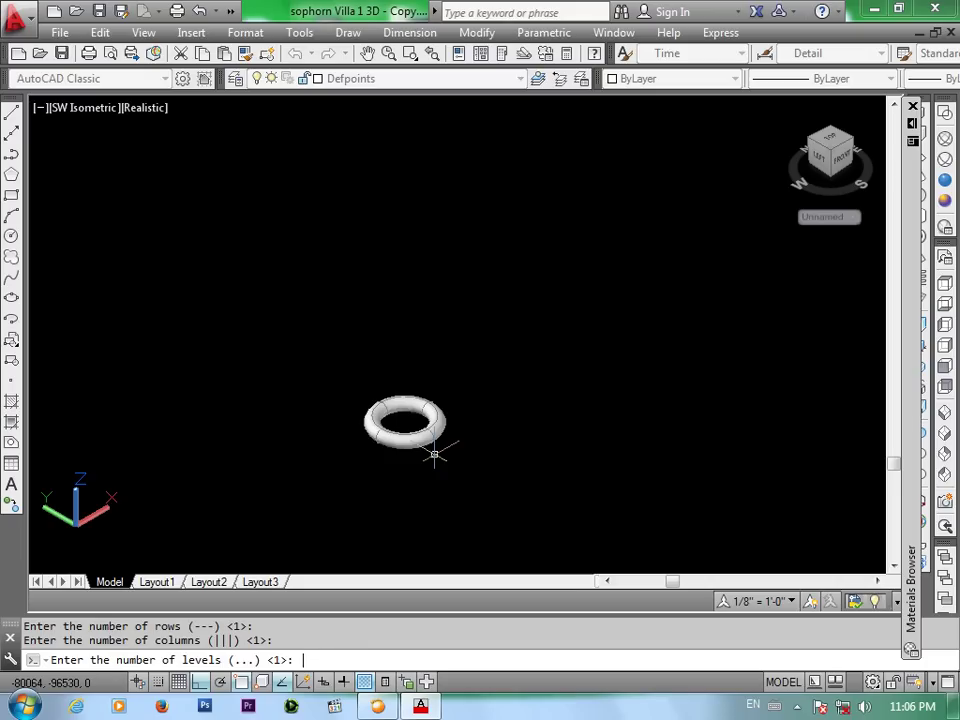
text(100)
key(Return)
text(250)
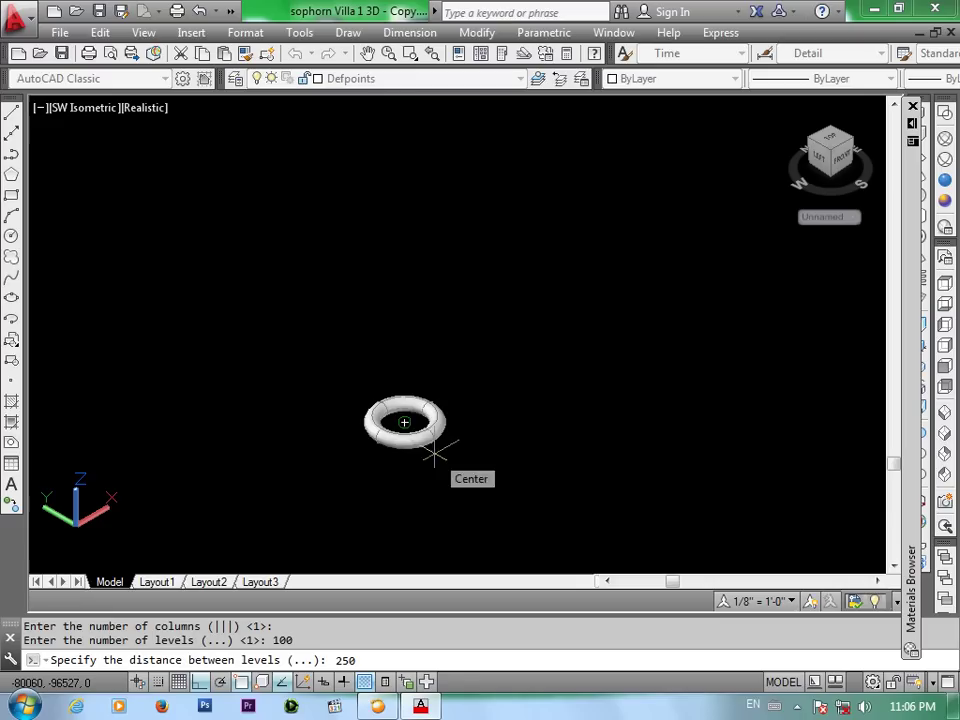
key(Return)
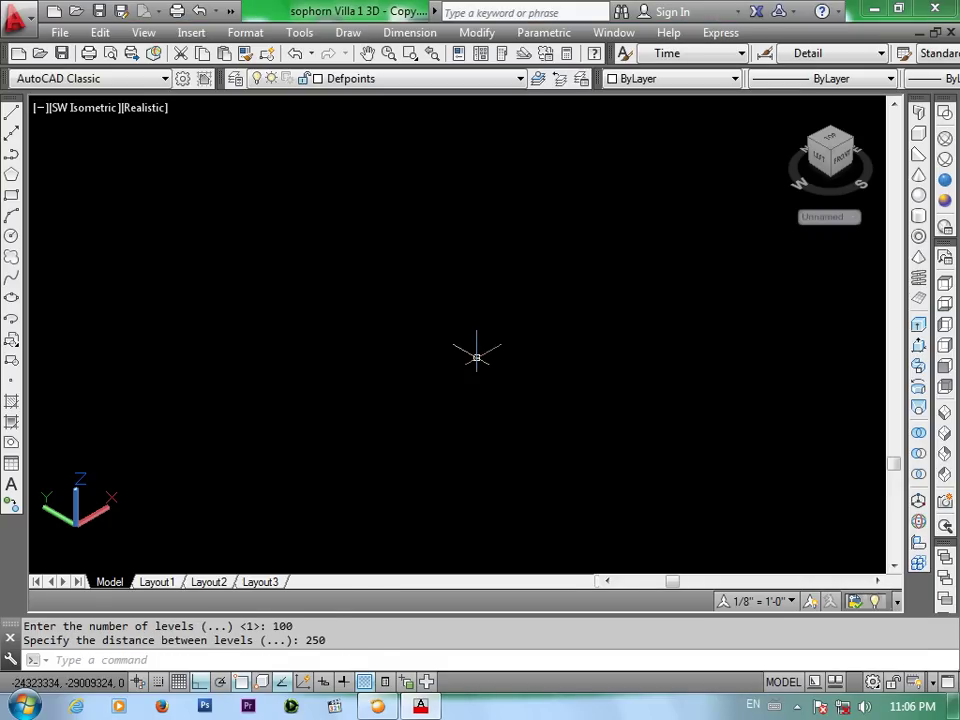
text(z)
key(Return)
Zoom out to the whole drawing, frame the hip roof and switch to wireframe display
text(a)
key(Return)
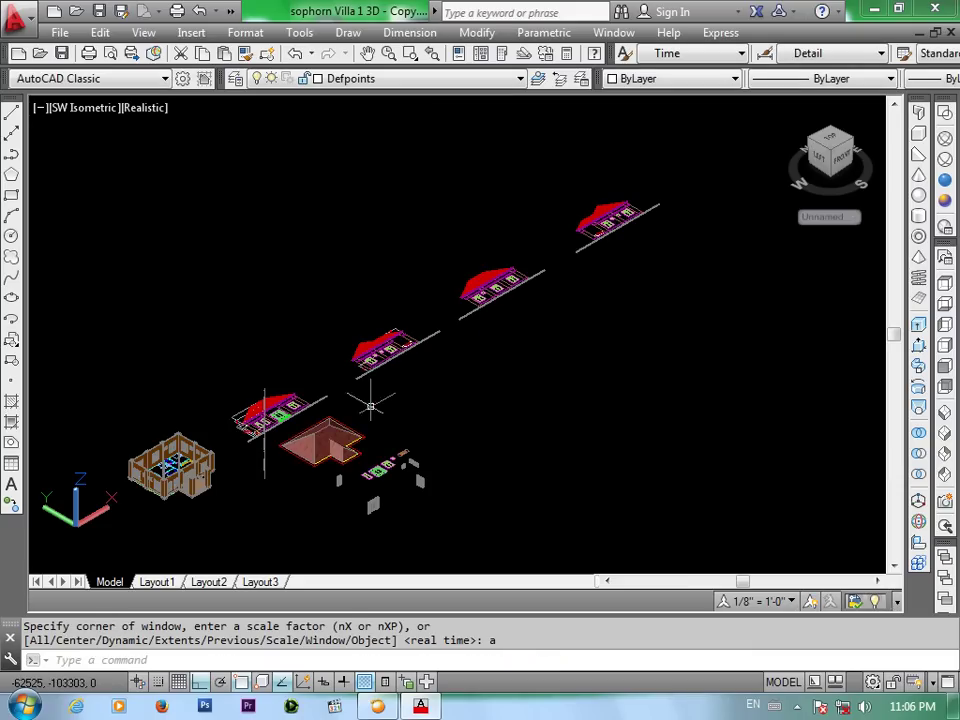
scroll(305, 507, up, 2)
scroll(270, 450, up, 1)
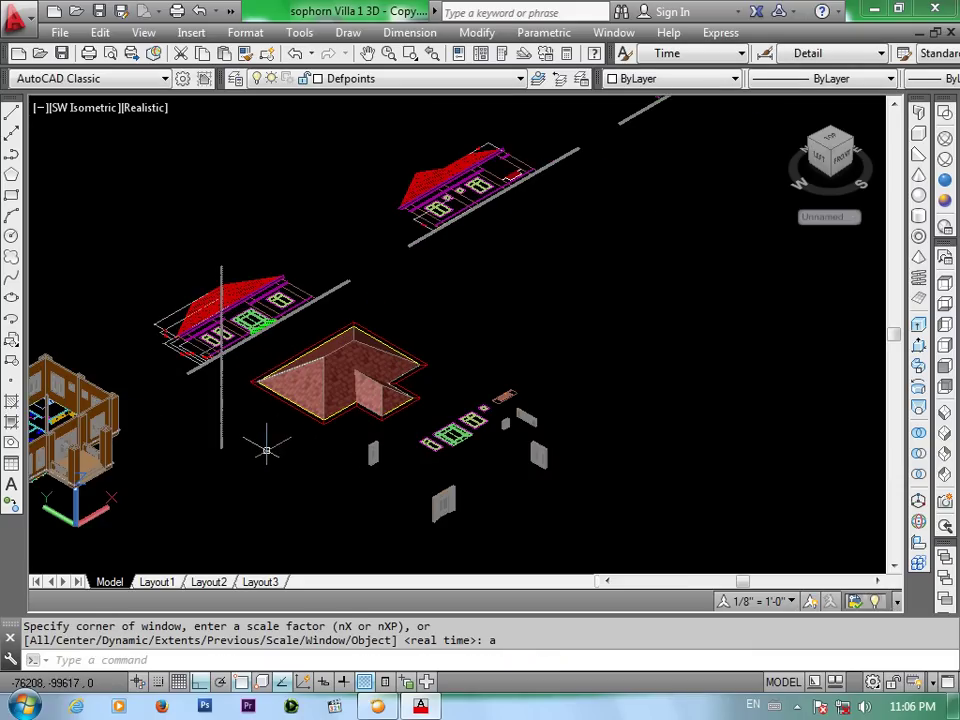
scroll(268, 430, up, 3)
mouse_move(279, 364)
middle_down()
mouse_move(354, 442)
mouse_move(464, 442)
middle_up()
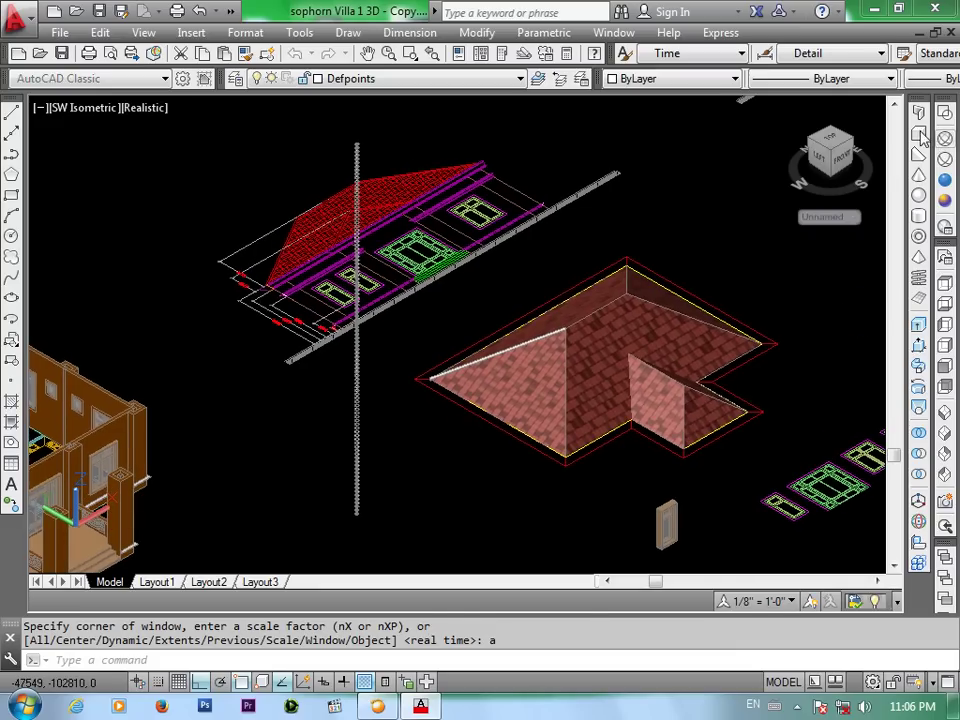
click(944, 138)
scroll(442, 378, up, 2)
scroll(442, 378, up, 4)
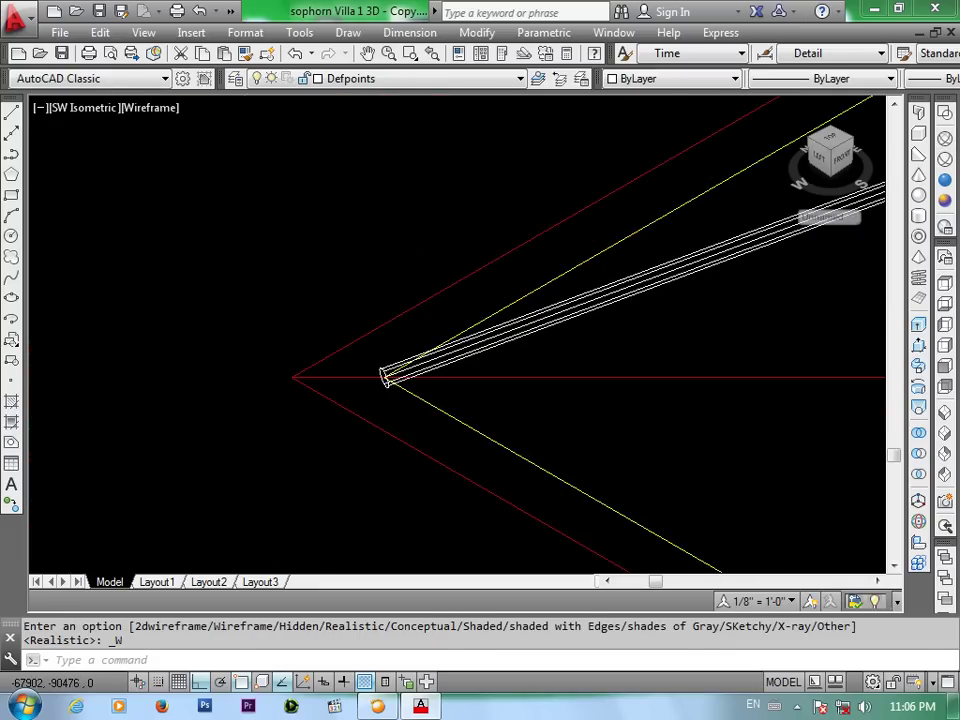
scroll(192, 475, down, 2)
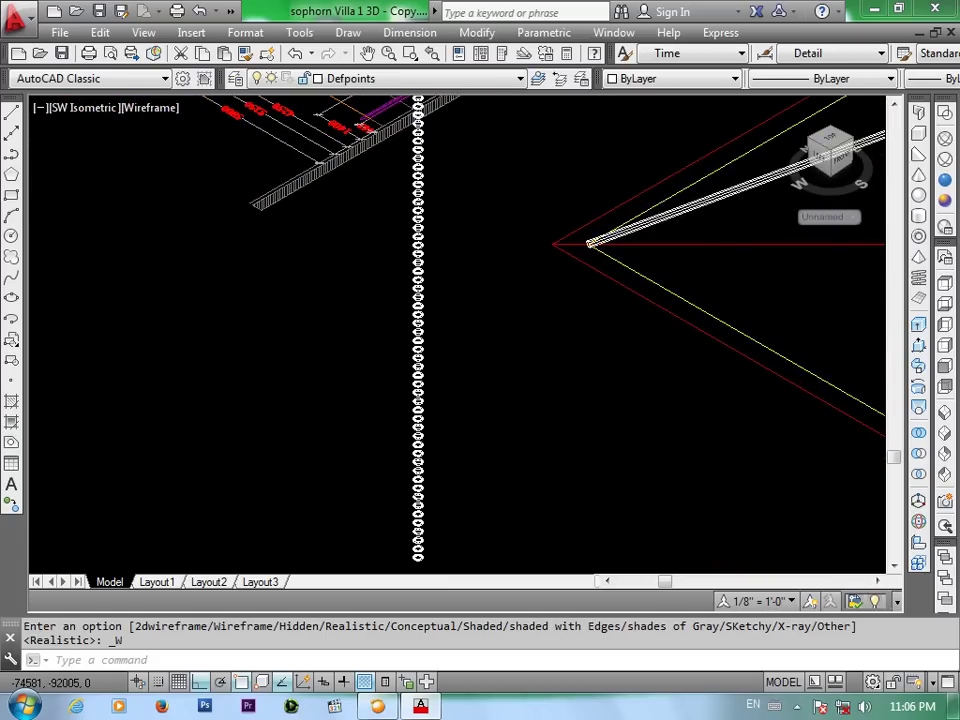
scroll(450, 386, down, 3)
scroll(450, 386, up, 2)
scroll(466, 321, up, 2)
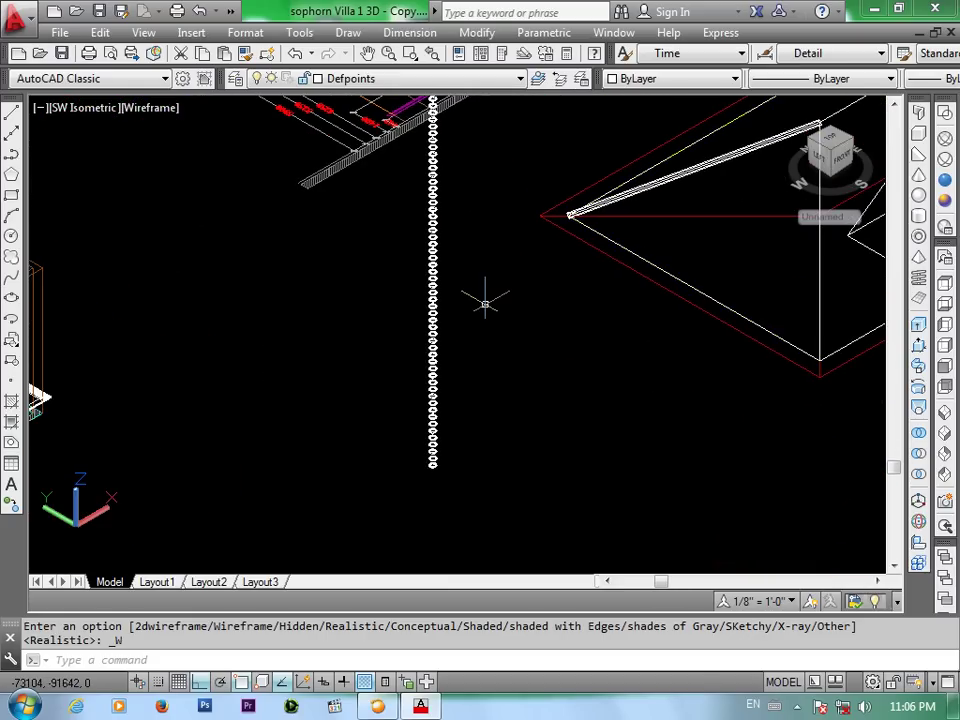
Start ALIGN on the ring stack, matching the bottom ring's centre to the pipe end at the hip corner
text(AL)
key(Return)
click(460, 174)
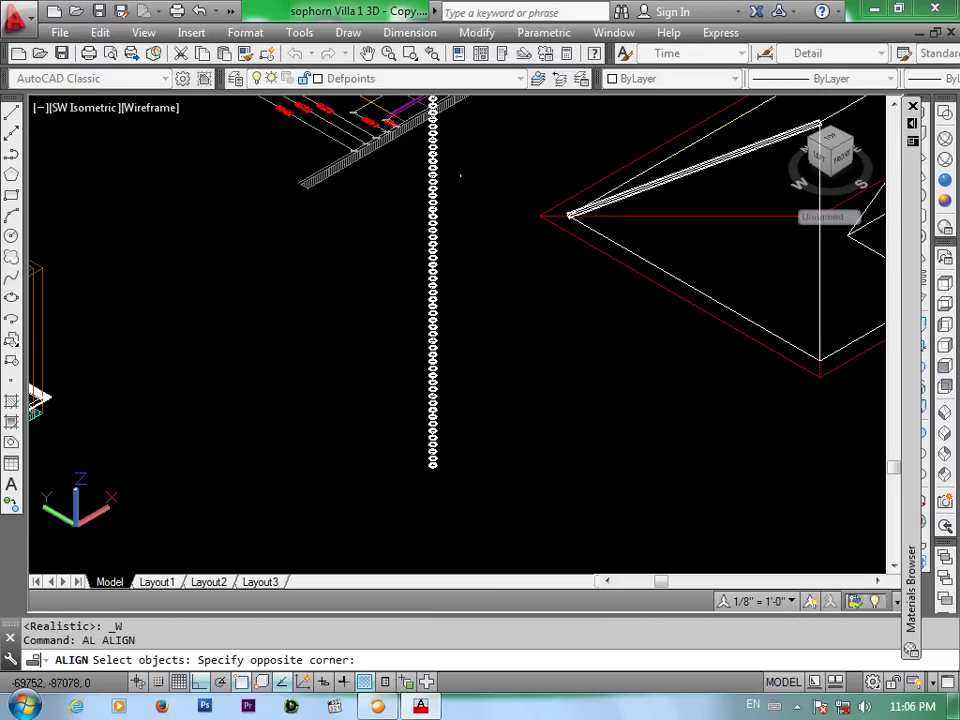
click(395, 496)
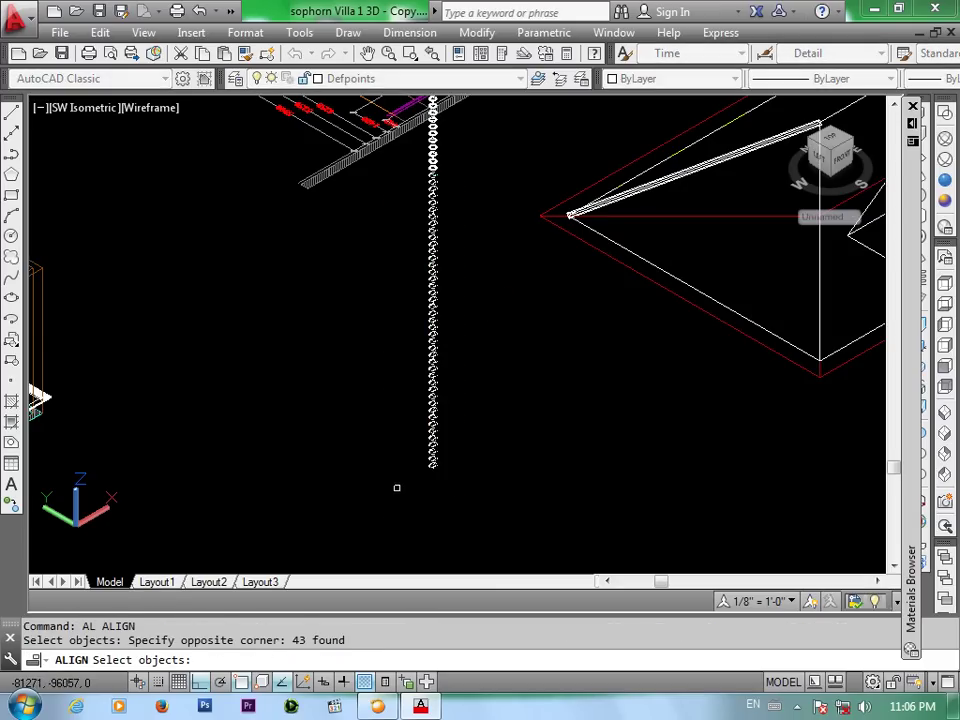
key(Return)
scroll(436, 472, up, 4)
scroll(422, 425, up, 3)
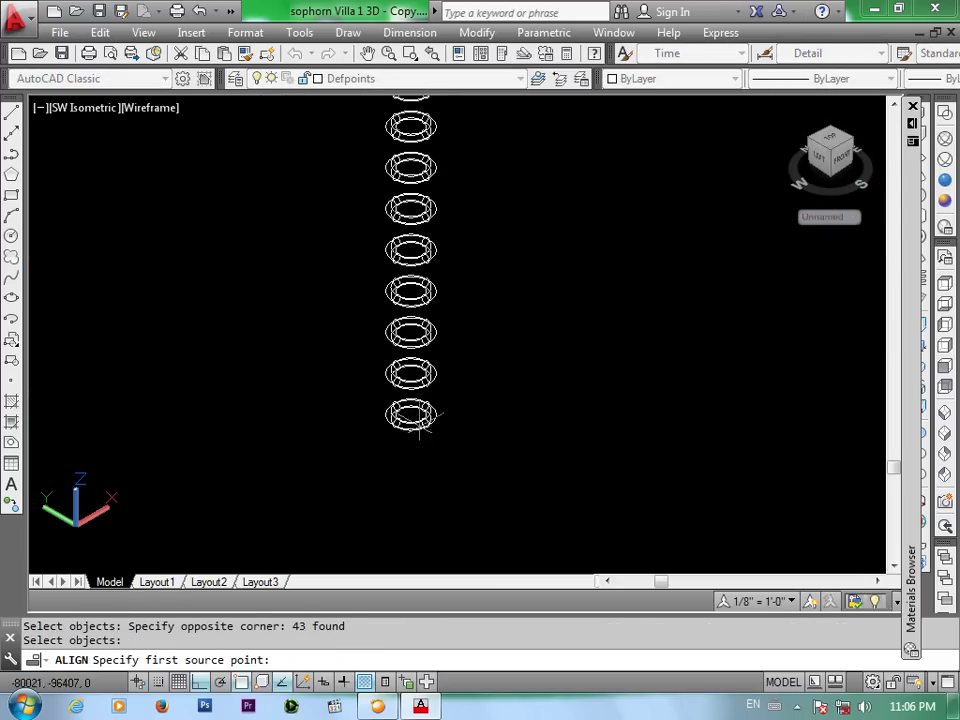
click(410, 413)
scroll(410, 415, down, 6)
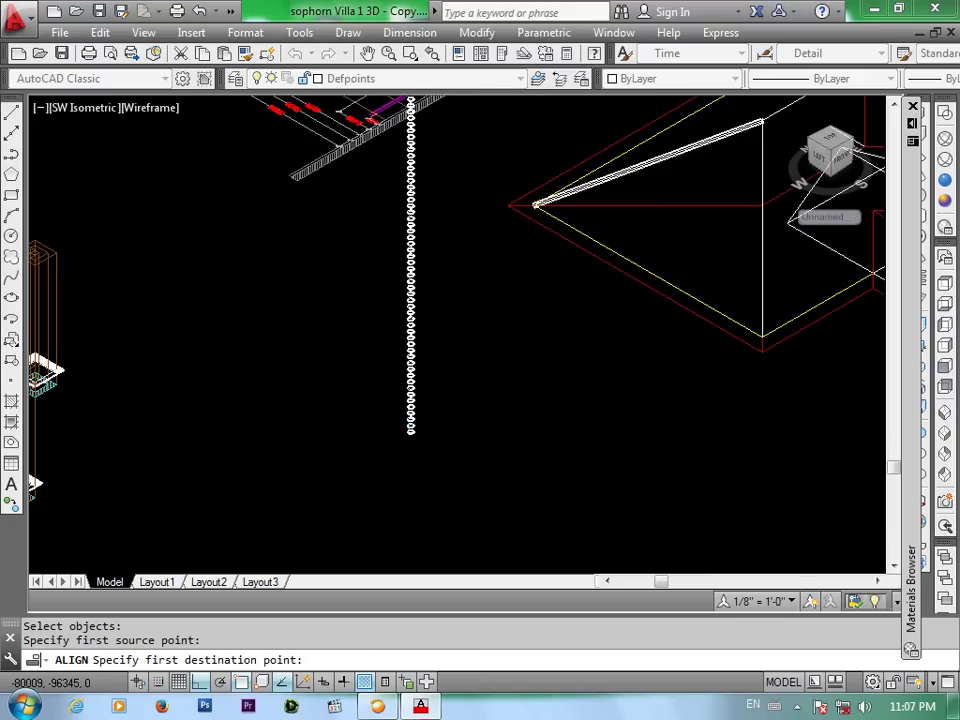
scroll(490, 290, up, 3)
scroll(476, 274, up, 2)
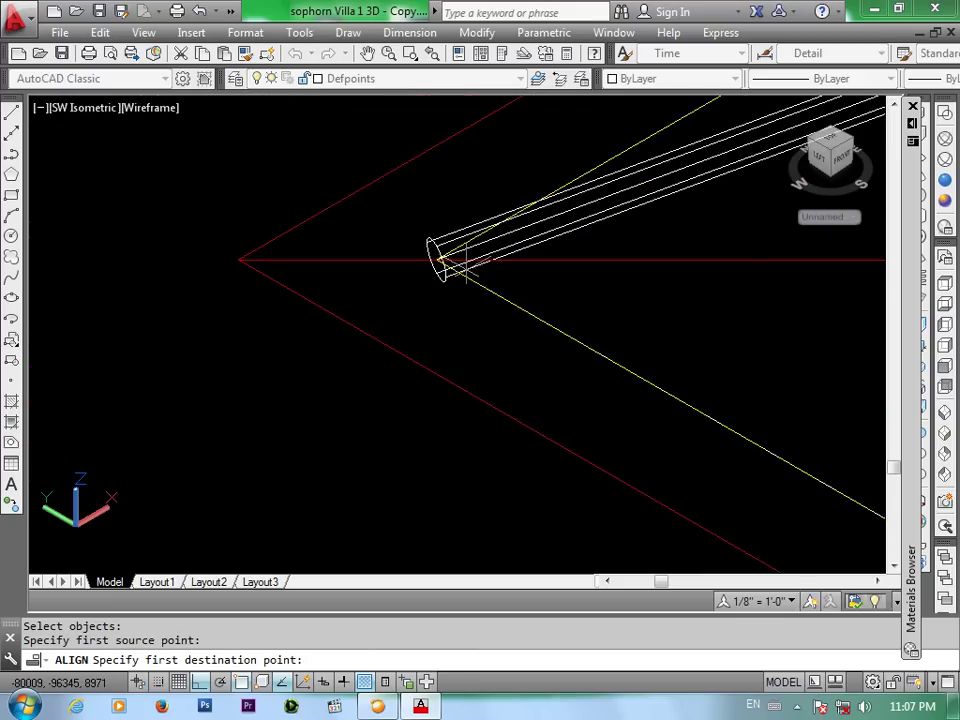
scroll(430, 255, up, 2)
scroll(410, 245, up, 2)
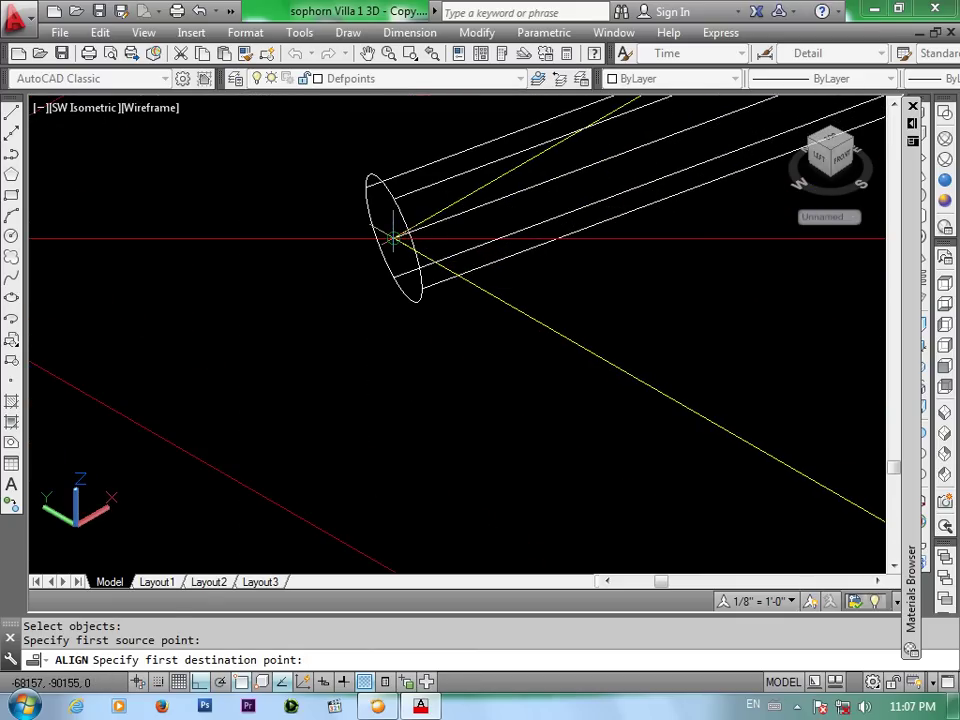
click(392, 236)
Match a second ring-stack point to the pipe, skipping the third point and without scaling
scroll(393, 245, down, 2)
scroll(385, 270, down, 2)
scroll(375, 285, down, 2)
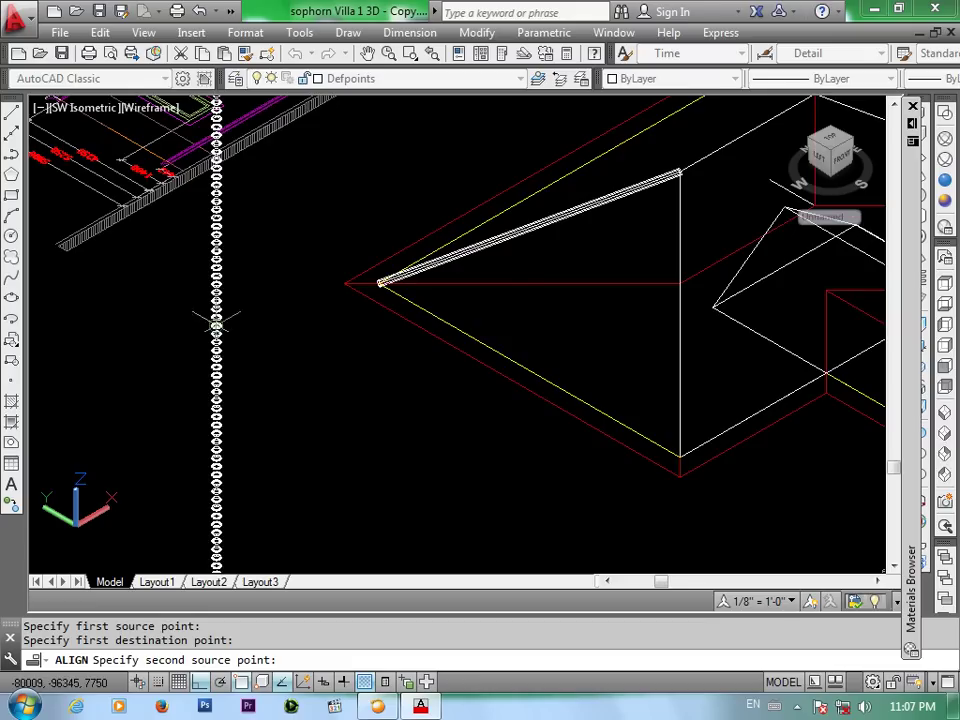
scroll(343, 268, down, 2)
scroll(350, 270, up, 3)
scroll(375, 274, up, 2)
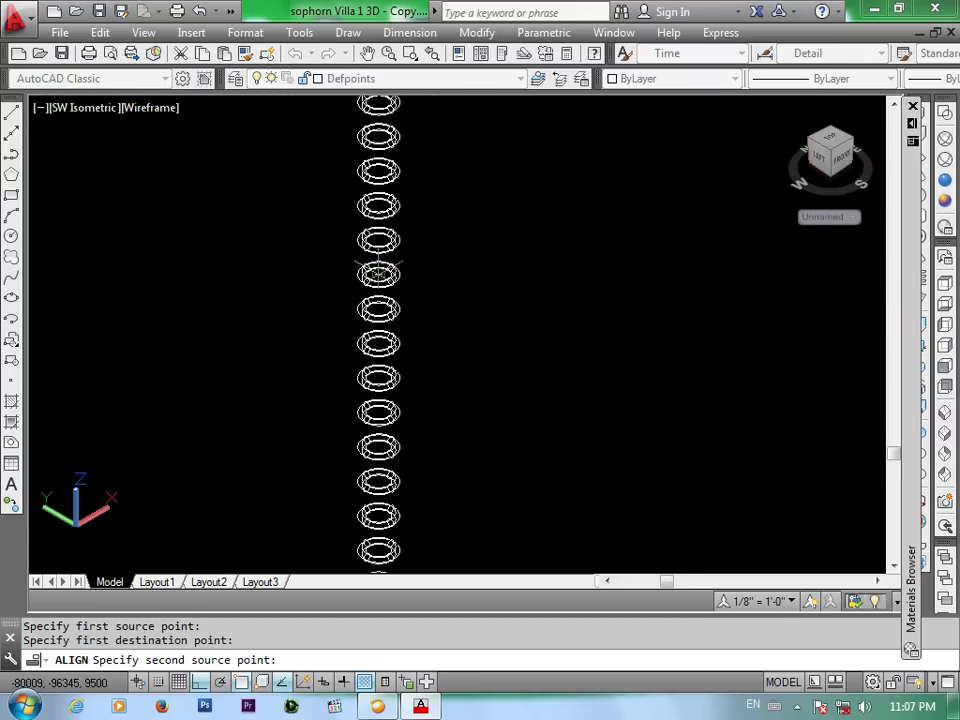
click(377, 274)
scroll(378, 284, down, 5)
scroll(380, 280, down, 3)
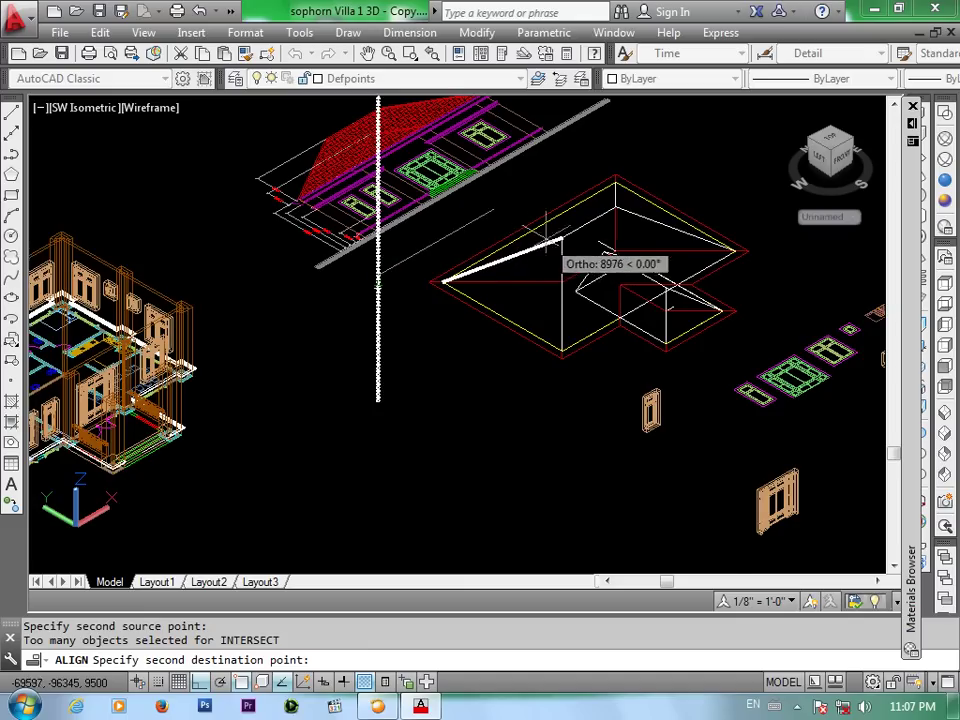
scroll(520, 245, up, 3)
scroll(500, 211, up, 2)
scroll(500, 211, up, 2)
scroll(482, 156, up, 1)
click(481, 163)
key(Return)
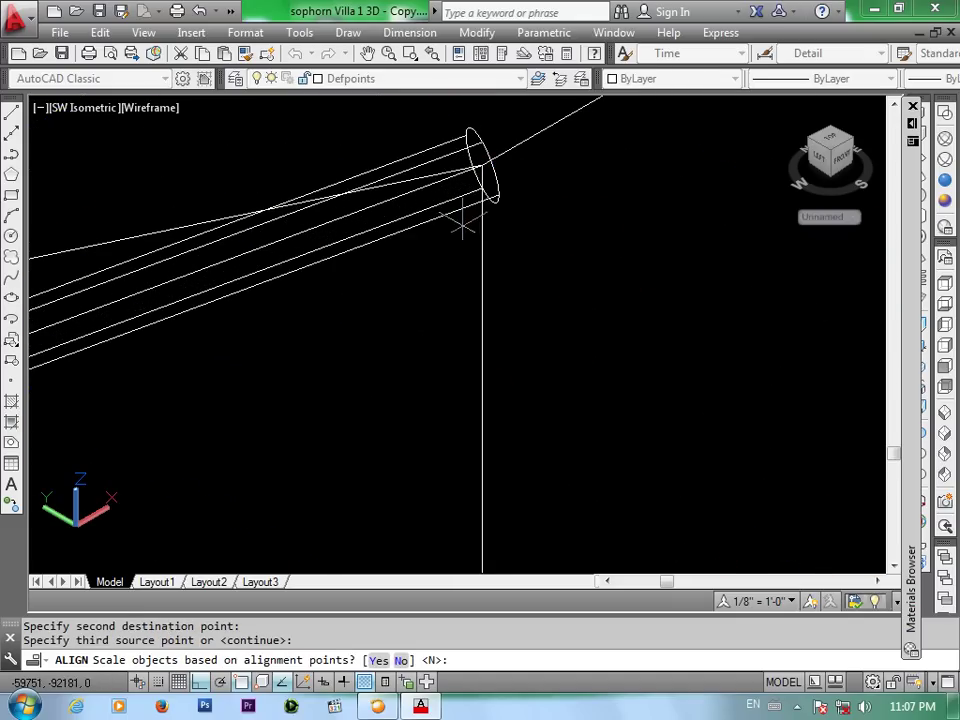
key(Return)
Set the visual style to Realistic to show the rings over the shaded red tiles
scroll(410, 303, down, 3)
scroll(368, 311, up, 1)
mouse_move(368, 311)
middle_down()
mouse_move(582, 289)
mouse_move(580, 280)
middle_up()
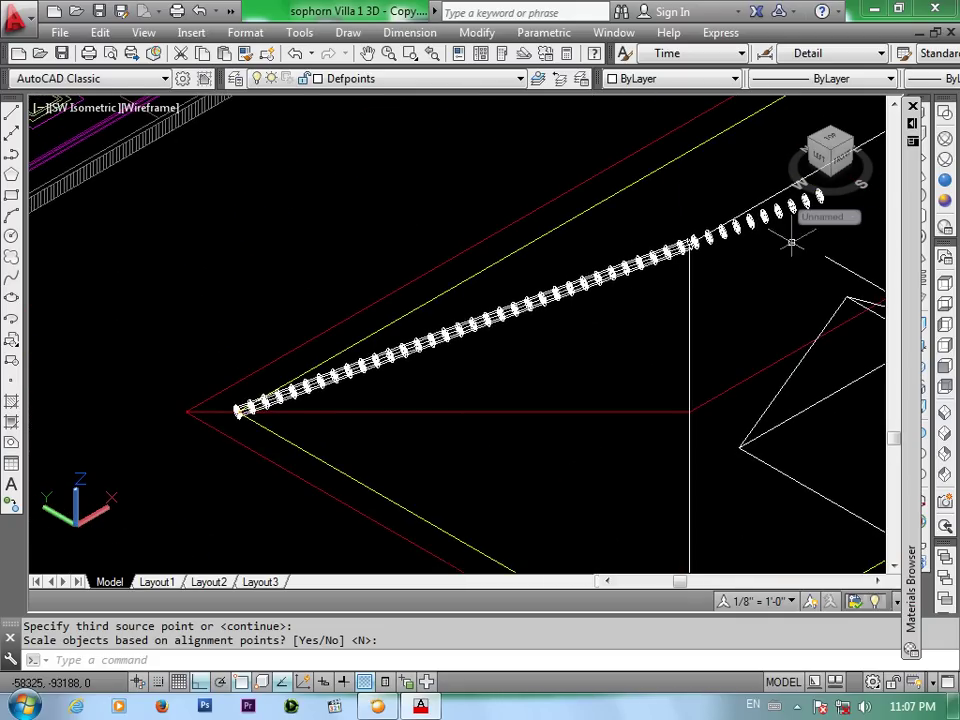
click(946, 184)
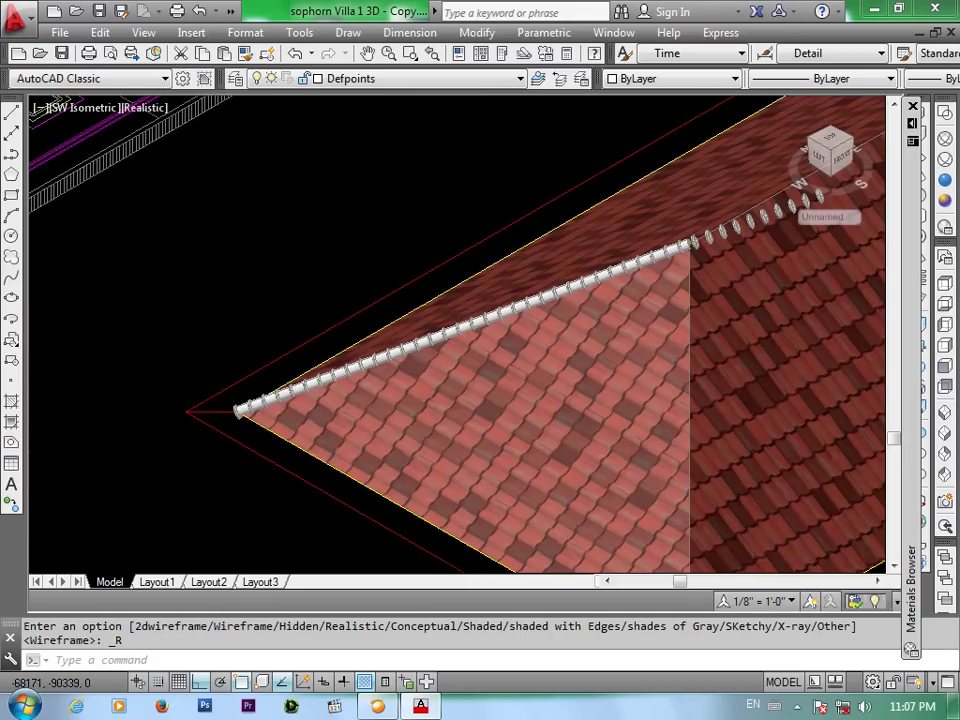
Erase the torus ring sitting at the end of the ridge
scroll(231, 410, up, 4)
scroll(231, 410, up, 4)
click(208, 421)
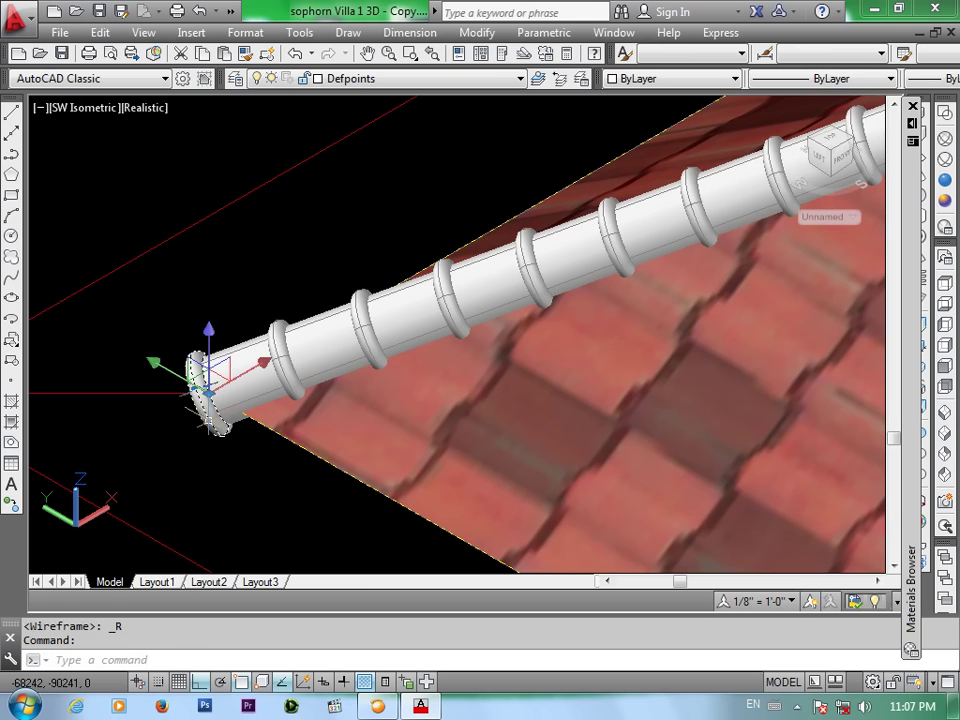
key(Delete)
Select the ten loose rings beyond the pipe end and erase them
scroll(489, 377, down, 3)
scroll(489, 377, down, 2)
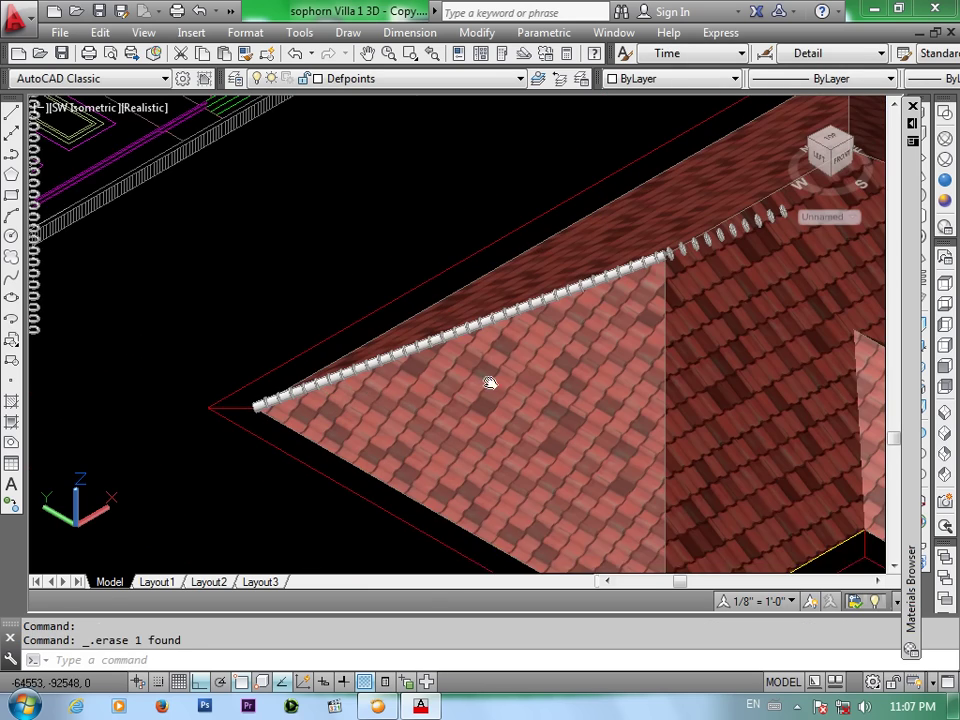
scroll(314, 407, up, 1)
scroll(440, 330, up, 5)
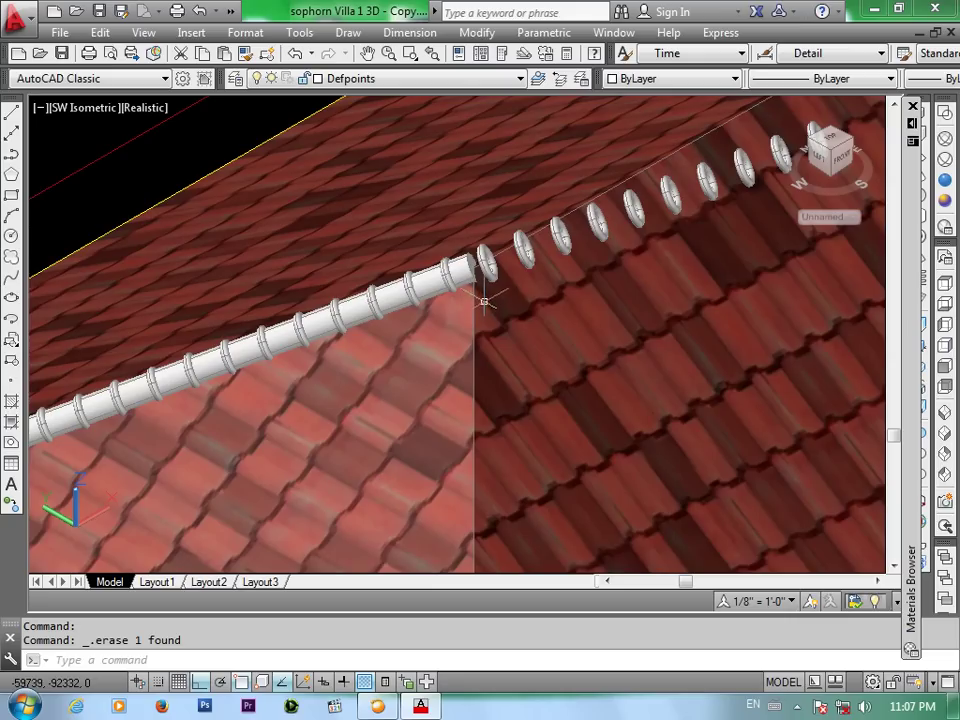
middle_drag(583, 289, 423, 337)
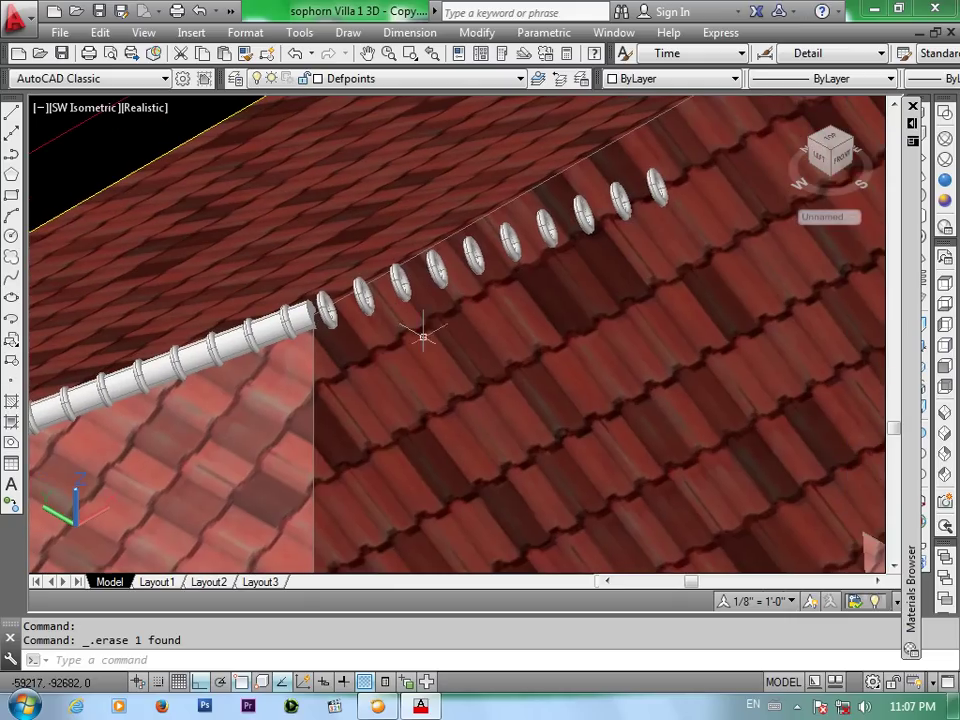
click(668, 208)
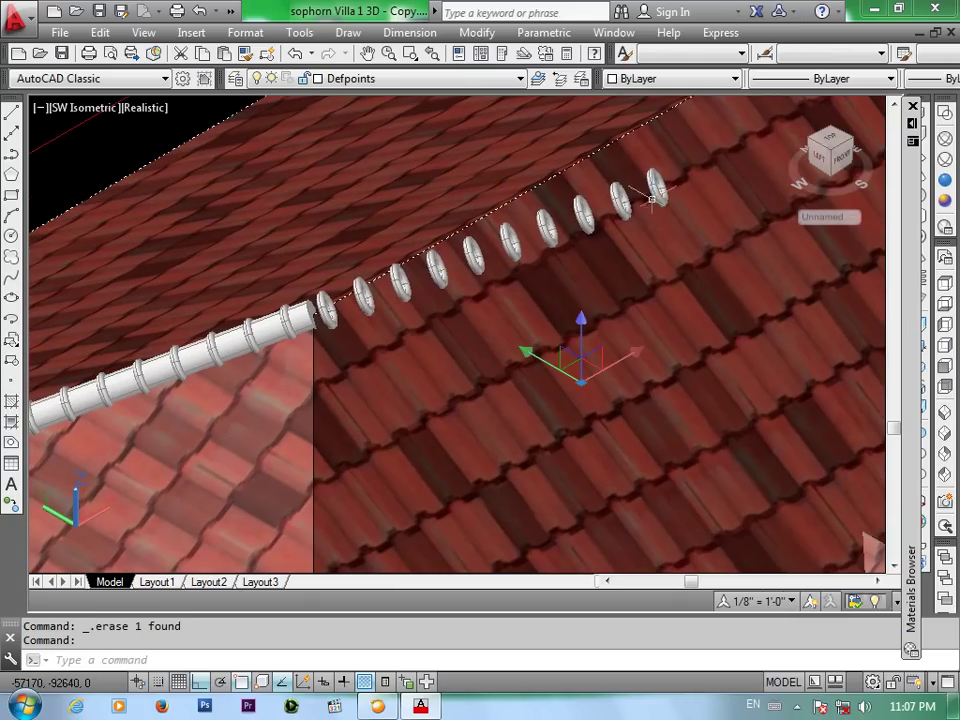
key(Escape)
click(656, 188)
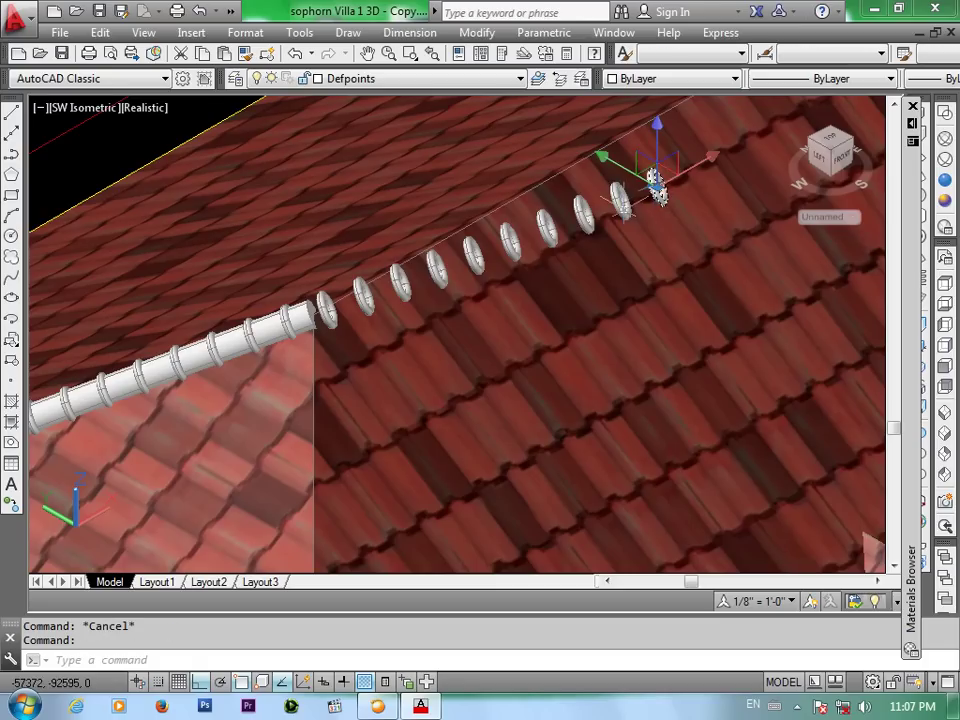
click(620, 204)
click(583, 213)
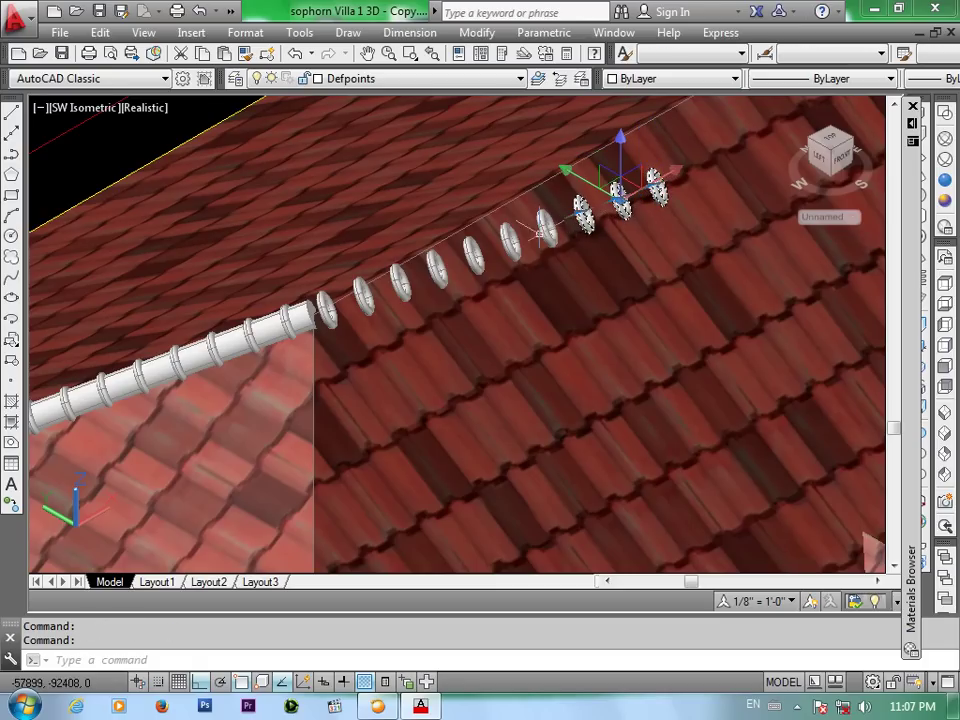
click(546, 228)
scroll(546, 228, up, 2)
scroll(510, 236, up, 1)
click(510, 236)
click(440, 270)
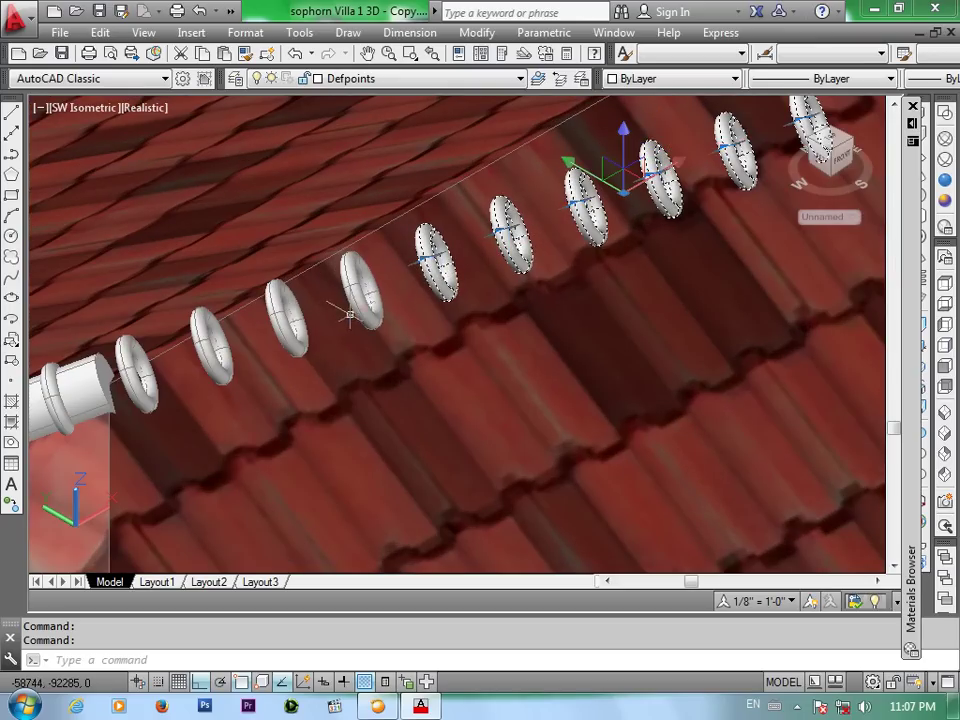
click(345, 305)
click(296, 338)
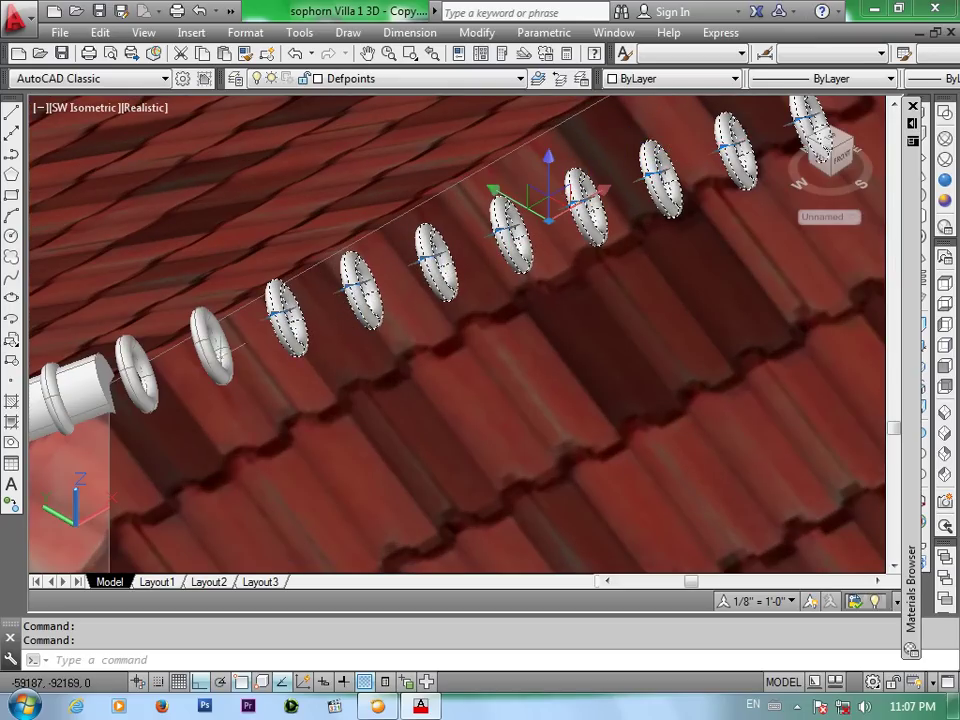
click(208, 358)
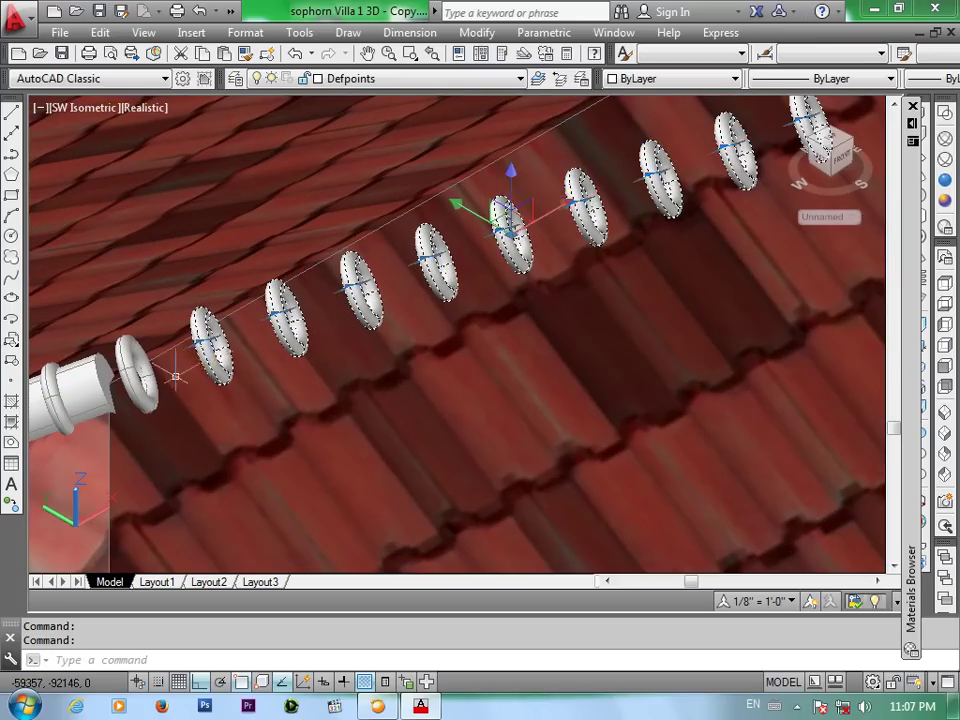
click(139, 385)
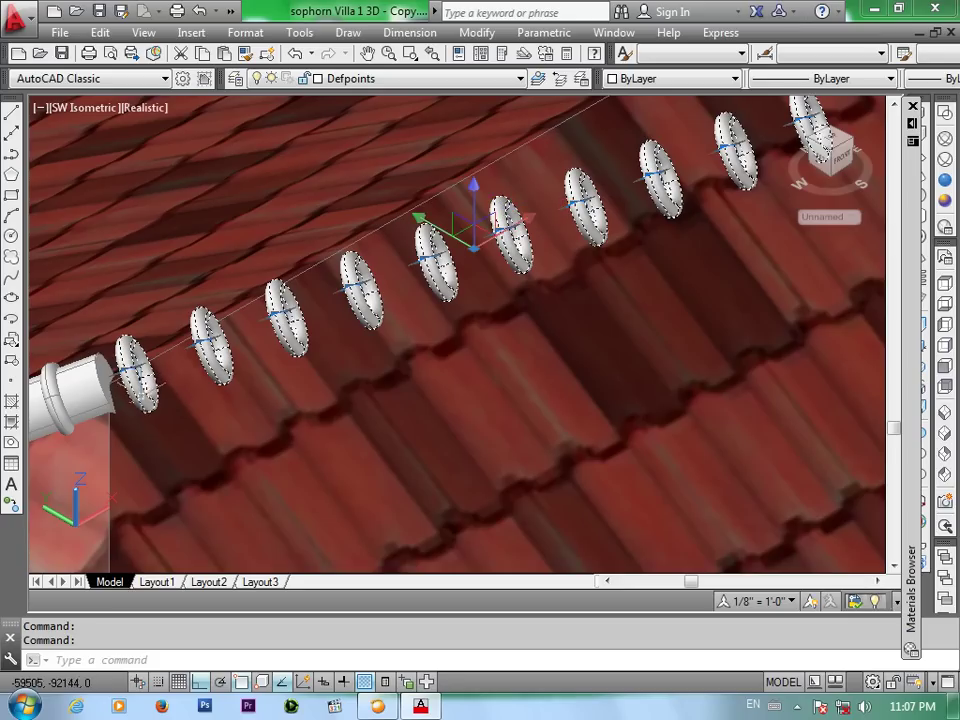
key(Delete)
scroll(145, 392, down, 3)
Start MIRROR and select the ridge-cap pipe and its end cap
scroll(446, 381, up, 1)
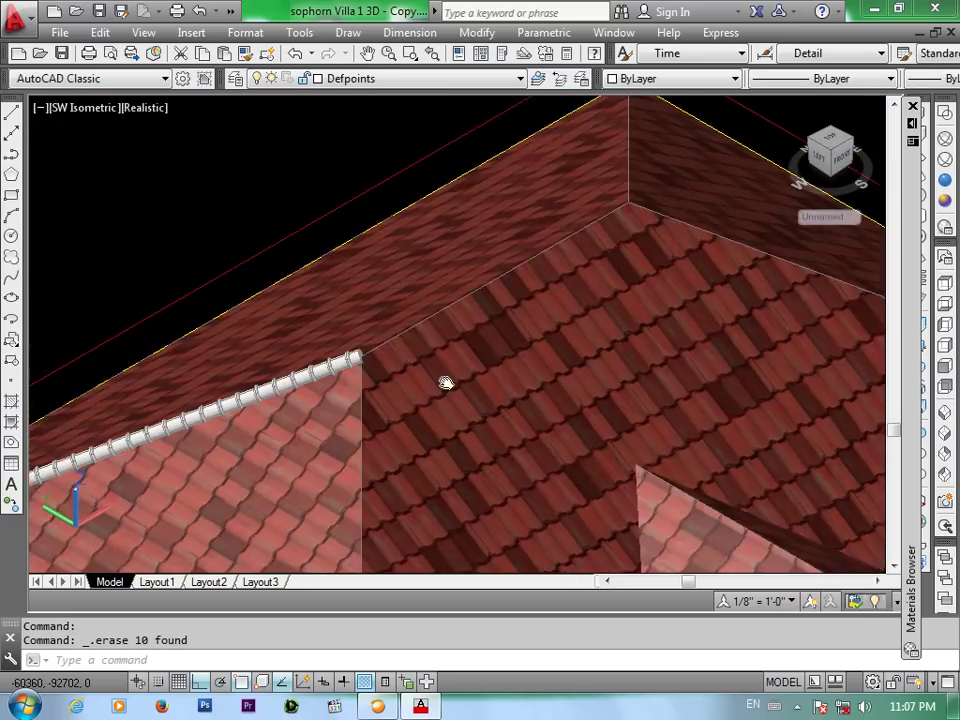
scroll(612, 312, up, 1)
scroll(612, 312, down, 2)
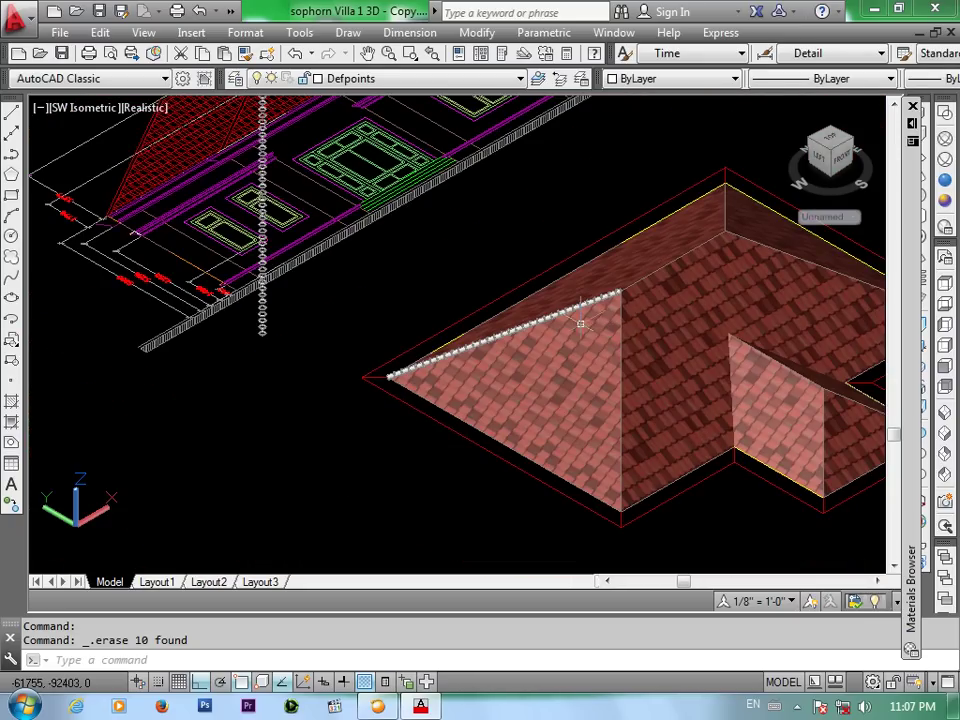
scroll(514, 343, up, 2)
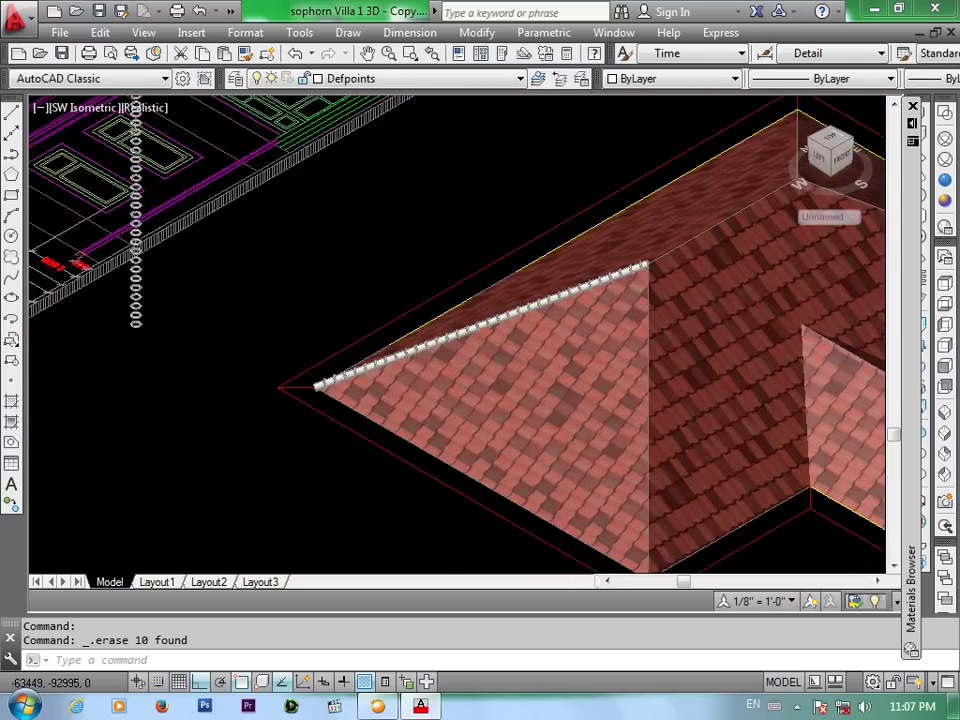
scroll(484, 328, up, 2)
mouse_move(484, 328)
middle_down()
mouse_move(478, 289)
mouse_move(443, 258)
middle_up()
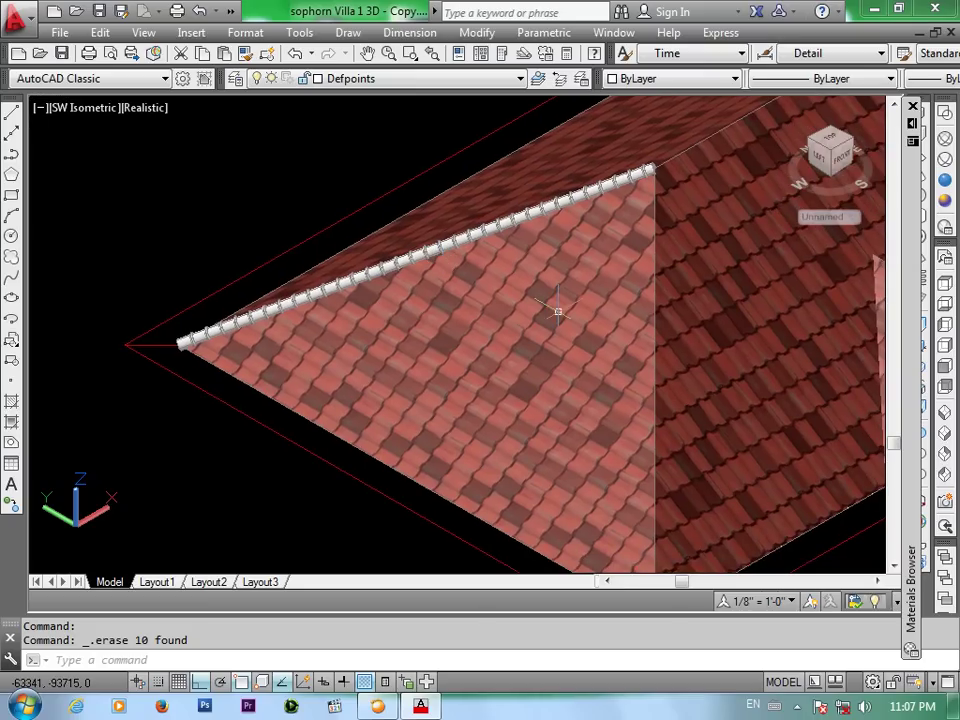
text(m)
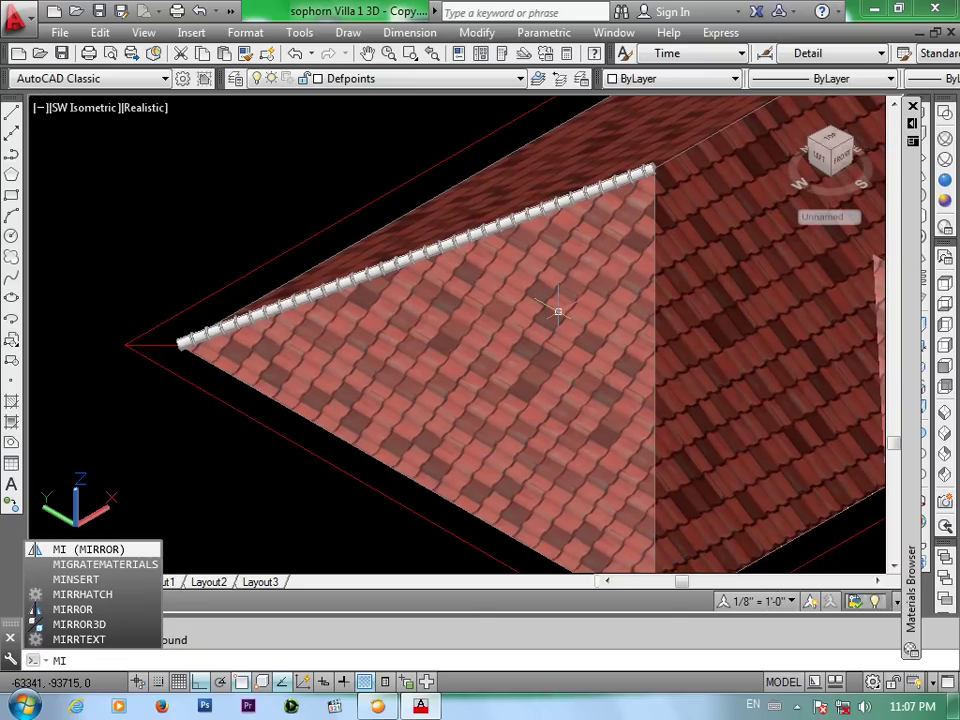
key(Return)
scroll(634, 178, up, 2)
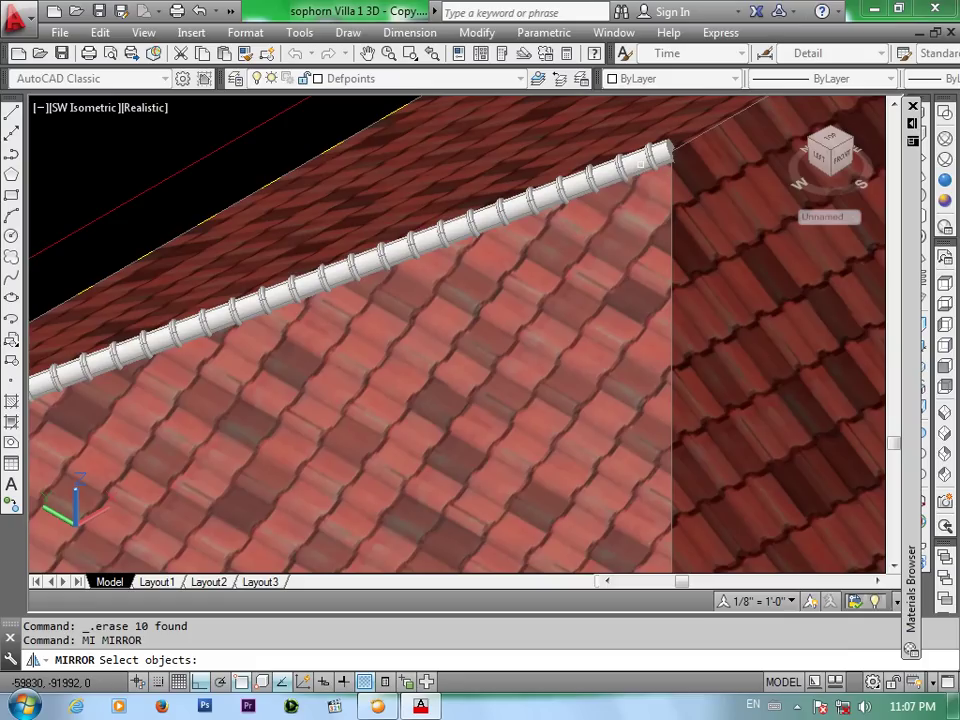
click(632, 168)
scroll(632, 170, up, 1)
scroll(632, 170, up, 1)
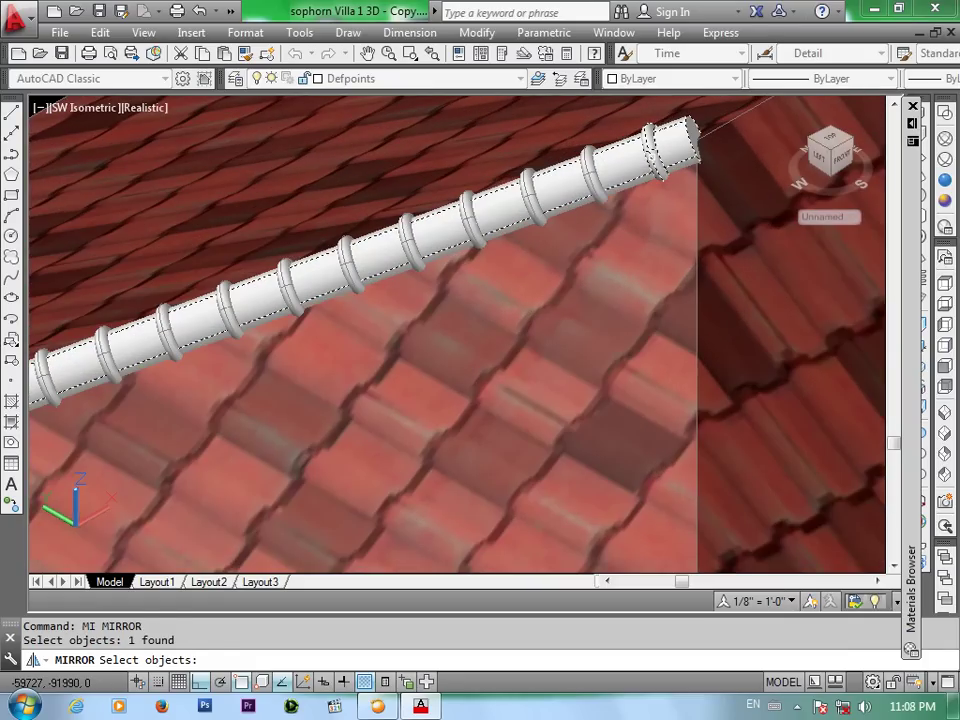
click(656, 155)
Add the ring collars along the upper part of the pipe to the mirror selection
click(595, 185)
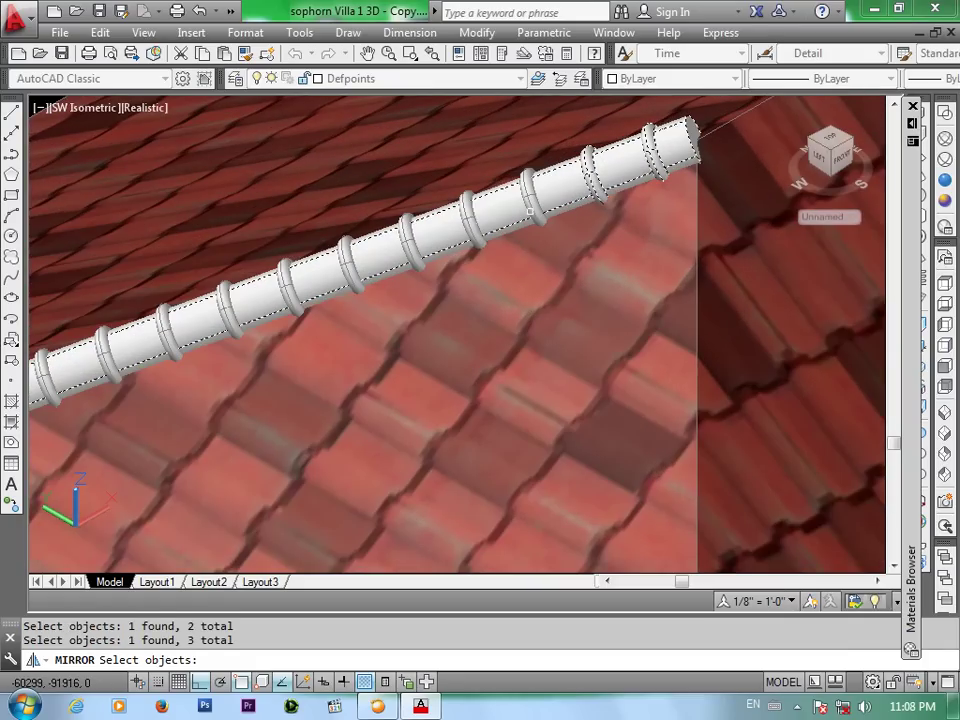
click(476, 228)
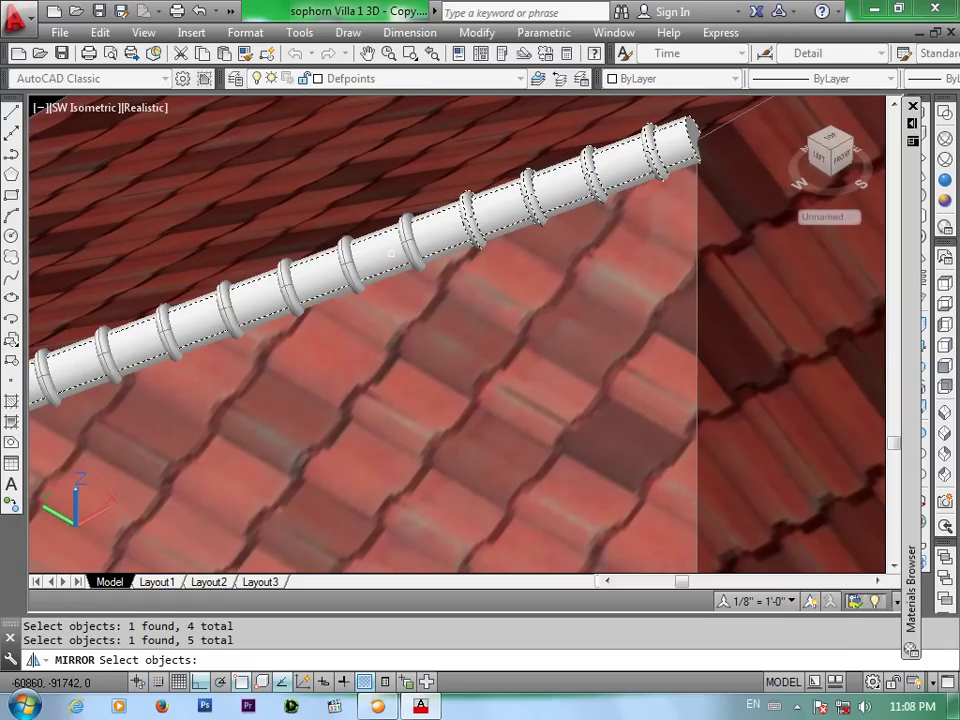
click(410, 246)
click(345, 268)
click(218, 241)
mouse_move(268, 358)
middle_down()
mouse_move(553, 259)
mouse_move(605, 220)
middle_up()
click(521, 213)
click(456, 236)
click(396, 262)
click(338, 276)
click(276, 296)
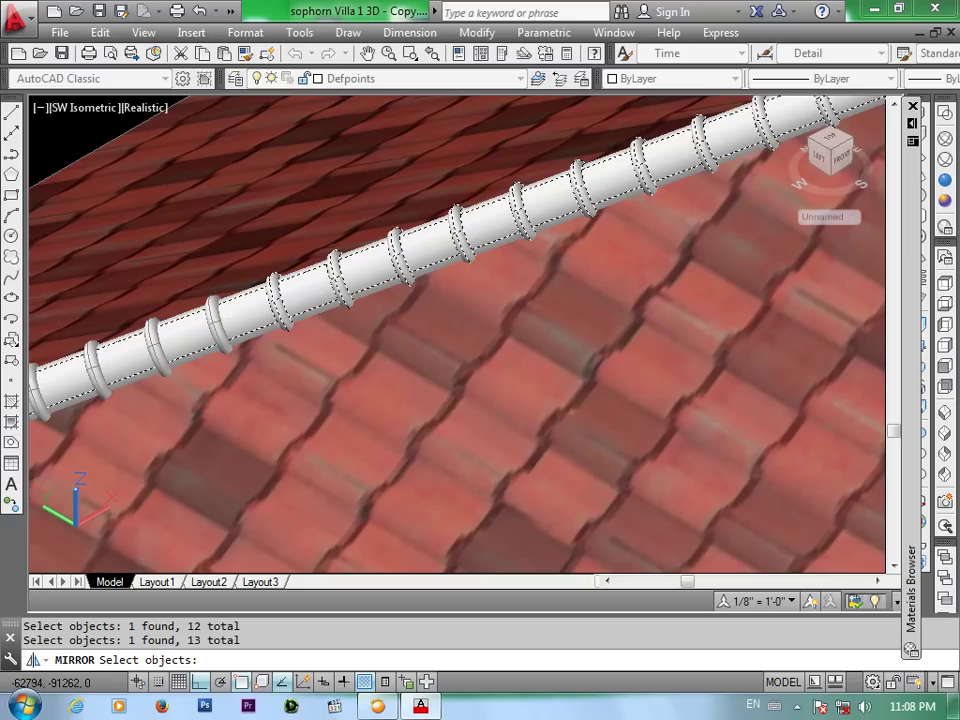
click(216, 322)
click(286, 335)
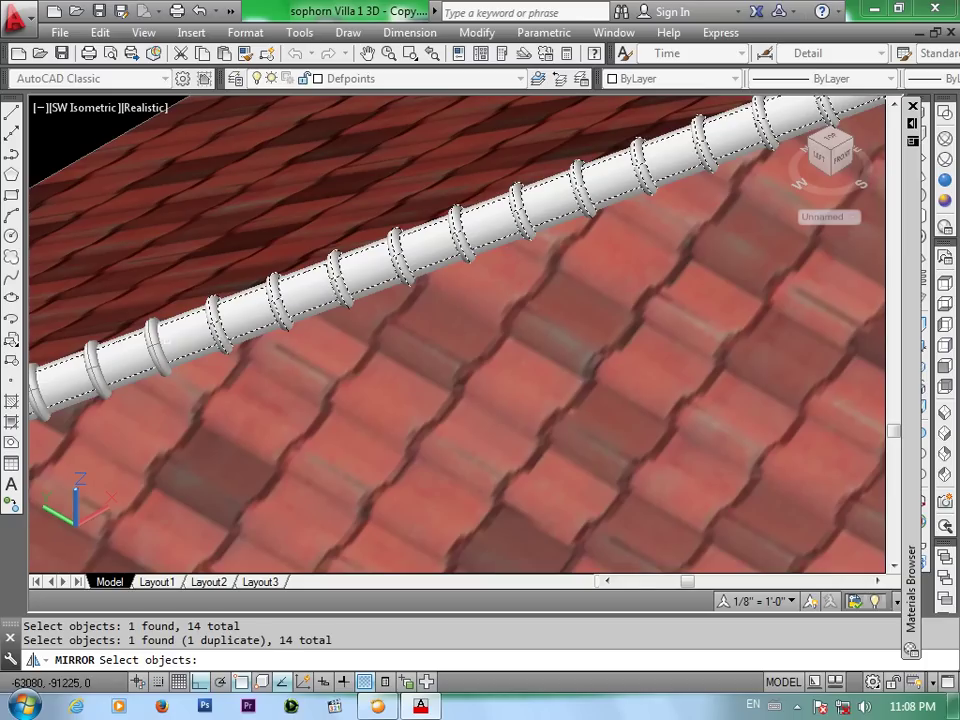
middle_drag(428, 274, 468, 300)
click(332, 205)
click(378, 295)
click(260, 340)
click(203, 366)
click(136, 385)
click(75, 403)
Add the remaining ring collars down to the pipe's lower end, bringing the set to 33 objects
scroll(450, 287, down, 1)
scroll(450, 287, down, 1)
scroll(450, 287, down, 1)
scroll(361, 307, up, 3)
click(388, 292)
click(311, 318)
click(235, 349)
click(358, 317)
scroll(358, 317, down, 1)
scroll(599, 210, up, 1)
click(460, 255)
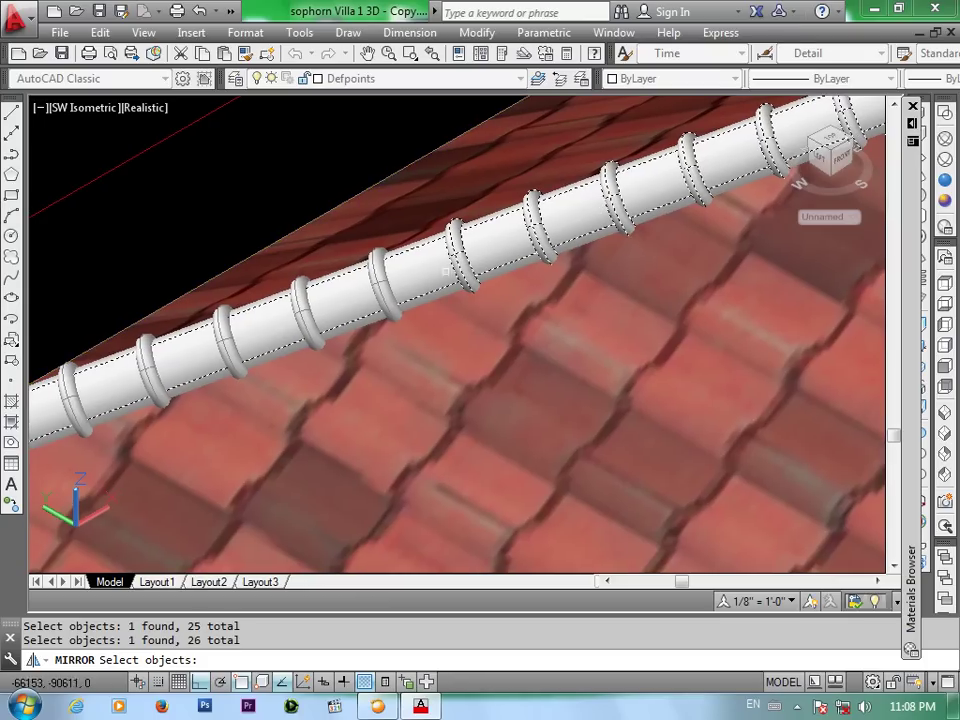
click(389, 287)
click(304, 310)
click(233, 339)
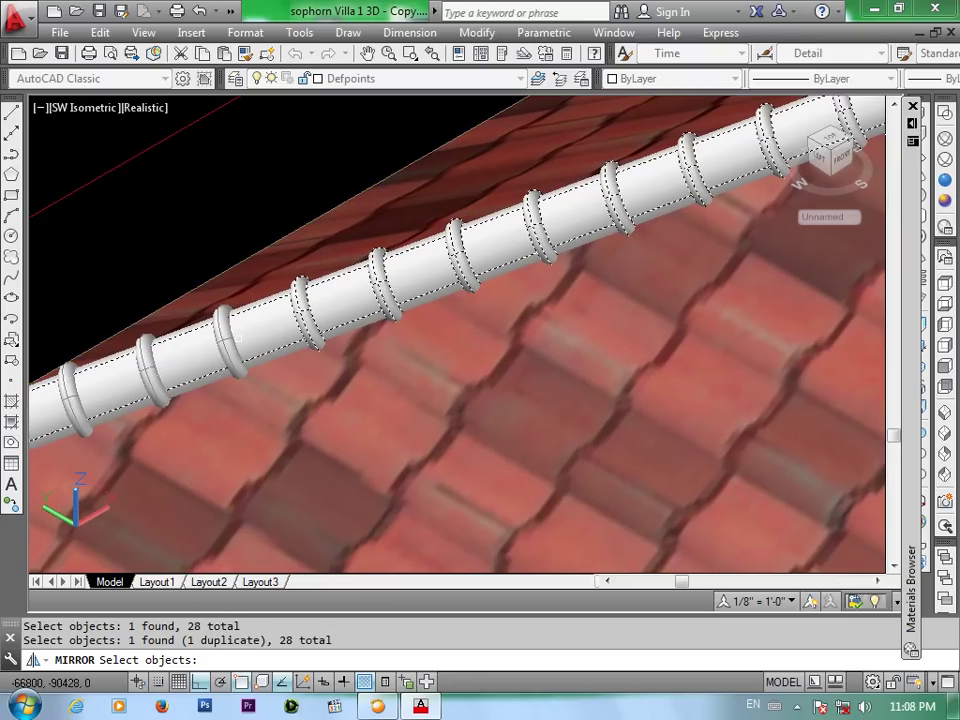
click(229, 341)
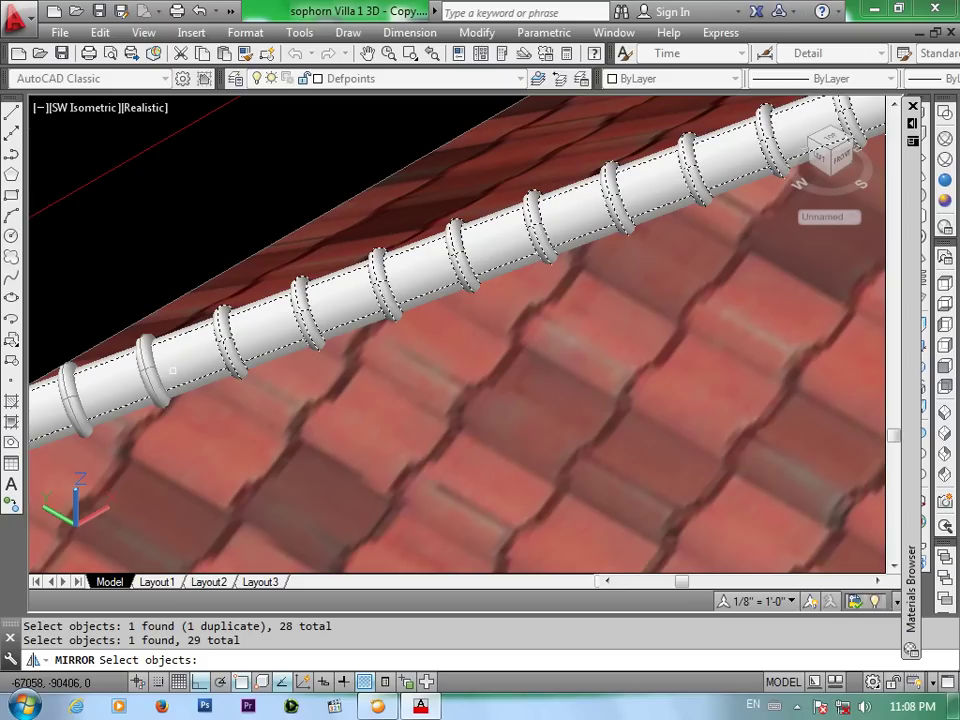
click(150, 372)
middle_drag(150, 372, 553, 245)
click(514, 268)
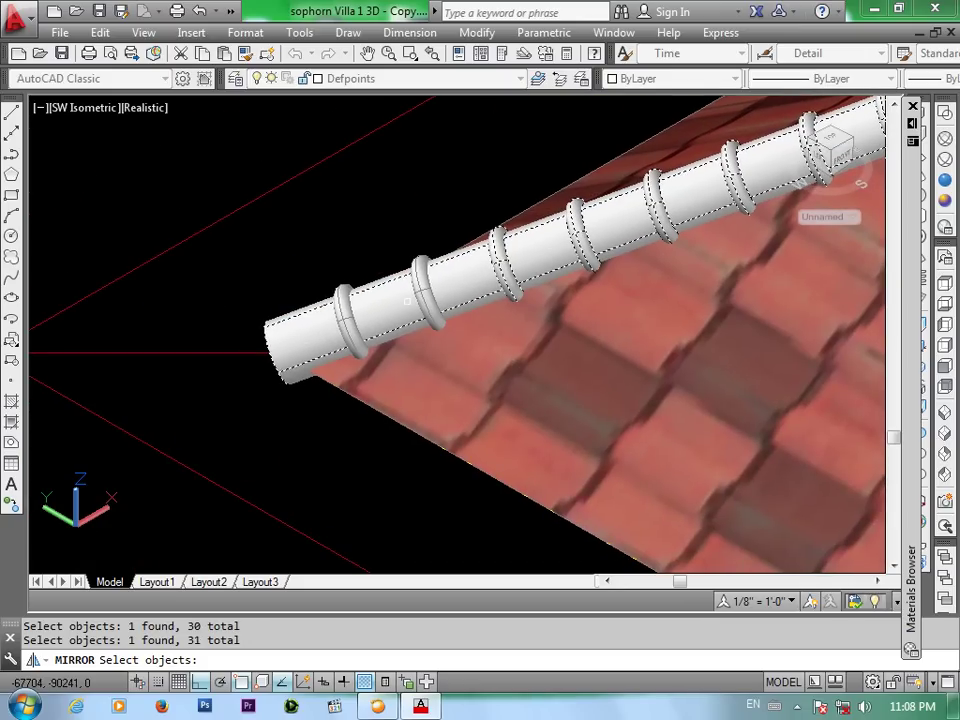
click(422, 300)
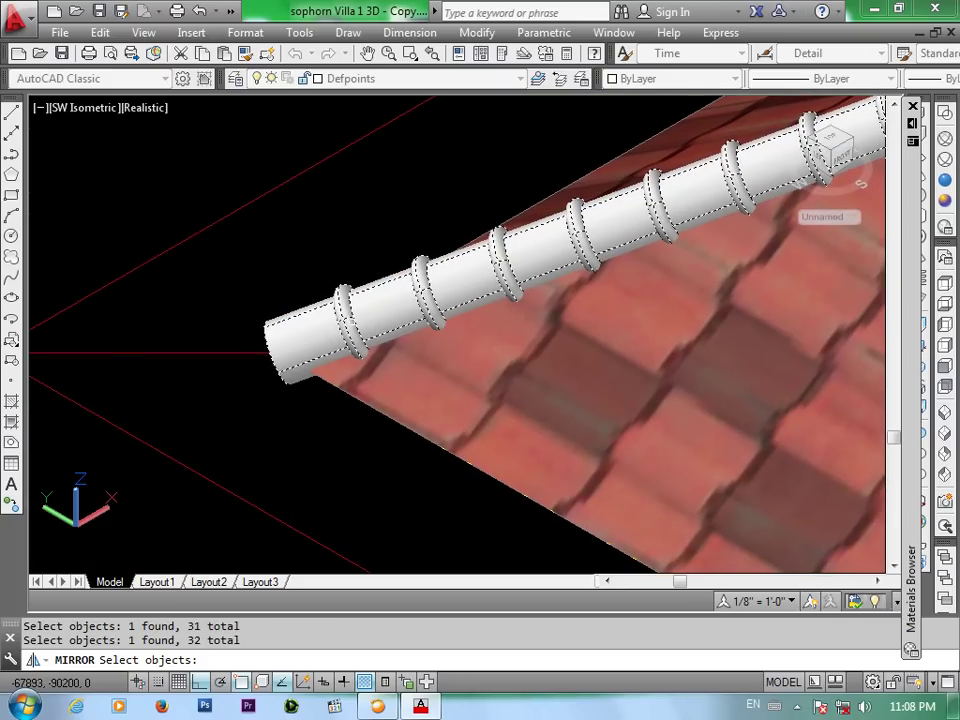
click(422, 300)
scroll(422, 300, down, 1)
scroll(428, 295, down, 2)
scroll(352, 302, down, 2)
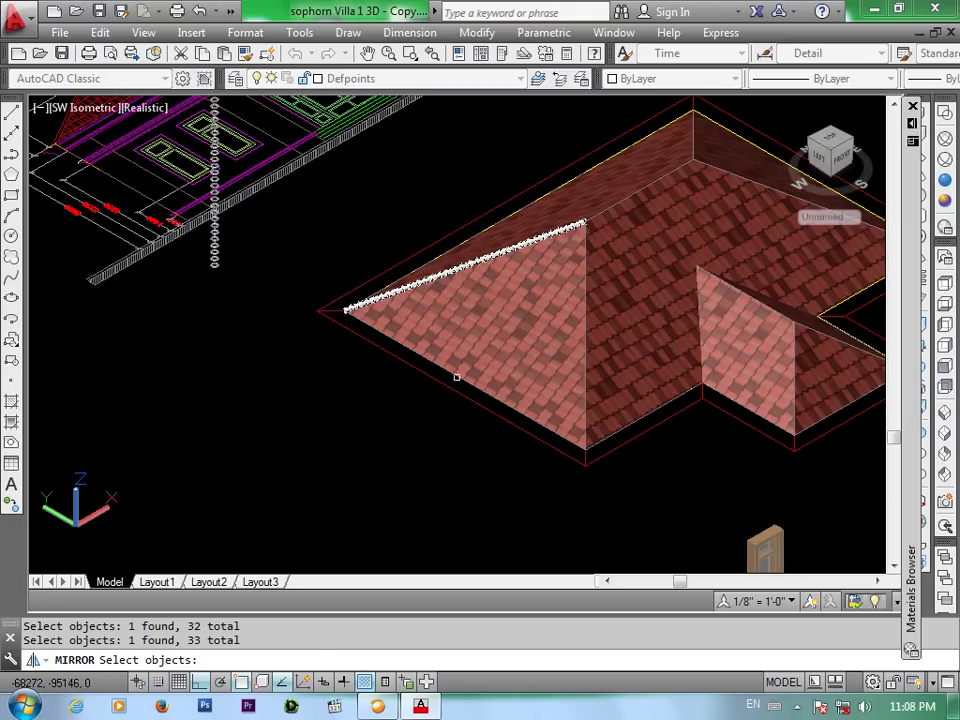
Mirror the beaded ridge cap across a line on the roof edge, keeping the original cap
key(Return)
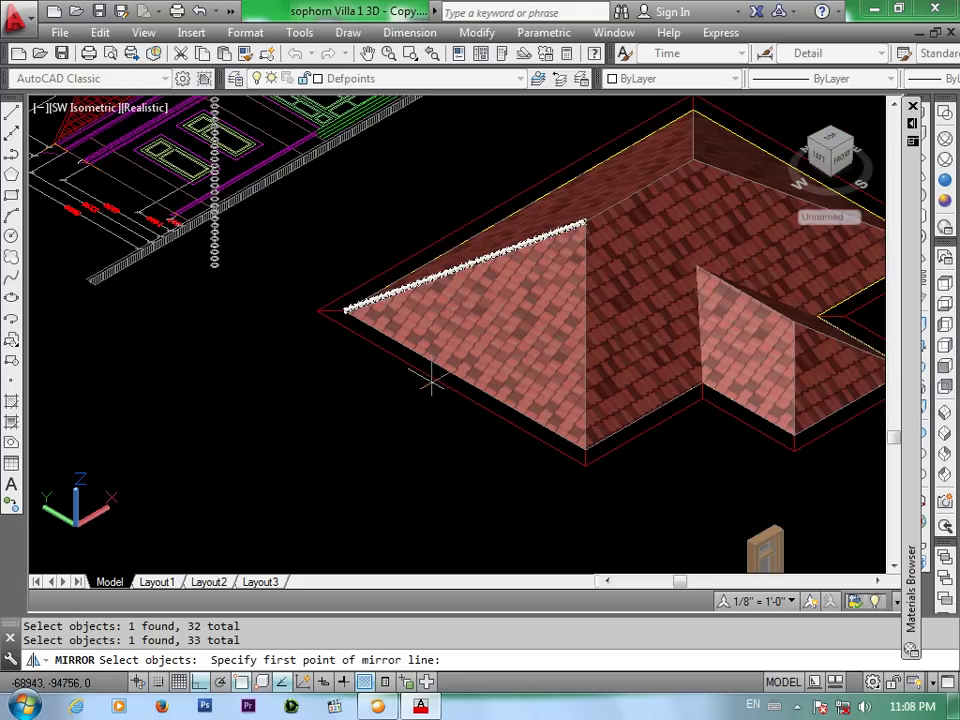
click(451, 388)
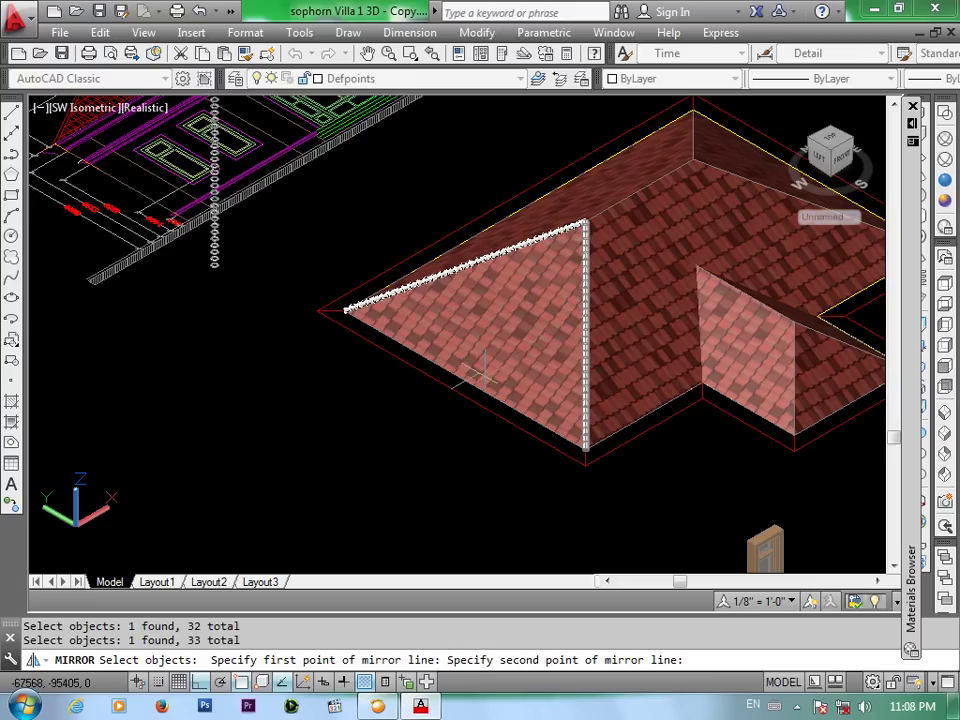
scroll(480, 375, up, 2)
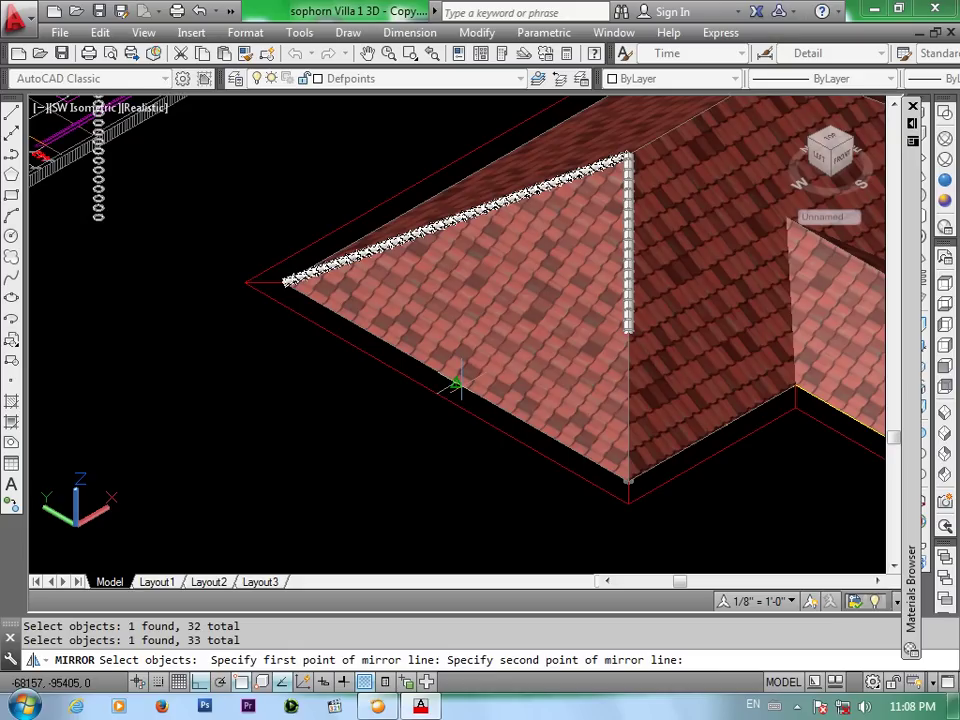
scroll(455, 383, up, 2)
scroll(455, 383, up, 2)
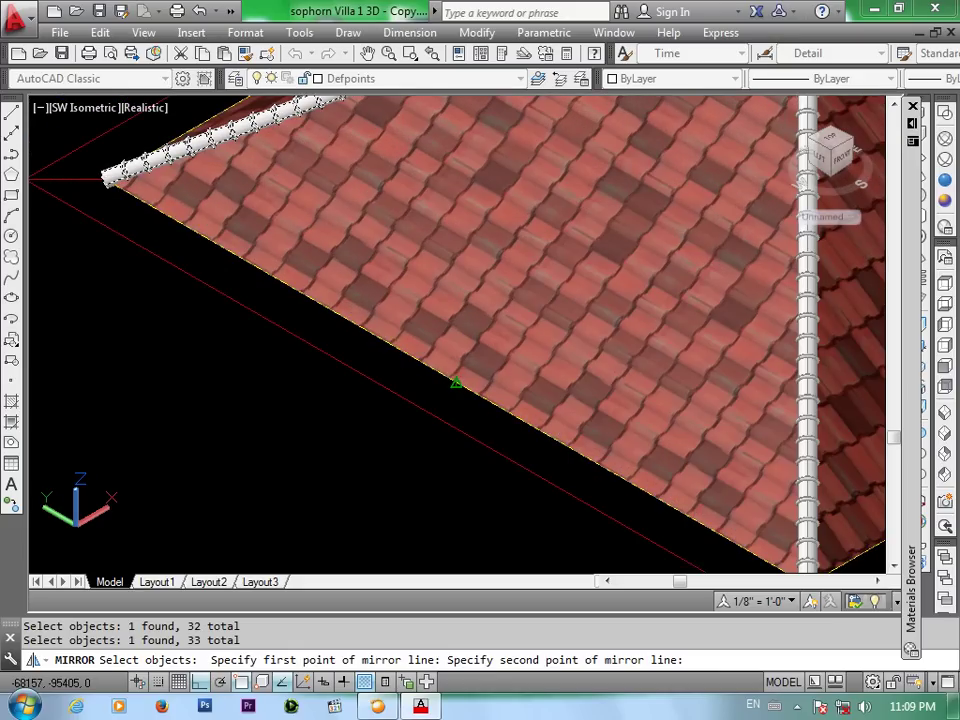
scroll(457, 385, up, 2)
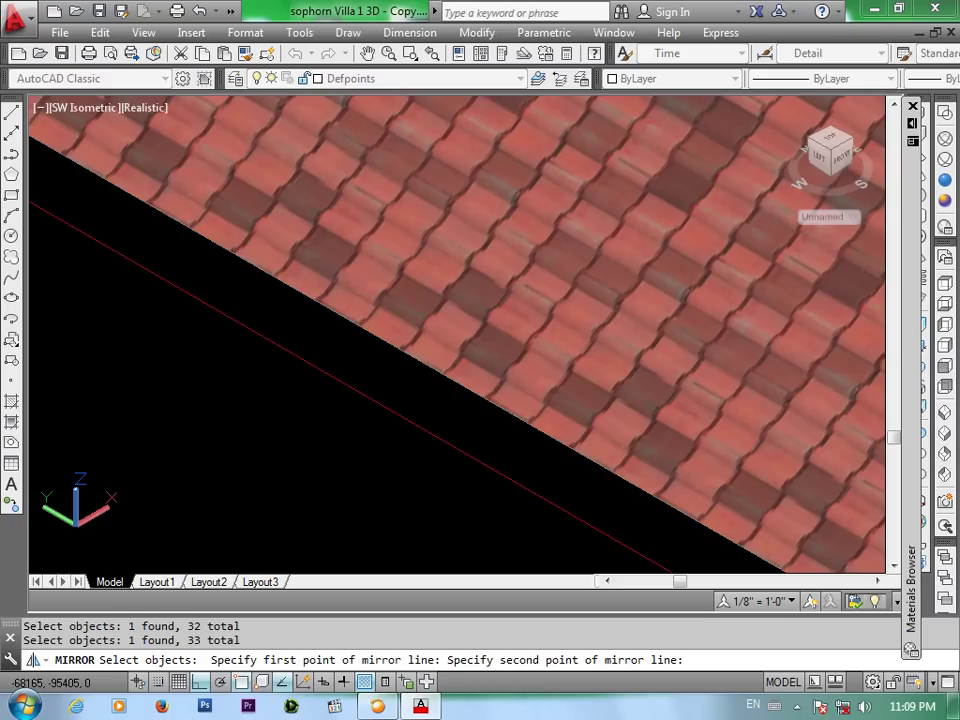
click(453, 382)
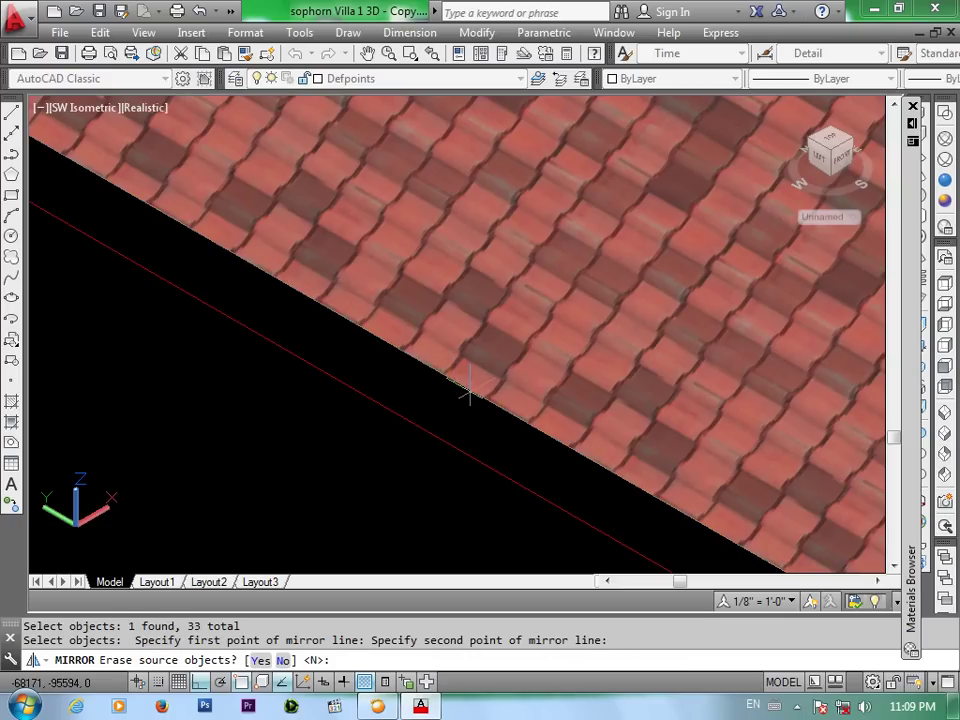
key(Return)
scroll(469, 390, down, 5)
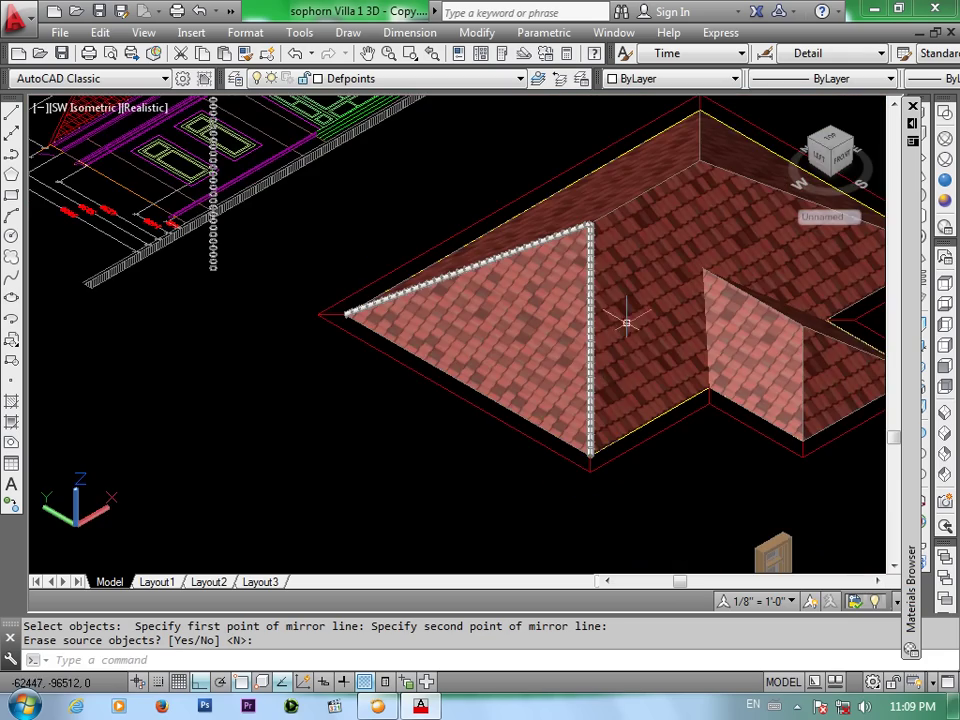
Check the ridge caps up close, then switch the roof to the Wireframe visual style
scroll(605, 220, up, 3)
scroll(605, 220, up, 3)
scroll(610, 215, up, 2)
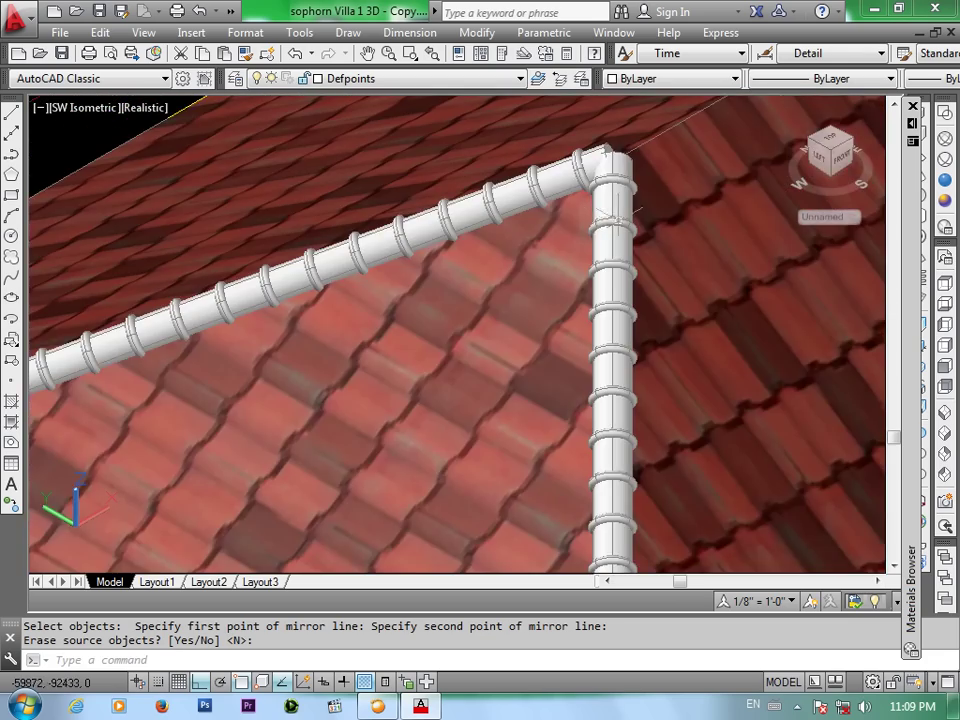
scroll(612, 214, up, 1)
scroll(614, 215, down, 2)
scroll(618, 216, down, 3)
scroll(621, 217, down, 2)
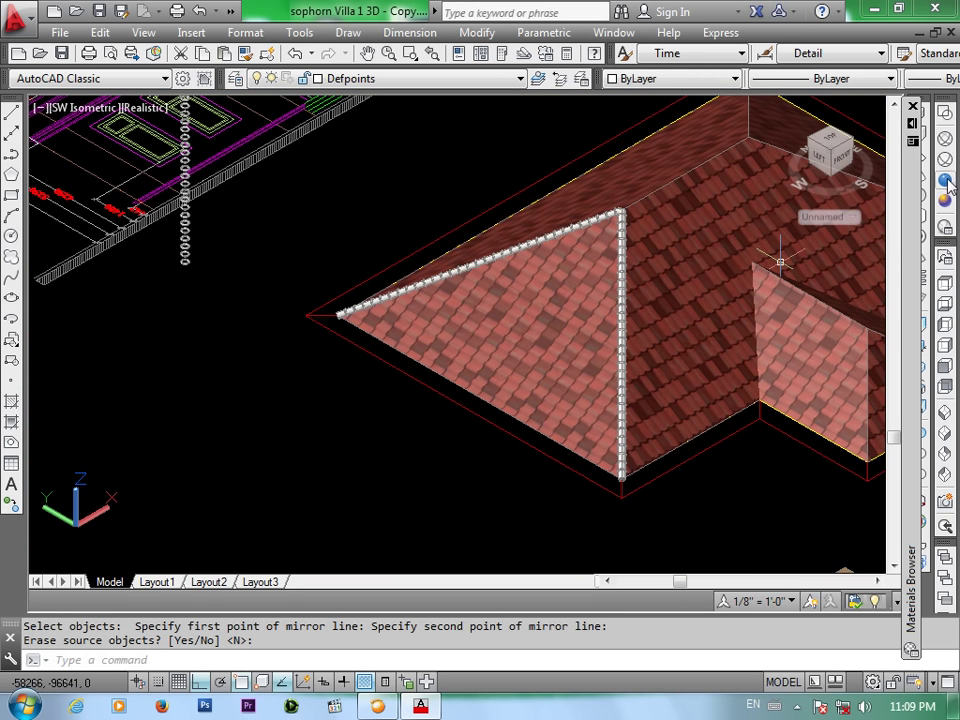
scroll(620, 470, up, 2)
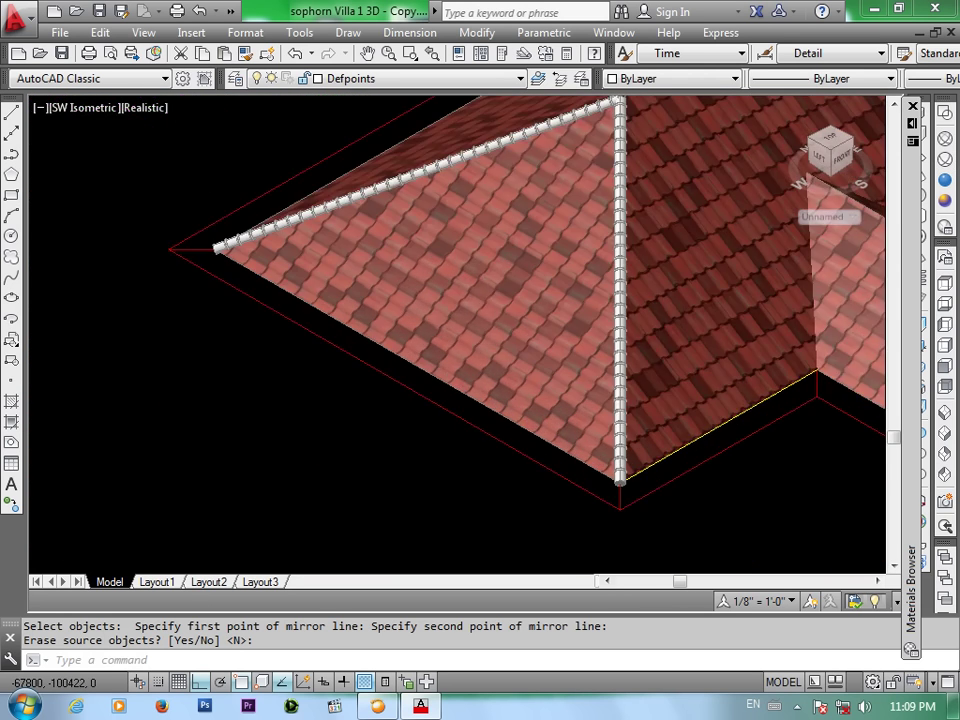
scroll(617, 465, up, 3)
scroll(616, 472, down, 3)
scroll(616, 472, down, 2)
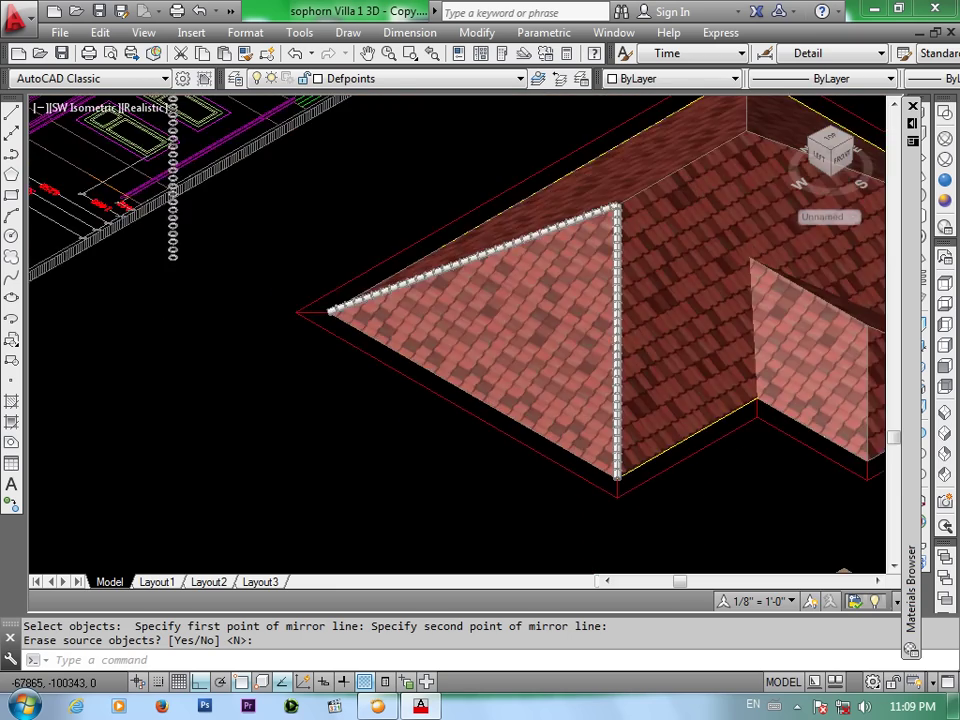
scroll(616, 472, down, 2)
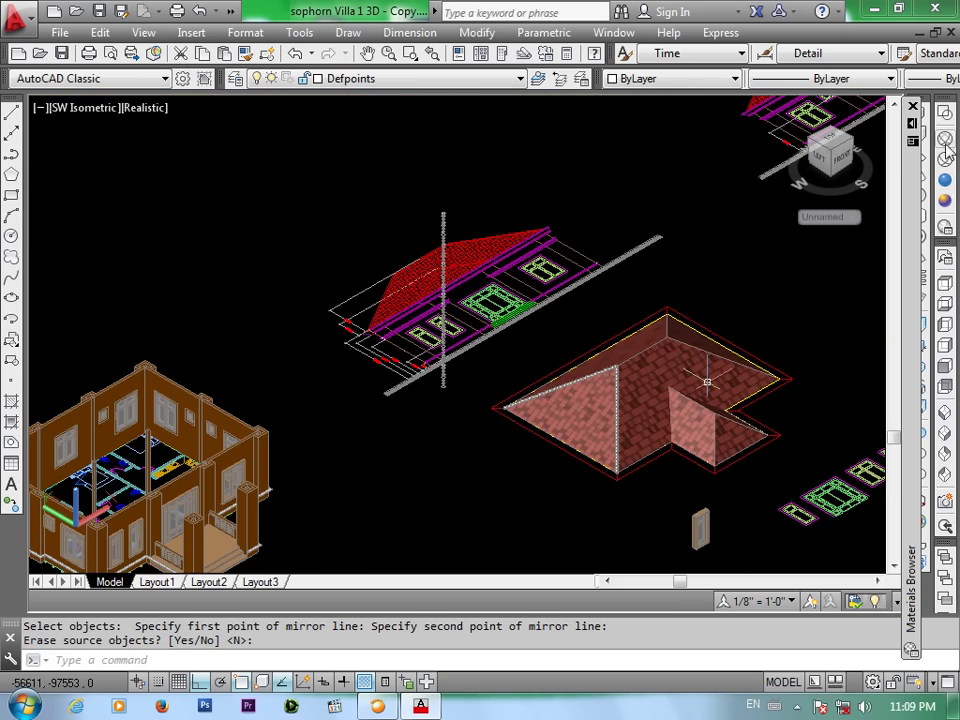
click(945, 139)
scroll(623, 400, up, 3)
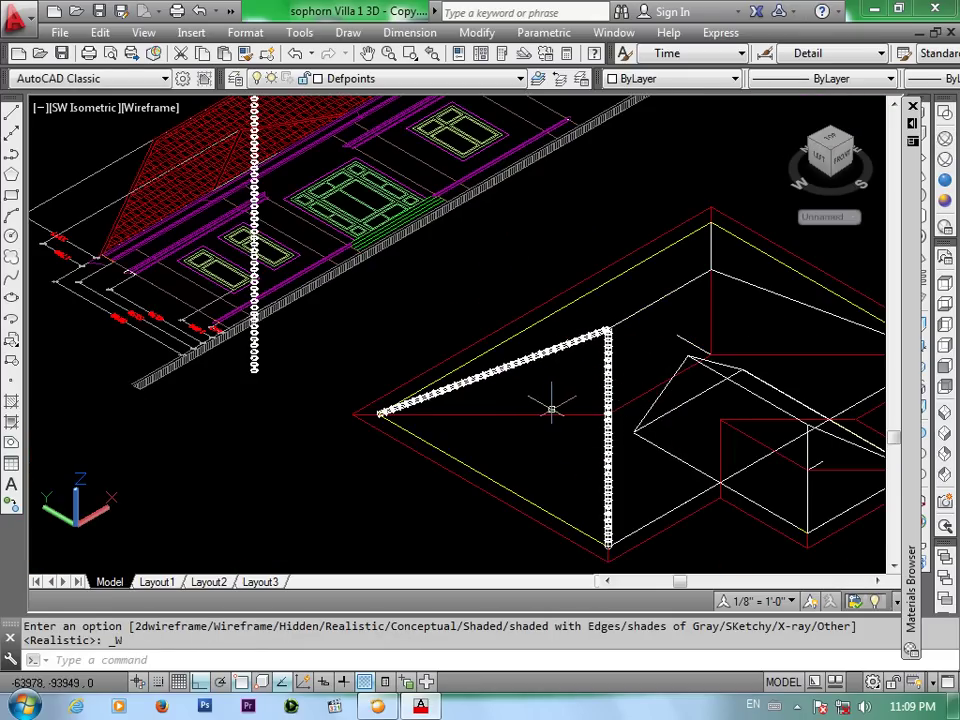
Start MIRROR and crossing-select the vertical and diagonal hip ridge caps
text(mi)
key(Return)
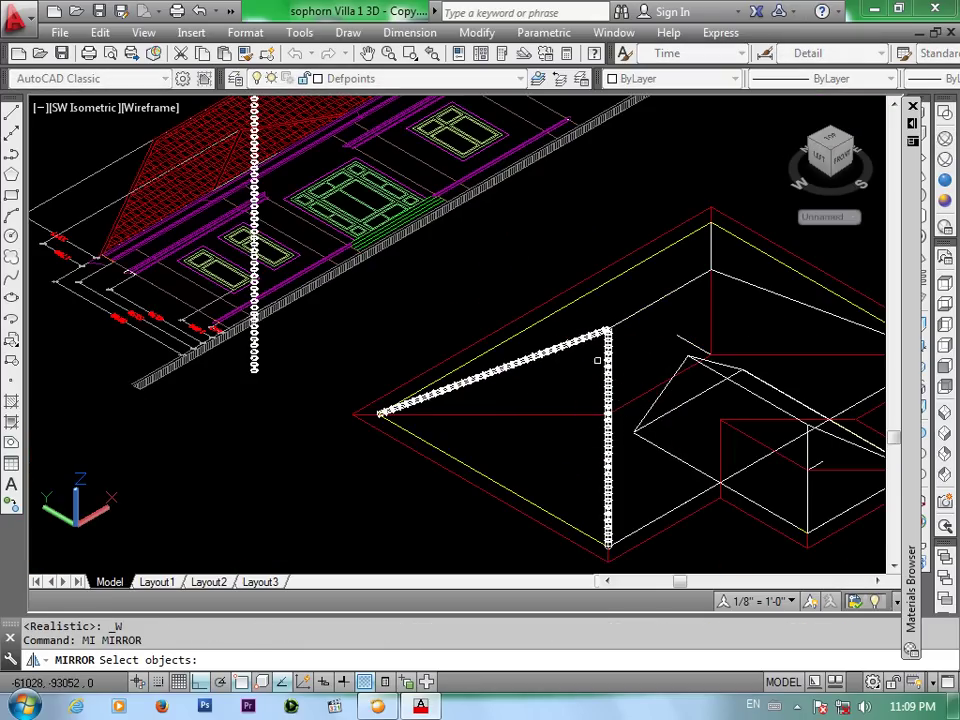
scroll(598, 360, up, 2)
scroll(601, 340, up, 3)
scroll(601, 338, down, 2)
scroll(640, 318, down, 2)
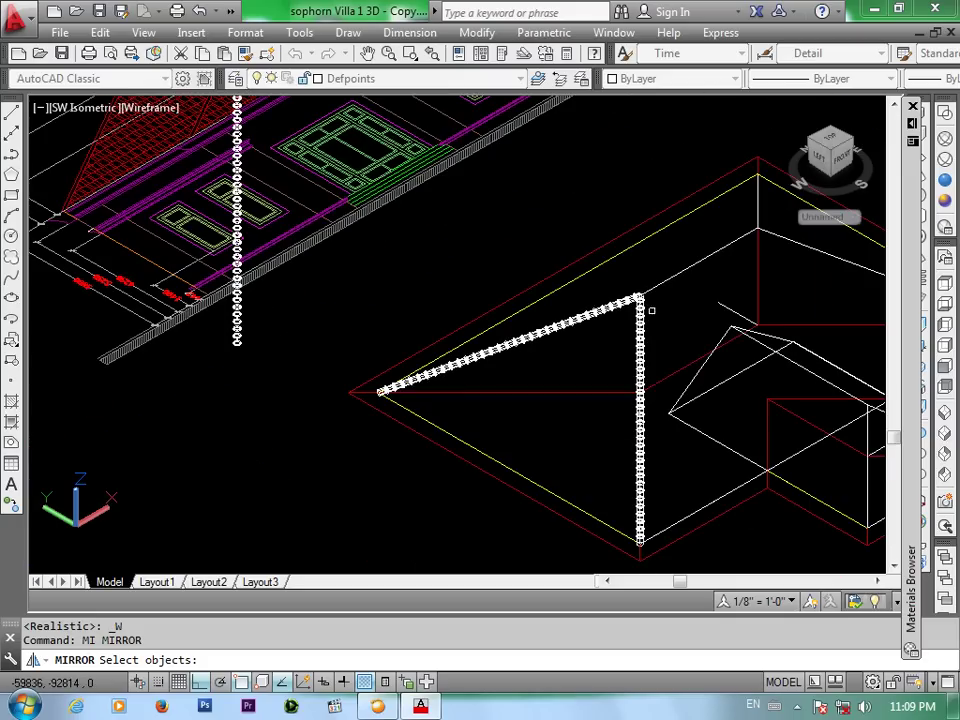
click(652, 305)
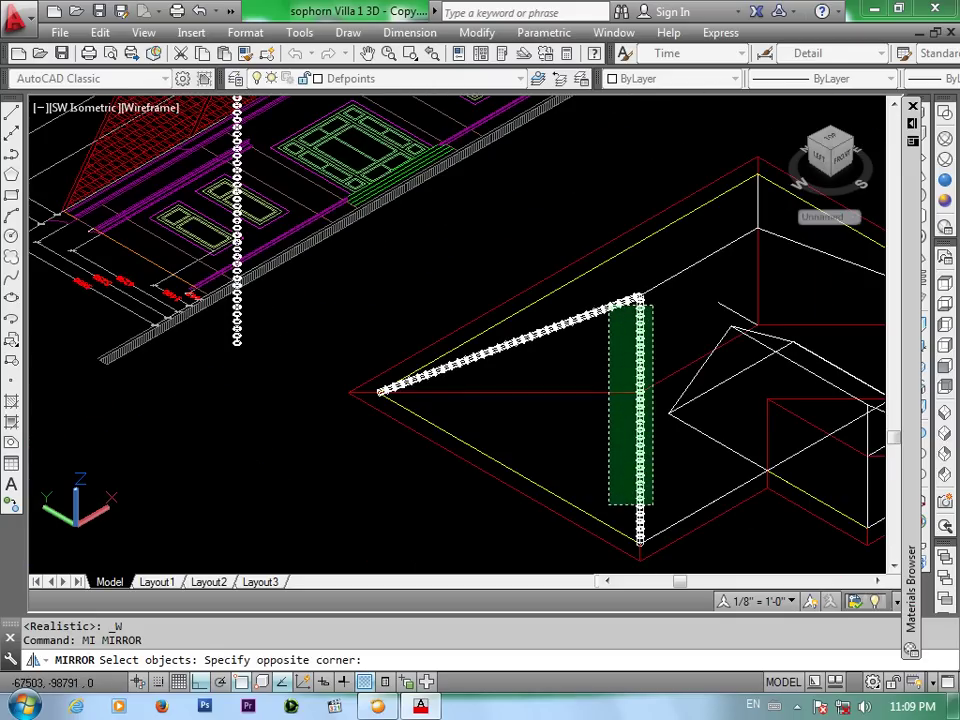
click(625, 545)
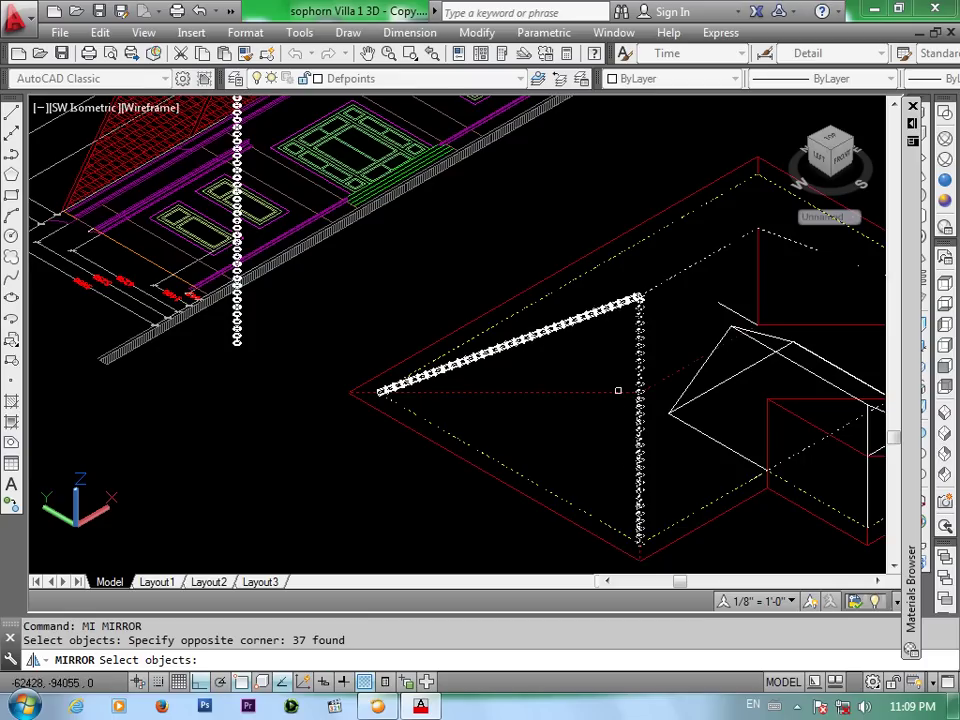
click(651, 273)
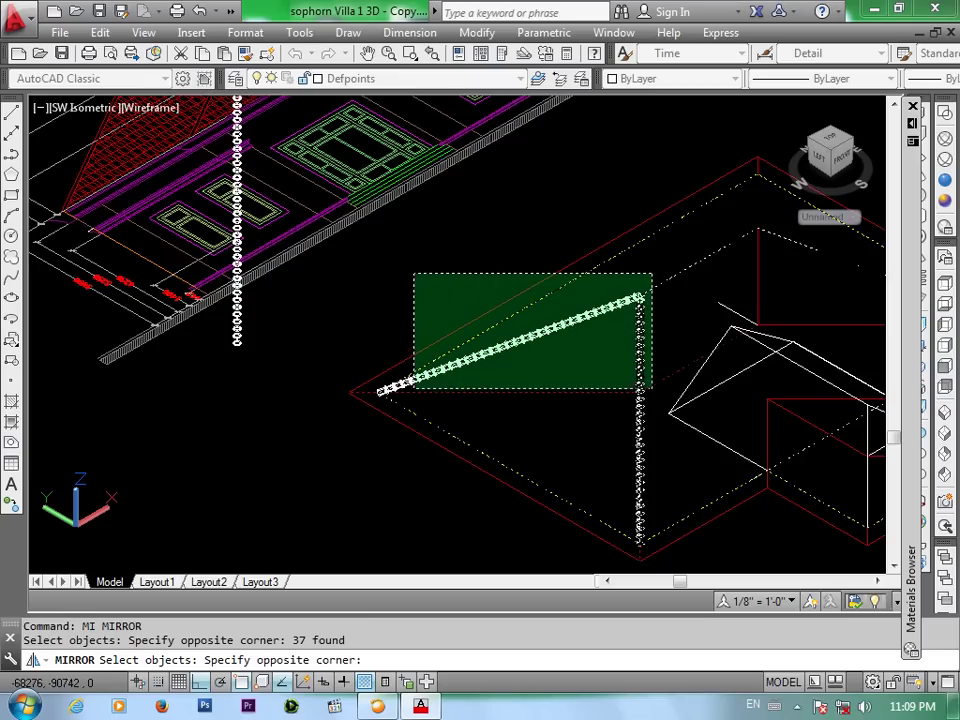
click(358, 424)
scroll(386, 411, up, 2)
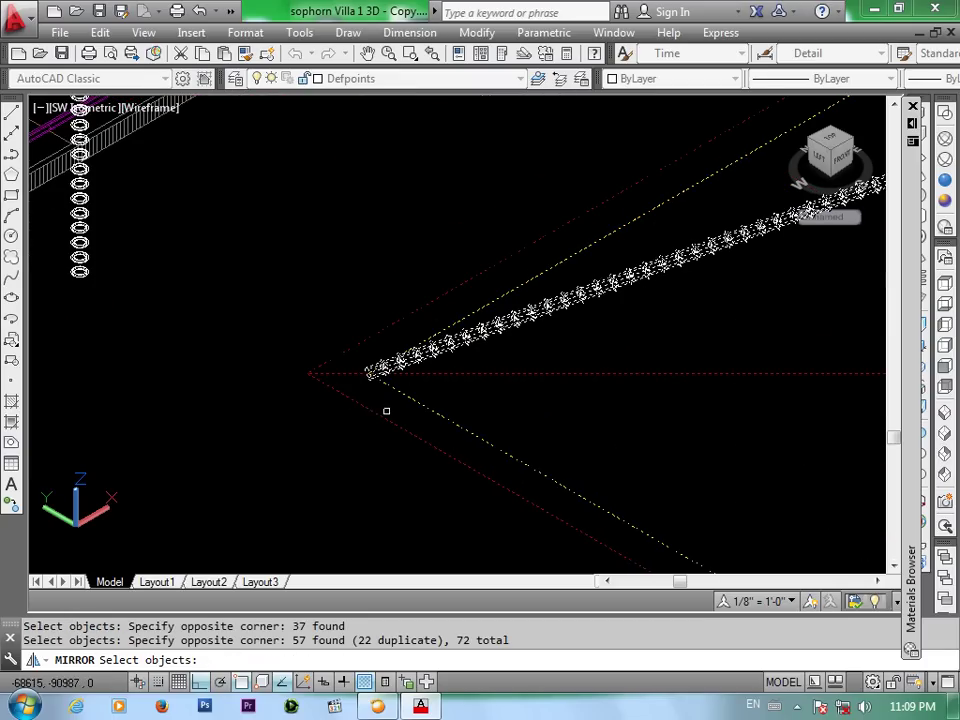
Remove the red and white roof edge lines from the selection
shift+click(326, 338)
shift+click(302, 416)
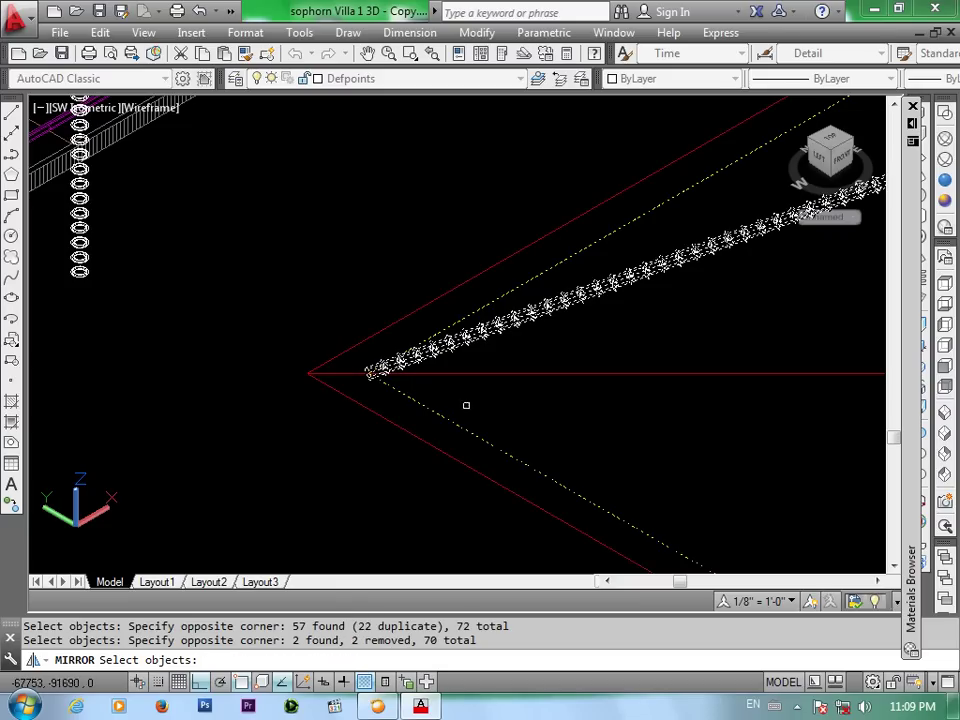
shift+click(474, 409)
shift+click(439, 444)
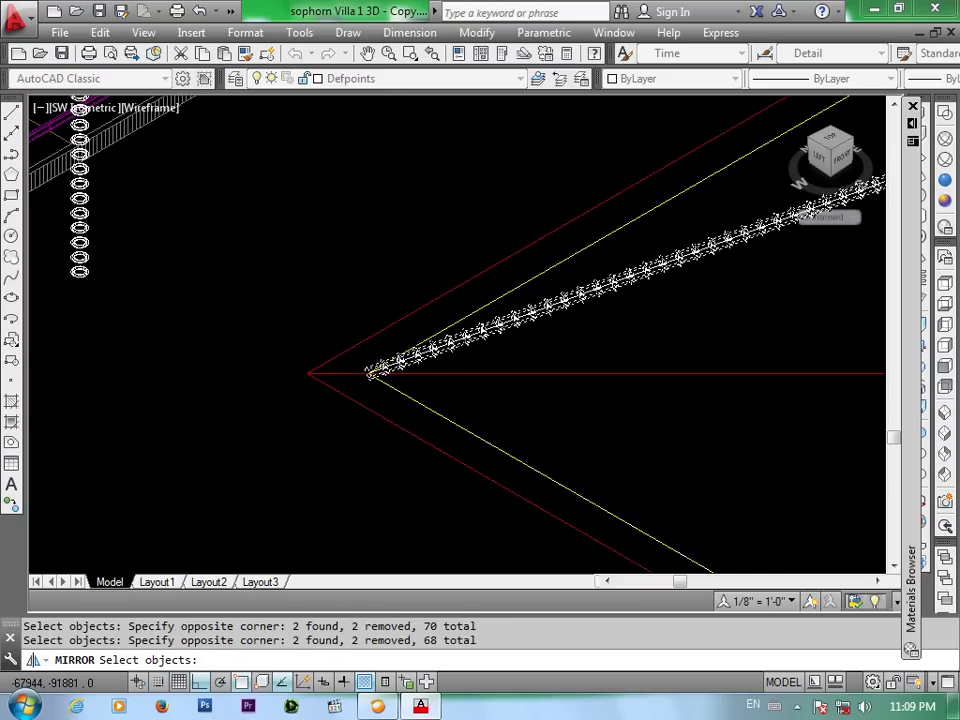
scroll(372, 372, down, 3)
scroll(424, 276, down, 2)
scroll(505, 374, up, 2)
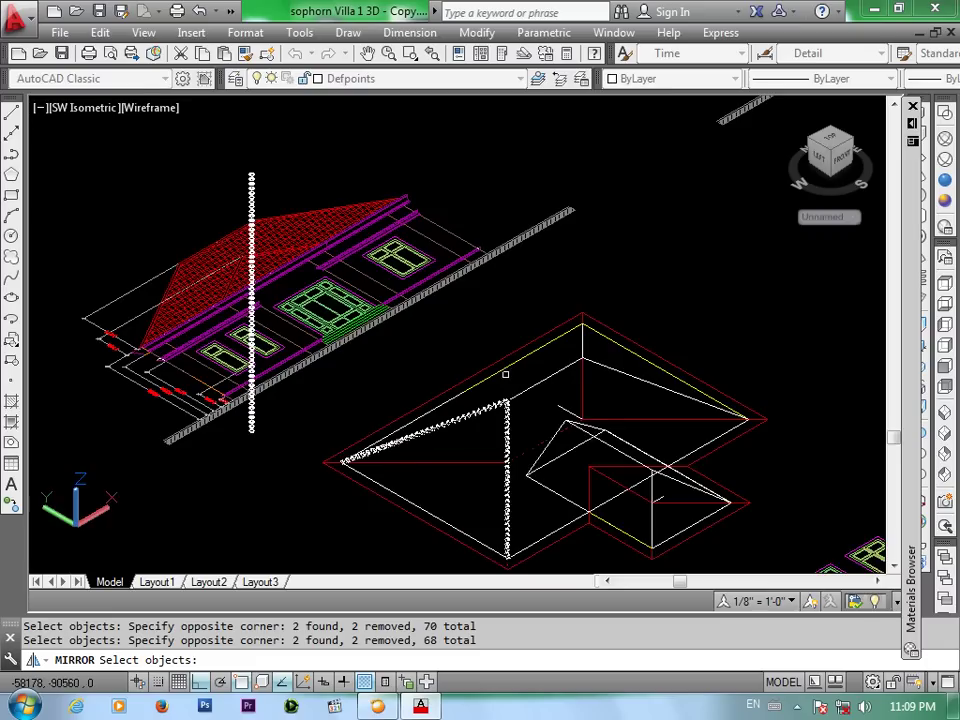
scroll(505, 374, up, 2)
scroll(505, 374, up, 1)
scroll(505, 374, up, 1)
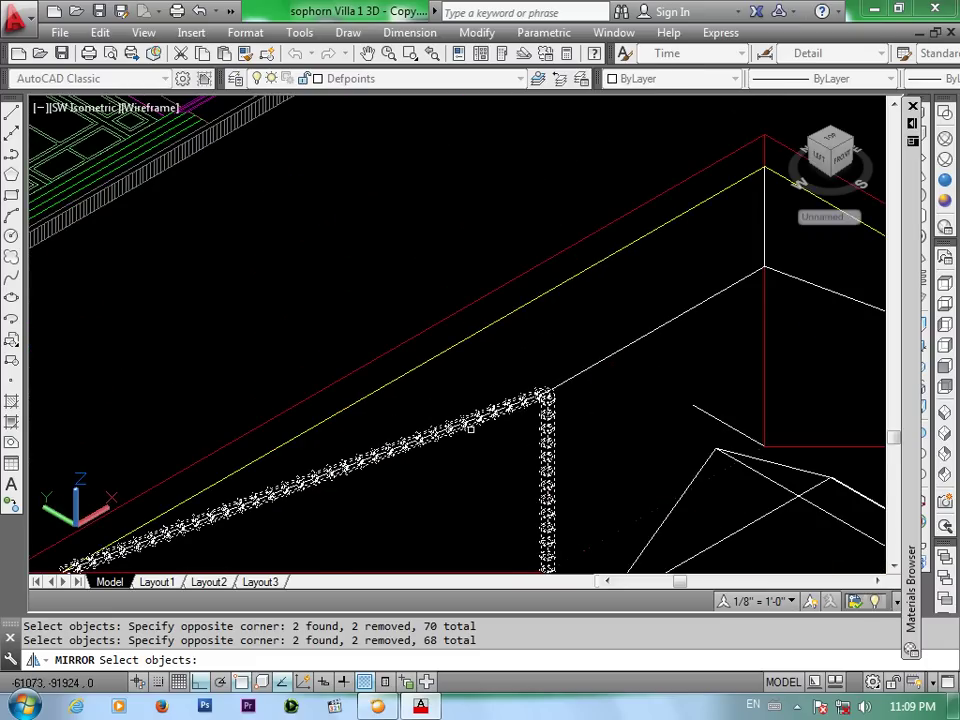
scroll(510, 374, down, 2)
scroll(516, 373, down, 1)
scroll(530, 431, up, 2)
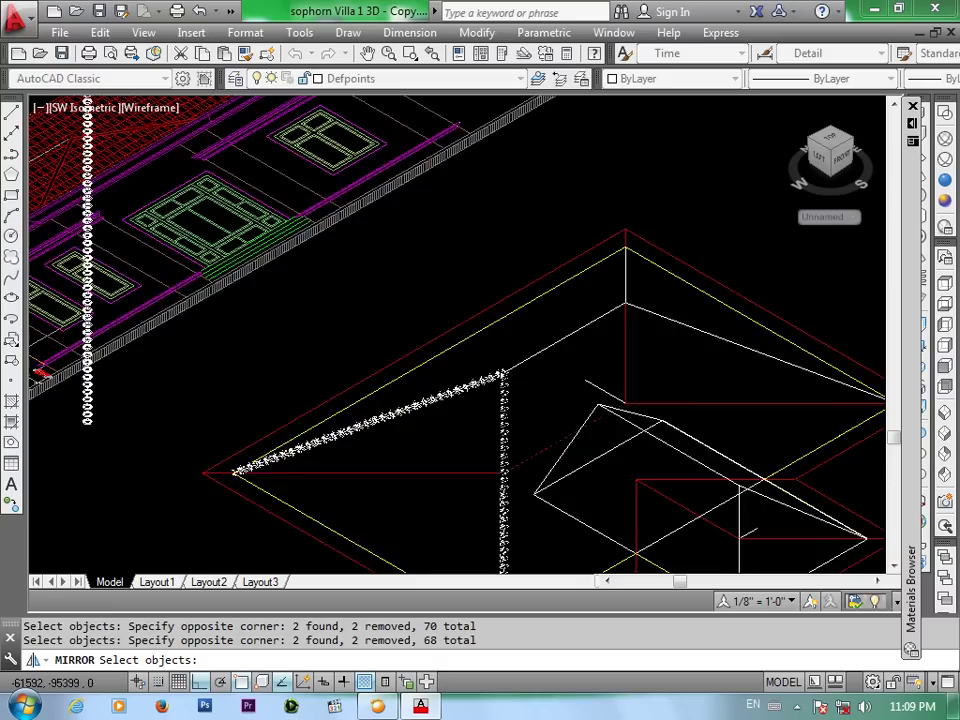
scroll(537, 448, up, 2)
Drop the leftover roof line and confirm the 67 ridge-cap objects for mirroring
click(540, 450)
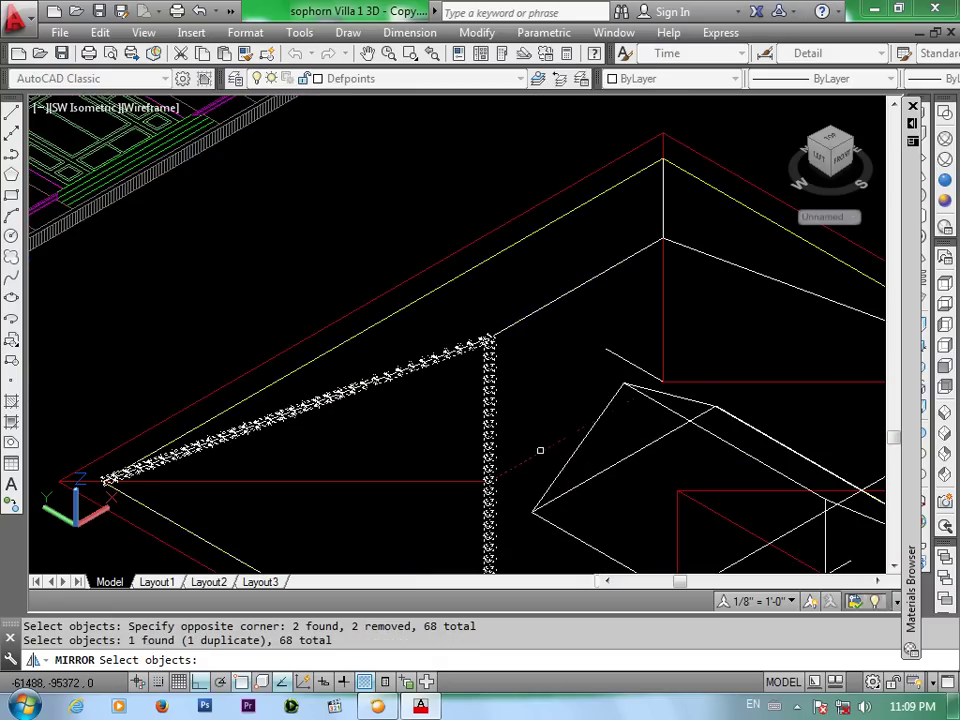
shift+click(540, 450)
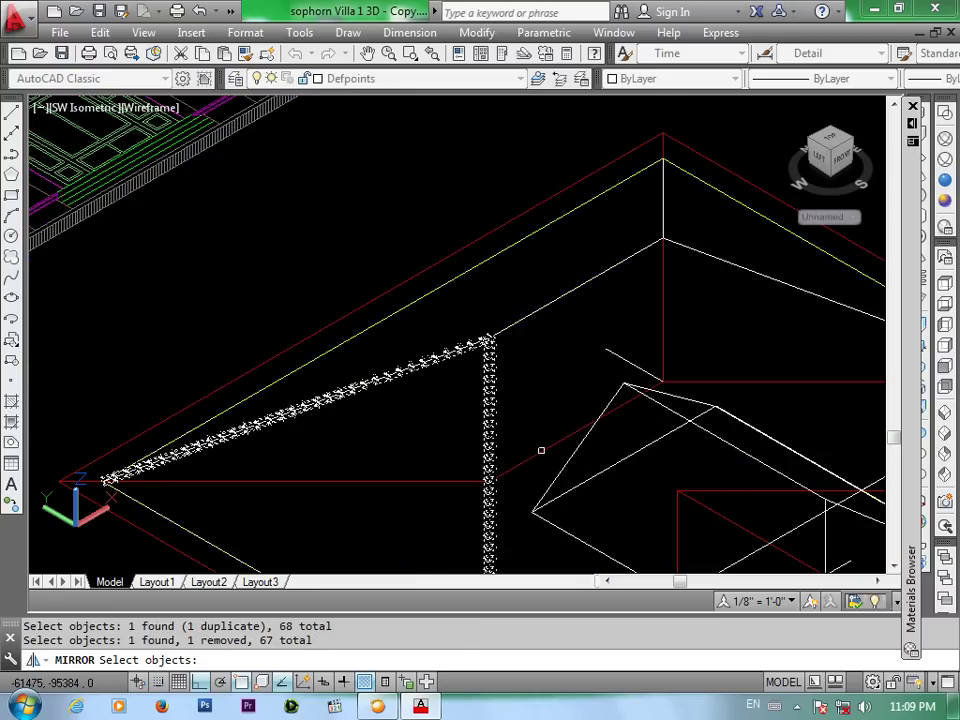
scroll(540, 450, down, 2)
scroll(517, 395, up, 2)
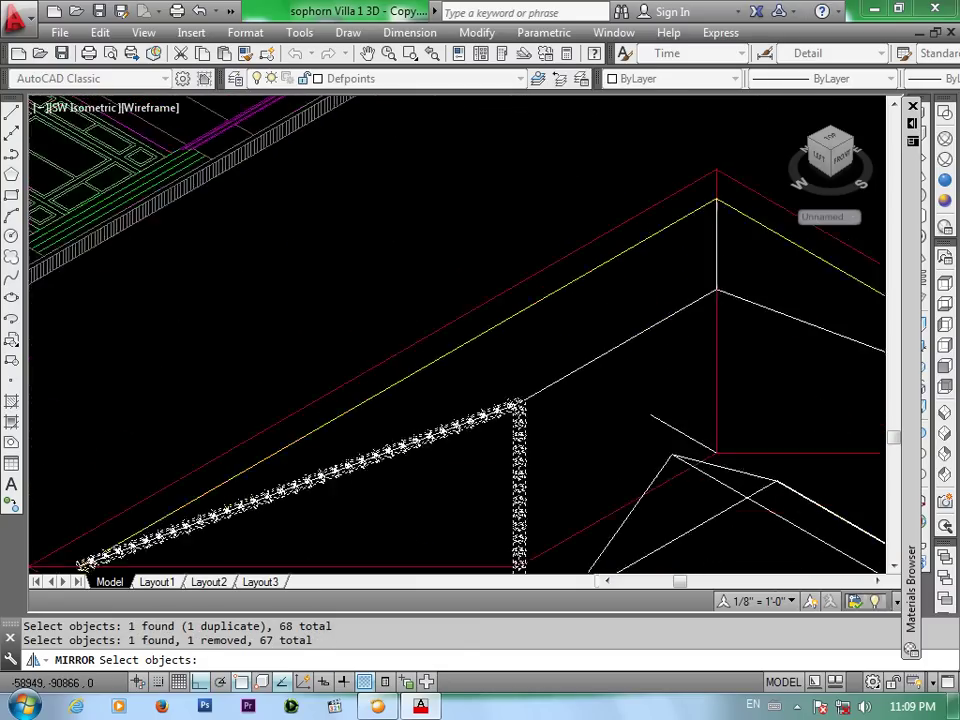
key(Return)
scroll(467, 319, down, 2)
scroll(458, 305, down, 2)
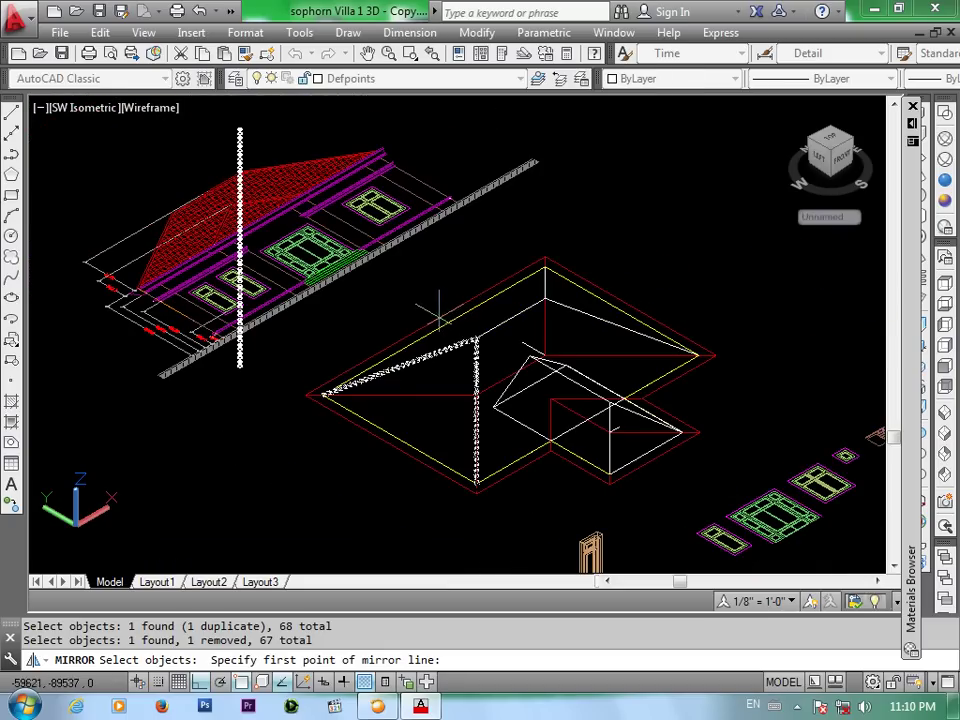
Set the mirror line's first point at the snapped roof apex corner
click(425, 326)
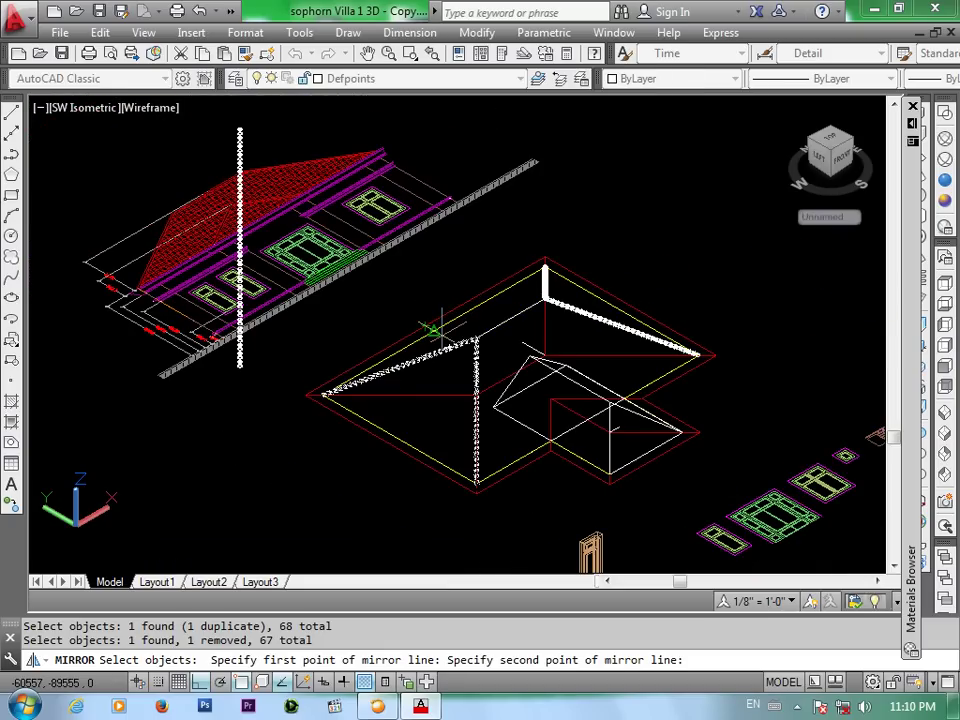
scroll(433, 330, up, 2)
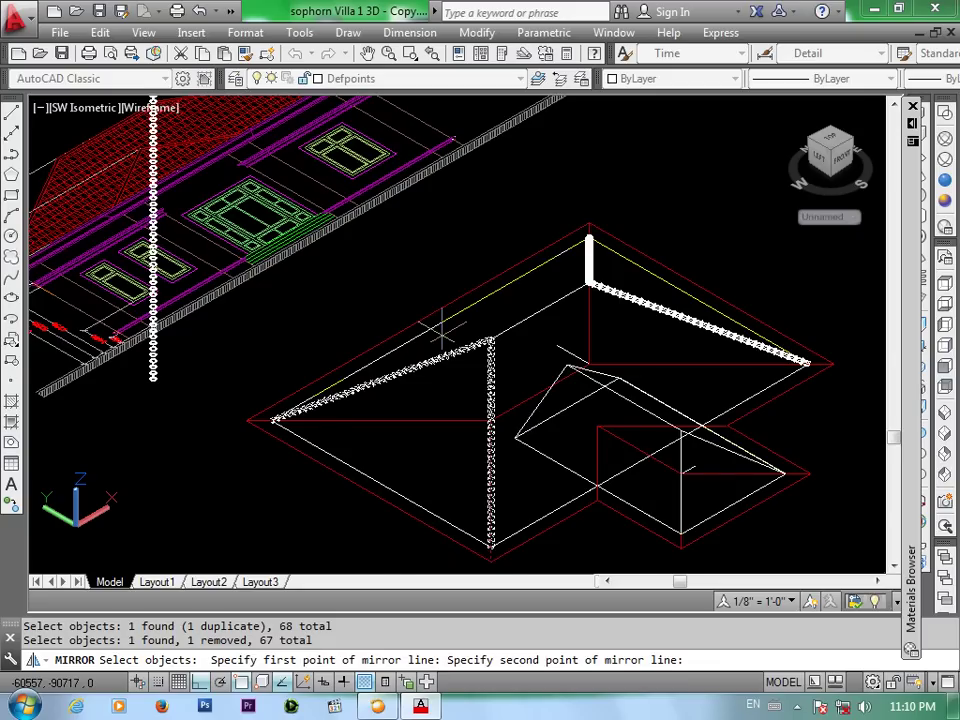
scroll(442, 330, up, 2)
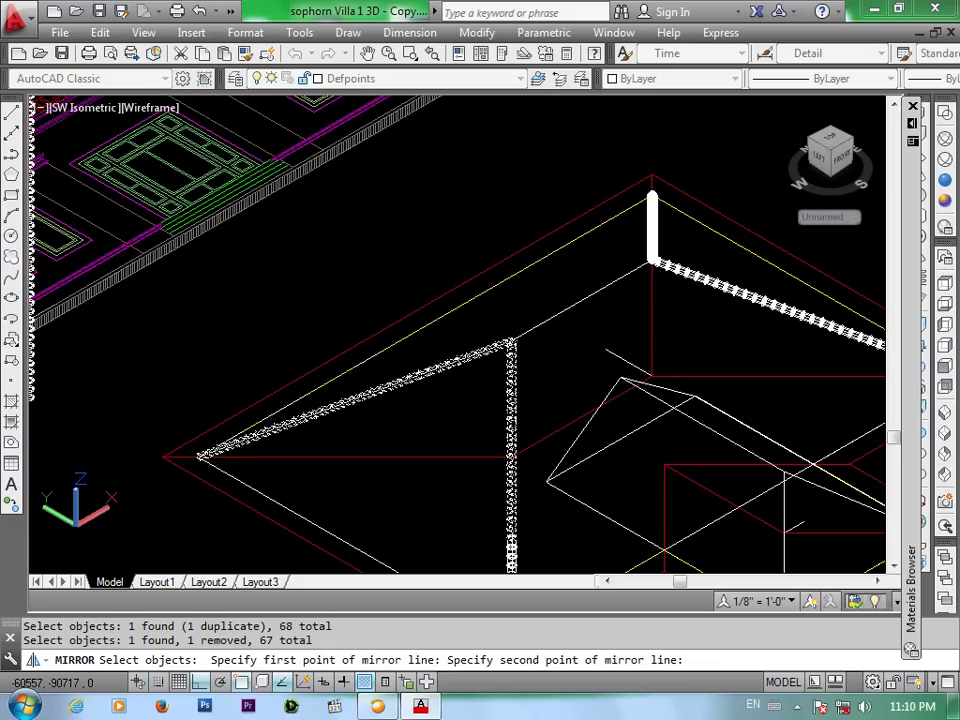
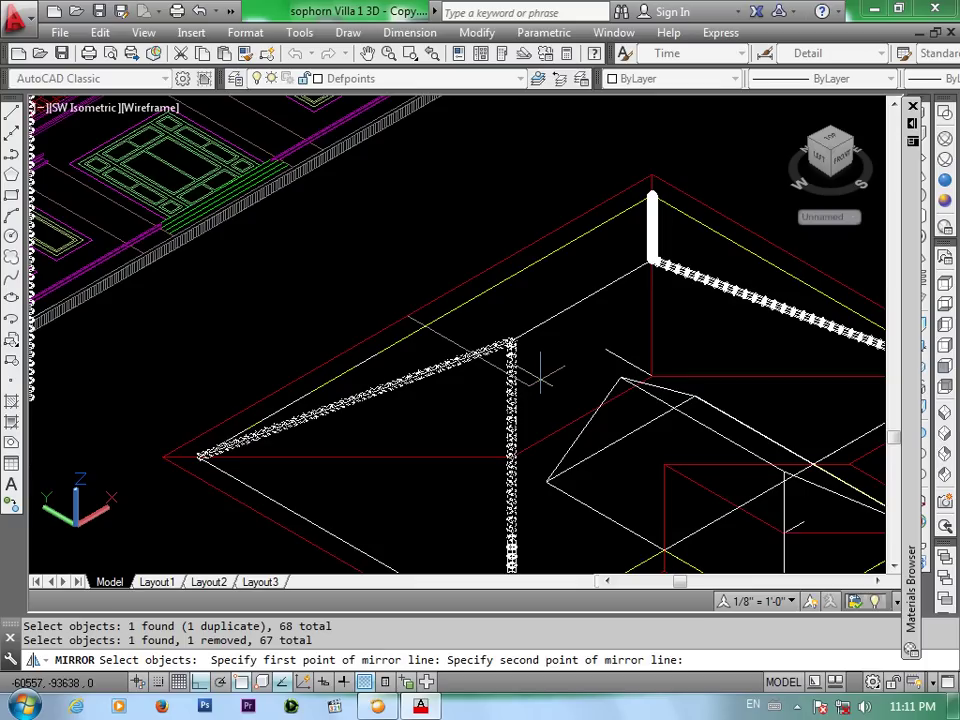
Mirror the ridge cap onto the opposite hip, keep the original, and apply Realistic visual style
click(540, 377)
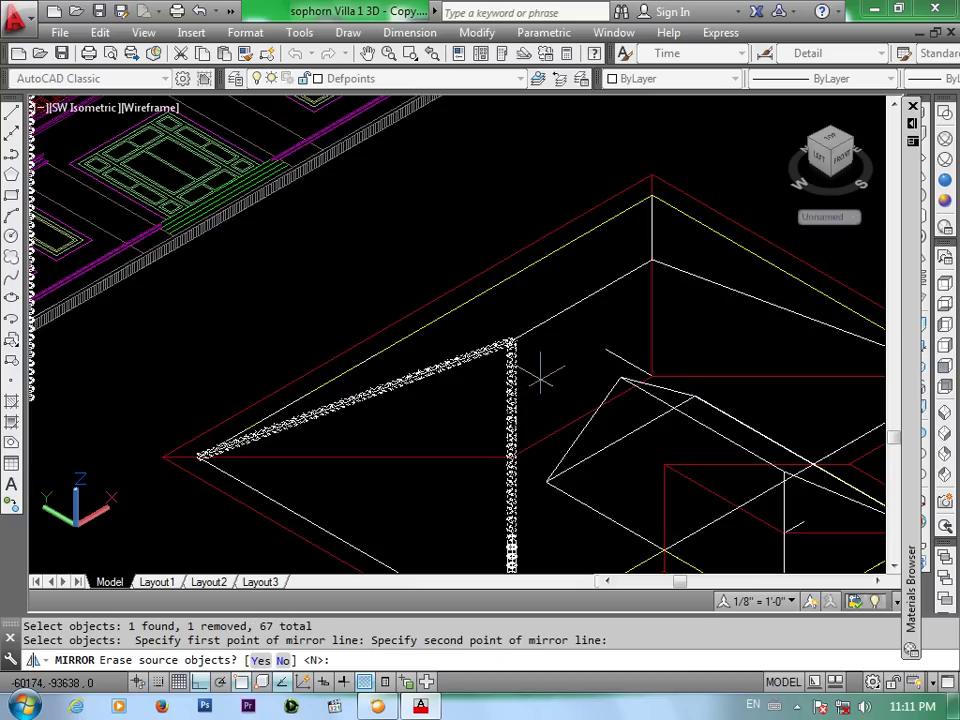
key(Return)
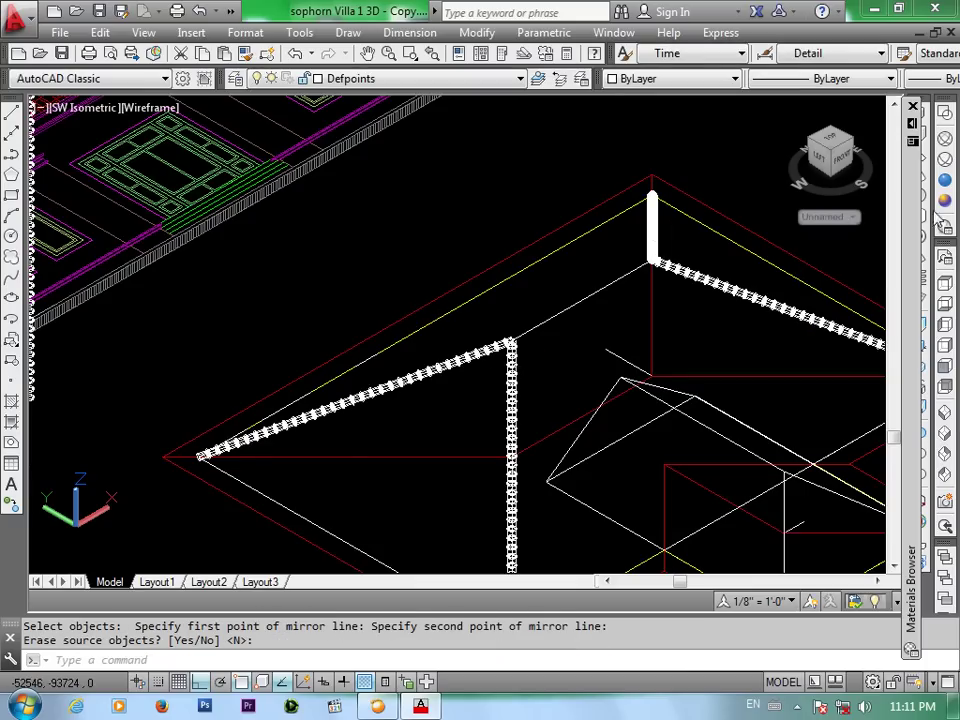
click(945, 181)
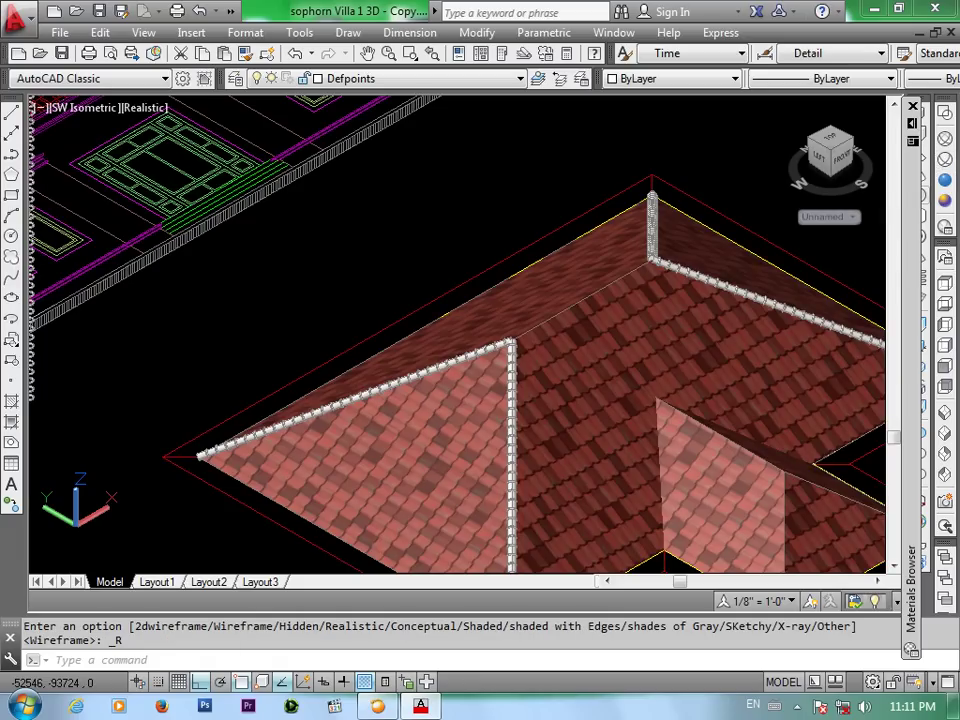
scroll(663, 240, up, 3)
scroll(660, 242, up, 2)
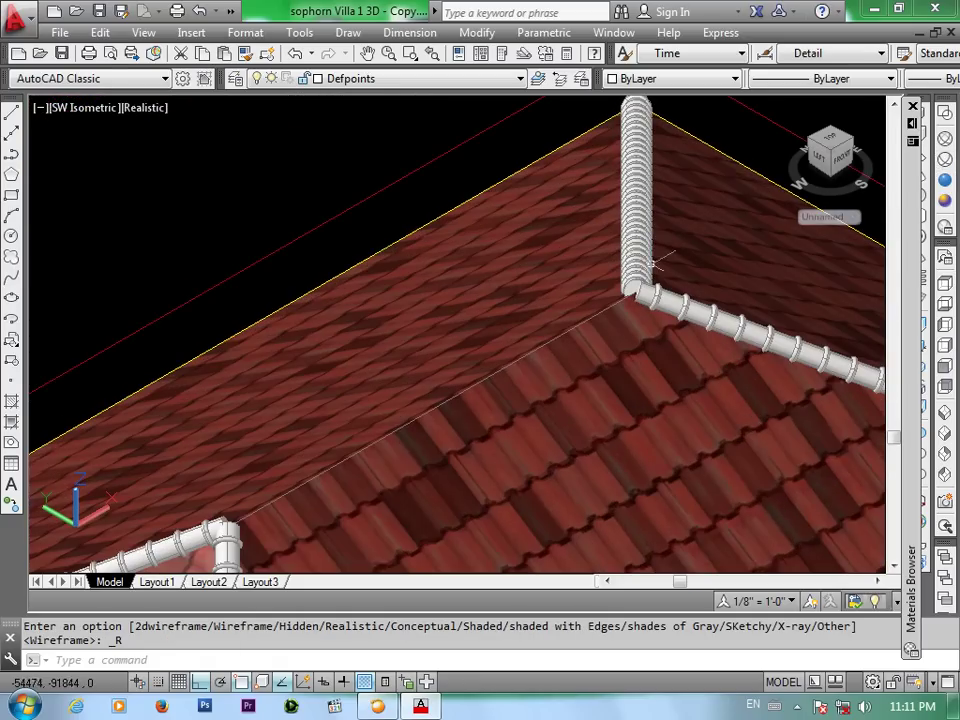
Browse the Materials Browser library of materials for the roof tiles
scroll(657, 263, down, 2)
scroll(657, 263, down, 2)
click(945, 432)
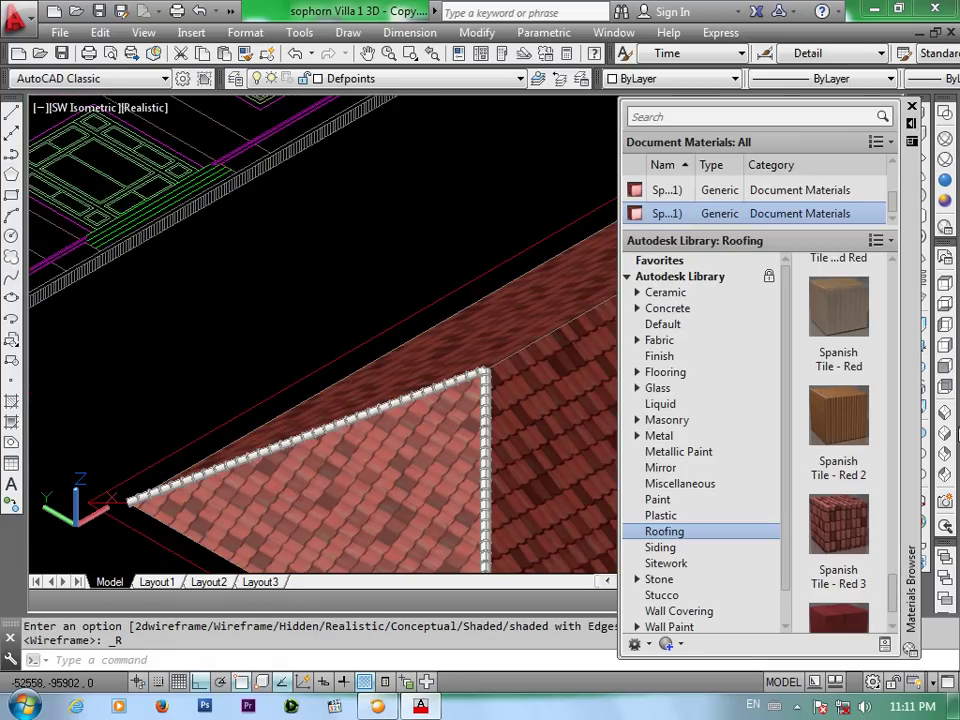
scroll(656, 370, down, 5)
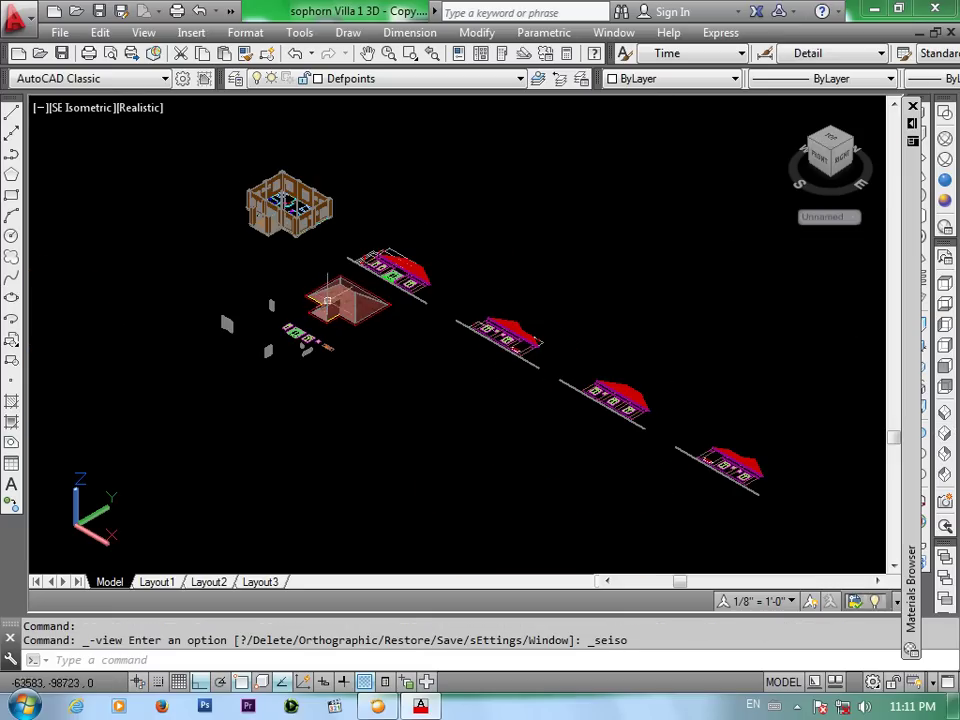
Zoom around the roof and switch the visual style to Wireframe
scroll(328, 289, up, 1)
scroll(328, 289, up, 2)
scroll(518, 327, up, 3)
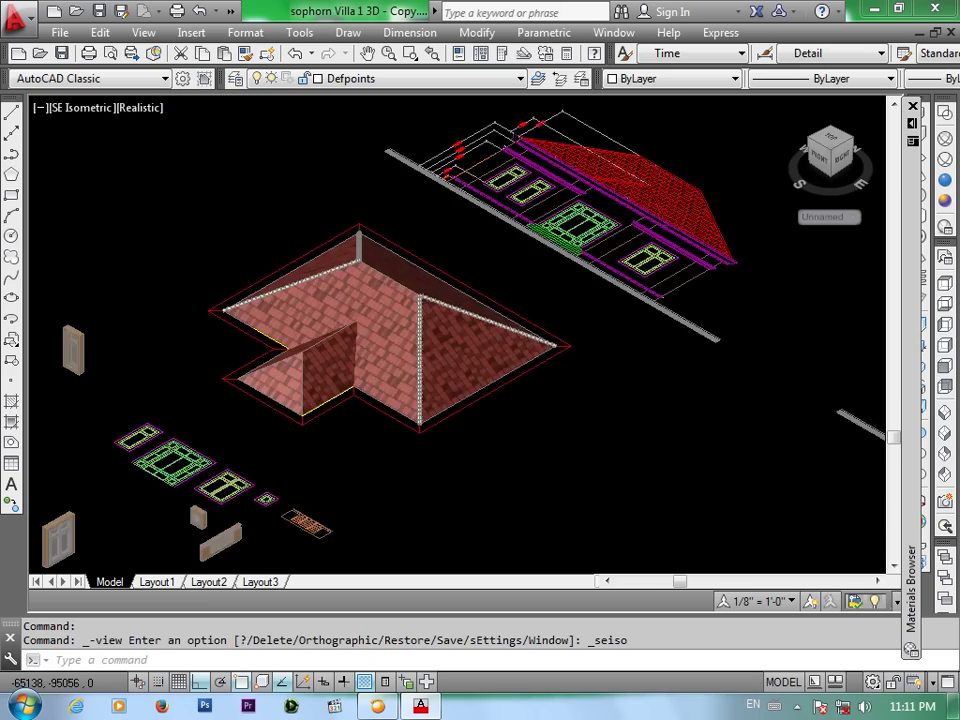
scroll(518, 327, up, 3)
scroll(518, 327, up, 3)
scroll(540, 299, up, 2)
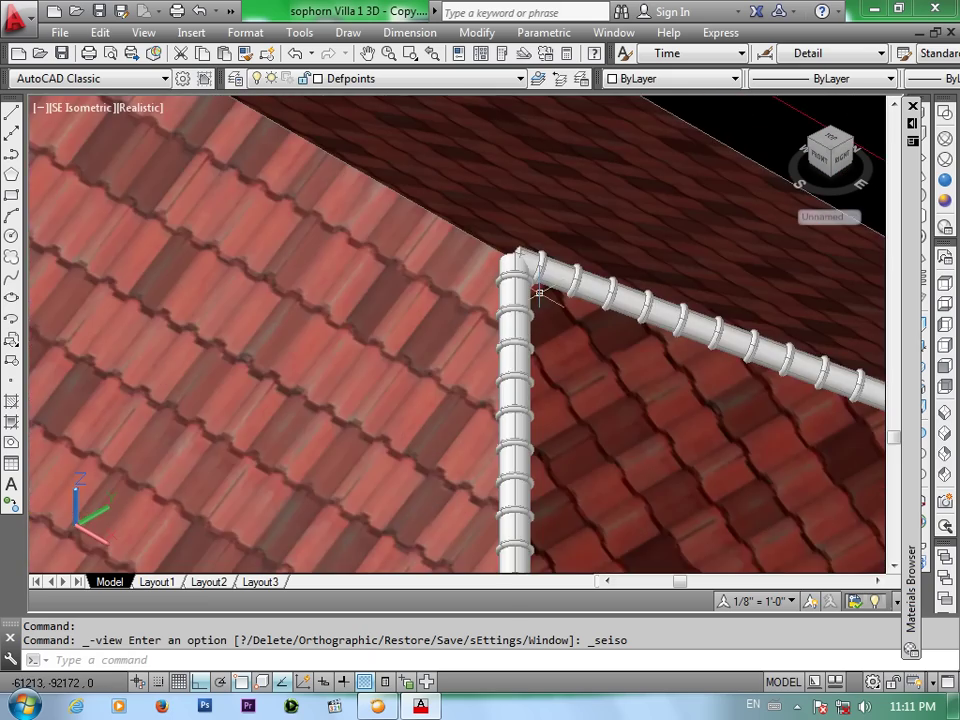
scroll(538, 293, down, 3)
scroll(491, 294, down, 3)
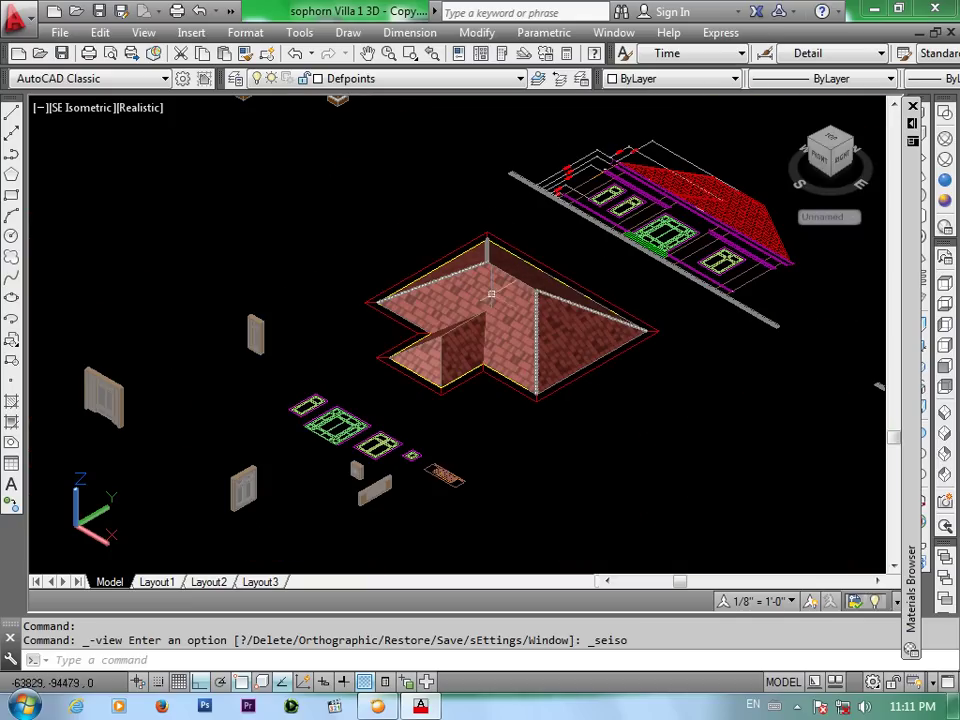
scroll(505, 298, down, 1)
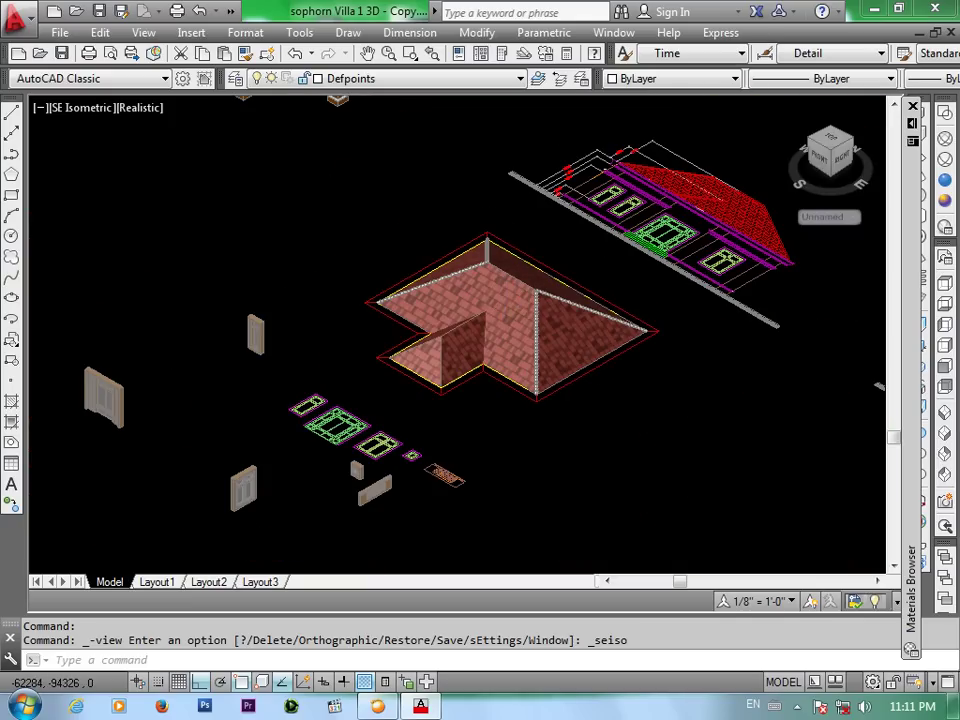
scroll(505, 298, down, 2)
scroll(505, 298, down, 2)
scroll(505, 300, down, 1)
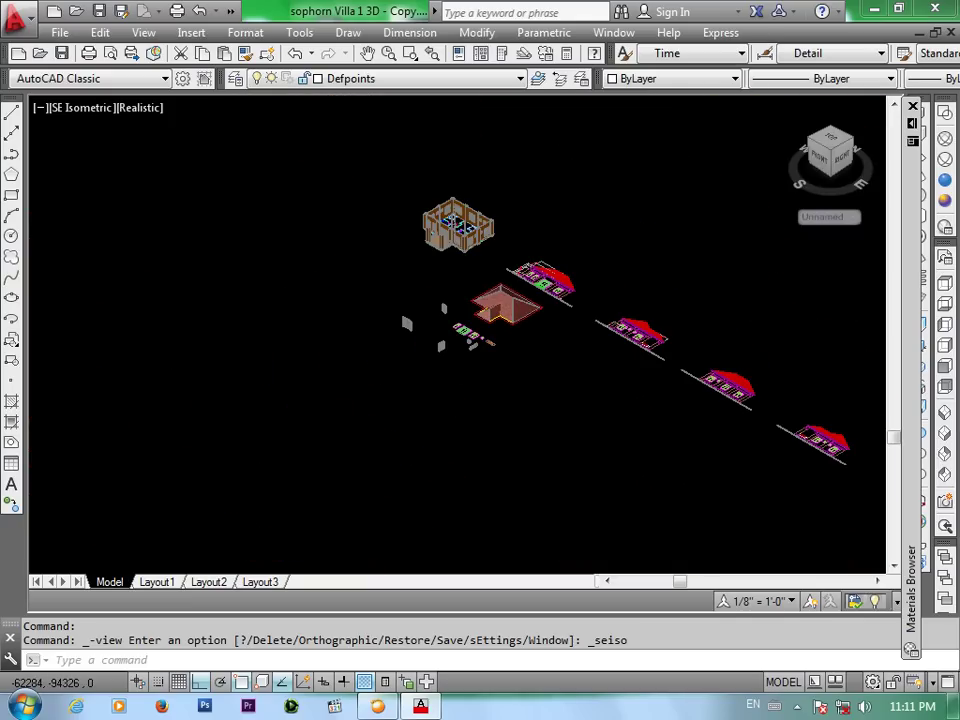
scroll(505, 300, down, 2)
scroll(505, 300, down, 2)
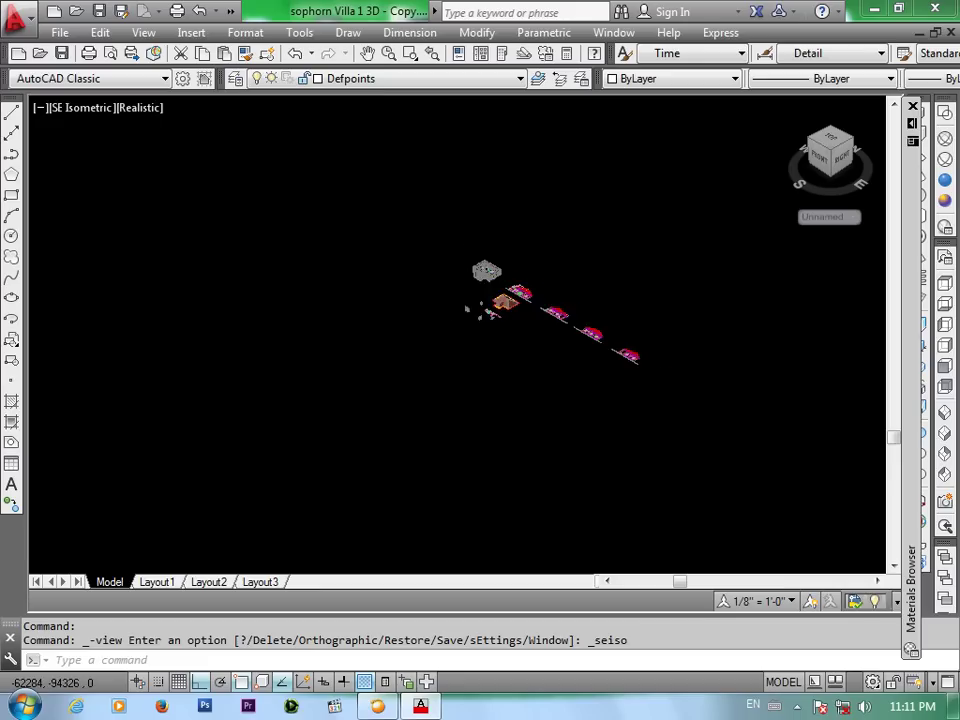
scroll(503, 299, up, 1)
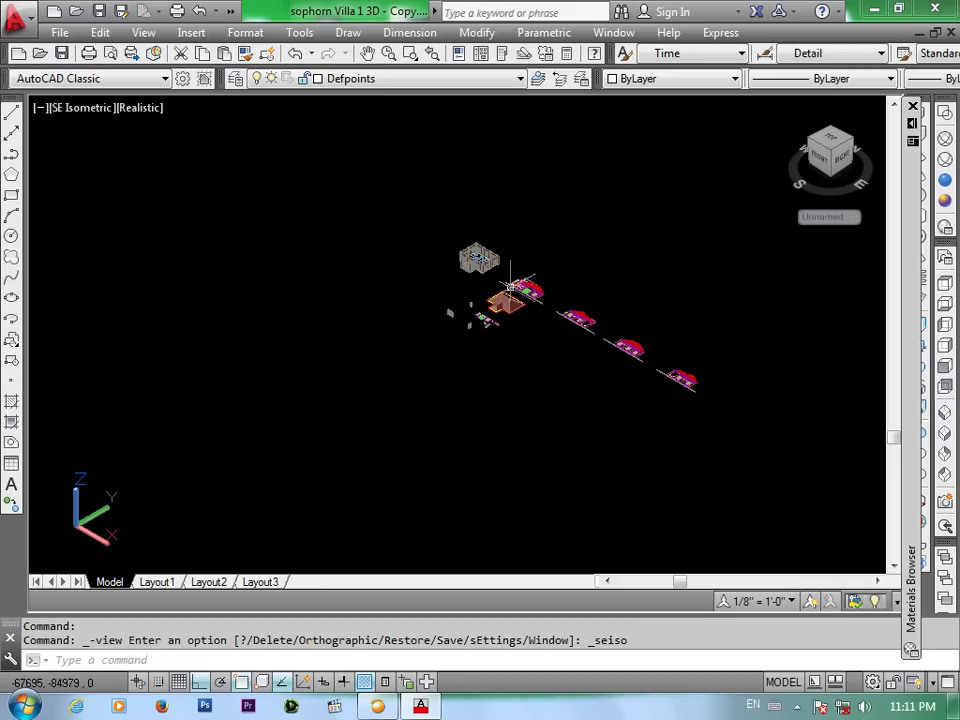
click(944, 148)
View the wireframe model from the NE Isometric direction
scroll(561, 246, up, 2)
scroll(561, 246, up, 2)
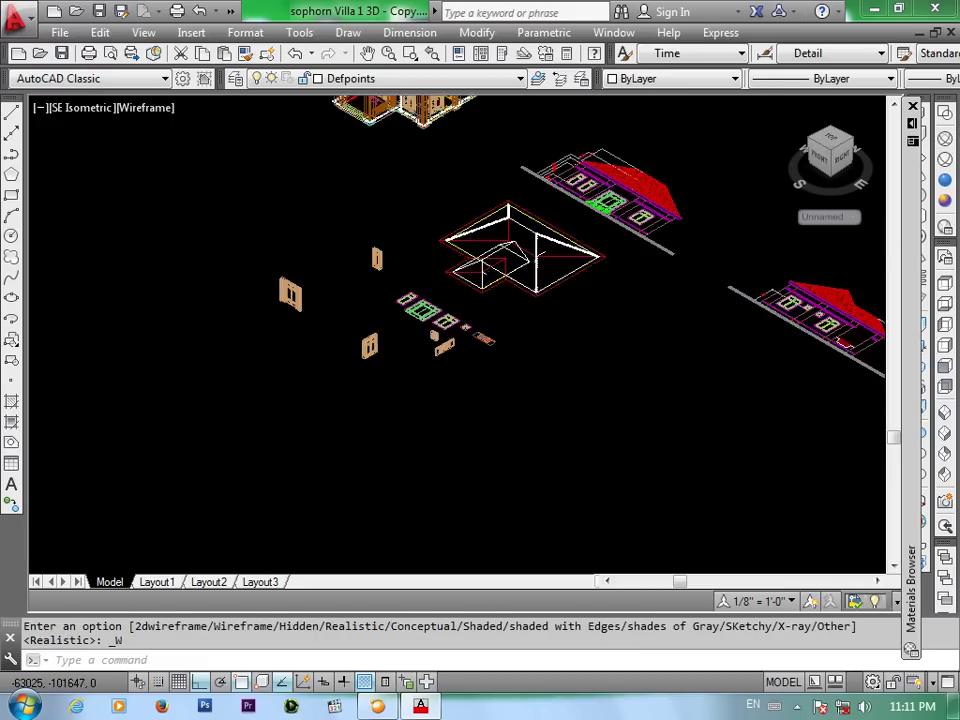
scroll(561, 246, up, 1)
scroll(606, 317, down, 2)
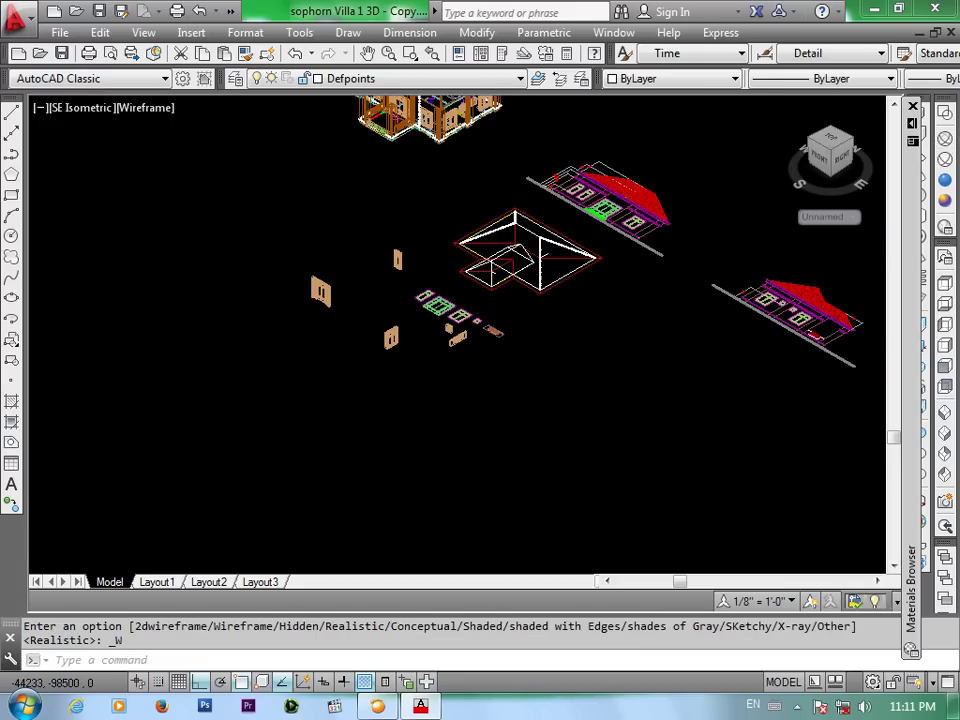
scroll(656, 337, down, 3)
scroll(656, 337, up, 3)
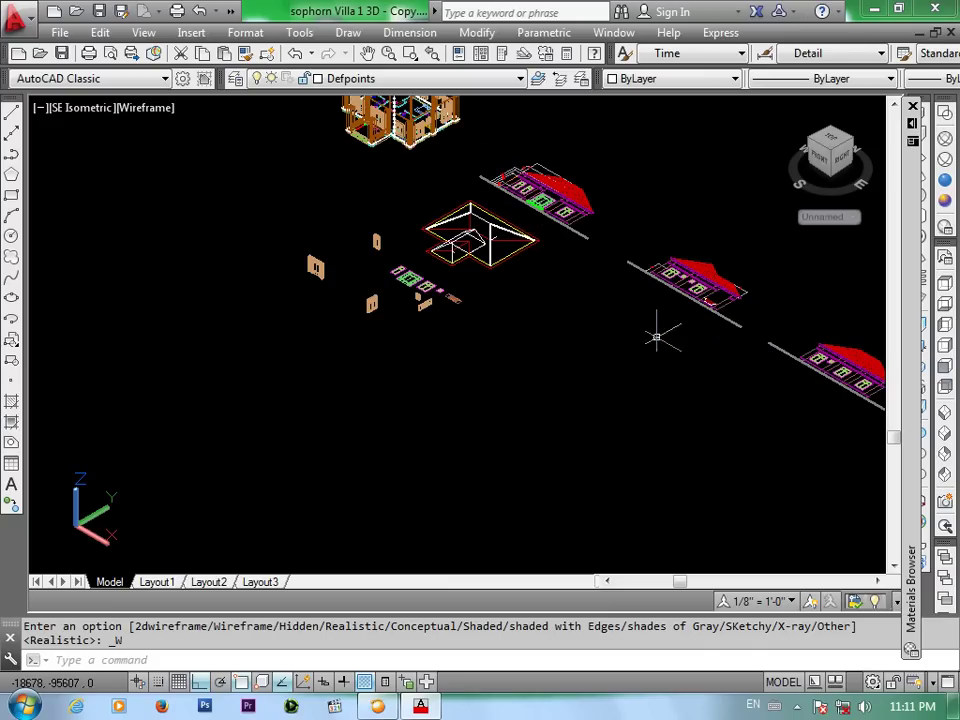
scroll(561, 390, down, 2)
scroll(563, 388, up, 2)
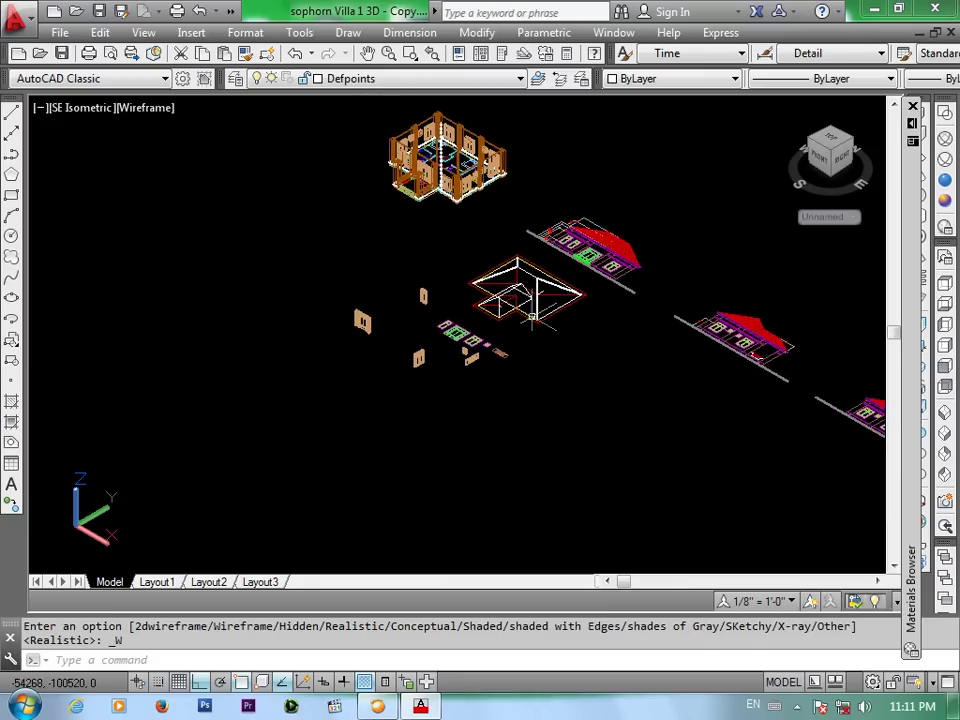
click(938, 446)
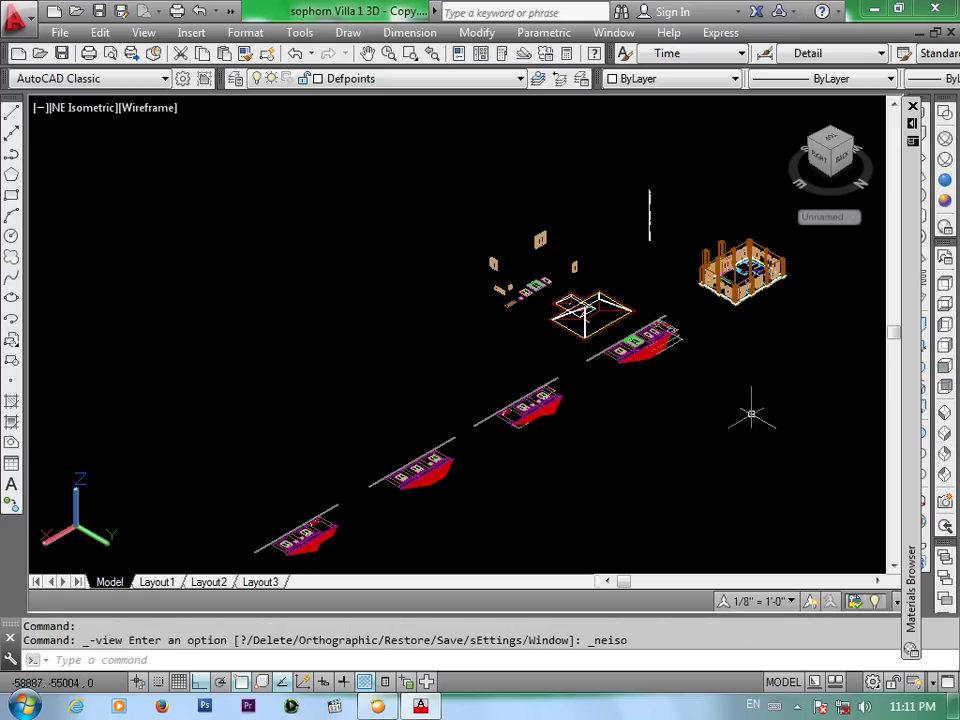
Start a 3D polyline at the lower-left ridge-cap end of the eave
scroll(557, 300, up, 1)
scroll(575, 306, up, 6)
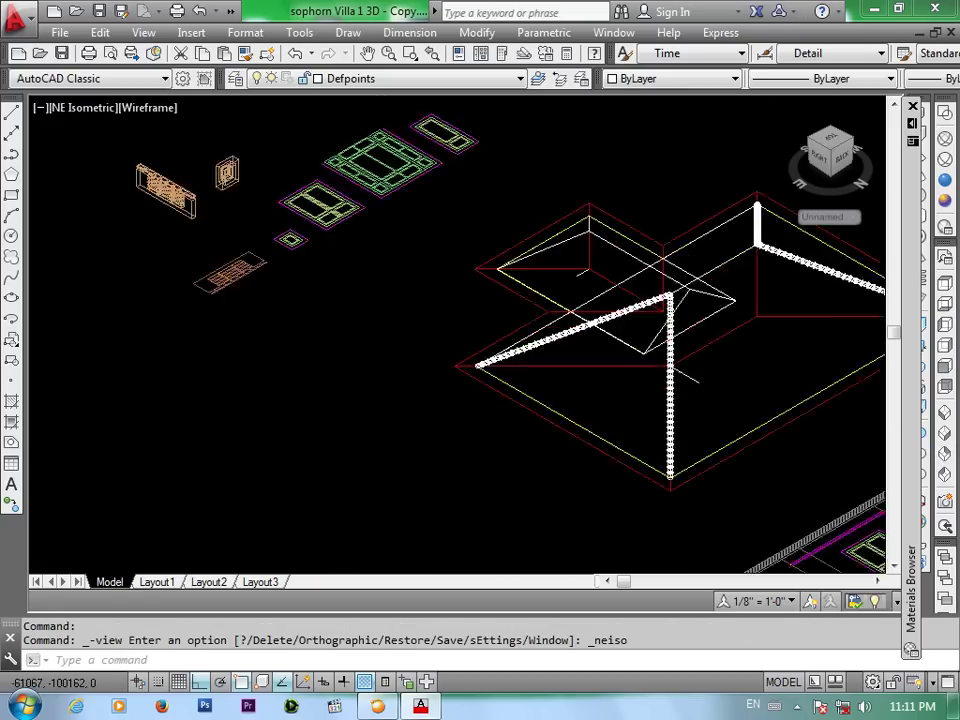
scroll(645, 285, up, 2)
middle_drag(780, 300, 557, 339)
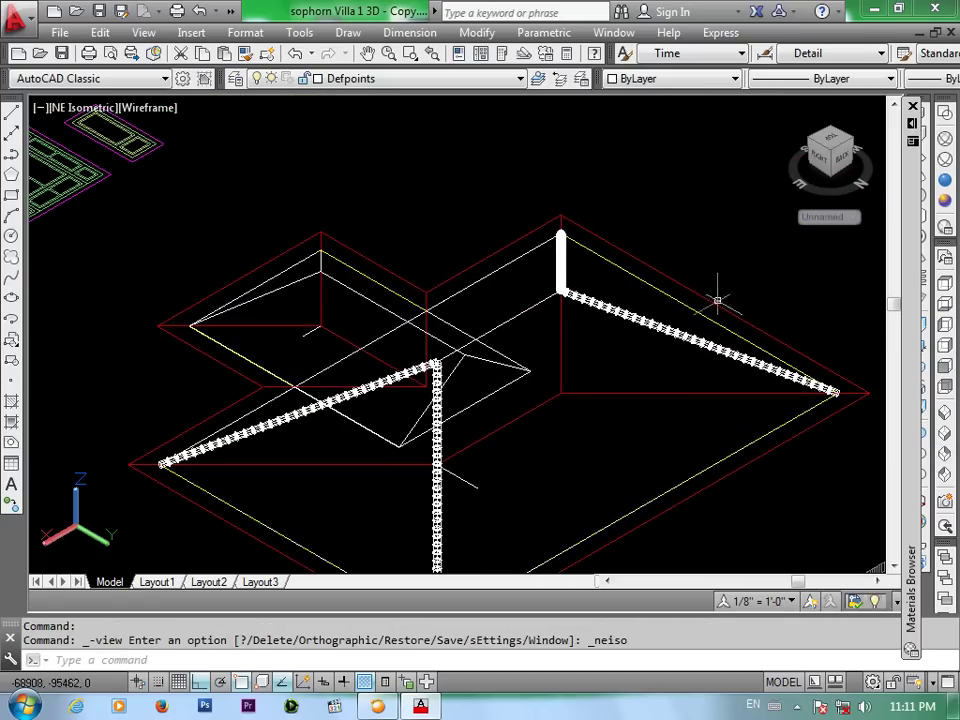
scroll(560, 300, up, 2)
scroll(512, 315, up, 3)
scroll(486, 328, up, 2)
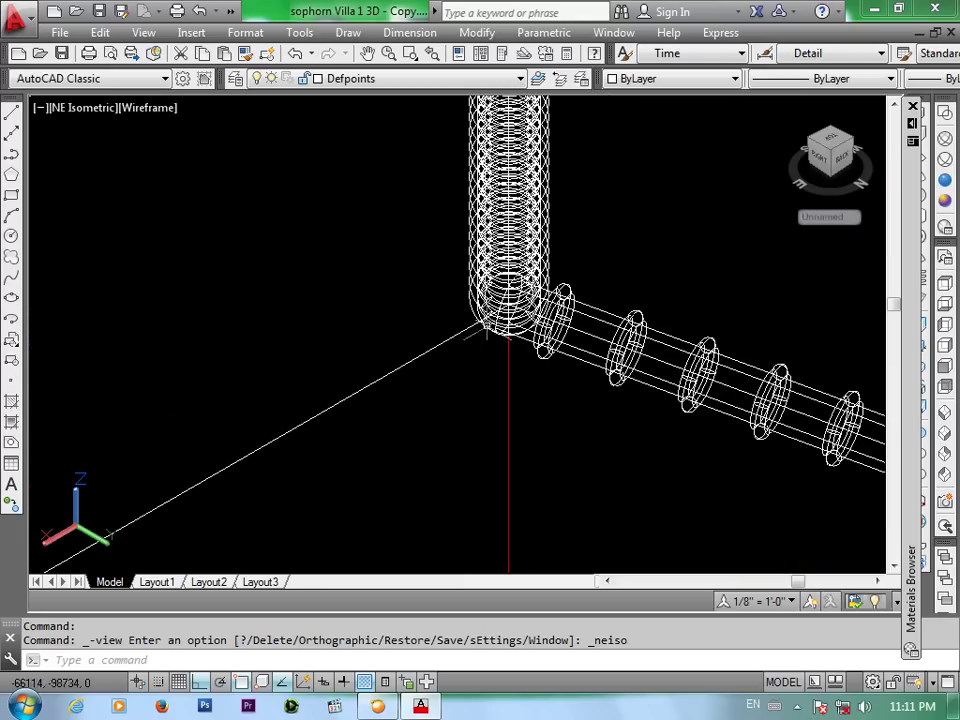
scroll(464, 364, down, 2)
scroll(454, 386, down, 3)
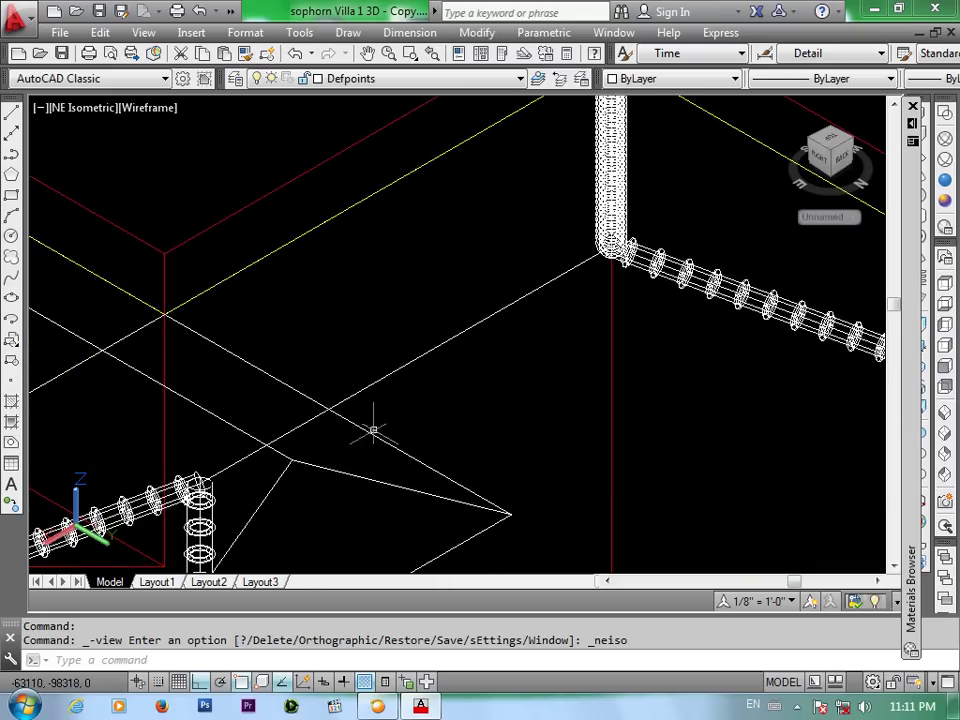
text(3p)
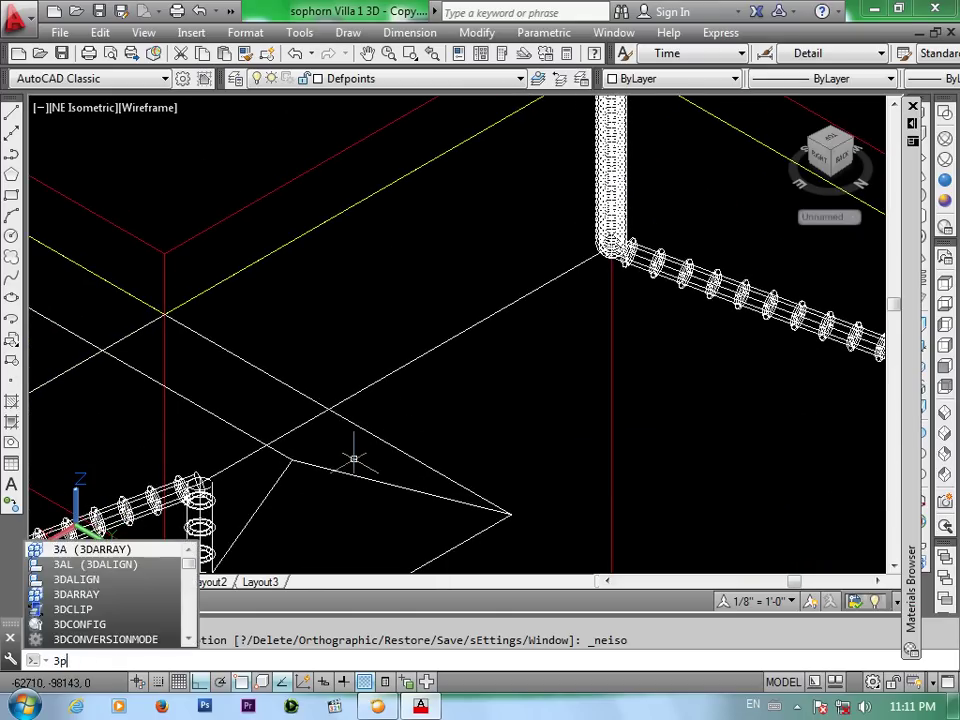
key(Return)
scroll(250, 470, up, 2)
scroll(205, 483, up, 2)
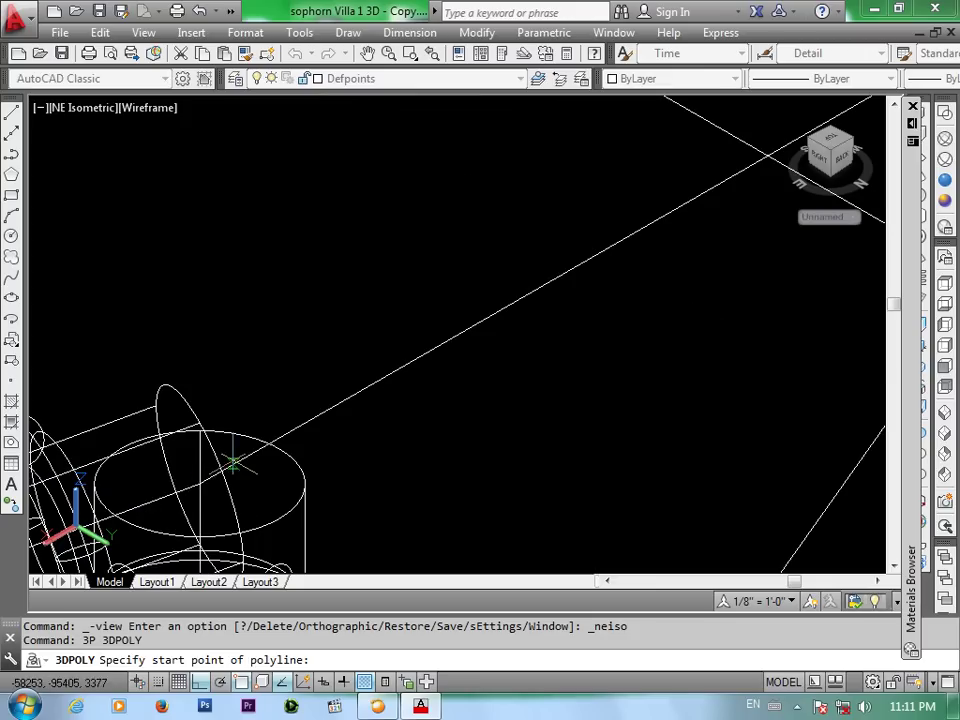
click(199, 484)
End the 3D polyline at the upper ridge post and finish it
scroll(199, 484, down, 2)
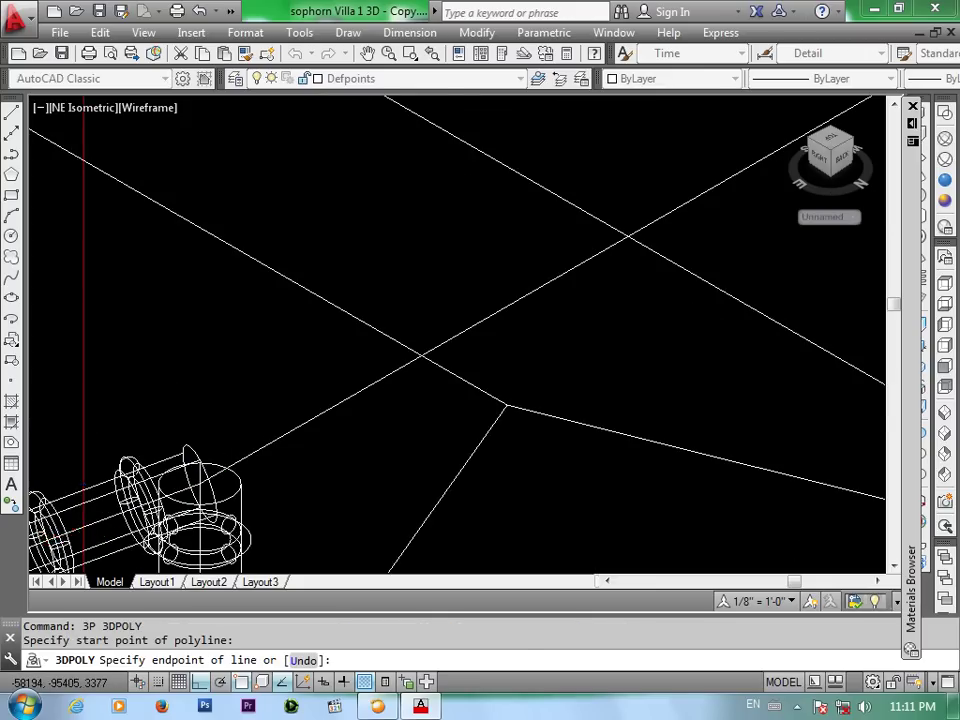
scroll(240, 460, down, 2)
scroll(320, 420, up, 3)
scroll(390, 400, up, 1)
scroll(413, 400, up, 2)
scroll(336, 390, up, 1)
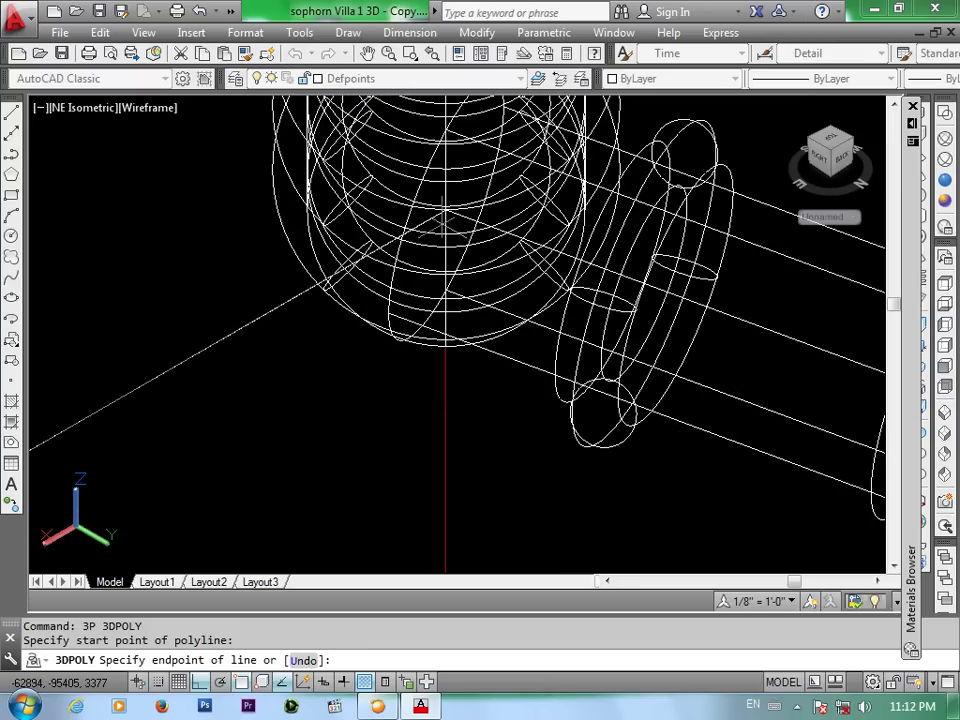
click(446, 209)
key(Return)
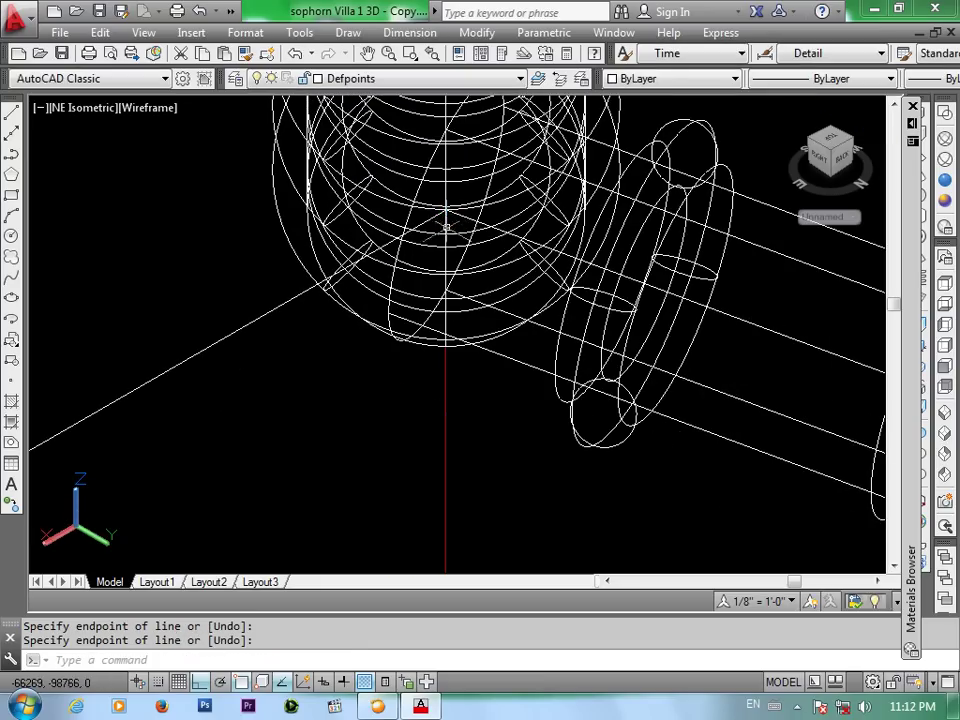
scroll(446, 214, down, 3)
scroll(440, 250, down, 2)
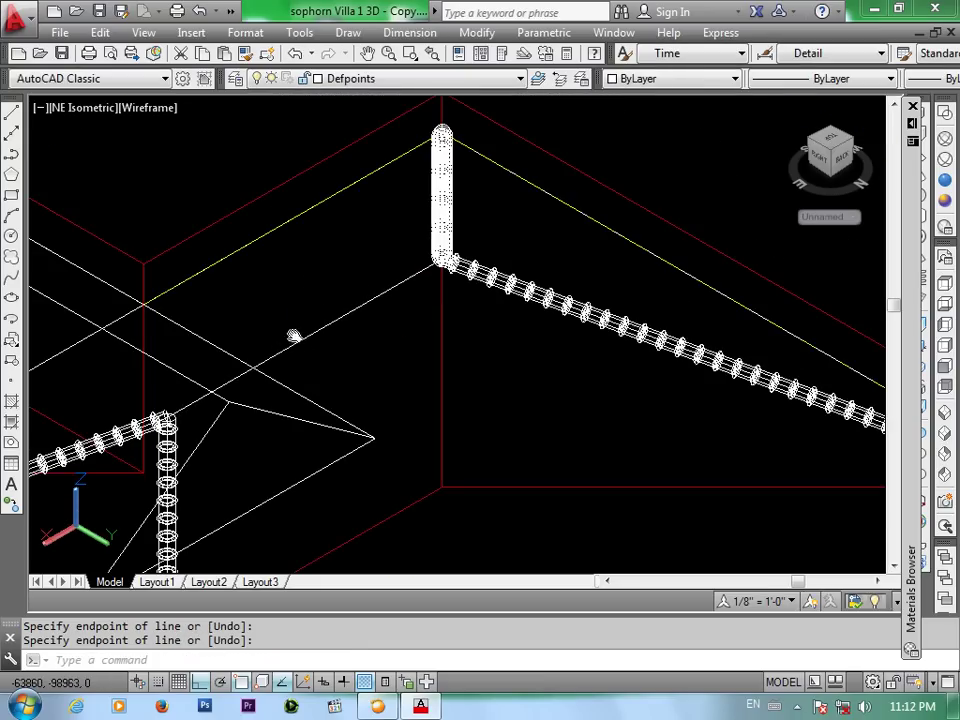
middle_drag(294, 336, 371, 310)
text(c)
Draw a circle of radius 100 centred on the roof edge
key(Return)
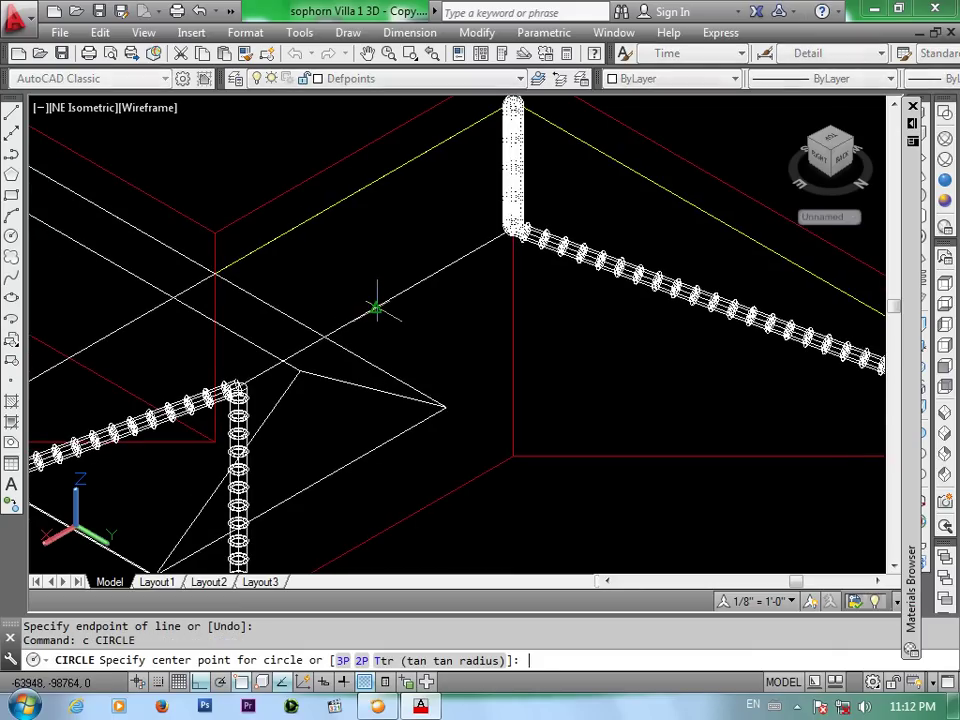
click(377, 307)
text(100)
key(Return)
scroll(400, 315, up, 5)
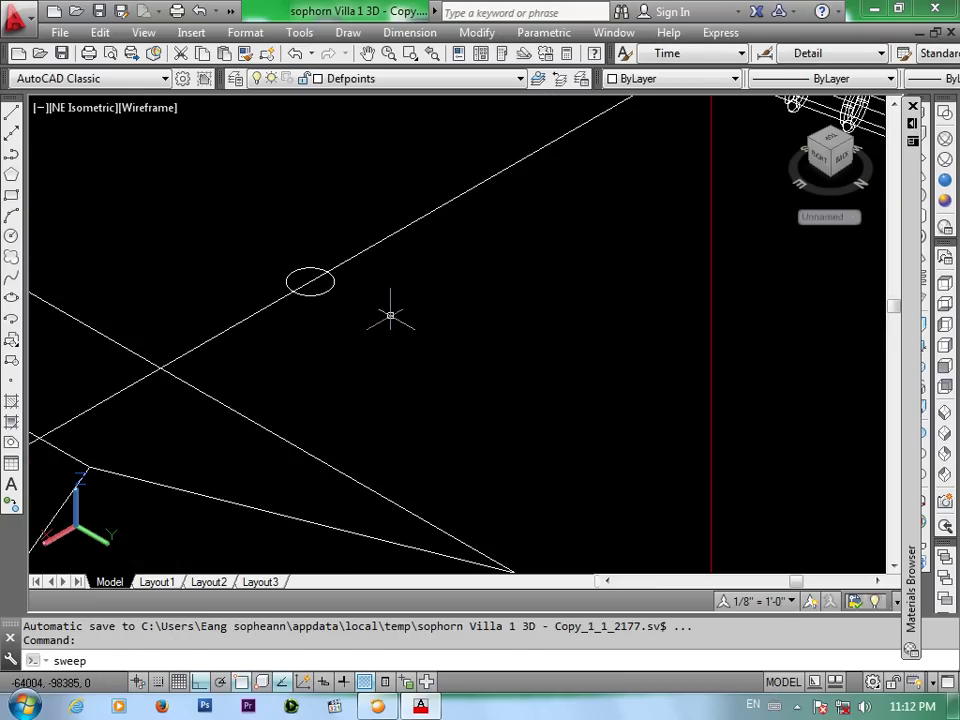
Sweep the circle profile along the 3D polyline to form a solid tube
key(Return)
click(330, 290)
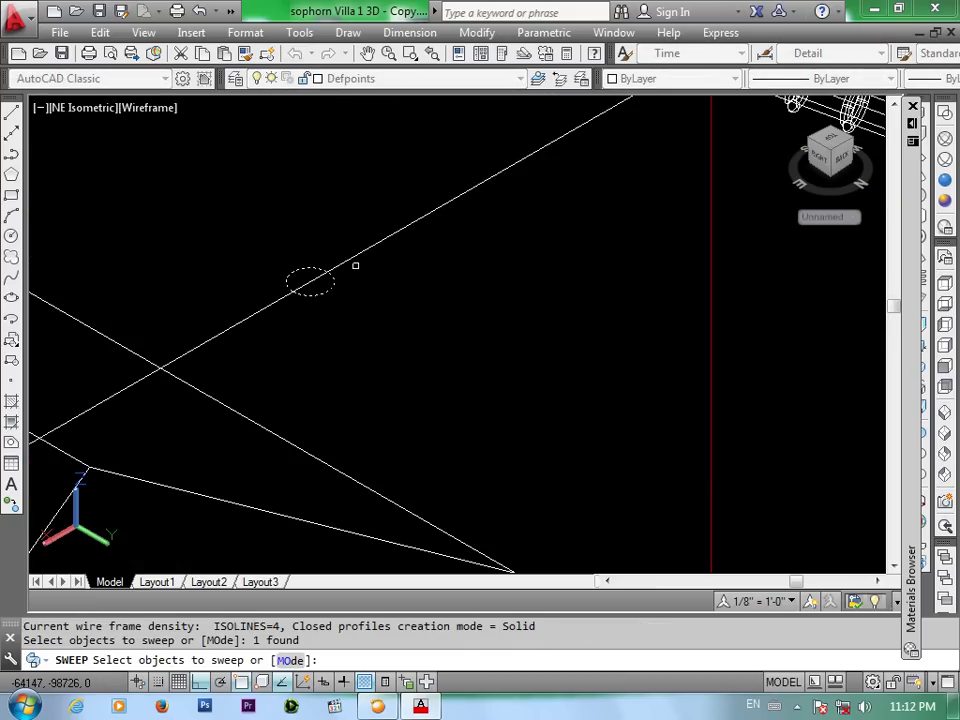
key(Return)
scroll(370, 268, down, 2)
scroll(405, 295, down, 2)
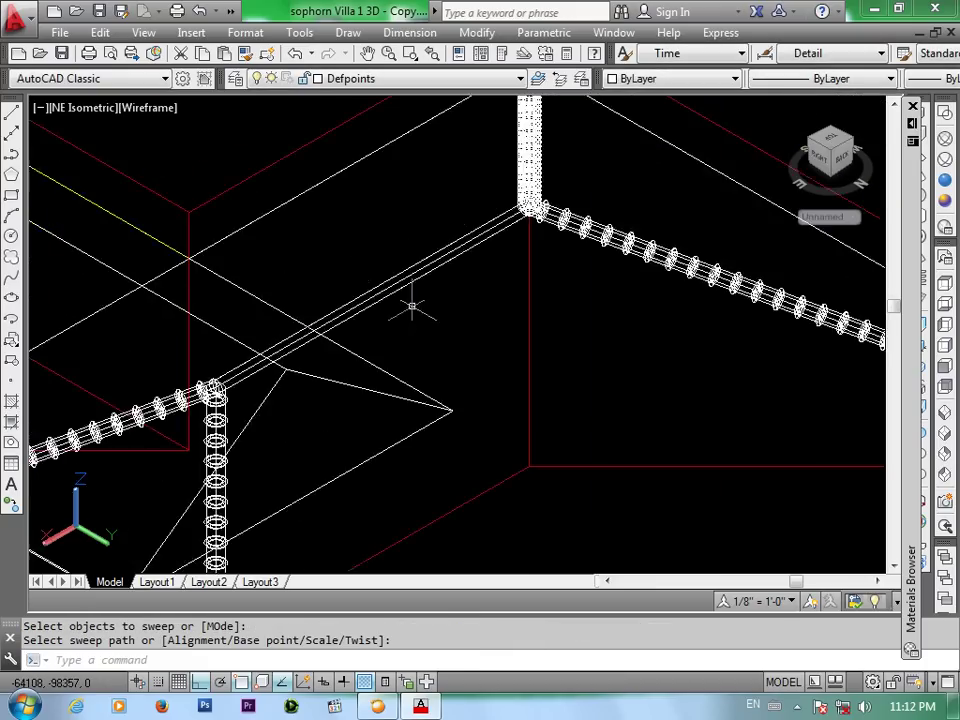
scroll(415, 305, down, 2)
scroll(572, 268, down, 3)
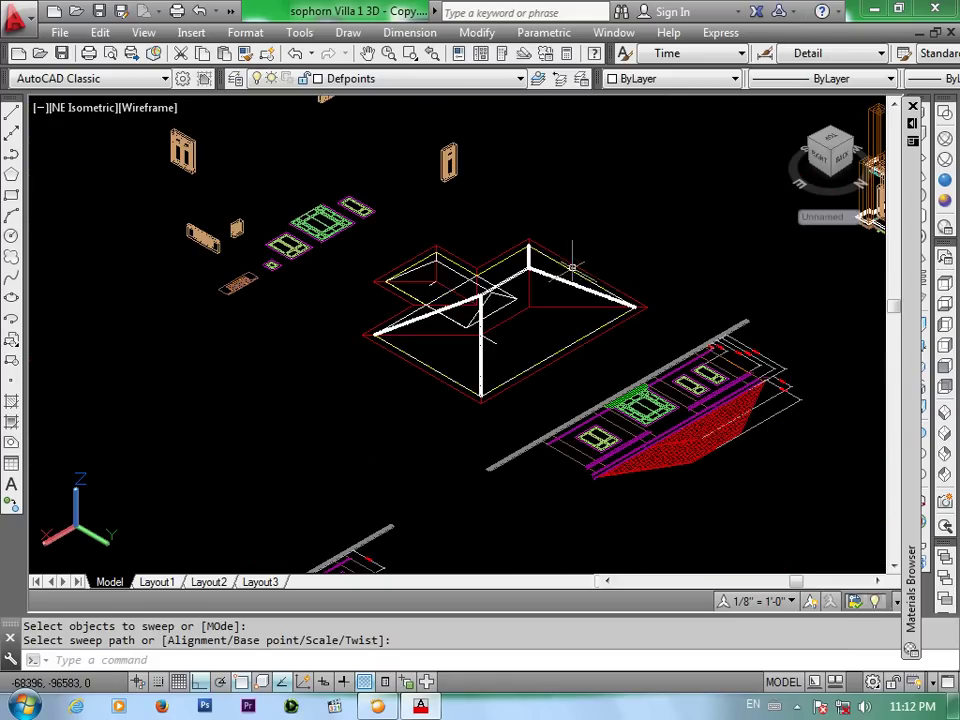
mouse_move(467, 221)
middle_down()
mouse_move(596, 272)
mouse_move(490, 263)
middle_up()
Start ALIGN and window-select the ridge caps
text(al)
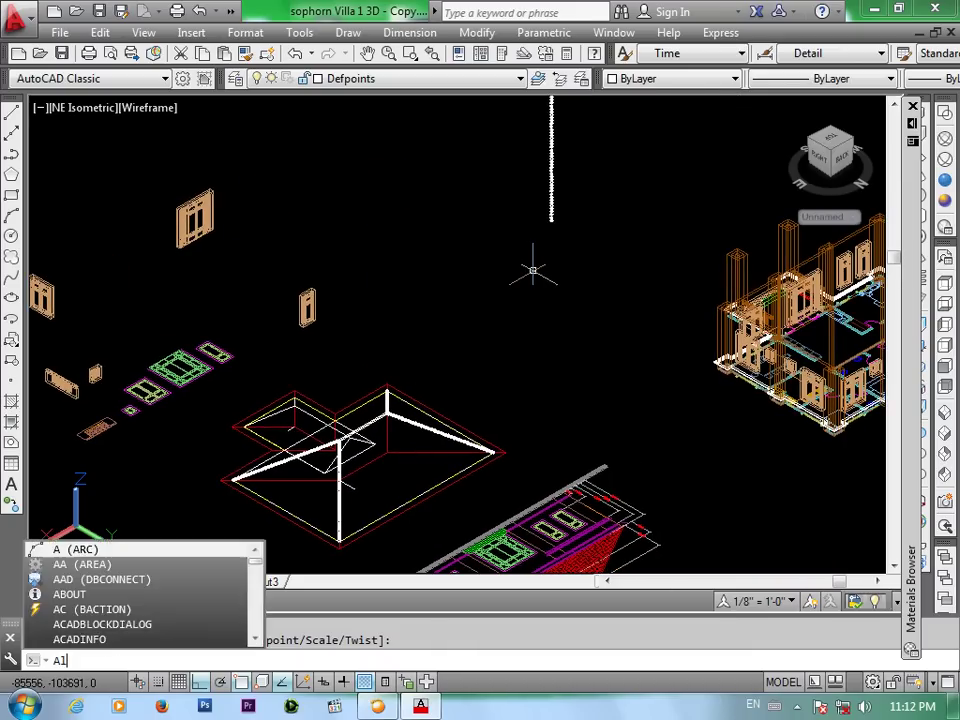
key(Return)
middle_drag(592, 187, 559, 248)
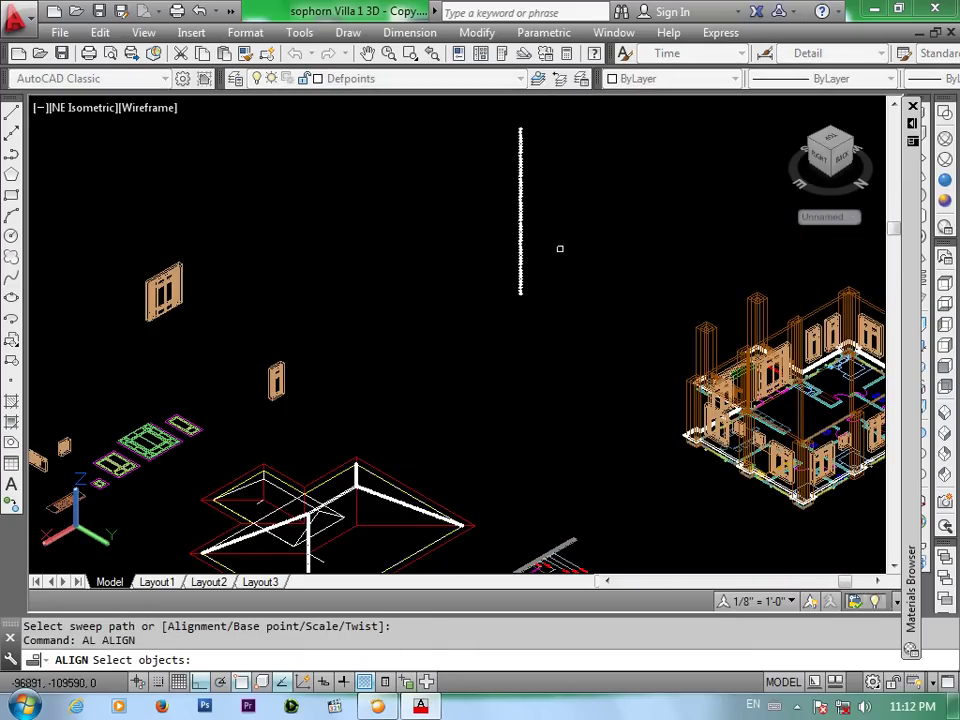
click(531, 186)
click(507, 304)
key(Return)
Match the first source point on the circle stack to the roof junction
scroll(520, 305, up, 2)
scroll(520, 300, up, 2)
scroll(520, 285, up, 2)
scroll(520, 268, up, 1)
click(520, 268)
scroll(520, 268, down, 3)
scroll(520, 268, down, 3)
scroll(520, 268, down, 3)
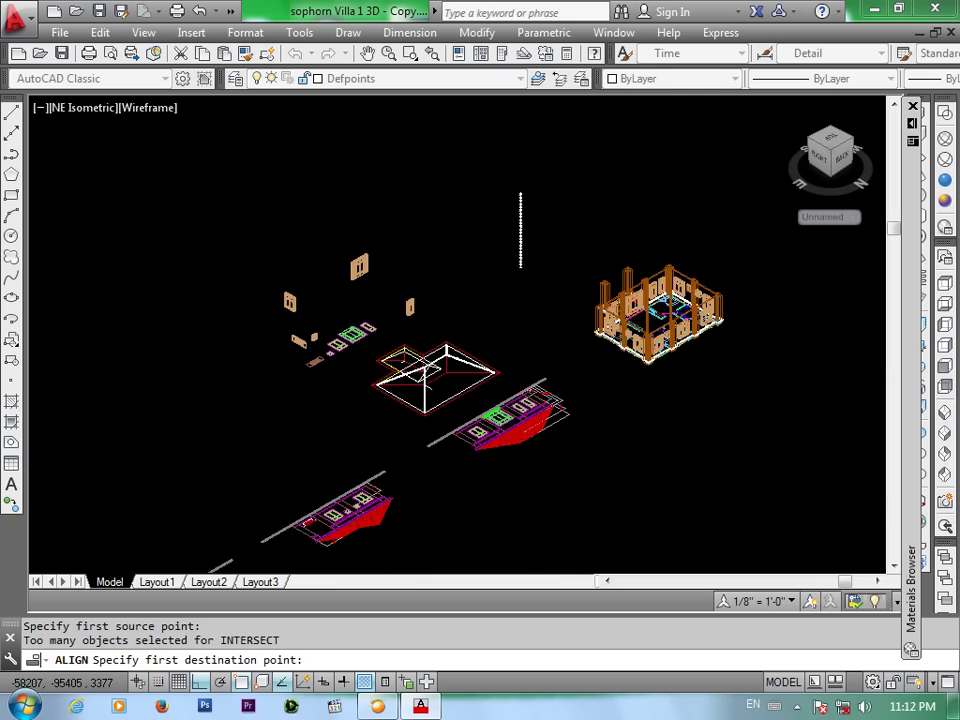
scroll(440, 372, up, 6)
scroll(453, 376, up, 1)
scroll(453, 376, up, 2)
scroll(445, 370, up, 2)
scroll(400, 330, up, 2)
scroll(340, 280, up, 2)
scroll(375, 339, up, 2)
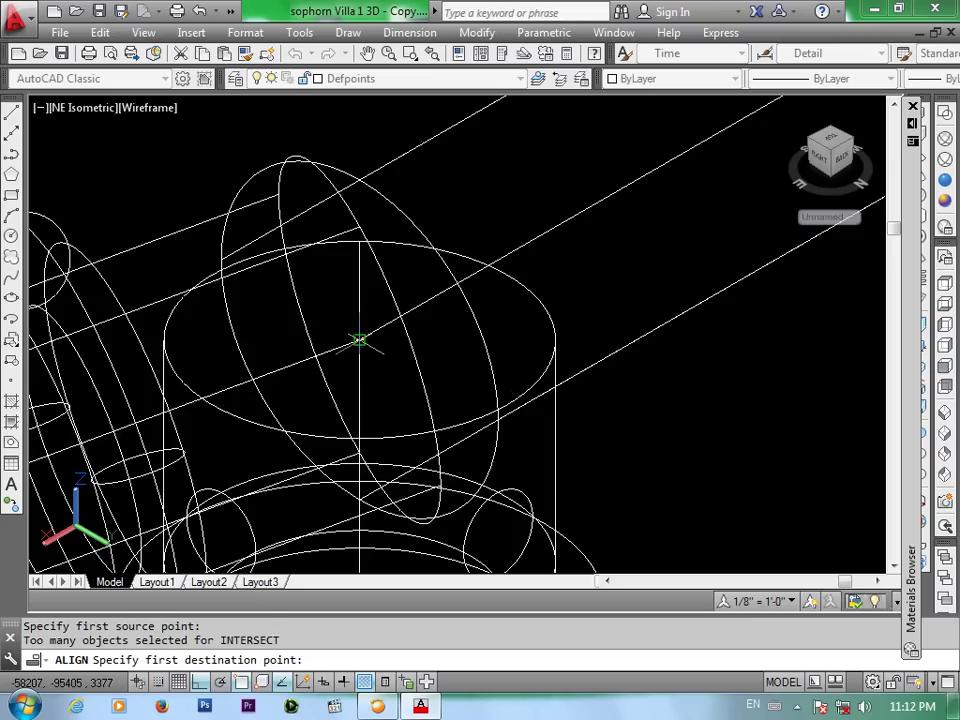
click(360, 339)
Match the second point on the vertical pipe to the roof and finish without scaling
scroll(375, 339, down, 2)
scroll(487, 237, down, 2)
scroll(487, 237, down, 3)
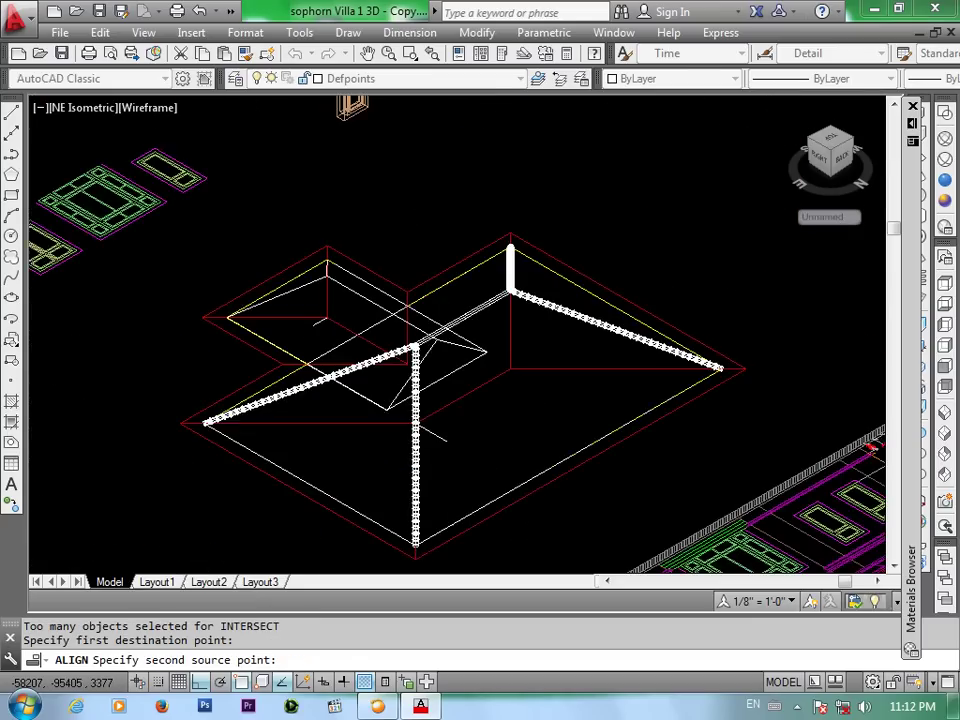
scroll(487, 237, down, 2)
scroll(500, 240, up, 2)
scroll(488, 228, up, 2)
scroll(482, 250, up, 3)
scroll(470, 237, up, 1)
scroll(480, 240, up, 2)
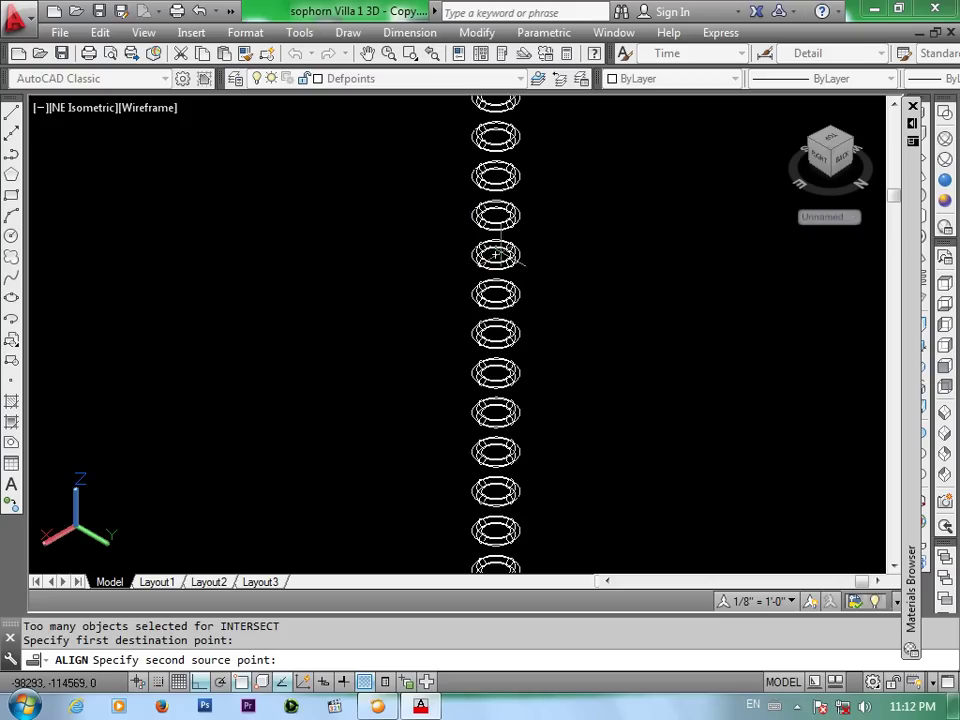
click(496, 255)
scroll(496, 255, down, 3)
scroll(496, 255, down, 3)
scroll(495, 257, down, 1)
scroll(490, 250, down, 2)
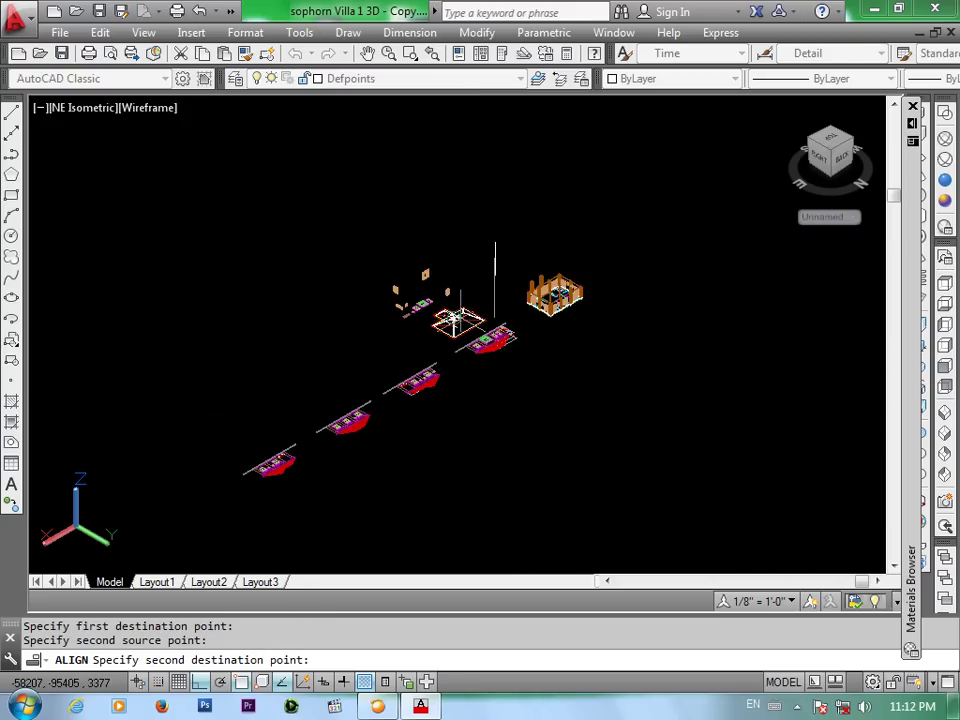
scroll(455, 320, up, 2)
scroll(435, 320, up, 4)
scroll(460, 300, up, 4)
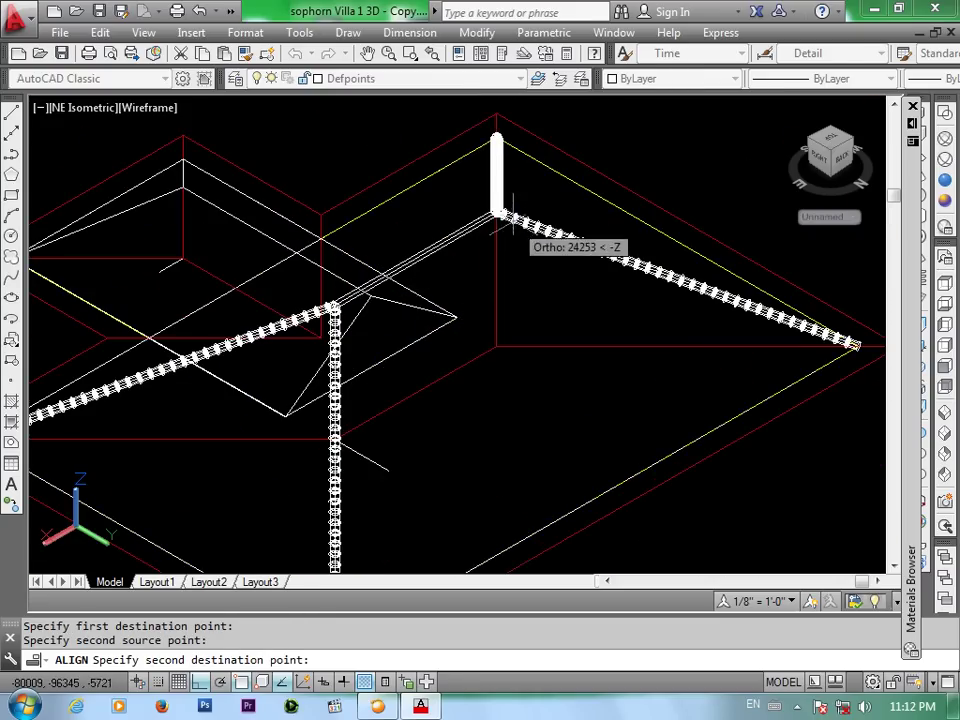
scroll(493, 260, up, 2)
scroll(492, 240, up, 2)
scroll(492, 240, up, 2)
scroll(467, 250, up, 2)
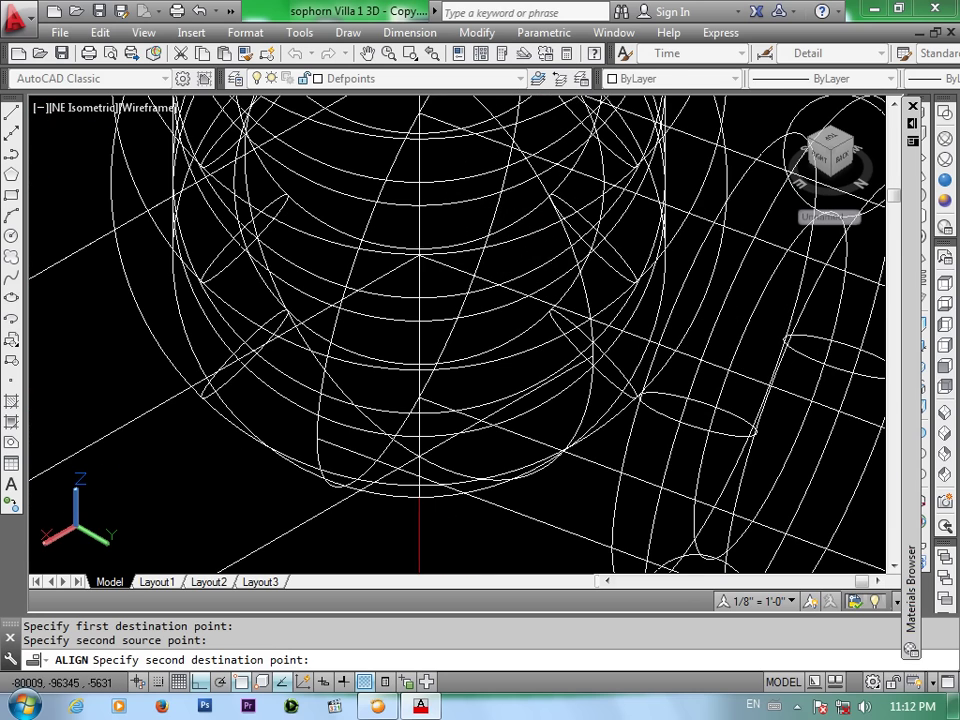
click(418, 253)
key(Return)
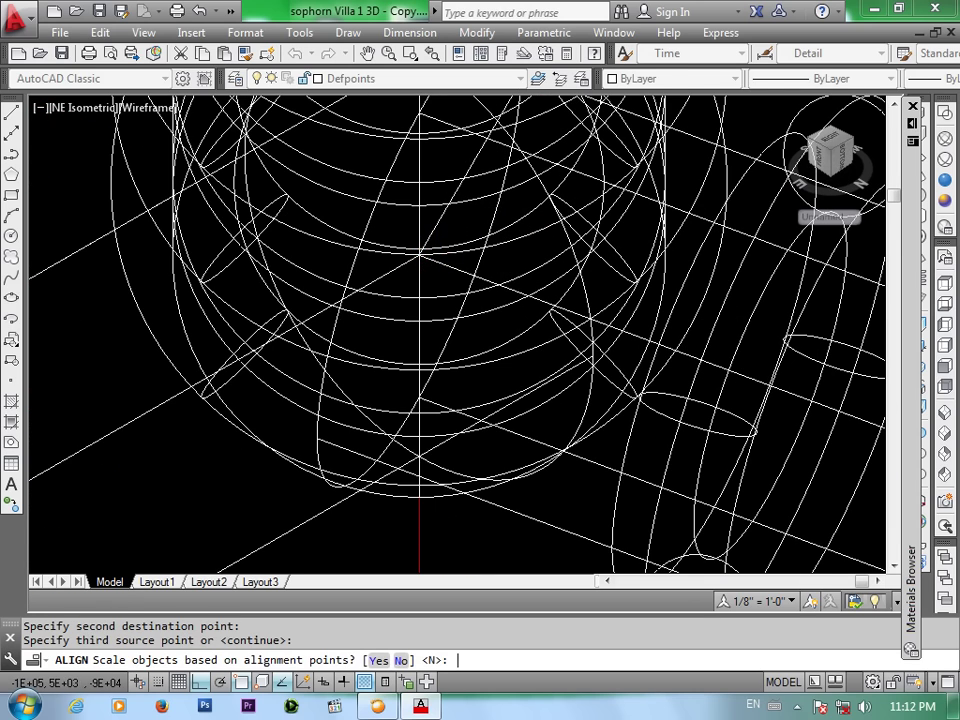
key(Return)
scroll(476, 255, down, 3)
scroll(478, 256, down, 2)
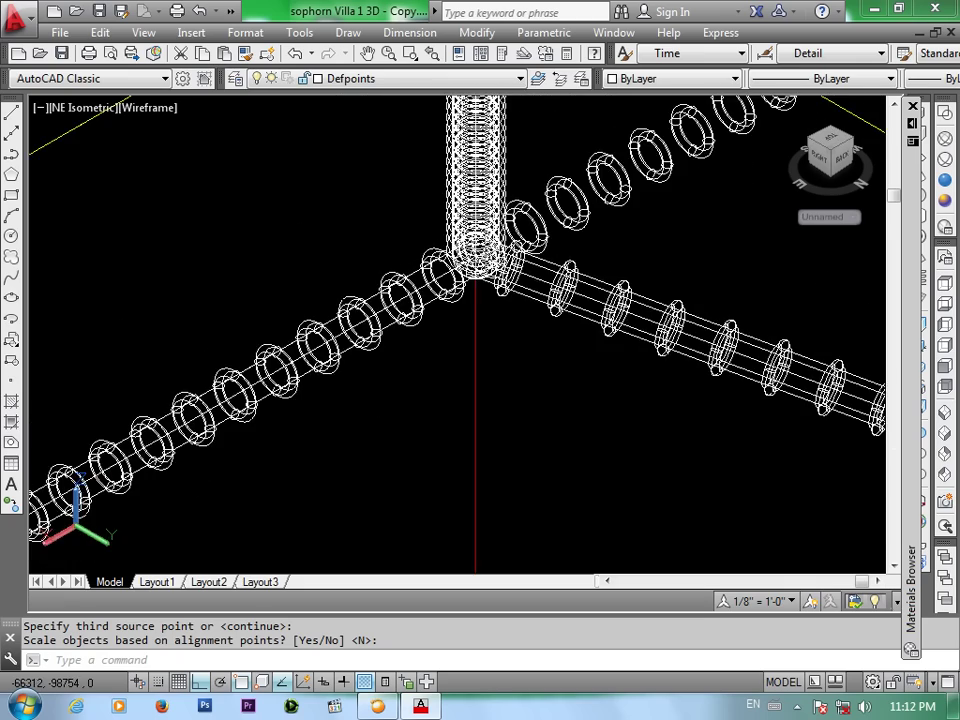
scroll(480, 256, down, 2)
scroll(480, 256, down, 3)
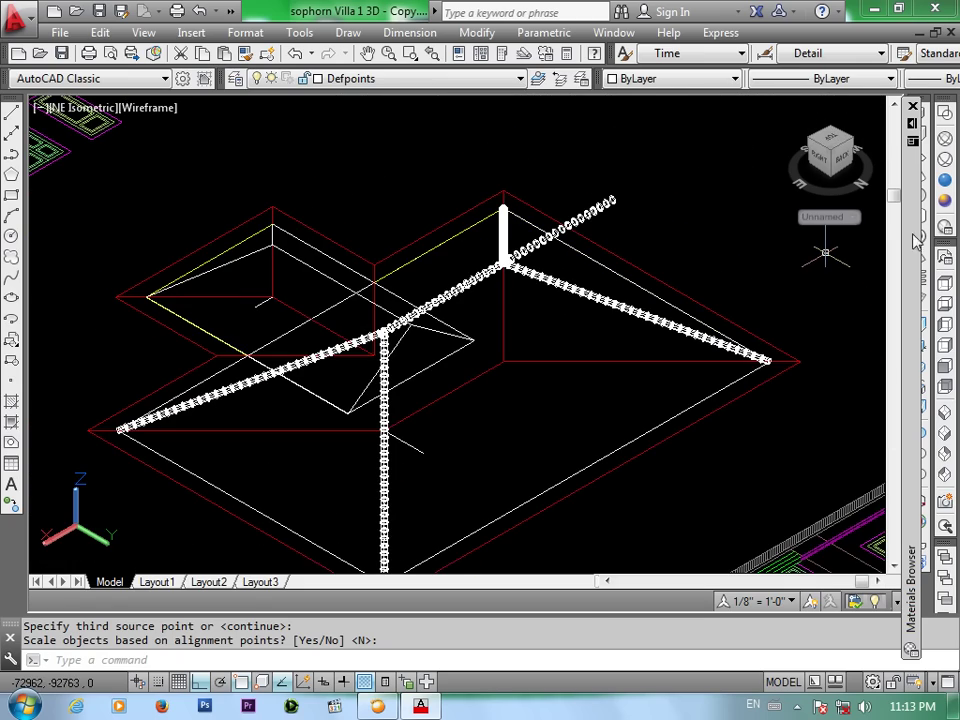
Switch the visual style to Realistic so the roof tiles show their textures
click(945, 201)
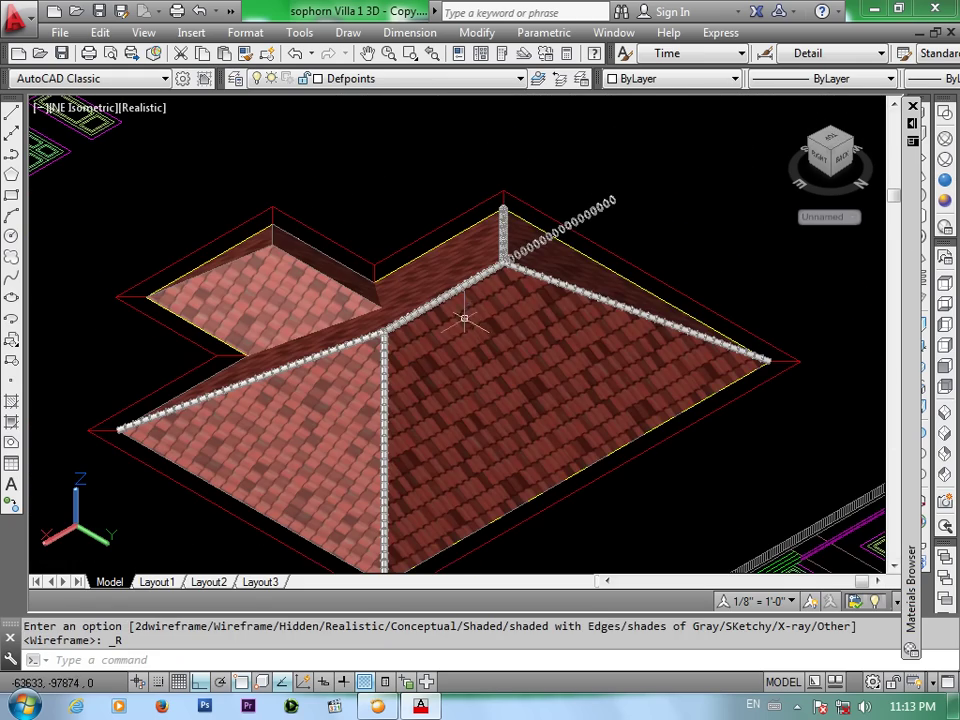
scroll(463, 318, up, 2)
scroll(456, 296, up, 2)
scroll(455, 294, down, 2)
scroll(456, 294, down, 1)
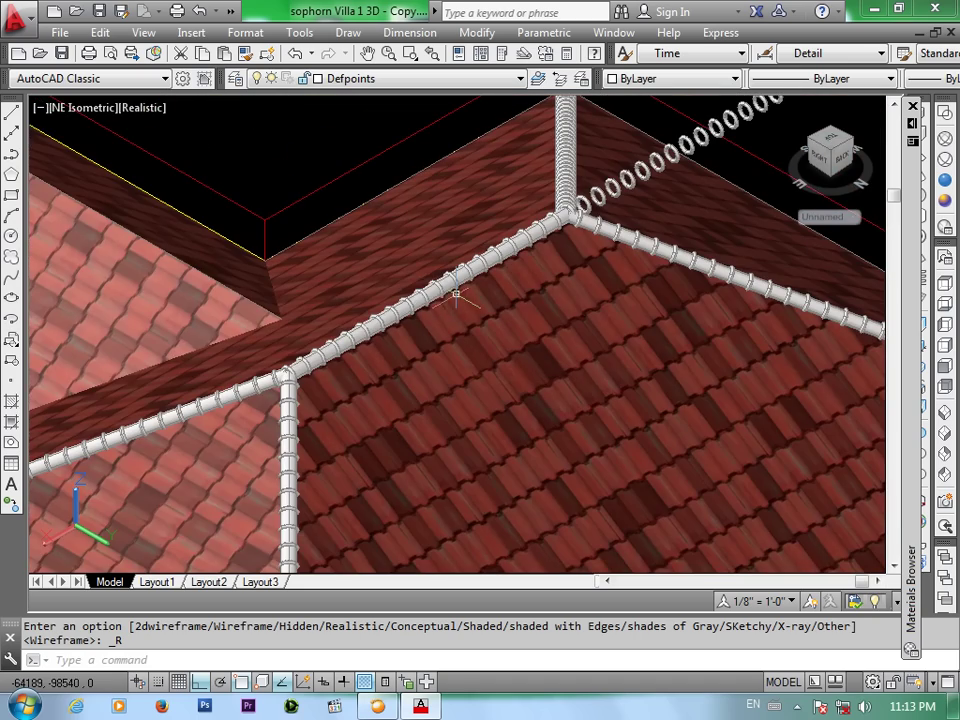
scroll(281, 356, up, 1)
scroll(285, 360, up, 1)
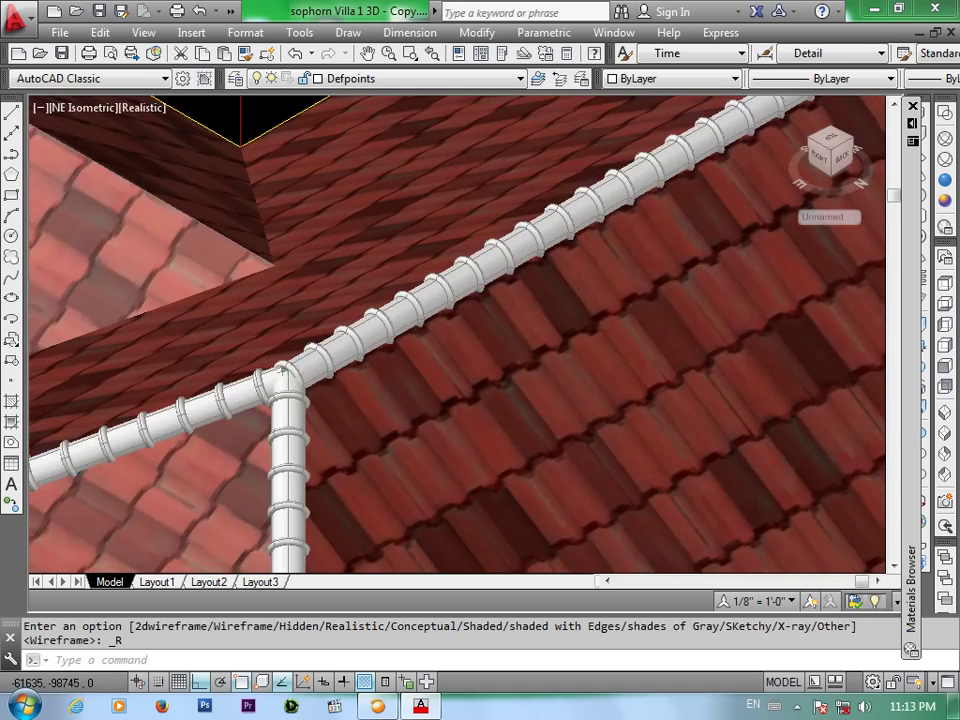
scroll(330, 372, up, 1)
scroll(368, 381, down, 2)
scroll(439, 353, down, 2)
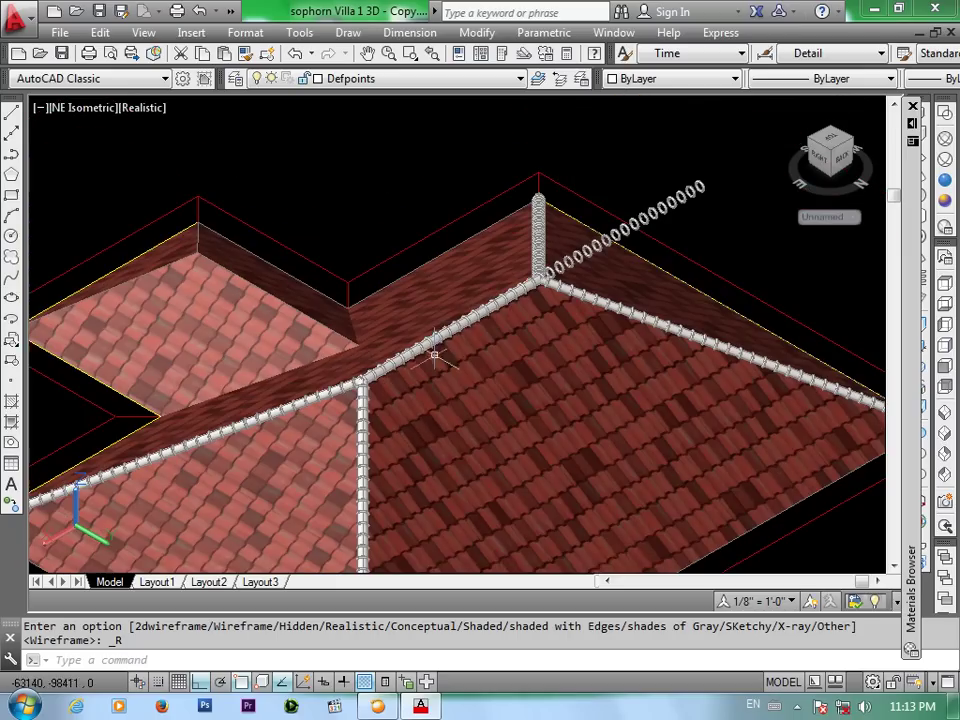
scroll(480, 300, down, 1)
scroll(480, 300, up, 1)
scroll(640, 250, up, 1)
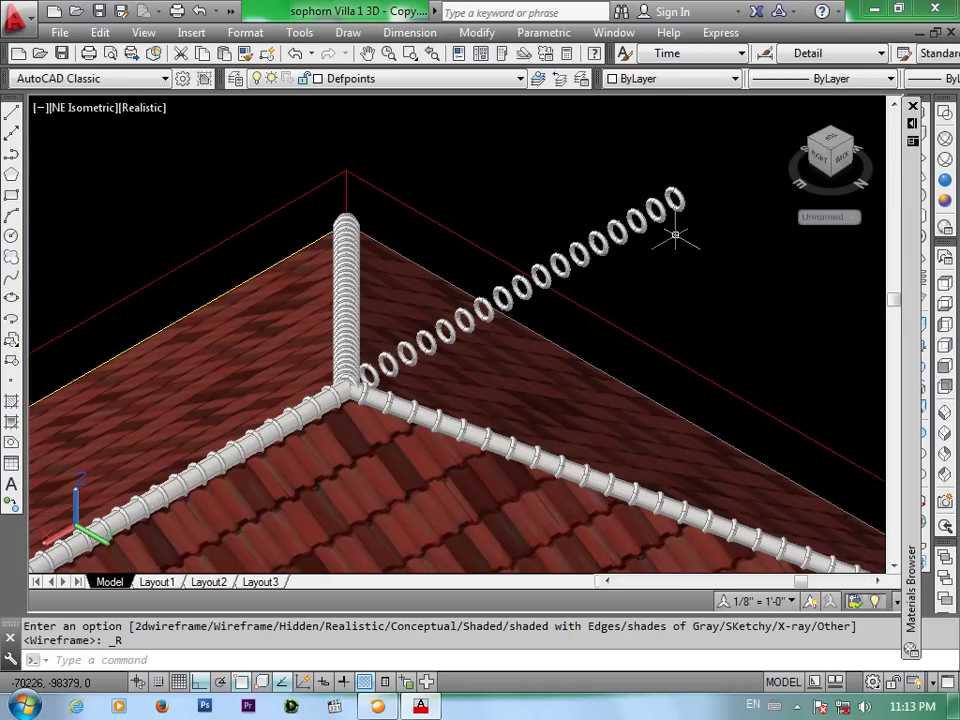
Delete the stray ridge-cap rings just past the roof peak one at a time
click(714, 178)
click(551, 270)
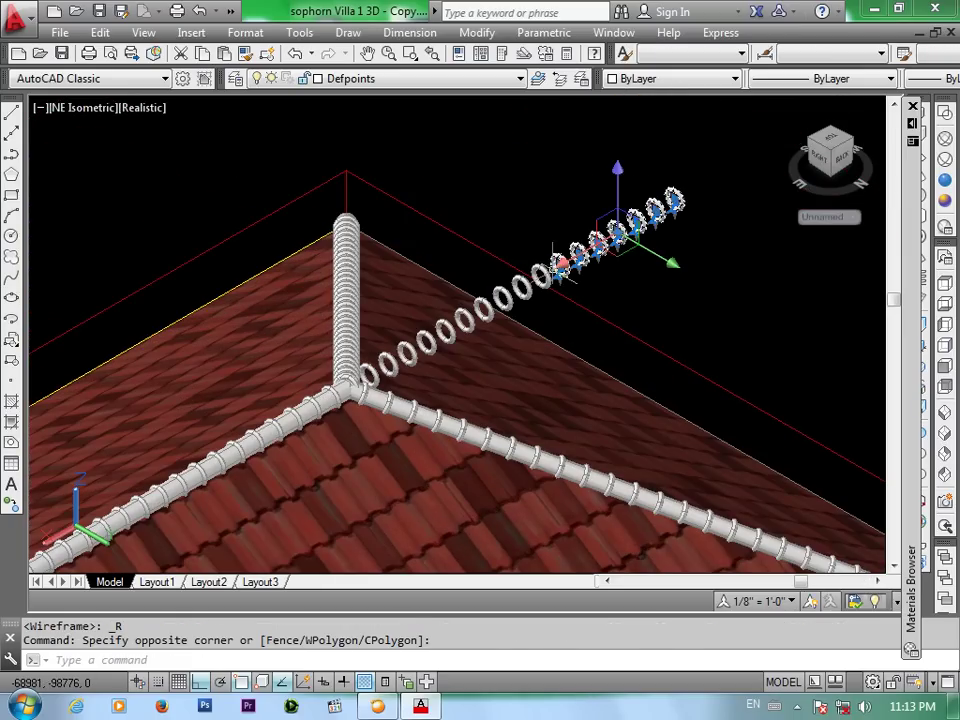
key(Delete)
click(537, 284)
key(Delete)
click(528, 296)
key(Delete)
click(503, 297)
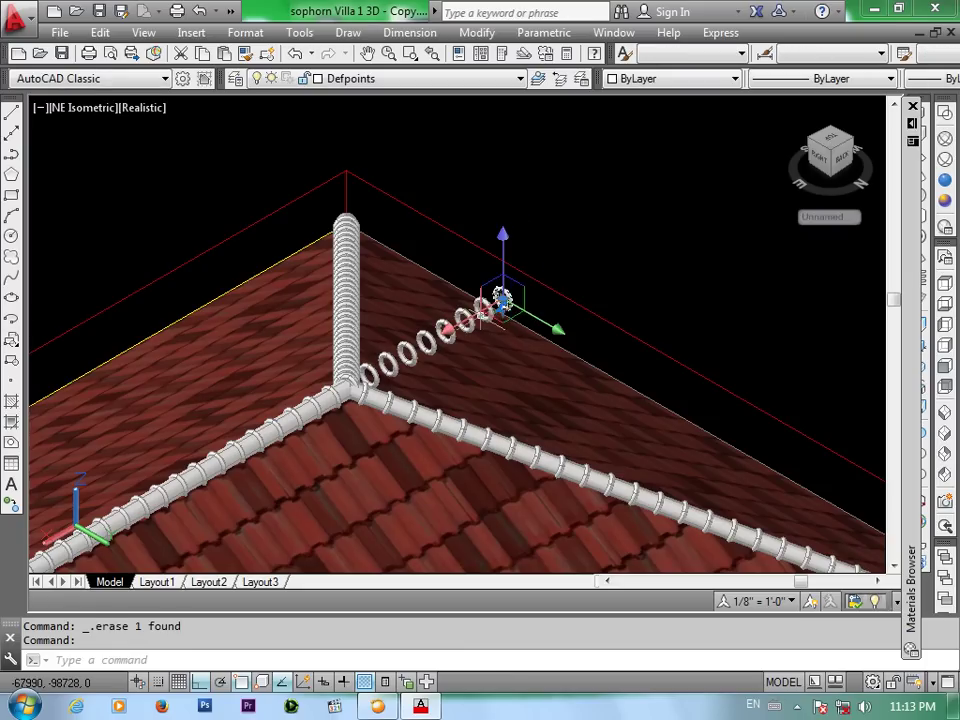
click(501, 296)
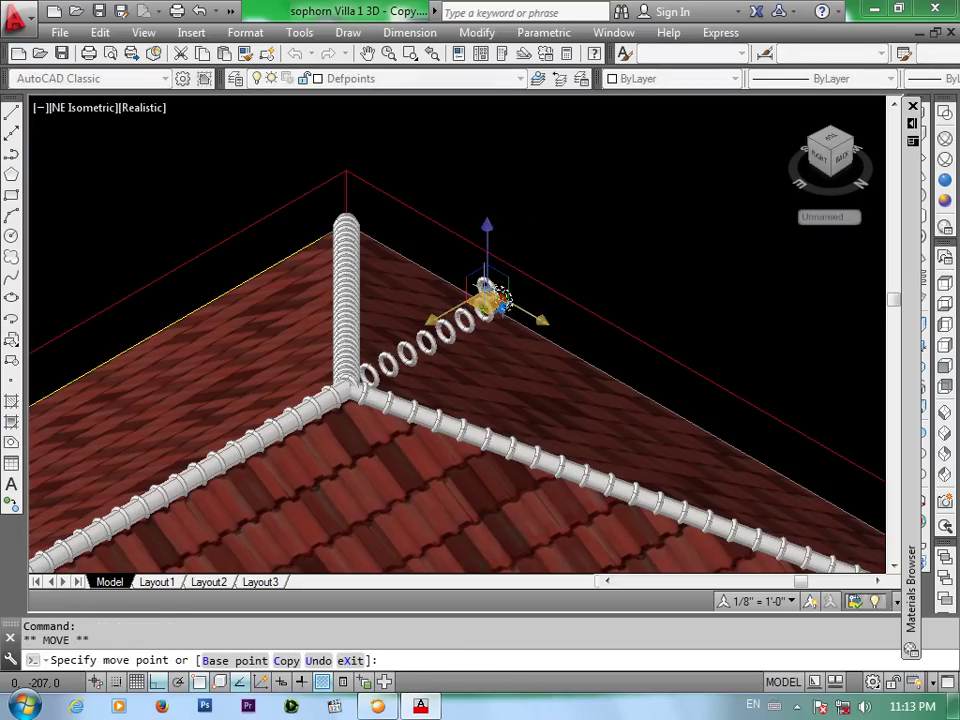
key(Escape)
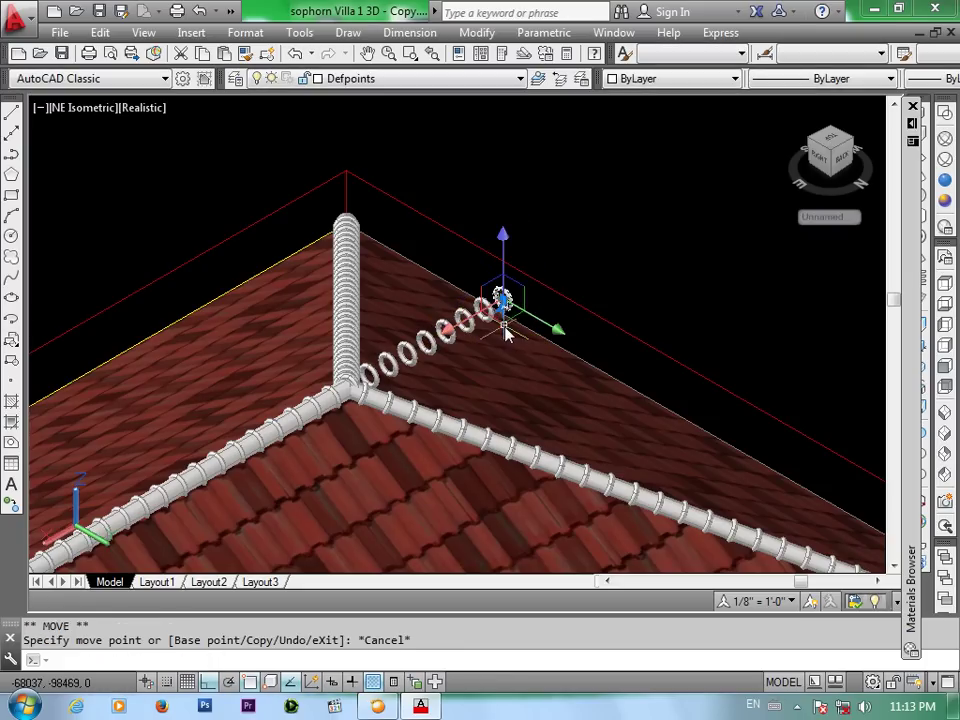
scroll(505, 333, up, 2)
key(Delete)
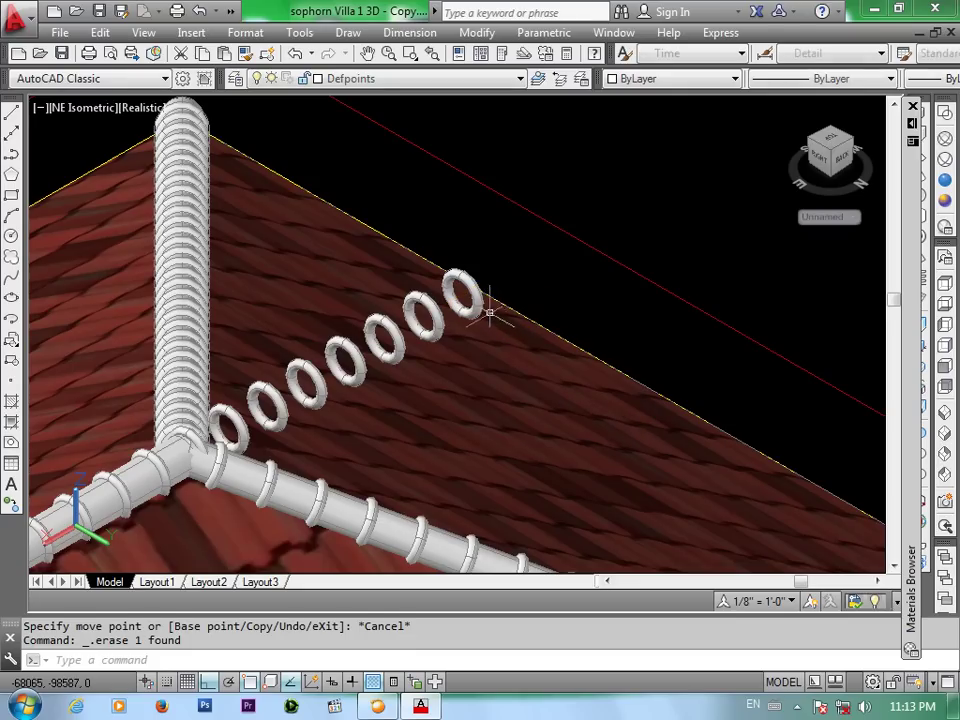
Select the remaining seven stray rings along the top ridge and delete them together
click(468, 304)
click(423, 318)
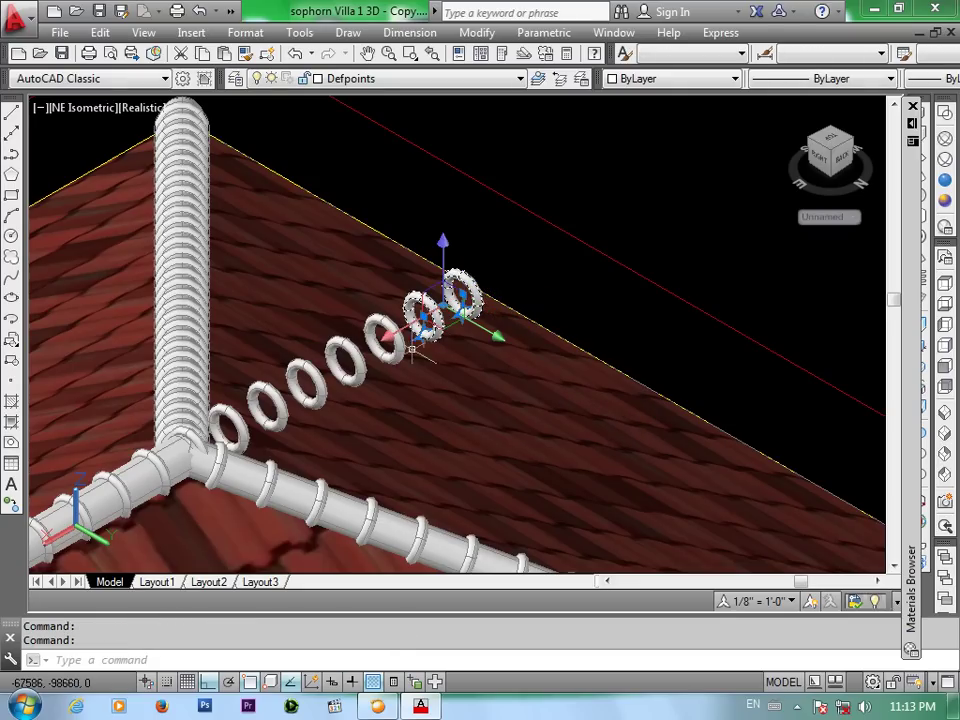
click(384, 340)
click(345, 362)
click(305, 385)
click(265, 408)
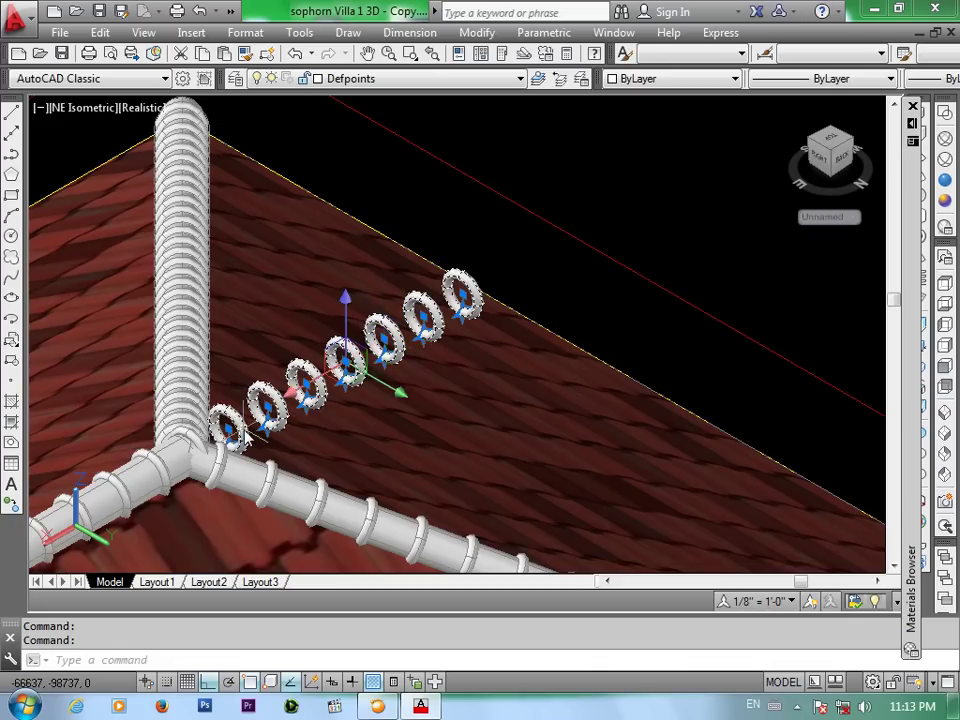
key(Delete)
scroll(185, 425, up, 3)
scroll(185, 425, down, 1)
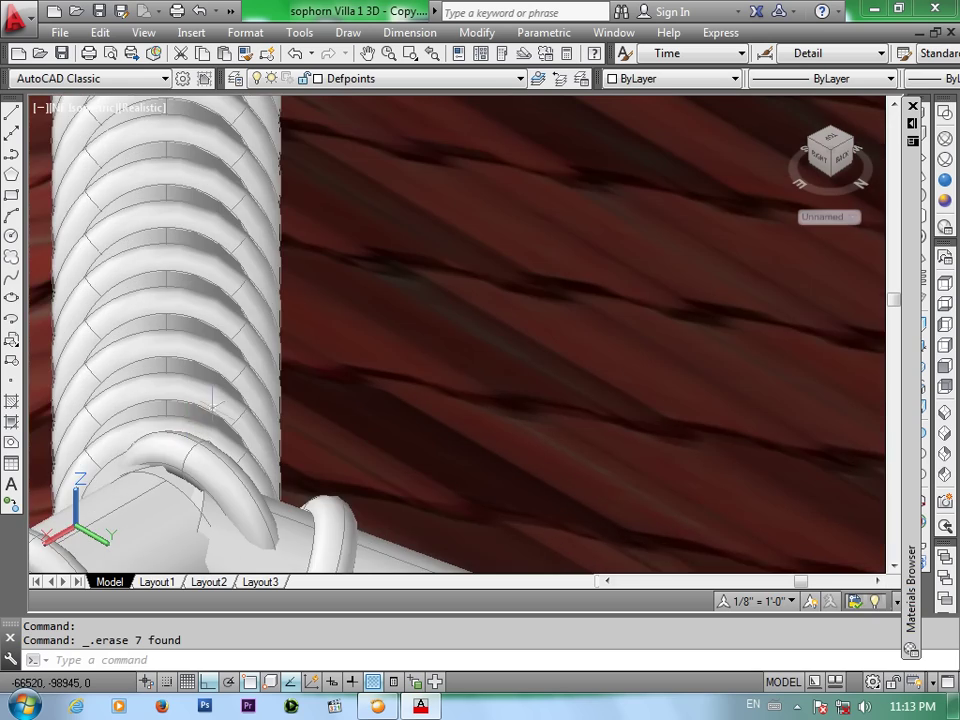
scroll(200, 410, down, 1)
scroll(215, 395, down, 2)
scroll(222, 395, down, 2)
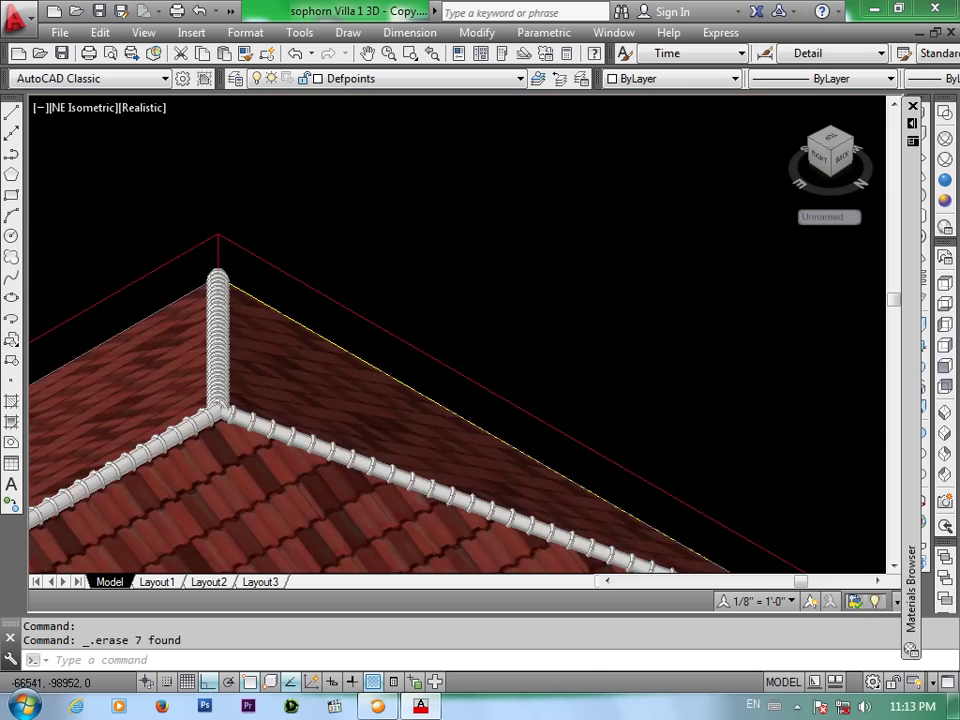
scroll(222, 395, down, 2)
Frame the roof's inner corner from a southwest isometric view and switch to Wireframe style
scroll(343, 369, down, 2)
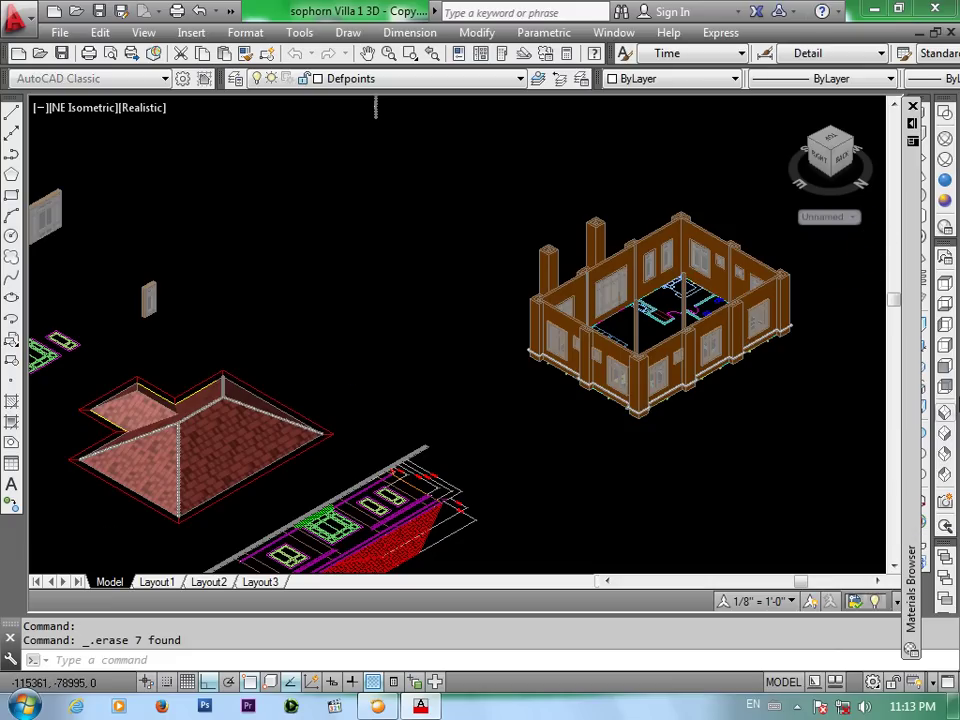
click(926, 390)
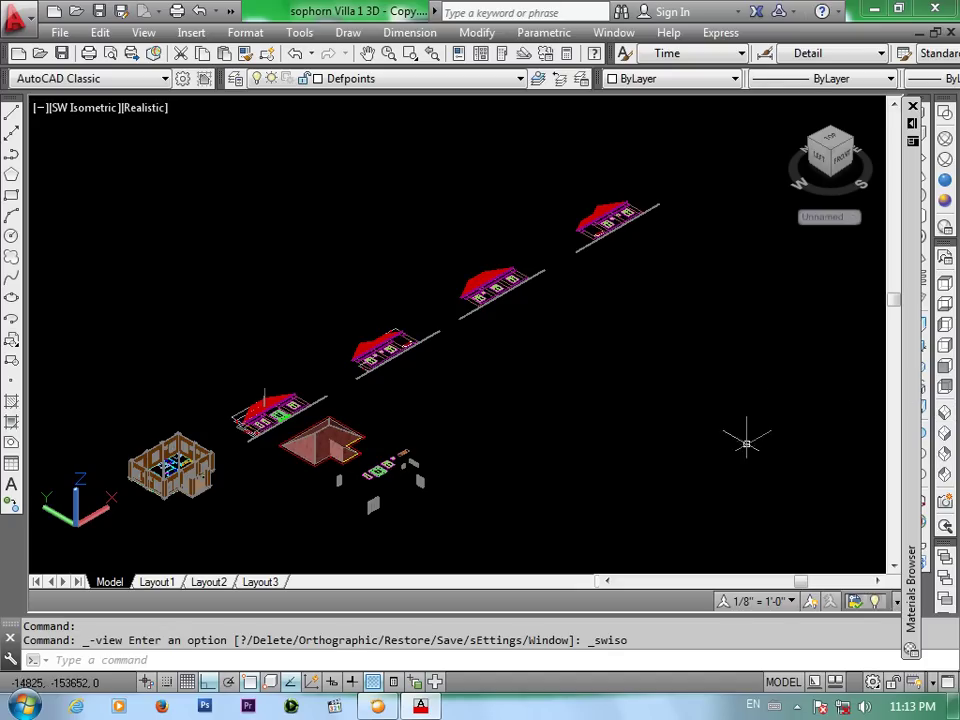
scroll(343, 453, up, 2)
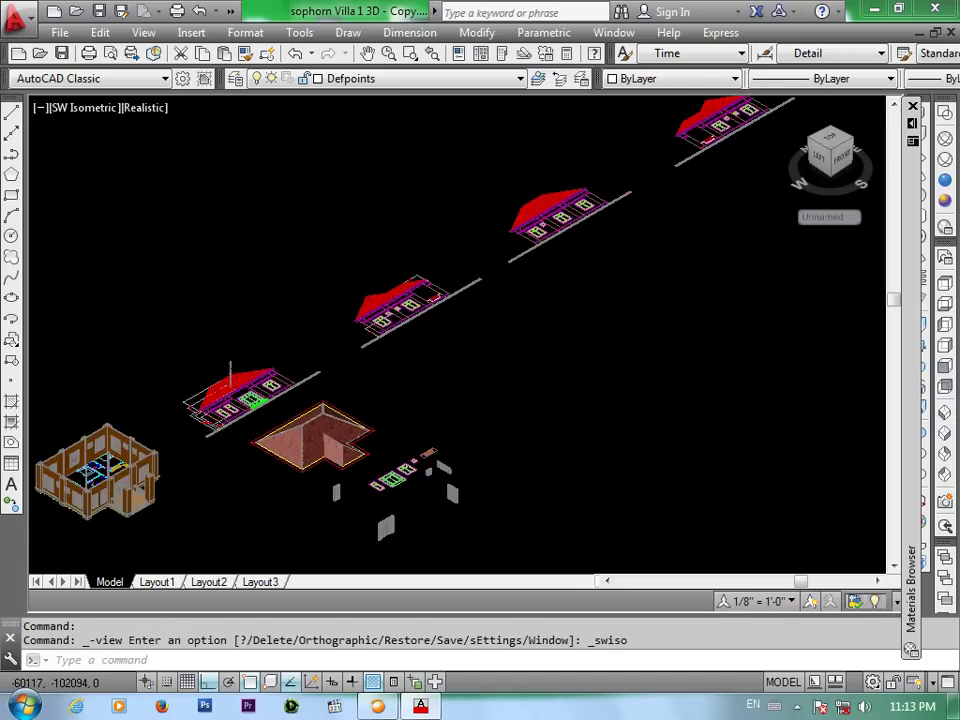
scroll(343, 453, up, 3)
scroll(340, 463, up, 2)
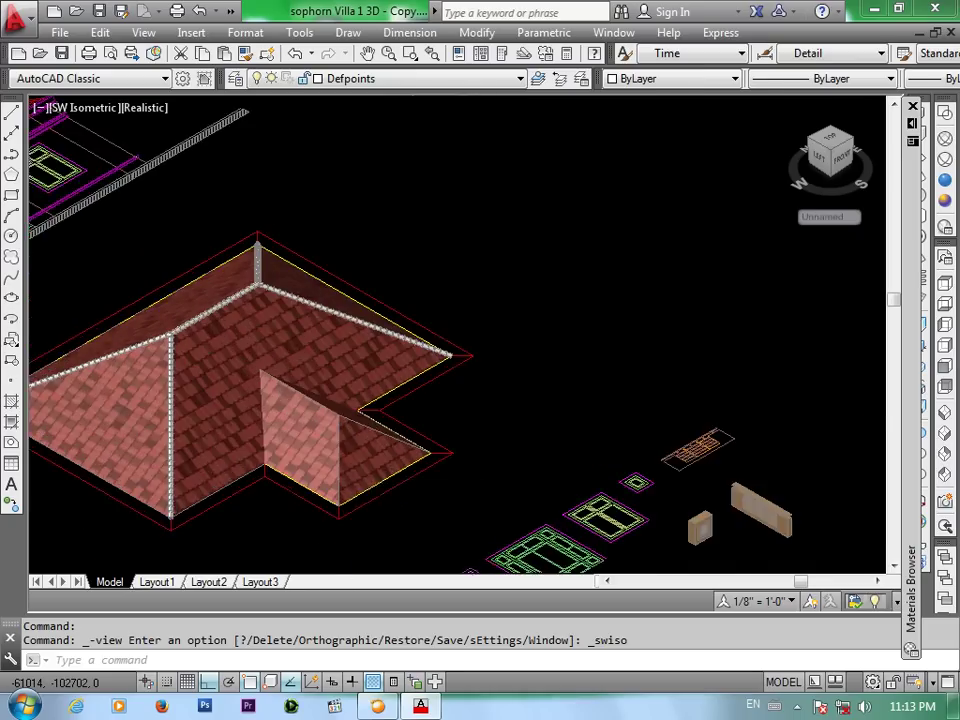
scroll(340, 463, up, 2)
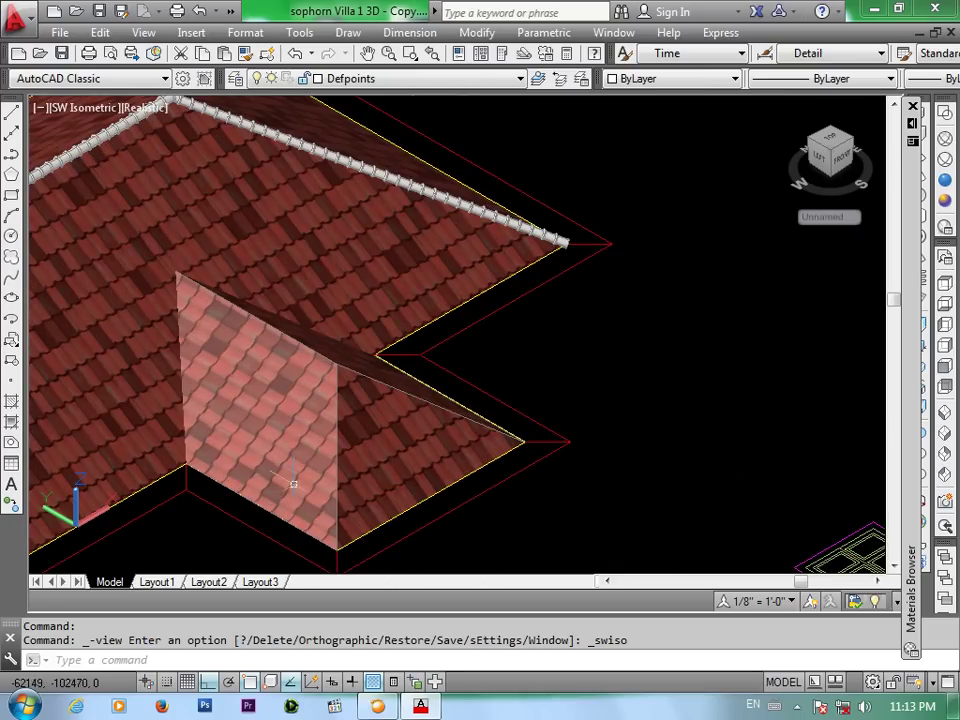
middle_drag(338, 503, 343, 455)
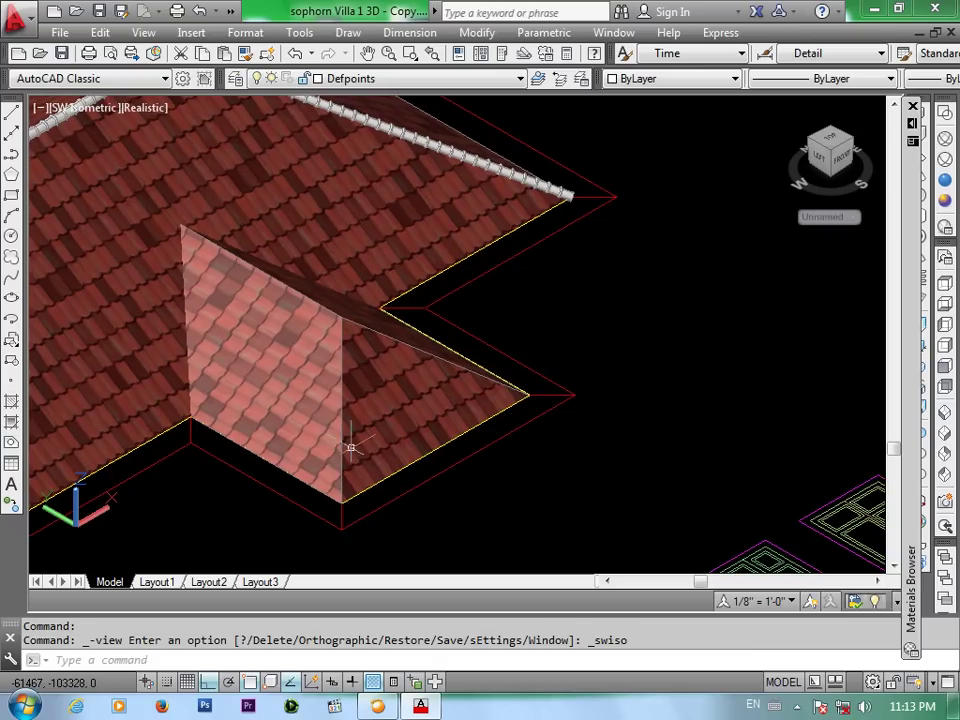
middle_drag(302, 373, 420, 425)
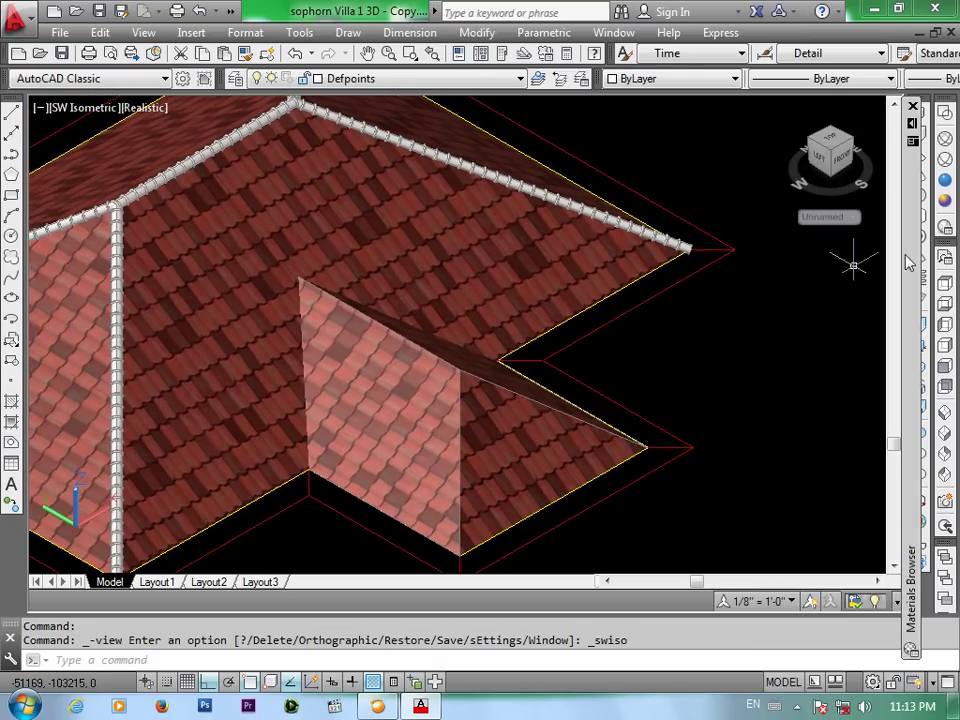
click(943, 146)
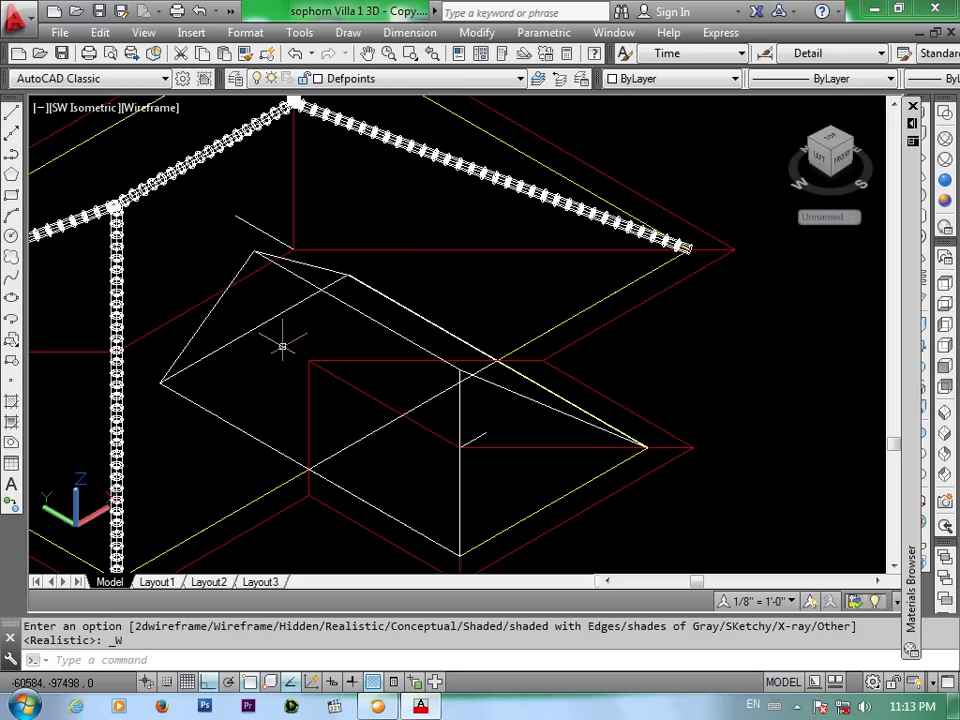
Draw a 3D polyline from the upper roof corner down to the inner roof corner
text(3p)
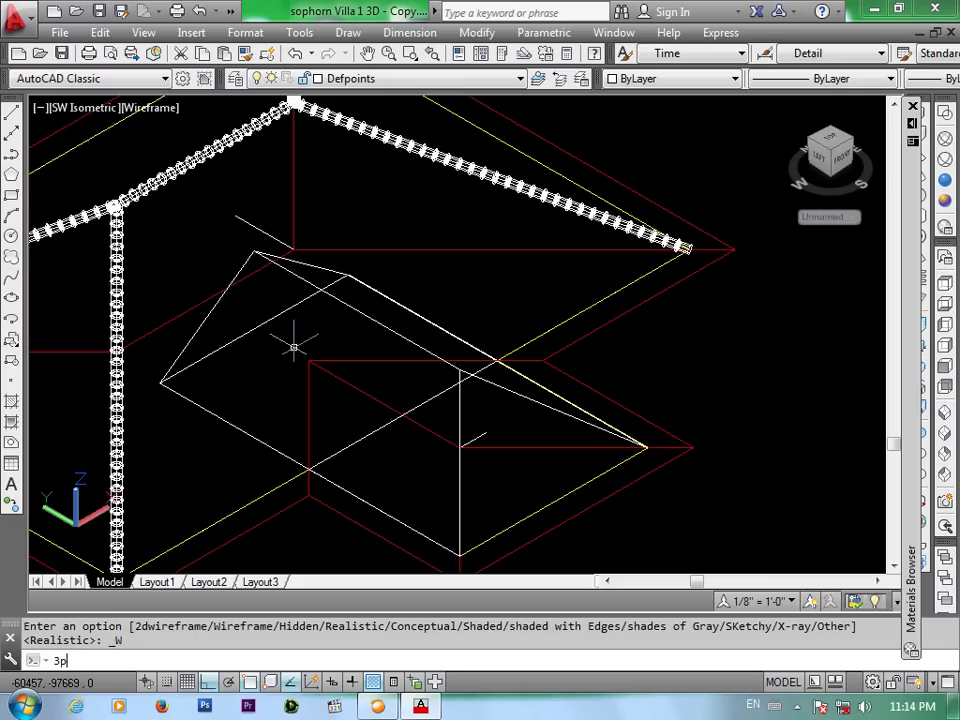
key(Return)
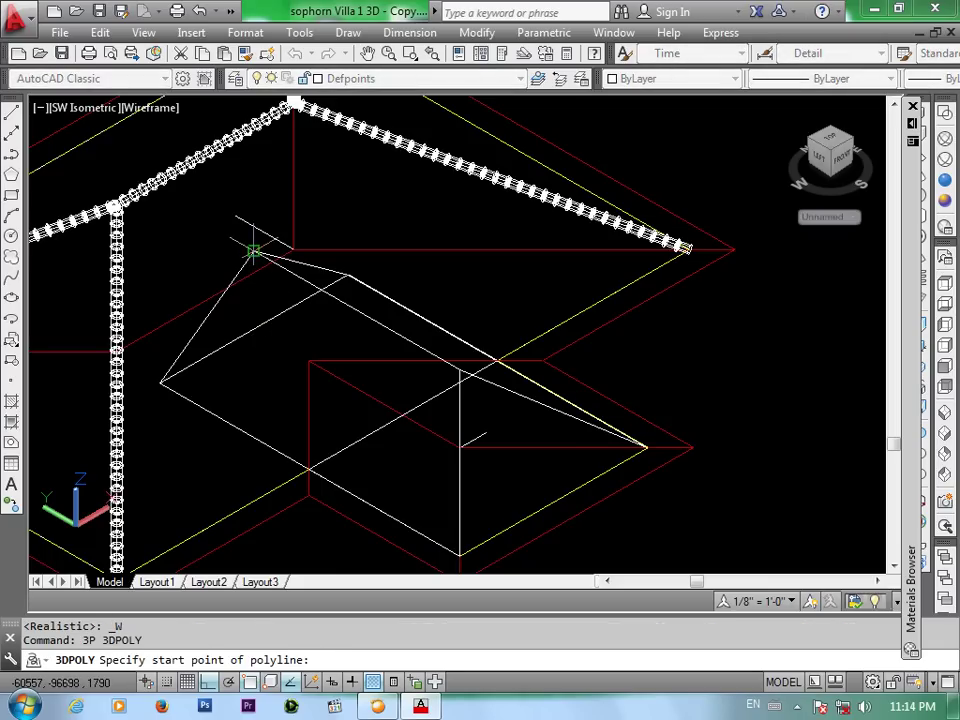
click(254, 251)
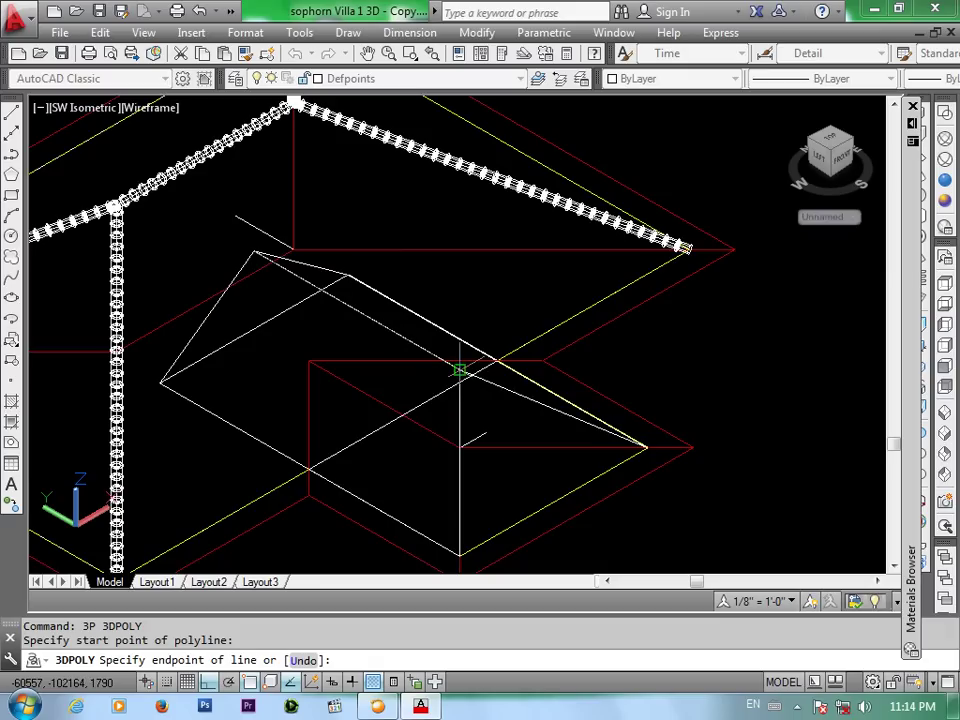
click(459, 370)
key(Return)
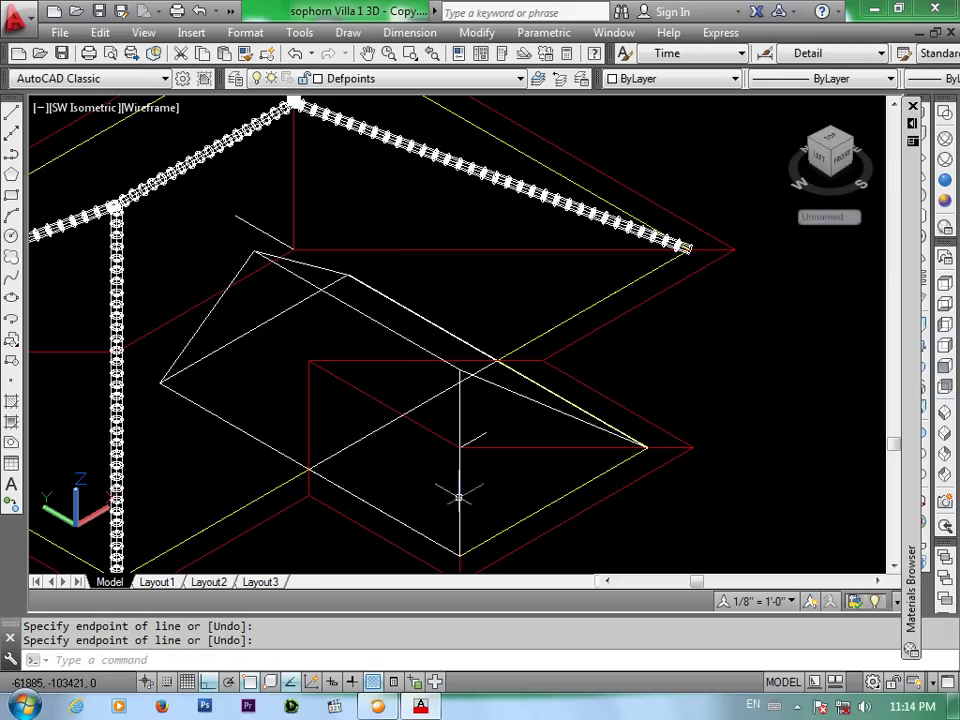
Draw a second 3D polyline straight up from the lower corner to the inner corner
key(Return)
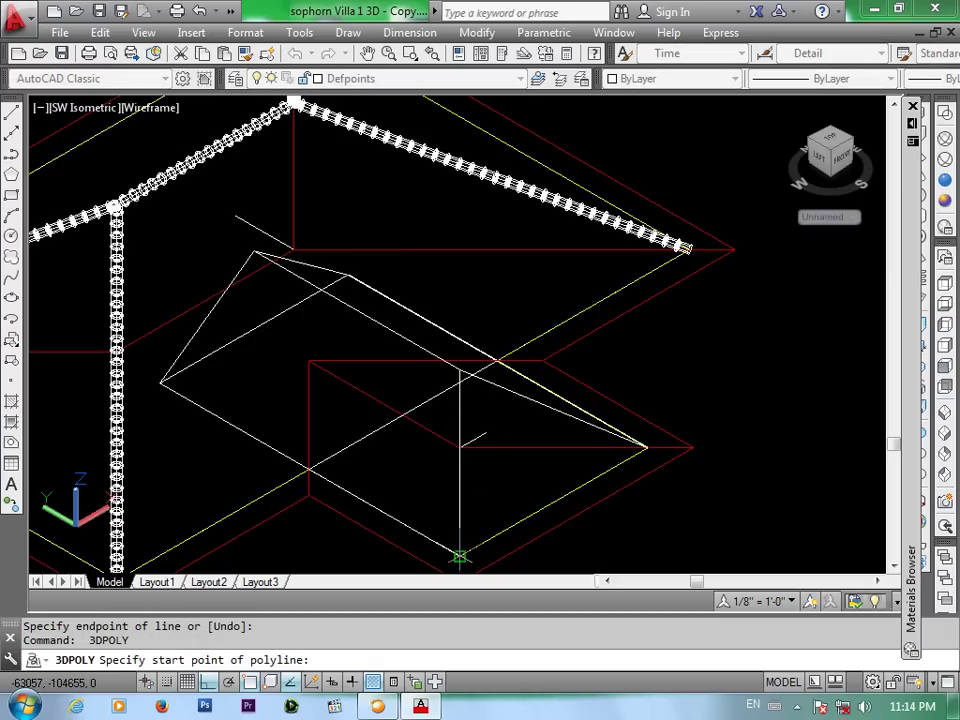
click(459, 555)
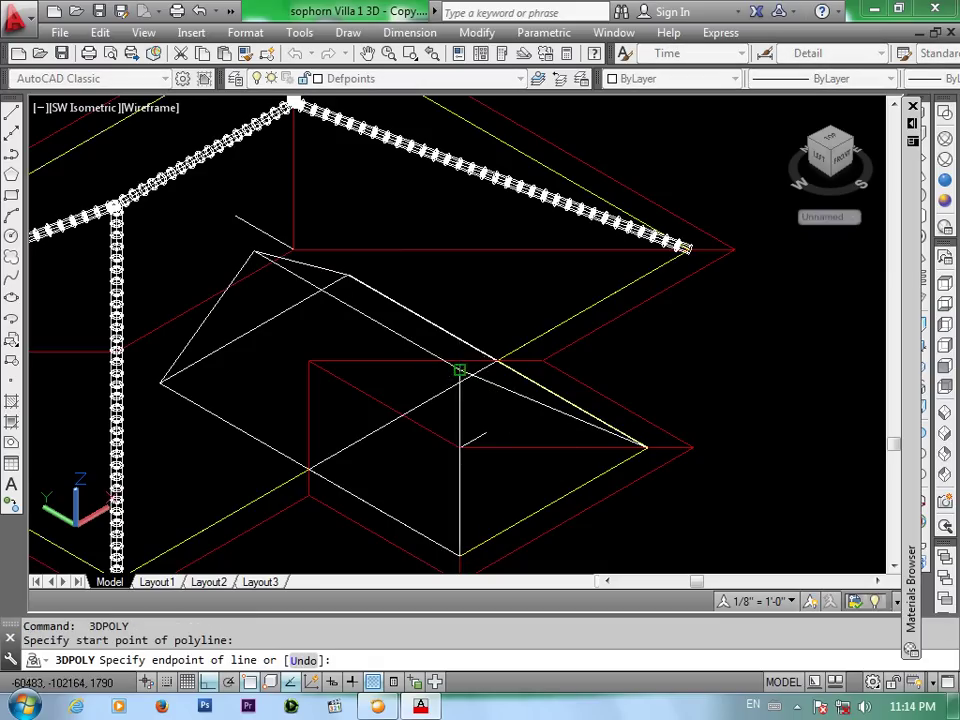
click(459, 370)
key(Return)
scroll(506, 407, down, 2)
scroll(506, 407, down, 2)
scroll(496, 409, down, 1)
scroll(486, 410, up, 3)
scroll(460, 394, up, 2)
scroll(479, 401, up, 2)
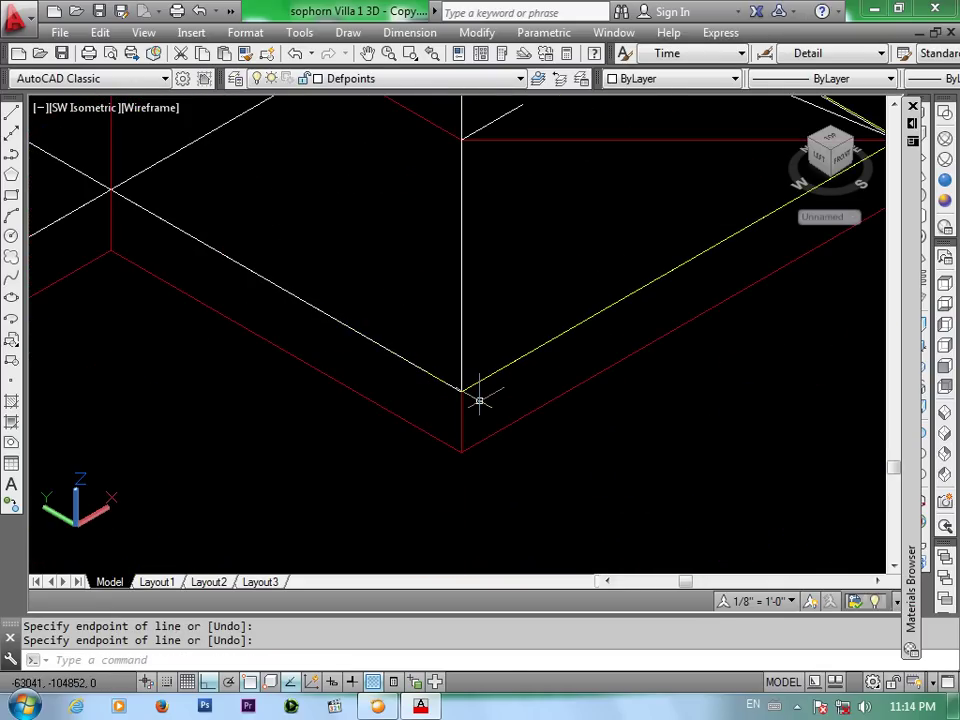
text(c)
key(Return)
Draw two default-radius circles centred on the endpoints of the two path lines
click(460, 390)
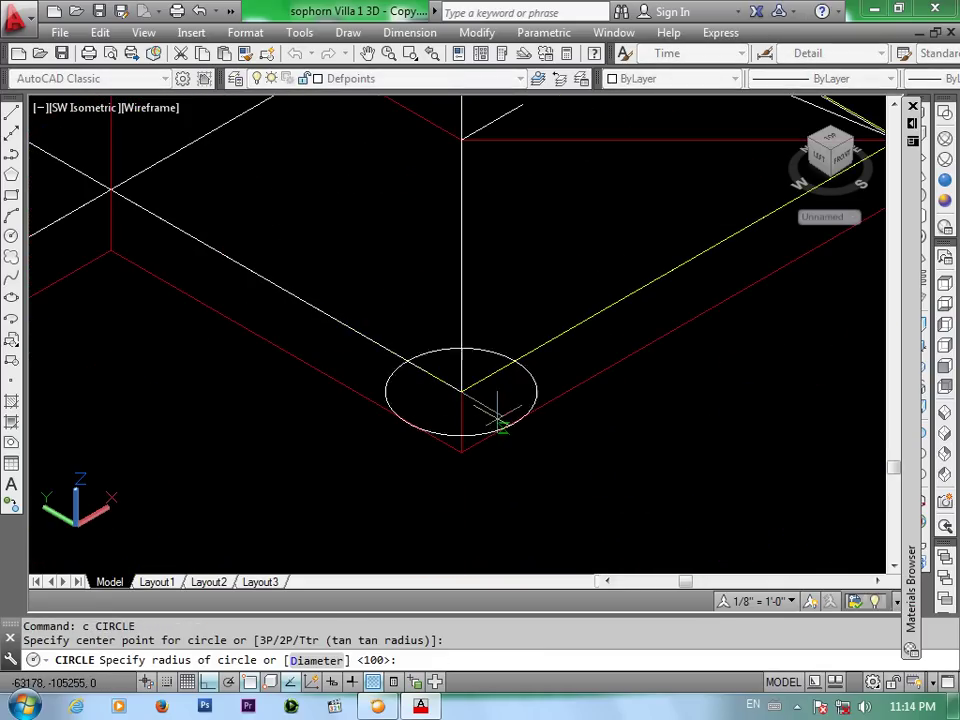
key(Return)
scroll(470, 298, down, 2)
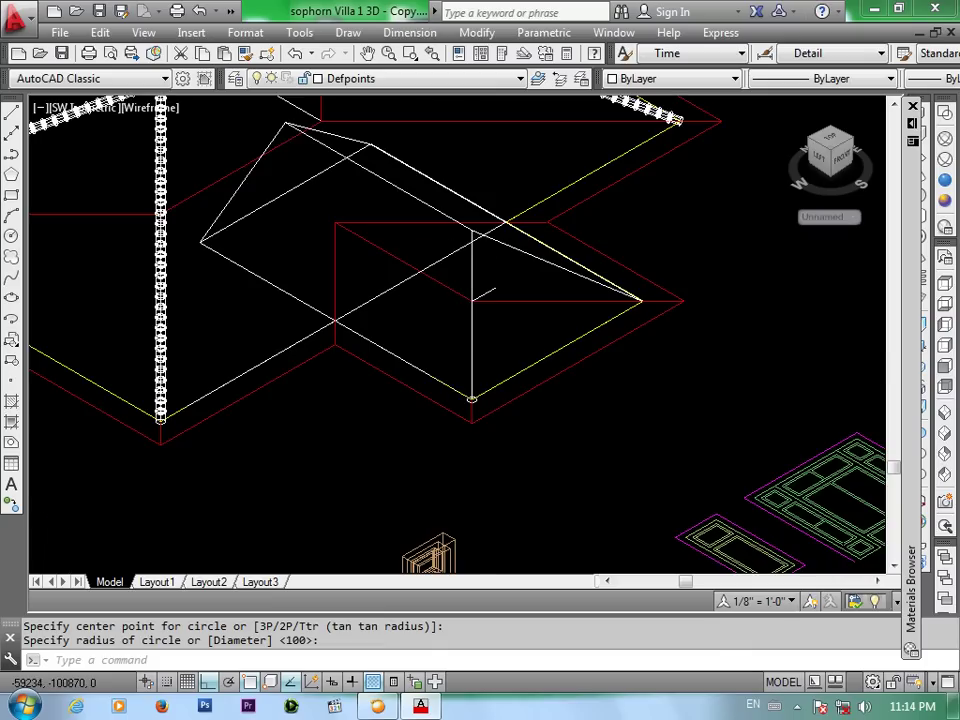
scroll(470, 298, up, 1)
scroll(478, 310, up, 2)
scroll(479, 315, up, 1)
key(Return)
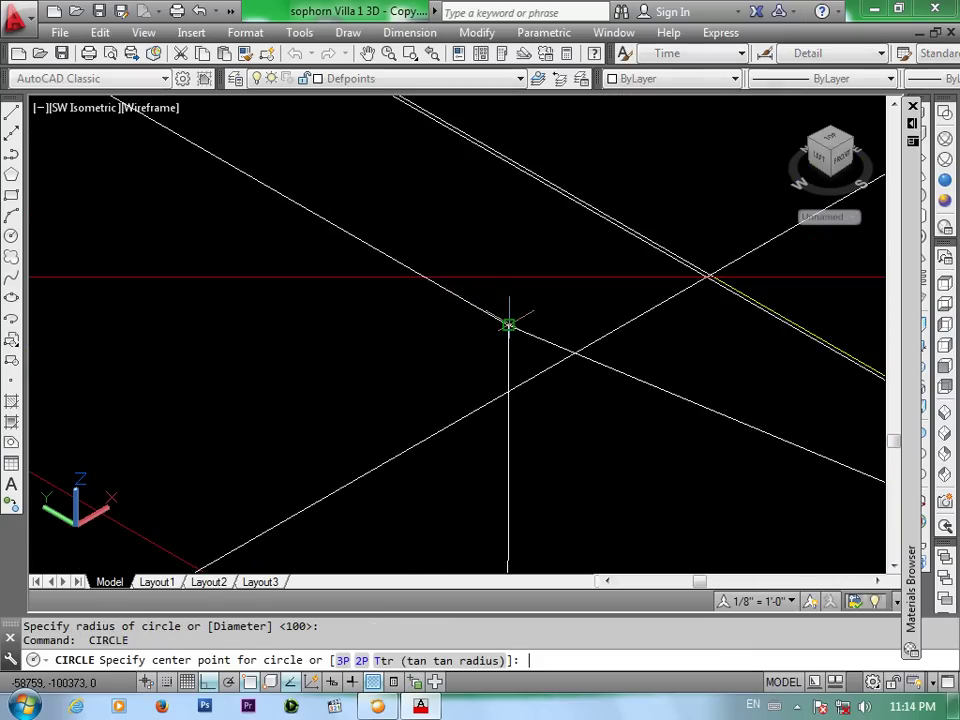
click(508, 326)
key(Return)
text(sweep)
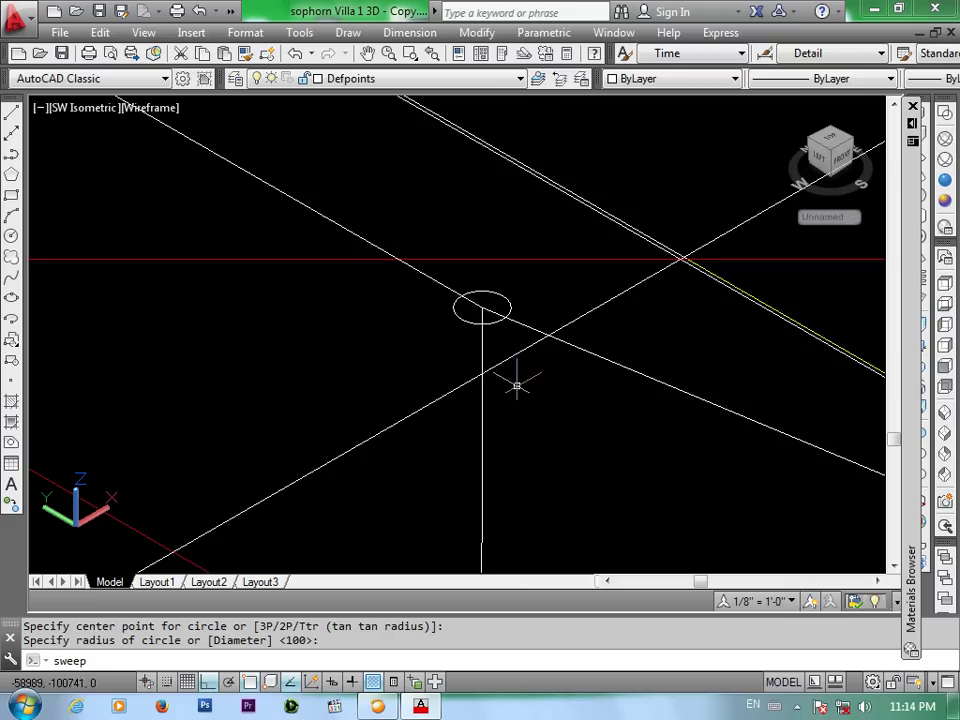
Sweep the first circle along the diagonal roof line to form a tube
key(Return)
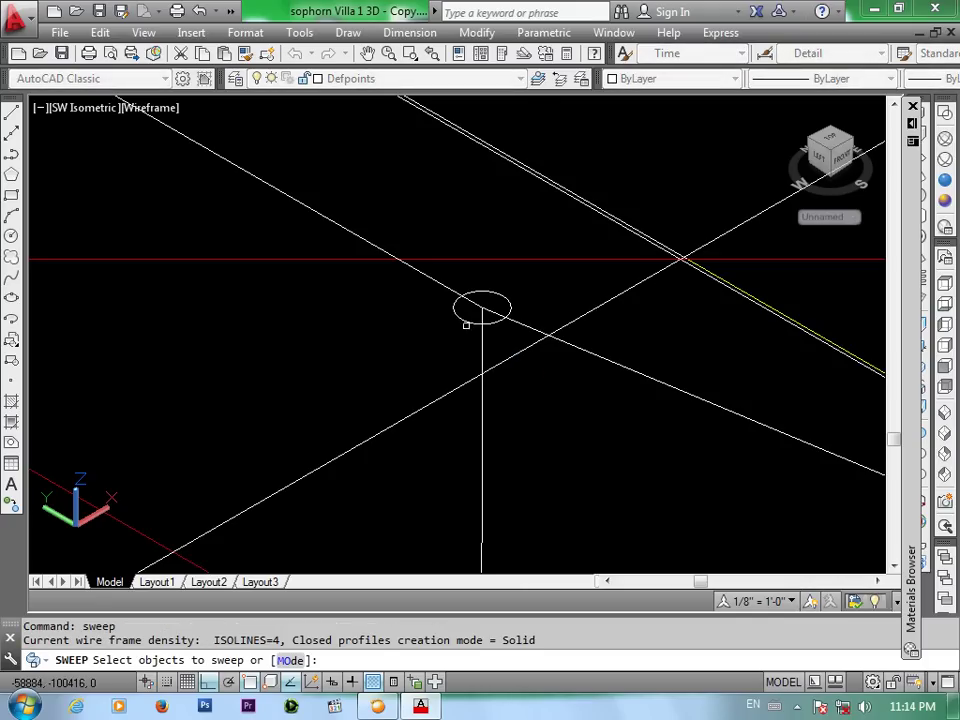
click(460, 320)
key(Return)
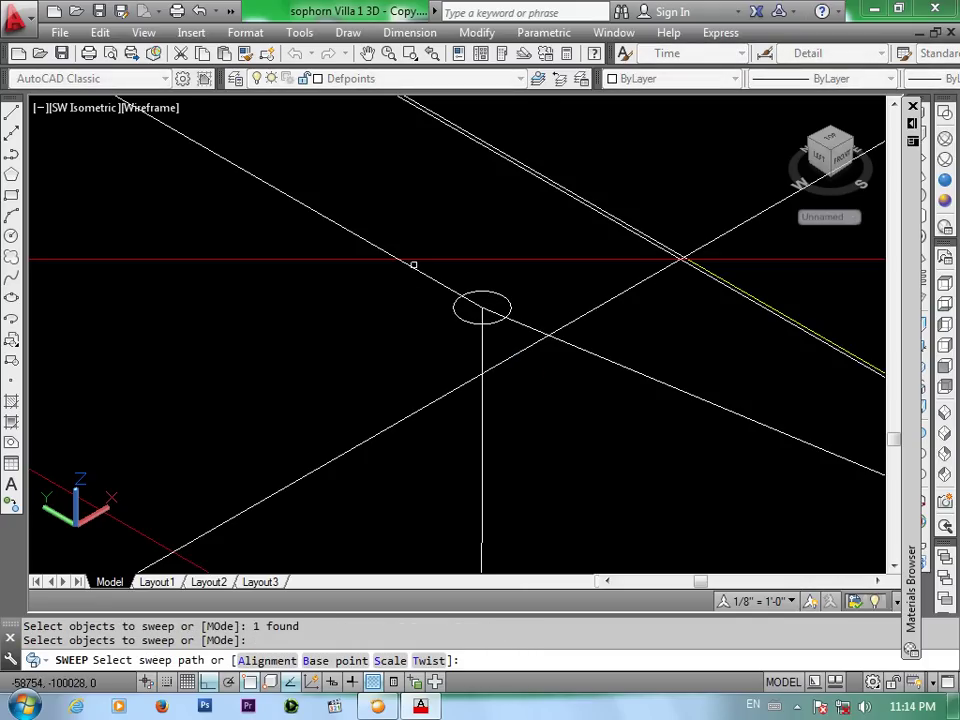
click(418, 272)
scroll(469, 336, down, 2)
scroll(462, 270, down, 2)
scroll(462, 270, down, 2)
scroll(499, 422, down, 2)
scroll(468, 448, up, 5)
scroll(475, 440, up, 2)
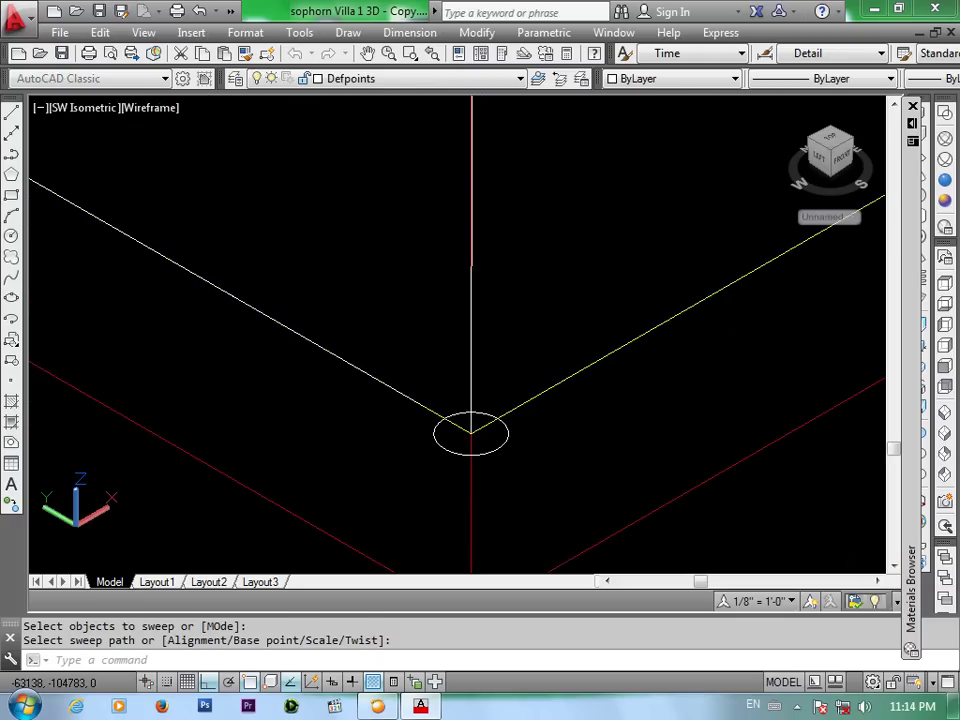
Sweep the second circle up the vertical line to form the corner tube
key(Return)
click(484, 452)
key(Return)
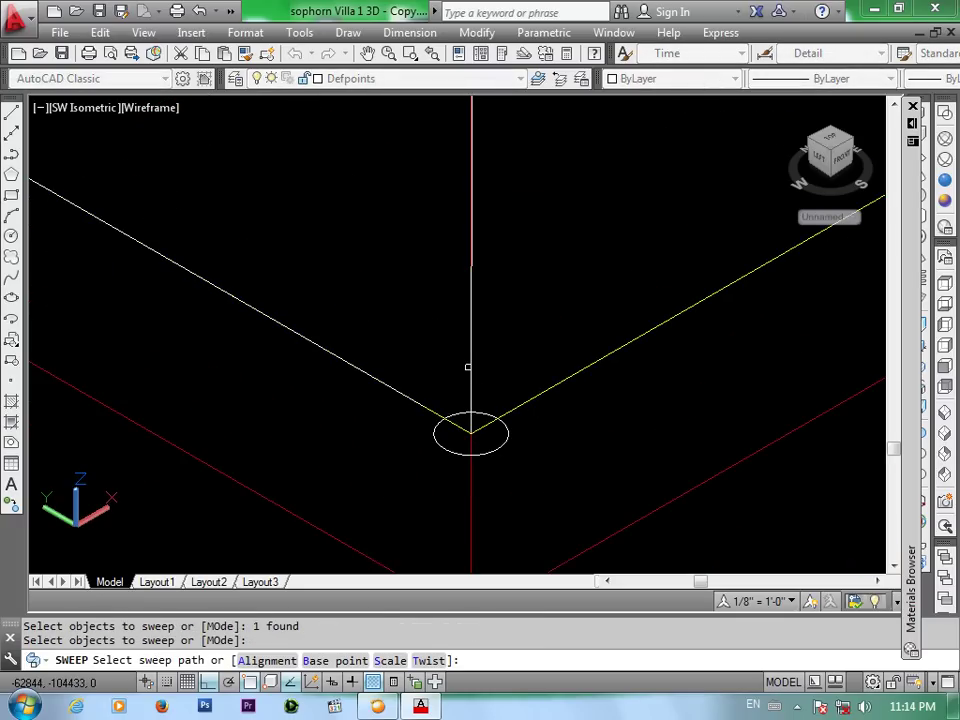
click(472, 375)
scroll(500, 360, down, 3)
scroll(522, 341, down, 3)
middle_drag(522, 341, 612, 412)
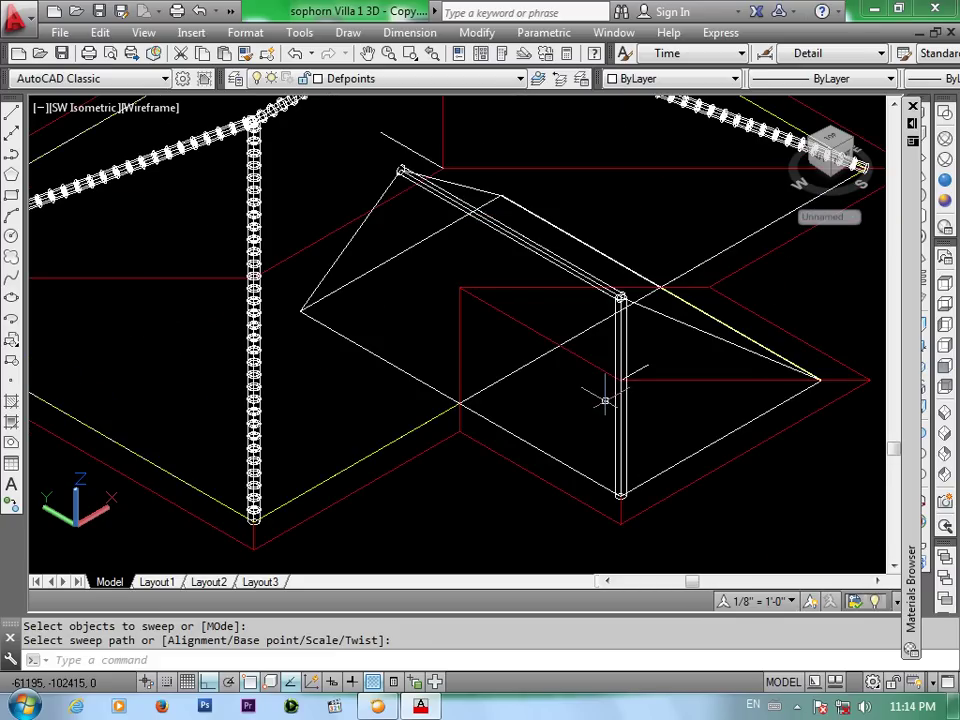
scroll(471, 330, down, 2)
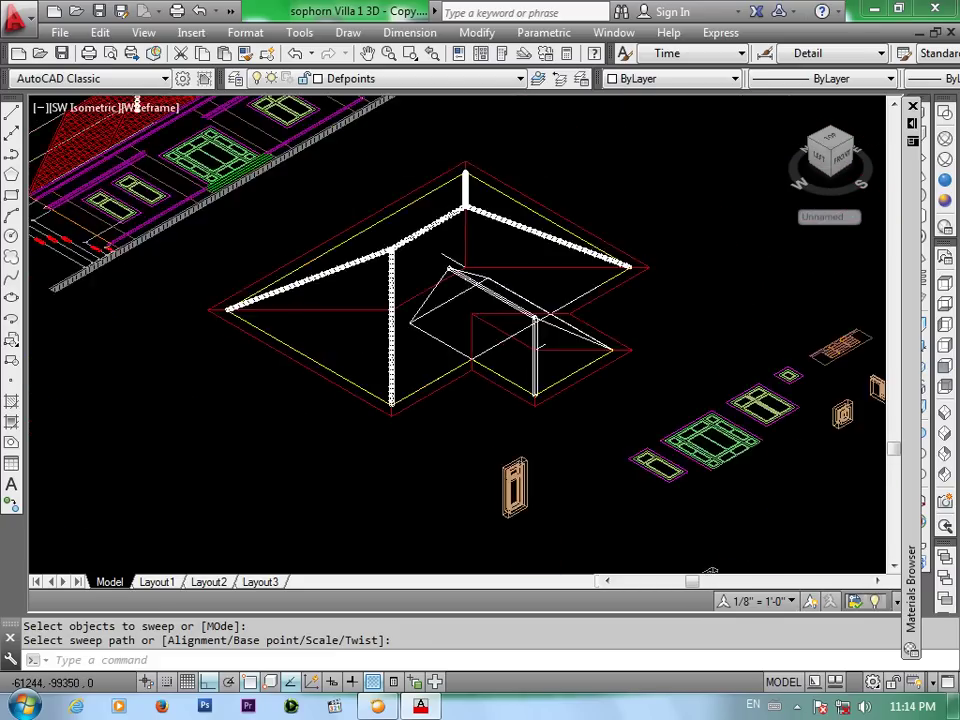
scroll(466, 341, down, 2)
scroll(330, 207, up, 1)
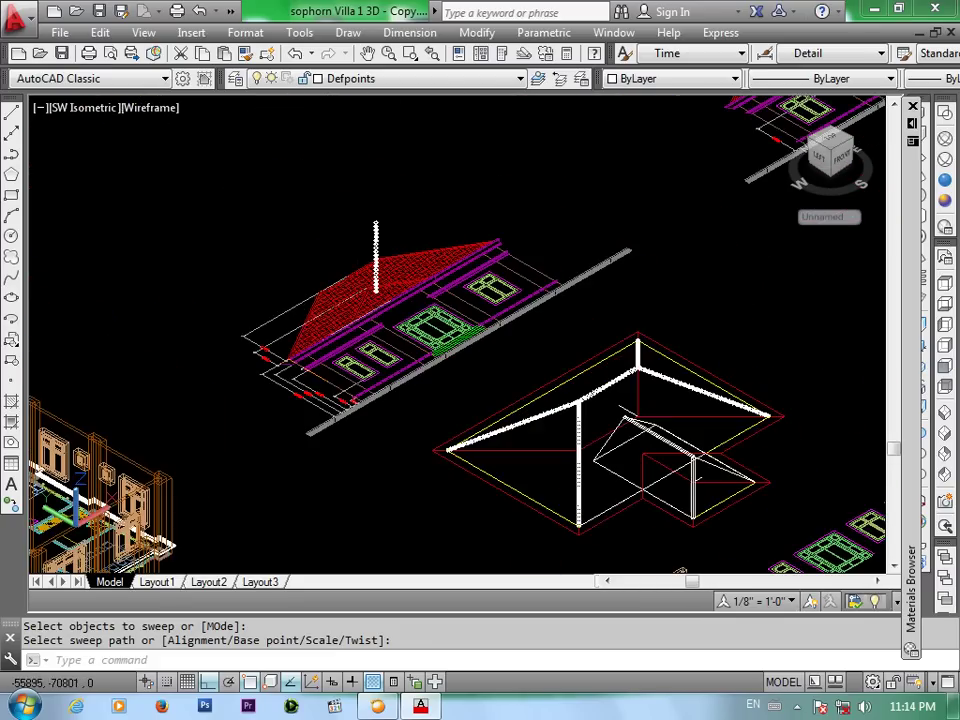
scroll(345, 206, up, 1)
scroll(375, 205, up, 1)
scroll(410, 204, up, 1)
scroll(412, 175, down, 2)
scroll(407, 145, down, 1)
scroll(410, 140, down, 1)
mouse_move(453, 249)
middle_down()
mouse_move(480, 340)
mouse_move(467, 290)
middle_up()
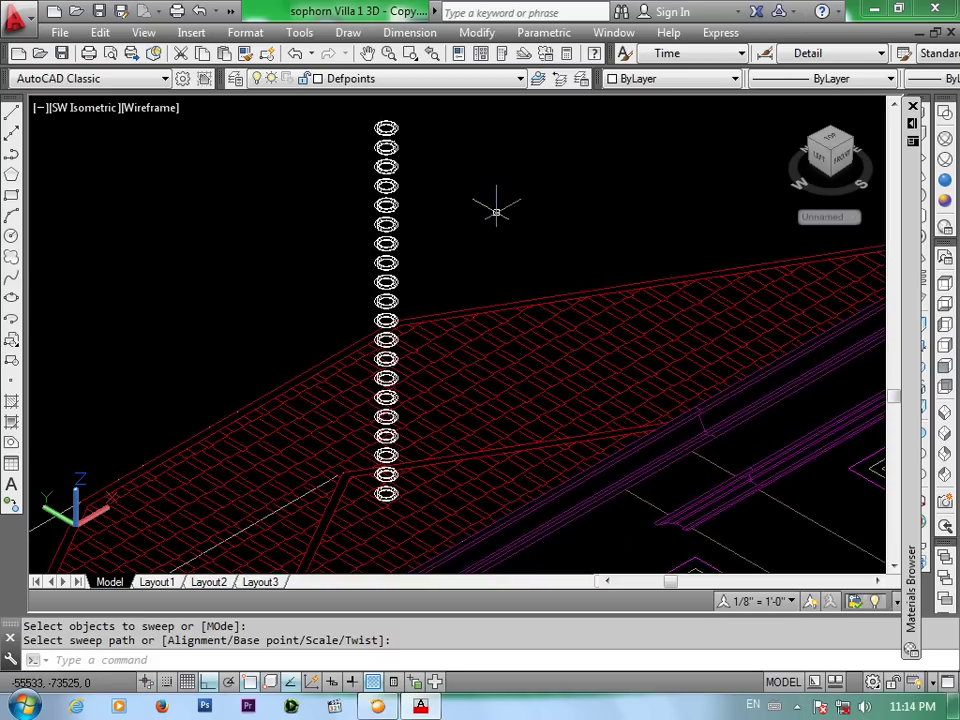
middle_drag(486, 214, 488, 279)
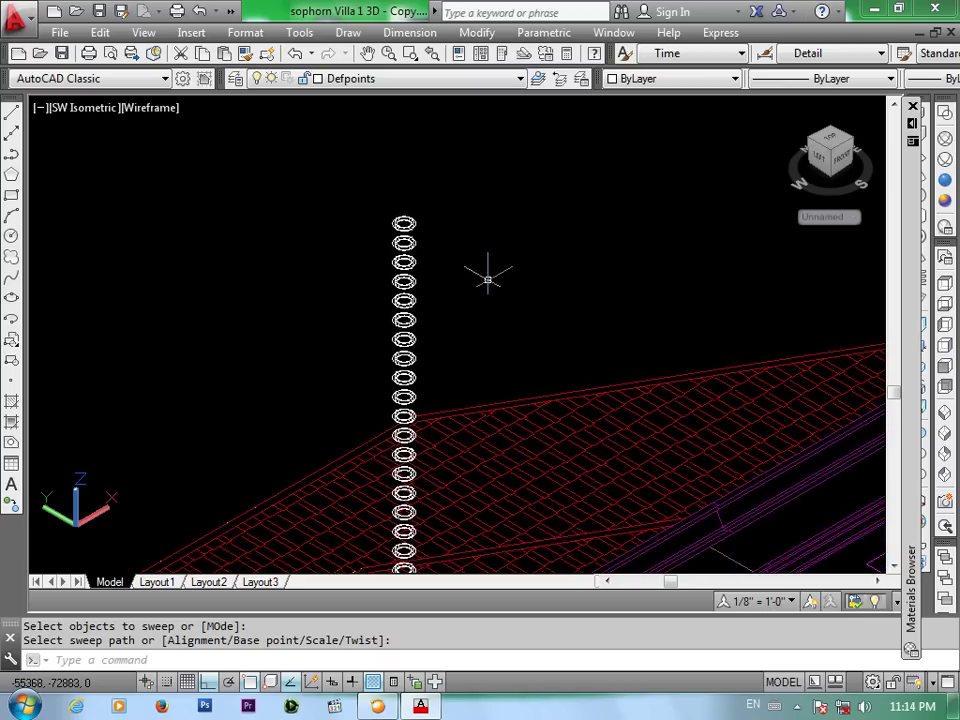
Copy one ring from the stacked ring column to an empty spot beside the villa
text(co)
key(Return)
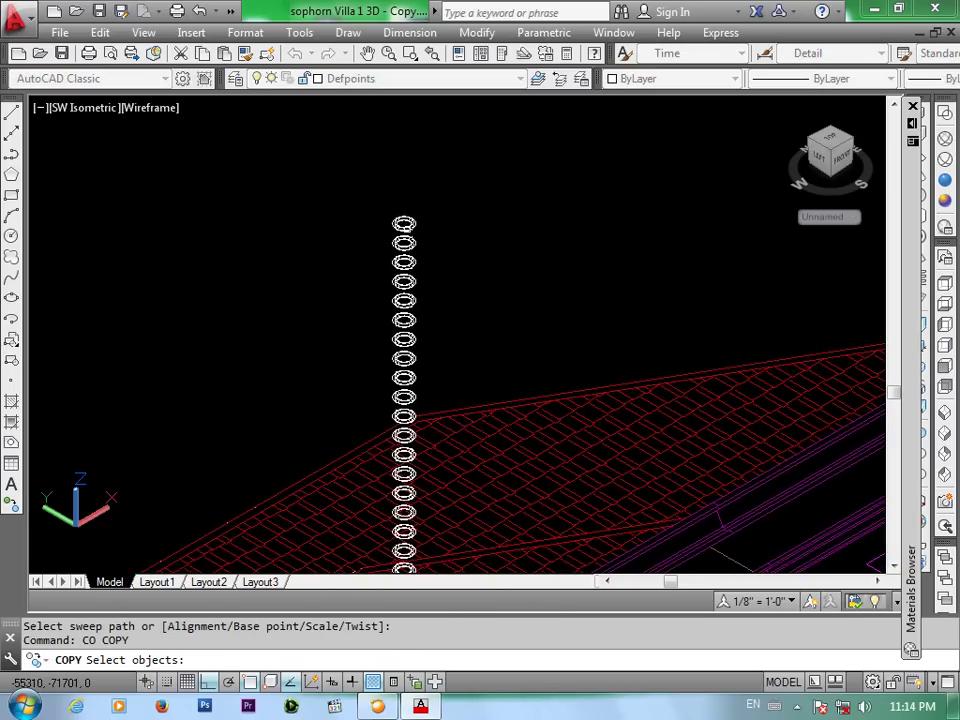
click(404, 222)
key(Return)
click(401, 216)
scroll(404, 222, down, 6)
scroll(404, 222, down, 5)
scroll(404, 222, down, 2)
scroll(404, 222, down, 2)
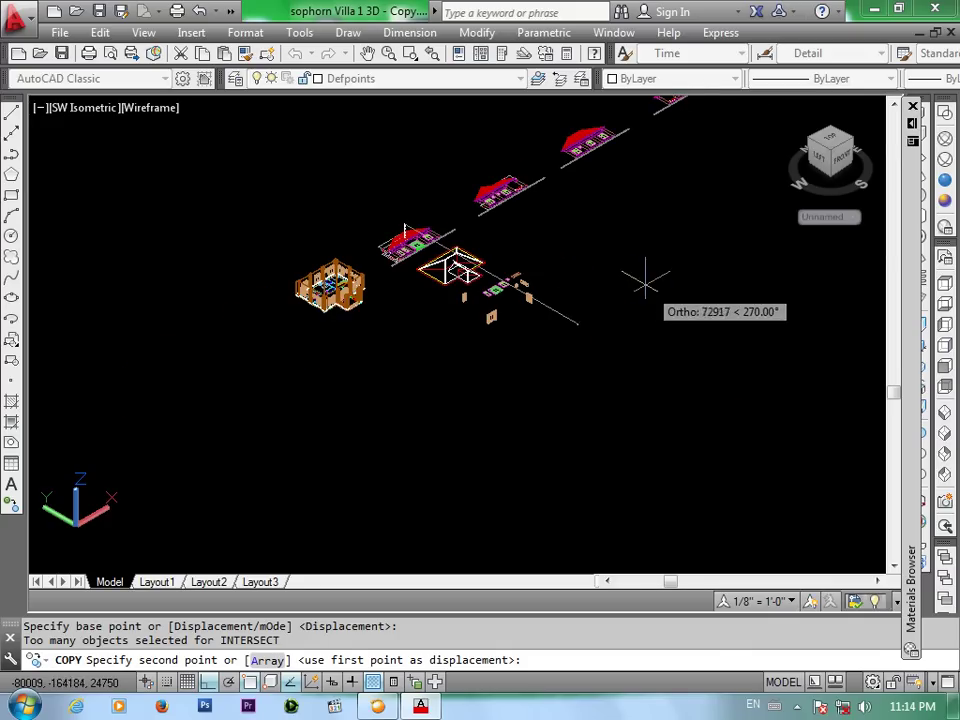
click(606, 336)
scroll(608, 340, up, 2)
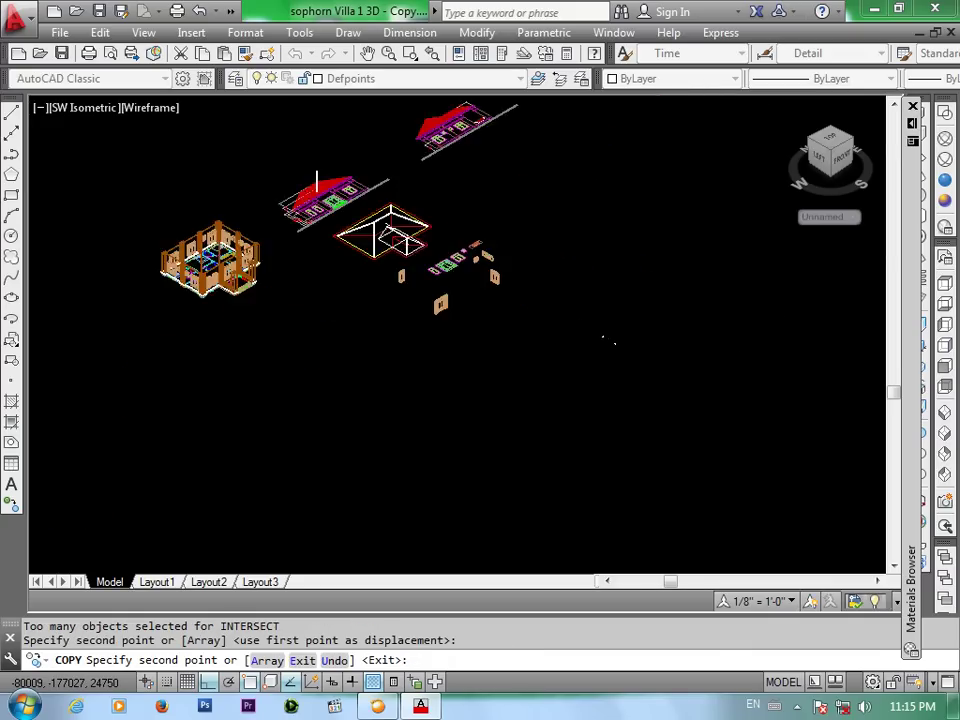
scroll(600, 342, up, 3)
key(Return)
scroll(600, 330, up, 3)
scroll(611, 314, up, 3)
middle_drag(609, 311, 463, 434)
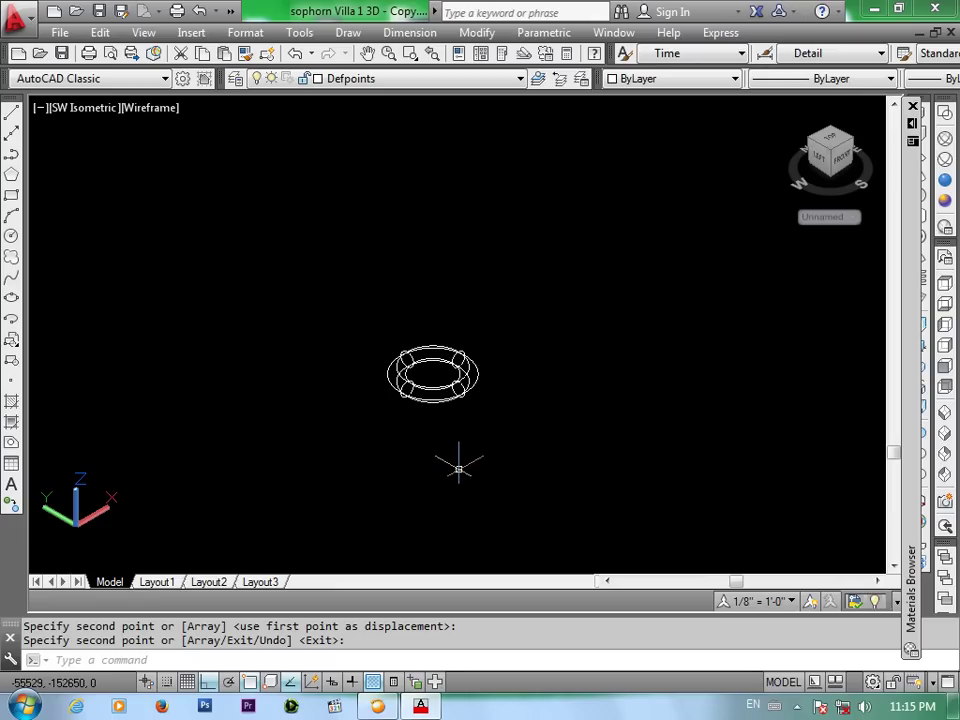
text(3da)
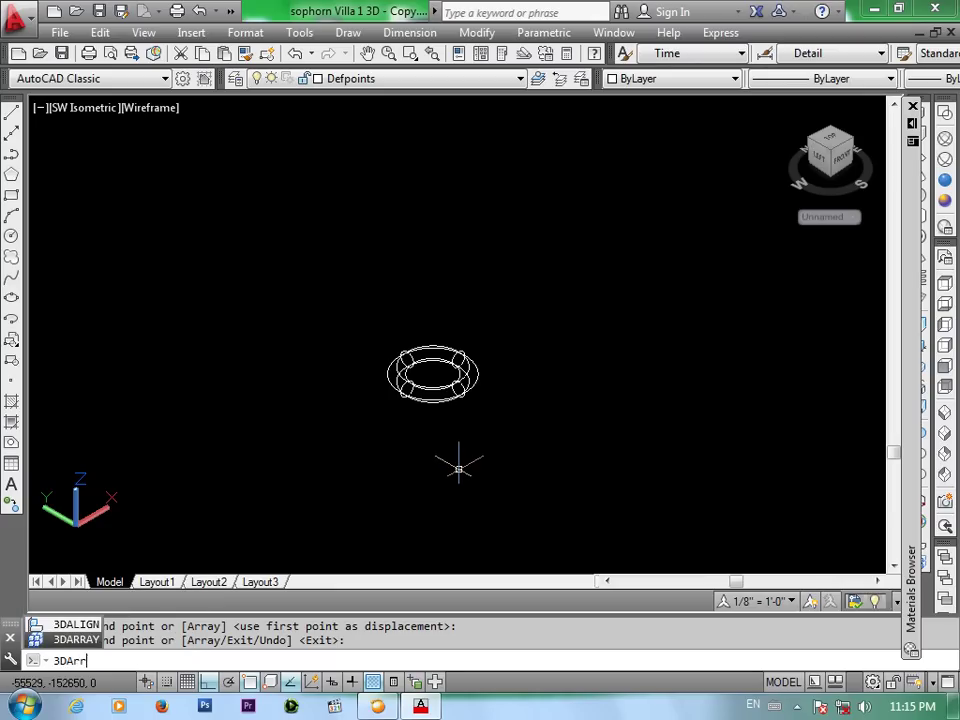
text(ay)
key(Return)
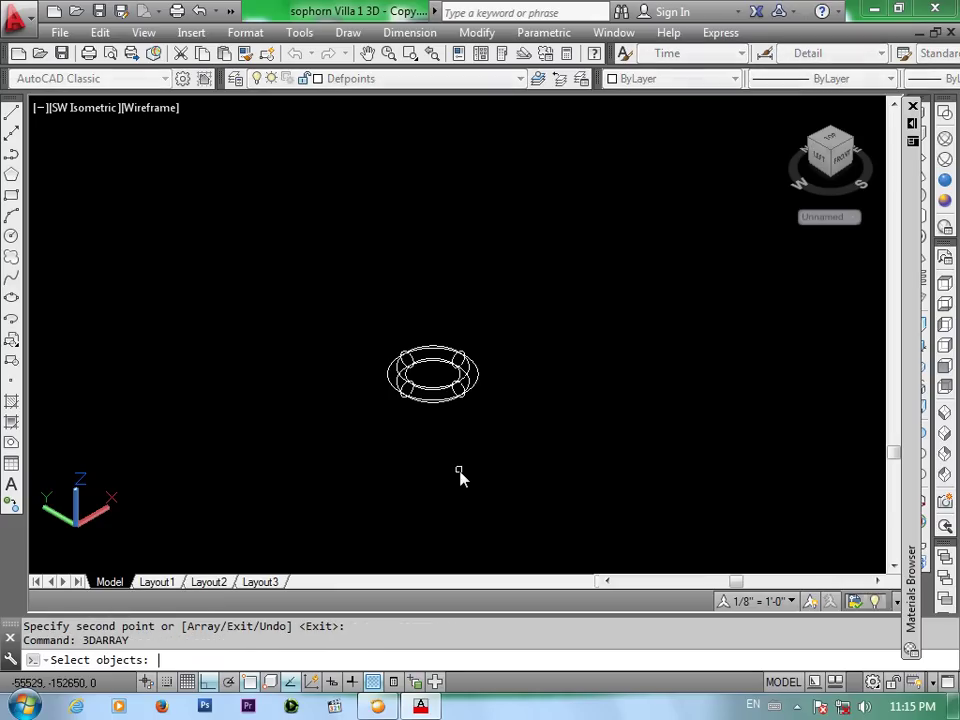
click(436, 385)
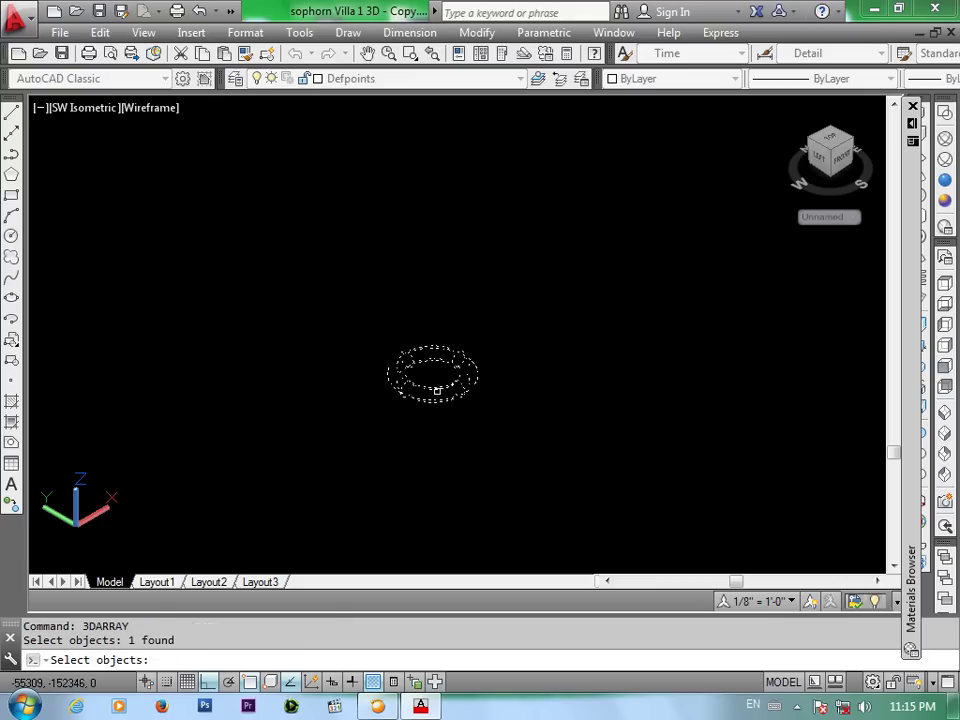
key(Return)
key(Return)
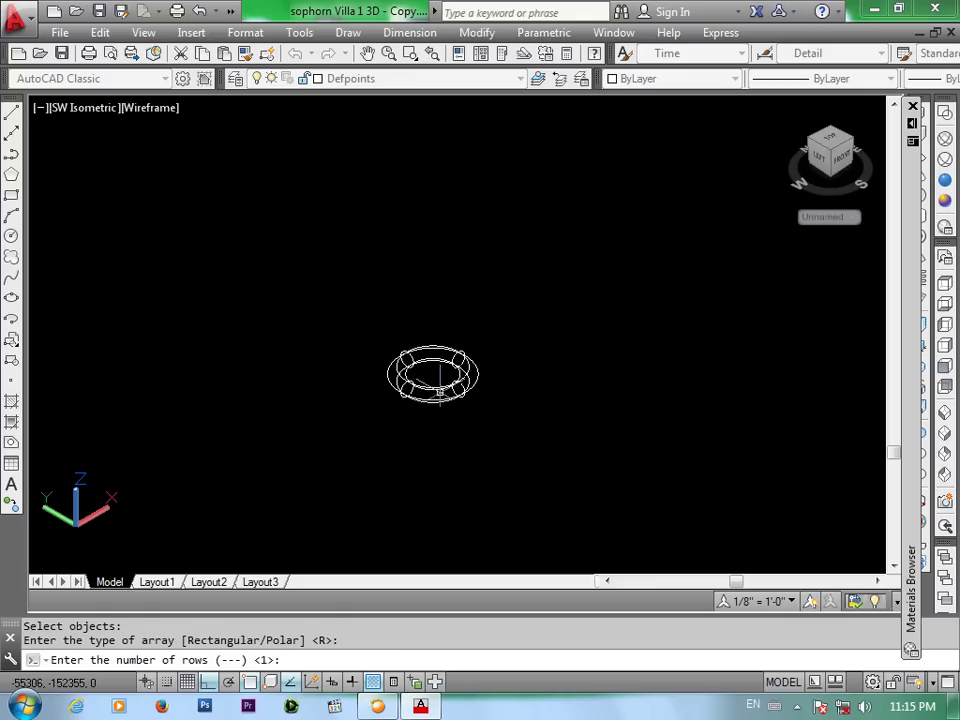
key(Return)
key(Return)
text(100)
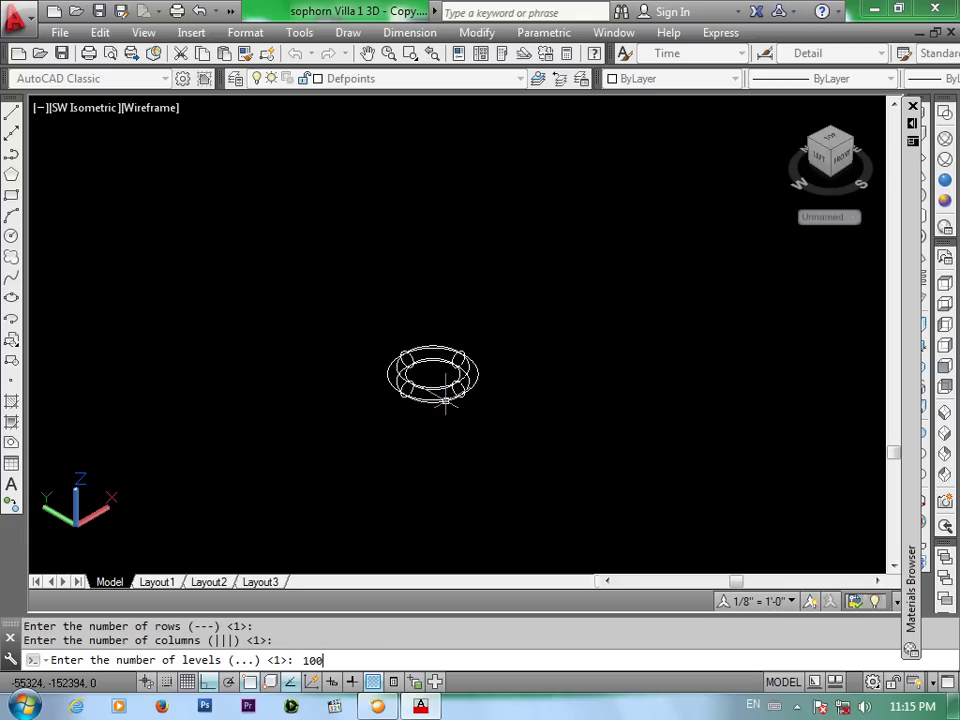
key(Return)
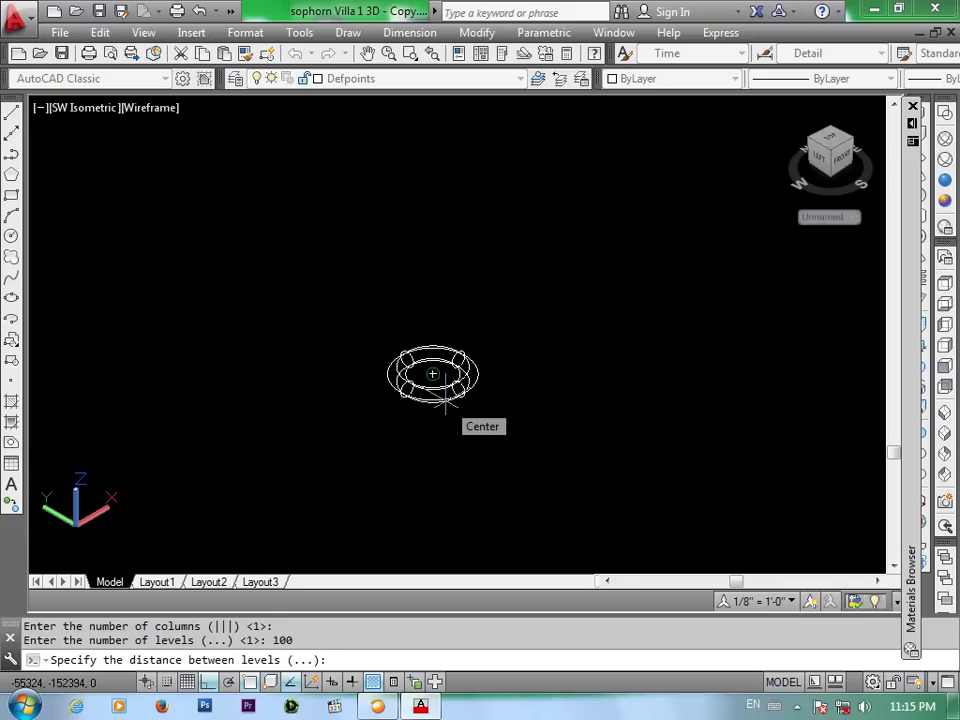
text(150)
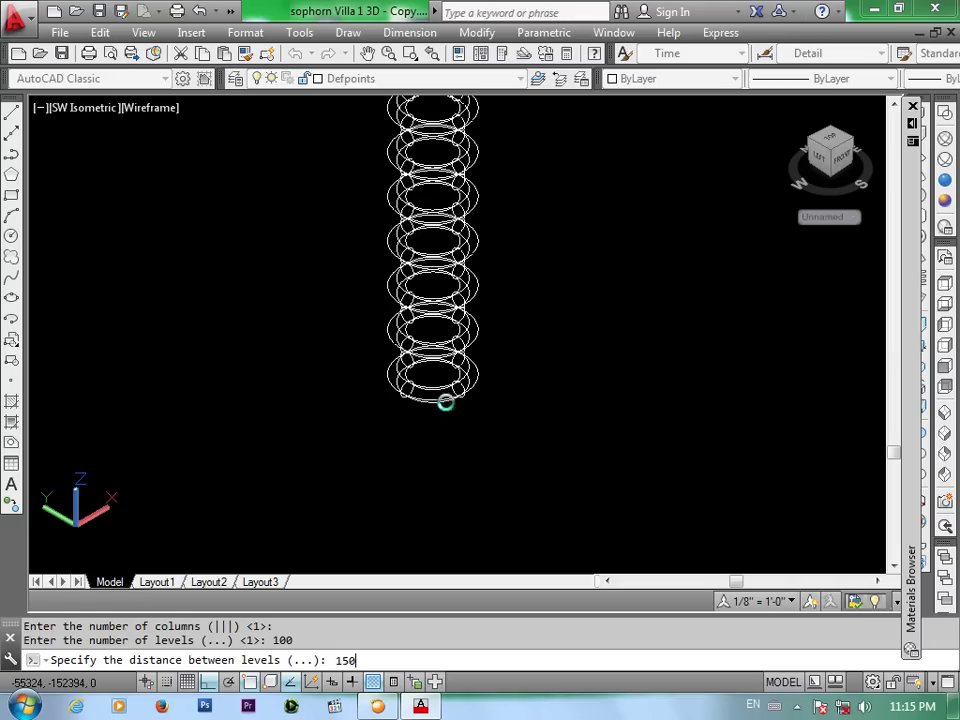
key(Return)
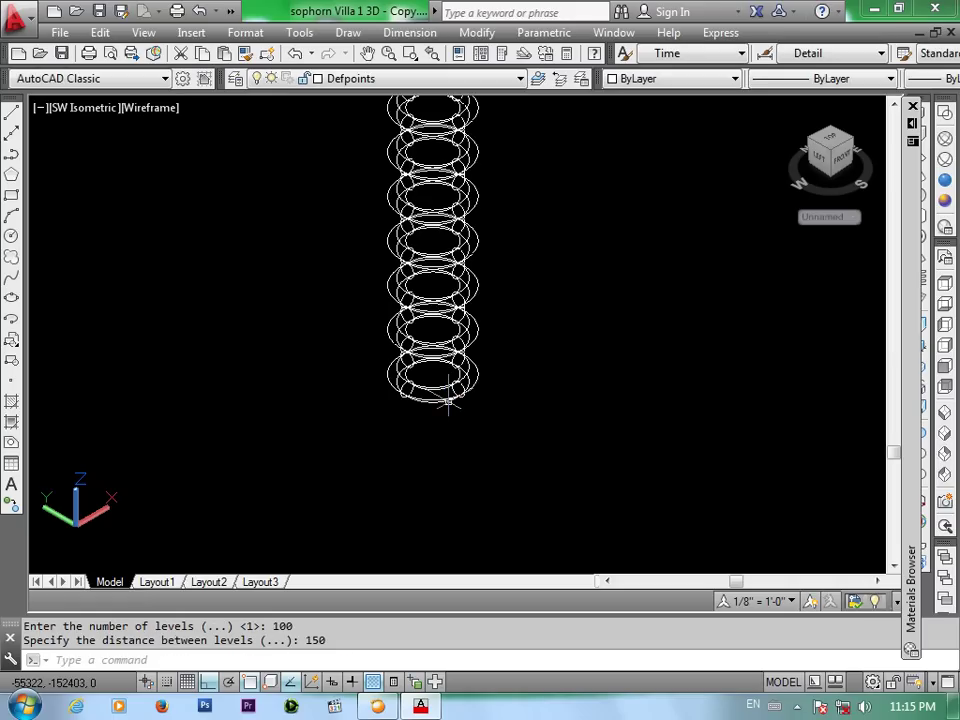
mouse_move(446, 401)
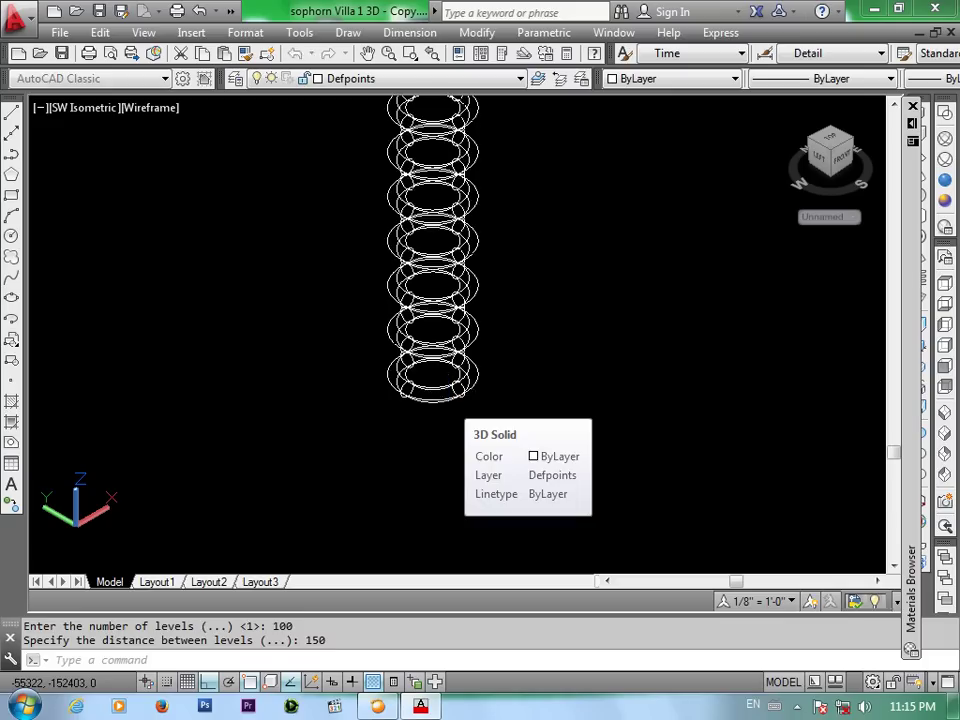
key(ctrl+z)
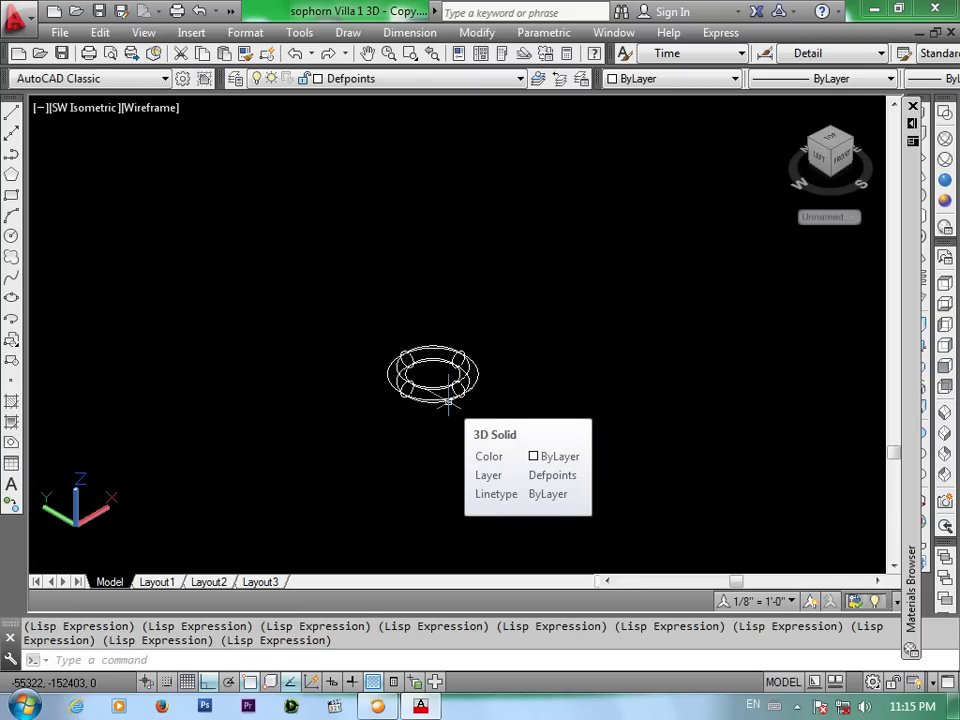
Run 3DARRAY on the torus: rectangular, 1 row, 1 column, 100 levels spaced 250
text(3da)
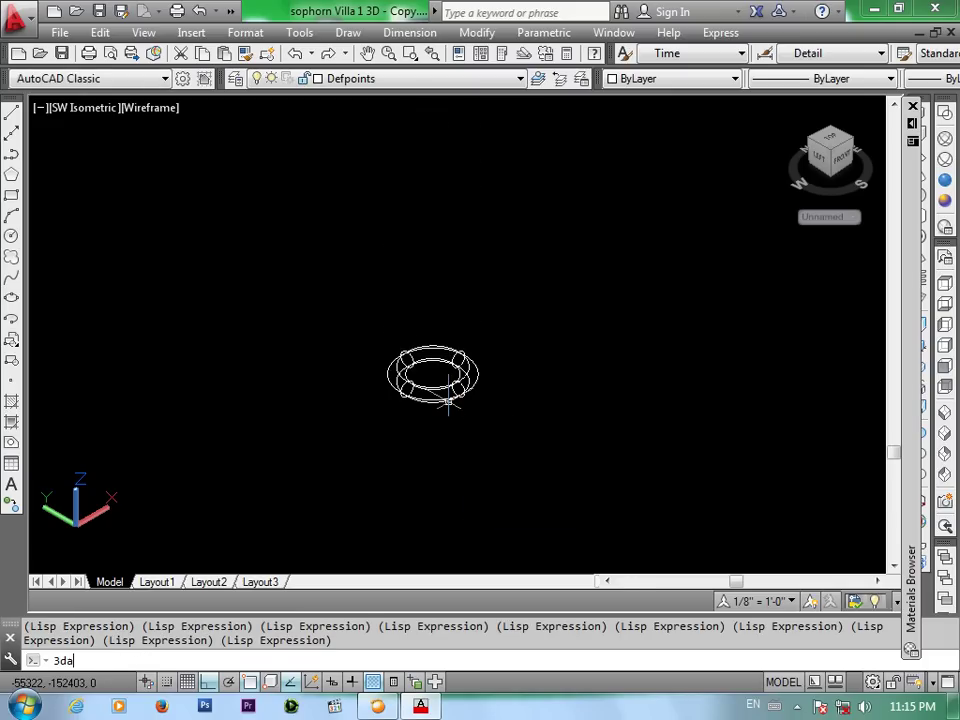
key(Return)
key(Return)
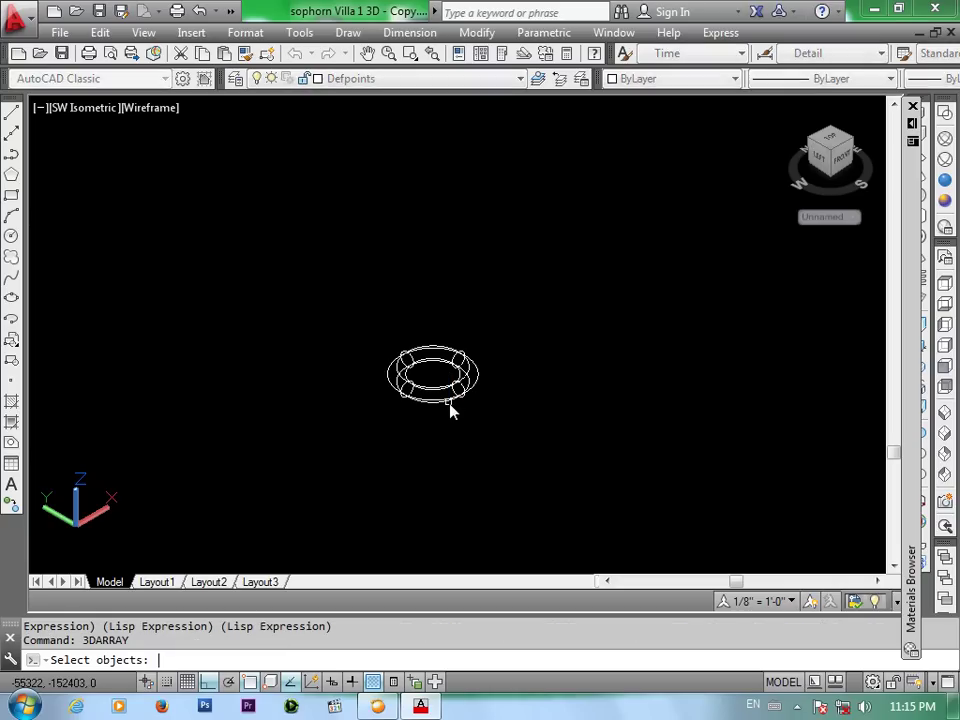
click(449, 406)
click(449, 406)
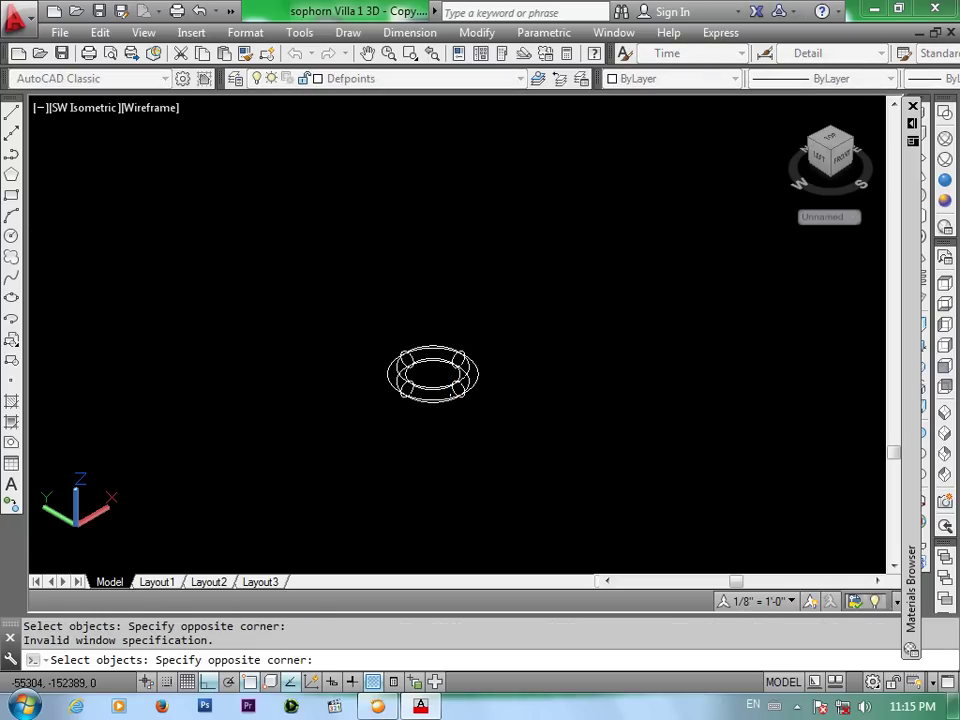
click(439, 407)
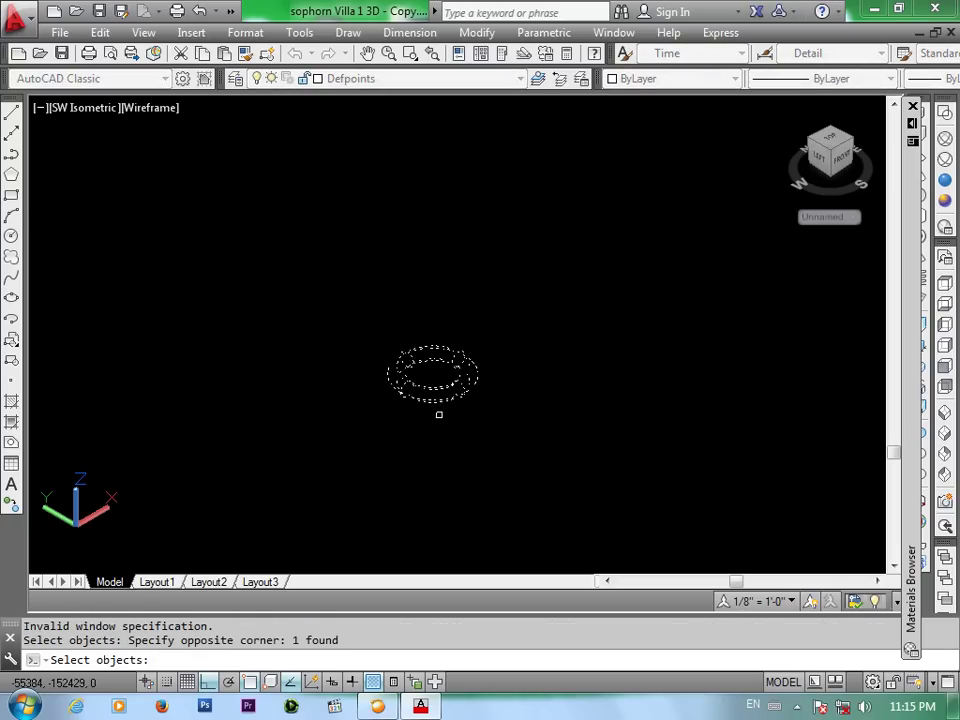
key(Return)
key(Return)
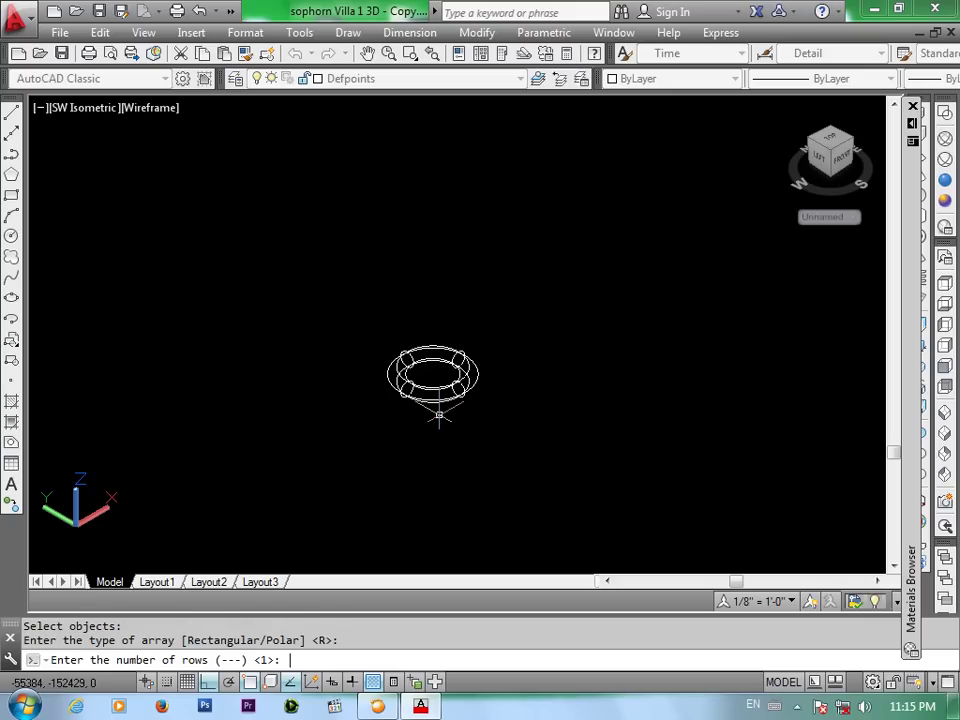
key(Return)
key(Return)
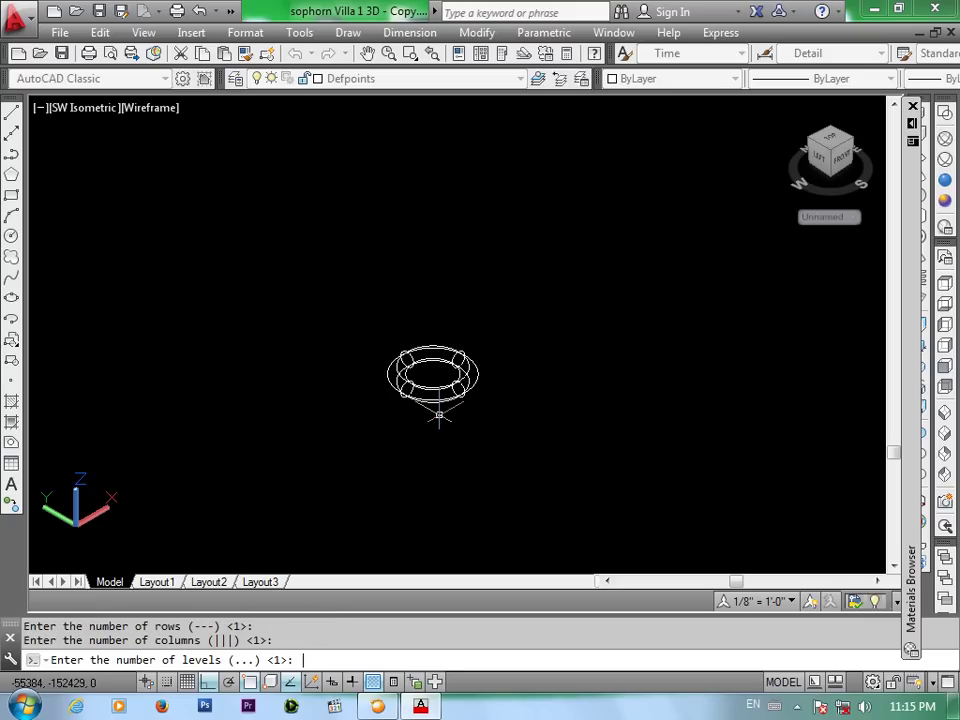
text(100)
key(Return)
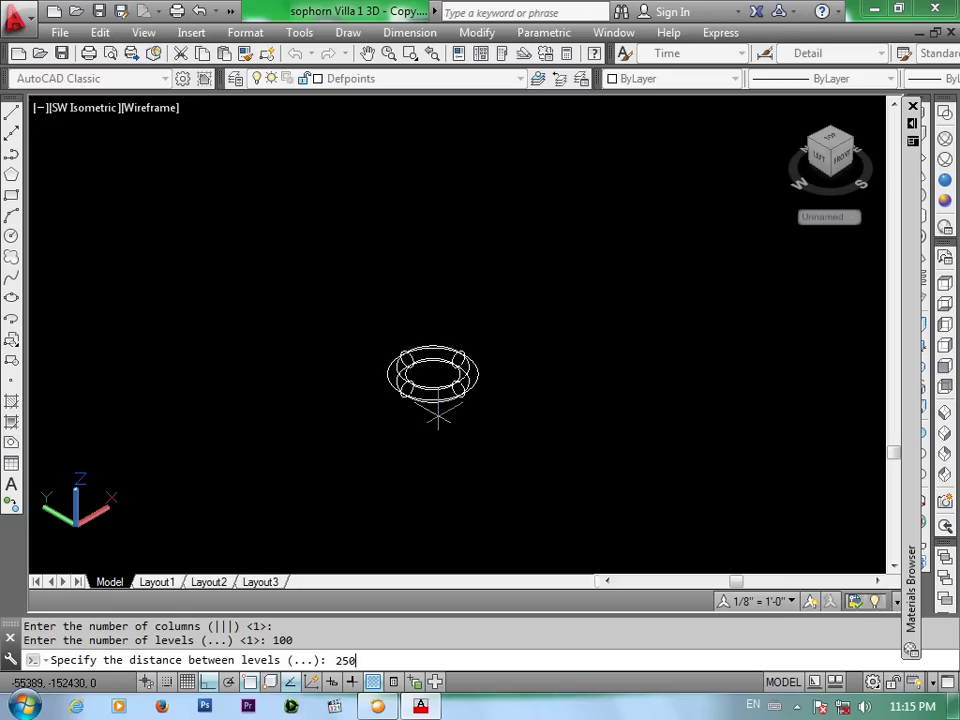
key(Return)
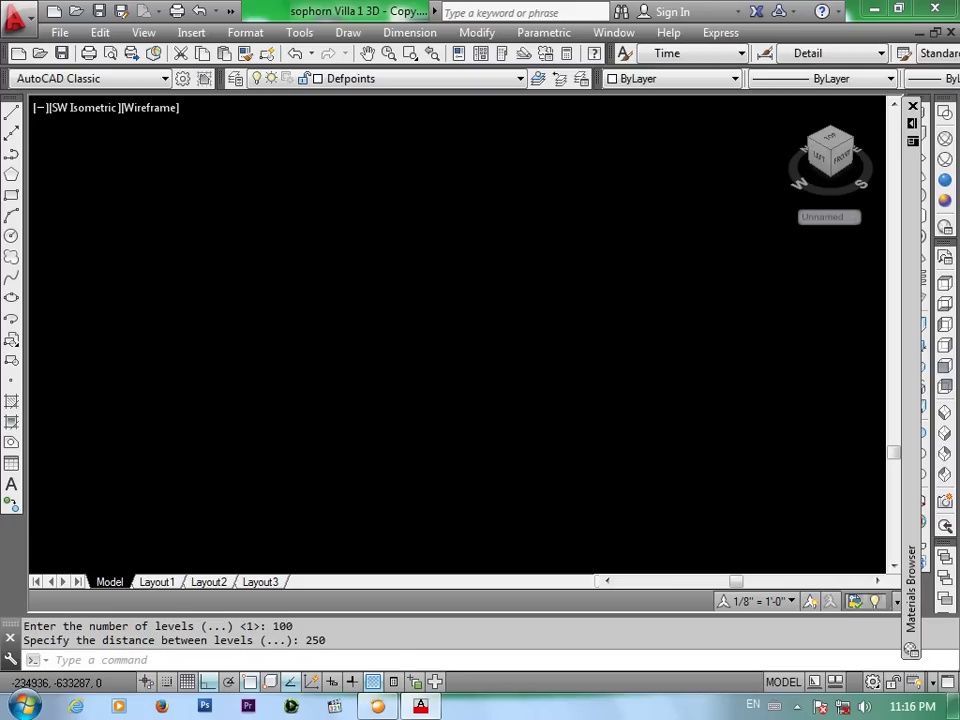
Zoom to extents, start ALIGN on the 28-ring column, and match its bottom ring to the roof corner
text(z)
key(Return)
text(a)
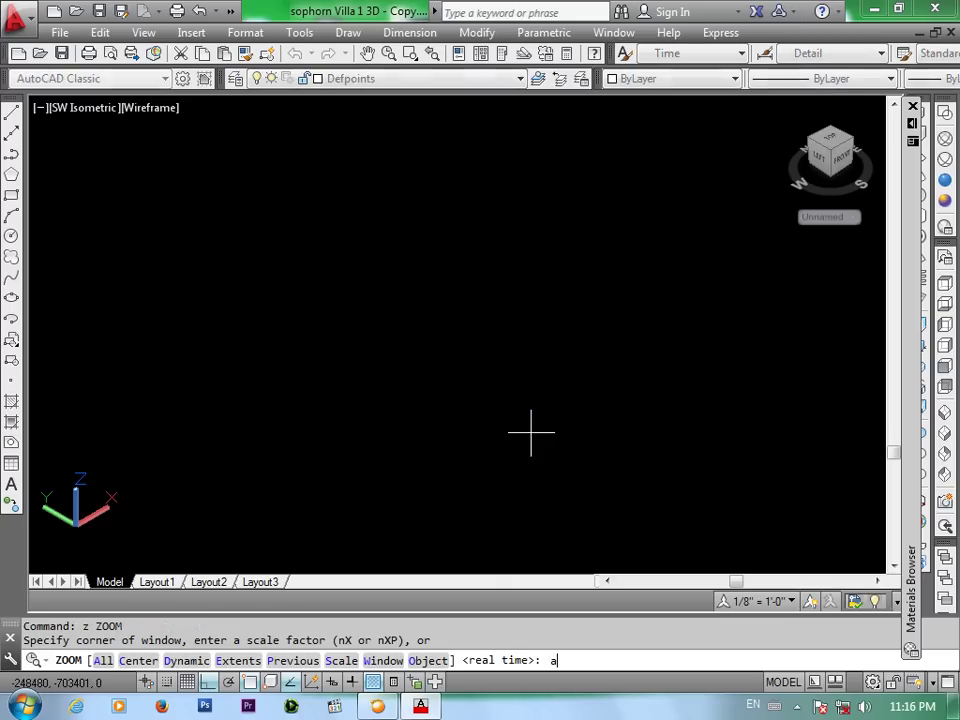
key(Return)
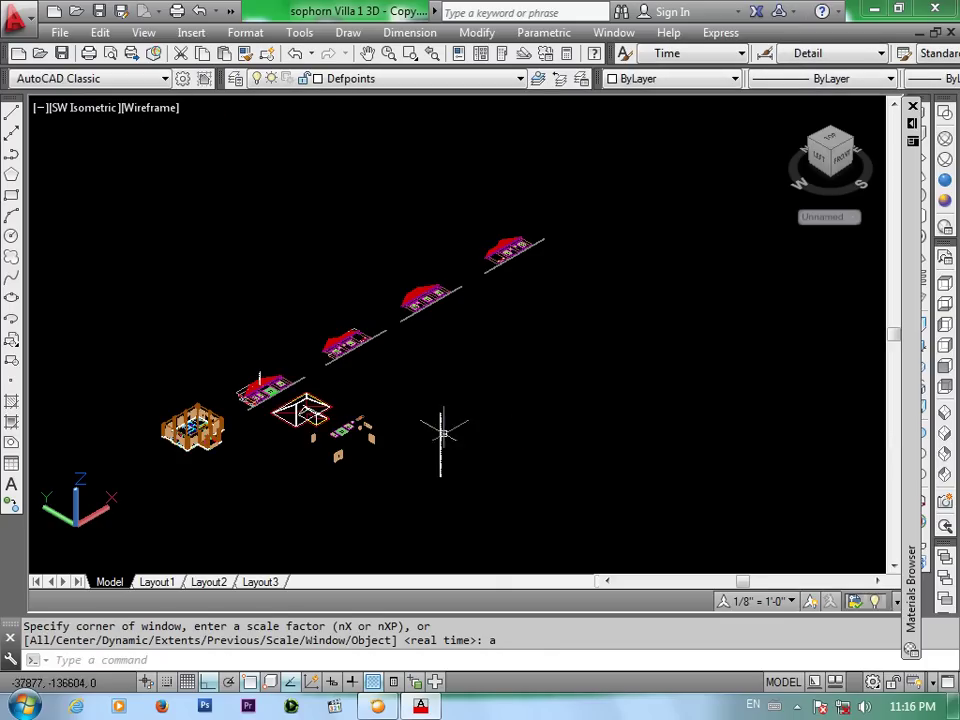
middle_drag(441, 432, 455, 375)
scroll(455, 375, up, 2)
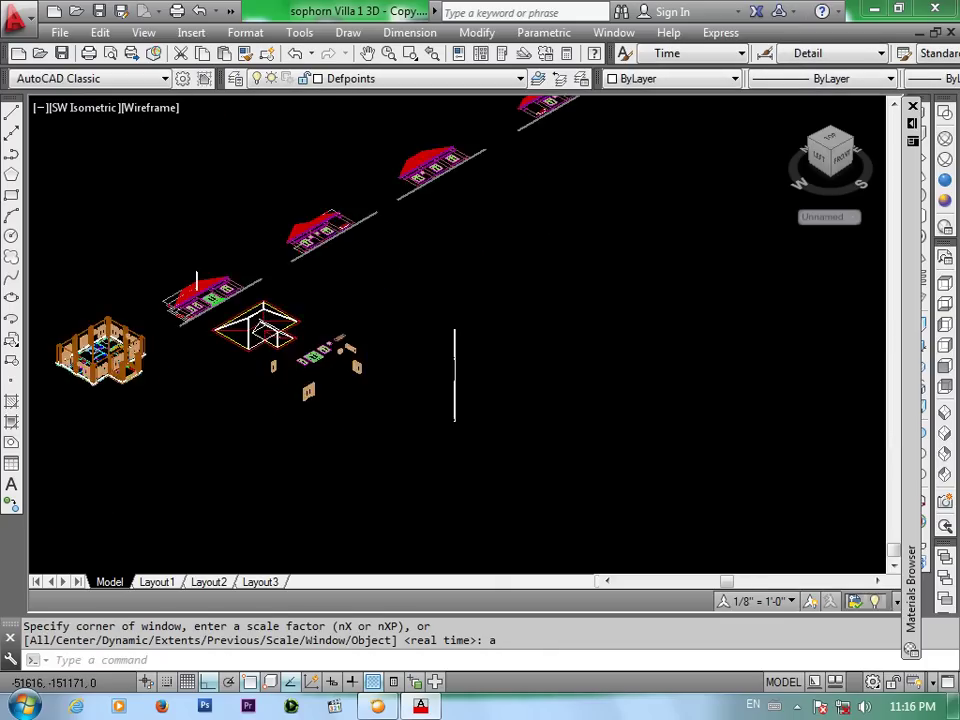
scroll(455, 410, up, 3)
scroll(448, 403, up, 2)
scroll(454, 420, up, 2)
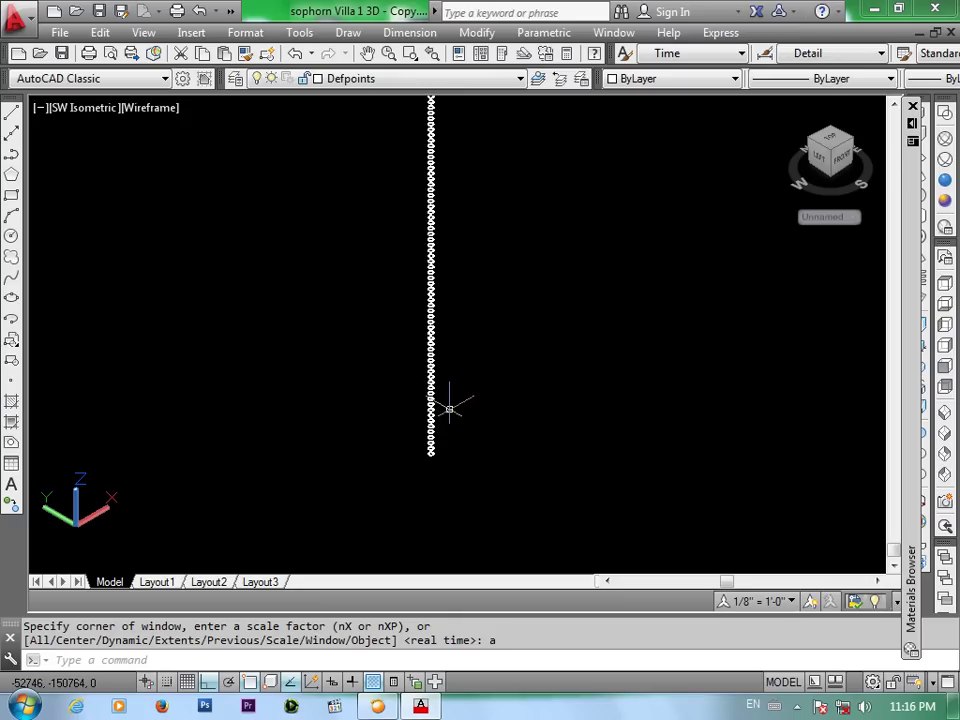
text(l)
key(Return)
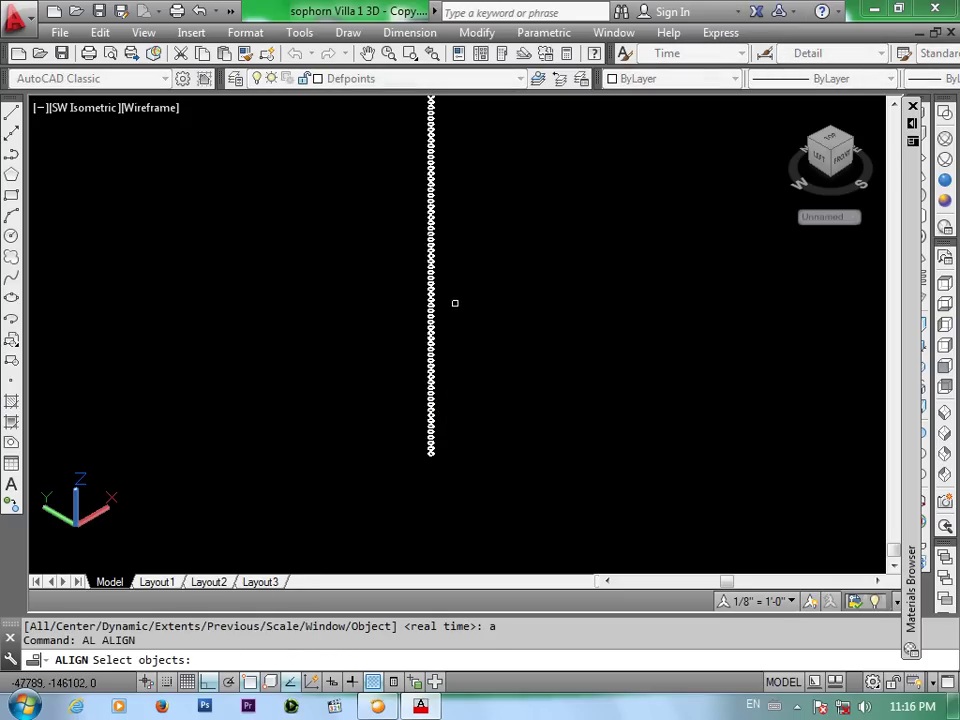
click(455, 303)
click(405, 461)
key(Return)
scroll(431, 452, up, 3)
scroll(430, 453, up, 2)
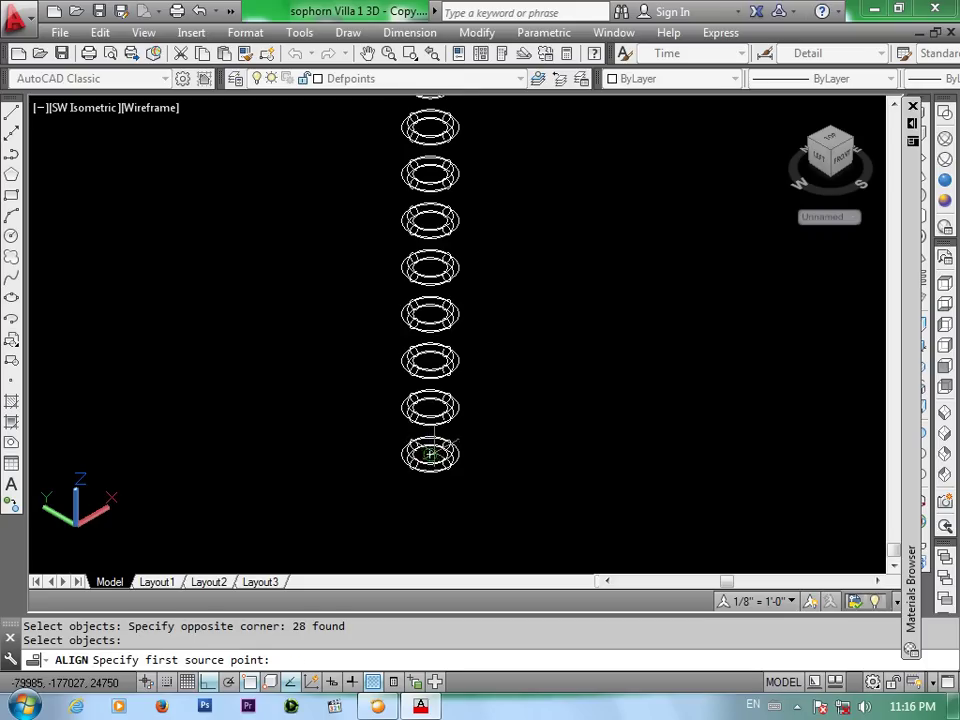
click(430, 454)
scroll(430, 454, down, 3)
scroll(430, 454, down, 2)
scroll(430, 454, down, 3)
scroll(430, 454, down, 2)
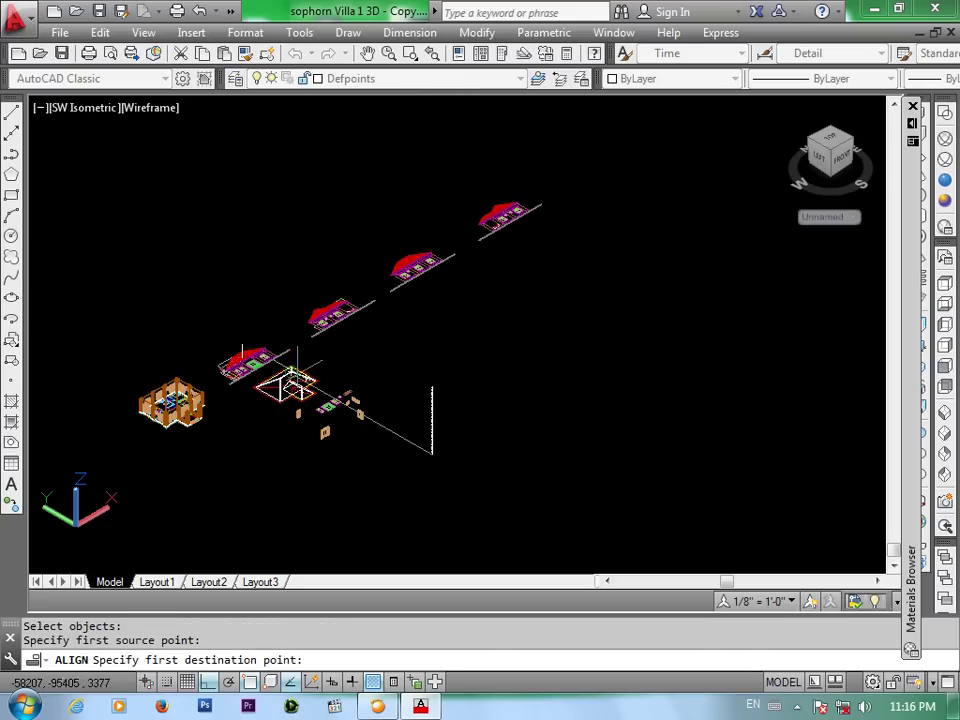
scroll(297, 372, up, 2)
scroll(298, 365, up, 3)
scroll(300, 350, up, 3)
scroll(300, 345, up, 2)
scroll(293, 326, up, 2)
scroll(285, 354, up, 2)
scroll(291, 364, up, 2)
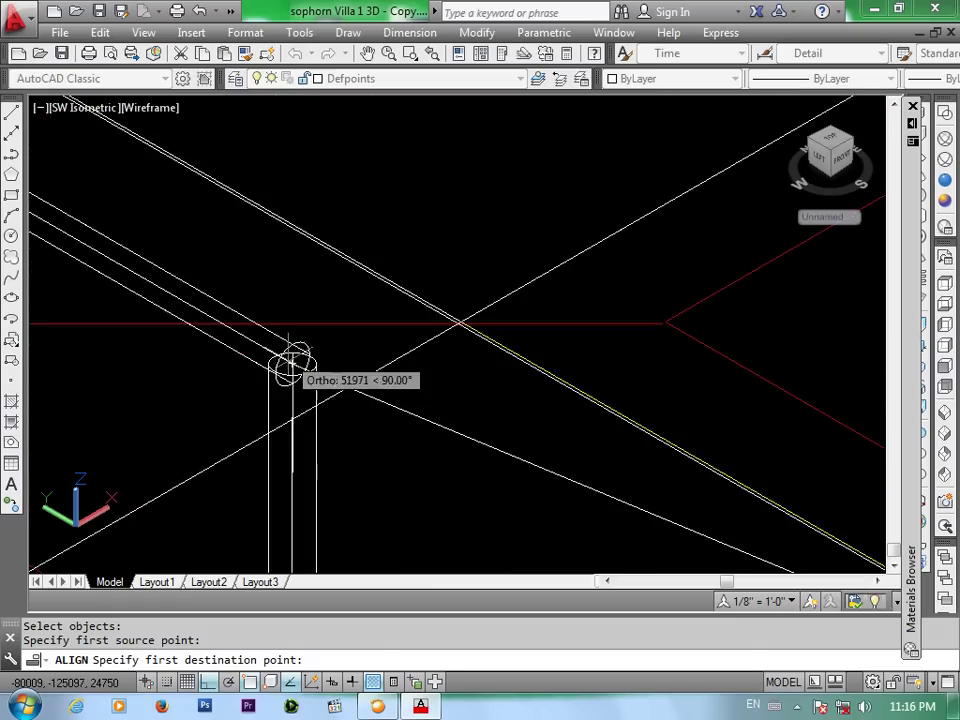
scroll(291, 362, up, 2)
click(290, 364)
Match a second ring to a point along the roof edge, laying the column along the slope
scroll(293, 366, down, 1)
scroll(292, 365, down, 3)
scroll(305, 372, down, 3)
scroll(317, 381, down, 3)
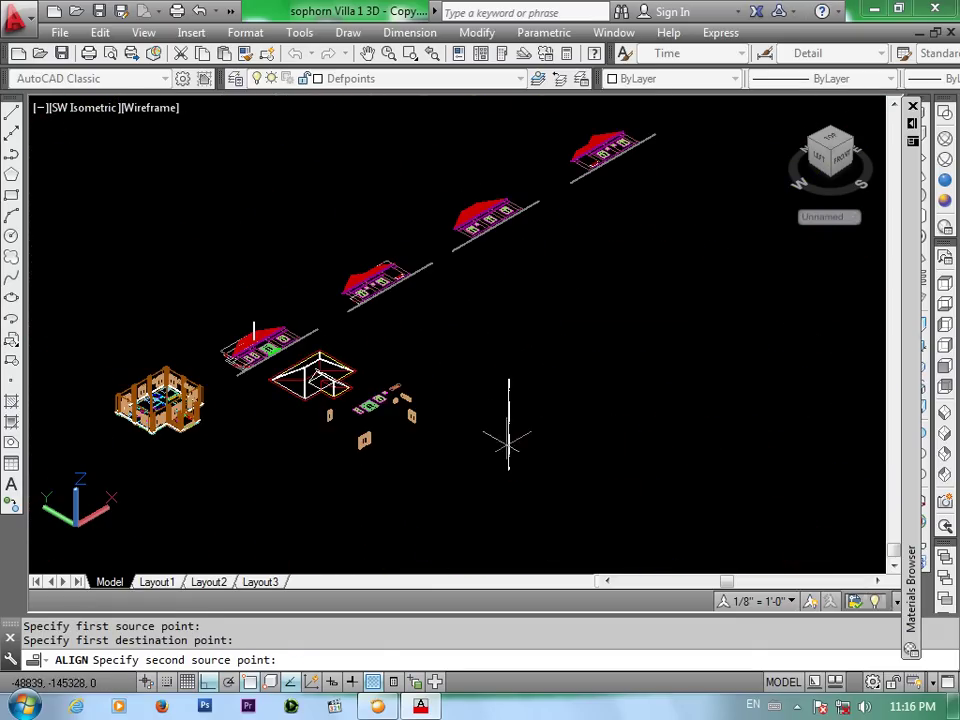
scroll(508, 440, up, 4)
scroll(495, 450, up, 3)
scroll(454, 489, up, 1)
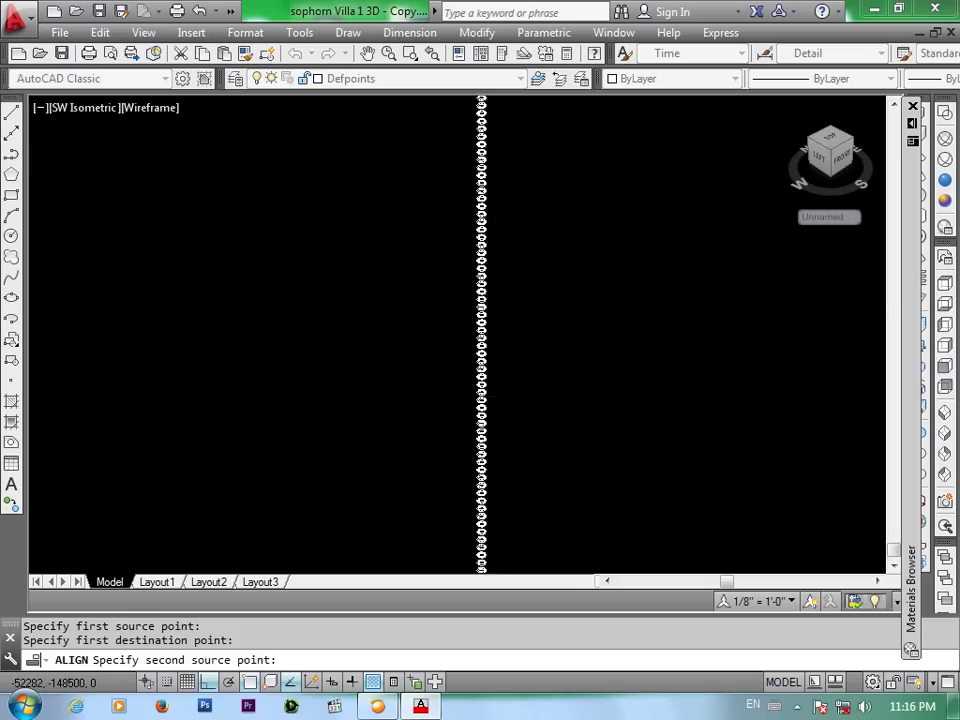
scroll(480, 482, up, 5)
scroll(518, 452, up, 5)
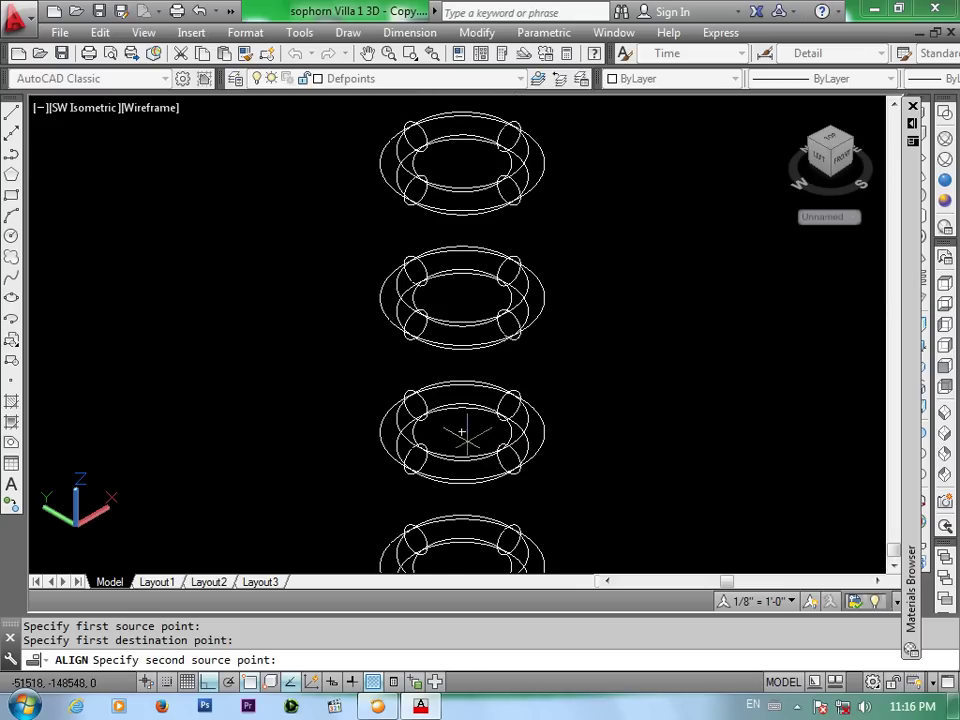
click(462, 432)
scroll(462, 432, down, 3)
scroll(463, 430, down, 5)
scroll(463, 440, down, 5)
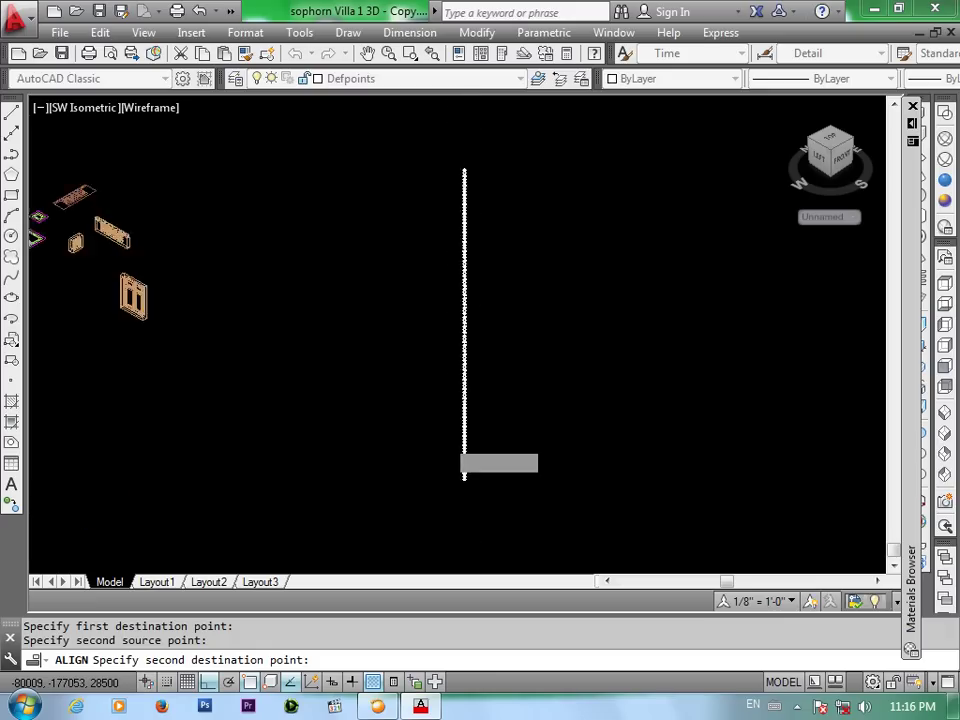
scroll(463, 458, down, 5)
scroll(312, 350, up, 2)
scroll(303, 367, up, 2)
scroll(303, 367, up, 2)
scroll(302, 368, up, 3)
scroll(302, 368, up, 3)
scroll(302, 368, up, 3)
scroll(289, 353, up, 2)
click(280, 345)
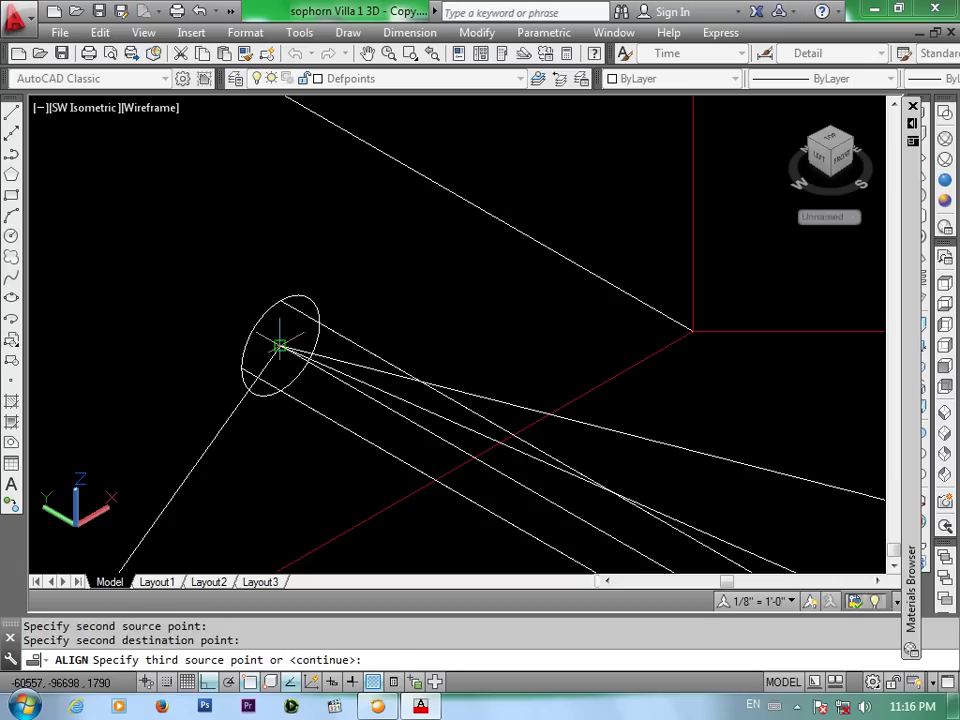
key(Return)
Erase the detached rings past the tube end, including the lone upper-left ring, using three window selections
scroll(347, 348, down, 3)
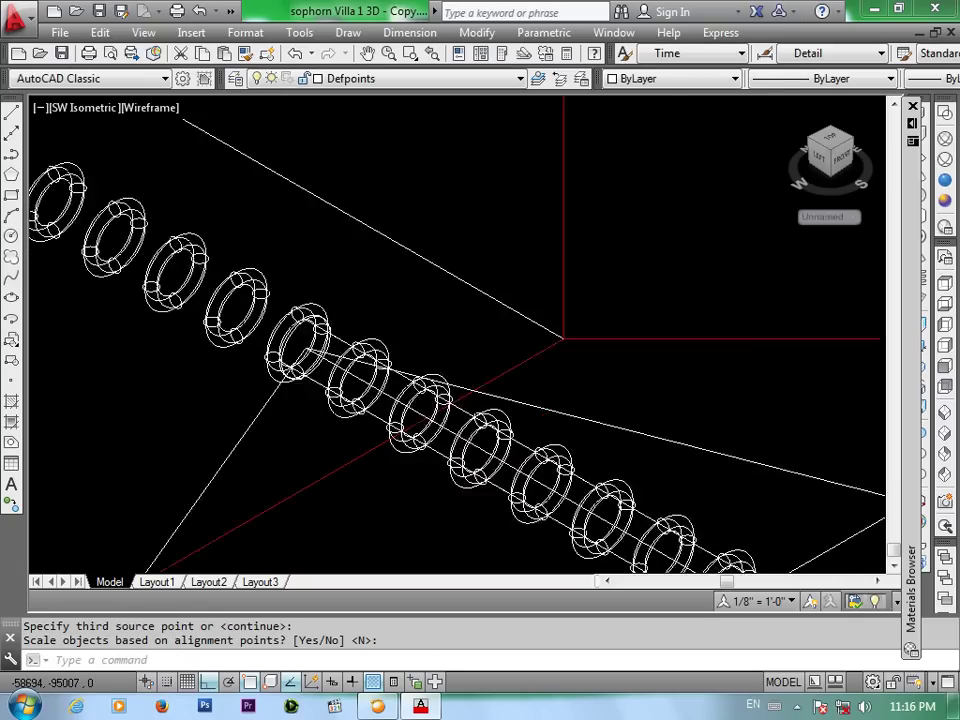
scroll(348, 334, down, 3)
scroll(275, 337, up, 3)
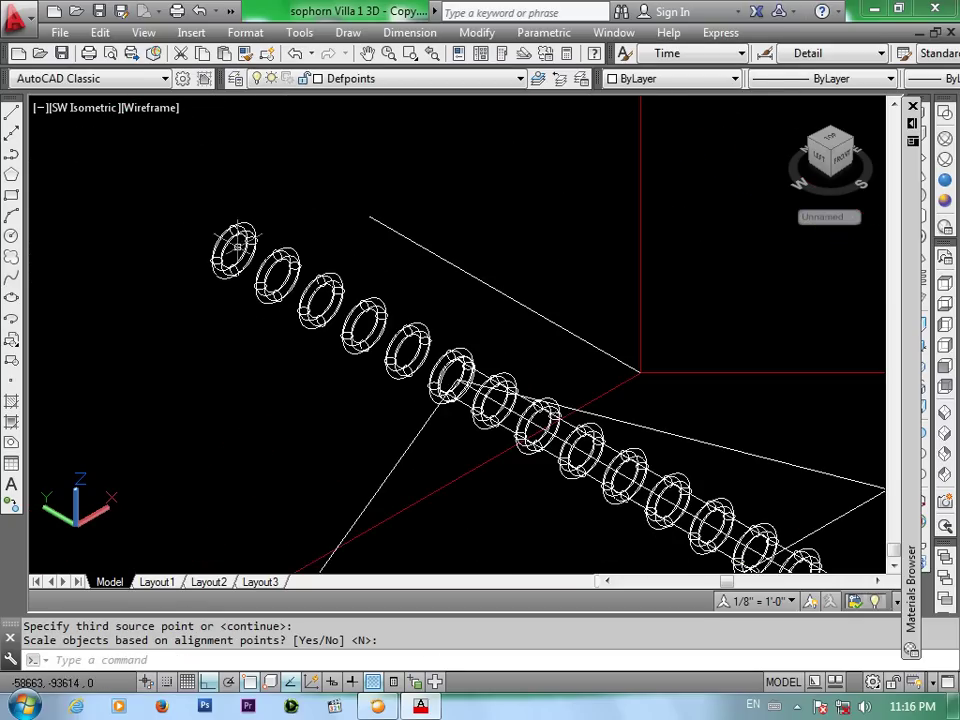
click(253, 214)
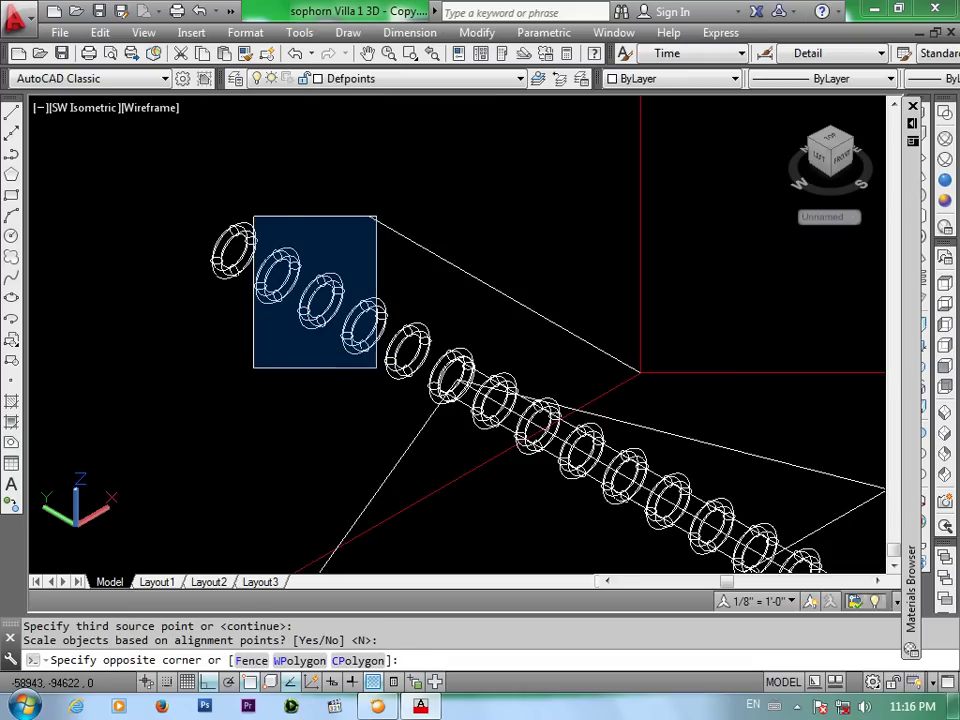
click(376, 366)
key(Delete)
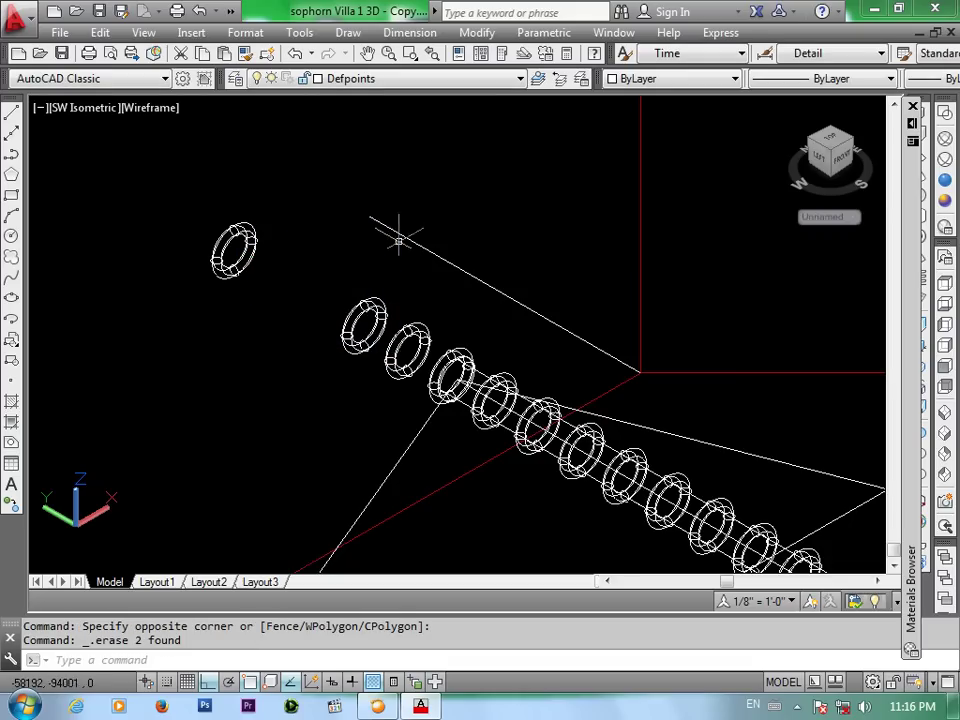
click(408, 219)
click(368, 376)
key(Delete)
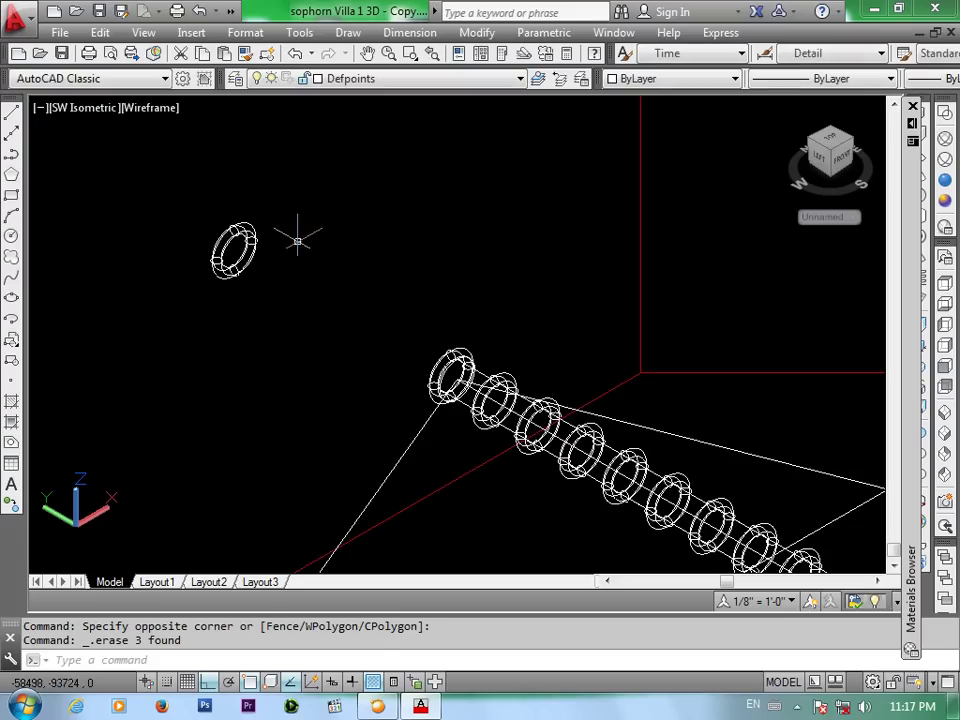
click(299, 221)
click(207, 315)
key(Delete)
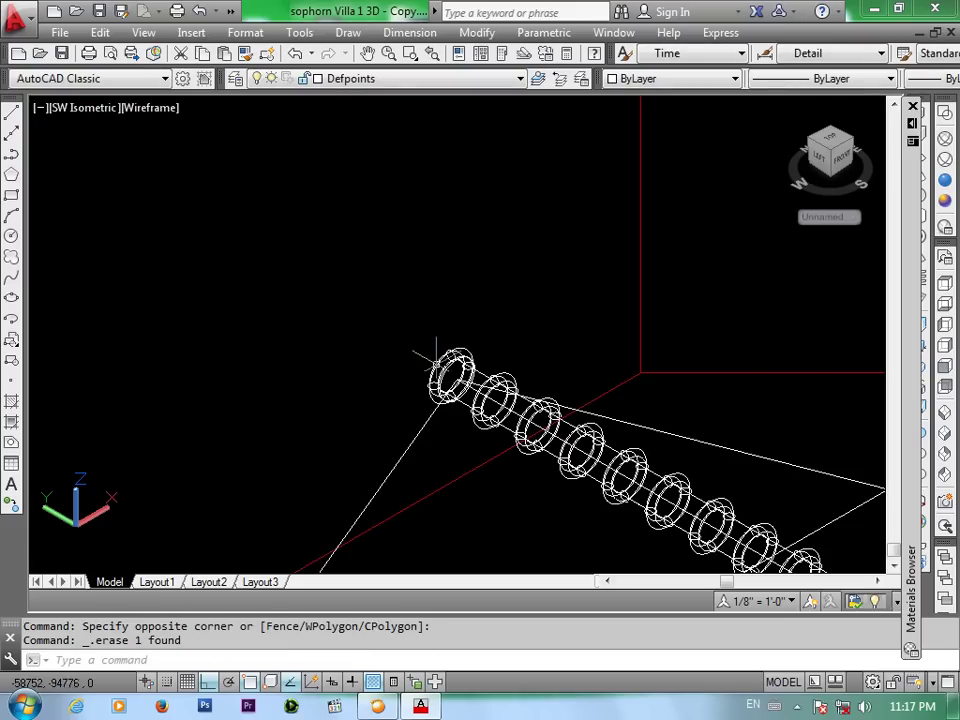
click(440, 358)
scroll(418, 367, down, 5)
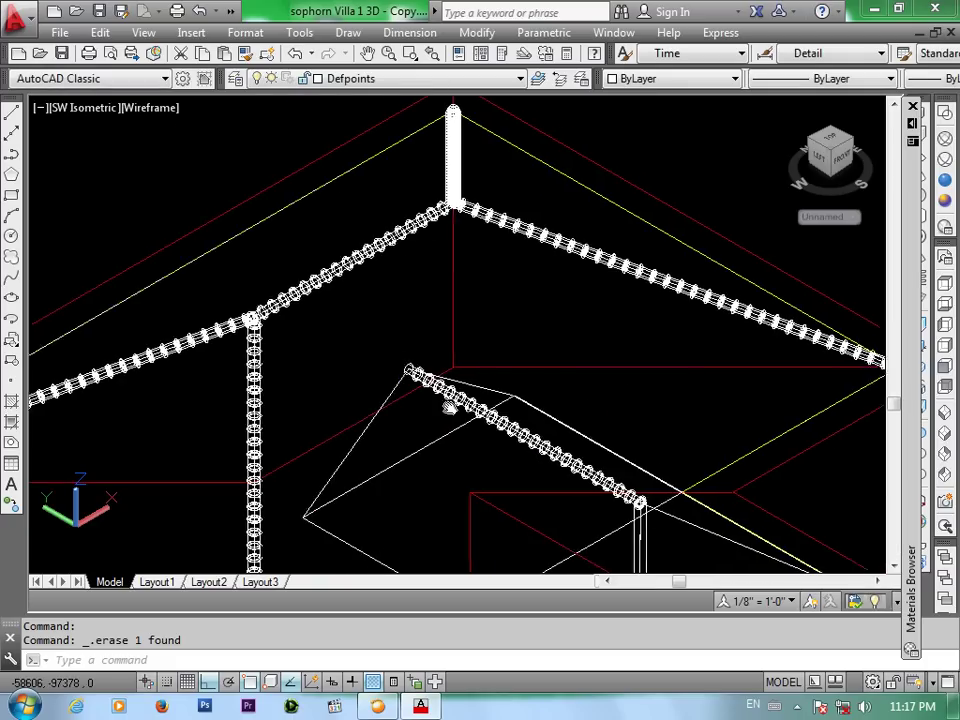
scroll(456, 456, up, 6)
scroll(405, 317, up, 2)
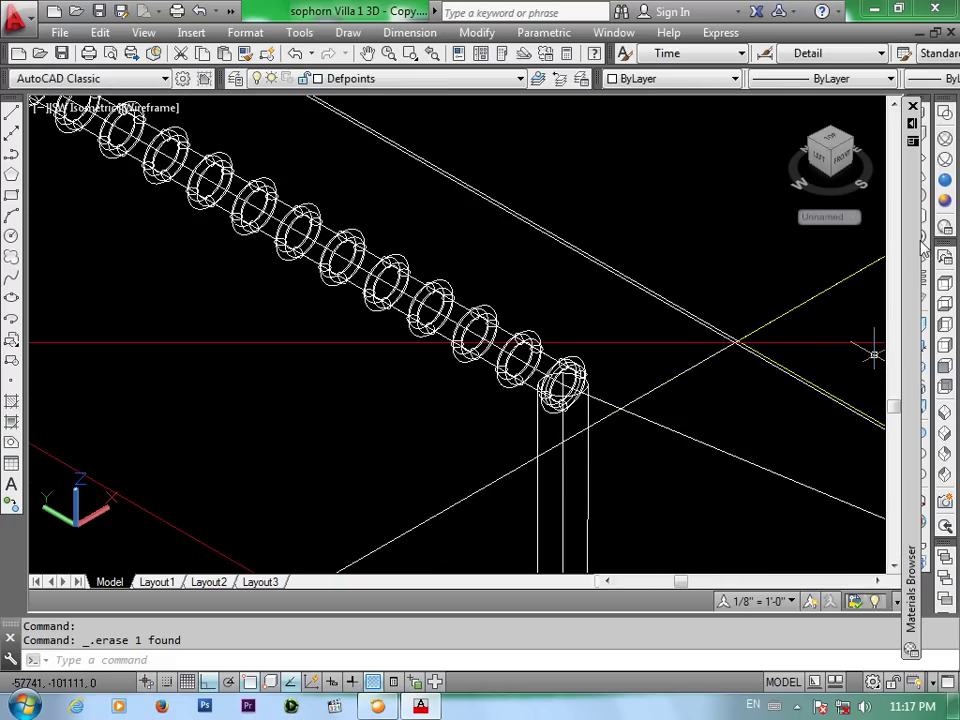
Switch to the Realistic visual style and orbit to inspect the tiled roof
click(944, 188)
mouse_move(754, 317)
shift+middle_down()
mouse_move(519, 409)
mouse_move(420, 330)
shift+middle_up()
scroll(456, 343, down, 2)
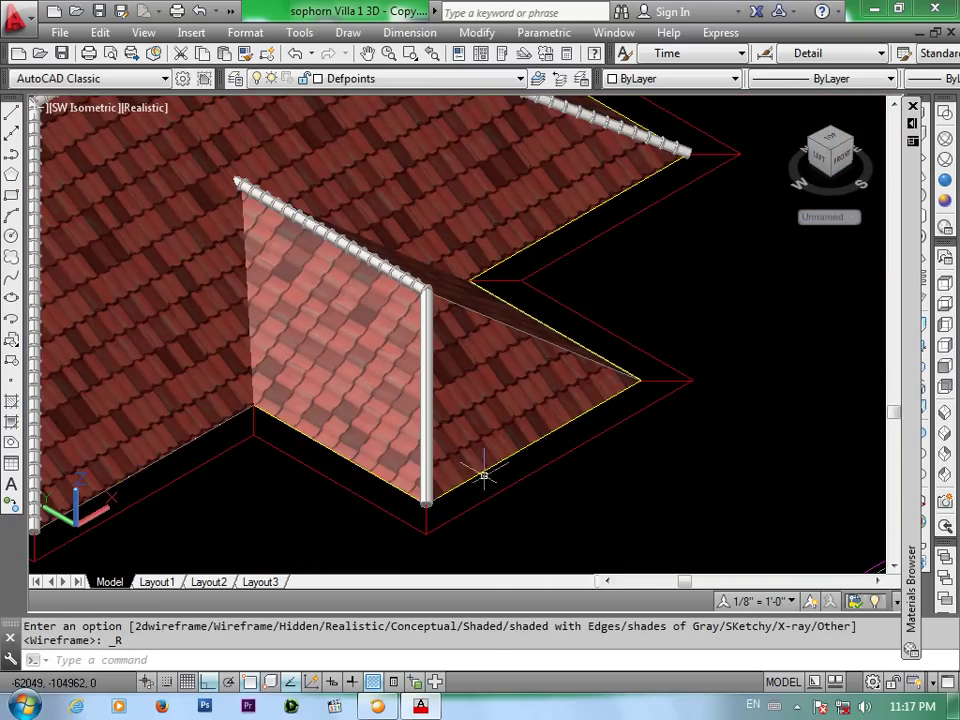
scroll(482, 502, up, 2)
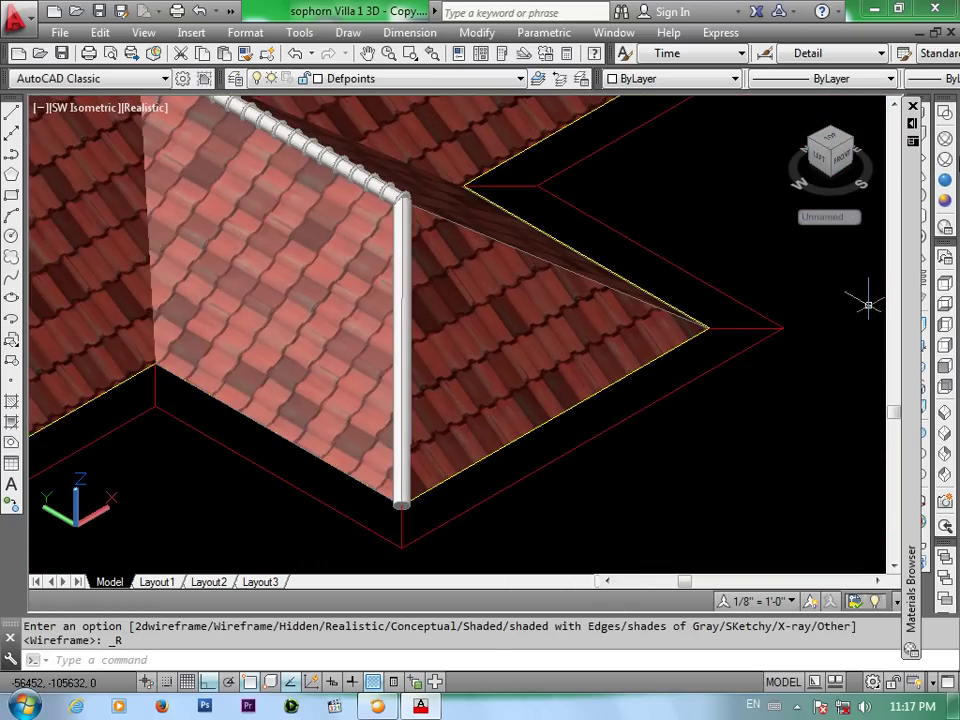
Return to Wireframe, zoom to the spare vertical ring post, and start ALIGN
click(944, 137)
middle_drag(744, 381, 481, 309)
scroll(542, 315, down, 2)
scroll(481, 309, down, 2)
scroll(711, 392, down, 2)
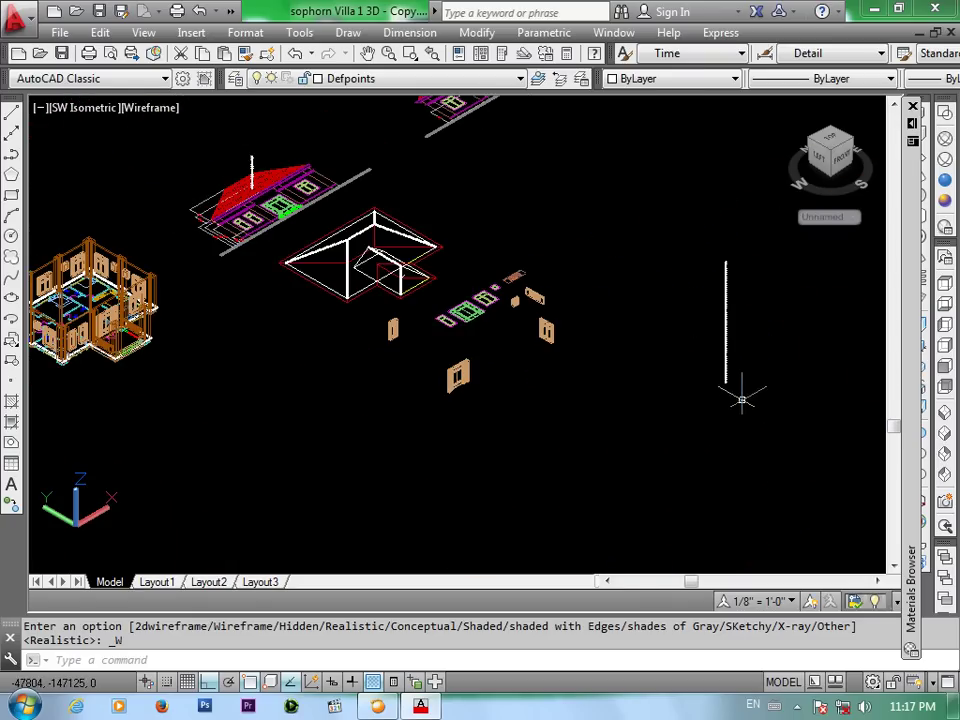
scroll(739, 378, up, 3)
scroll(739, 378, up, 1)
text(al)
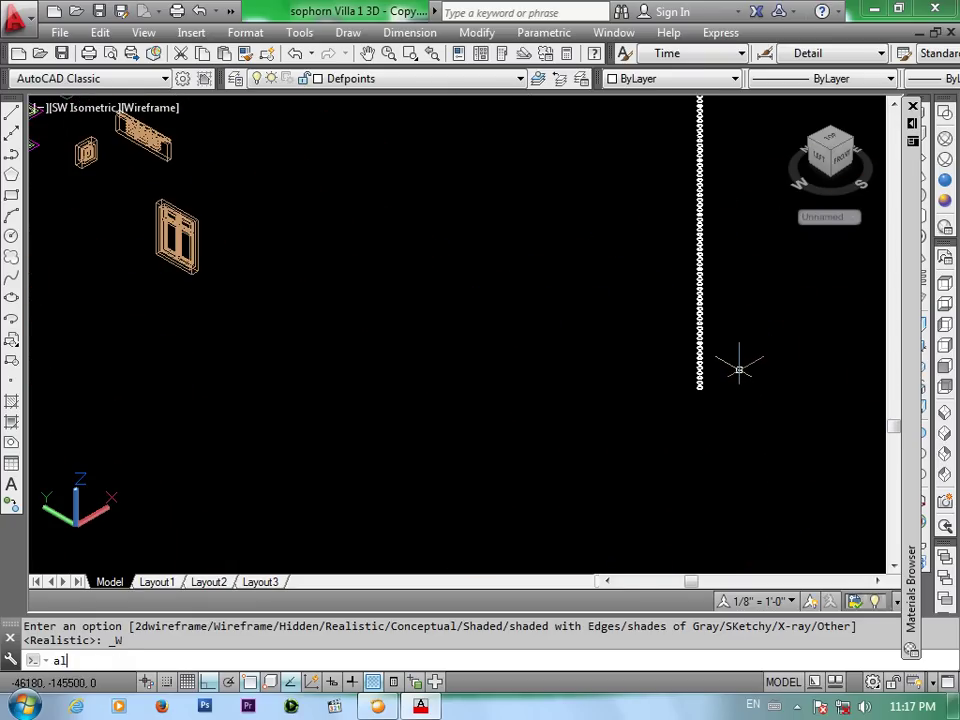
key(Return)
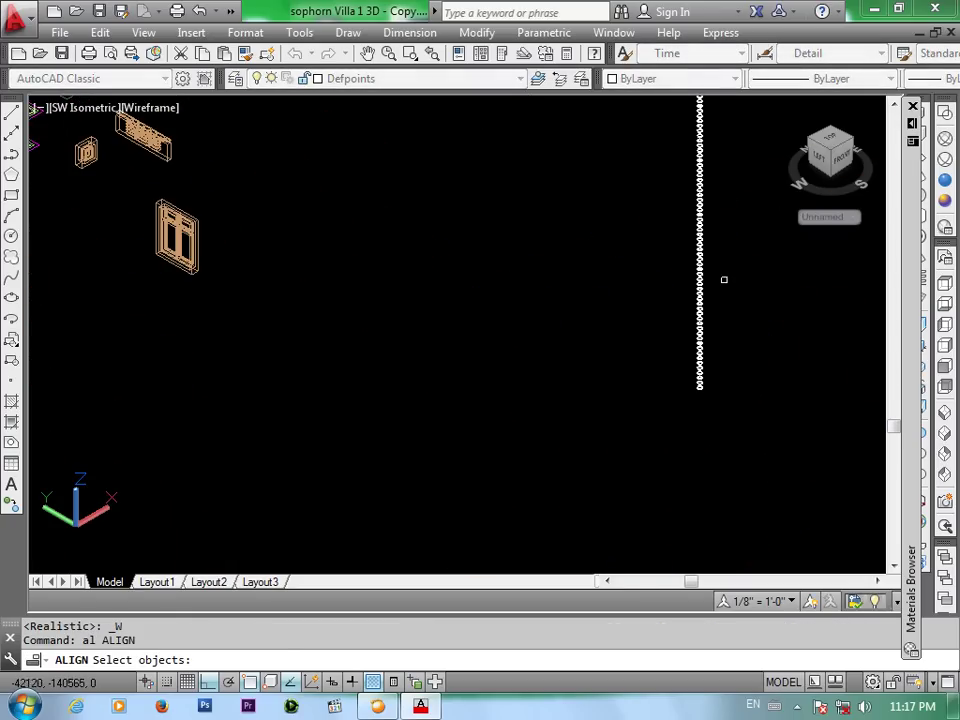
Select the vertical ring post and match its first point to the corner column centre
click(724, 280)
click(690, 400)
key(Return)
scroll(692, 381, up, 2)
scroll(689, 381, up, 4)
scroll(685, 378, up, 2)
click(681, 375)
scroll(680, 378, down, 2)
scroll(678, 378, down, 5)
scroll(676, 380, down, 1)
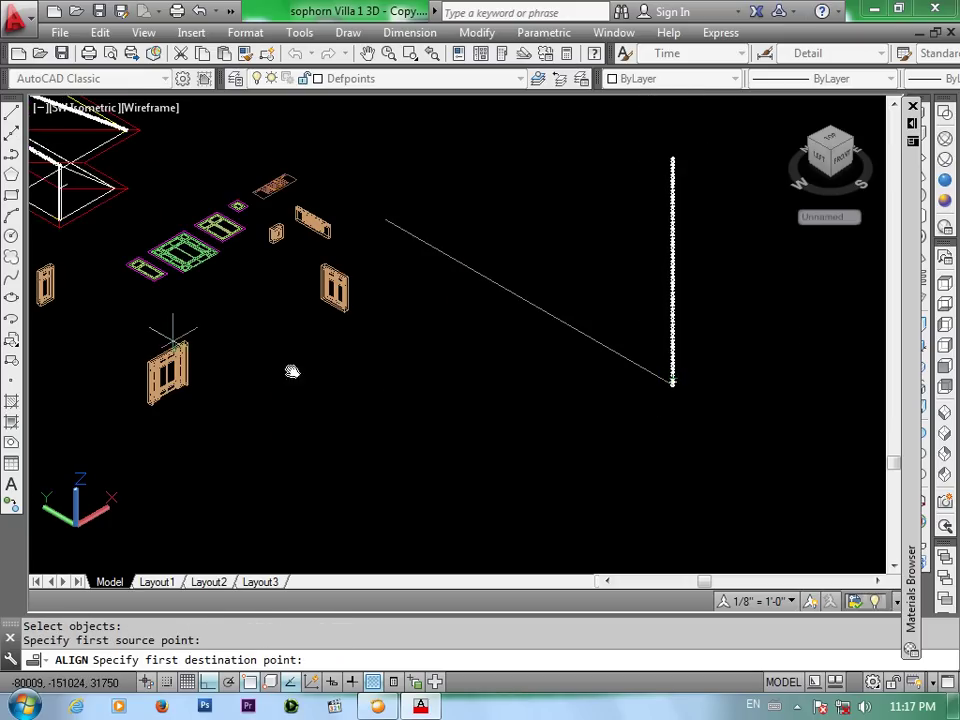
middle_drag(291, 372, 332, 321)
scroll(317, 261, up, 3)
scroll(285, 312, up, 2)
scroll(282, 314, up, 3)
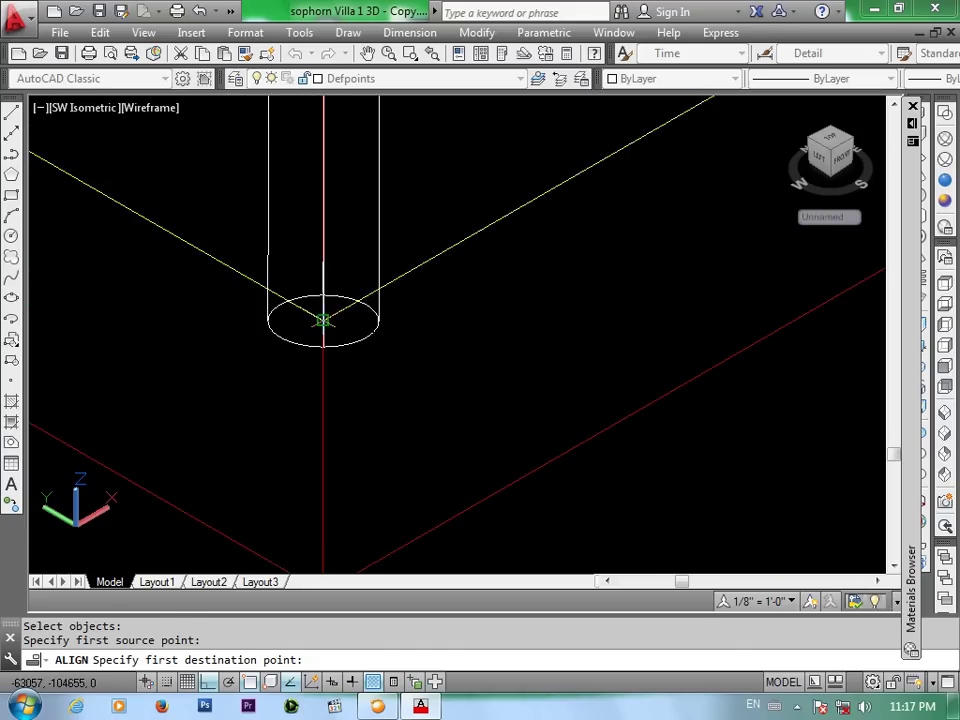
click(322, 320)
Match a second post point to the column top and finish aligning without scaling
scroll(371, 332, down, 2)
scroll(390, 300, down, 3)
scroll(405, 340, down, 1)
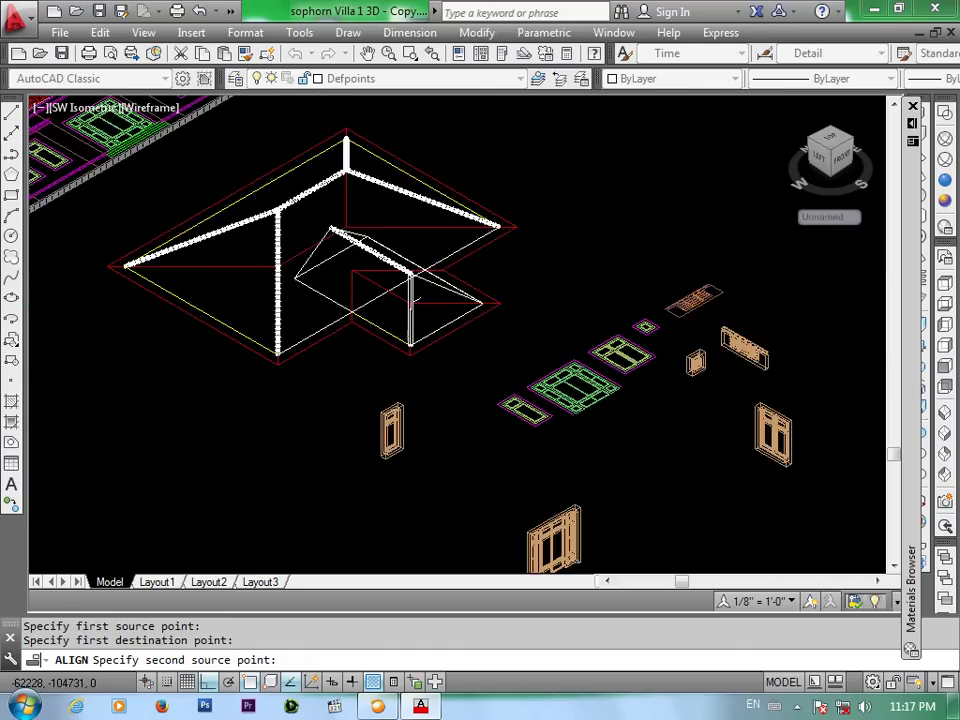
scroll(423, 346, down, 5)
scroll(617, 386, up, 4)
scroll(617, 386, up, 4)
scroll(622, 383, up, 2)
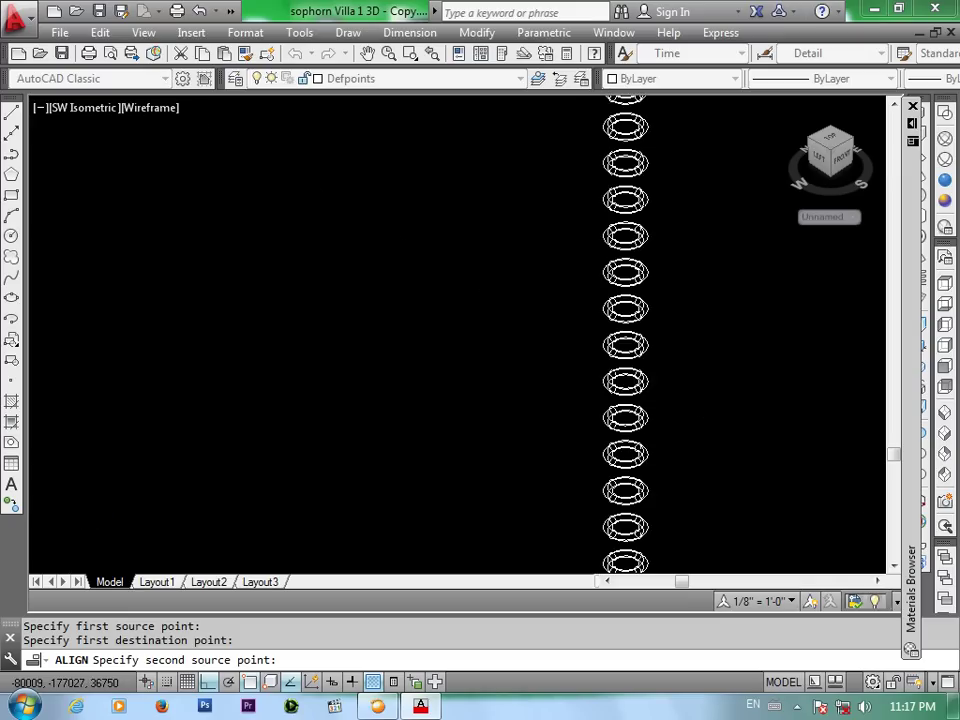
click(622, 380)
scroll(622, 380, down, 4)
scroll(610, 400, down, 1)
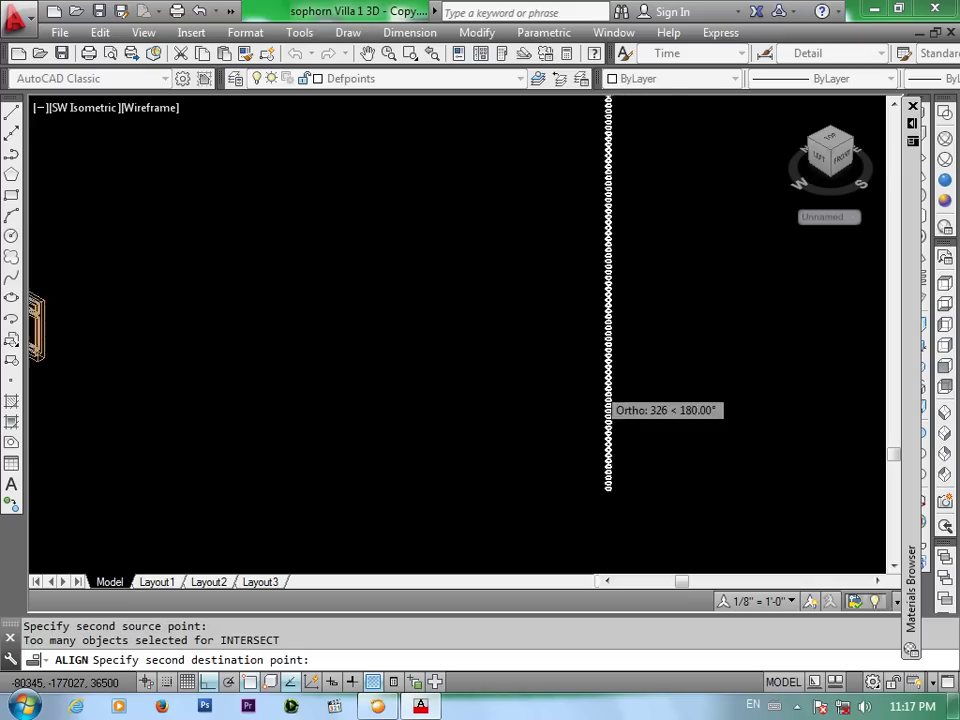
scroll(608, 405, down, 4)
scroll(320, 300, up, 3)
scroll(345, 350, up, 2)
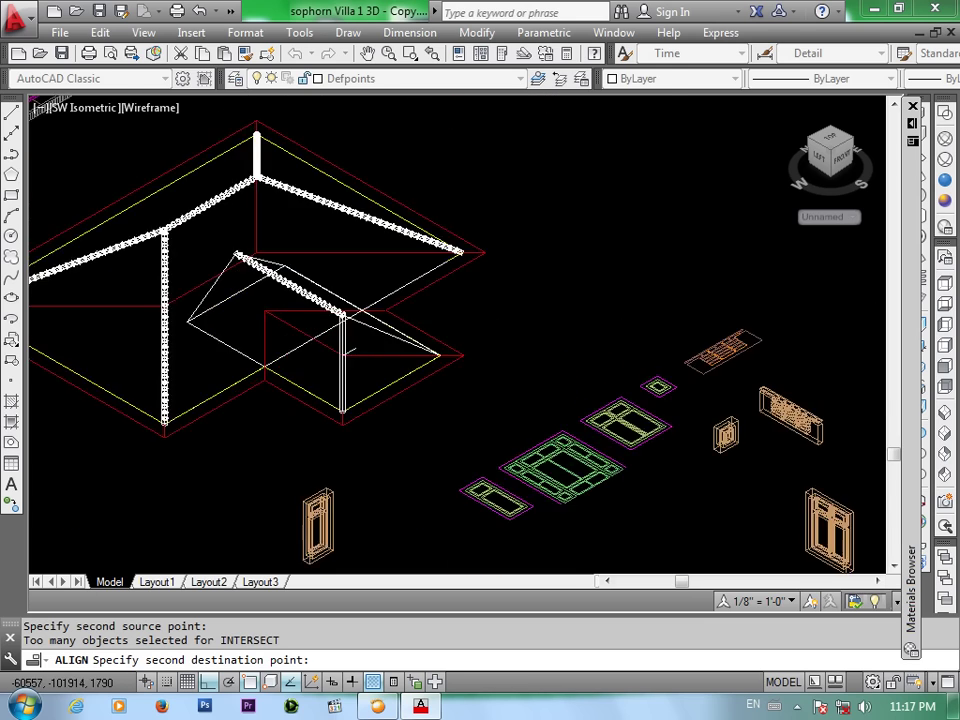
scroll(349, 350, up, 3)
scroll(354, 310, up, 2)
scroll(365, 295, up, 2)
scroll(375, 283, up, 1)
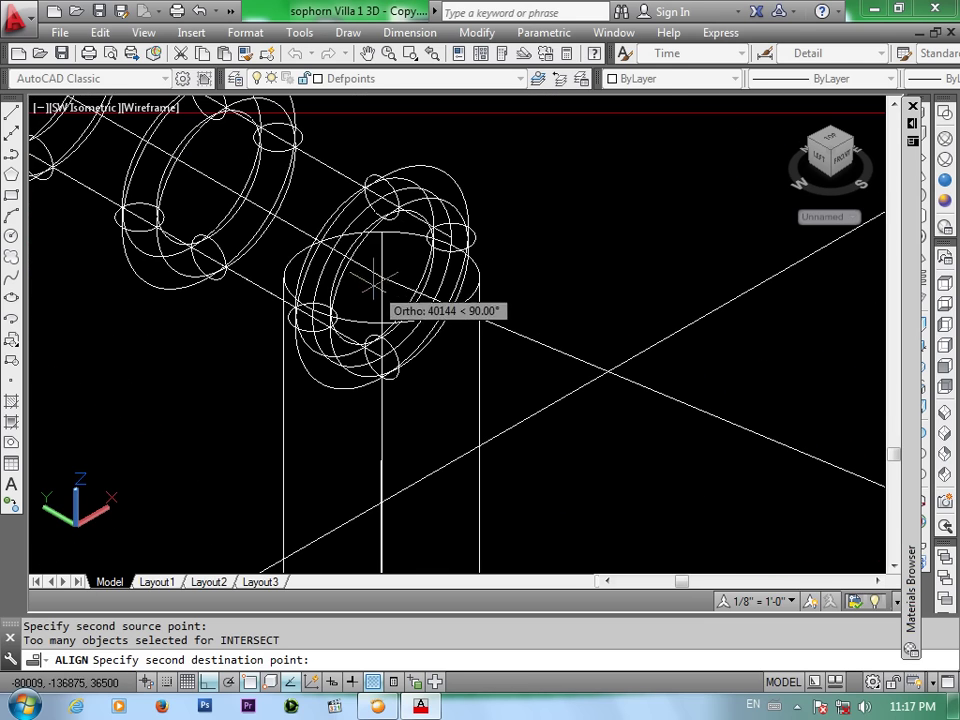
click(381, 277)
key(Return)
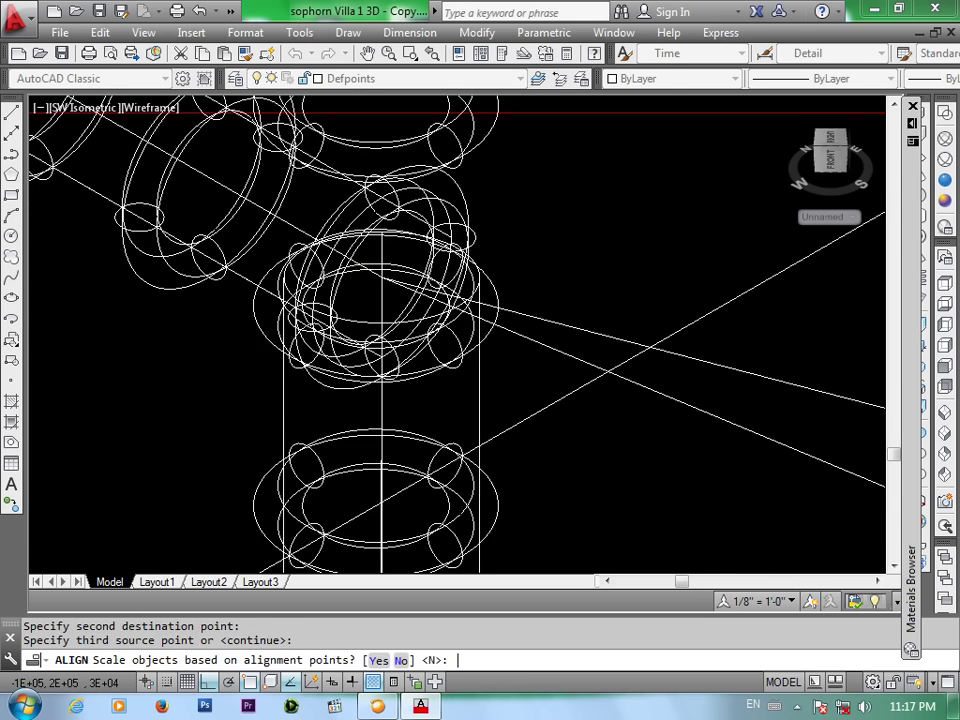
key(Return)
Window-select the post rings sticking up above the ridge junction
scroll(385, 278, down, 2)
scroll(395, 280, down, 2)
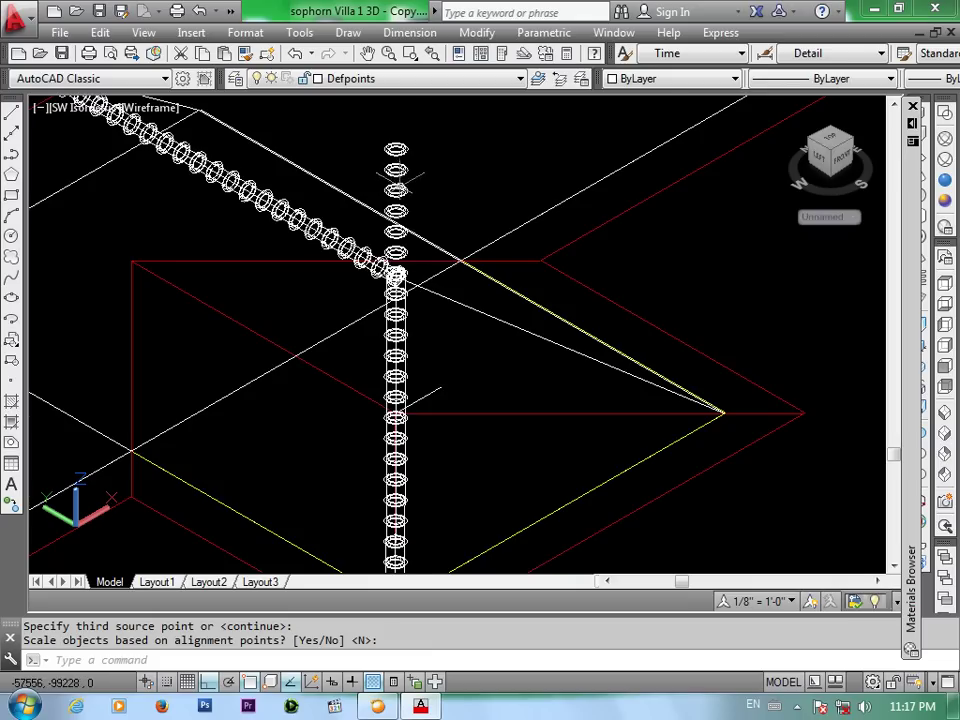
scroll(401, 174, up, 3)
scroll(415, 165, down, 3)
scroll(429, 150, up, 1)
scroll(439, 223, up, 1)
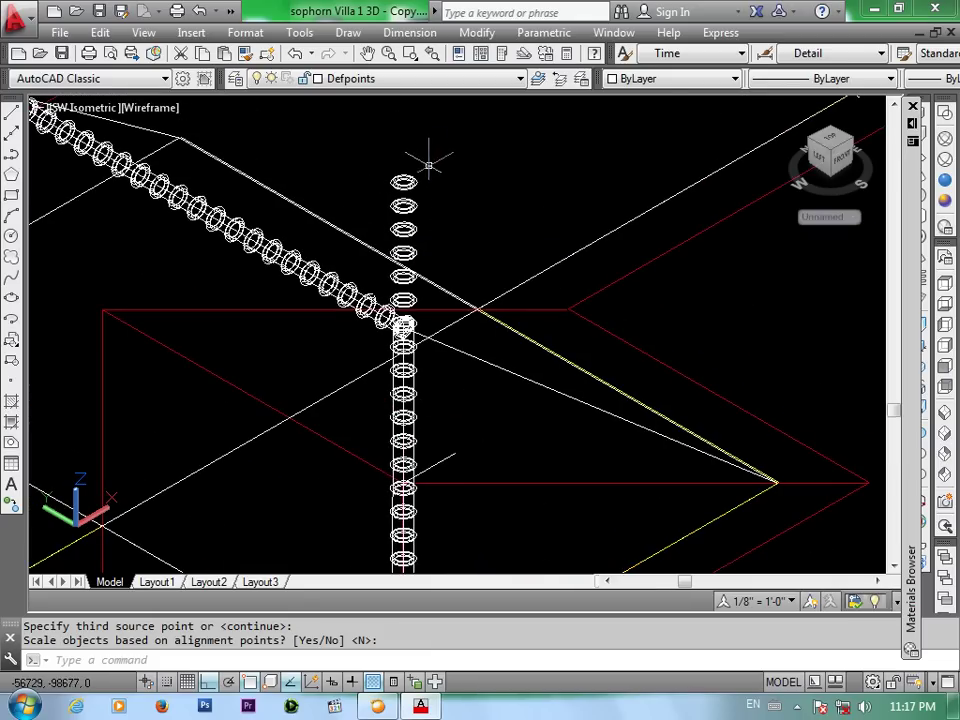
click(428, 165)
click(398, 260)
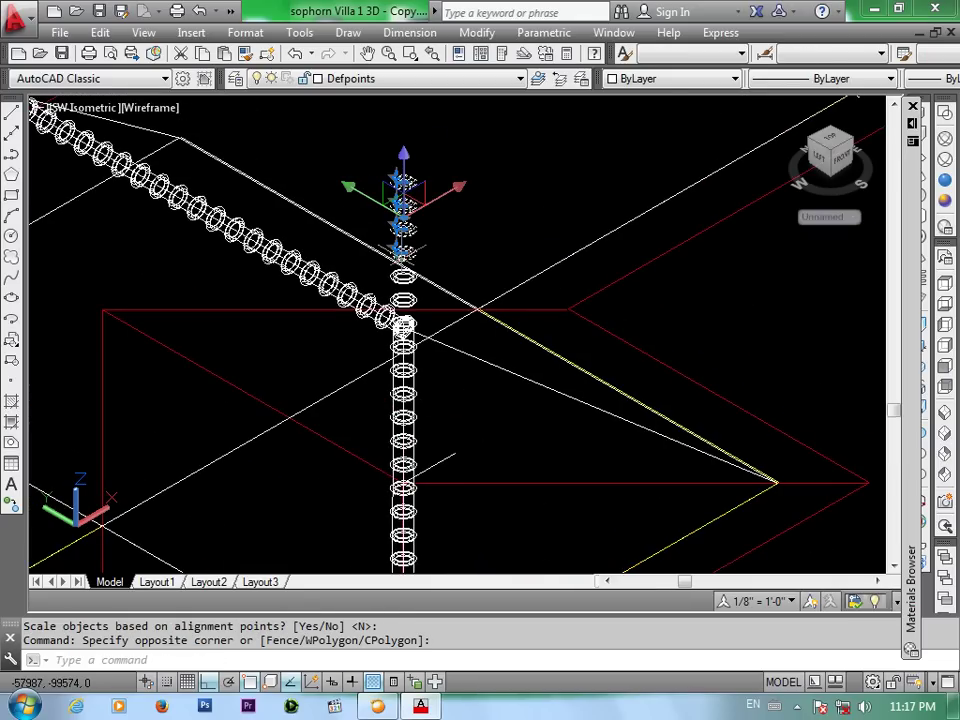
Erase the protruding rings plus two leftover top rings, then switch to Realistic shading
key(Delete)
scroll(395, 275, up, 2)
scroll(390, 260, up, 1)
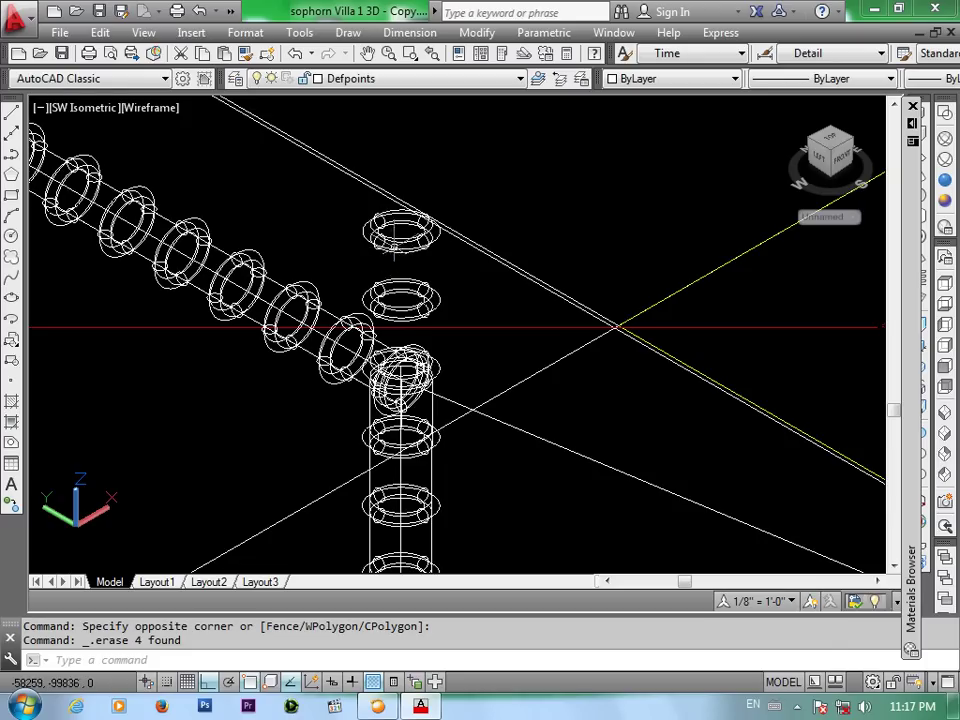
click(394, 243)
click(410, 305)
key(Delete)
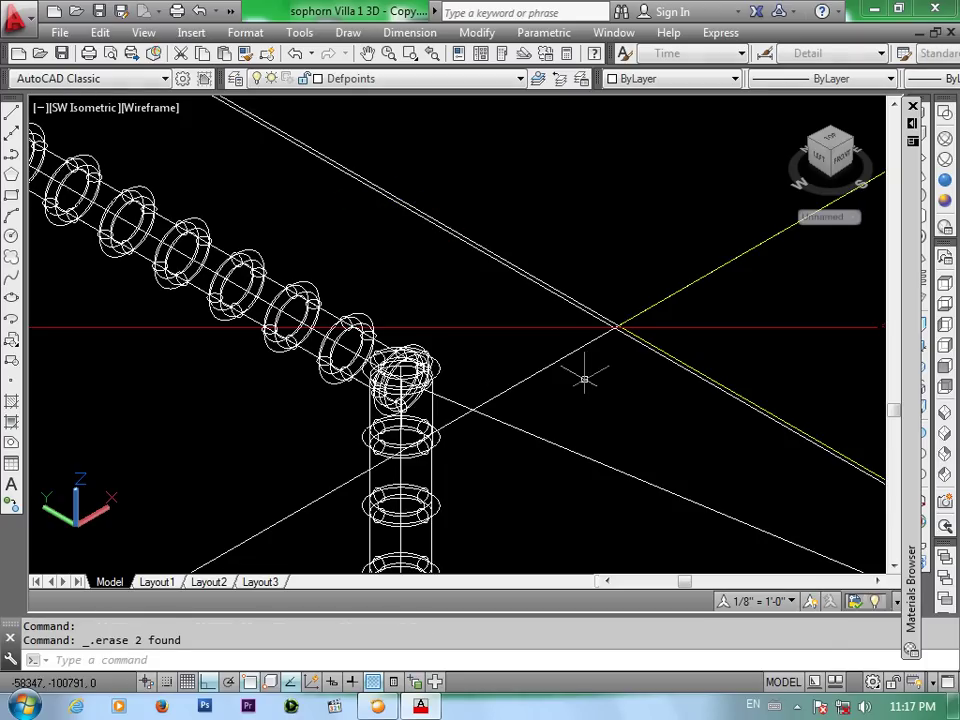
scroll(583, 375, down, 2)
scroll(589, 375, down, 1)
scroll(610, 420, down, 4)
scroll(606, 440, up, 3)
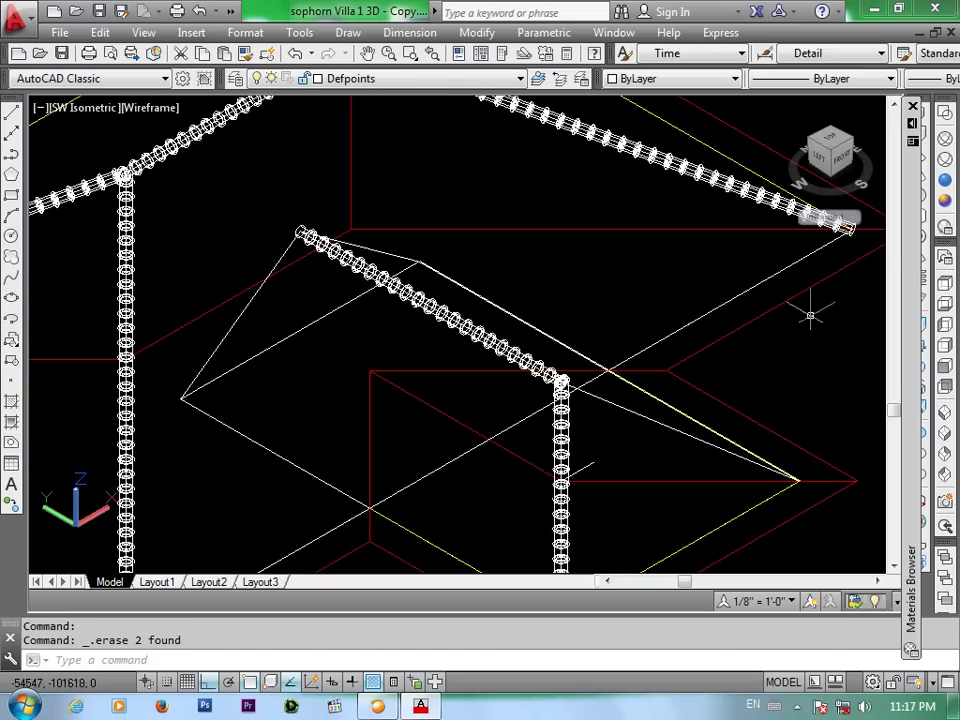
click(945, 182)
Zoom in on the hip corner post and erase the stray ring at its lower end
scroll(758, 336, up, 1)
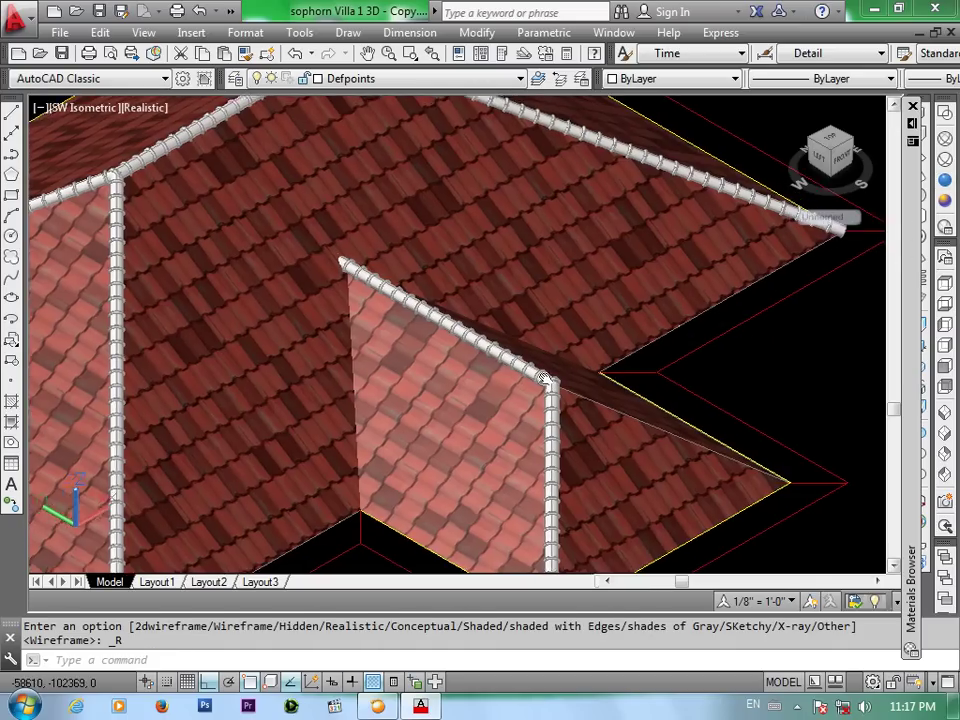
scroll(482, 306, up, 2)
scroll(413, 298, up, 2)
scroll(378, 268, up, 4)
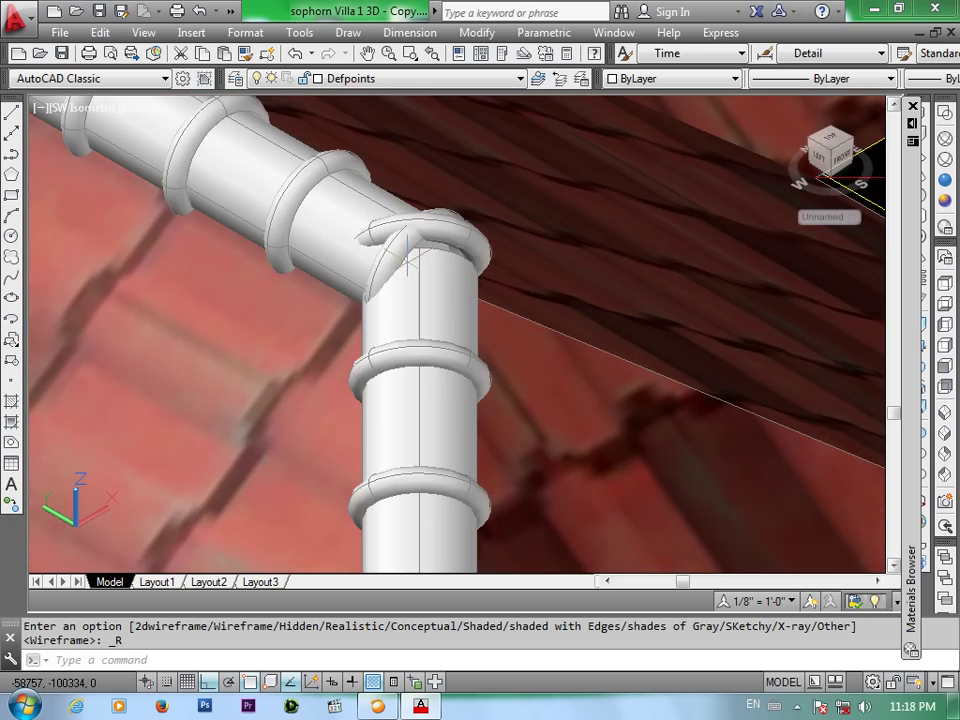
scroll(418, 258, down, 2)
scroll(493, 332, down, 1)
scroll(480, 350, down, 2)
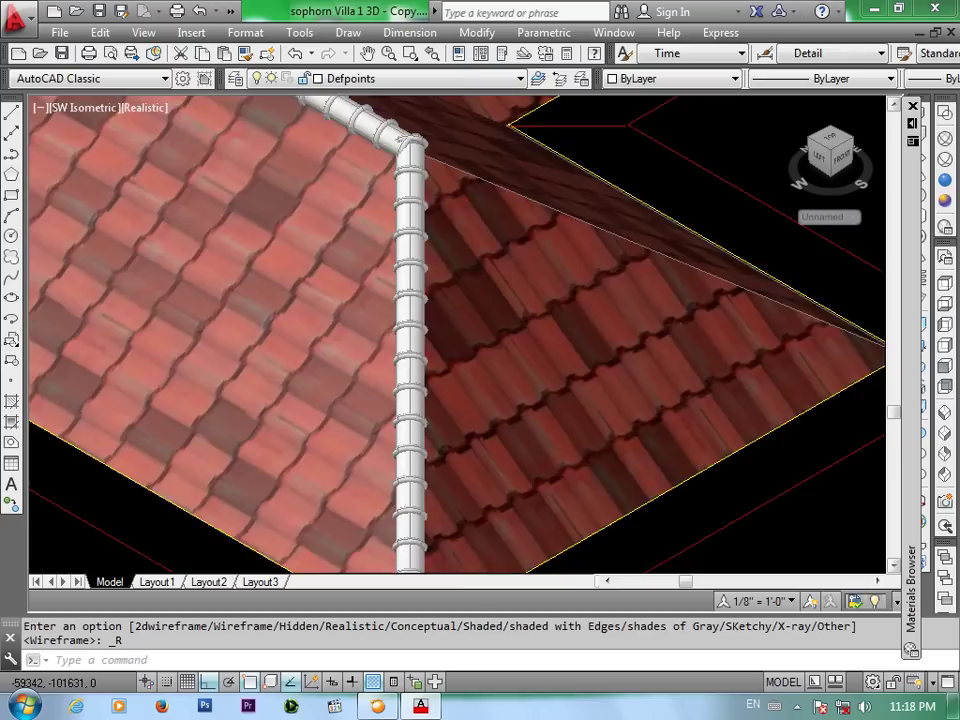
scroll(476, 360, down, 2)
scroll(476, 360, up, 2)
scroll(474, 343, up, 1)
scroll(493, 426, up, 1)
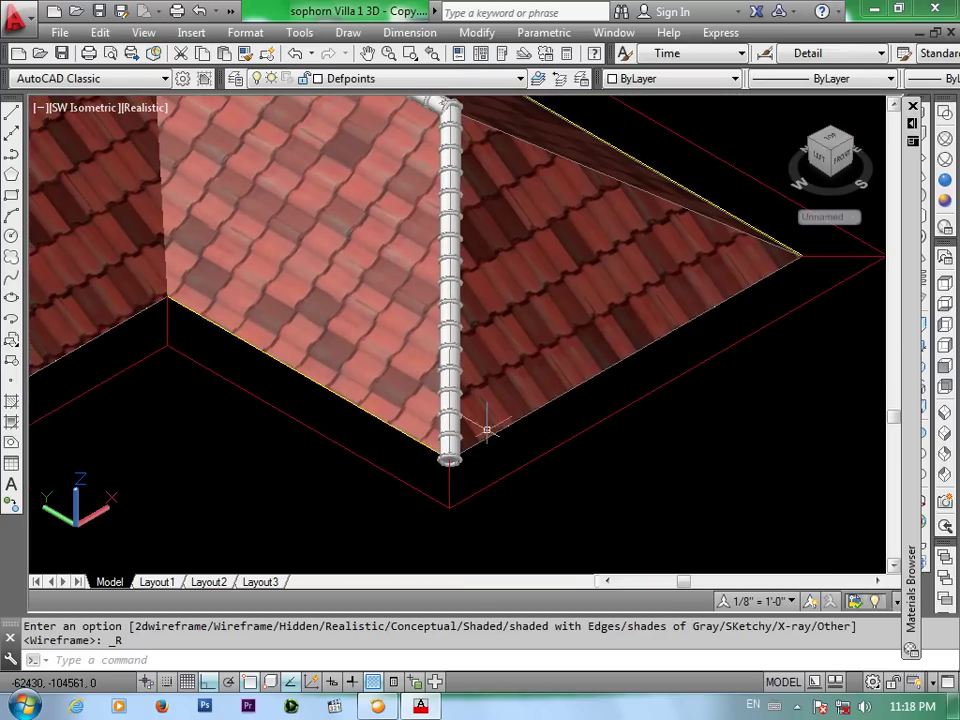
scroll(489, 429, up, 1)
scroll(455, 454, up, 1)
click(474, 441)
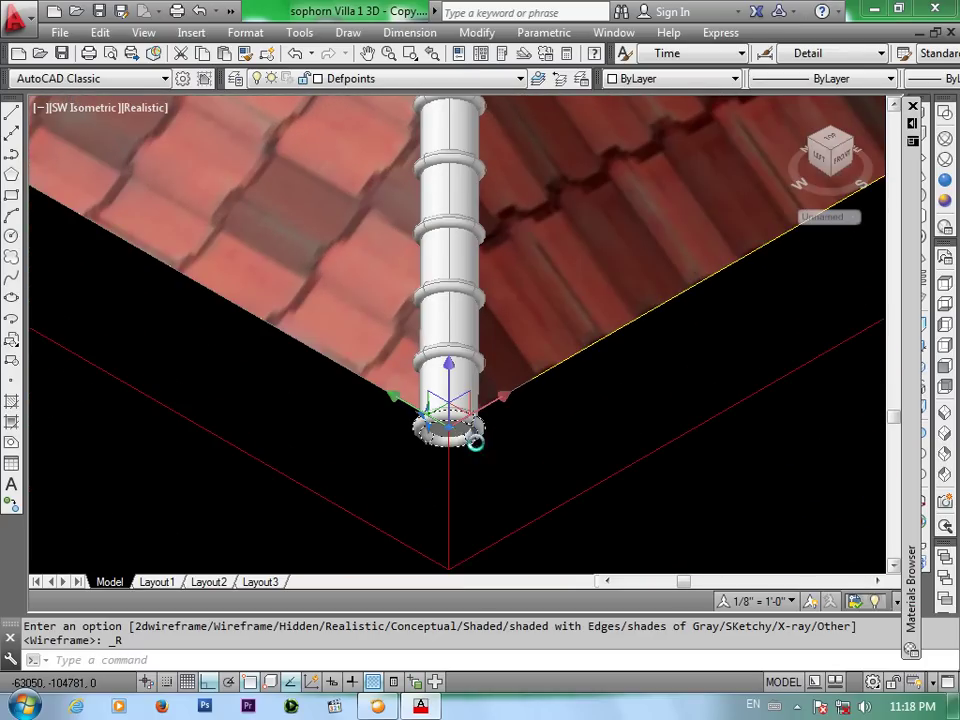
key(Delete)
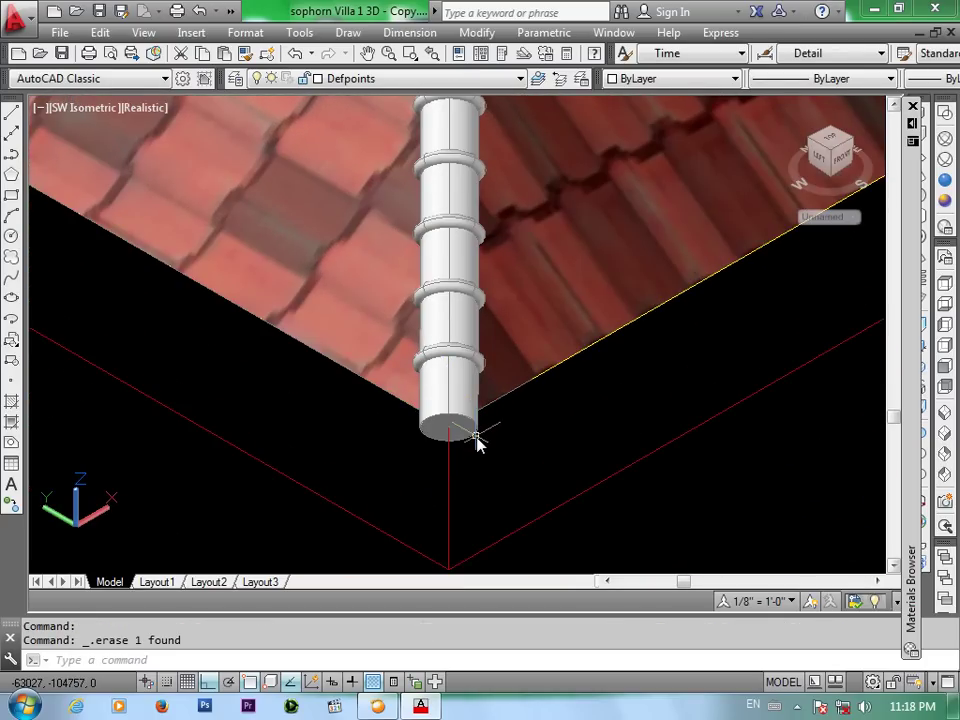
key(Escape)
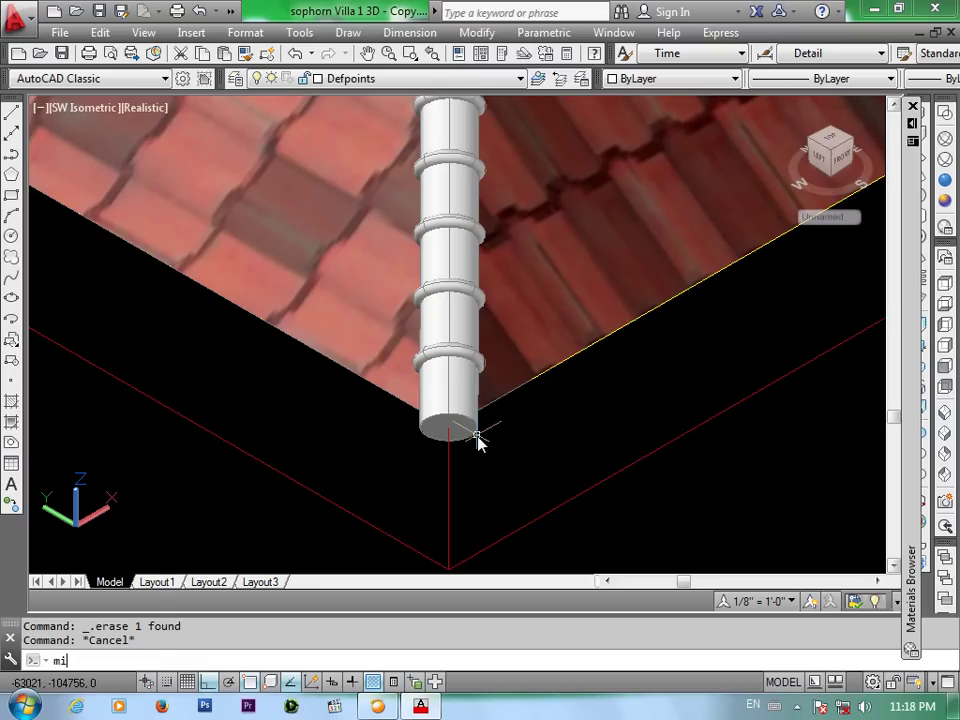
key(Return)
Select the hip ridge cap pipe and its lower rings for mirroring
click(460, 383)
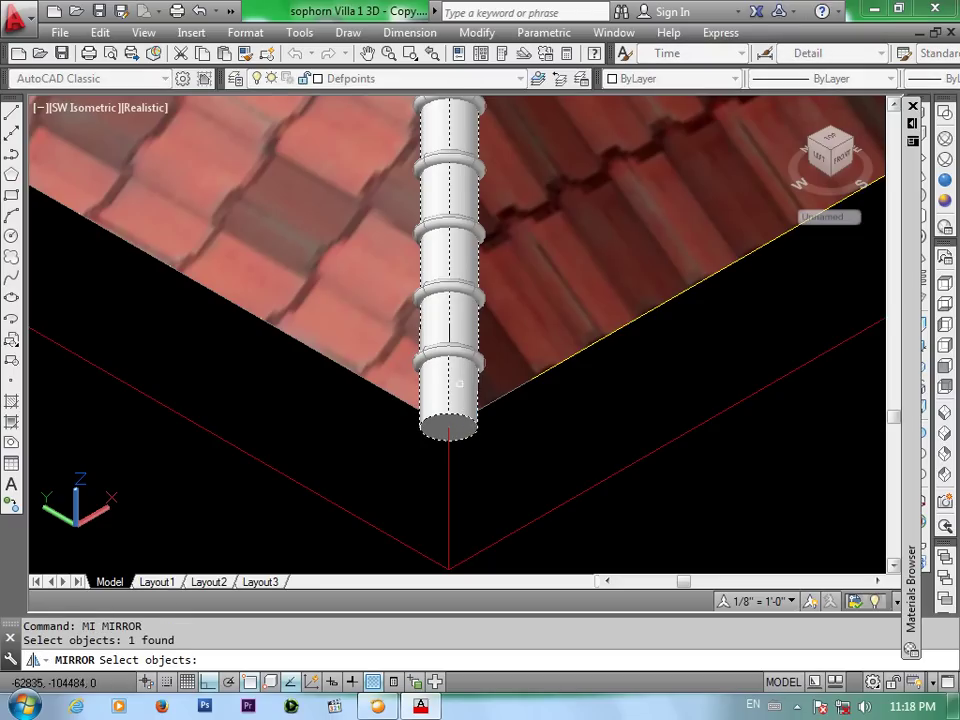
click(466, 137)
click(441, 227)
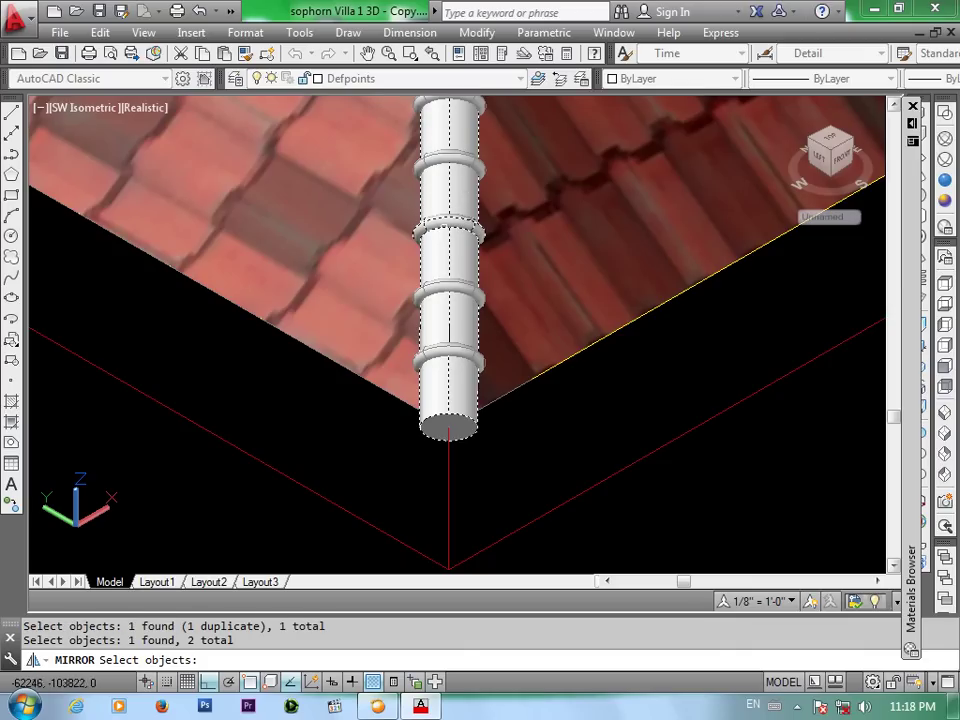
click(465, 290)
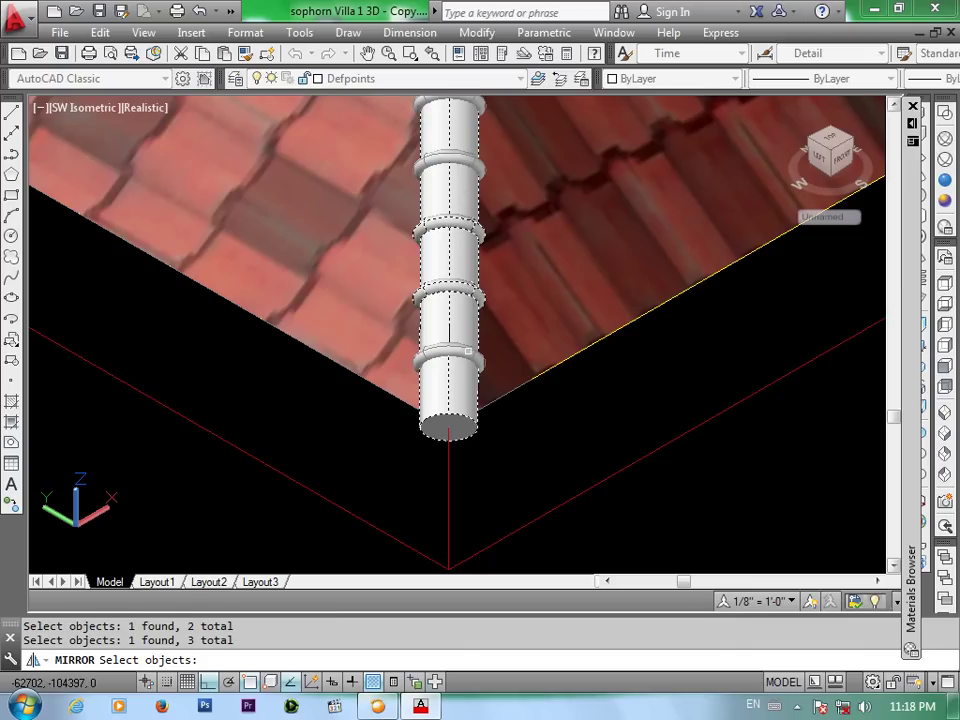
scroll(465, 355, down, 2)
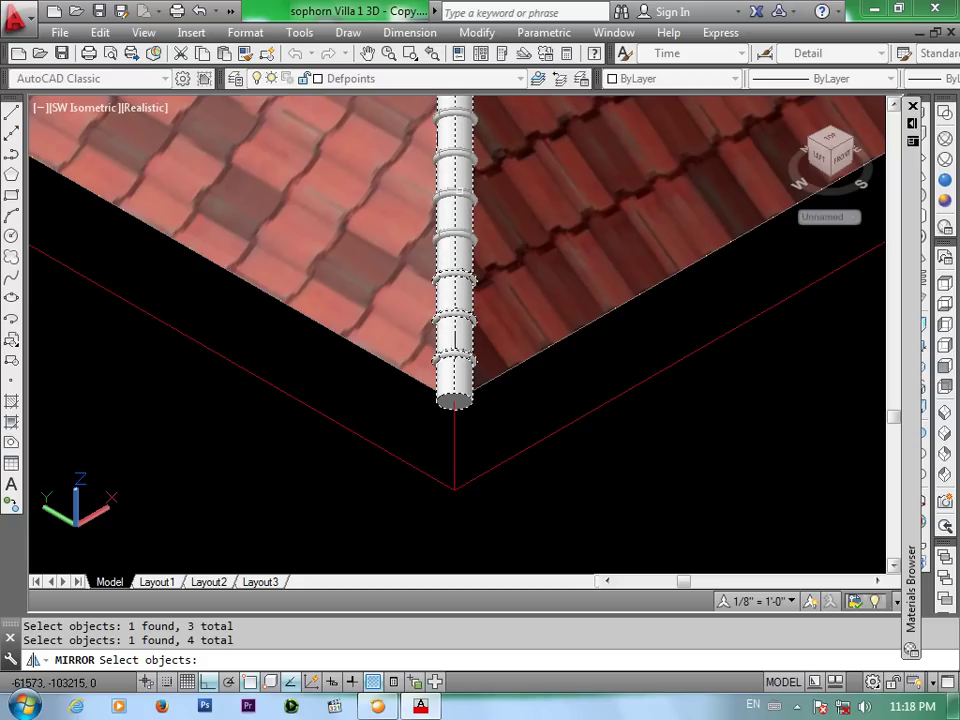
click(466, 165)
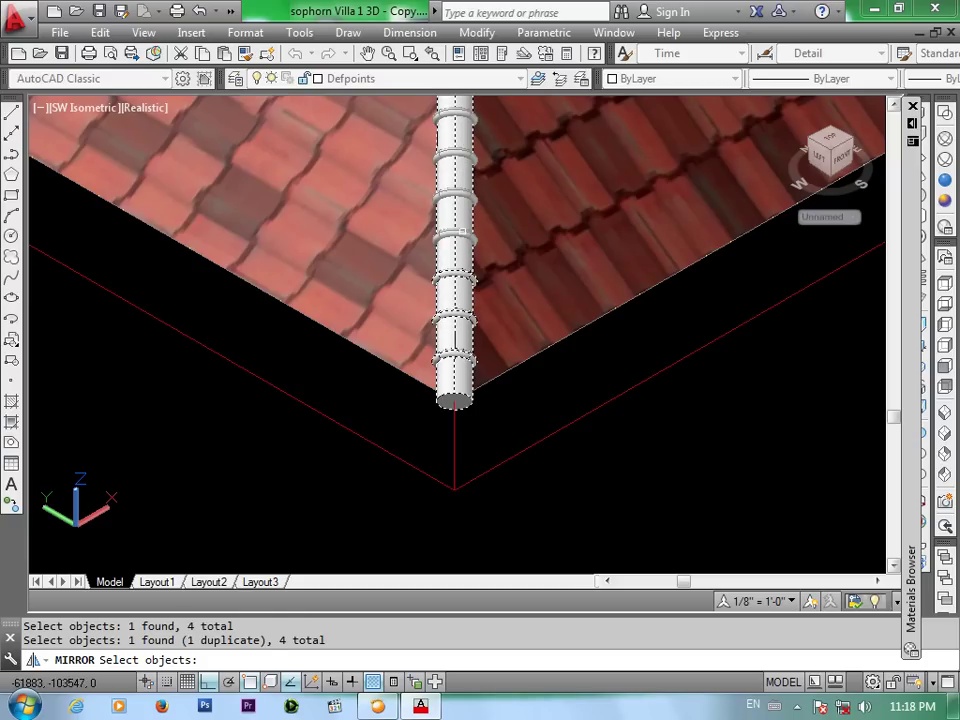
click(462, 233)
click(454, 334)
scroll(454, 334, up, 3)
click(490, 240)
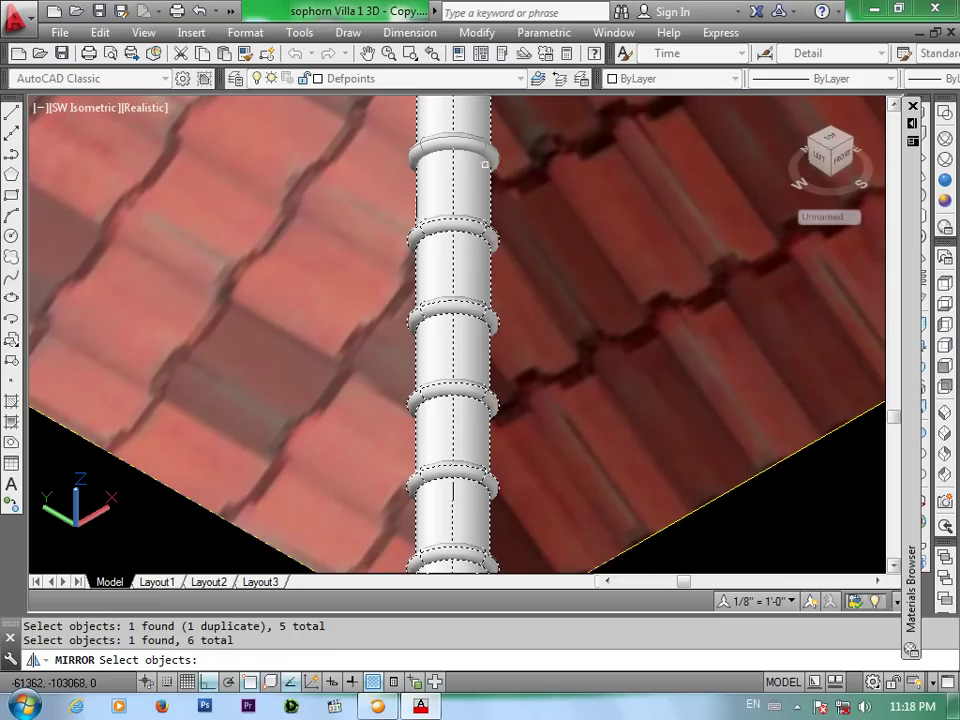
click(506, 137)
Add the remaining rings up to the top ring, 17 objects in all
middle_drag(506, 137, 484, 152)
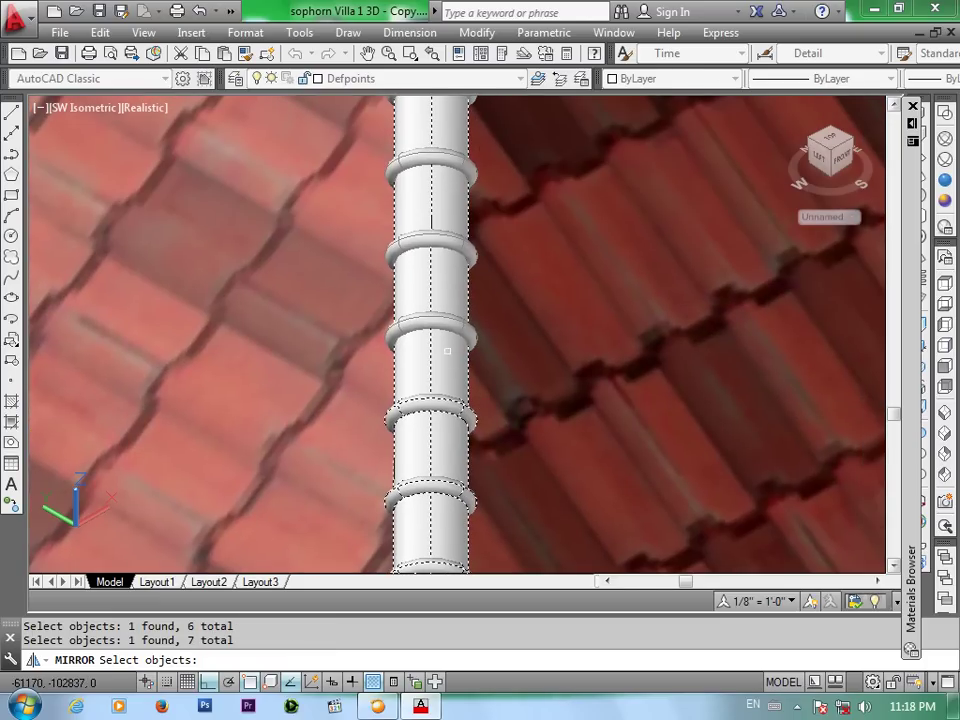
click(446, 330)
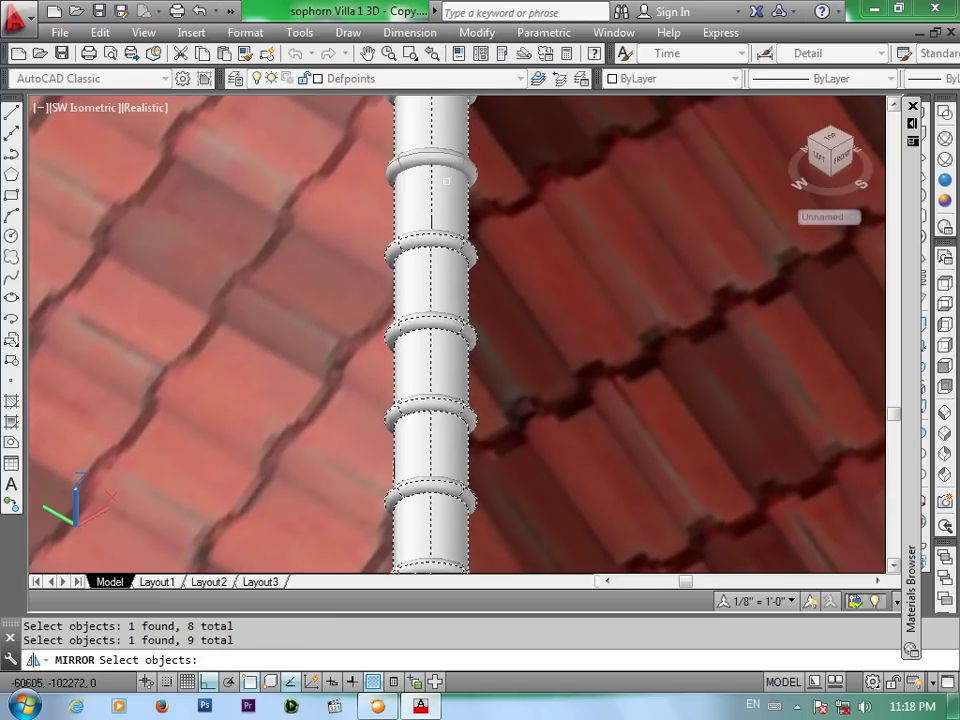
click(536, 118)
middle_drag(536, 118, 553, 392)
click(442, 325)
click(443, 284)
click(434, 210)
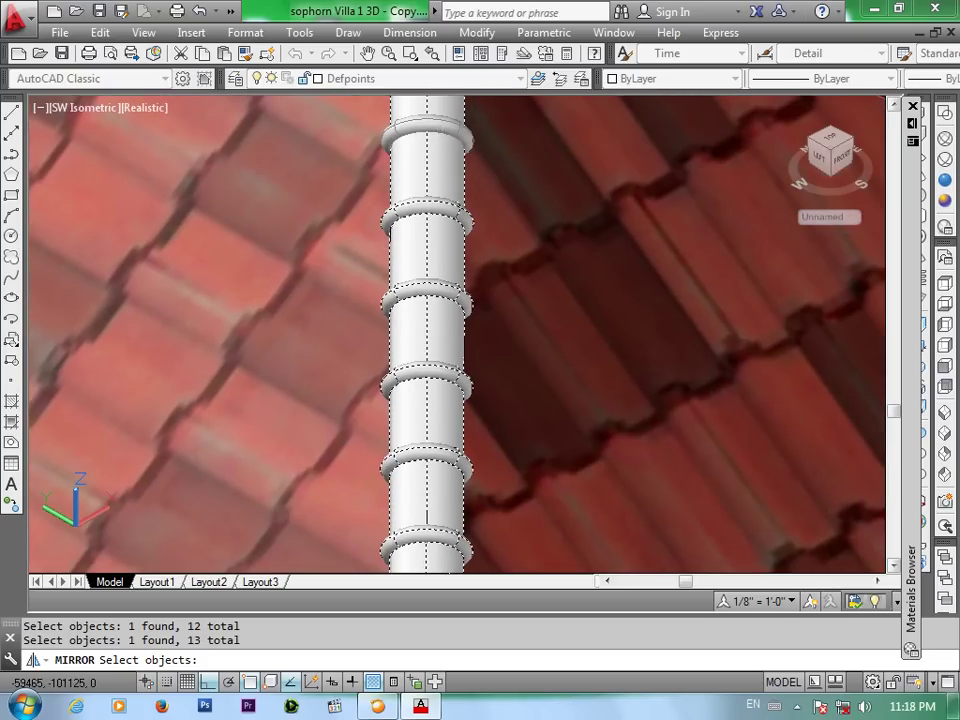
click(428, 130)
middle_drag(482, 265, 472, 123)
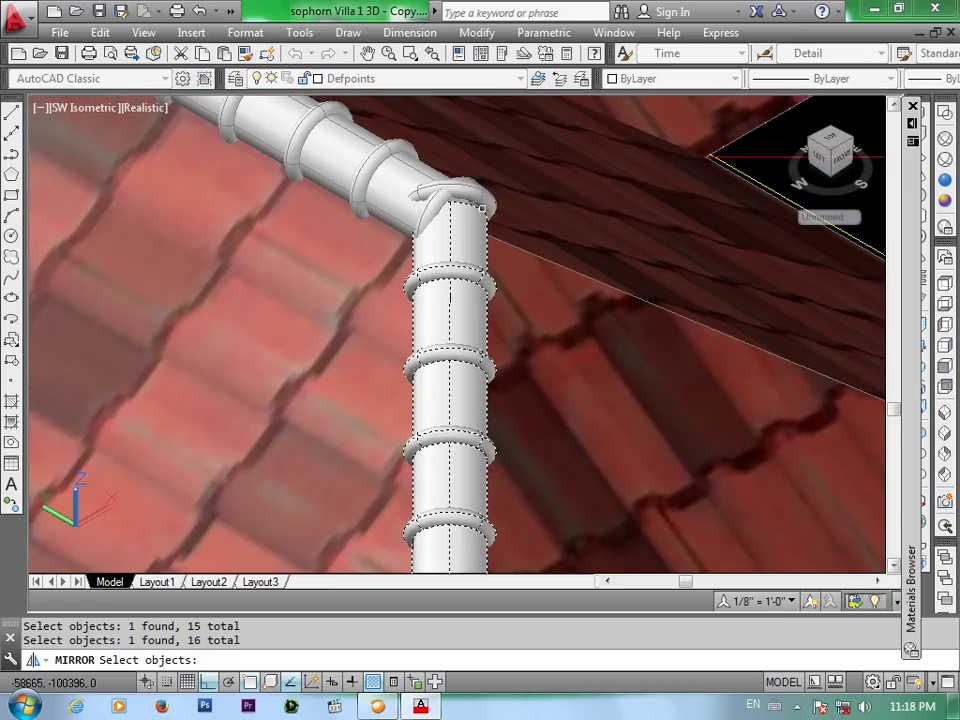
click(482, 197)
scroll(478, 199, down, 3)
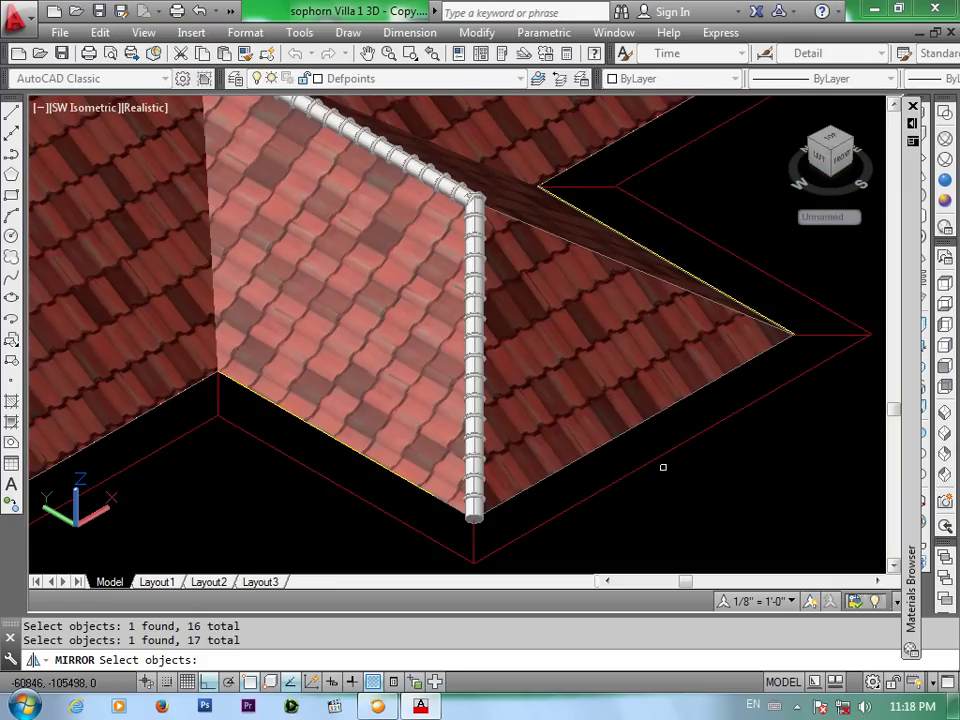
scroll(662, 467, up, 5)
scroll(670, 441, down, 5)
key(Return)
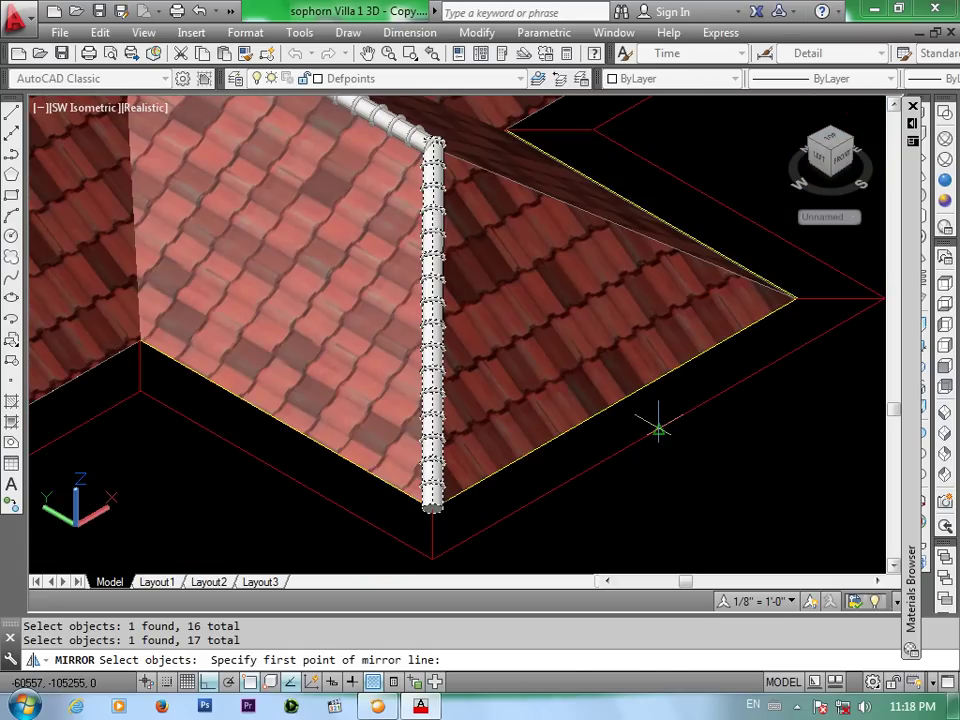
Mirror the ridge cap across a line along the roof edge, keeping the original
click(658, 427)
click(613, 405)
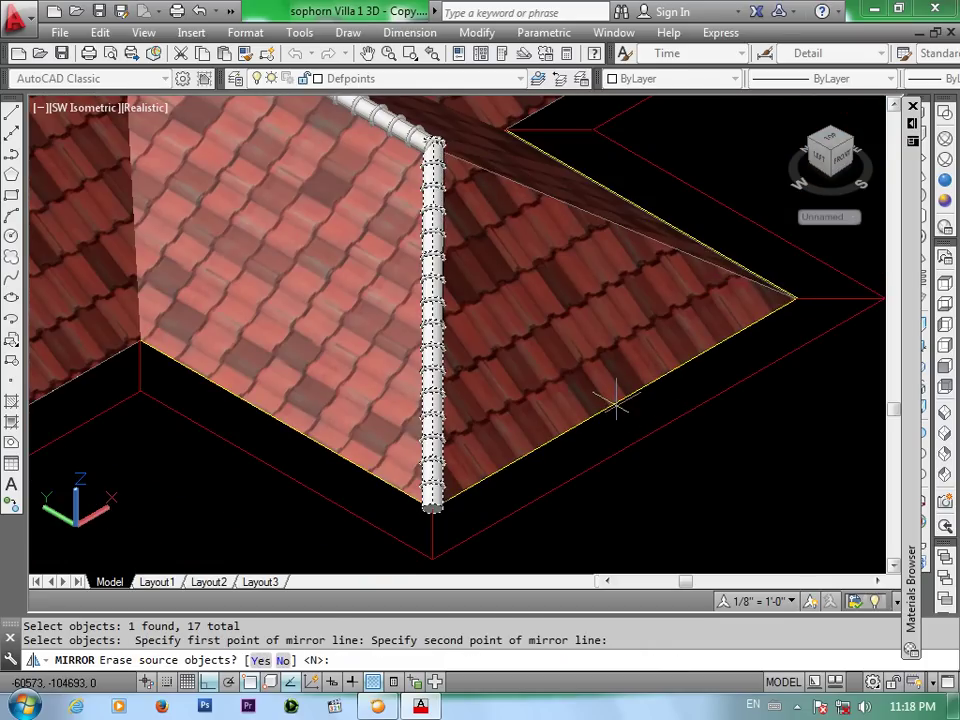
key(Return)
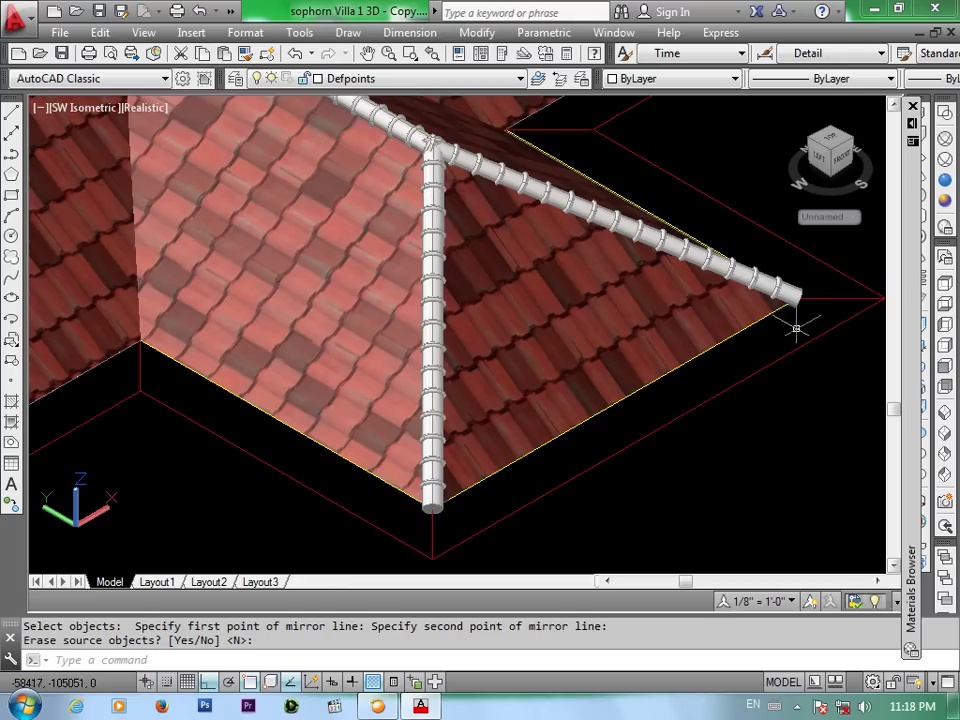
Zoom out to check the whole roof, then zoom in on the magenta gutter ends at the eave corner
scroll(797, 326, down, 2)
scroll(804, 326, down, 2)
scroll(639, 413, down, 1)
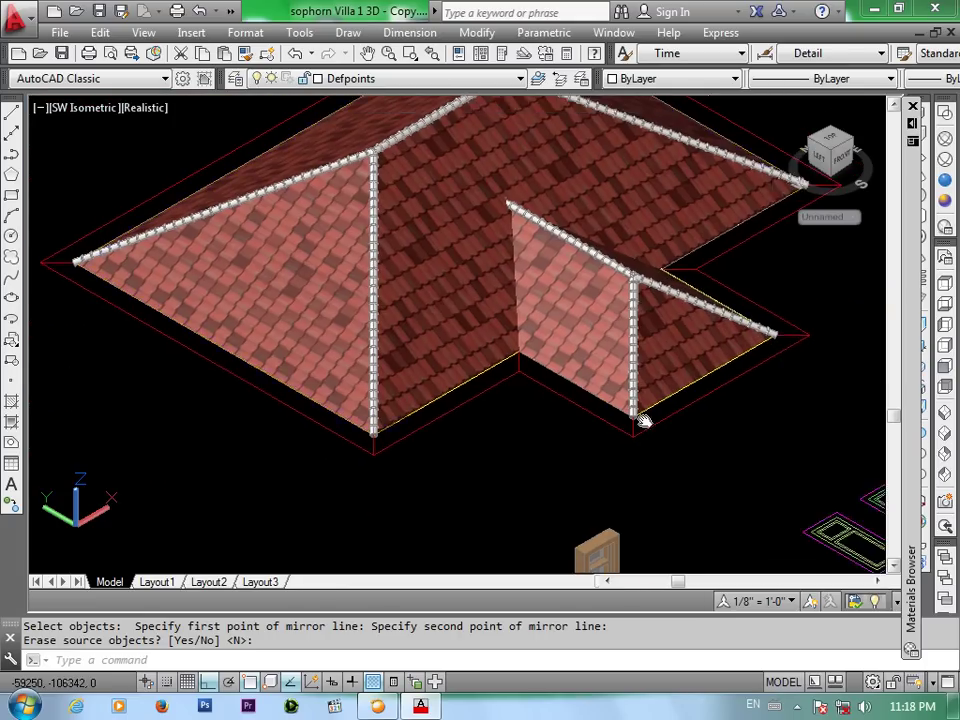
scroll(639, 411, down, 1)
scroll(632, 414, down, 1)
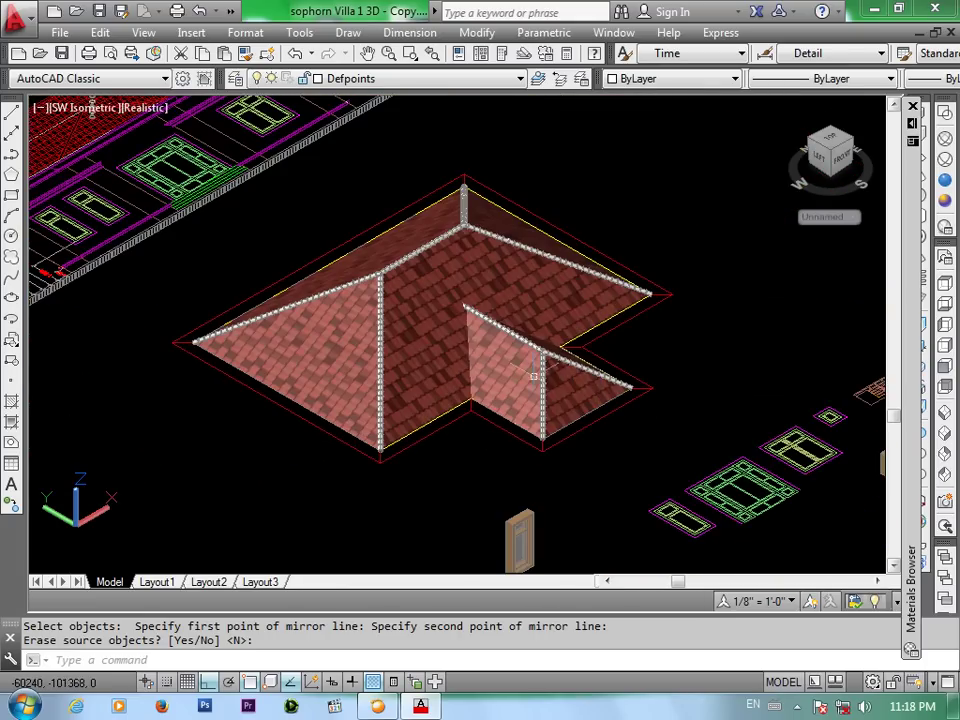
scroll(535, 375, up, 2)
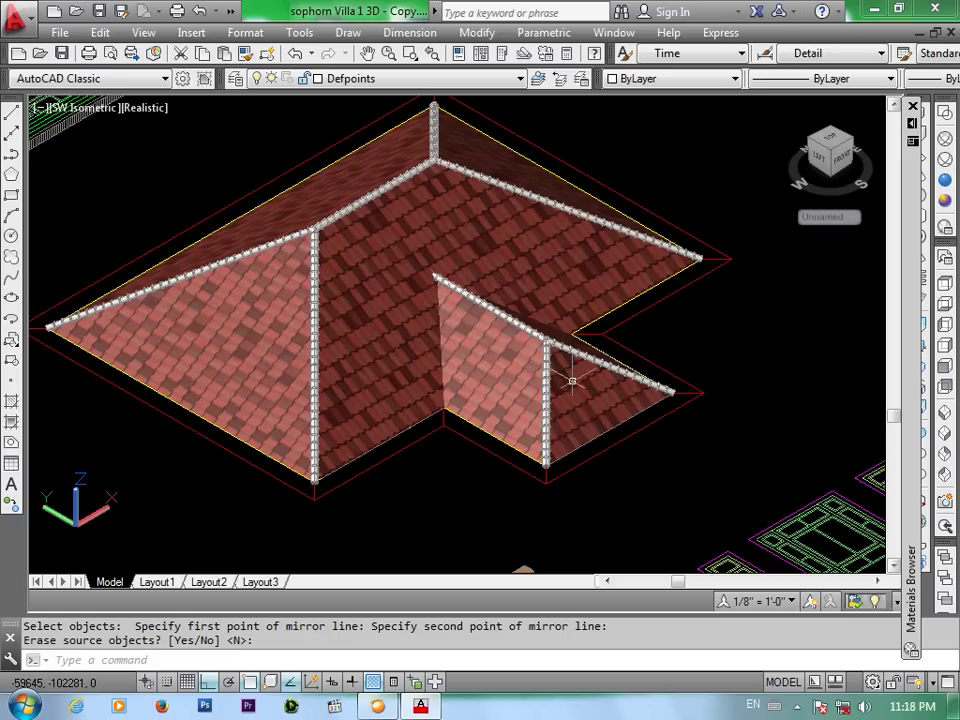
middle_drag(608, 369, 611, 365)
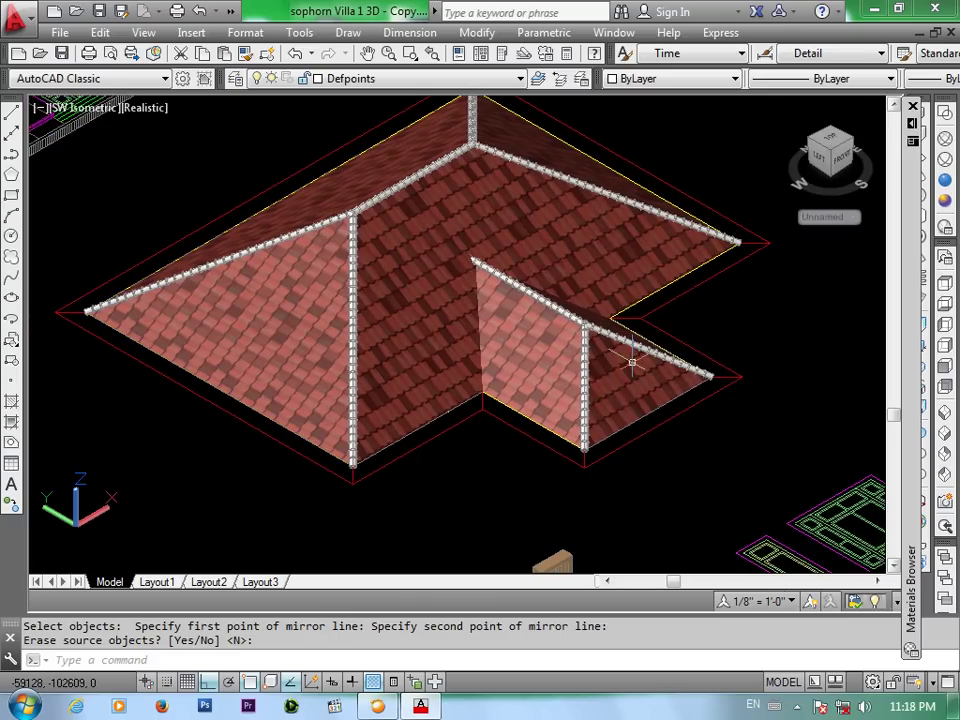
scroll(603, 357, down, 2)
scroll(580, 367, down, 1)
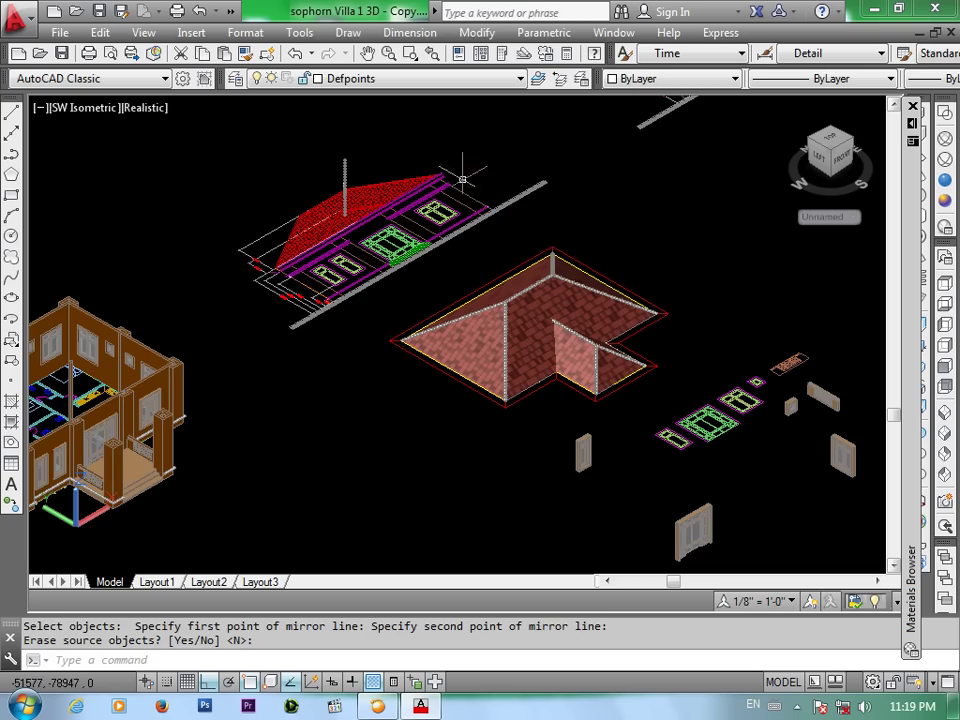
scroll(462, 178, up, 1)
scroll(452, 160, up, 2)
scroll(456, 156, up, 1)
scroll(450, 160, up, 1)
scroll(440, 185, up, 1)
scroll(448, 203, up, 1)
middle_drag(462, 240, 474, 284)
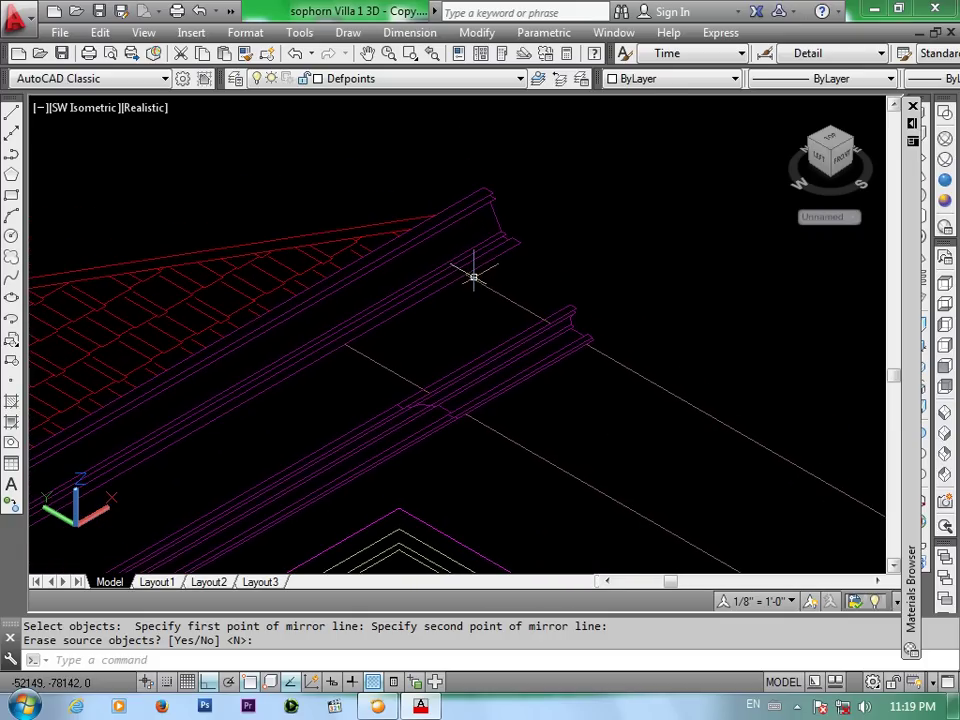
Draw a 3D polyline across the eave corner between the two beam corners
text(p)
key(Return)
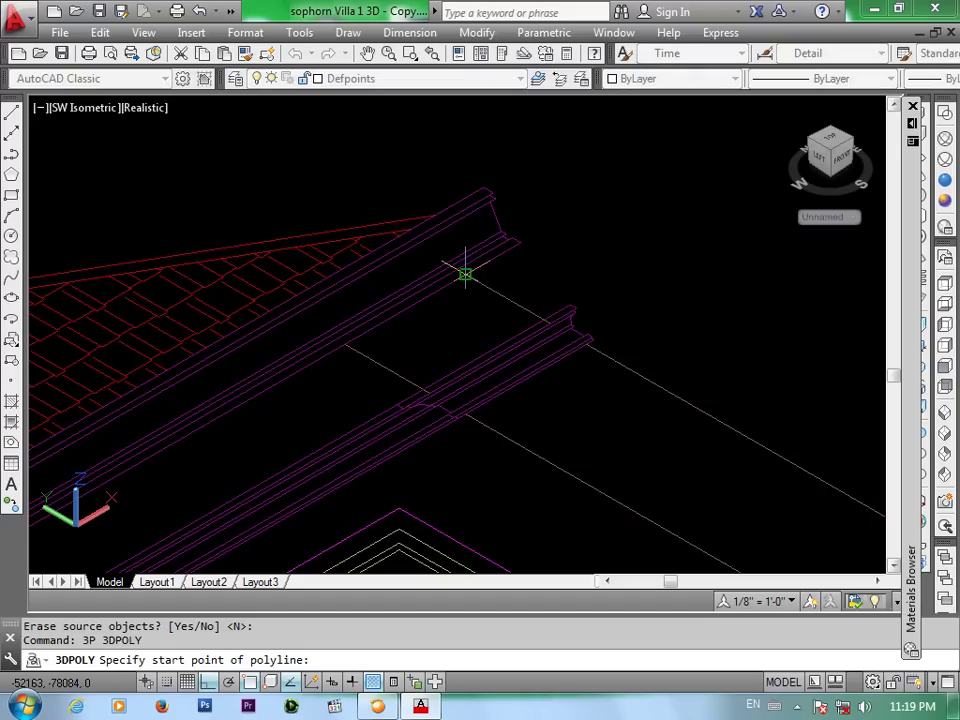
click(463, 274)
click(398, 237)
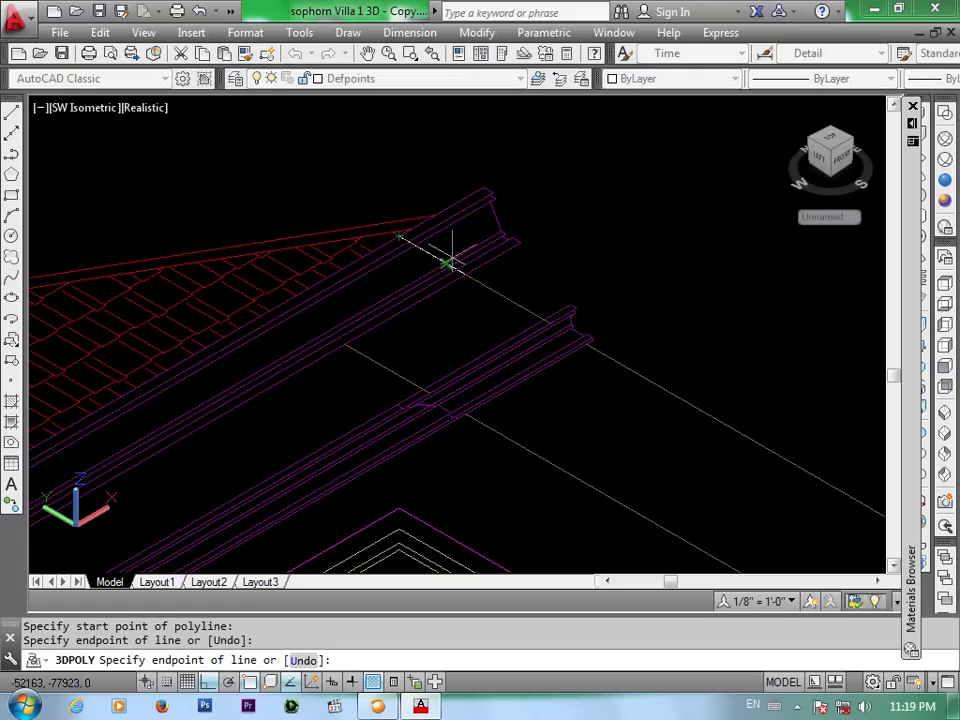
key(Return)
Trim the magenta gutter lines back to the new polyline using a crossing window
scroll(450, 250, up, 1)
scroll(455, 262, up, 2)
text(TR)
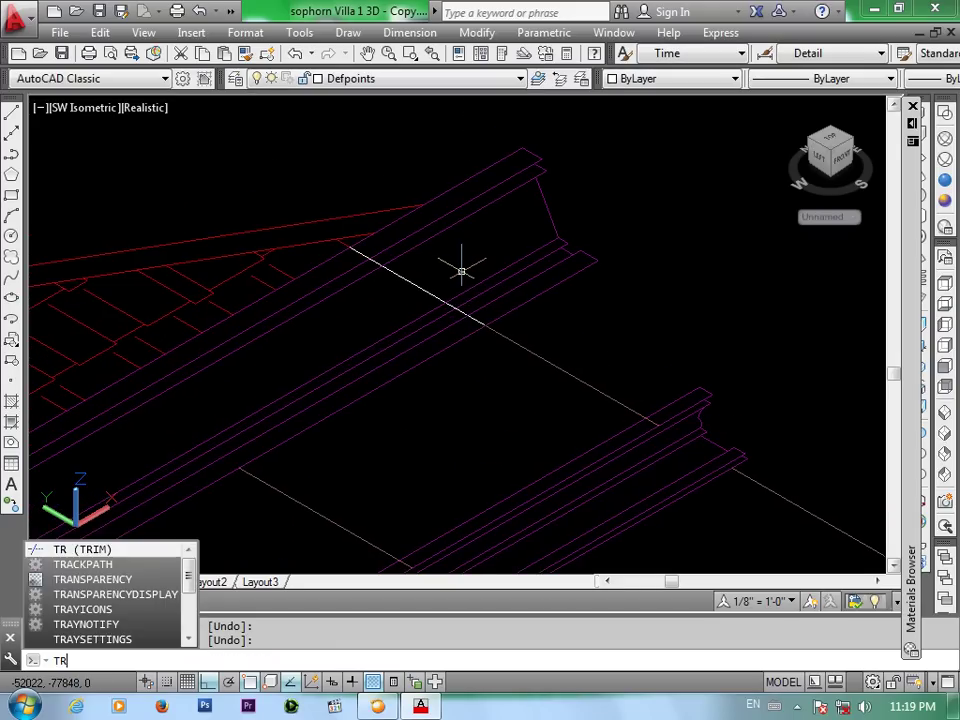
key(Return)
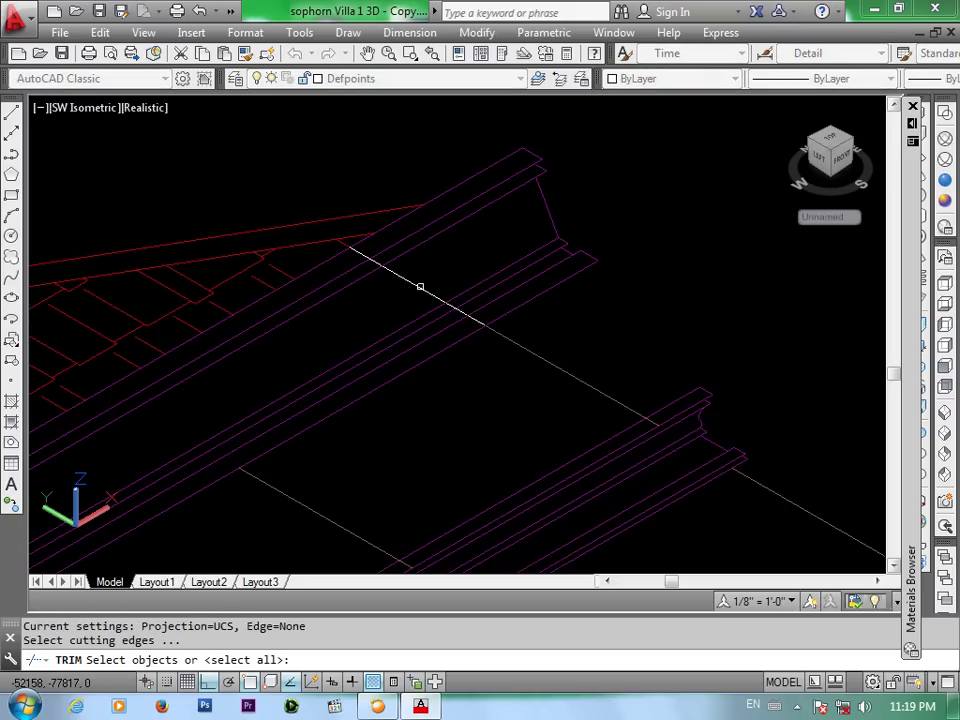
click(420, 287)
key(Return)
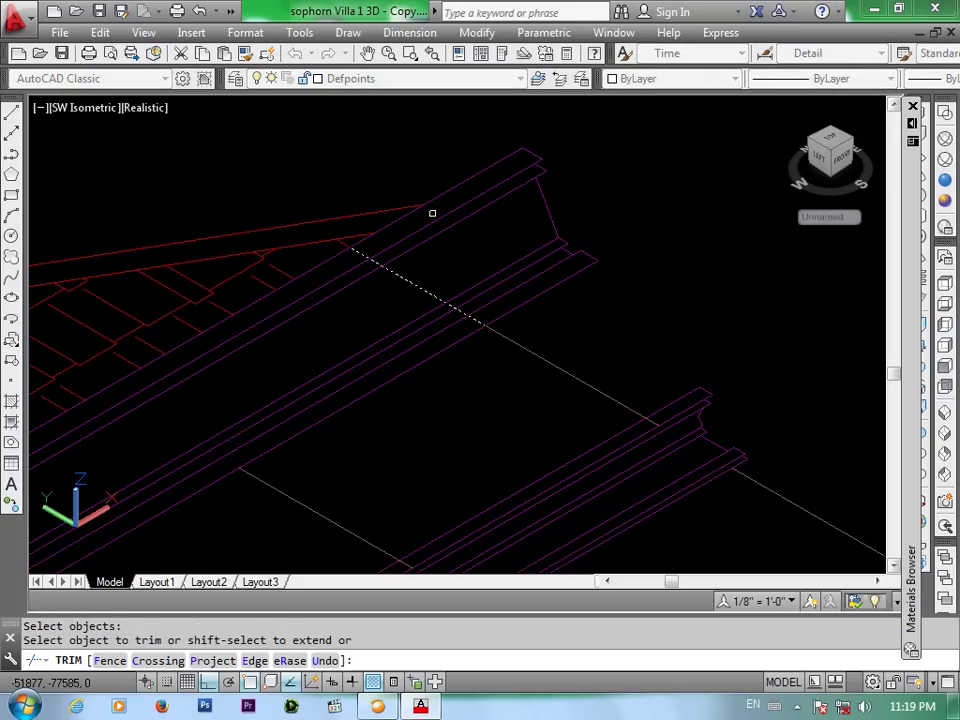
click(431, 210)
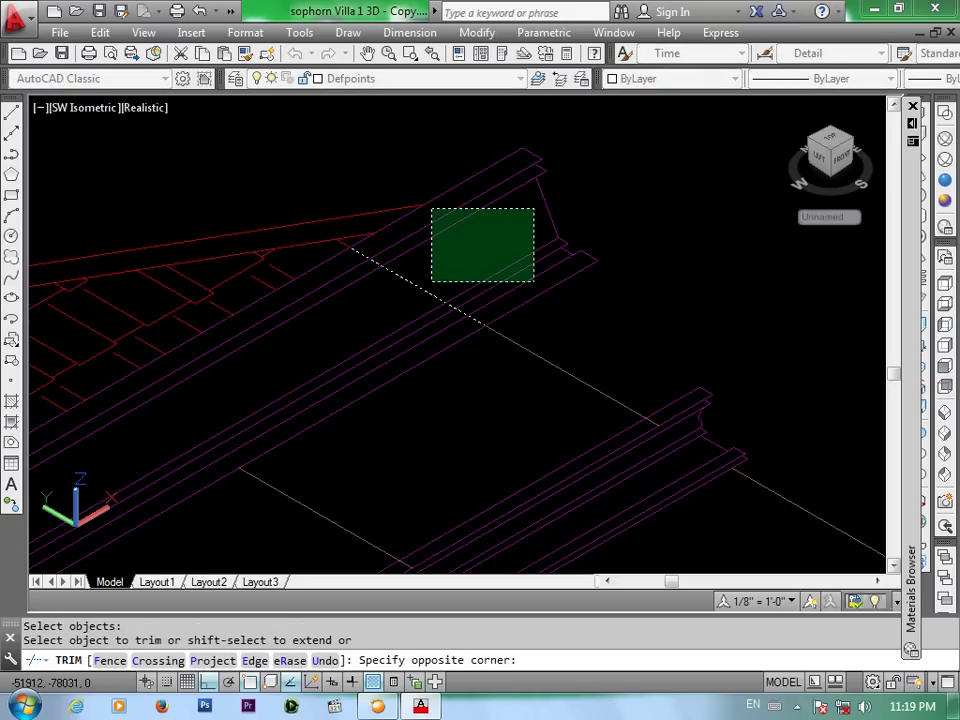
click(536, 281)
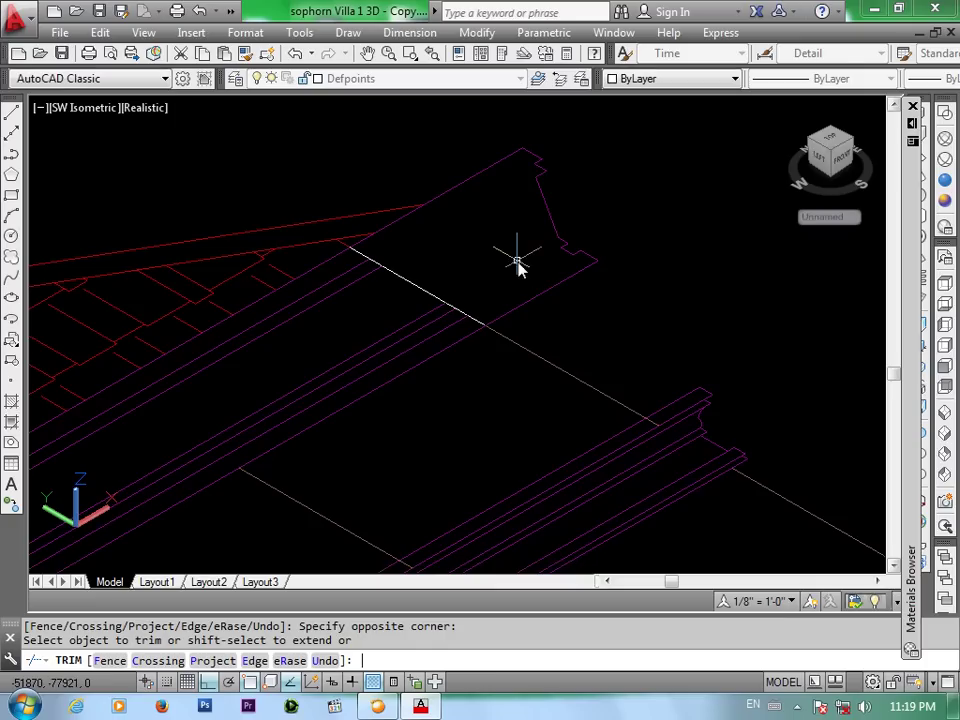
key(Return)
middle_drag(488, 253, 493, 279)
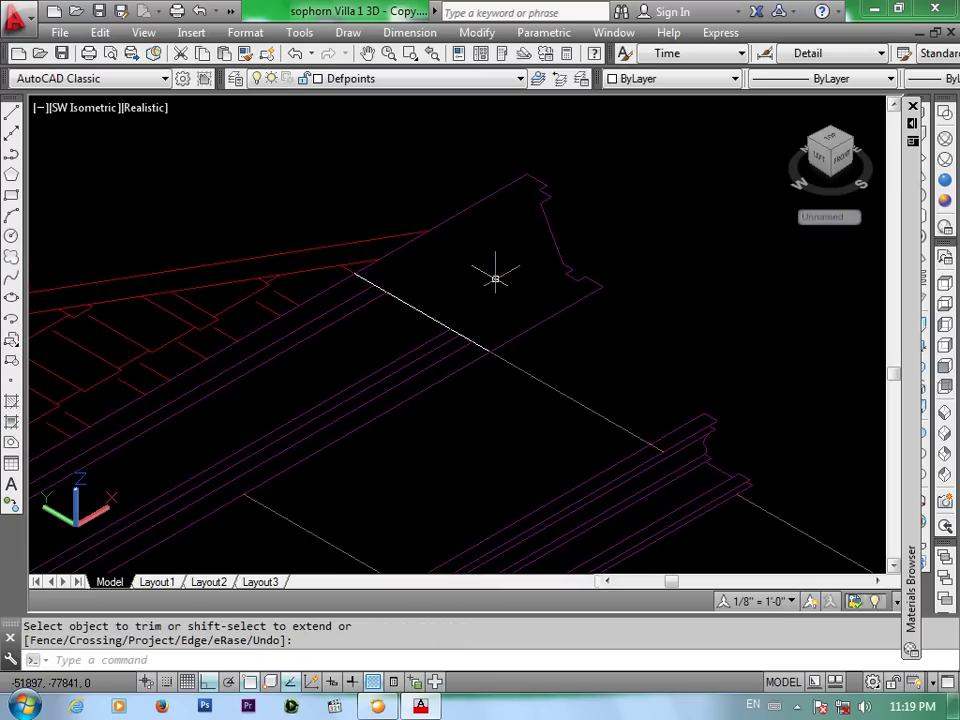
text(bo)
Create a boundary outline by picking a point inside the gutter profile
key(Return)
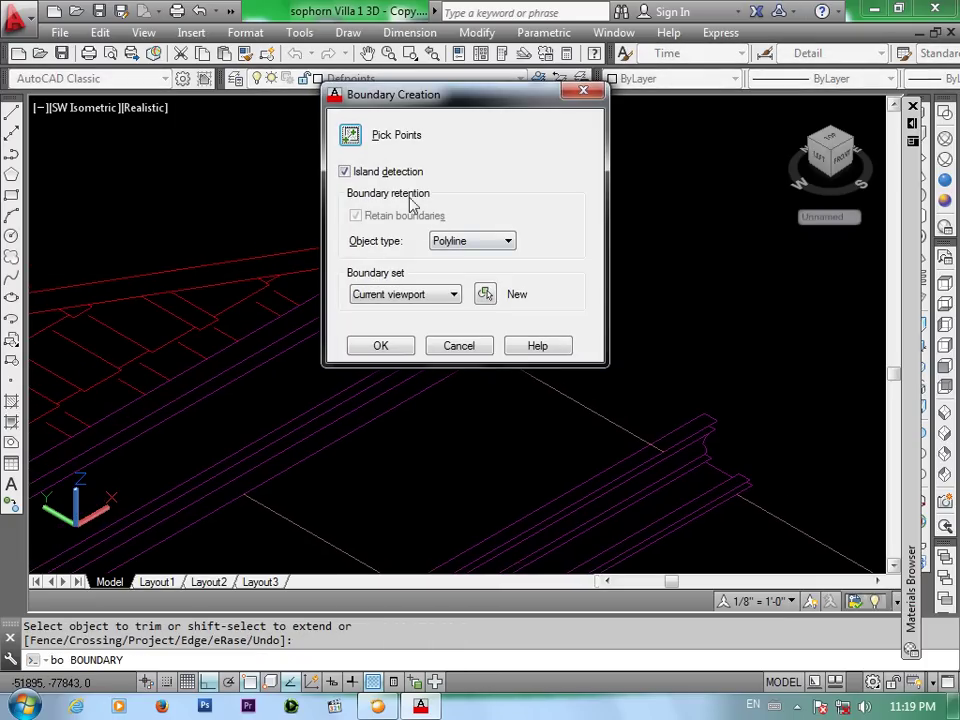
click(355, 140)
click(476, 289)
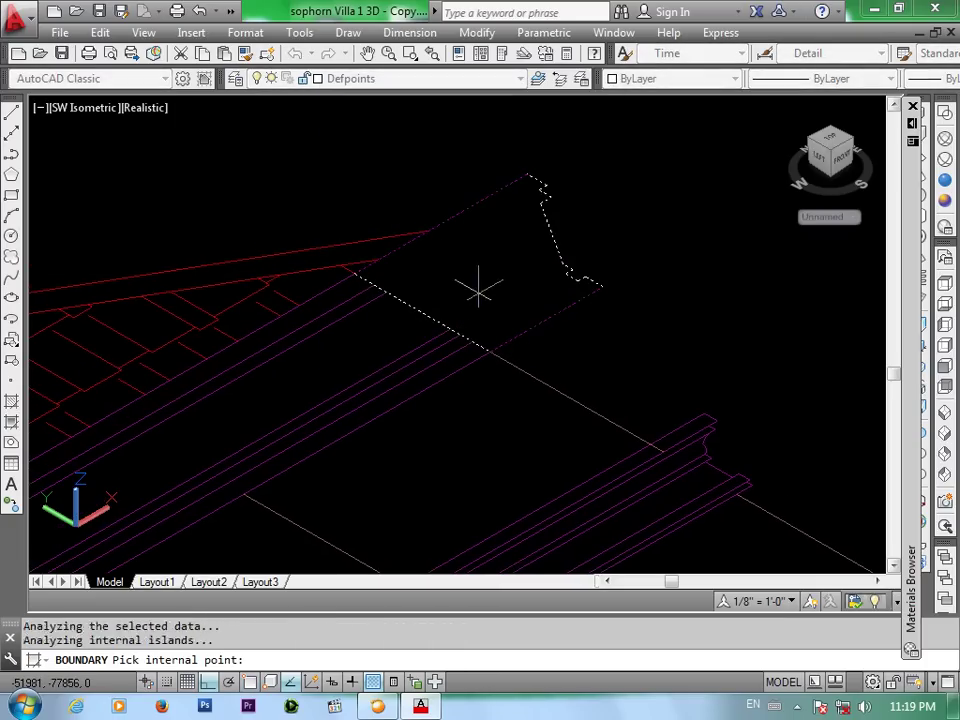
key(Return)
middle_drag(606, 347, 503, 295)
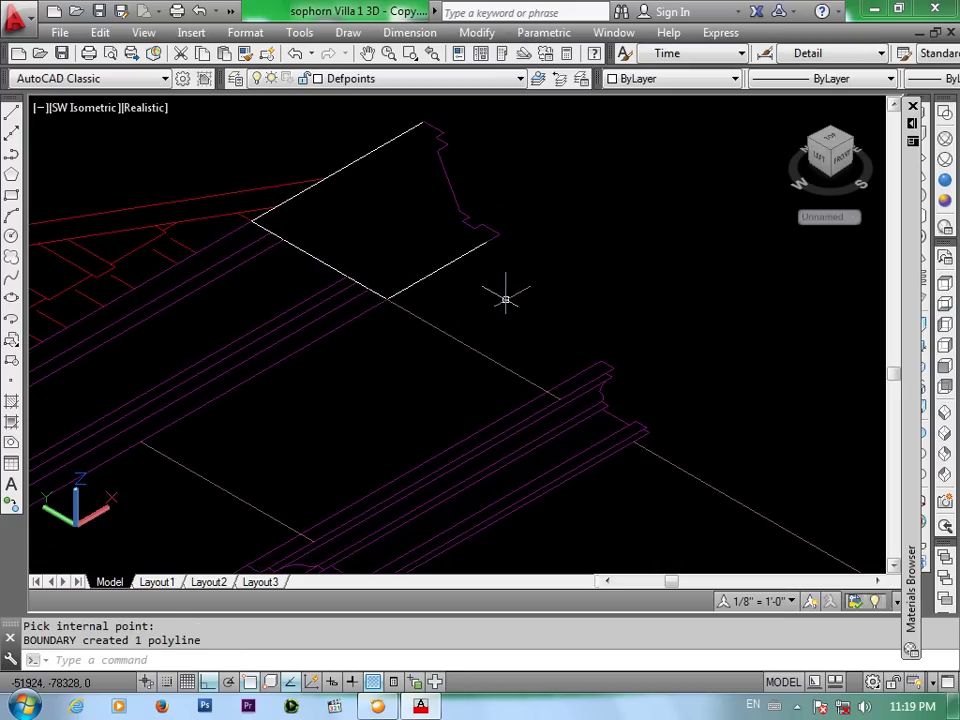
Open the Properties palette with MO to inspect the profile, then close it
text(mo)
key(Return)
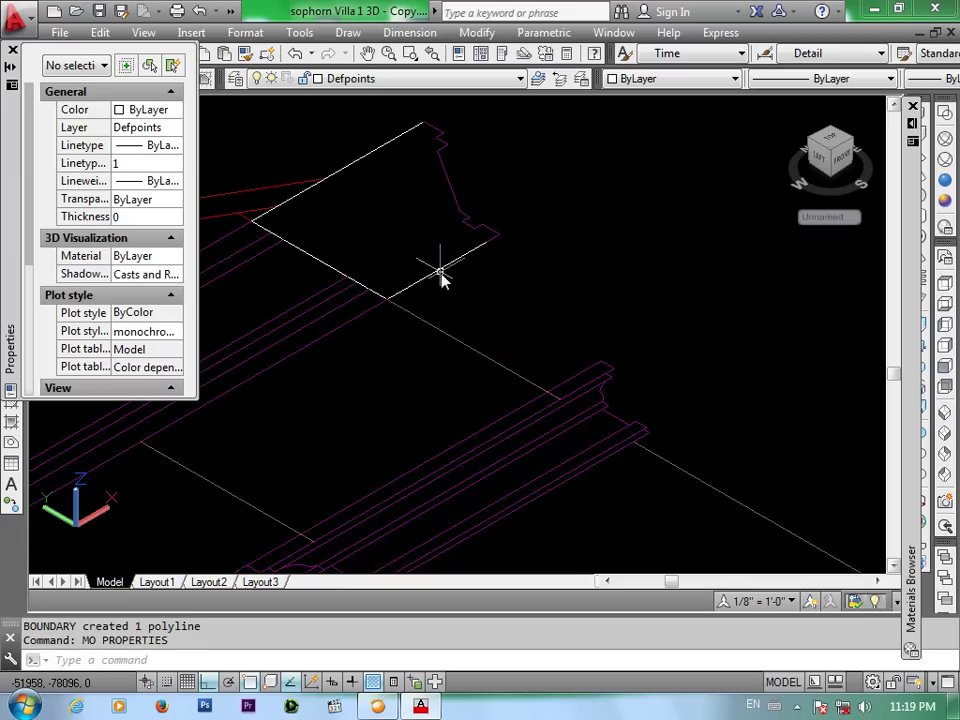
key(Escape)
click(12, 51)
text(MO)
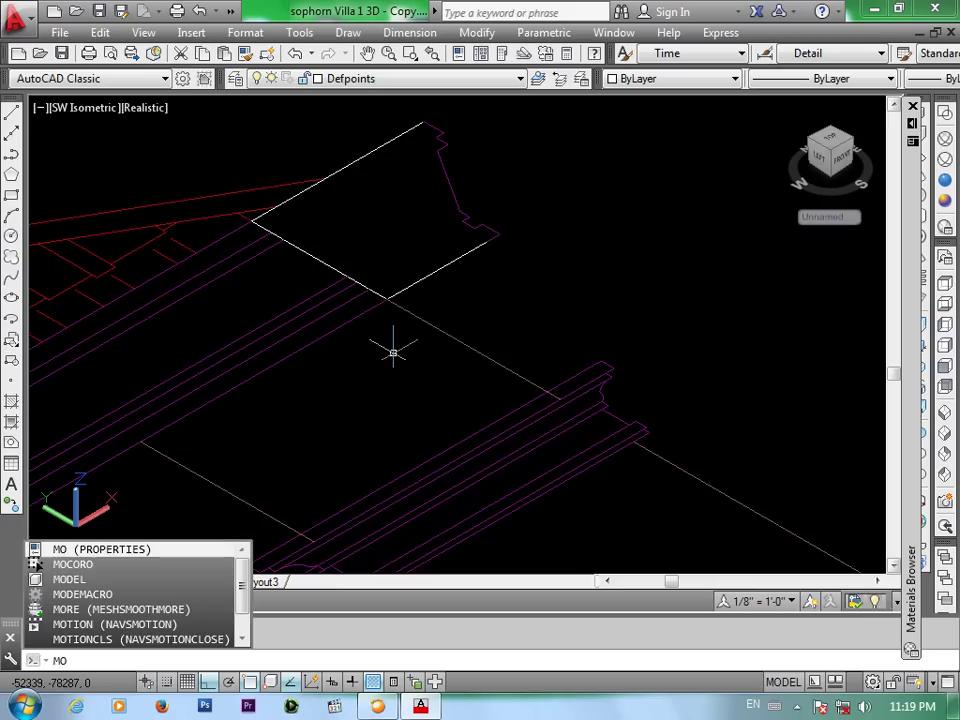
key(Return)
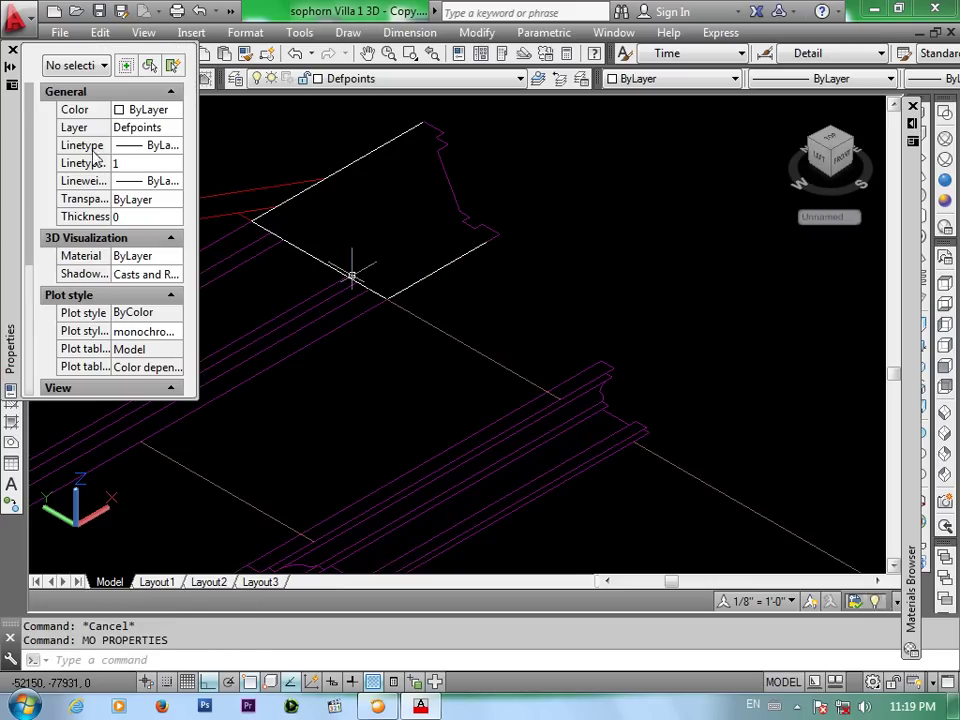
click(13, 51)
Try MOVE on the profile and its edge line, cancelling each attempt
text(M)
key(Return)
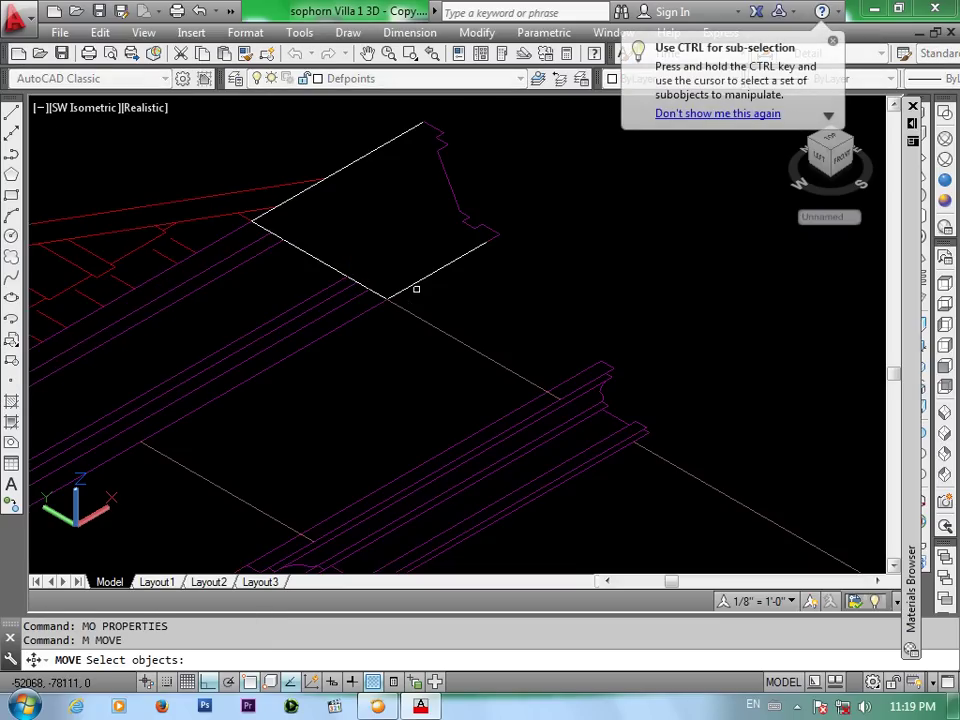
click(415, 285)
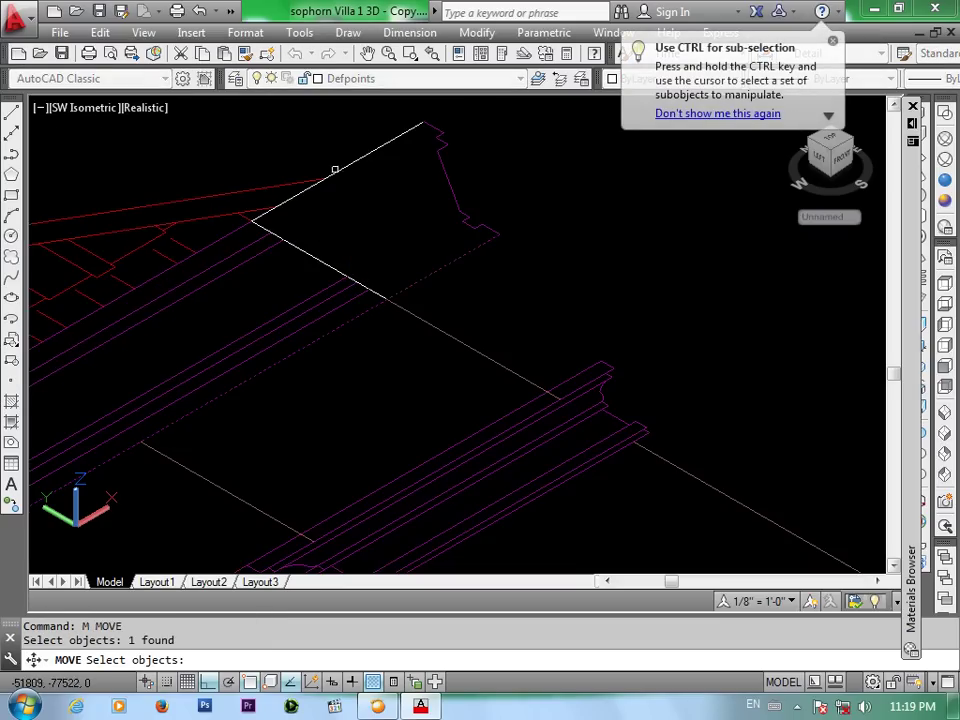
key(Escape)
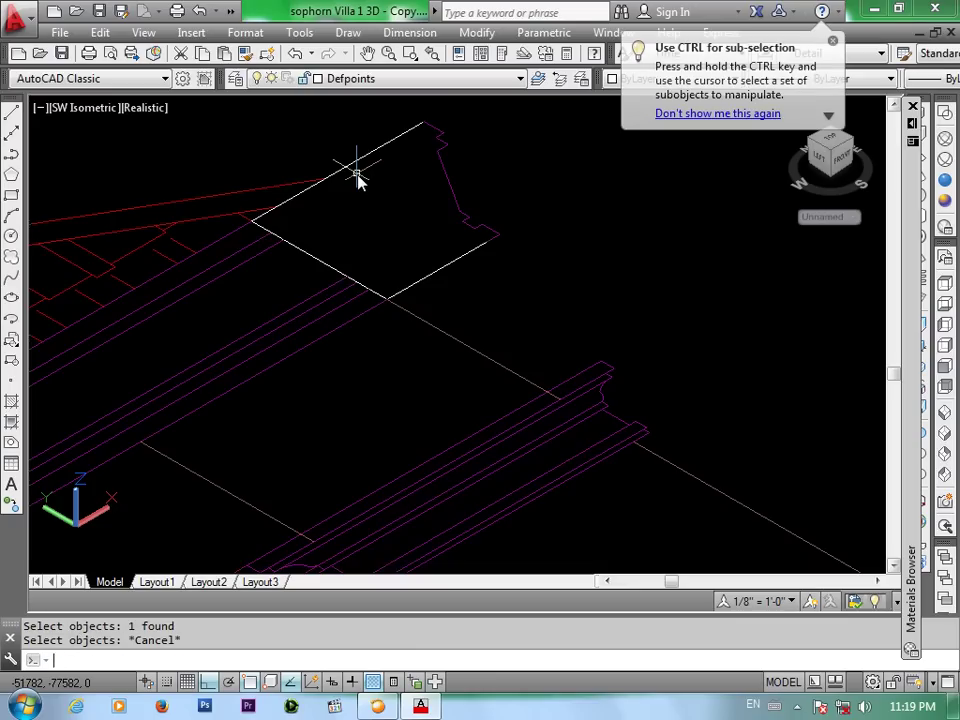
text(m)
key(Return)
click(350, 163)
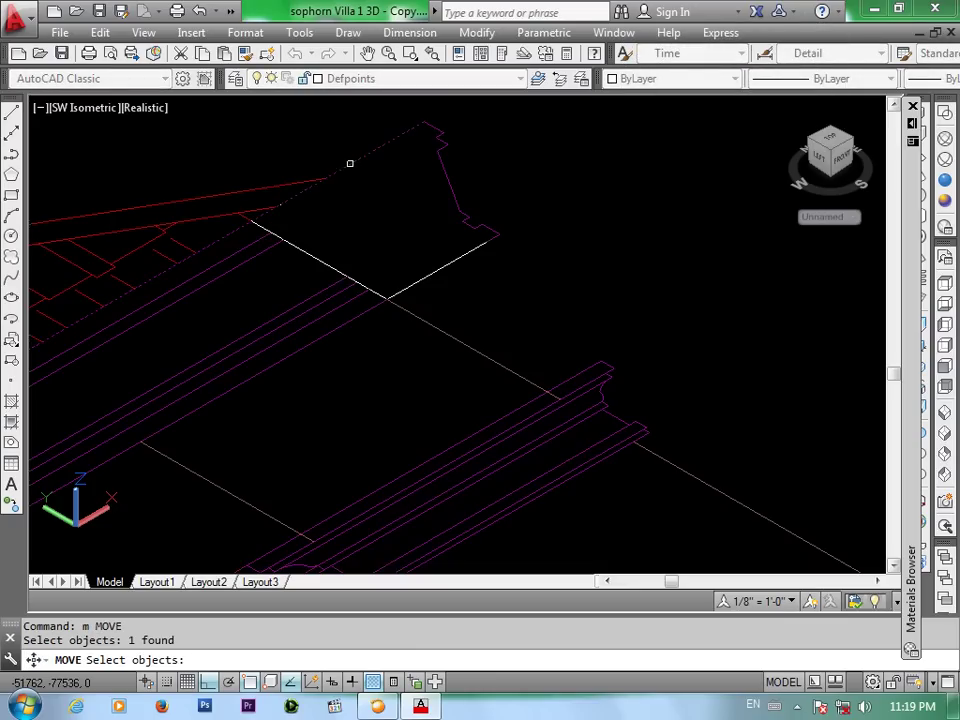
key(Escape)
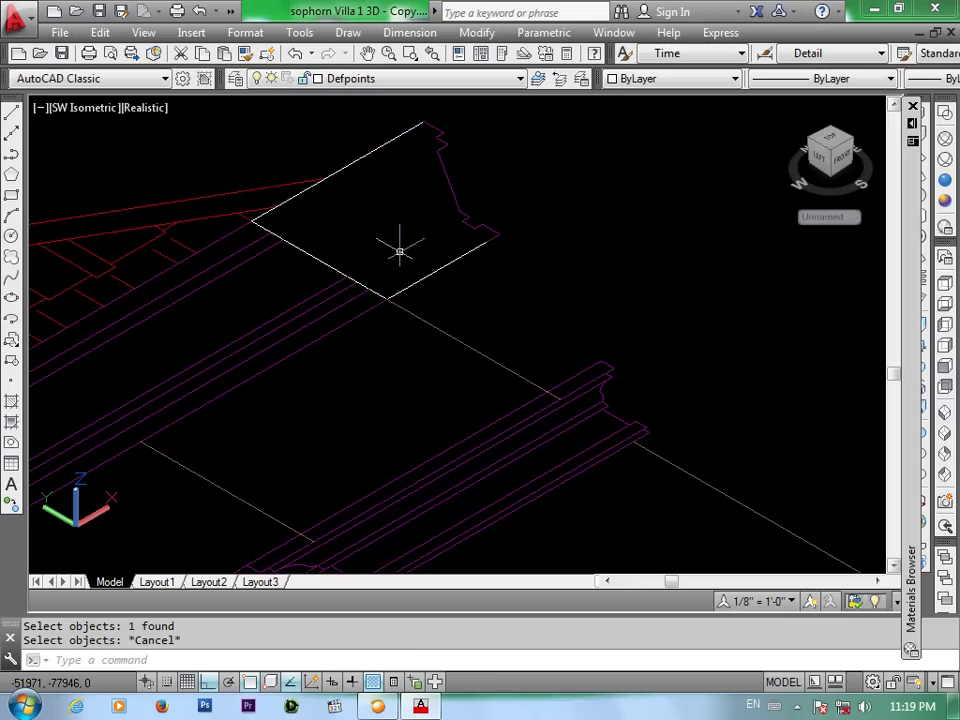
text(m)
key(Return)
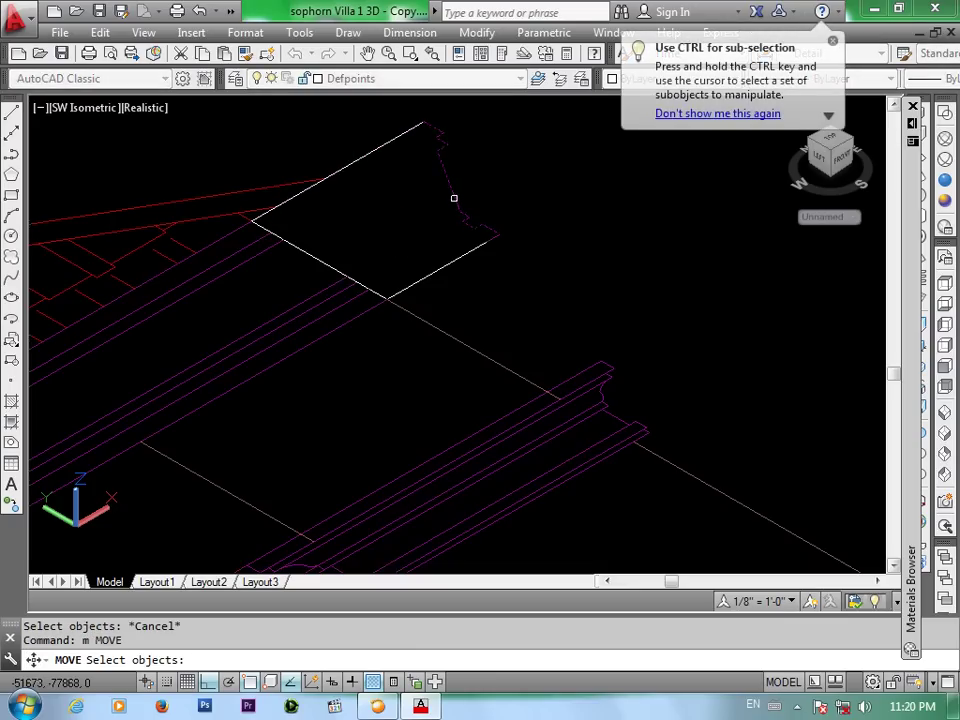
click(453, 198)
key(Escape)
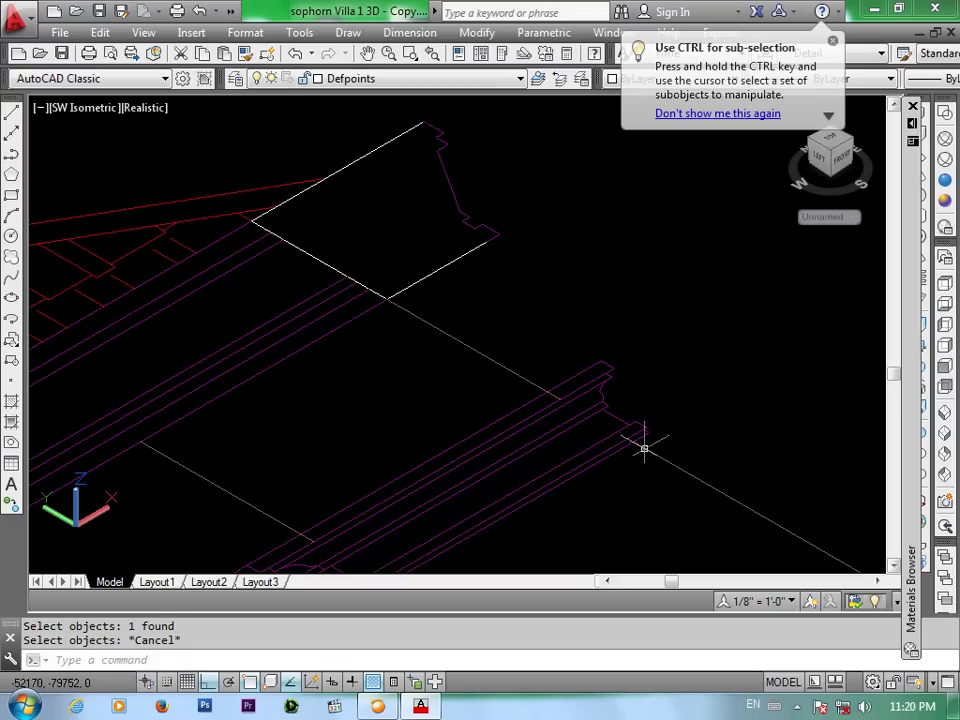
Select the line beside the profile and the profile's top edge
click(945, 588)
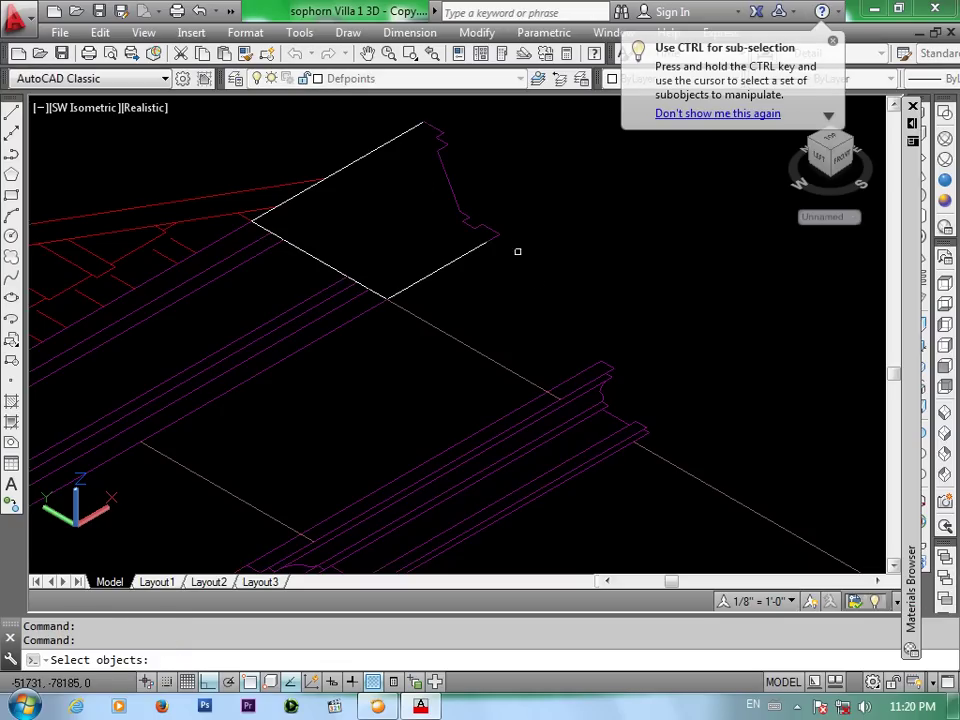
click(483, 249)
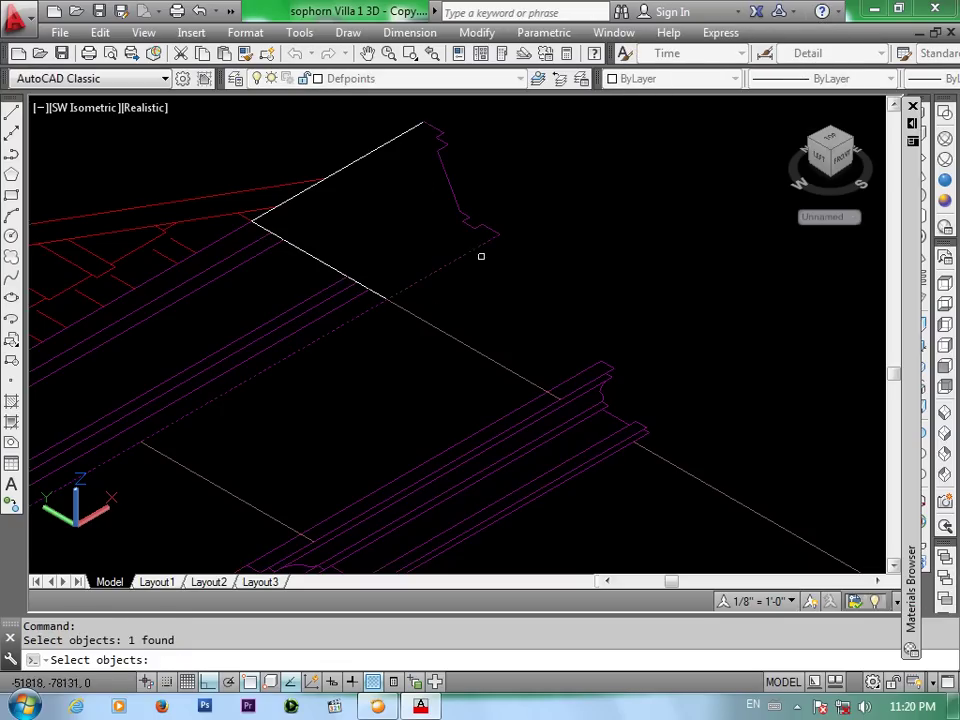
click(352, 168)
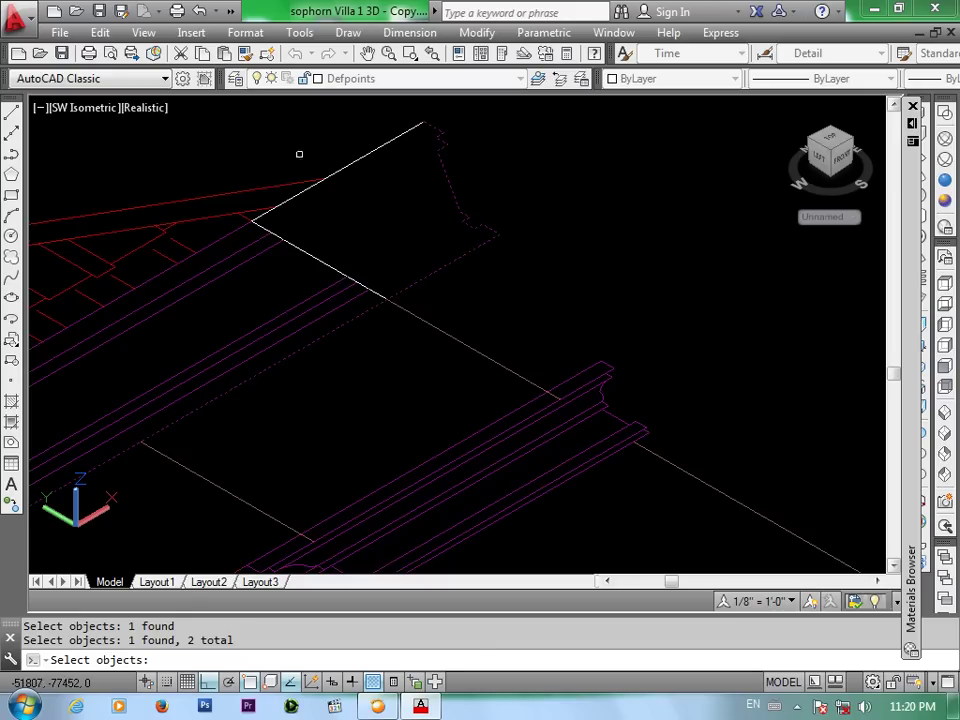
click(356, 161)
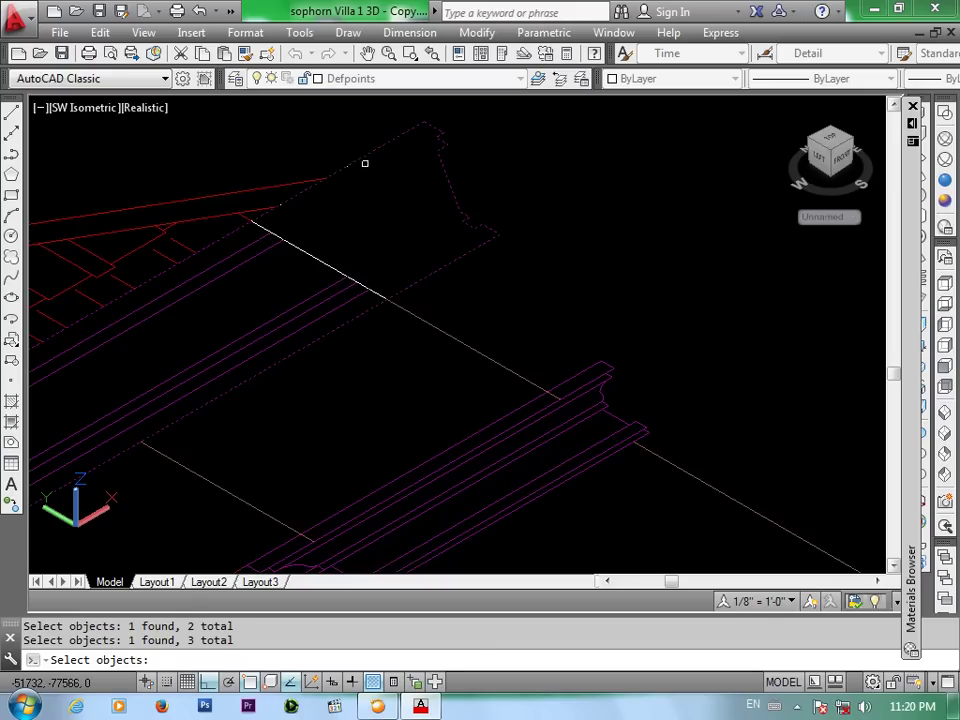
key(Return)
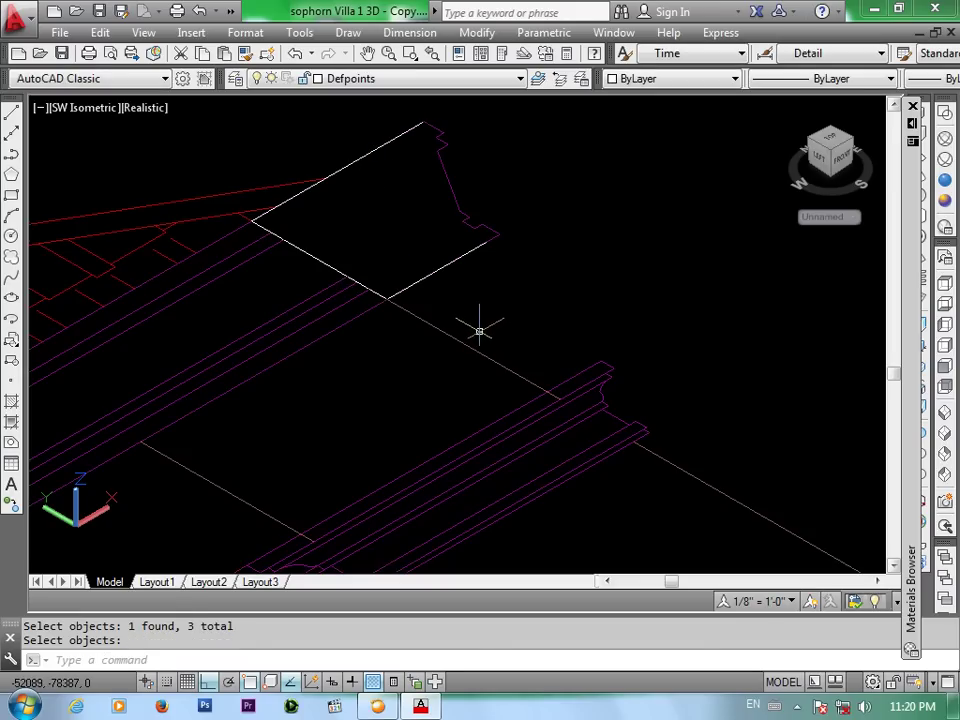
Move the profile outline and its lower edge from the profile corner to beside the roof's eave corner
text(m)
key(Return)
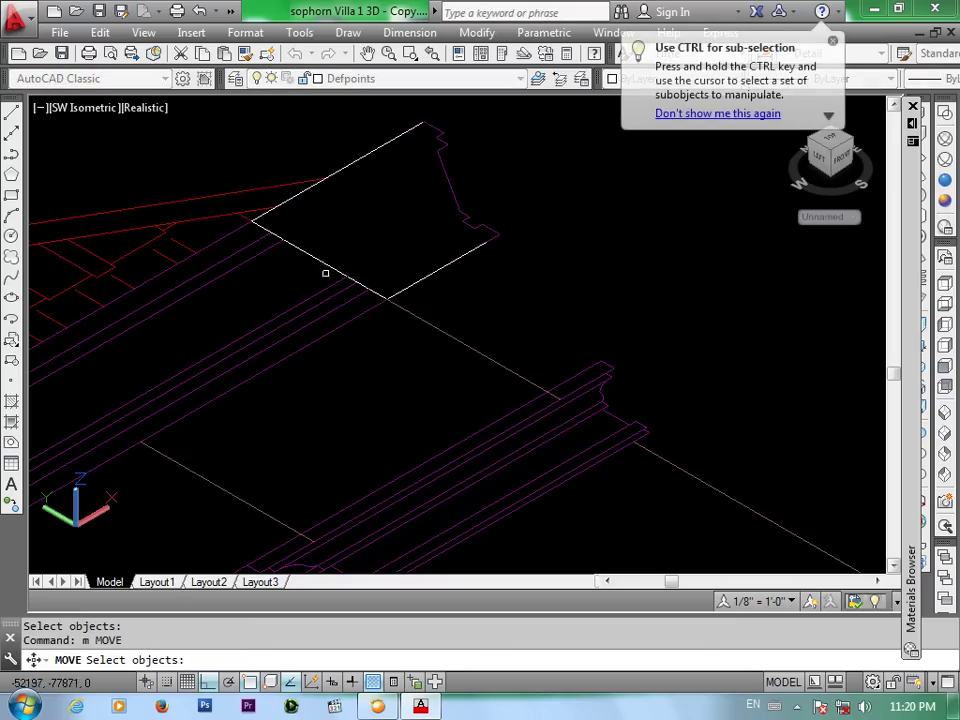
click(323, 260)
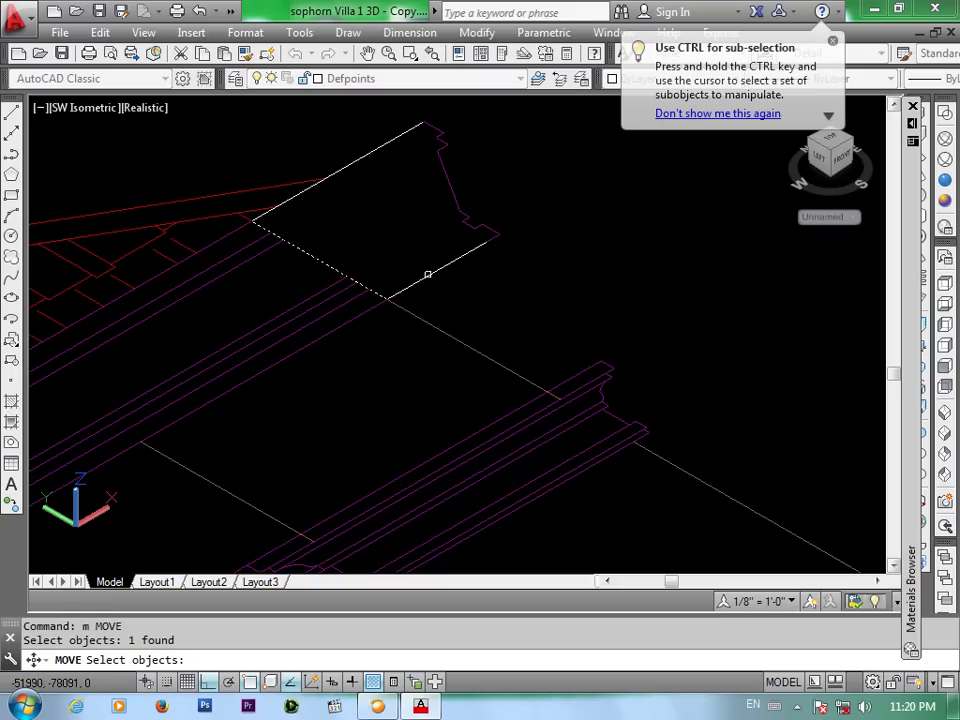
click(438, 272)
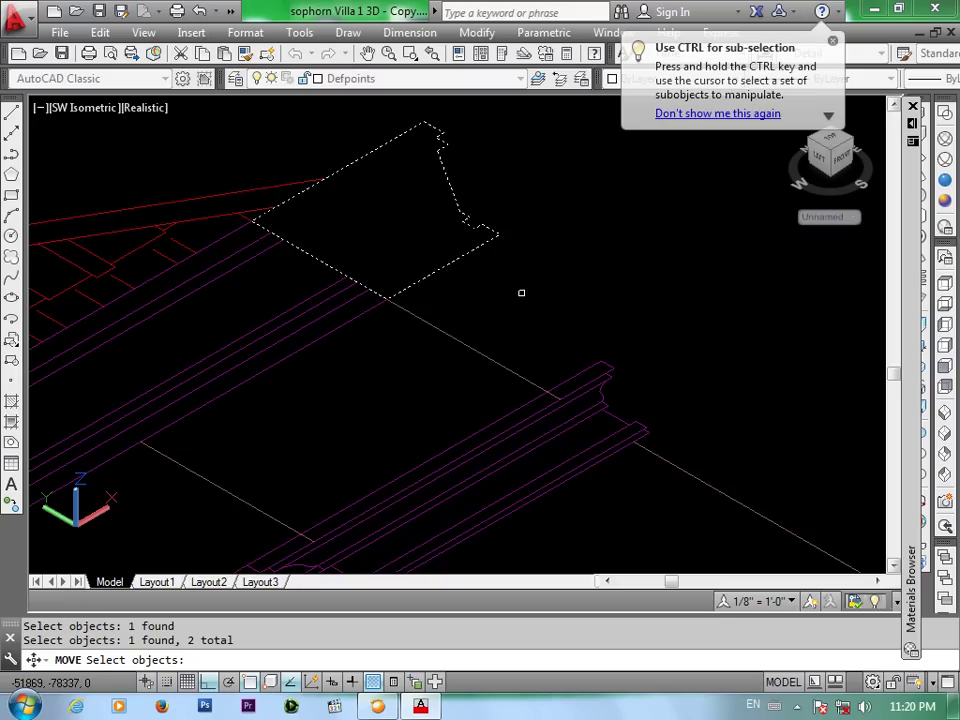
key(Return)
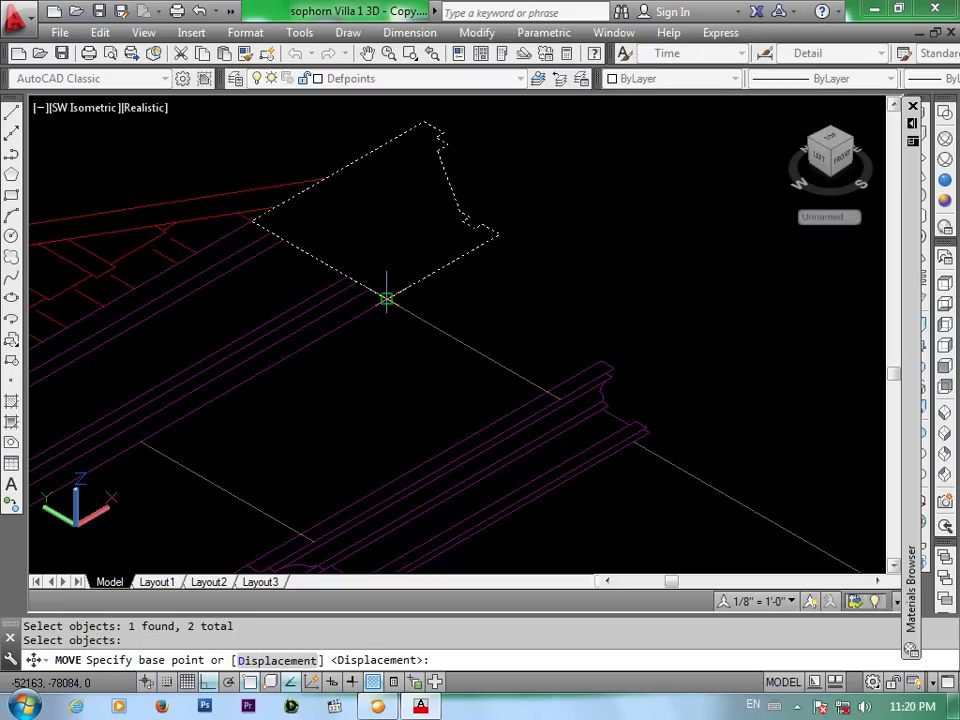
click(390, 297)
scroll(536, 369, down, 5)
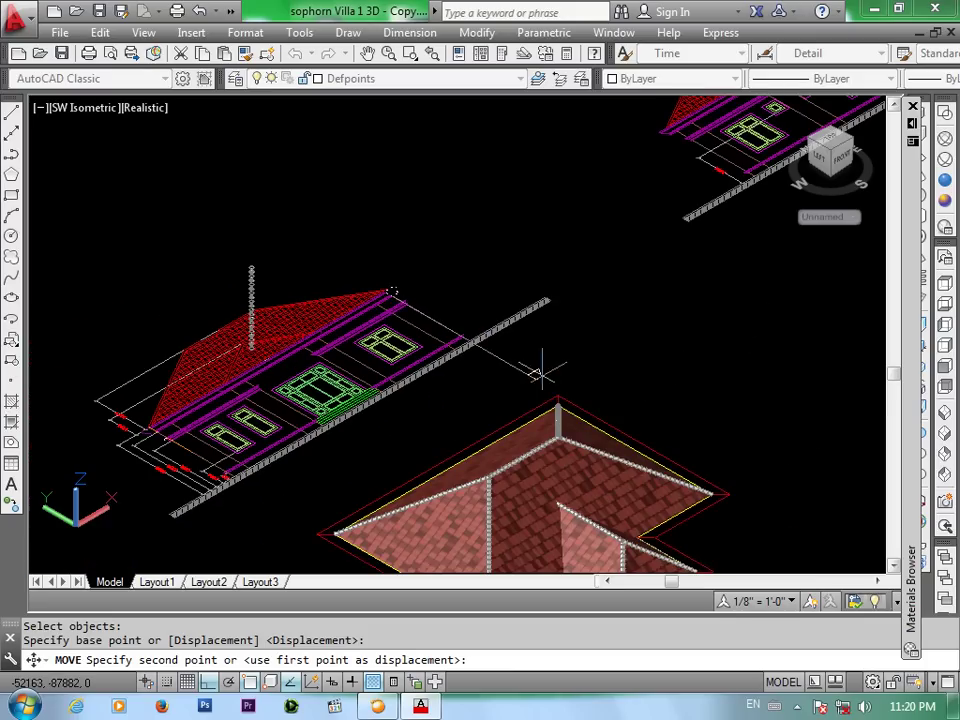
middle_drag(685, 457, 508, 326)
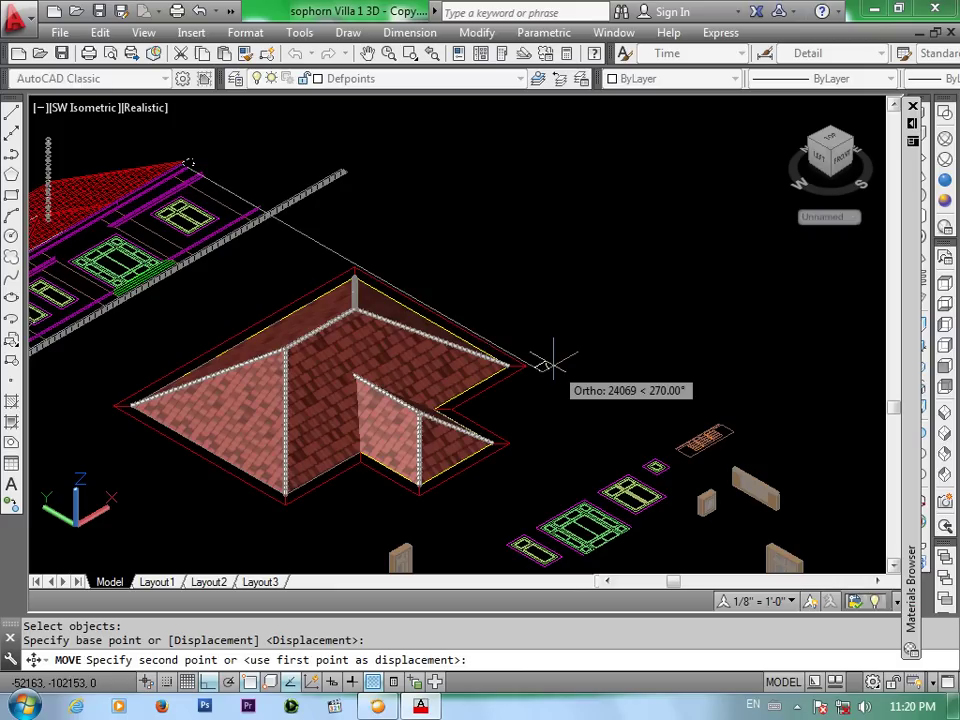
click(540, 364)
scroll(536, 358, up, 2)
scroll(530, 390, up, 2)
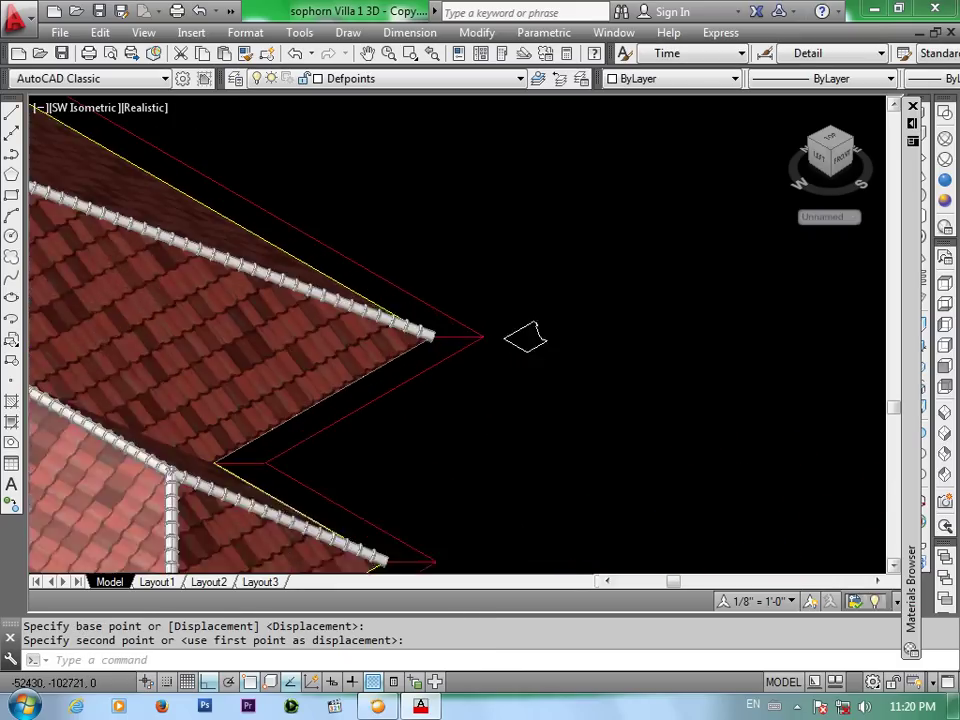
scroll(531, 392, up, 1)
scroll(520, 418, up, 1)
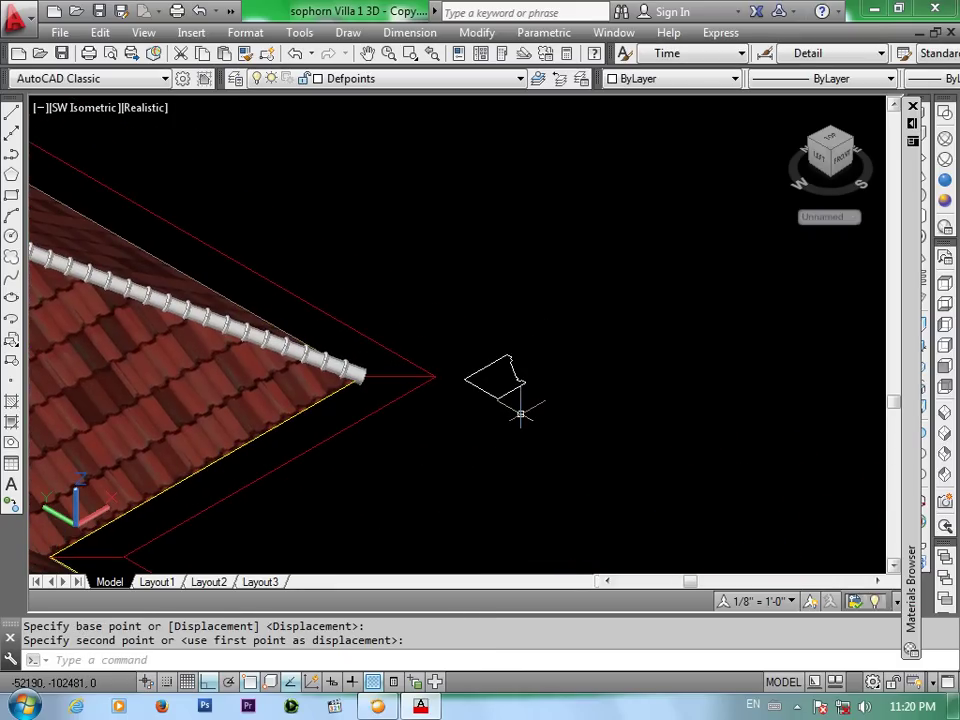
scroll(520, 413, up, 1)
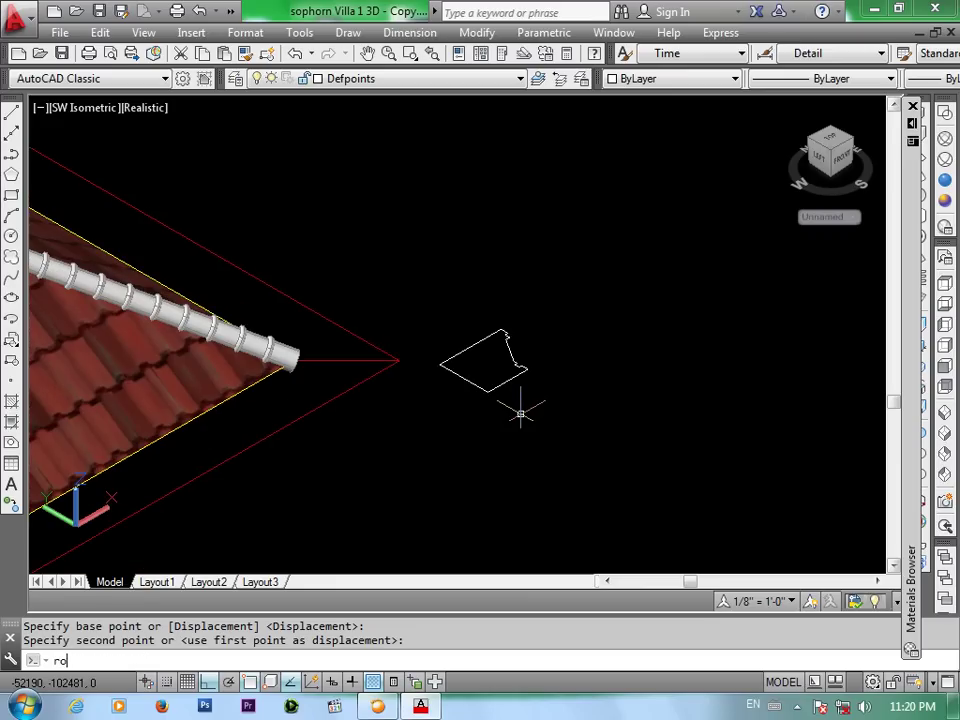
Rotate the profile outline 90 degrees in 3D about a two-point axis so it stands upright
text(a)
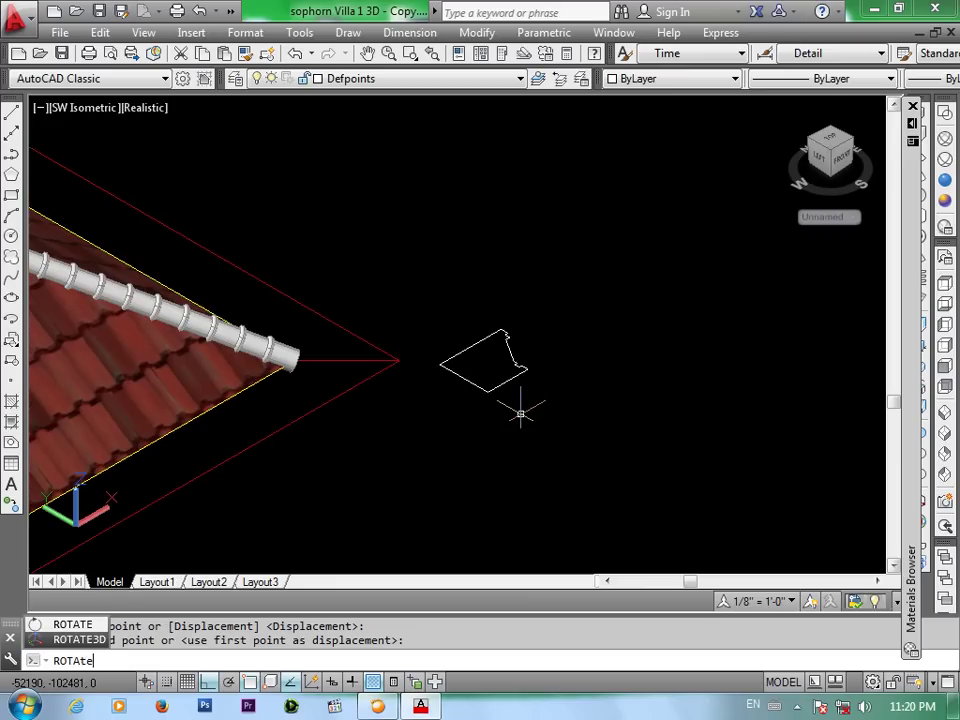
text(d)
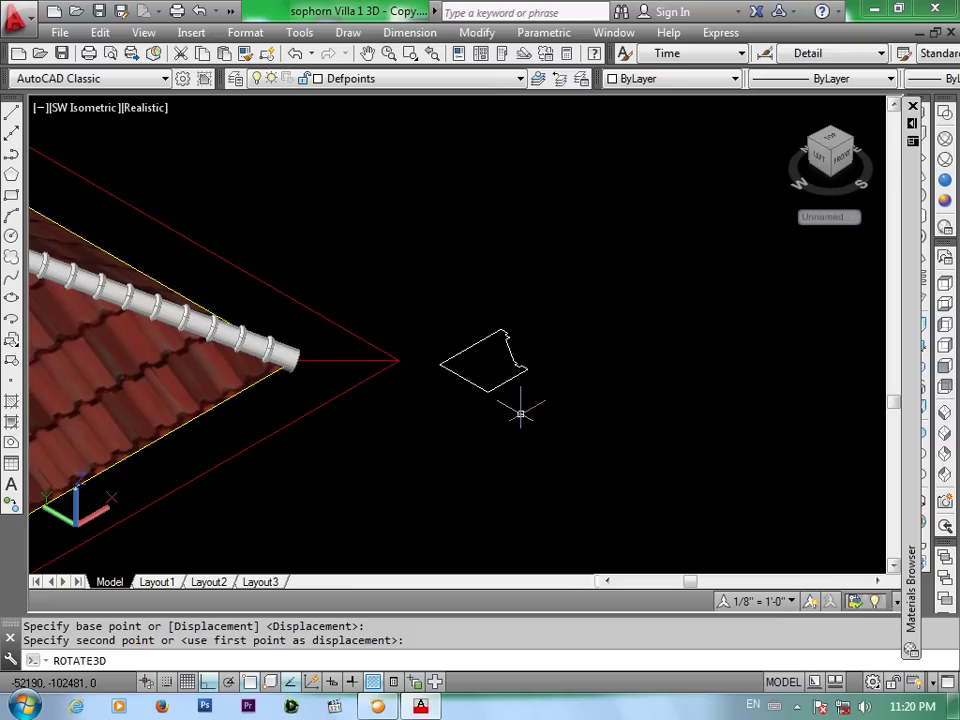
key(Return)
click(497, 384)
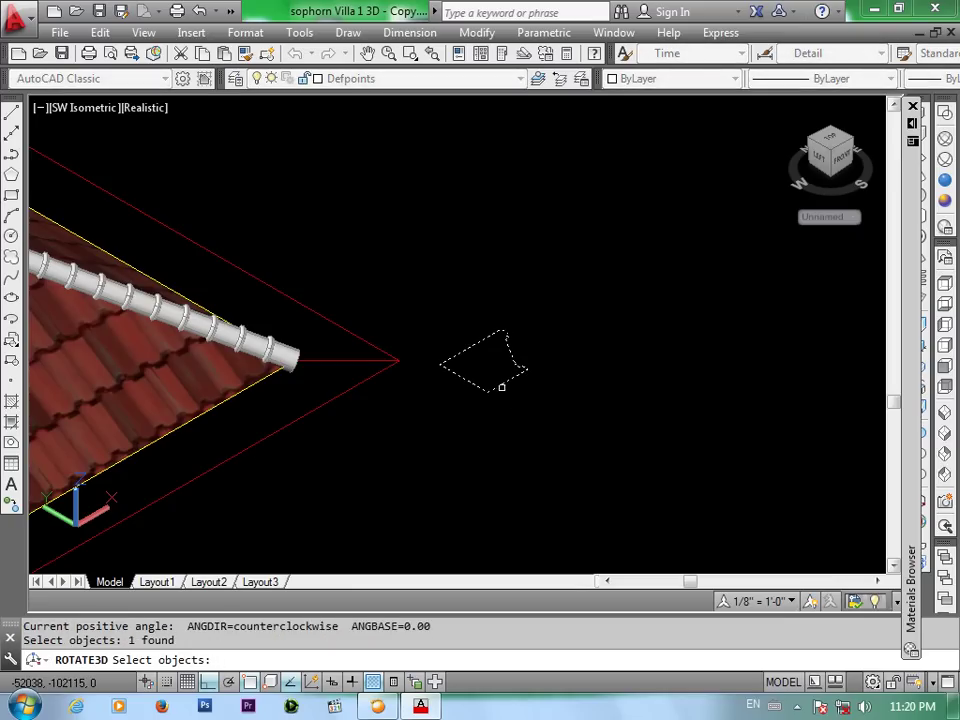
key(Return)
click(488, 390)
click(566, 356)
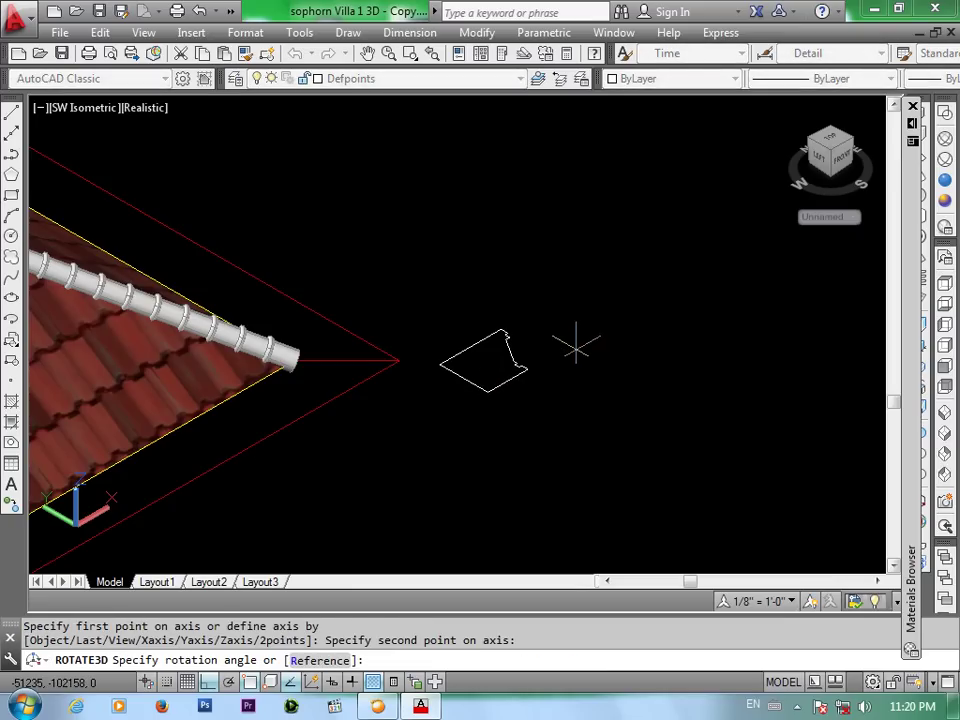
text(90)
key(Return)
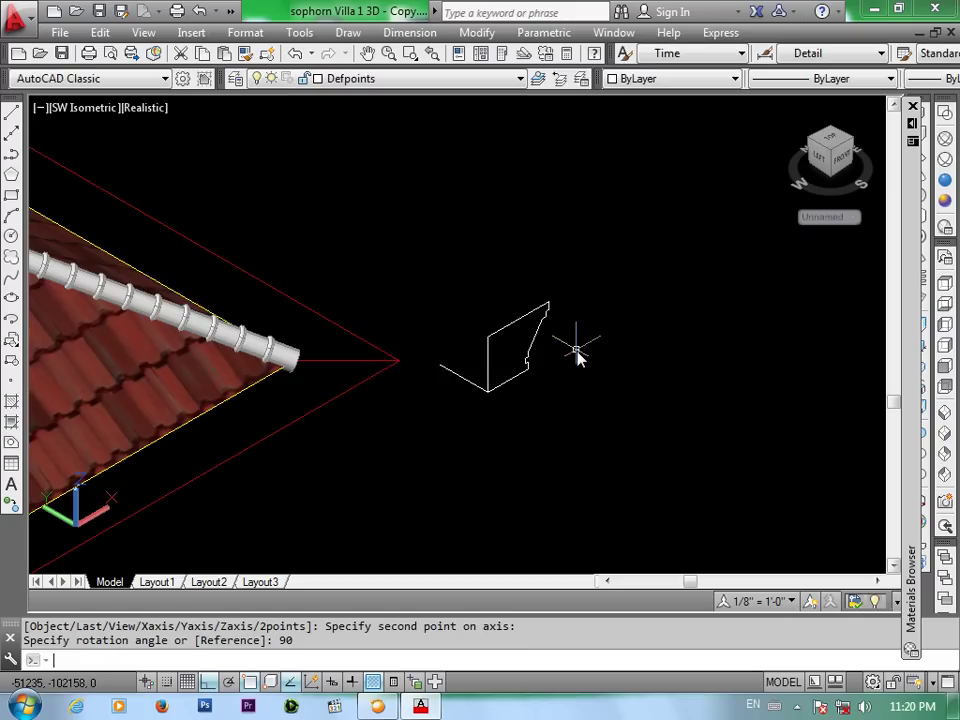
Delete the leftover object near the eave corner and check the profile in a wider view
click(447, 367)
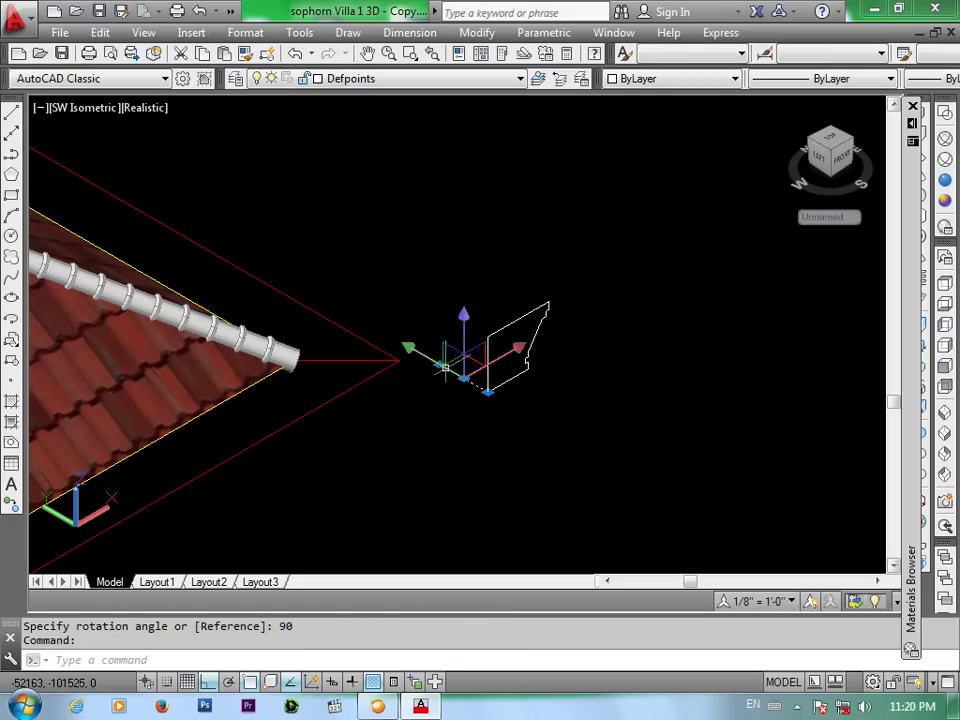
key(Delete)
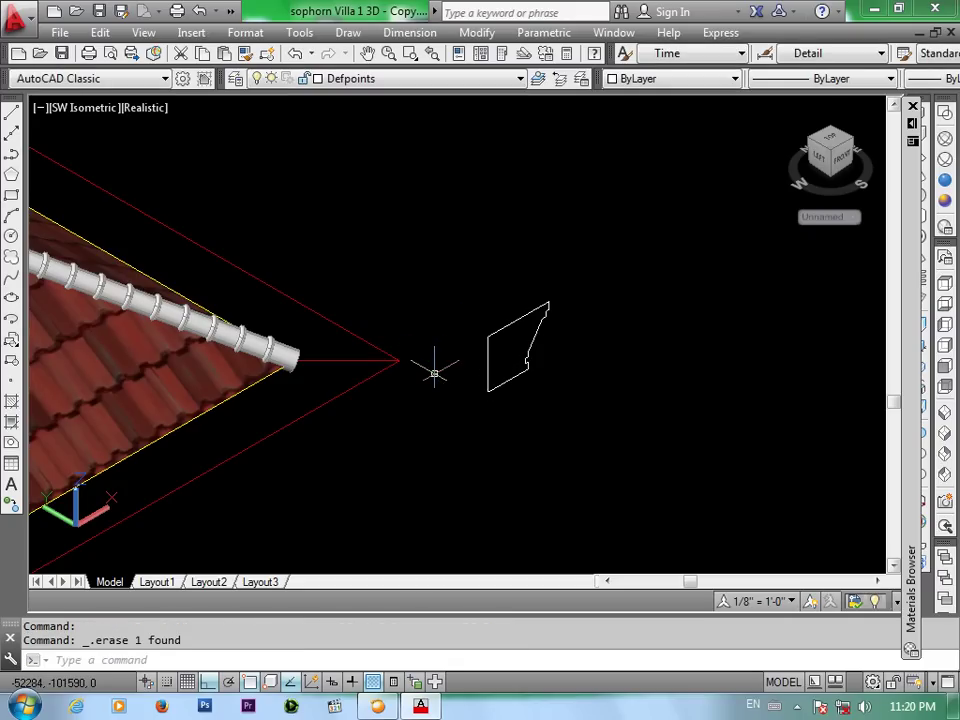
scroll(434, 371, down, 2)
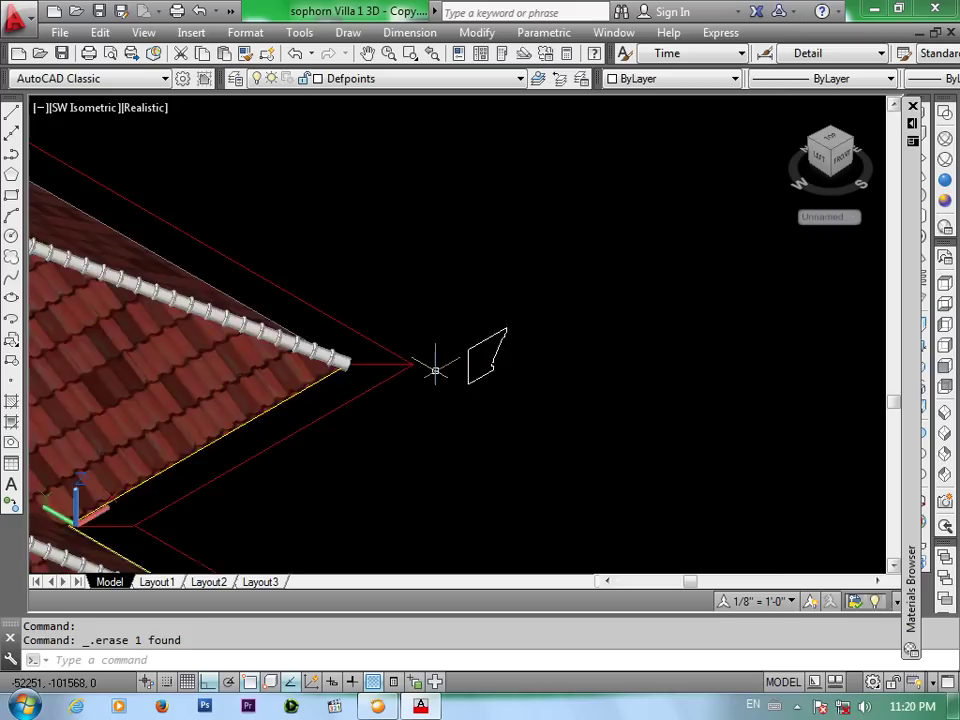
scroll(446, 369, down, 2)
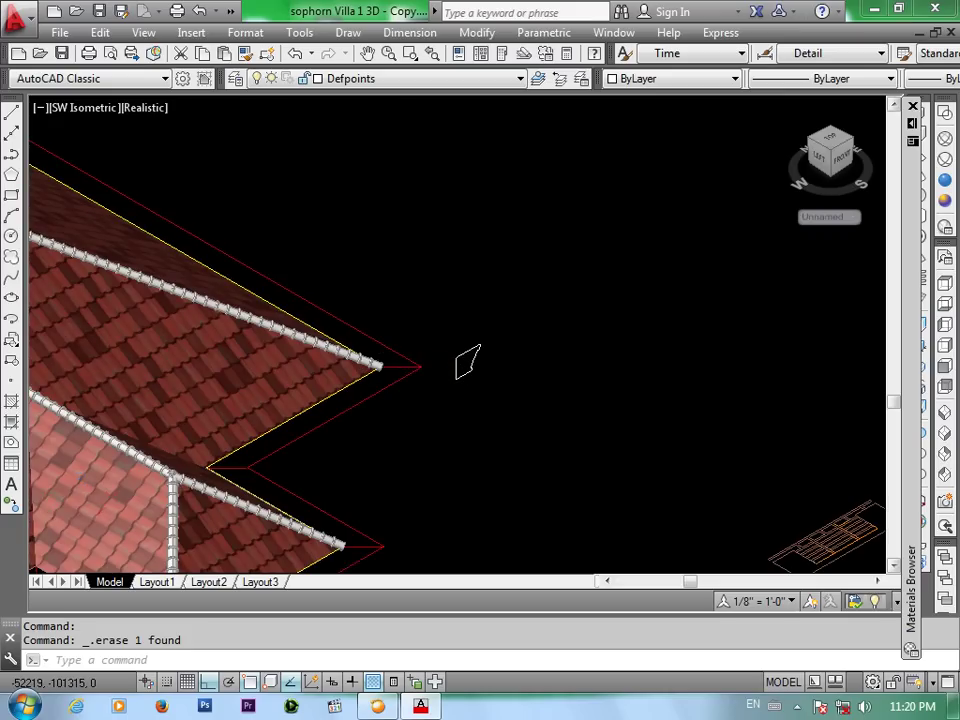
scroll(420, 364, down, 2)
middle_drag(446, 405, 481, 375)
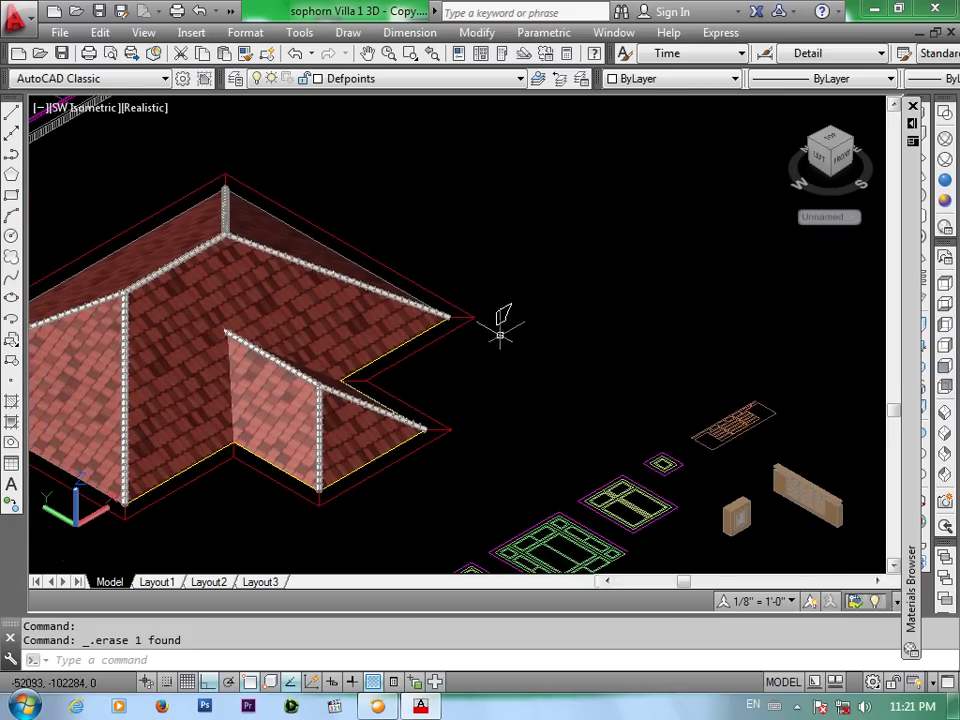
scroll(497, 320, up, 5)
scroll(497, 320, up, 2)
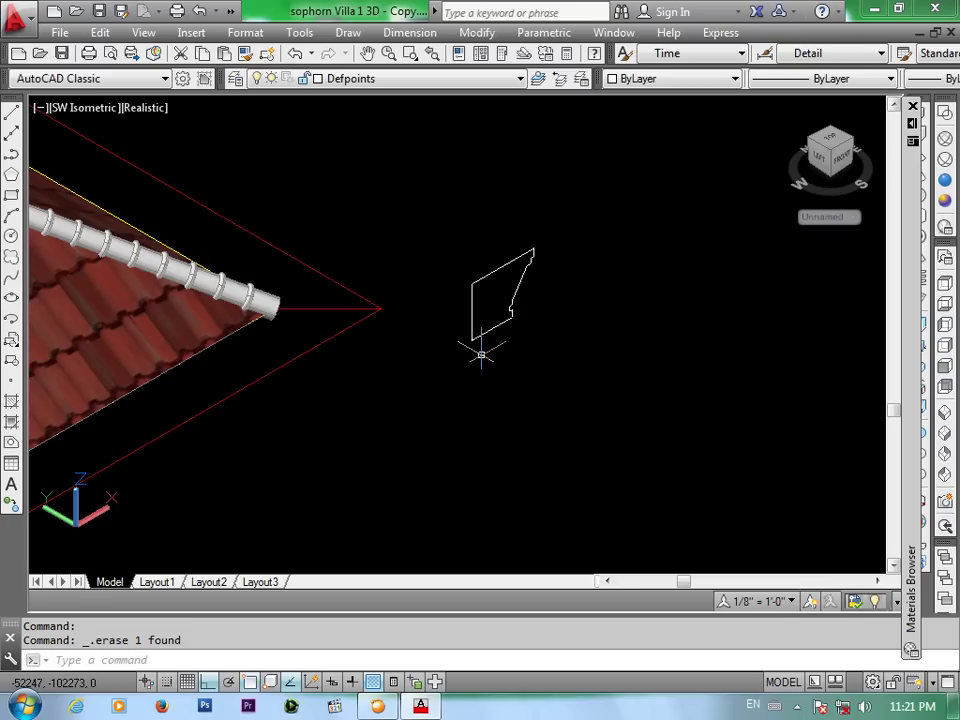
text(m)
Move the upright fascia profile outline onto the corner endpoint of the red eave path
key(Return)
click(472, 338)
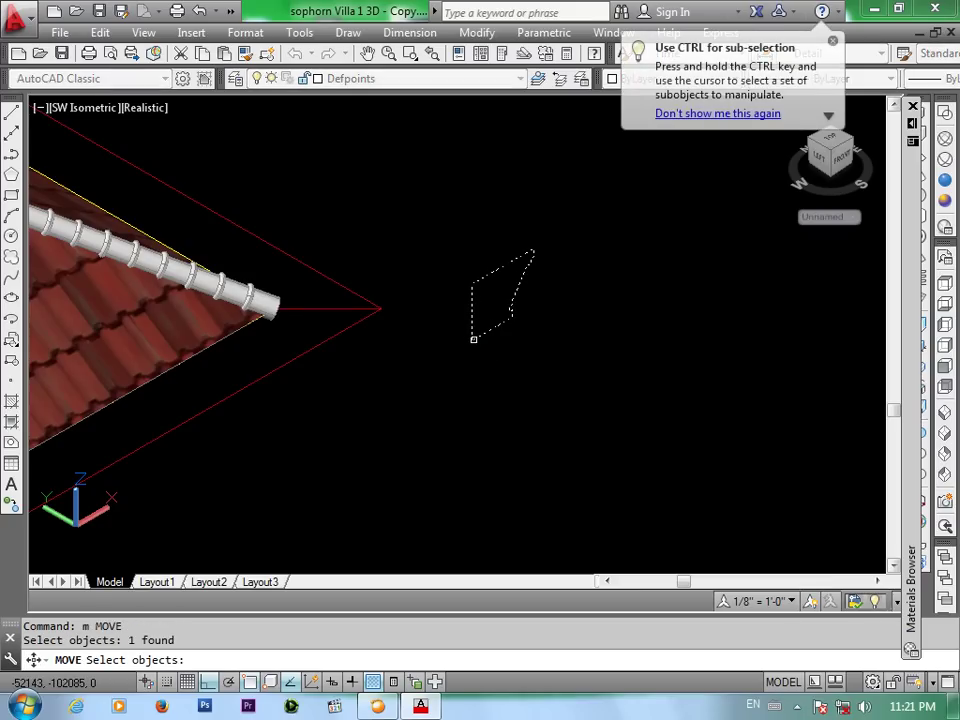
key(Return)
click(470, 341)
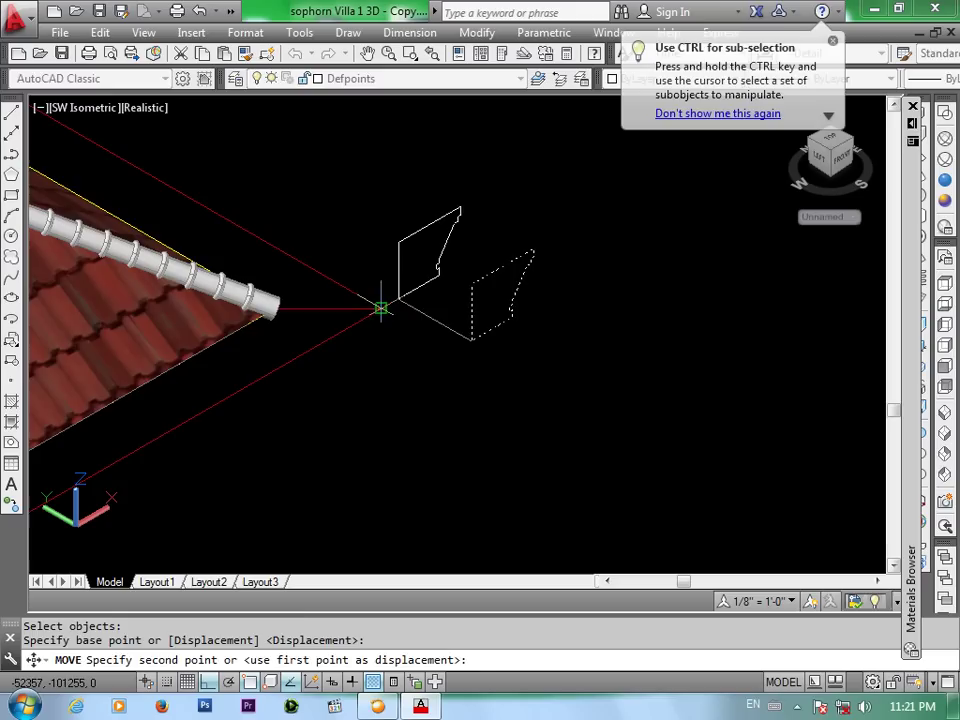
click(381, 308)
scroll(401, 336, up, 2)
scroll(469, 408, up, 2)
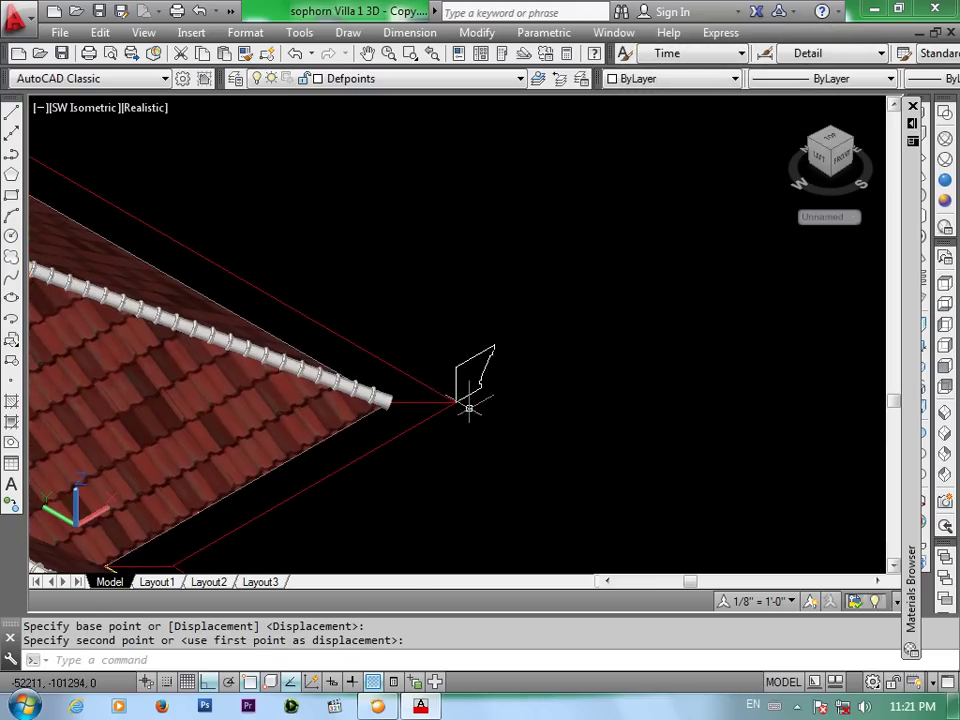
scroll(465, 402, up, 2)
middle_drag(461, 396, 501, 518)
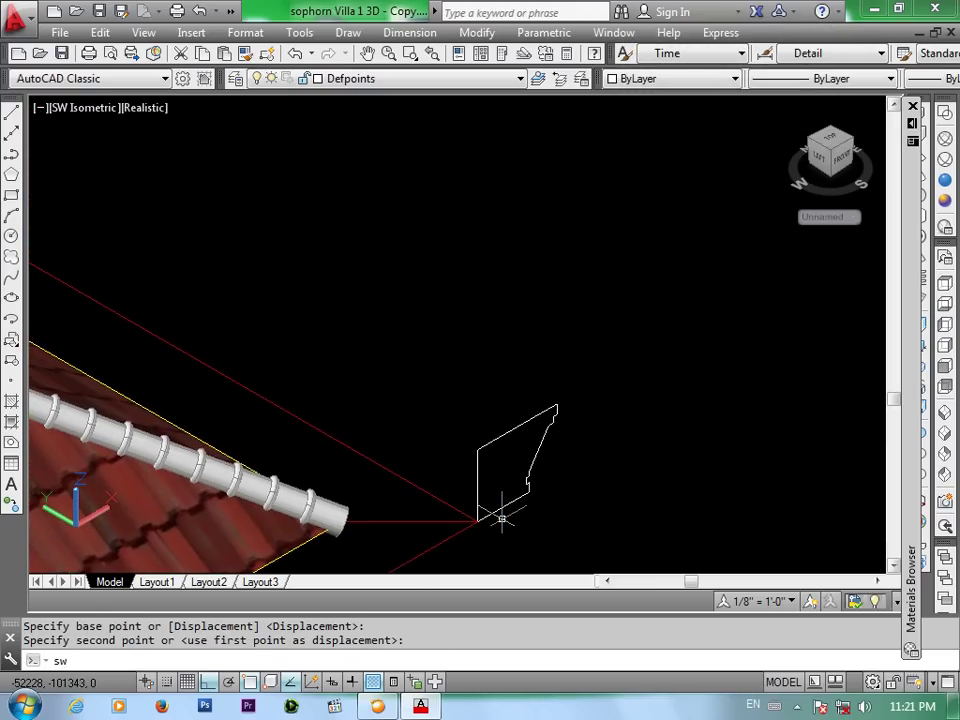
Sweep the fascia profile along the red eave polyline to form the fascia around the roof
key(Return)
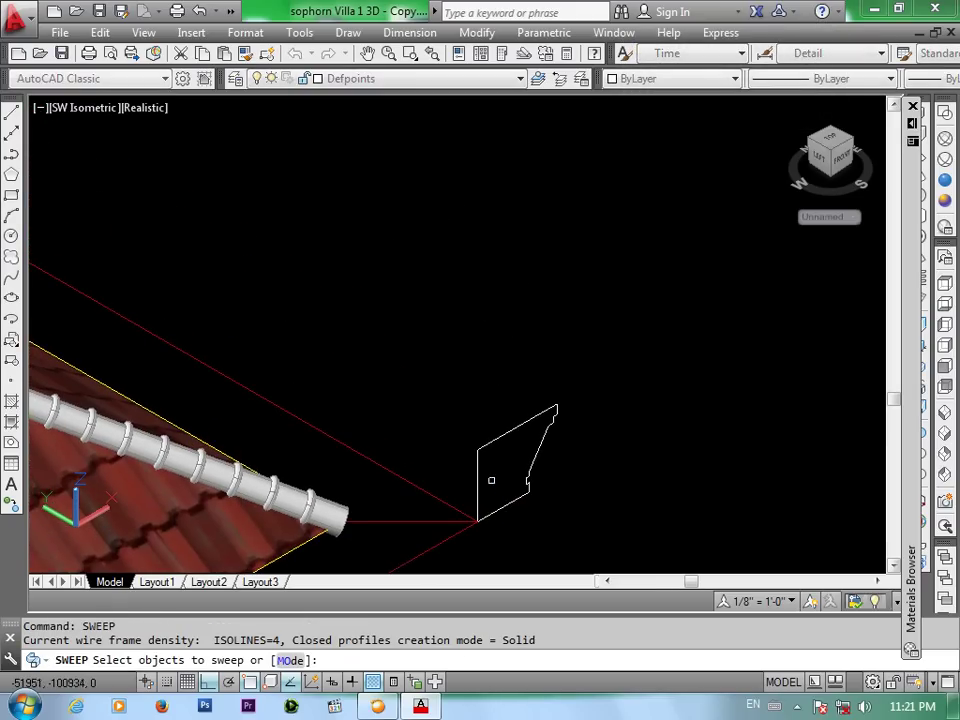
click(474, 465)
click(463, 466)
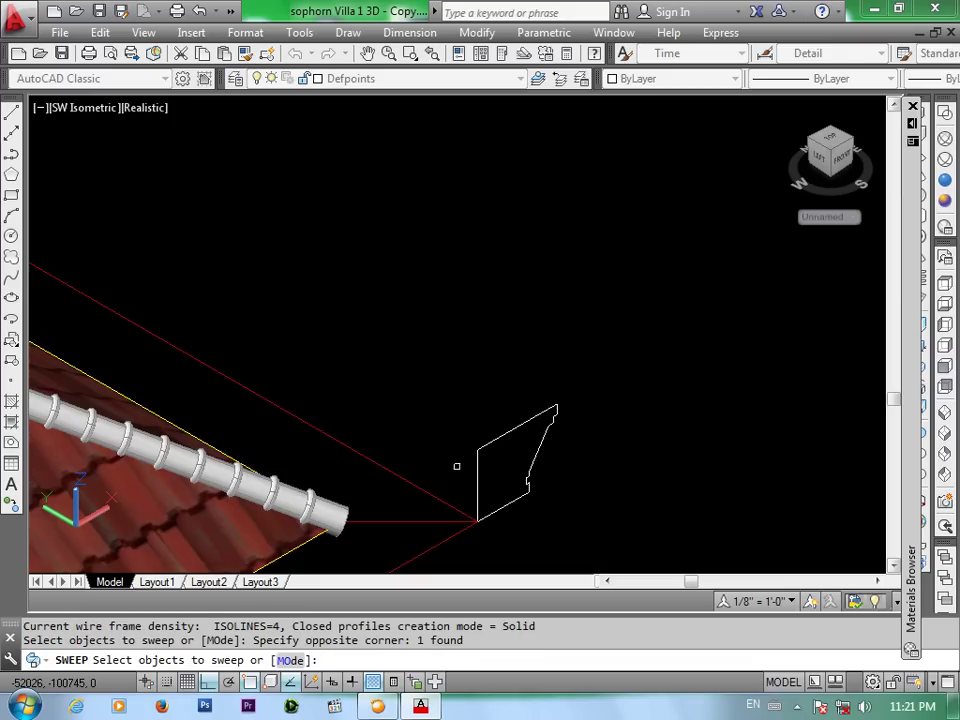
key(Return)
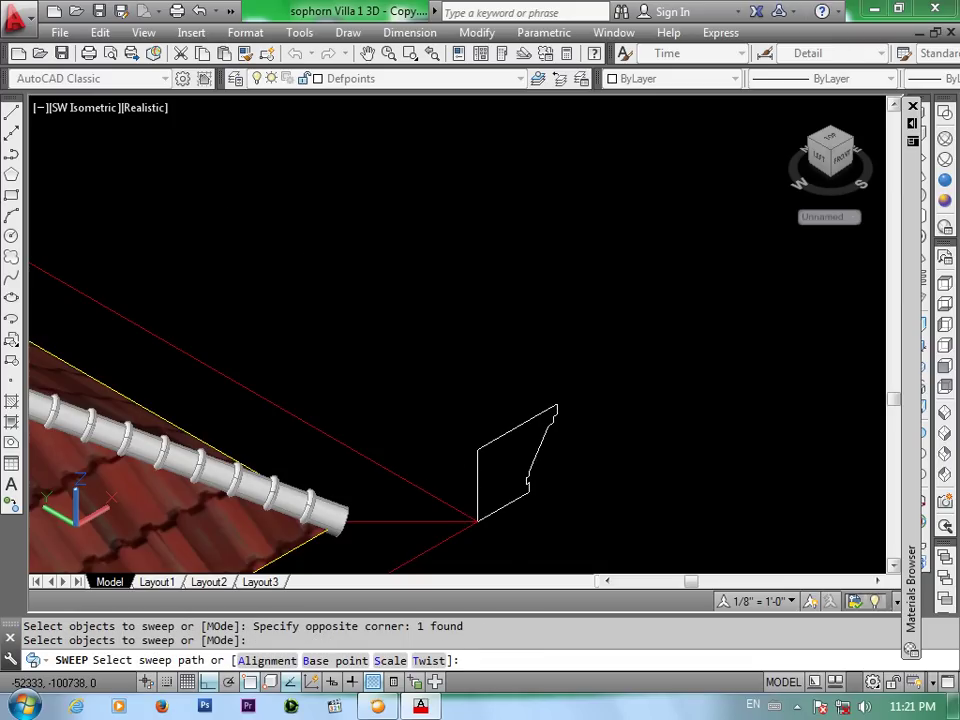
click(350, 448)
Zoom out and back in, then switch to the Top view to see the whole drawing
scroll(428, 456, down, 1)
scroll(428, 456, down, 1)
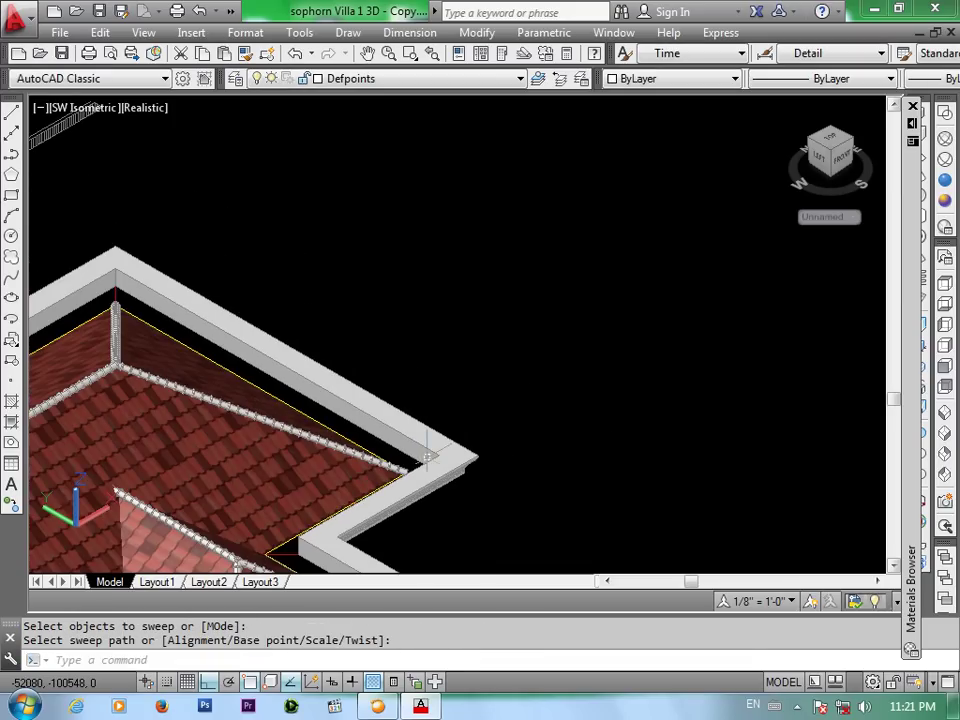
scroll(428, 456, down, 2)
scroll(428, 456, down, 2)
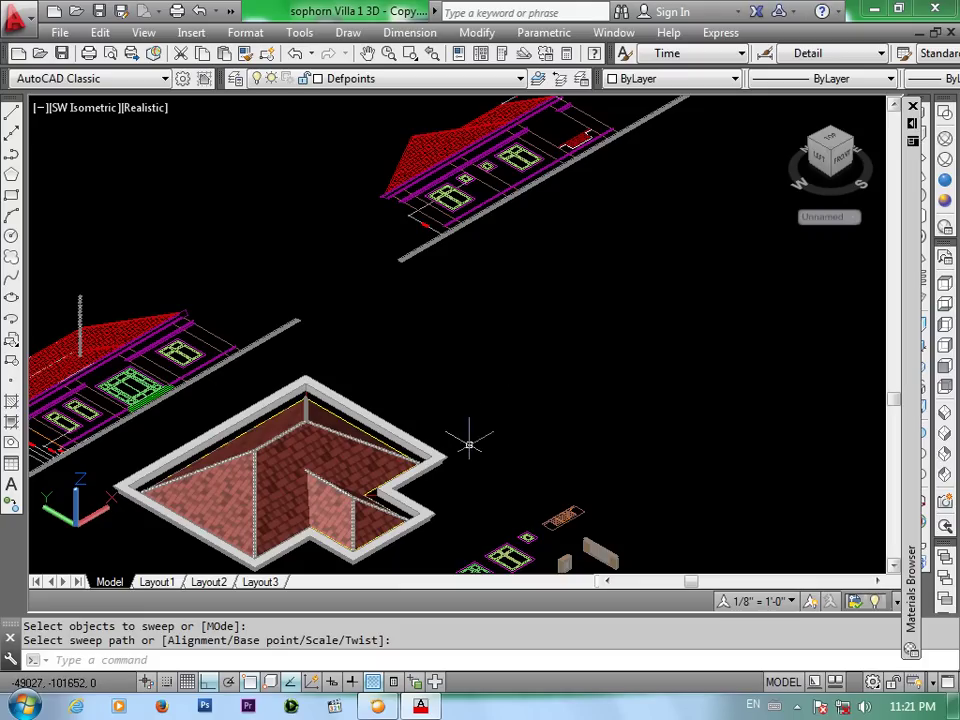
scroll(527, 396, up, 1)
scroll(493, 441, up, 1)
scroll(493, 441, up, 1)
scroll(460, 430, up, 1)
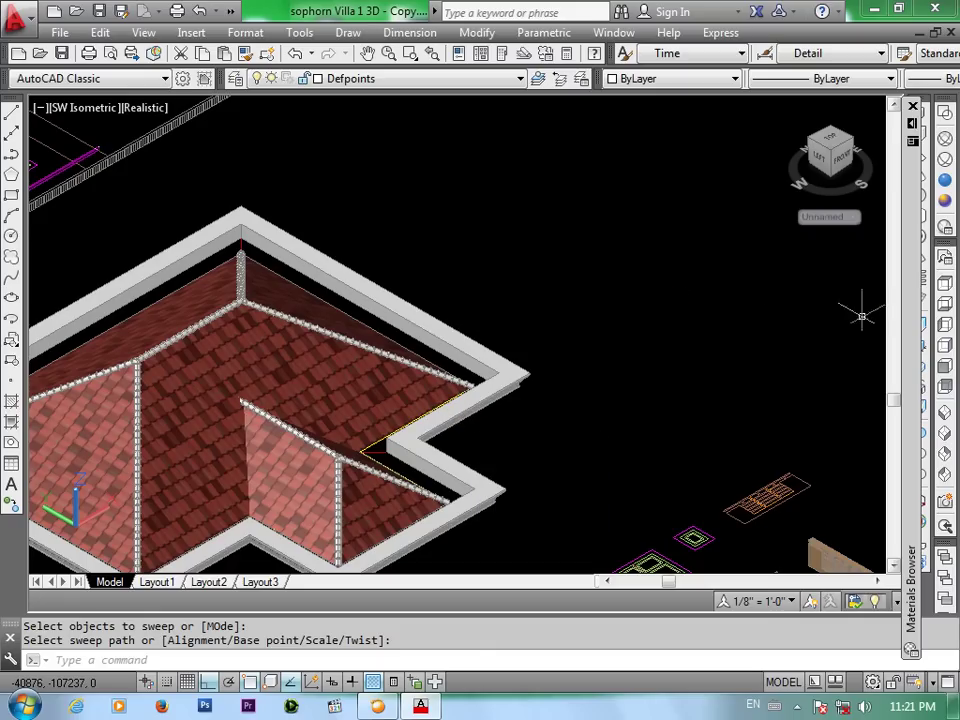
click(946, 287)
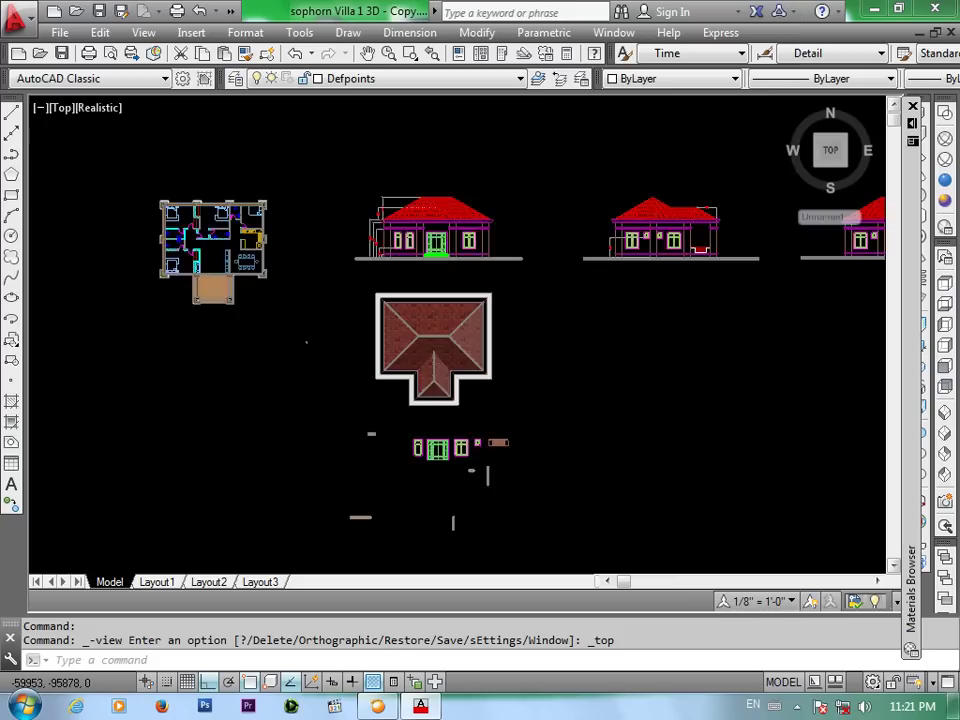
scroll(392, 306, up, 5)
scroll(392, 306, up, 3)
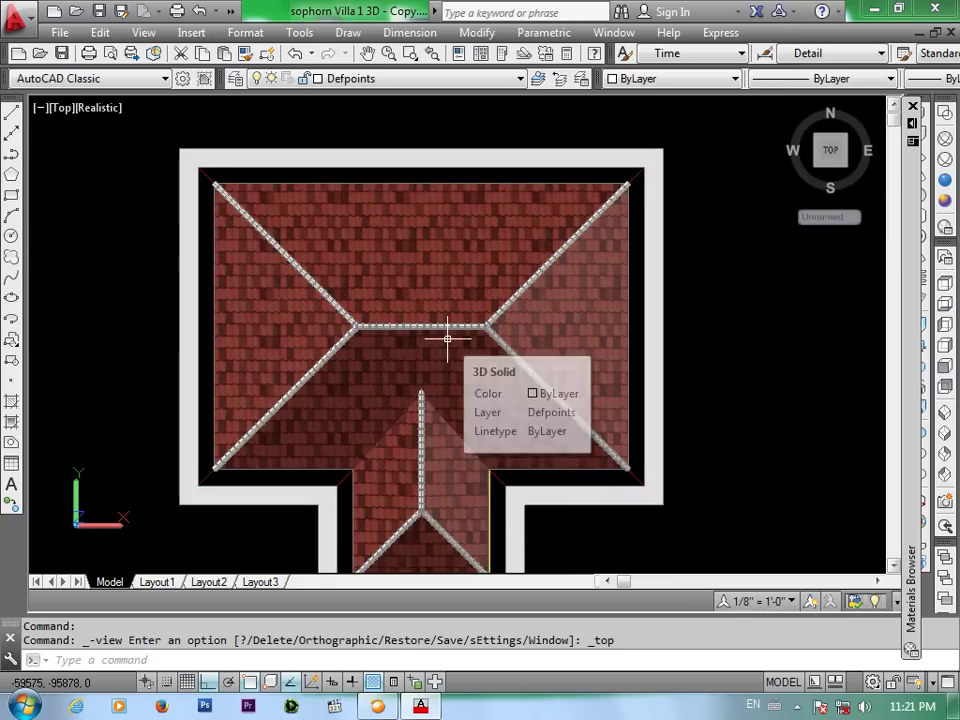
scroll(452, 331, down, 2)
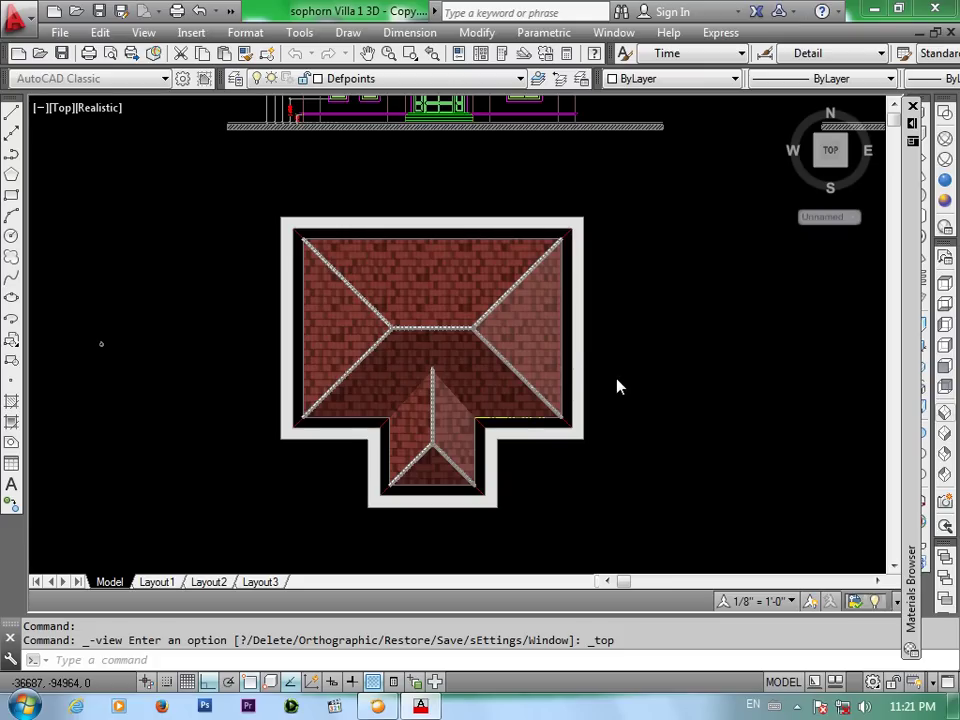
scroll(365, 383, up, 2)
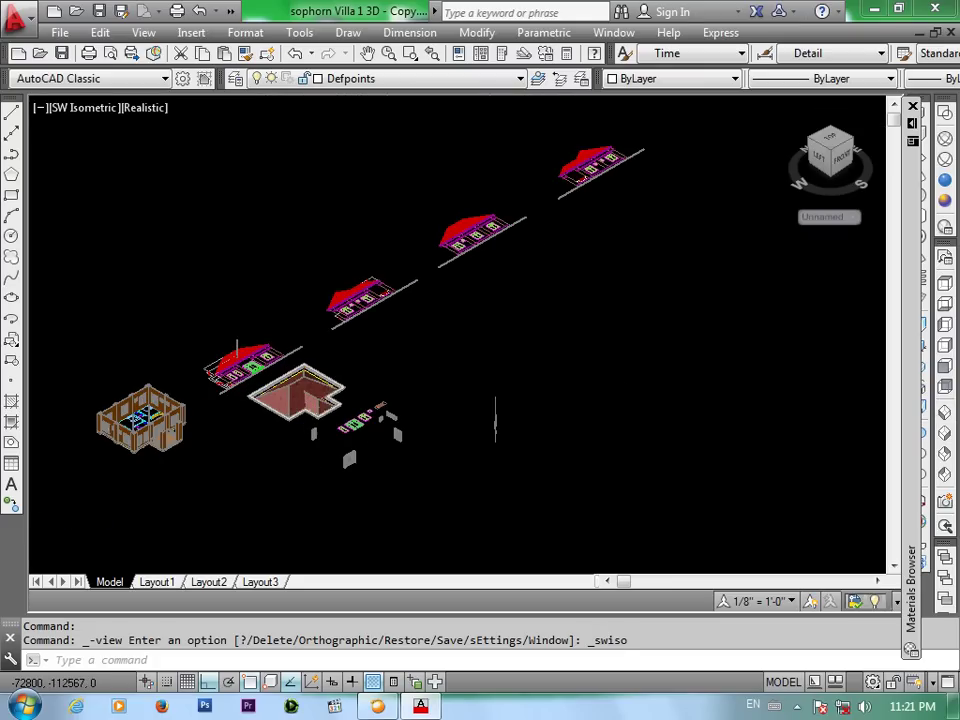
scroll(334, 375, up, 2)
scroll(334, 375, up, 3)
scroll(334, 375, up, 1)
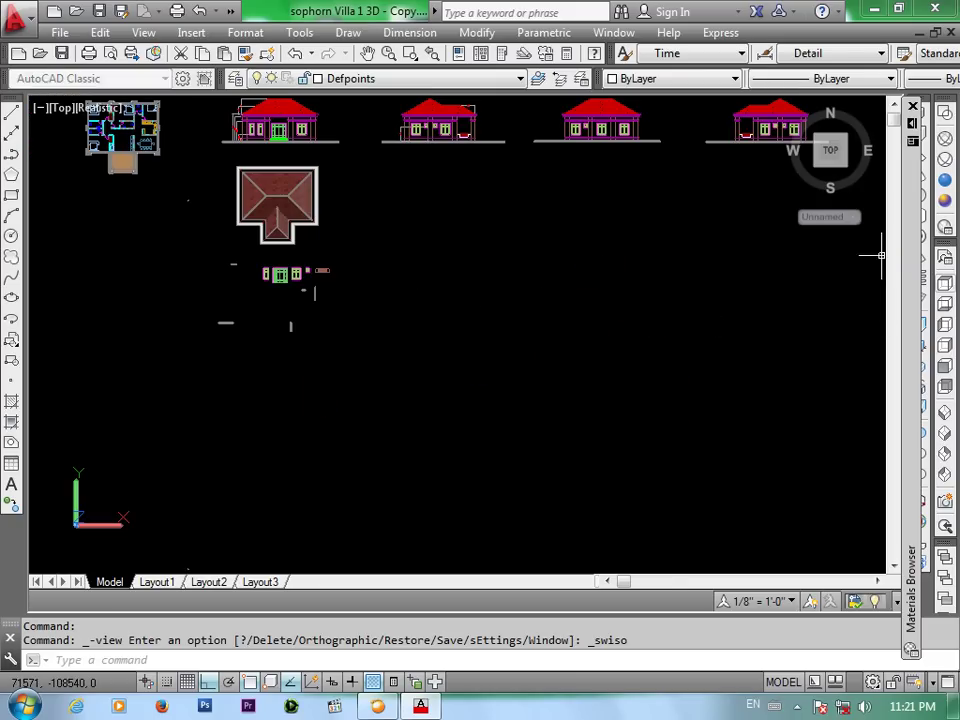
middle_drag(344, 299, 462, 474)
scroll(407, 352, up, 2)
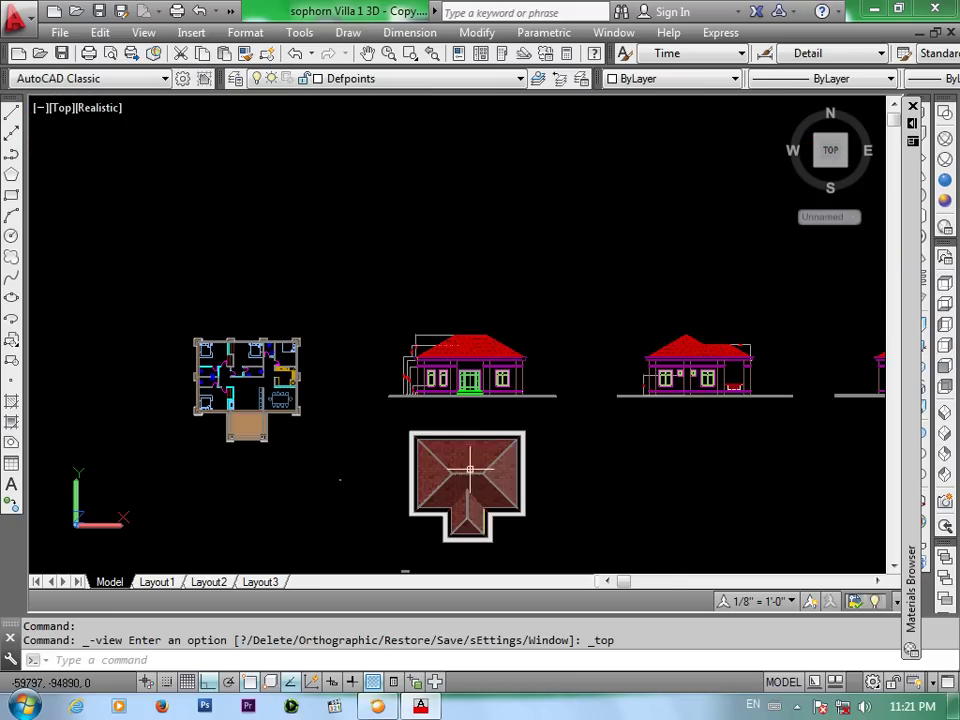
scroll(407, 352, up, 2)
scroll(489, 403, up, 2)
middle_drag(489, 403, 497, 381)
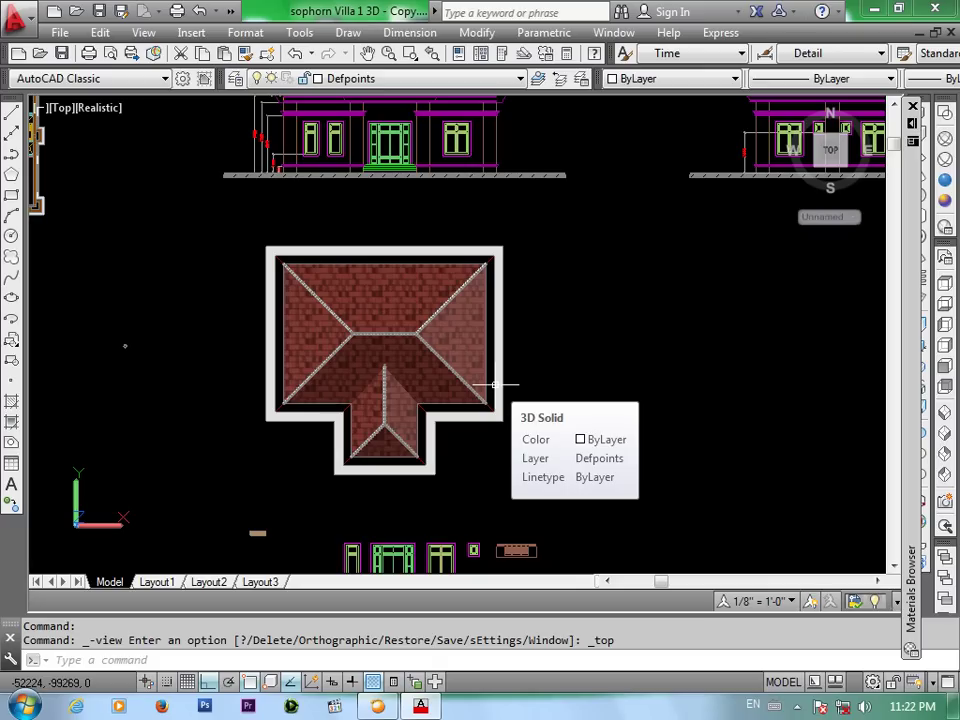
Create block 'roof block' from all 227 roof objects with a crossing window, then set Wireframe visual style
text(b)
key(Return)
text(roof block)
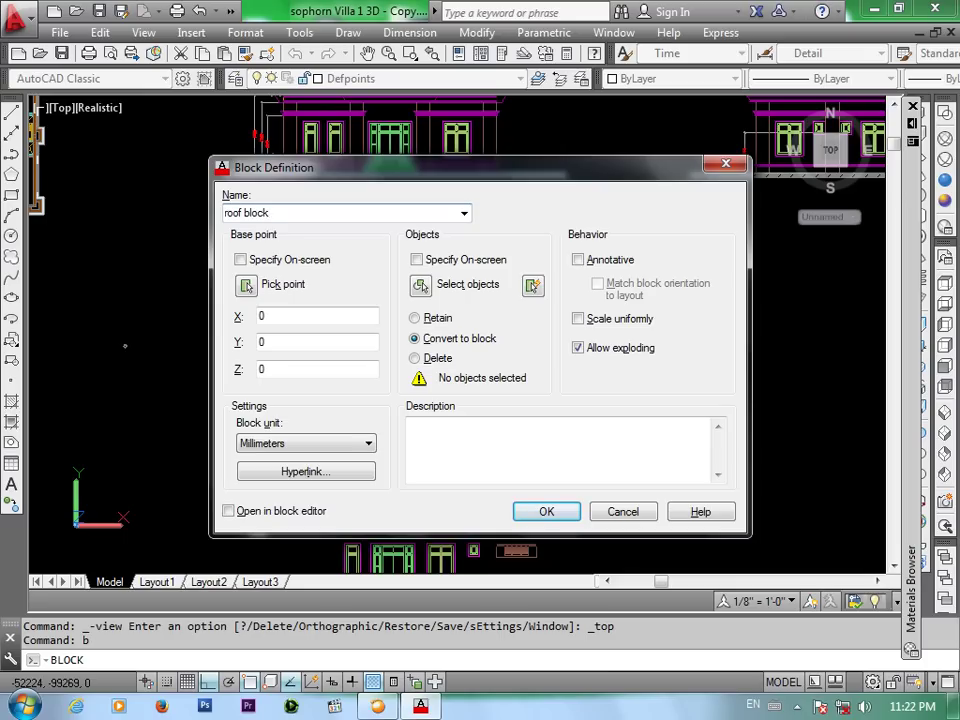
click(421, 286)
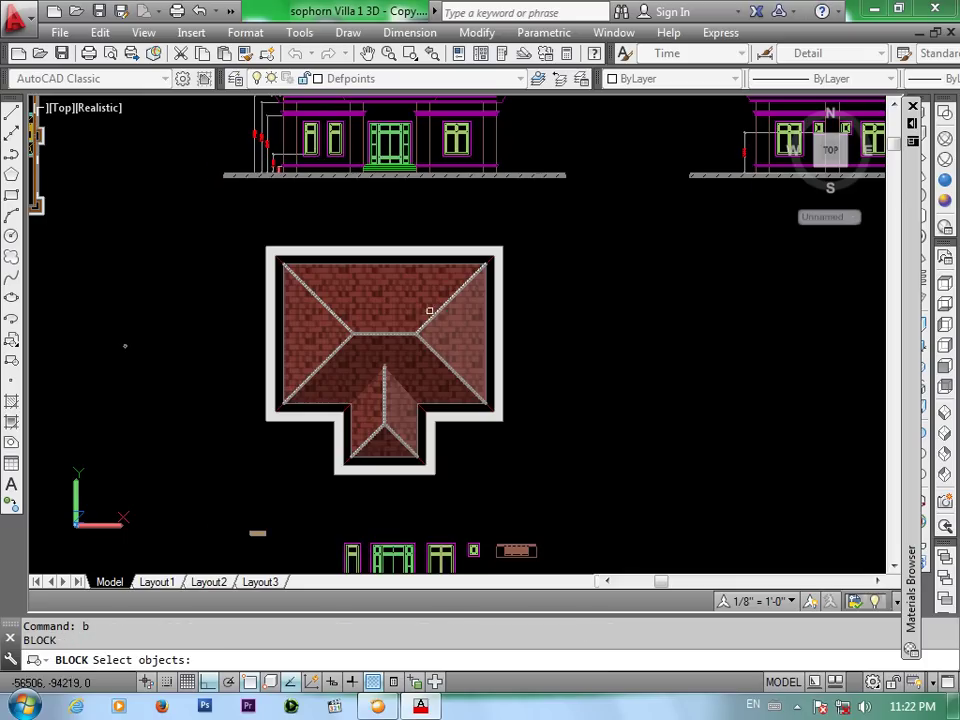
click(531, 235)
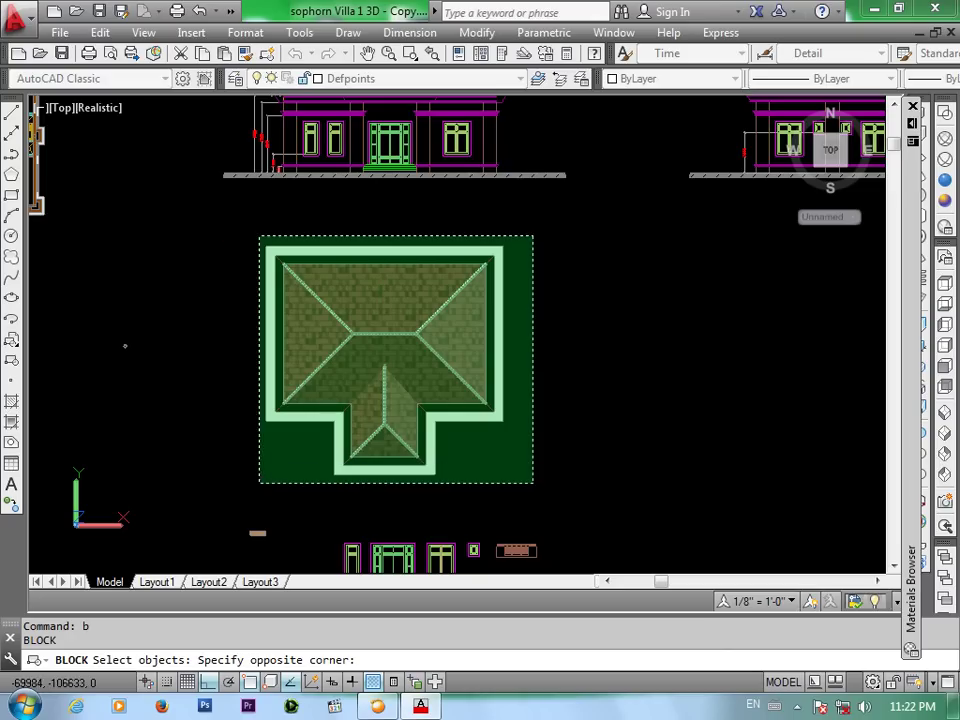
click(245, 472)
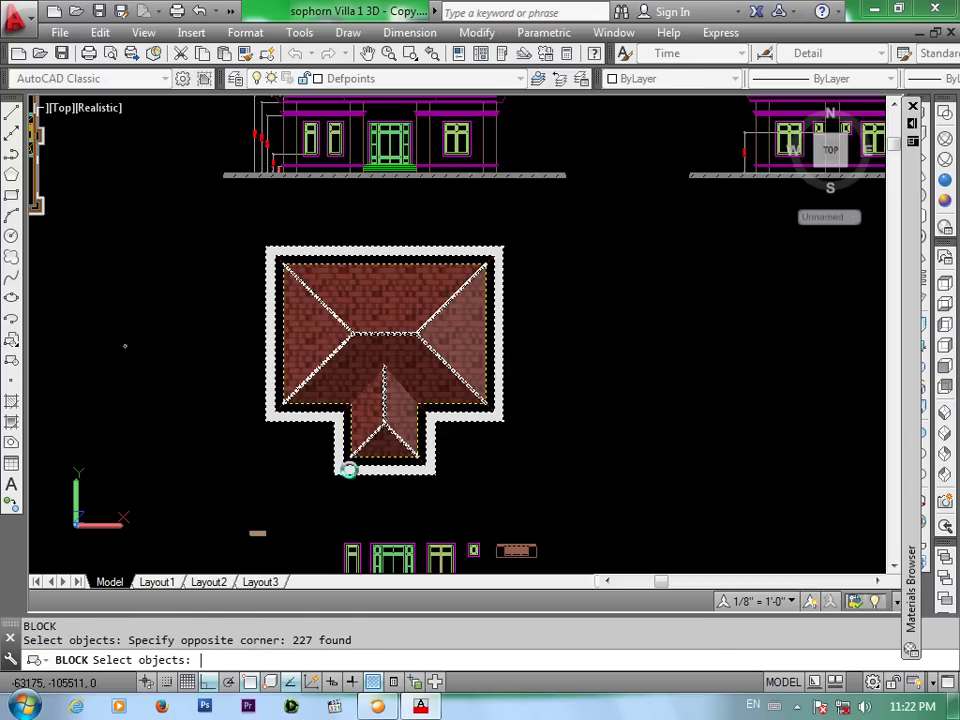
key(Return)
click(545, 514)
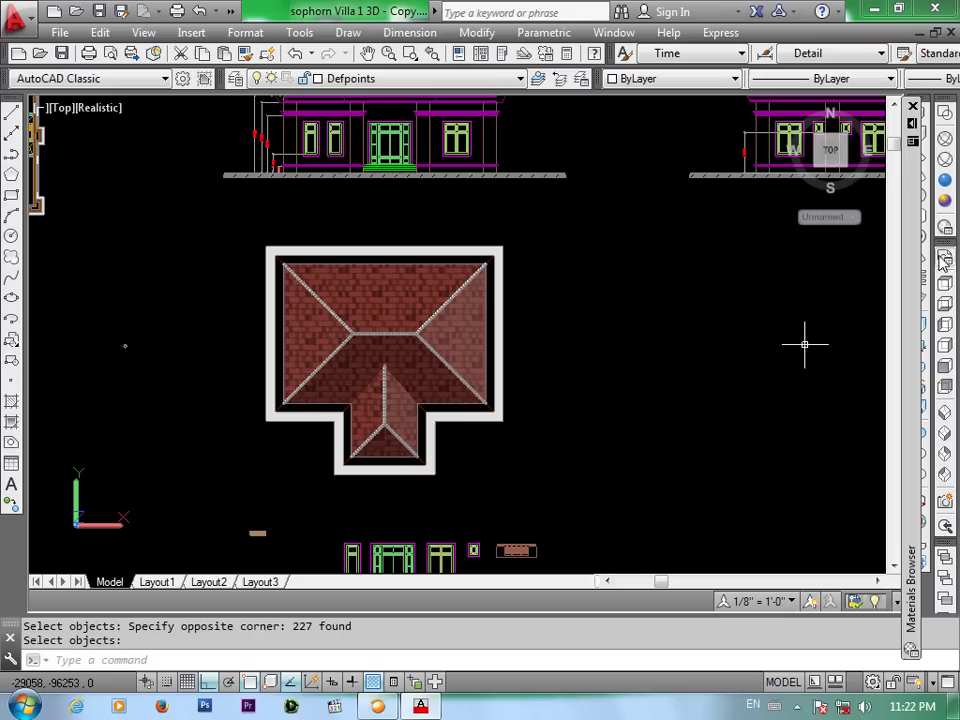
click(944, 147)
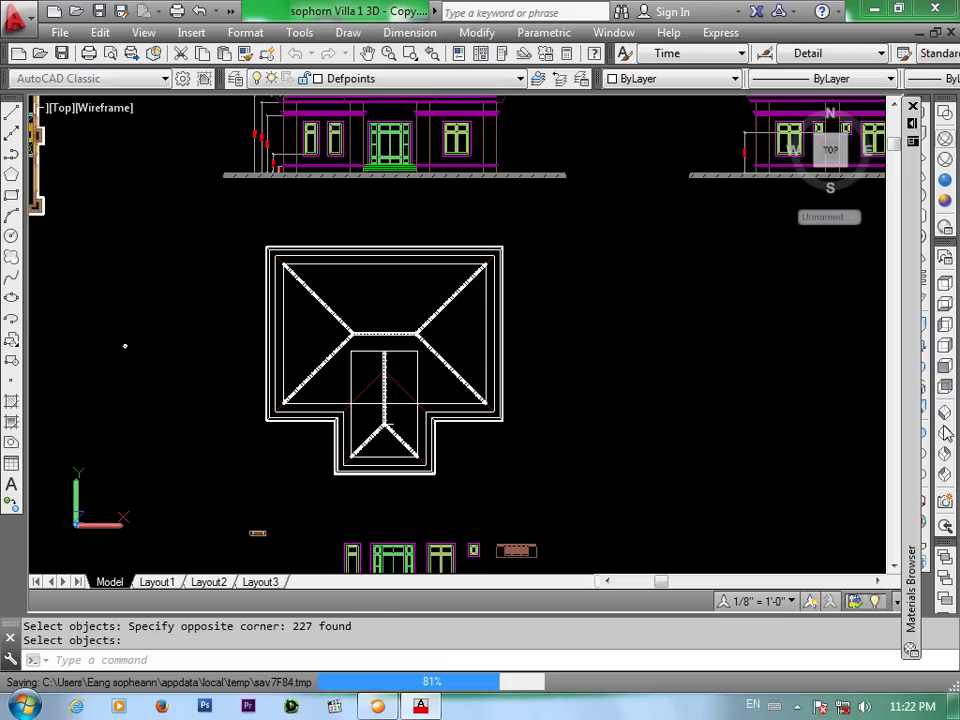
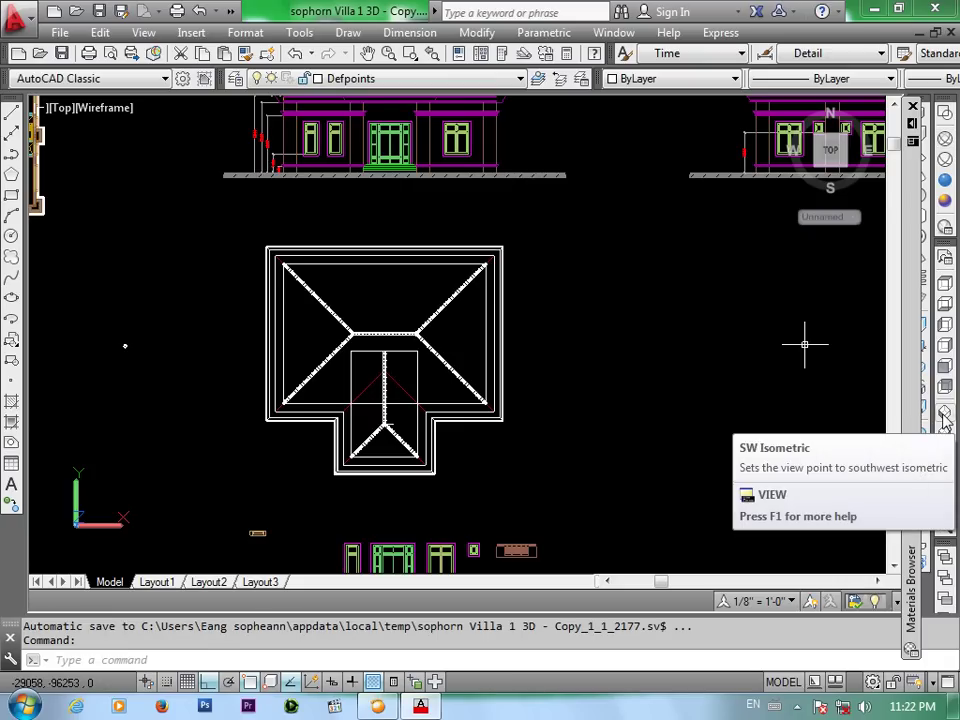
Switch to the southwest isometric view and centre and zoom the models
click(944, 420)
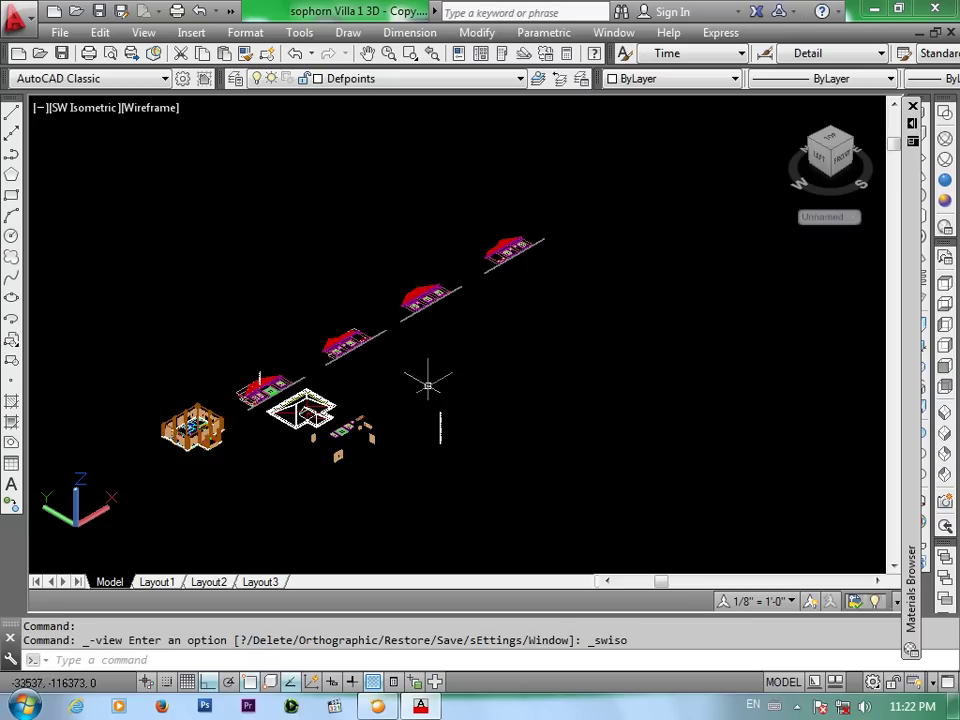
scroll(268, 427, up, 3)
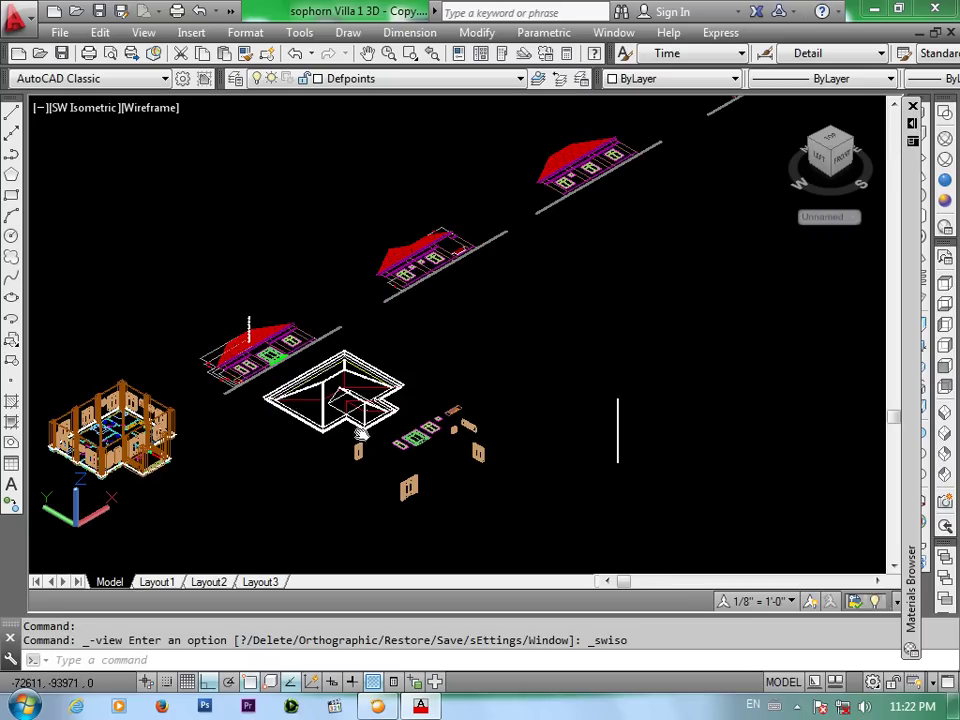
middle_drag(359, 434, 557, 444)
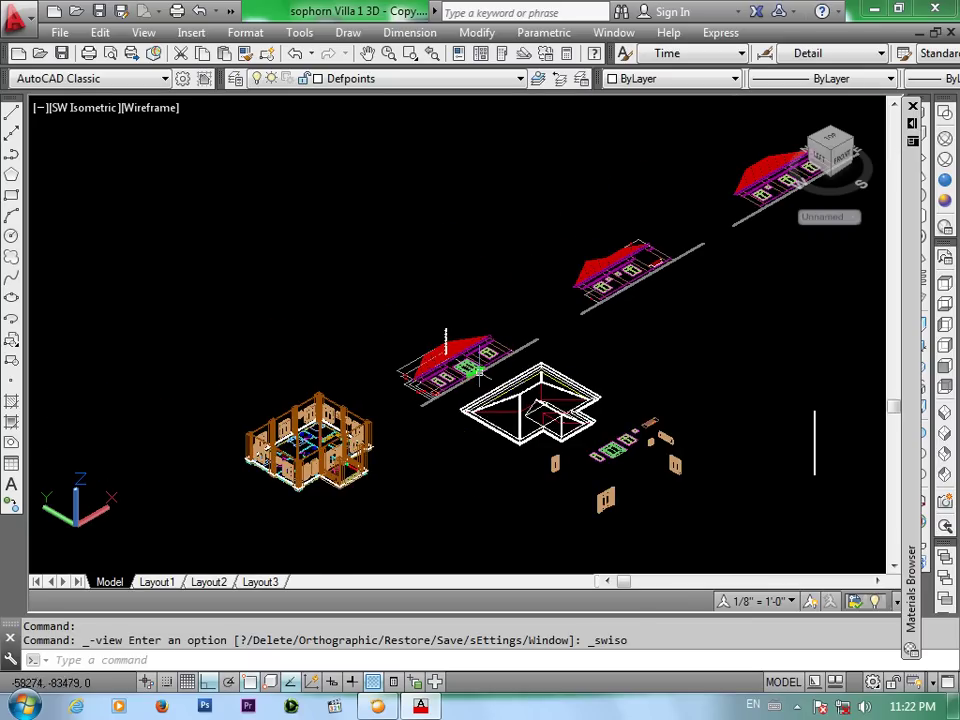
scroll(478, 370, up, 3)
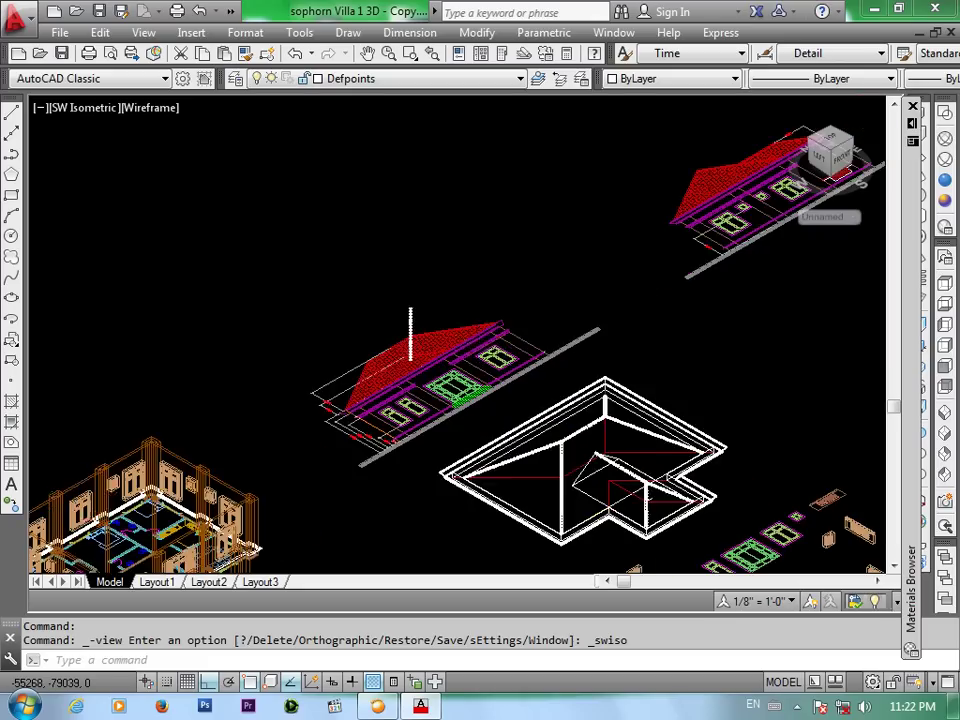
scroll(480, 350, up, 3)
scroll(479, 348, up, 2)
scroll(462, 355, up, 2)
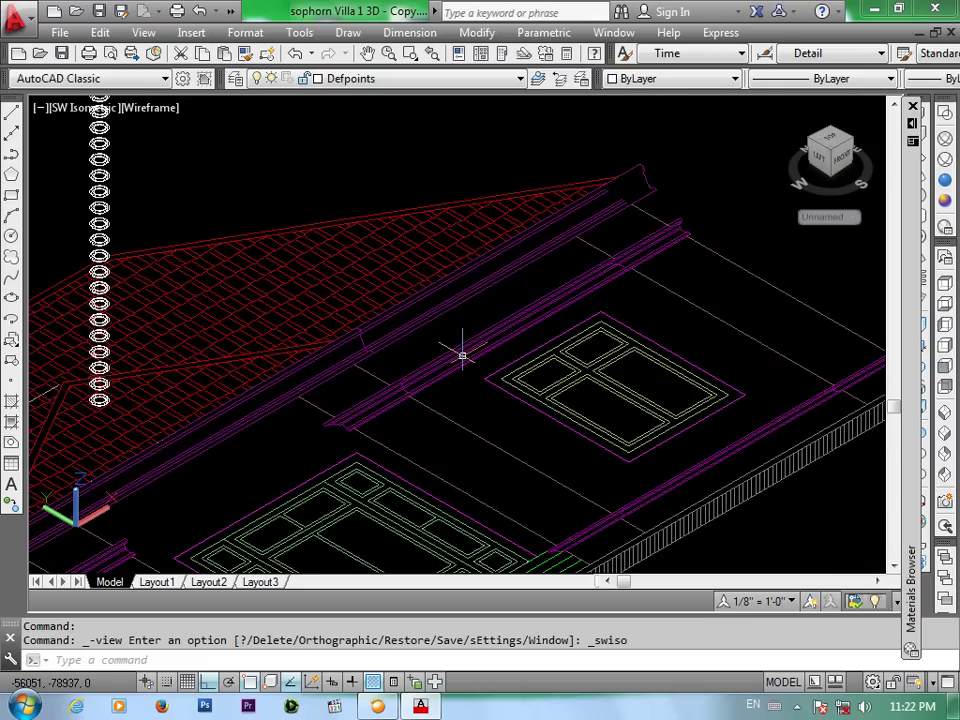
scroll(462, 355, down, 2)
scroll(470, 350, down, 3)
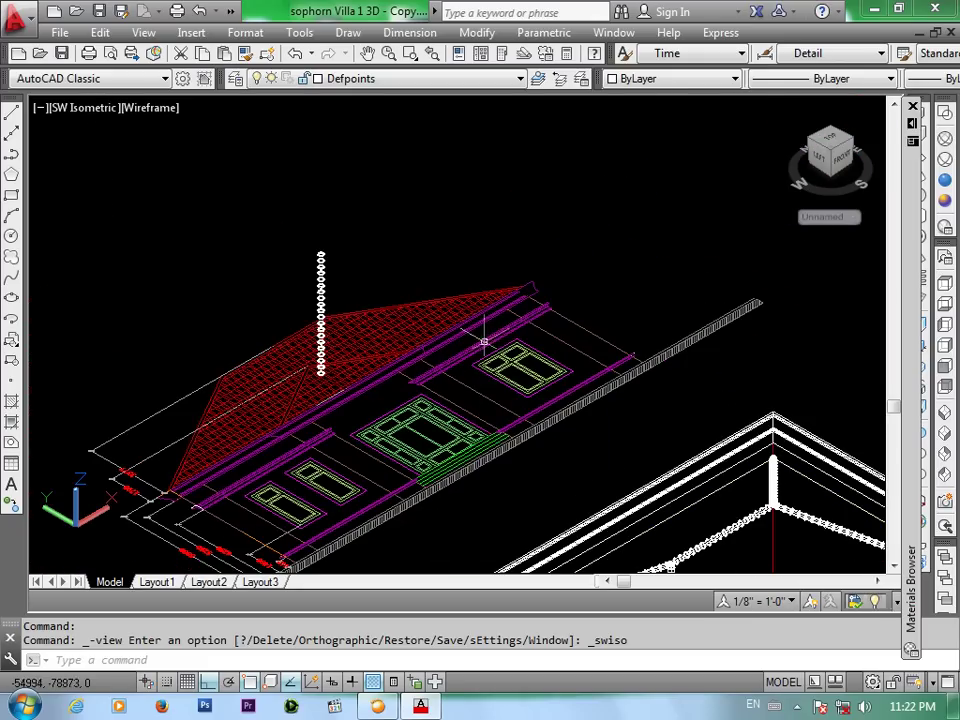
Return to the top plan view and centre the floor plan on screen
click(945, 284)
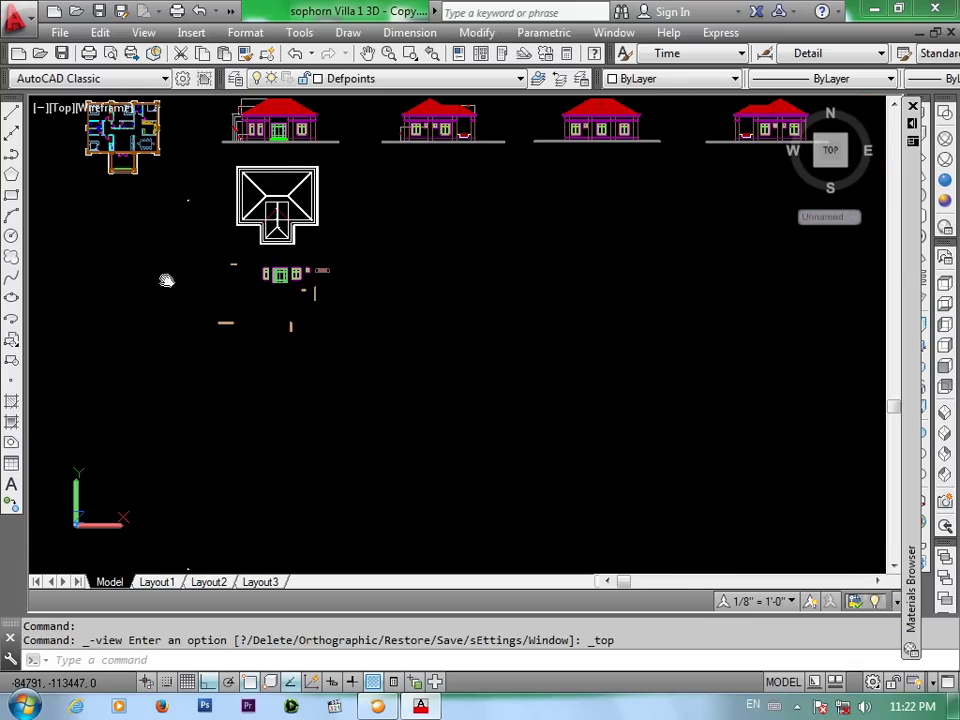
middle_drag(166, 280, 430, 460)
scroll(396, 360, down, 1)
scroll(420, 390, up, 1)
scroll(445, 417, up, 3)
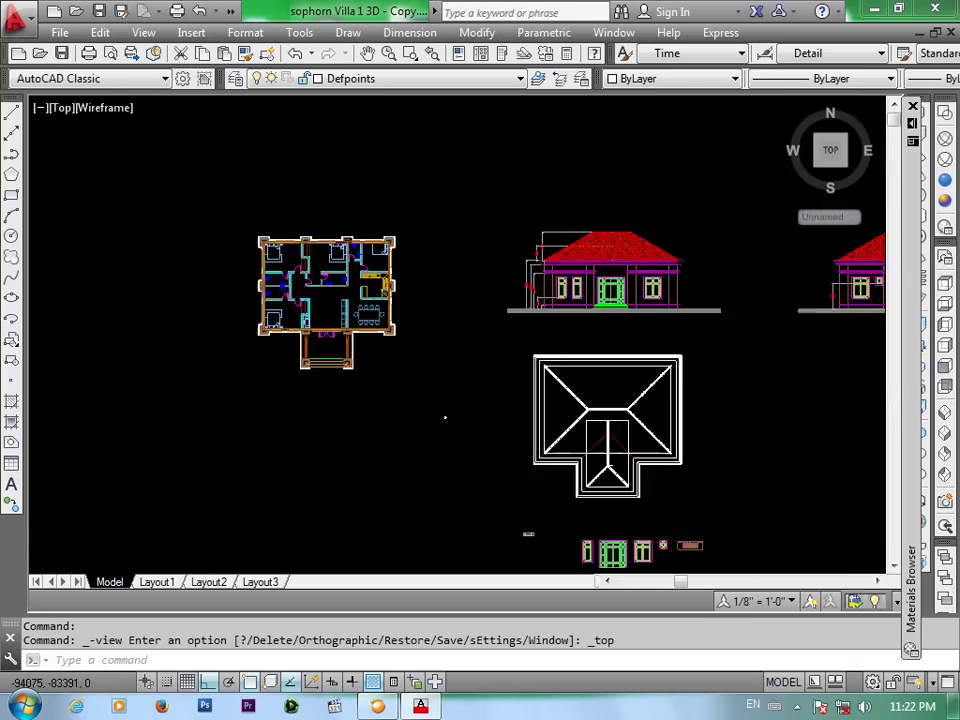
scroll(495, 461, up, 2)
scroll(570, 538, up, 2)
scroll(570, 538, down, 2)
scroll(403, 392, up, 2)
text(PL)
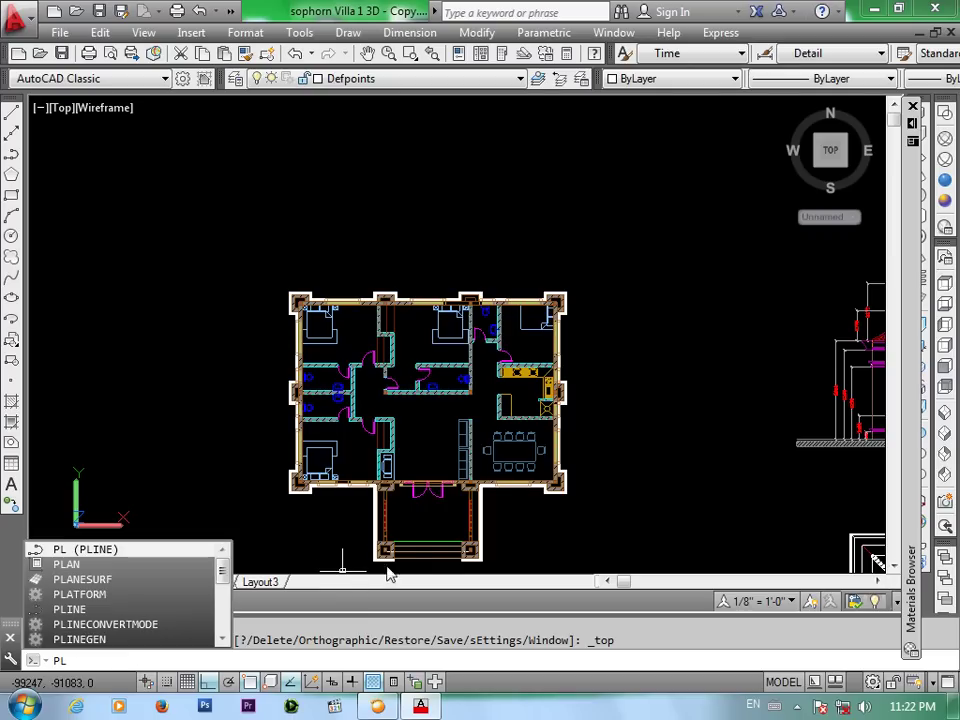
Start a polyline at the entrance step corner
key(Return)
scroll(403, 557, up, 5)
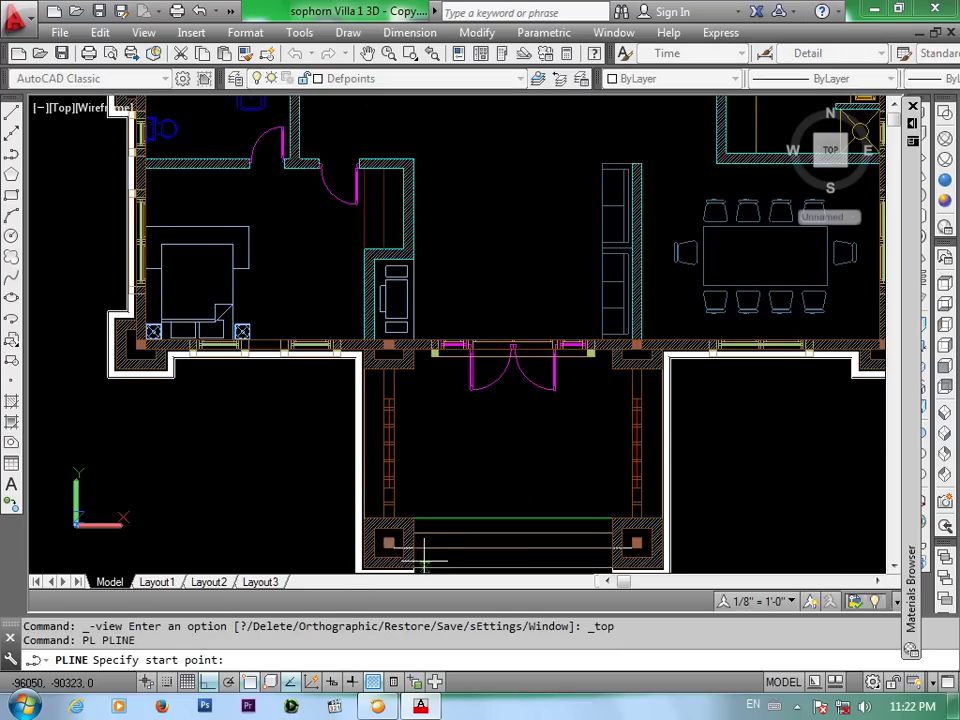
middle_drag(424, 558, 398, 476)
scroll(398, 476, up, 2)
scroll(393, 487, up, 2)
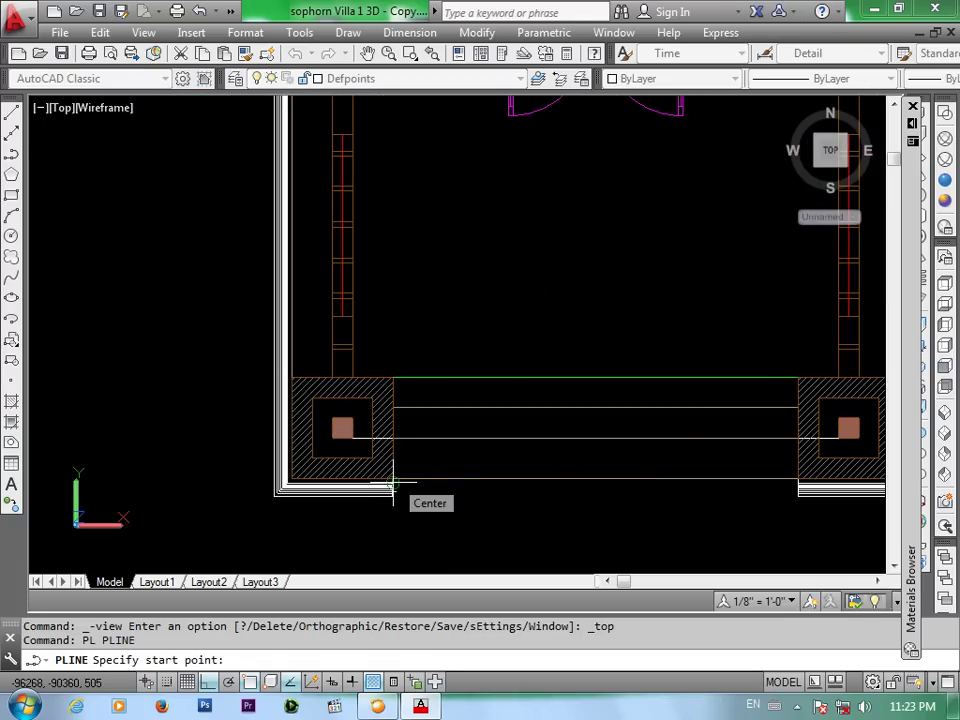
scroll(392, 490, up, 2)
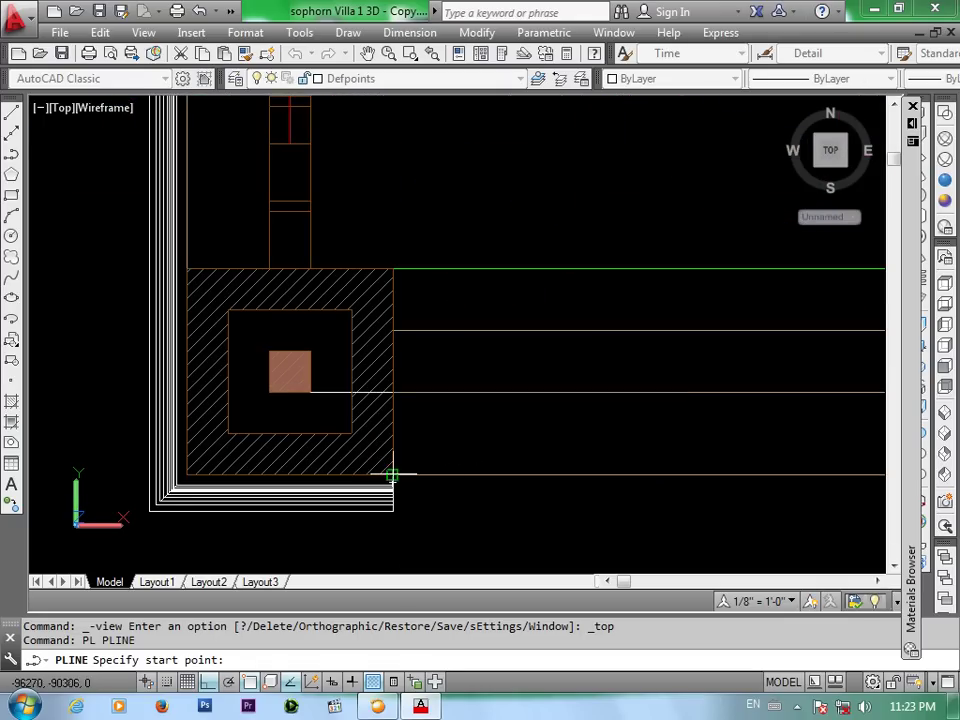
scroll(392, 475, up, 3)
click(392, 475)
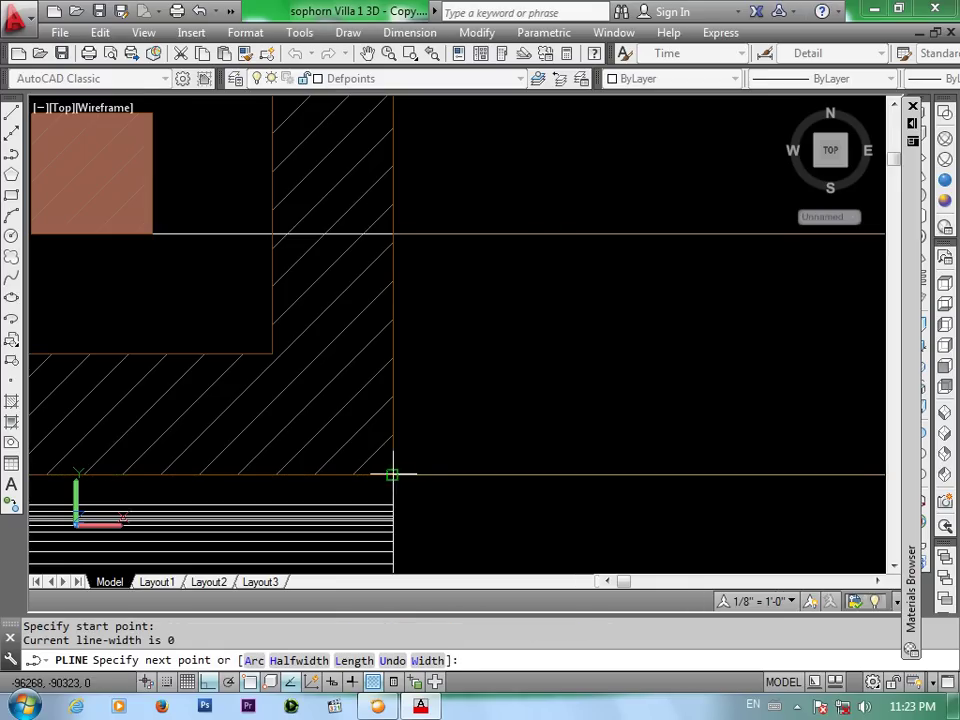
scroll(392, 475, down, 3)
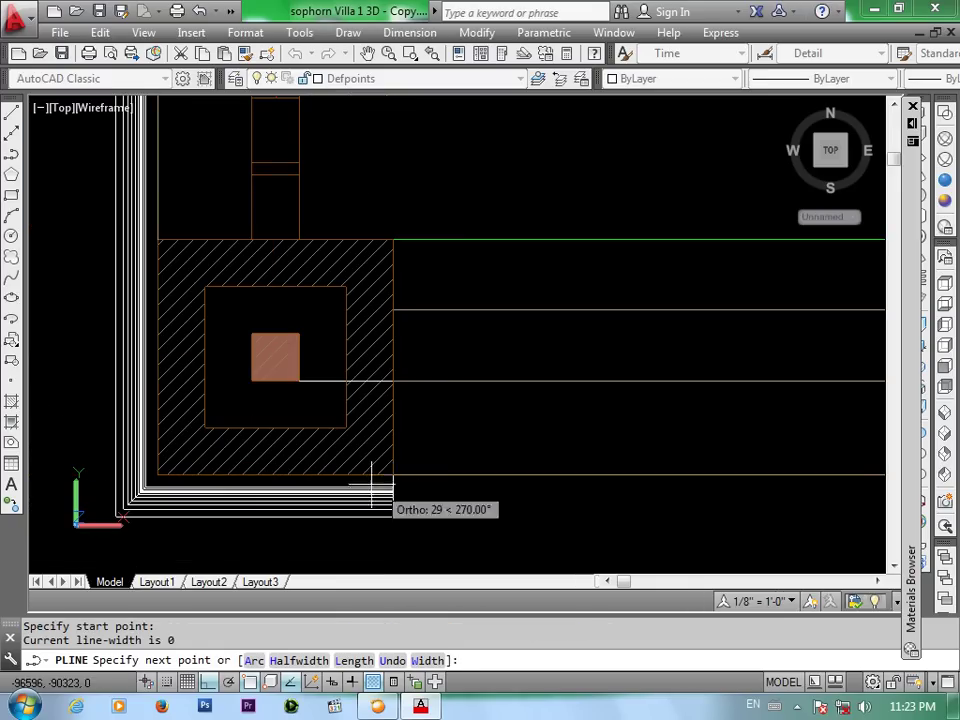
Add the next polyline vertex along the wall, then frame the plan to follow the outline
click(157, 474)
scroll(157, 474, down, 3)
scroll(145, 490, down, 2)
middle_drag(150, 311, 315, 410)
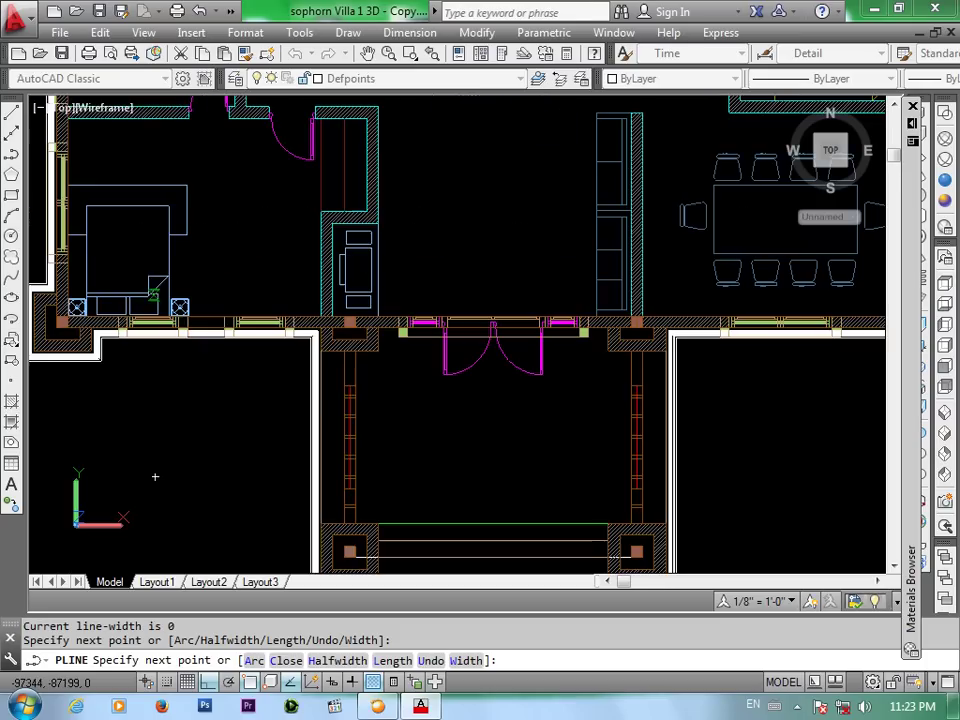
scroll(294, 325, up, 3)
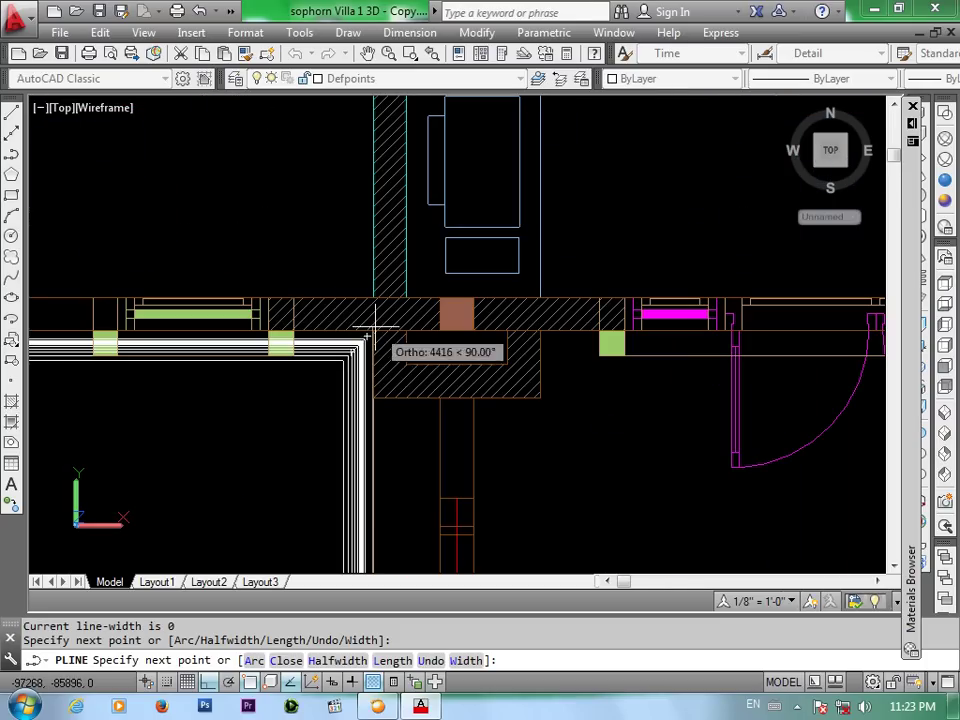
scroll(370, 335, down, 2)
scroll(272, 360, down, 2)
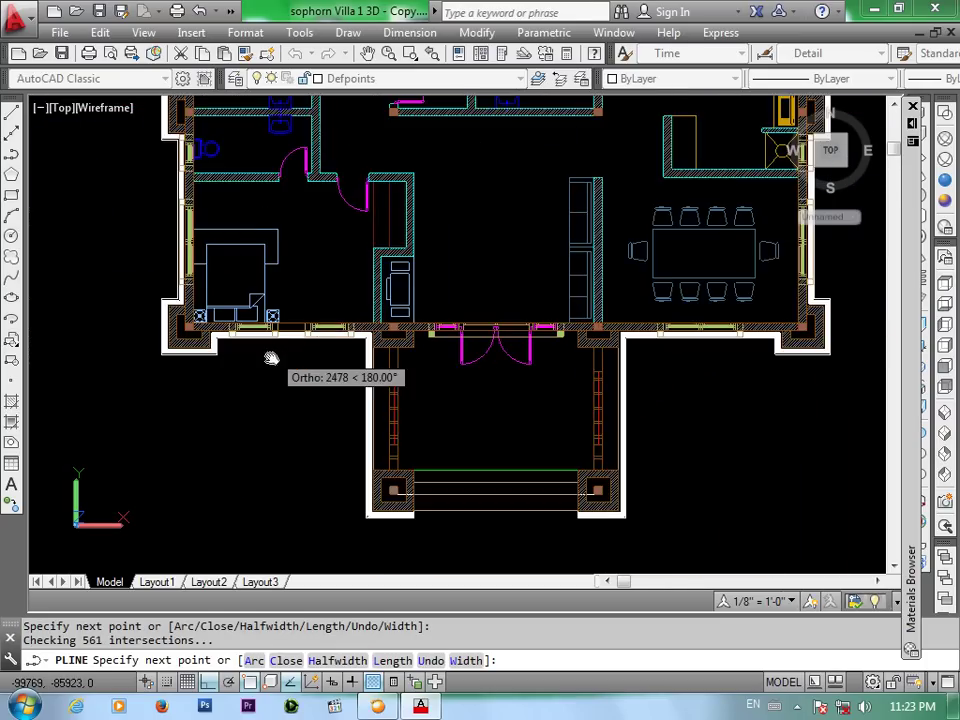
scroll(521, 414, up, 2)
scroll(463, 400, up, 3)
scroll(484, 349, up, 2)
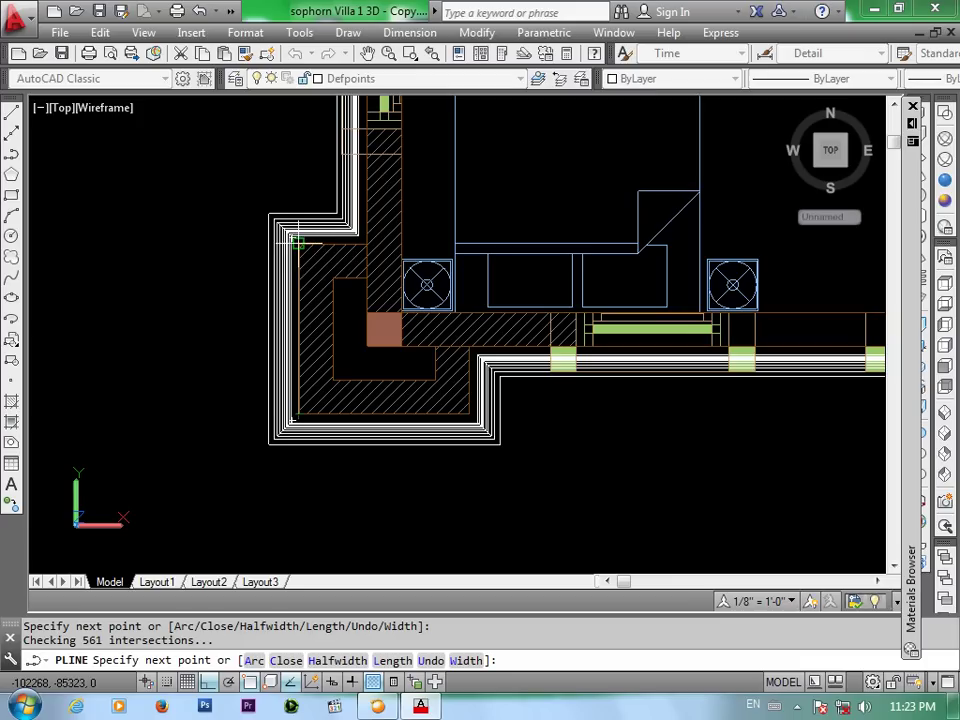
scroll(365, 243, down, 2)
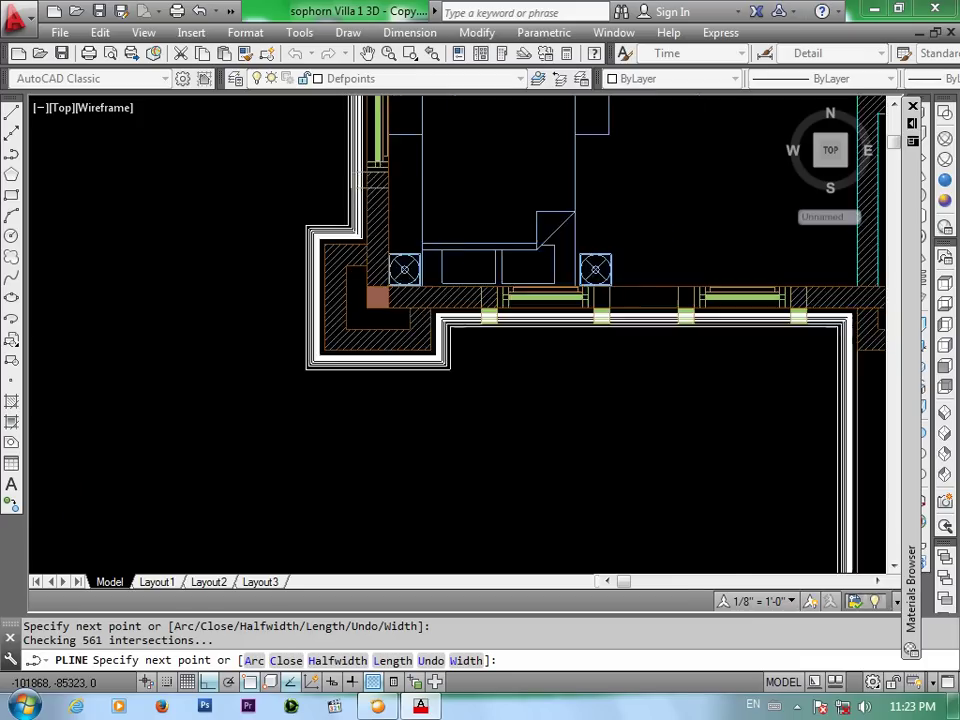
scroll(365, 243, down, 2)
middle_drag(400, 100, 385, 178)
scroll(385, 178, down, 5)
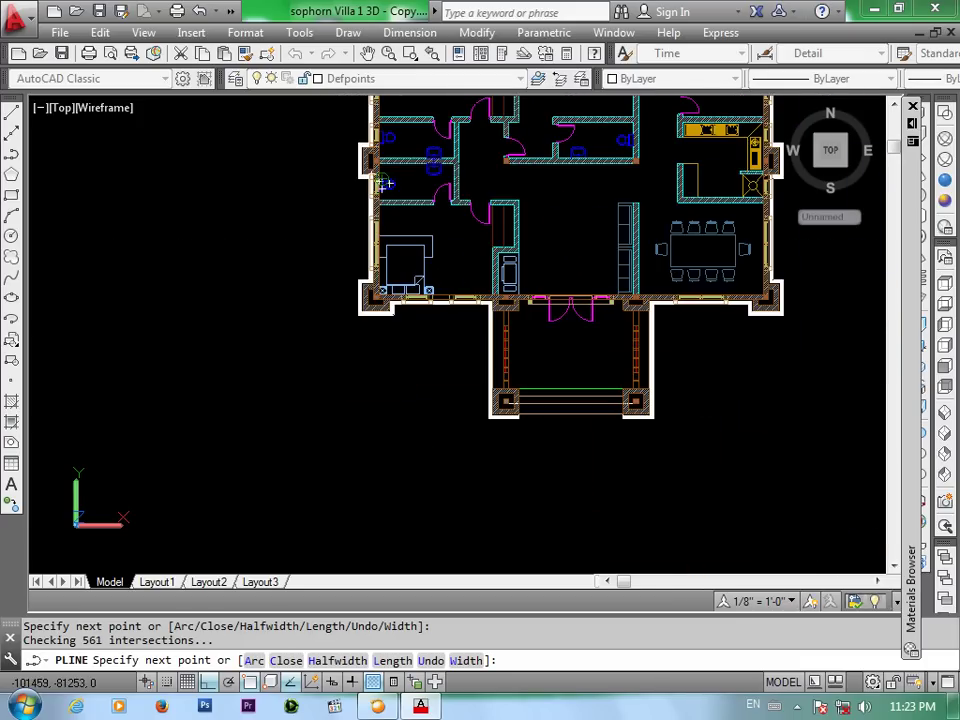
scroll(364, 154, up, 7)
scroll(377, 170, up, 2)
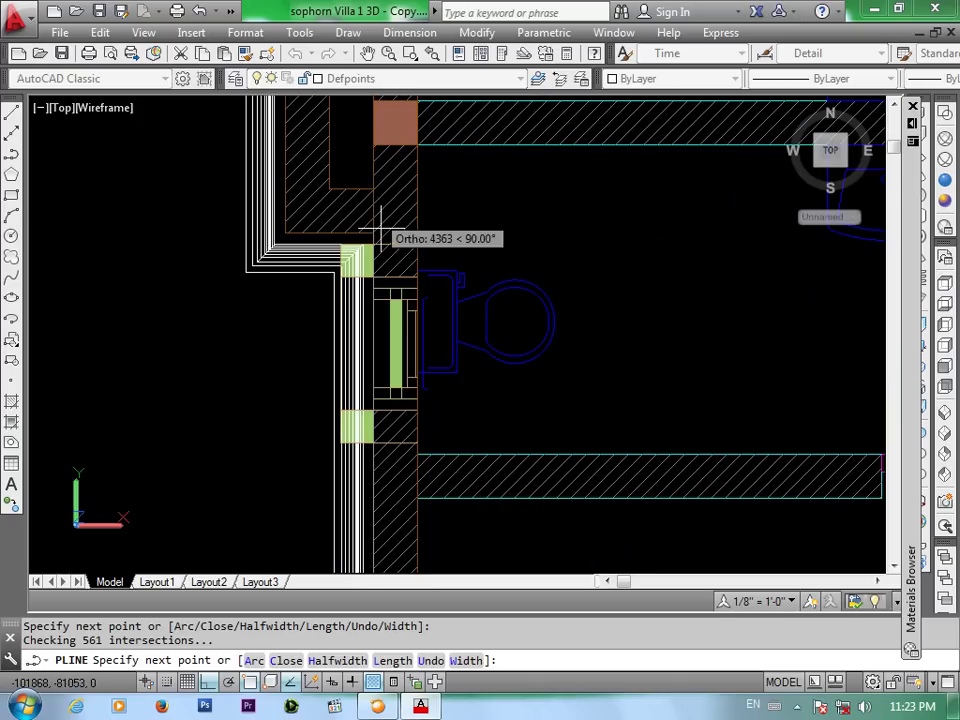
Add polyline vertices at the outer wall corner and along the left wall
click(372, 235)
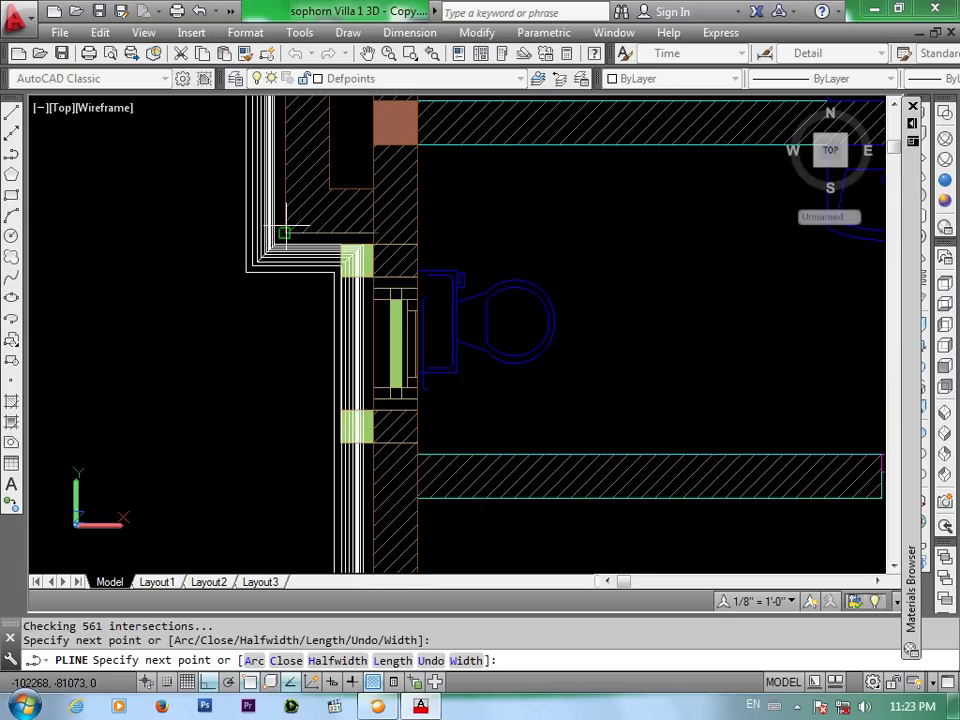
click(285, 234)
scroll(355, 215, down, 3)
scroll(364, 203, up, 2)
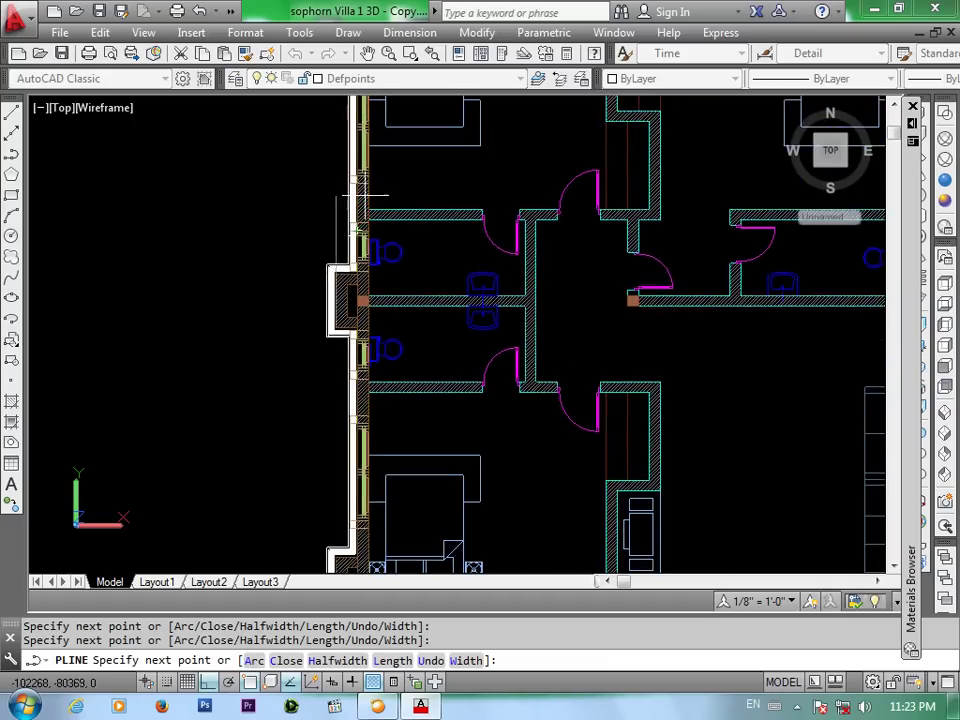
scroll(360, 210, up, 2)
scroll(350, 272, up, 2)
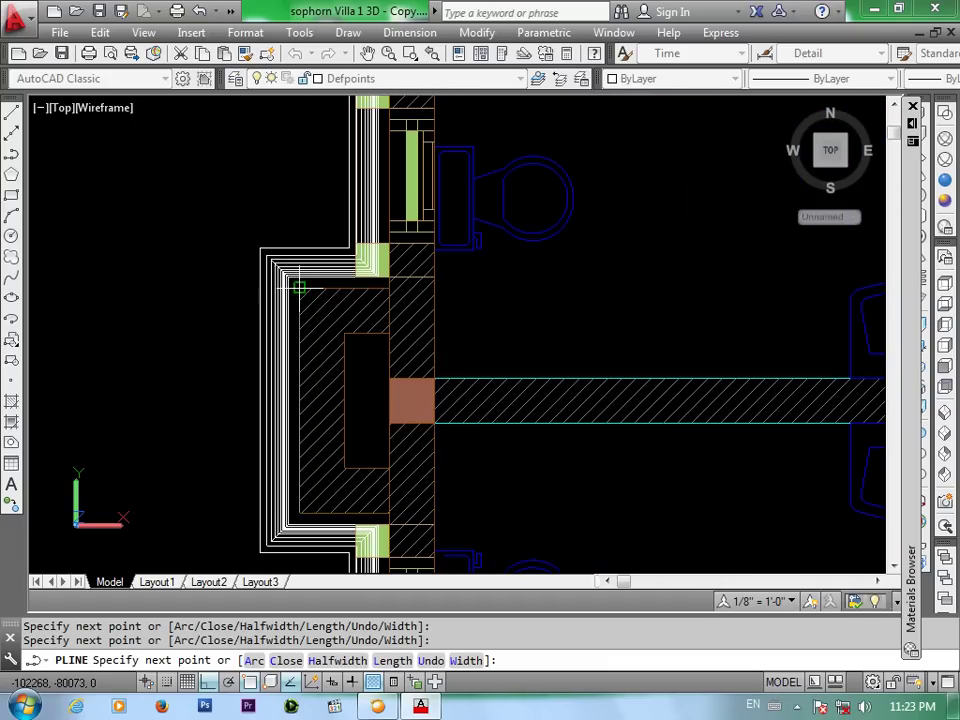
scroll(395, 290, down, 4)
scroll(405, 260, down, 2)
scroll(407, 240, up, 5)
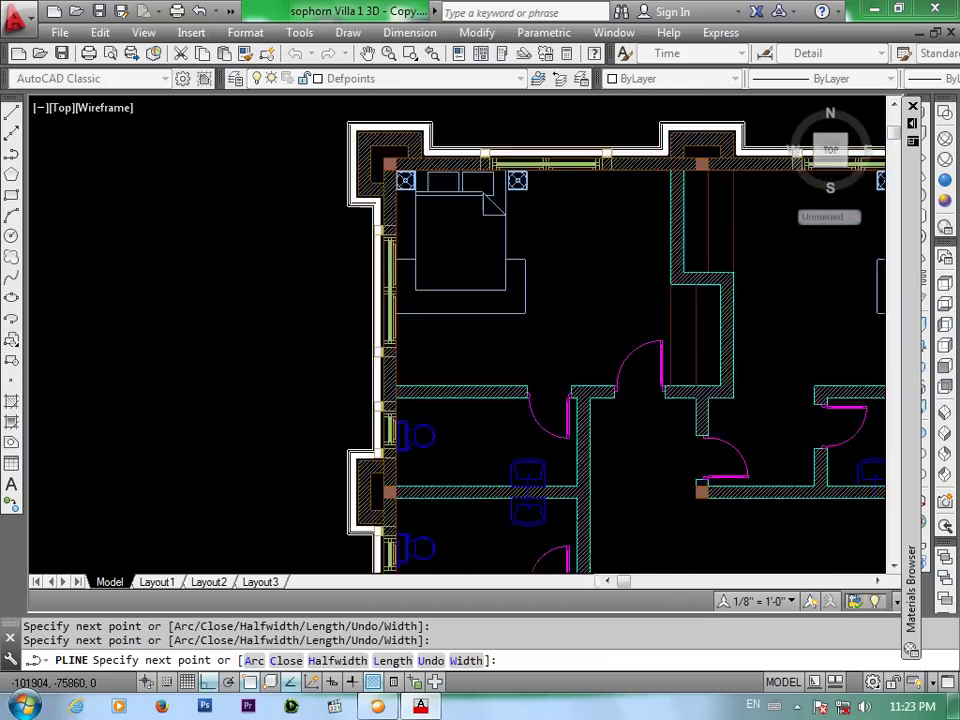
scroll(392, 185, up, 3)
scroll(390, 192, up, 3)
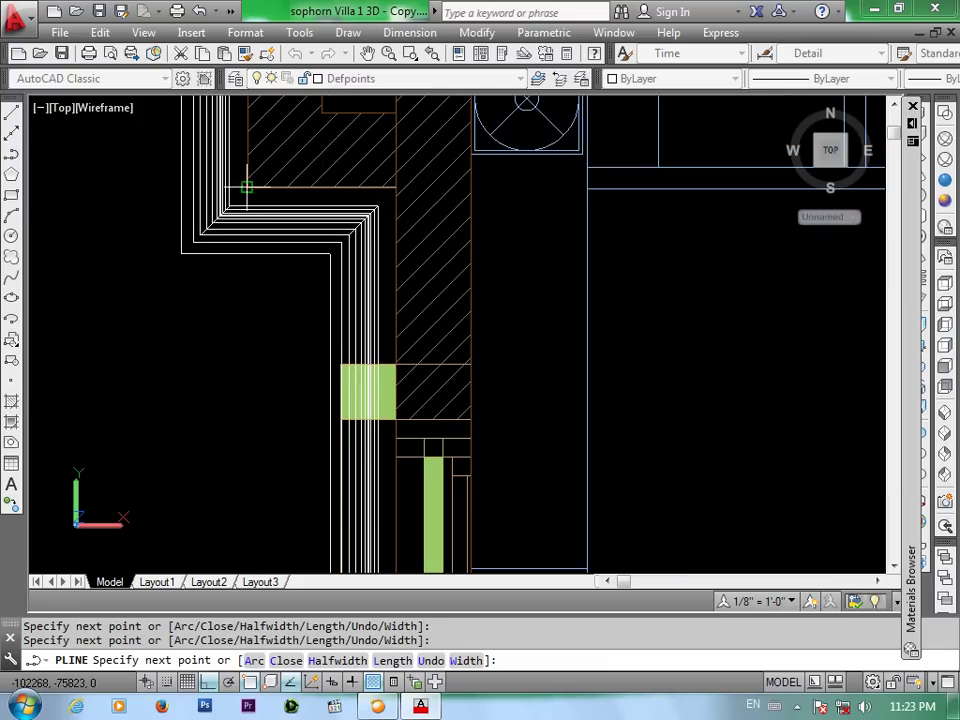
scroll(252, 189, down, 2)
scroll(270, 240, down, 2)
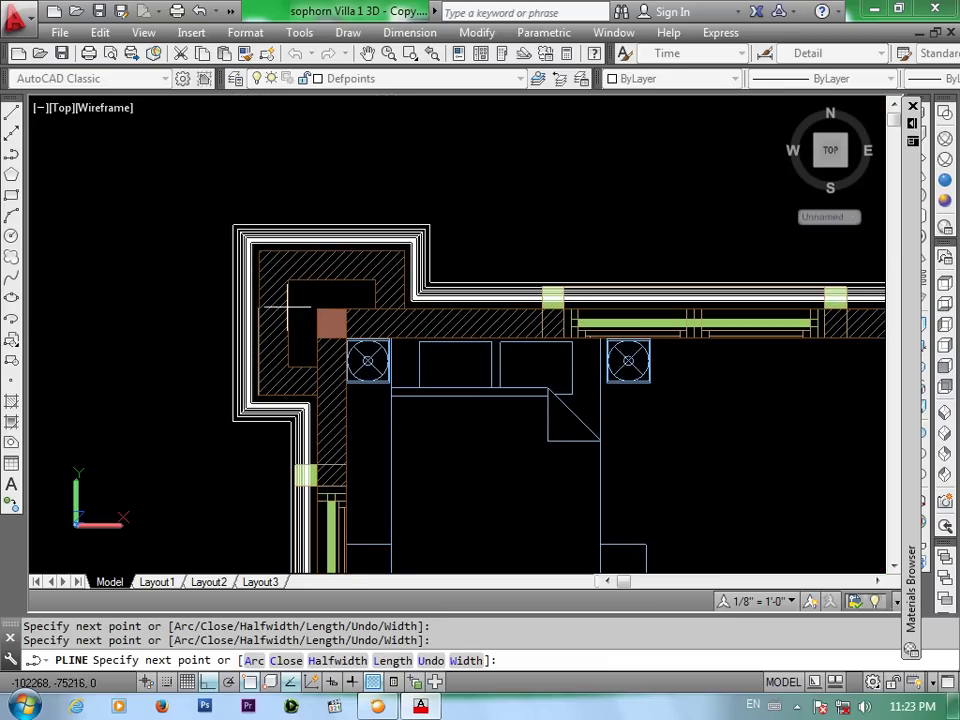
scroll(250, 242, up, 1)
scroll(250, 243, up, 3)
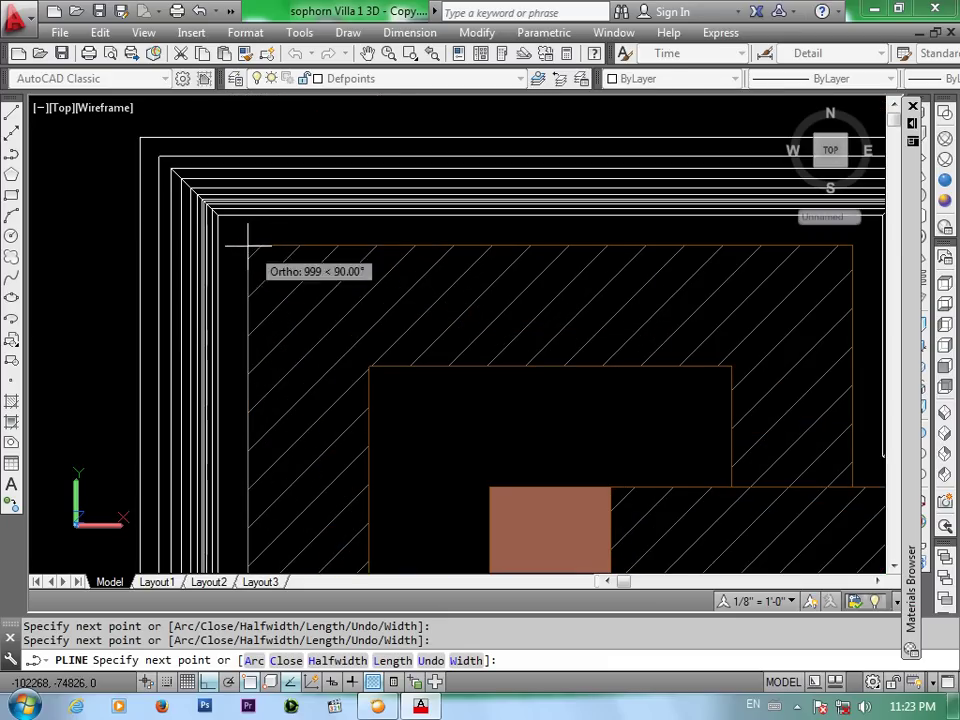
scroll(262, 246, down, 3)
scroll(308, 200, up, 2)
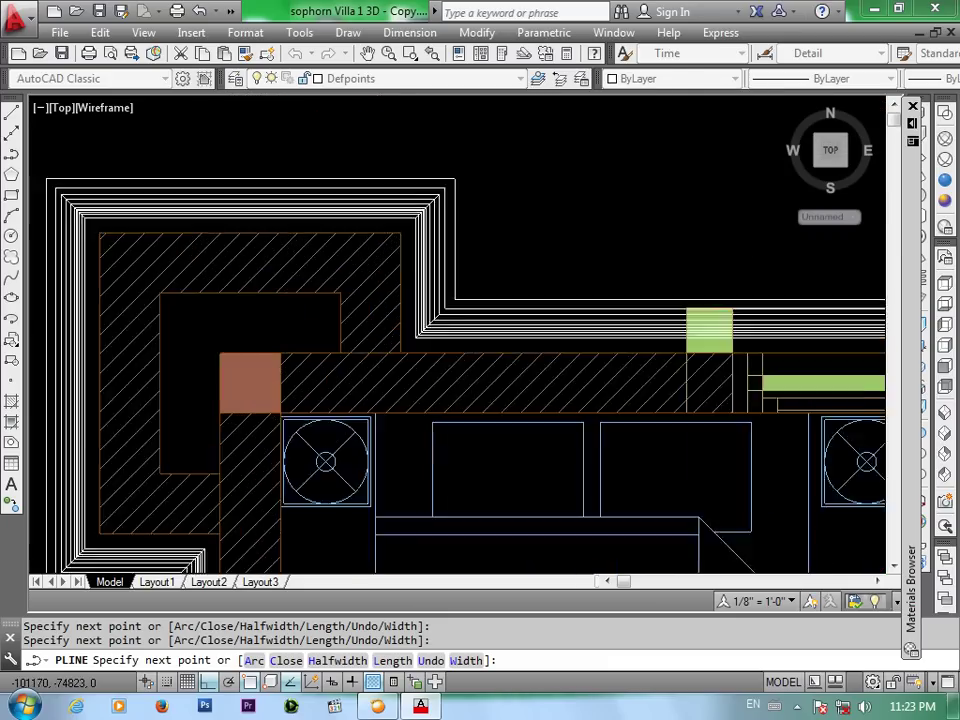
scroll(396, 219, up, 2)
Continue the polyline to the top wall corners
click(388, 216)
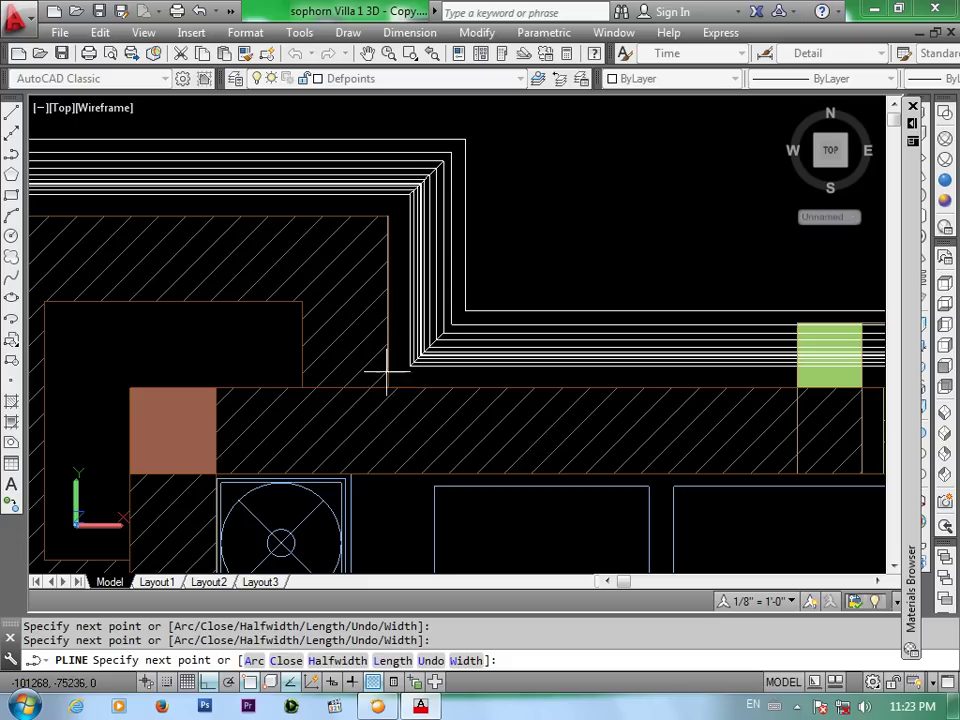
scroll(400, 392, down, 3)
middle_drag(482, 407, 193, 339)
scroll(220, 355, down, 3)
scroll(405, 342, up, 2)
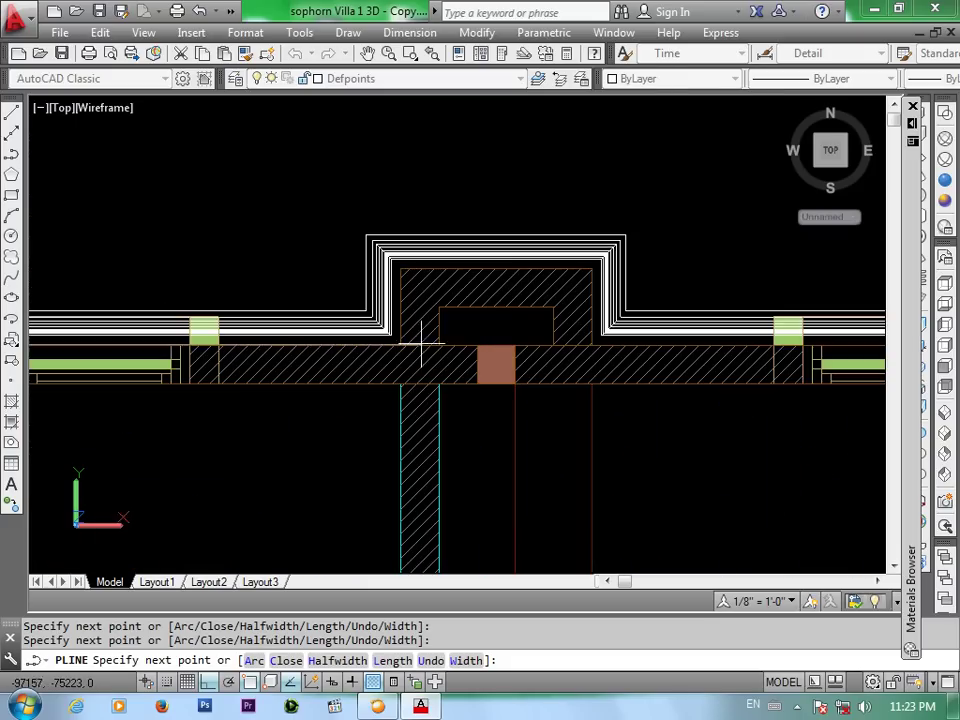
scroll(401, 343, up, 2)
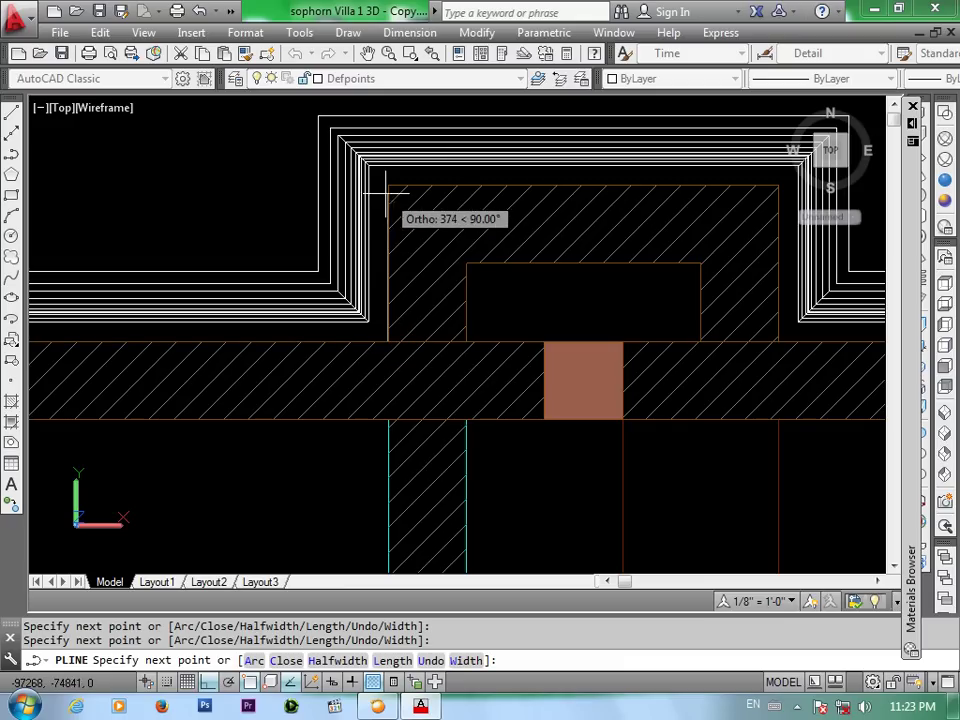
scroll(415, 246, down, 2)
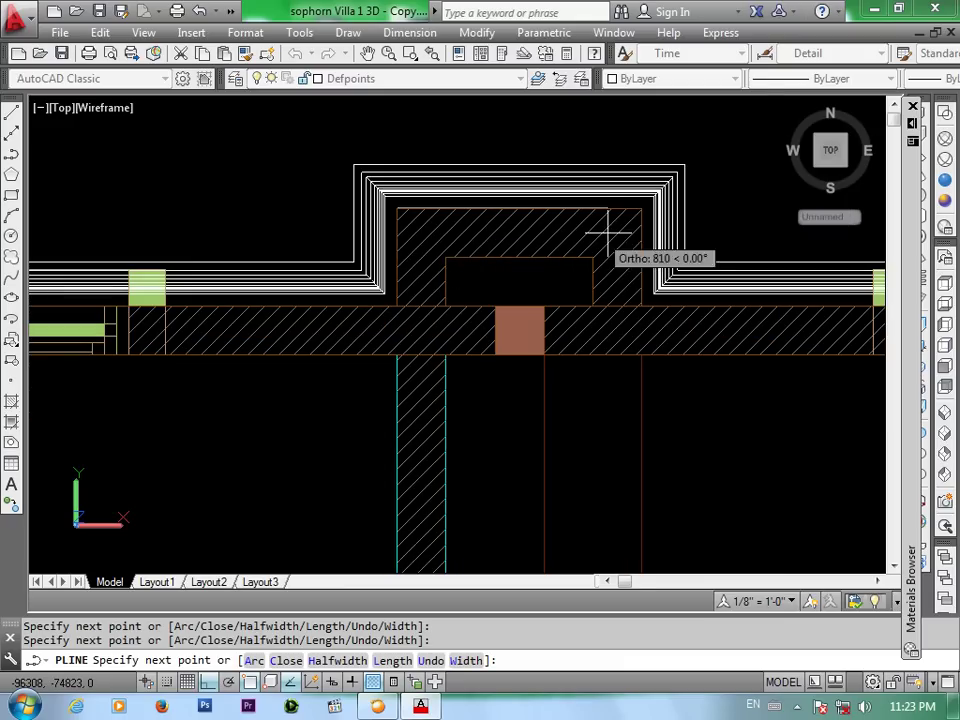
scroll(652, 208, up, 3)
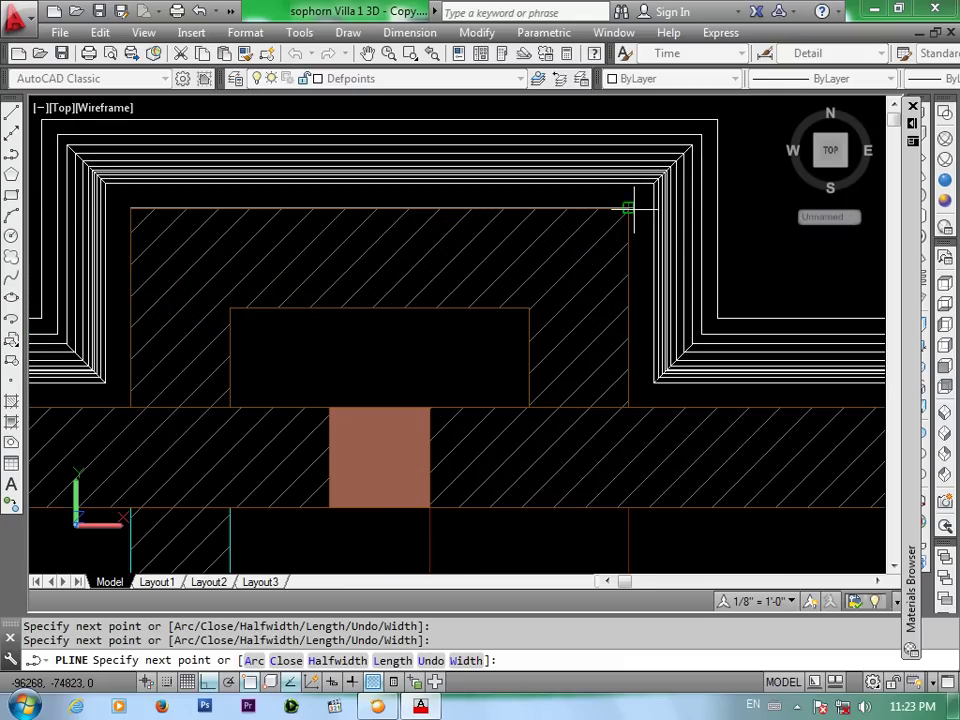
click(628, 208)
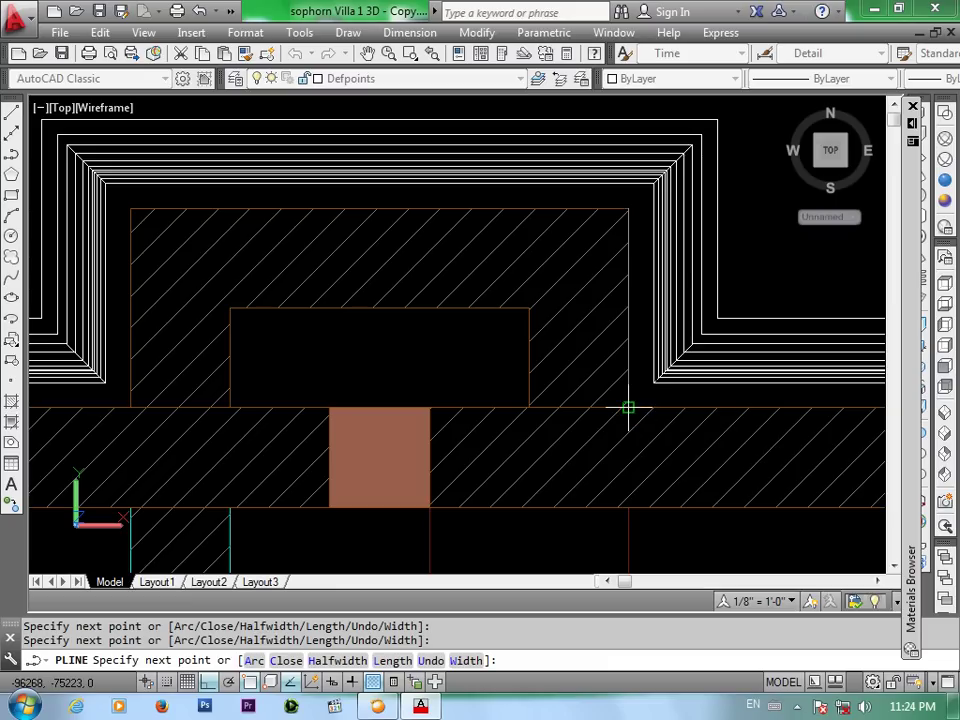
scroll(628, 408, down, 4)
scroll(343, 369, up, 2)
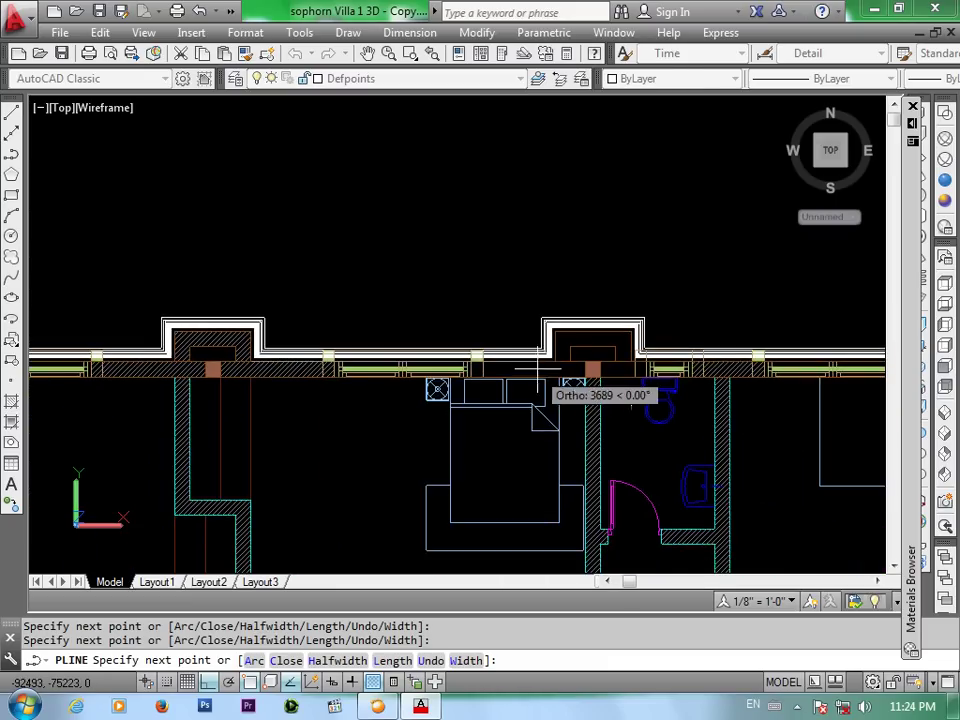
scroll(582, 352, up, 2)
scroll(582, 352, up, 5)
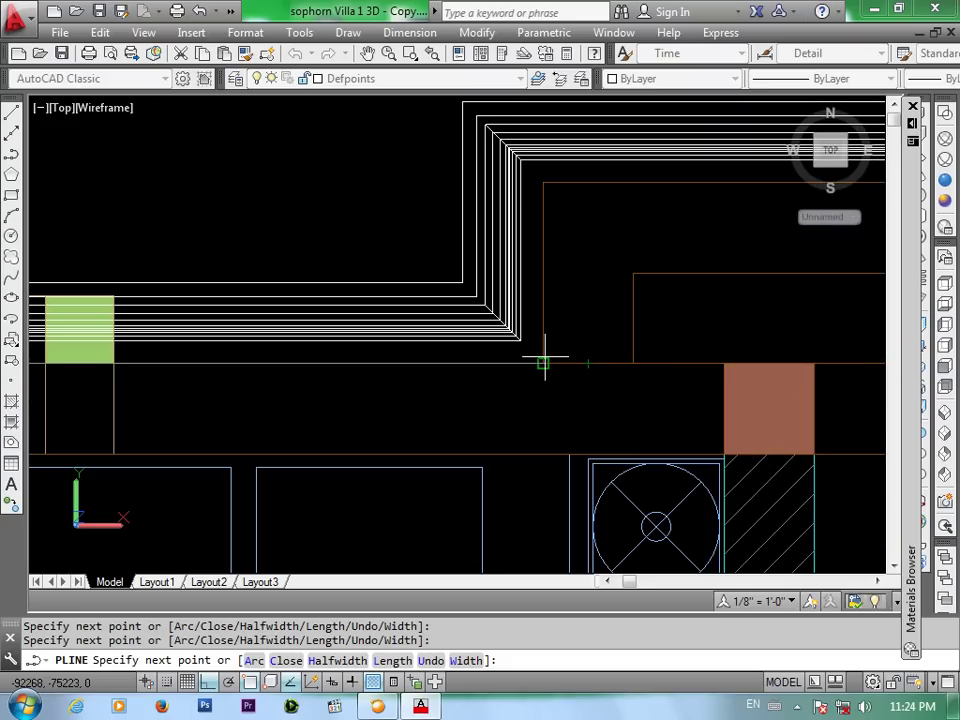
Add vertices at the following outer wall corners and the inner wall corner
click(542, 363)
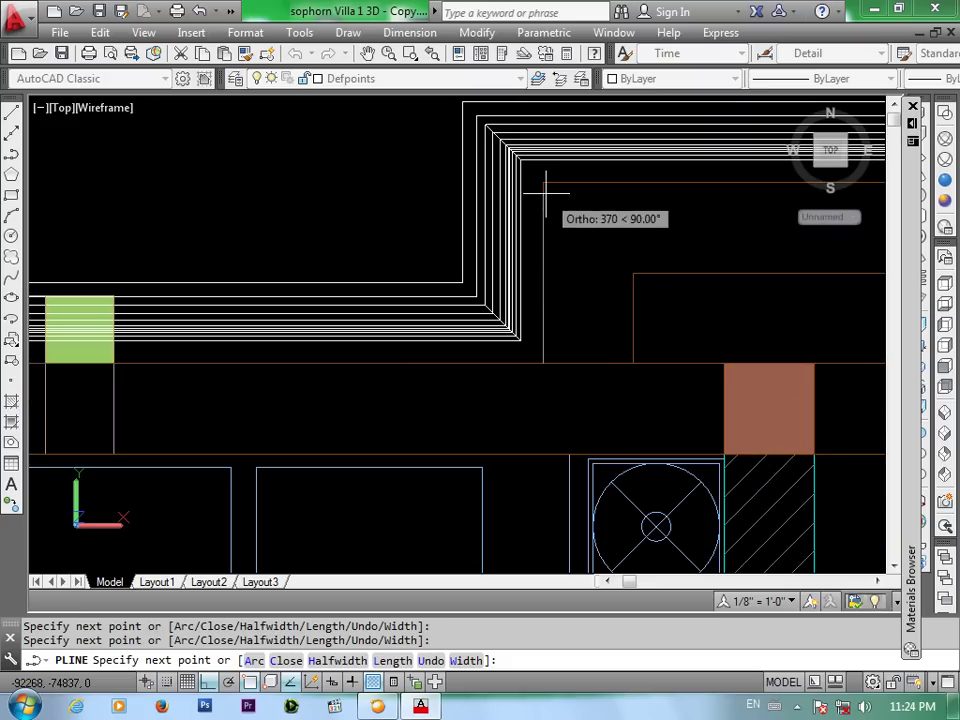
scroll(543, 190, down, 2)
scroll(547, 213, down, 2)
middle_drag(470, 210, 543, 210)
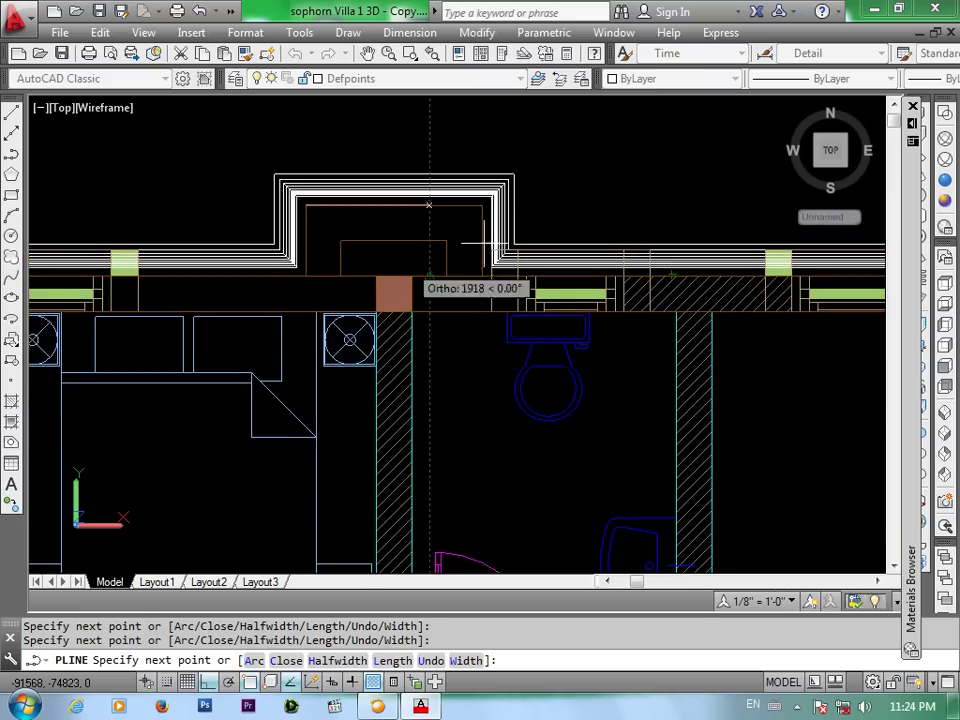
scroll(455, 185, up, 3)
click(455, 183)
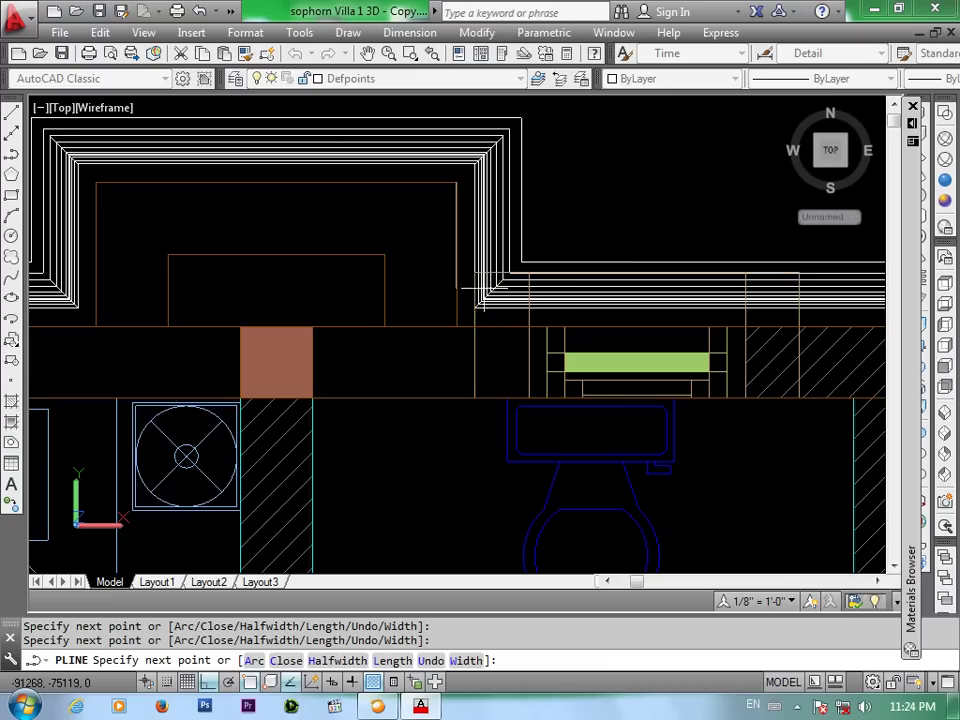
scroll(455, 327, down, 3)
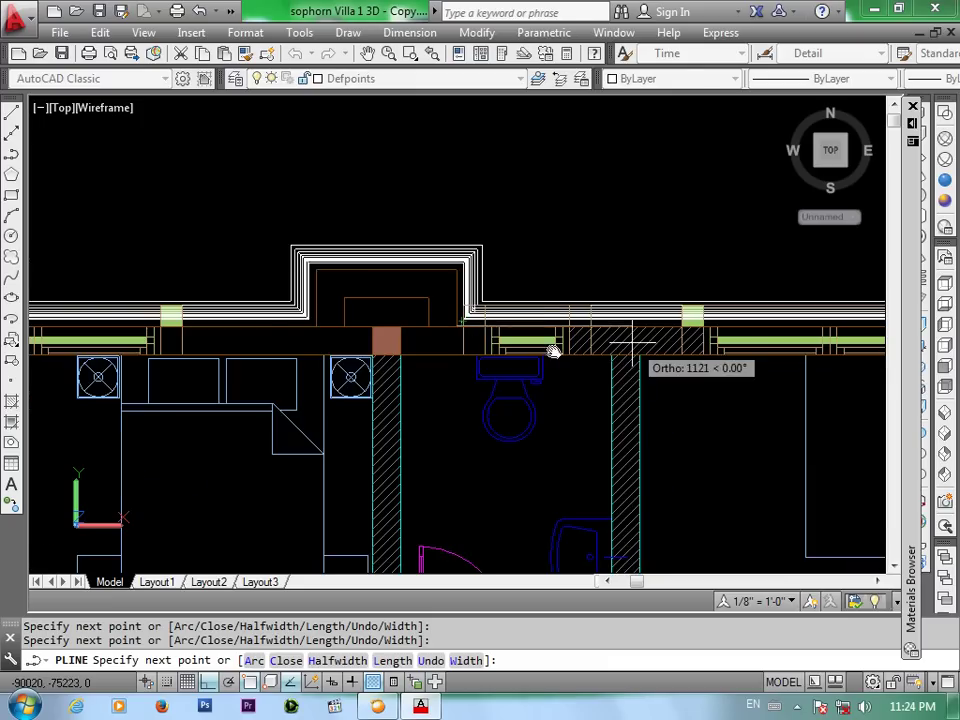
scroll(260, 310, up, 3)
scroll(671, 305, up, 3)
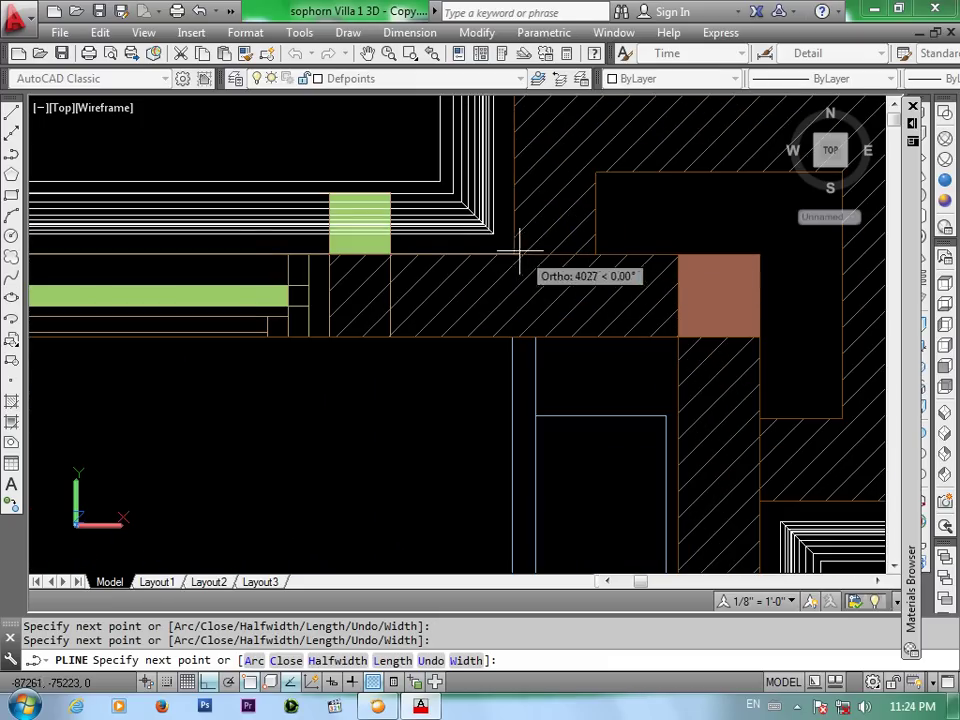
scroll(515, 240, down, 3)
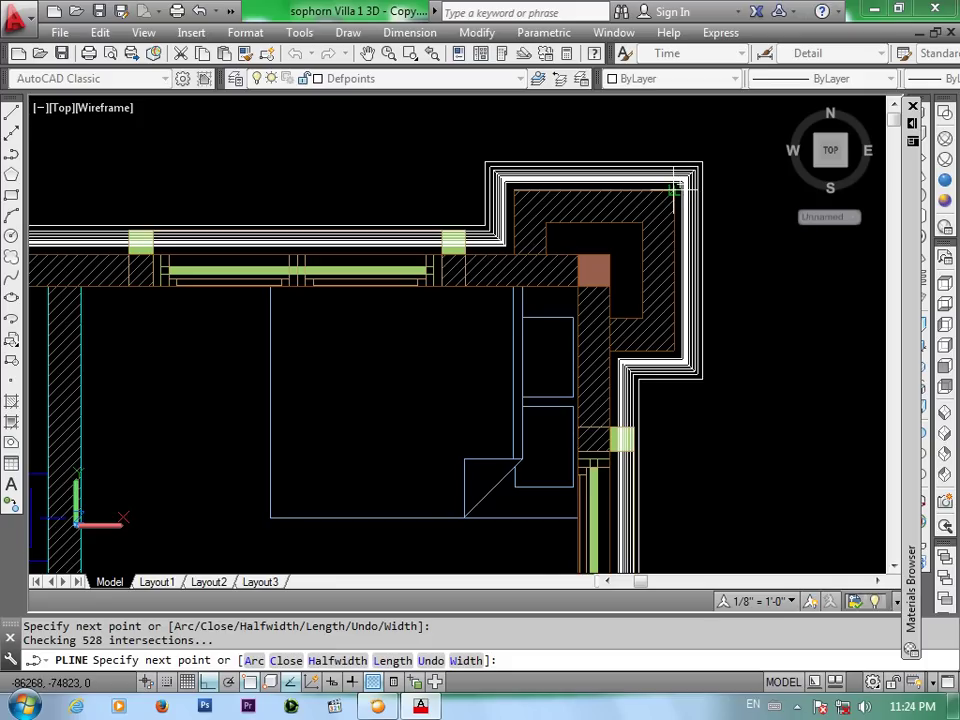
scroll(677, 185, up, 2)
scroll(675, 193, up, 2)
scroll(675, 193, down, 4)
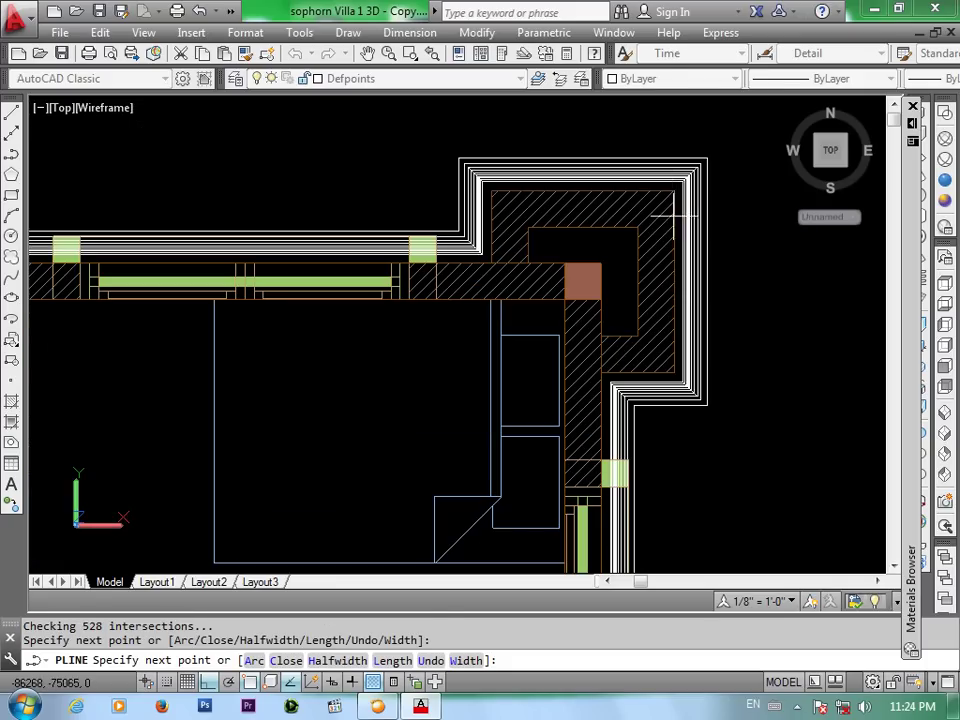
scroll(686, 386, up, 3)
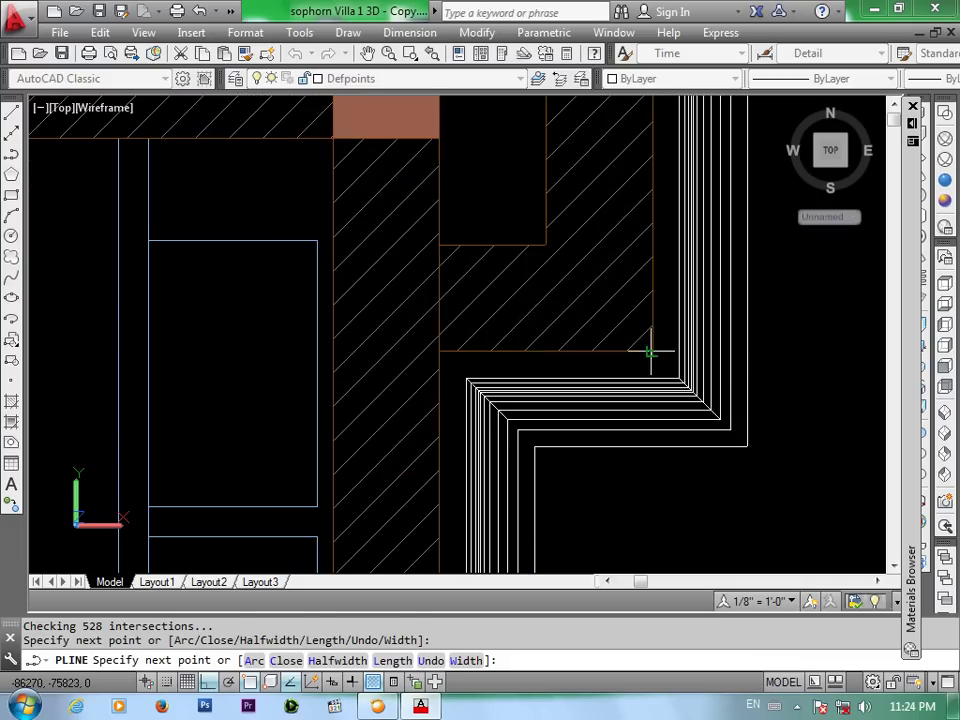
click(650, 351)
scroll(438, 351, down, 3)
scroll(493, 450, up, 2)
scroll(489, 536, up, 1)
scroll(431, 331, up, 2)
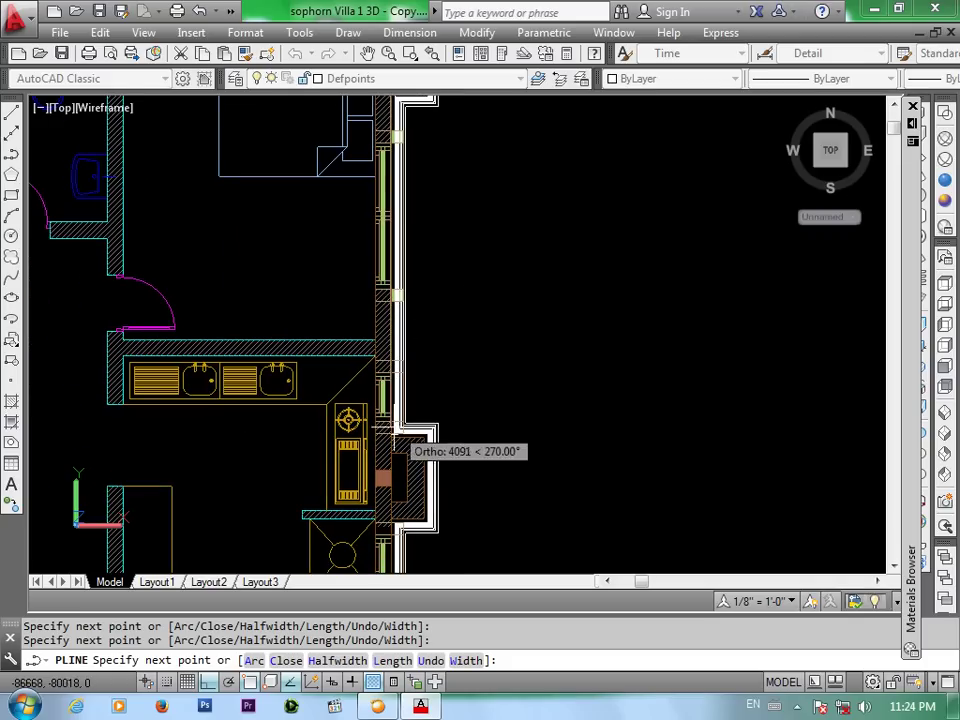
scroll(389, 430, up, 3)
scroll(389, 432, up, 3)
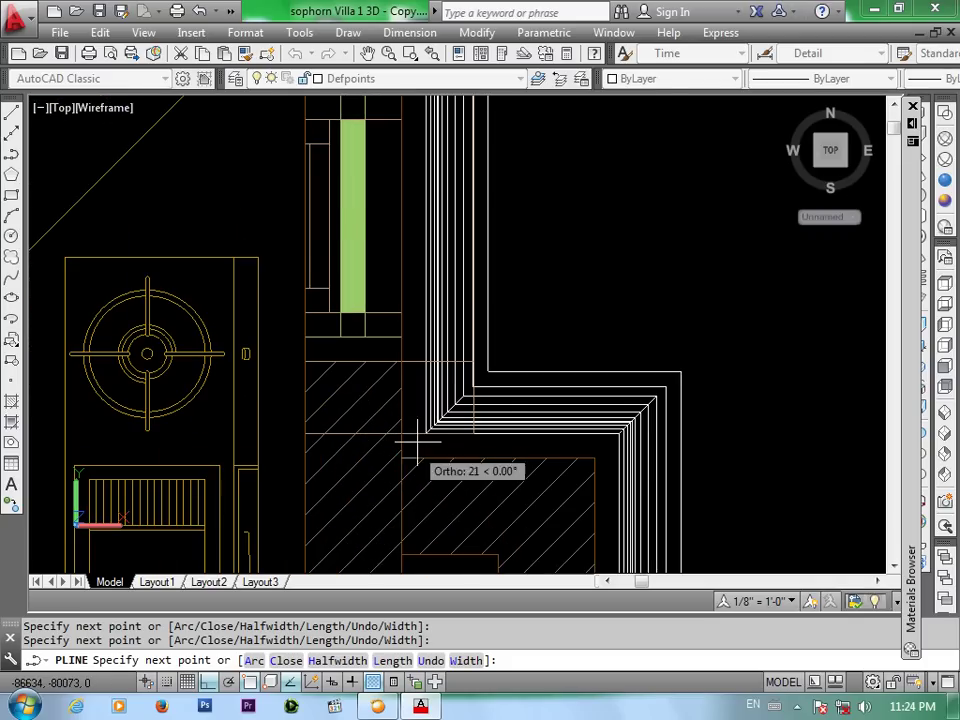
scroll(420, 452, down, 2)
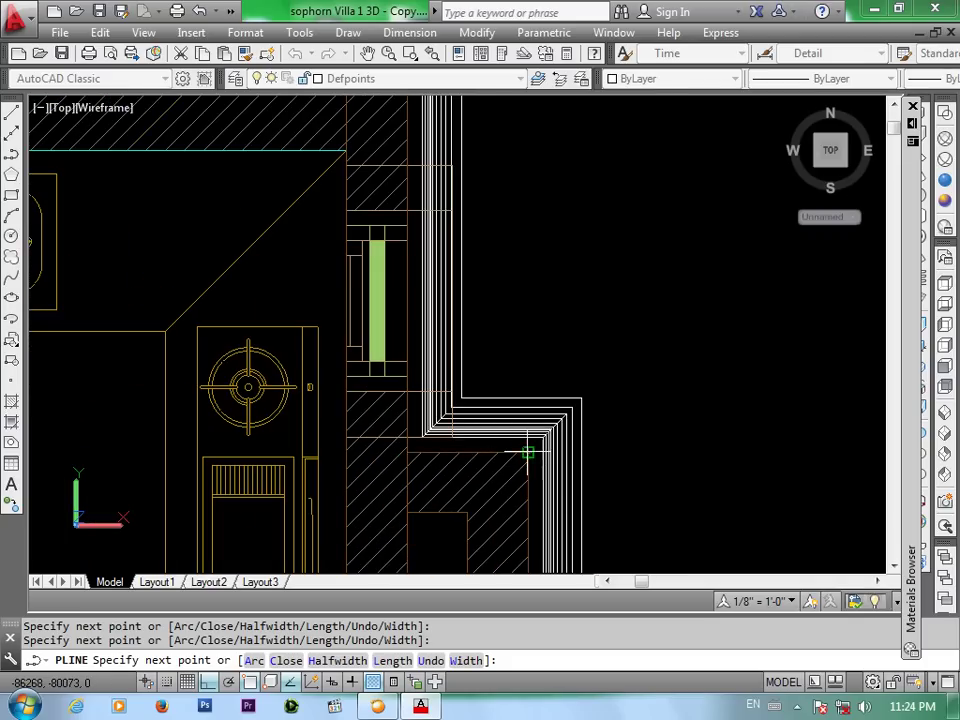
scroll(527, 452, down, 3)
scroll(534, 470, up, 2)
scroll(529, 461, up, 2)
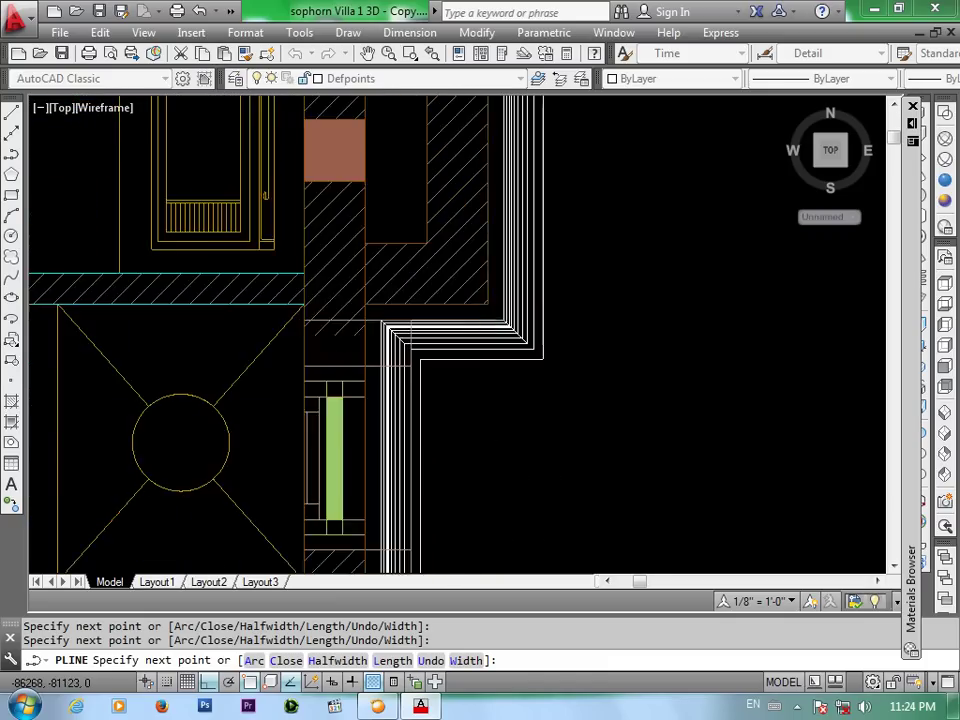
scroll(486, 303, up, 1)
Trace past the kitchen and dining room walls to the porch corner and end the polyline
click(486, 298)
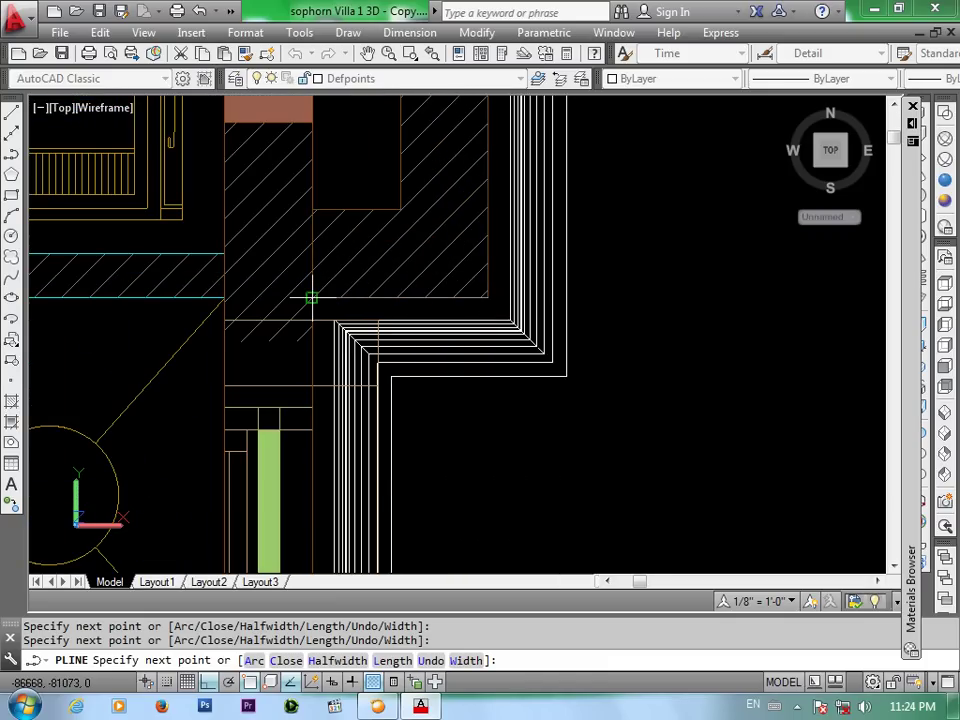
scroll(311, 298, down, 3)
scroll(390, 385, up, 3)
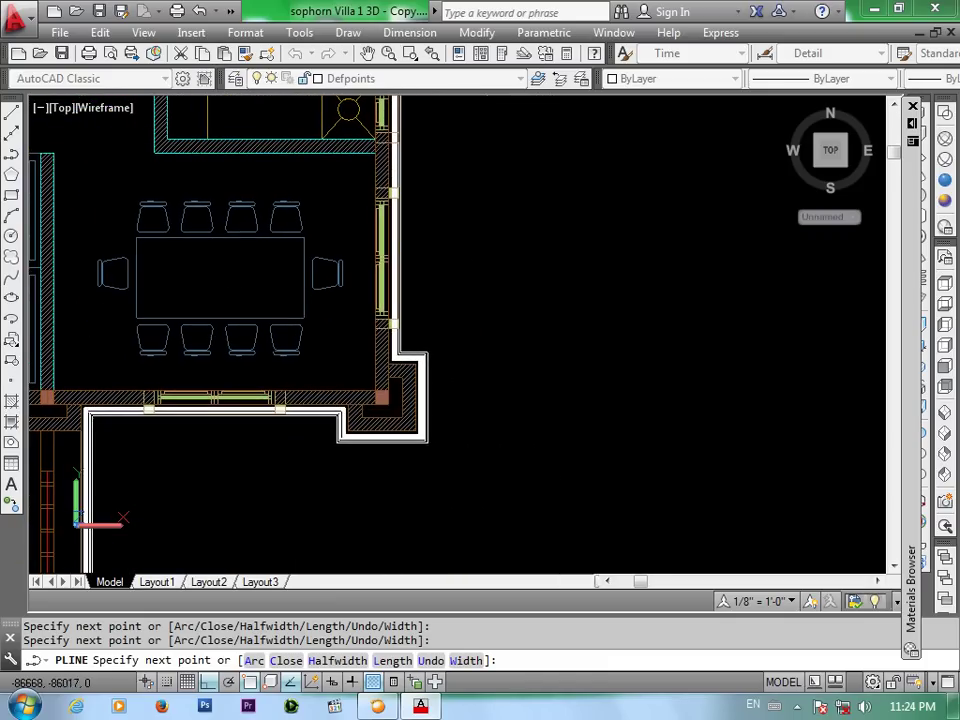
scroll(393, 368, up, 3)
scroll(386, 350, up, 3)
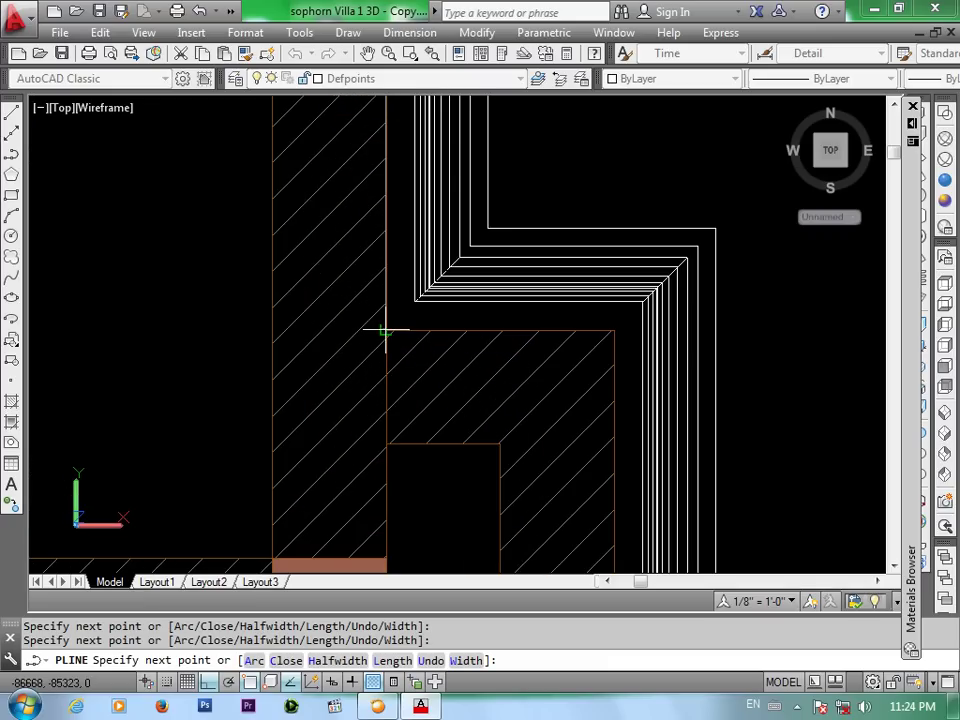
scroll(613, 330, down, 3)
scroll(606, 490, down, 2)
middle_drag(606, 490, 572, 330)
scroll(593, 324, up, 4)
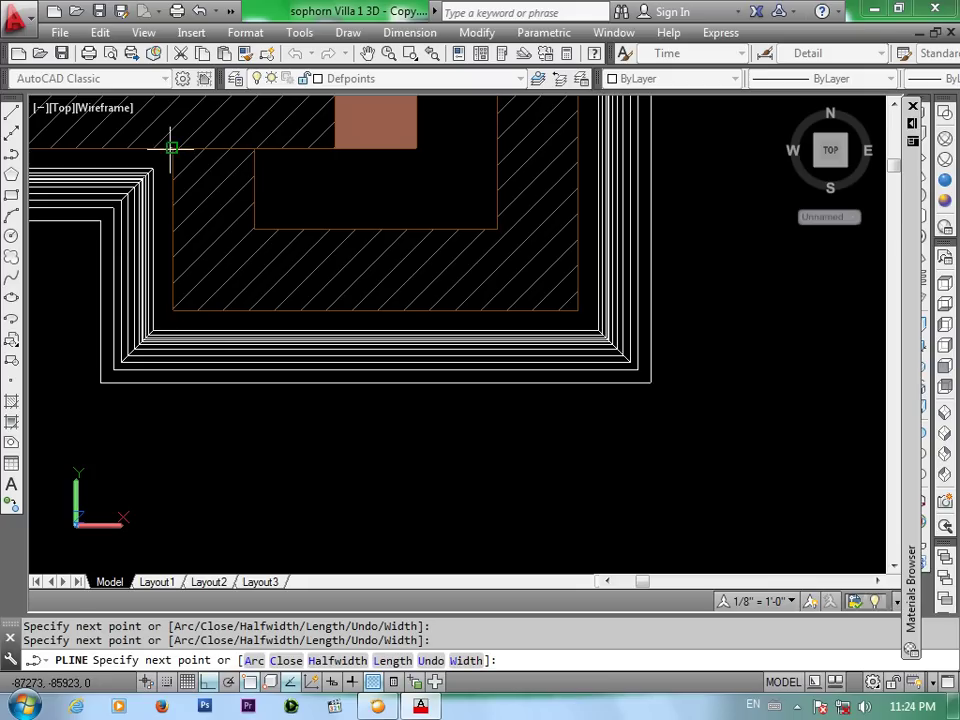
scroll(157, 197, down, 2)
mouse_move(157, 197)
middle_down()
mouse_move(553, 288)
mouse_move(706, 298)
middle_up()
scroll(262, 240, up, 3)
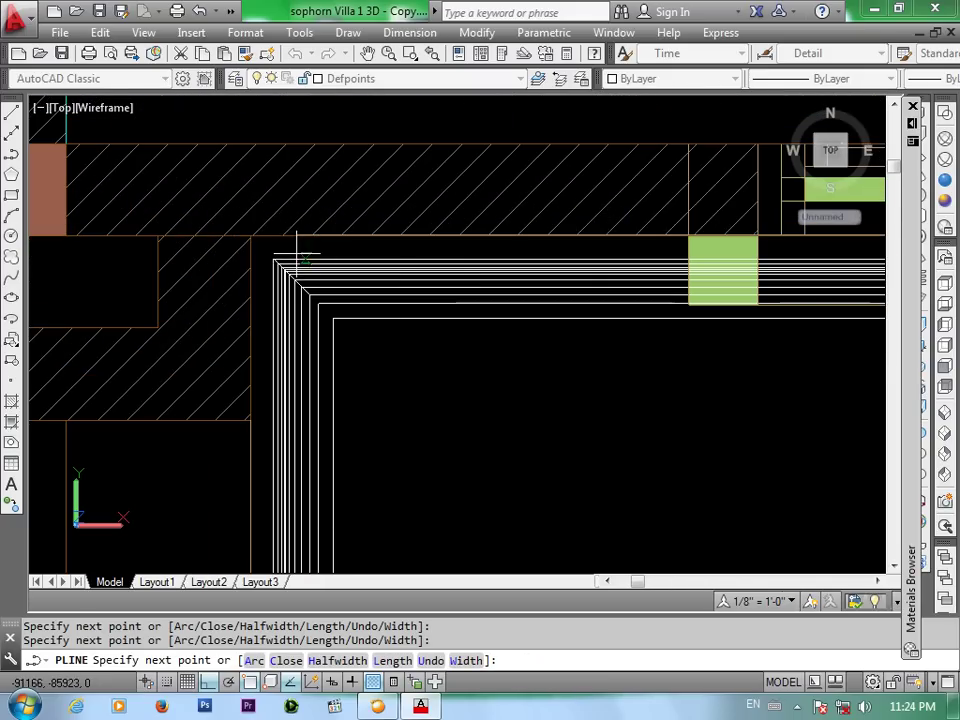
scroll(262, 240, down, 1)
scroll(252, 238, down, 2)
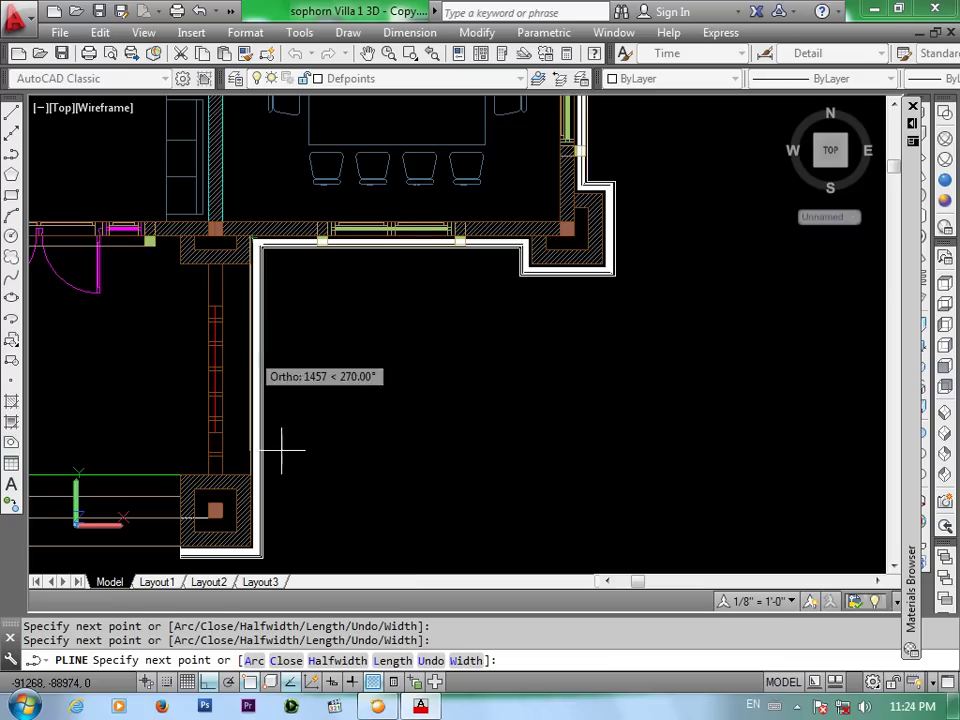
middle_drag(310, 565, 320, 408)
scroll(320, 408, up, 2)
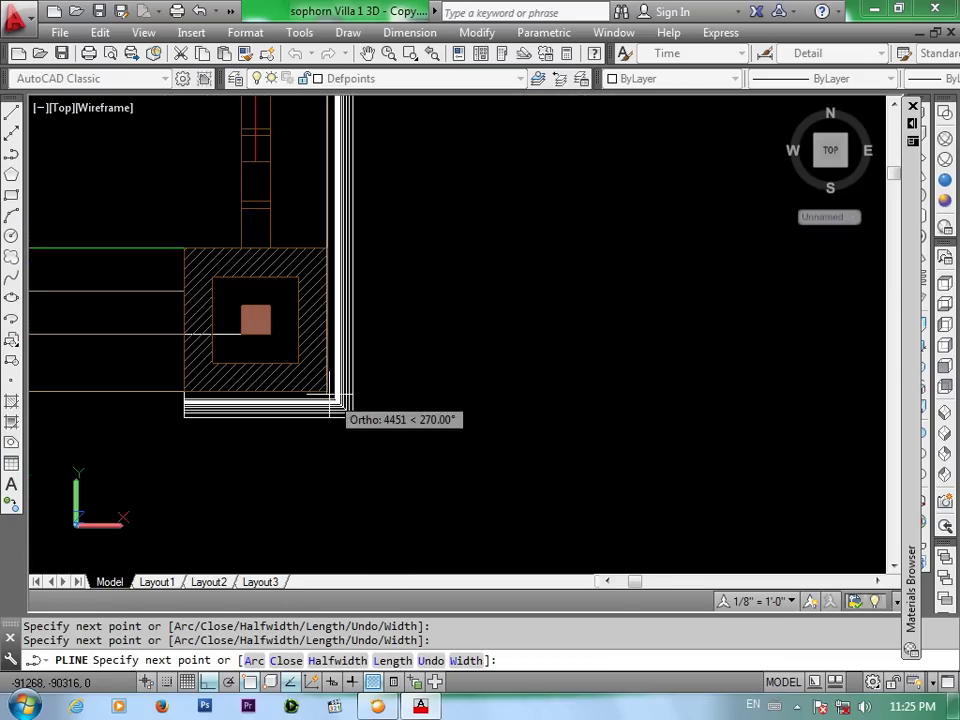
scroll(333, 400, up, 3)
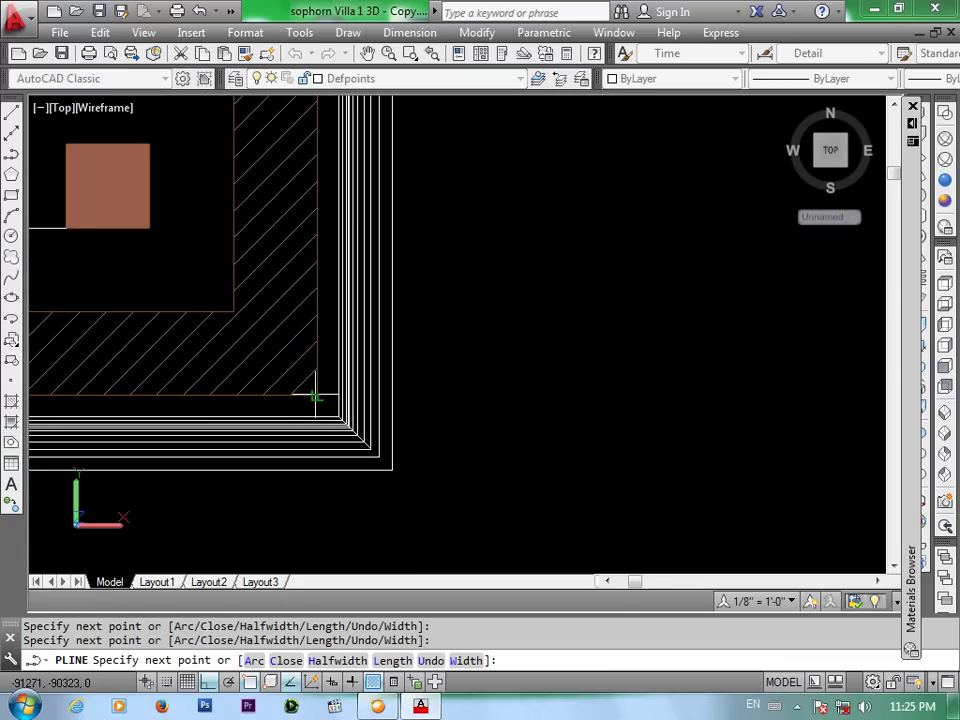
scroll(315, 397, down, 3)
scroll(150, 395, up, 4)
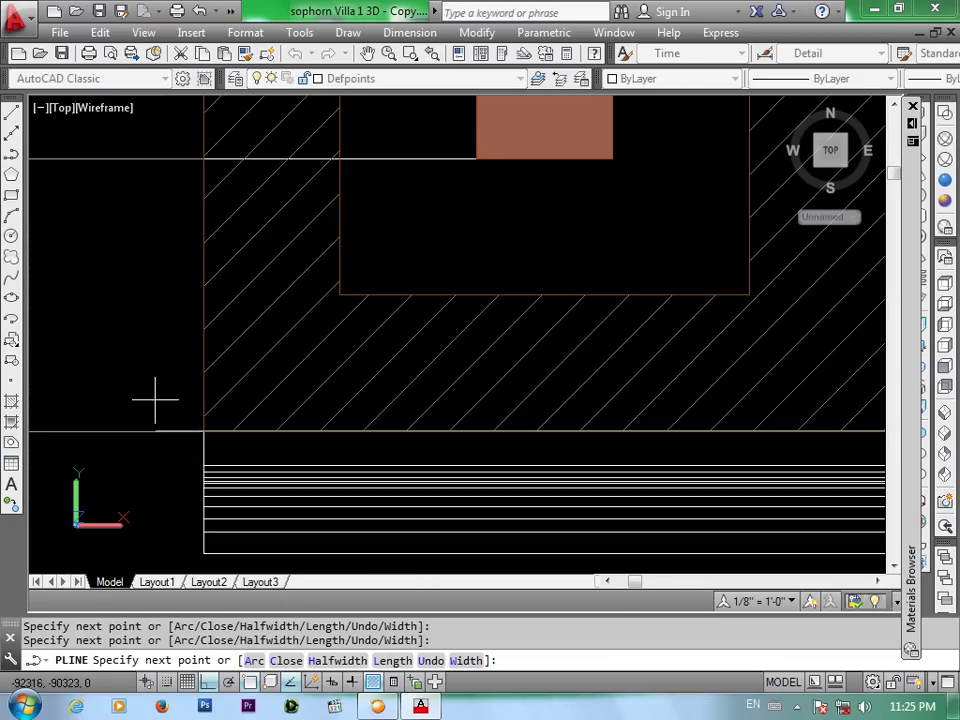
scroll(203, 428, down, 4)
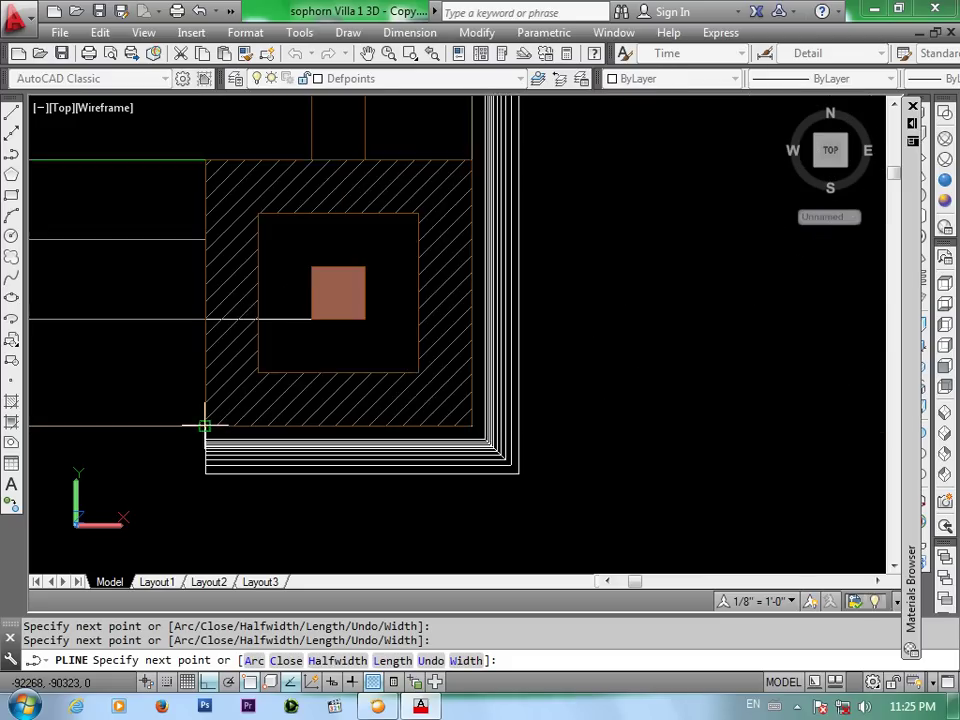
scroll(203, 470, down, 2)
click(205, 505)
key(Return)
Pan and zoom across the sheet from the side elevation to the villa floor plan
scroll(340, 500, down, 2)
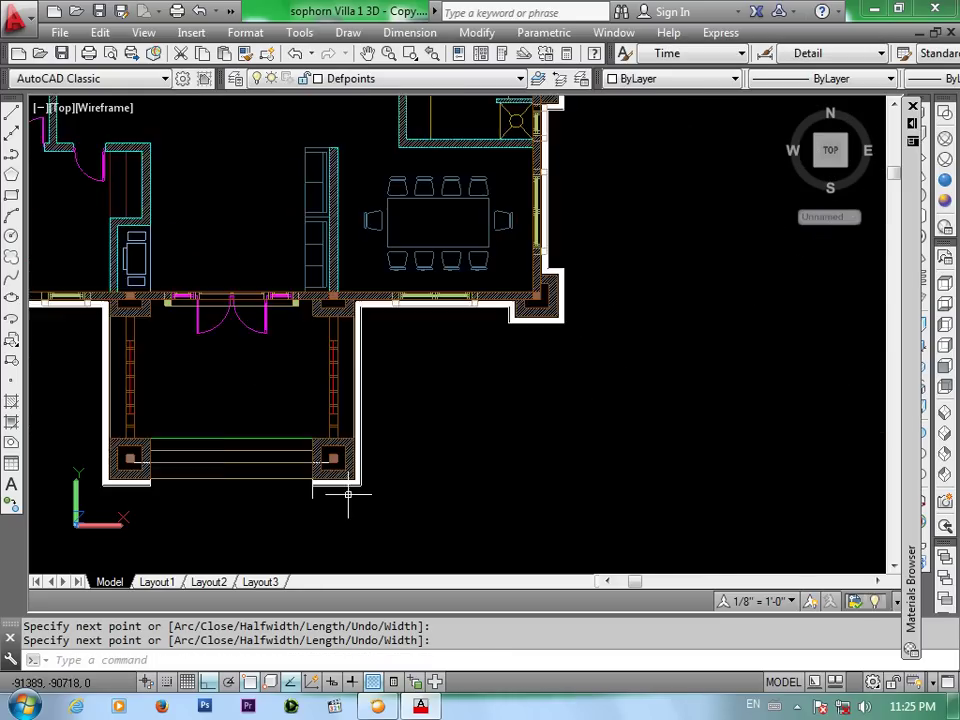
scroll(345, 498, down, 4)
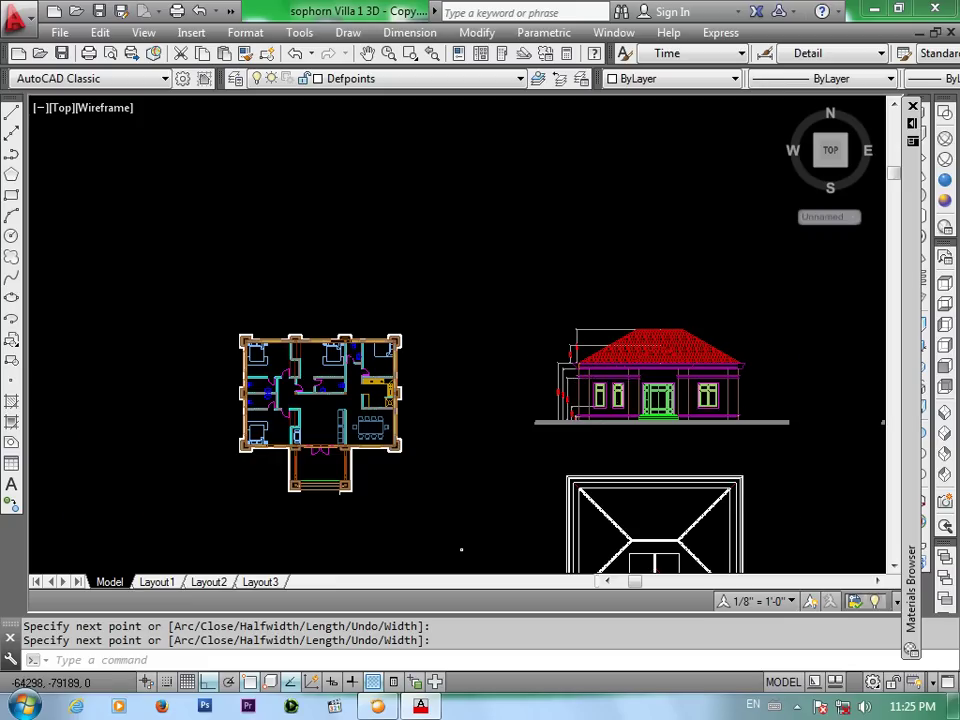
scroll(615, 379, up, 3)
scroll(626, 378, down, 4)
scroll(626, 378, down, 2)
scroll(626, 378, down, 2)
scroll(707, 412, up, 1)
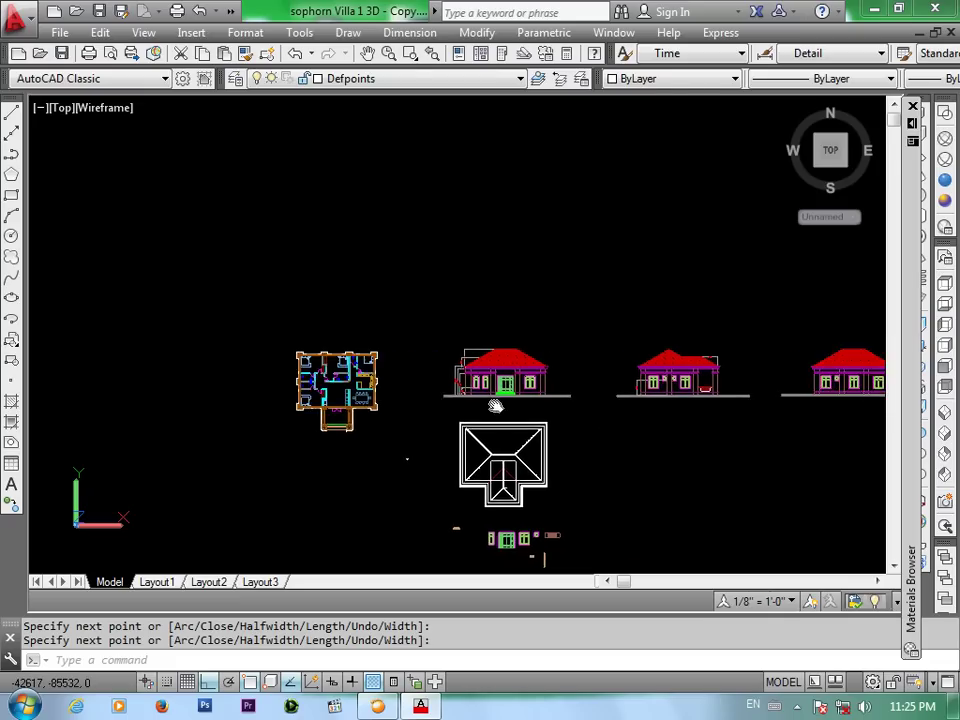
middle_drag(707, 412, 561, 392)
scroll(561, 392, up, 2)
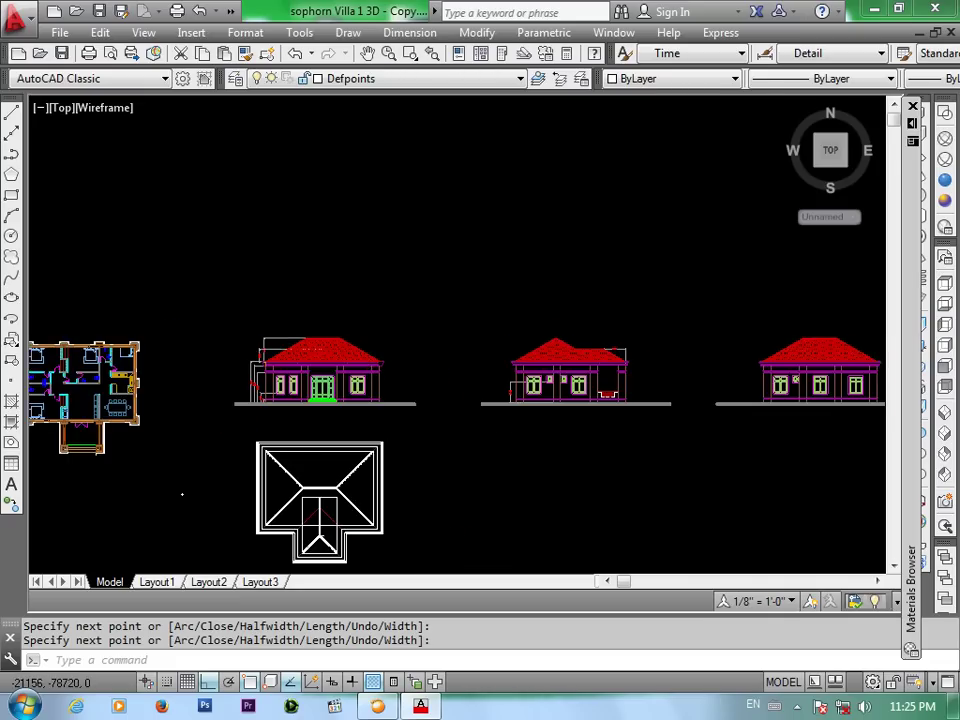
scroll(612, 369, up, 4)
scroll(571, 381, up, 3)
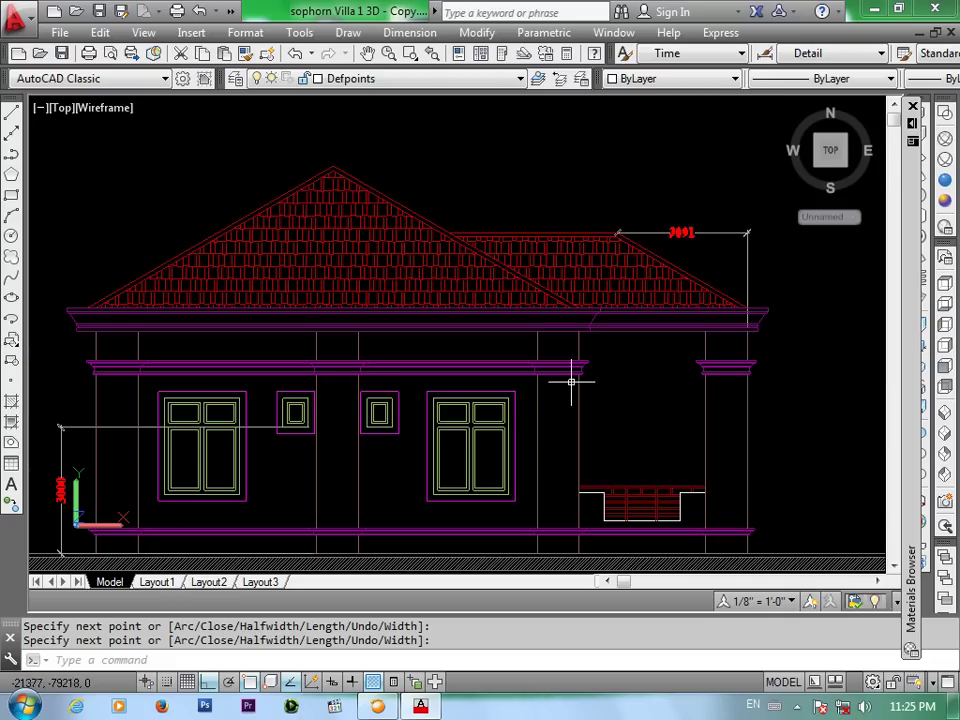
scroll(595, 373, up, 2)
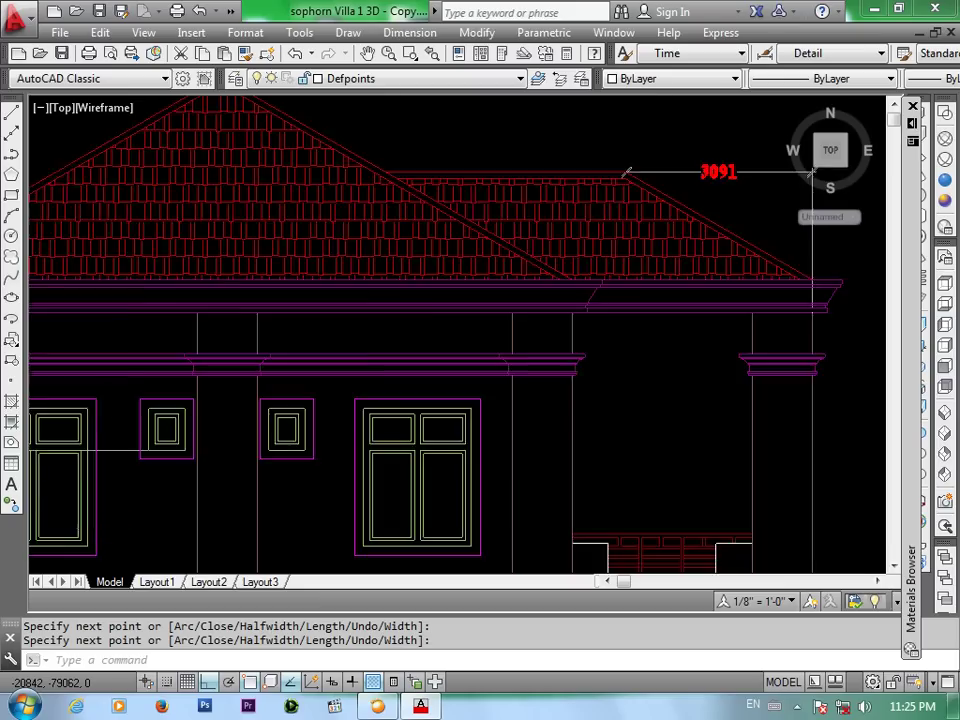
scroll(595, 373, down, 2)
scroll(595, 373, down, 2)
scroll(595, 373, down, 2)
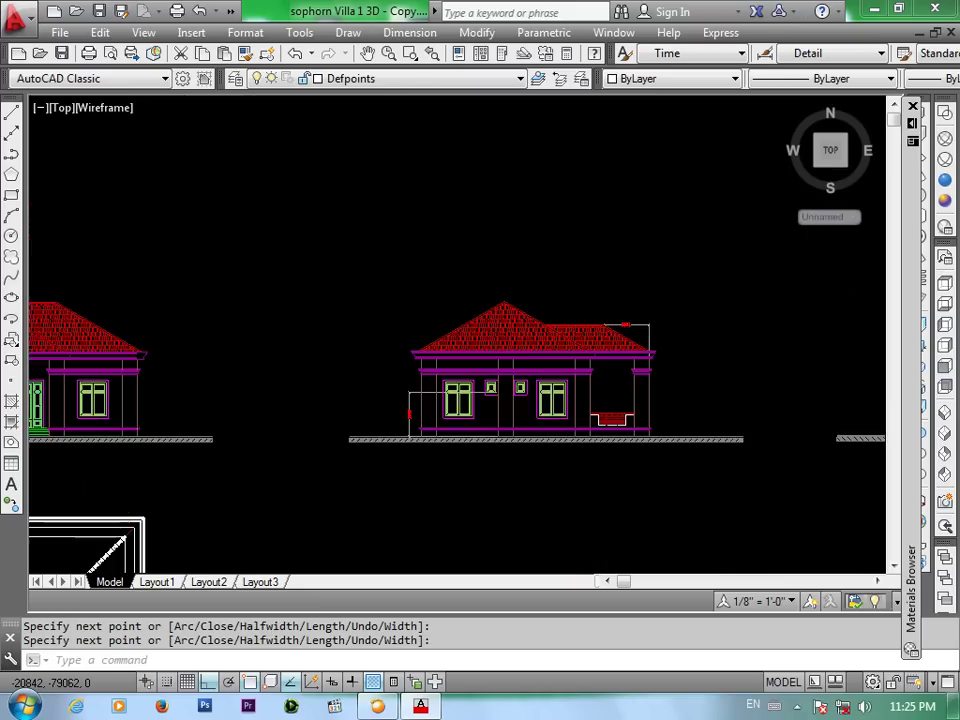
scroll(595, 373, down, 2)
middle_drag(439, 386, 619, 380)
scroll(500, 430, down, 1)
middle_drag(429, 433, 428, 388)
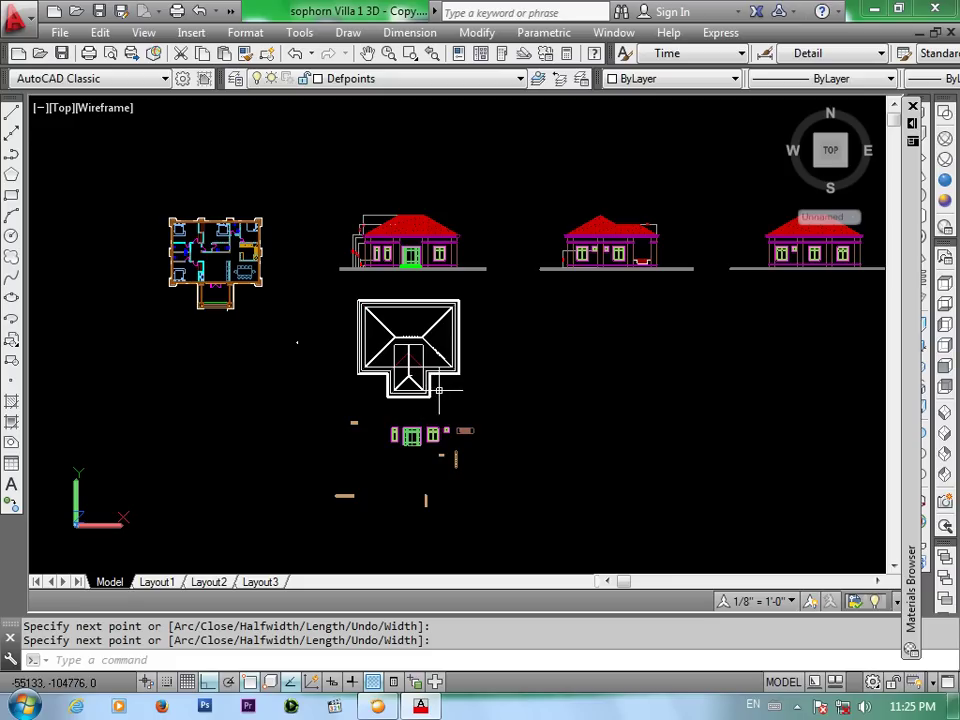
scroll(440, 390, up, 4)
scroll(440, 390, up, 3)
scroll(440, 390, down, 5)
scroll(240, 320, down, 1)
middle_drag(268, 325, 455, 373)
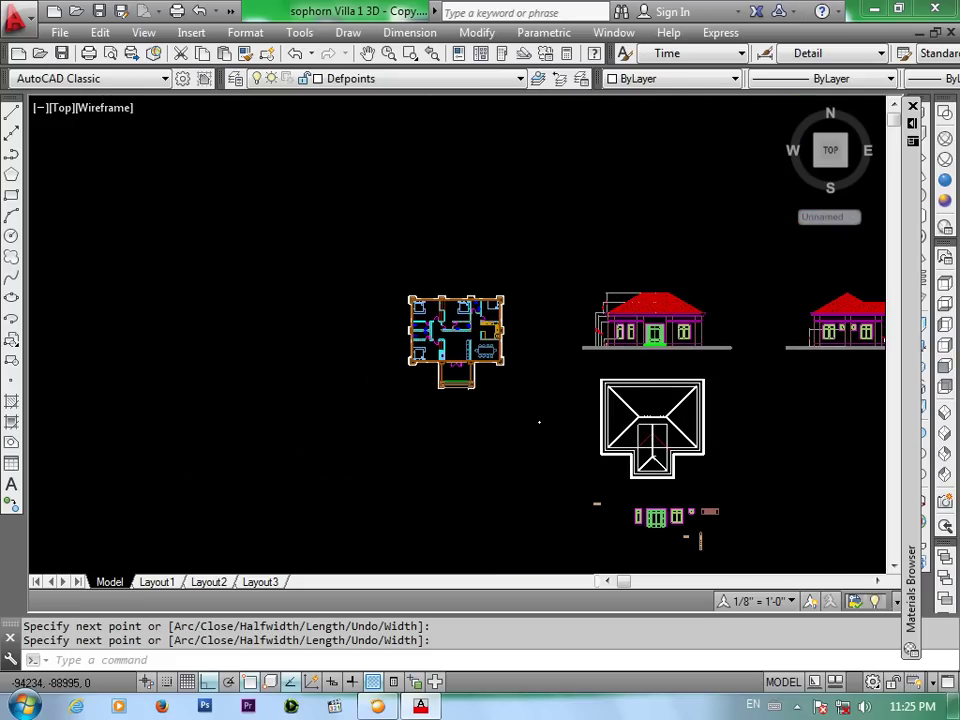
Zoom in on the floor plan's front porch and its white wall outline
scroll(455, 373, up, 2)
scroll(455, 373, up, 1)
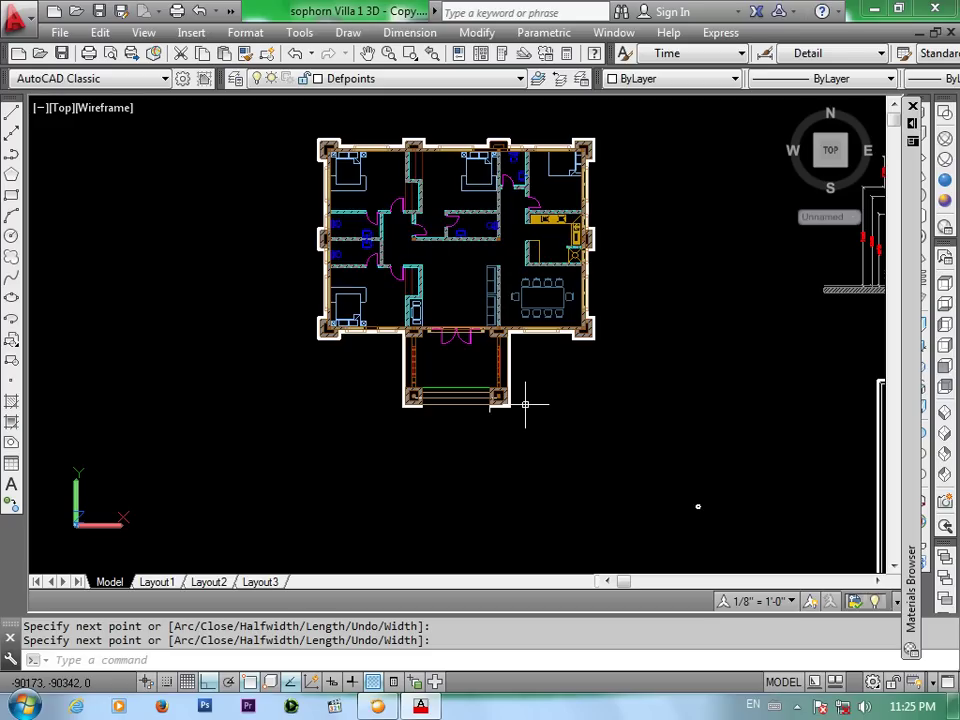
scroll(445, 335, up, 1)
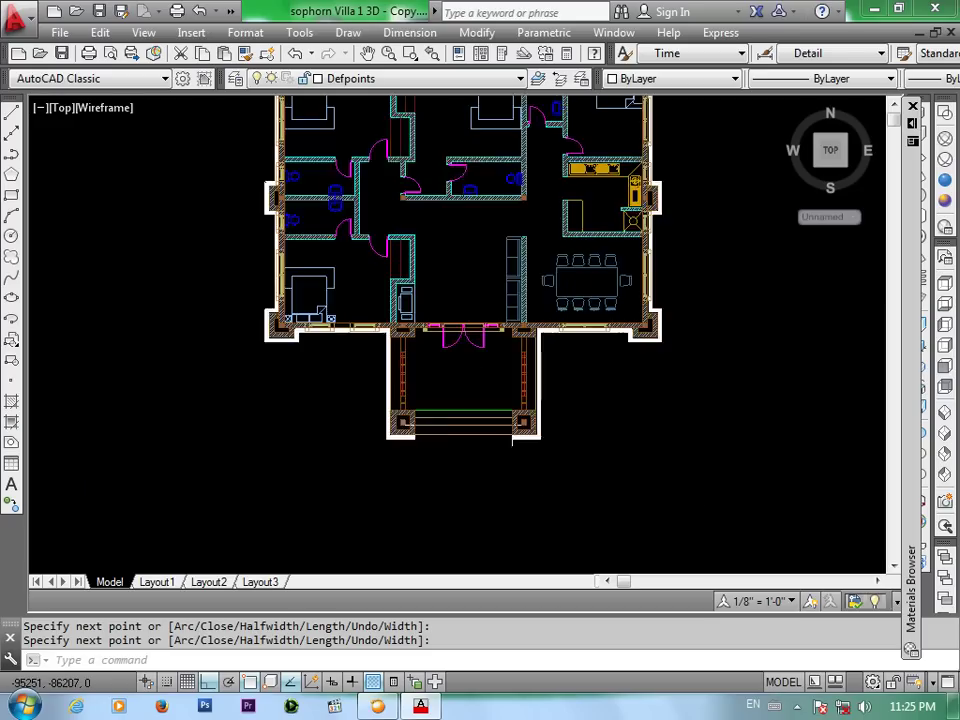
scroll(445, 335, up, 2)
scroll(445, 335, down, 4)
scroll(445, 335, down, 3)
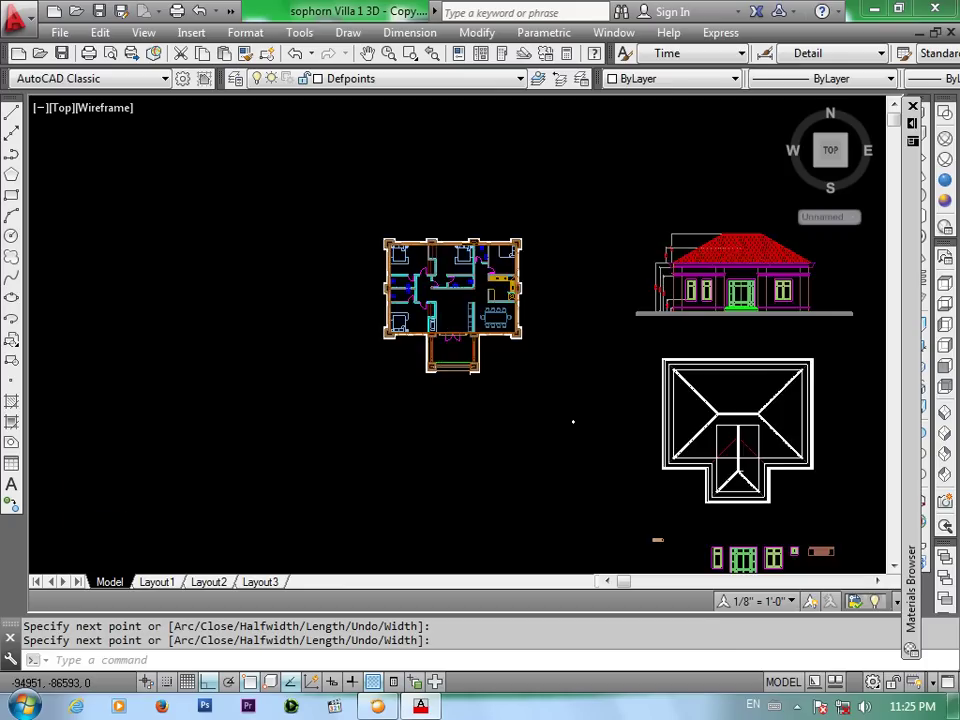
scroll(445, 335, down, 2)
middle_drag(763, 350, 475, 392)
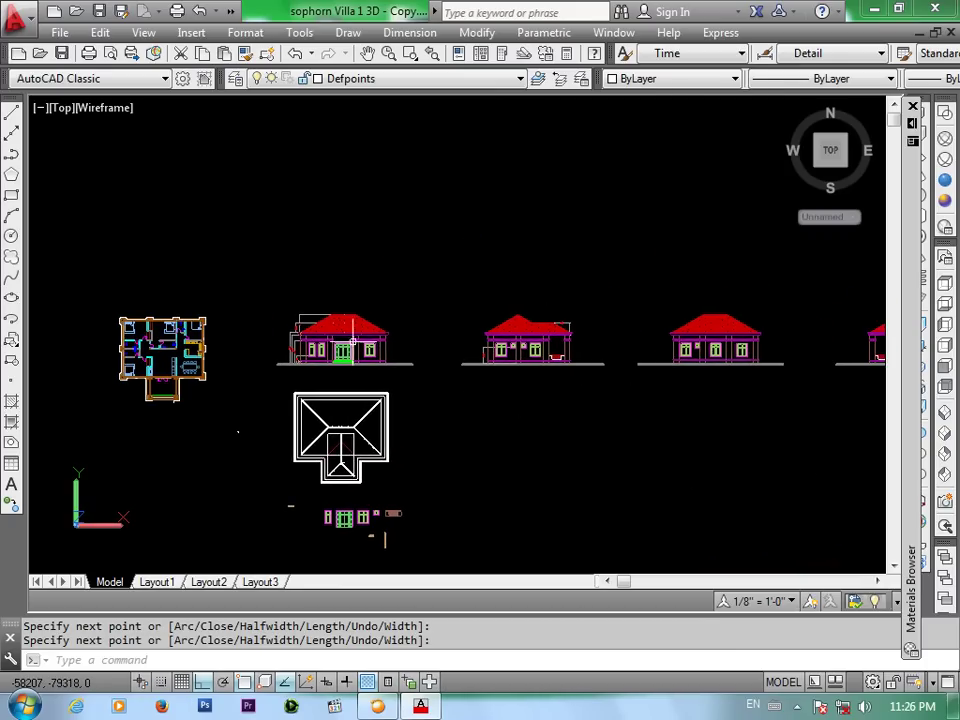
scroll(352, 340, up, 4)
scroll(352, 340, up, 3)
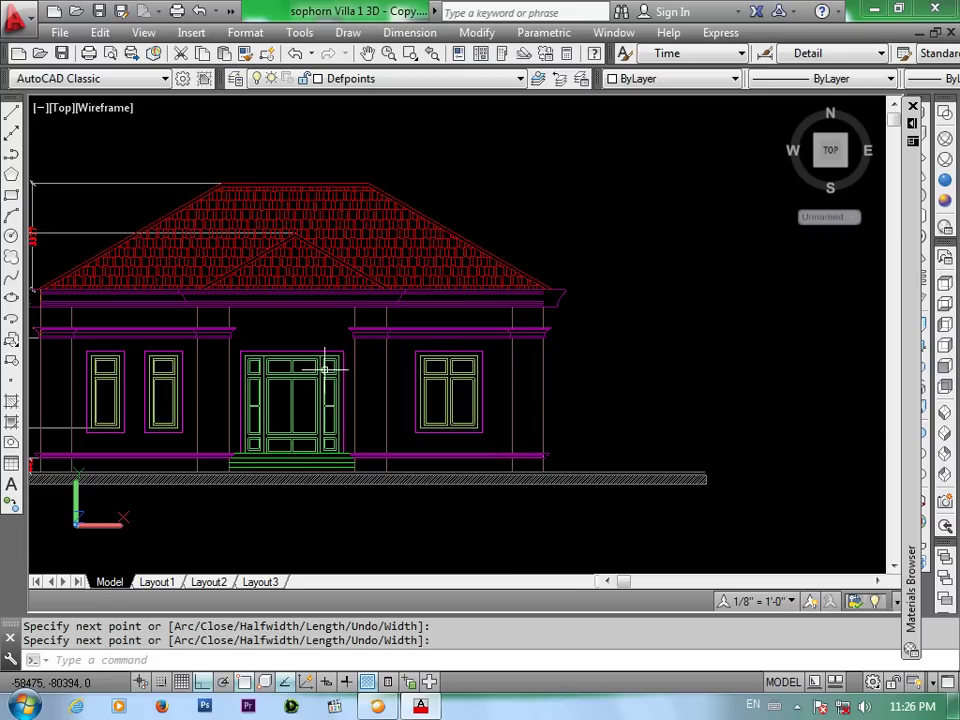
scroll(430, 420, down, 4)
middle_drag(381, 437, 494, 405)
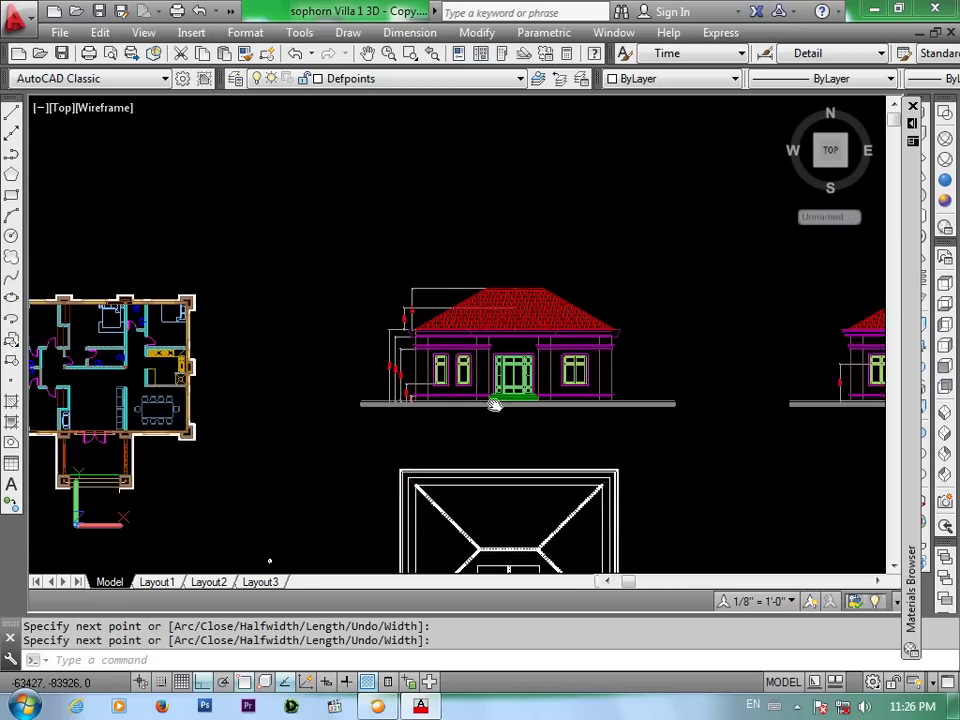
scroll(450, 437, down, 3)
mouse_move(322, 466)
middle_down()
mouse_move(411, 474)
mouse_move(441, 490)
middle_up()
scroll(405, 437, up, 3)
scroll(405, 437, up, 2)
Move the white outline polyline, from its porch corner, to the empty area left of the plan
text(m)
key(Return)
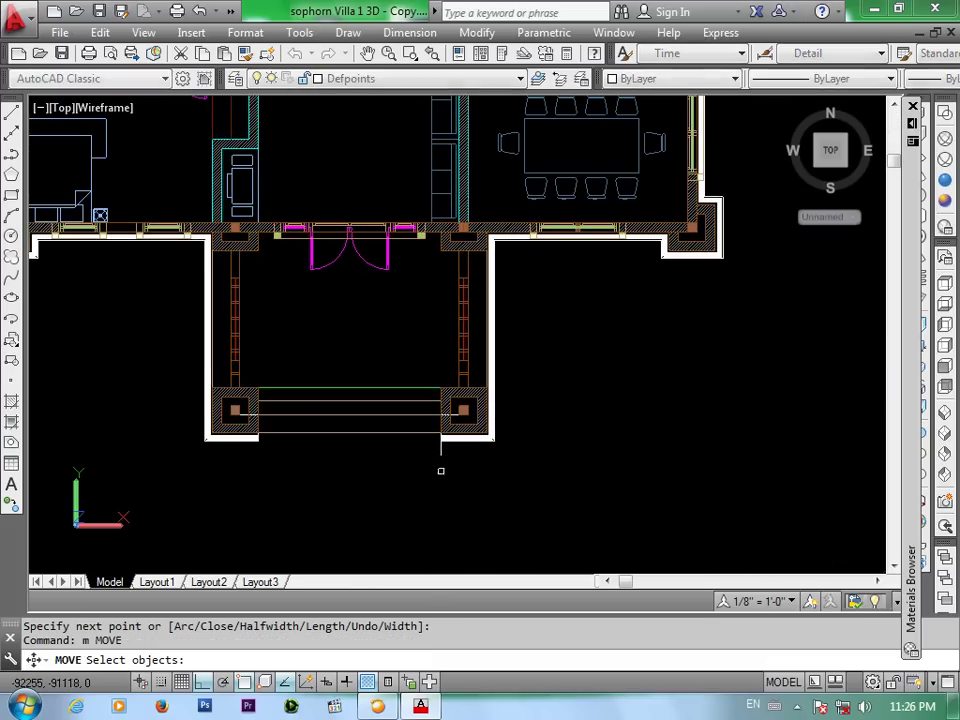
click(441, 455)
key(Return)
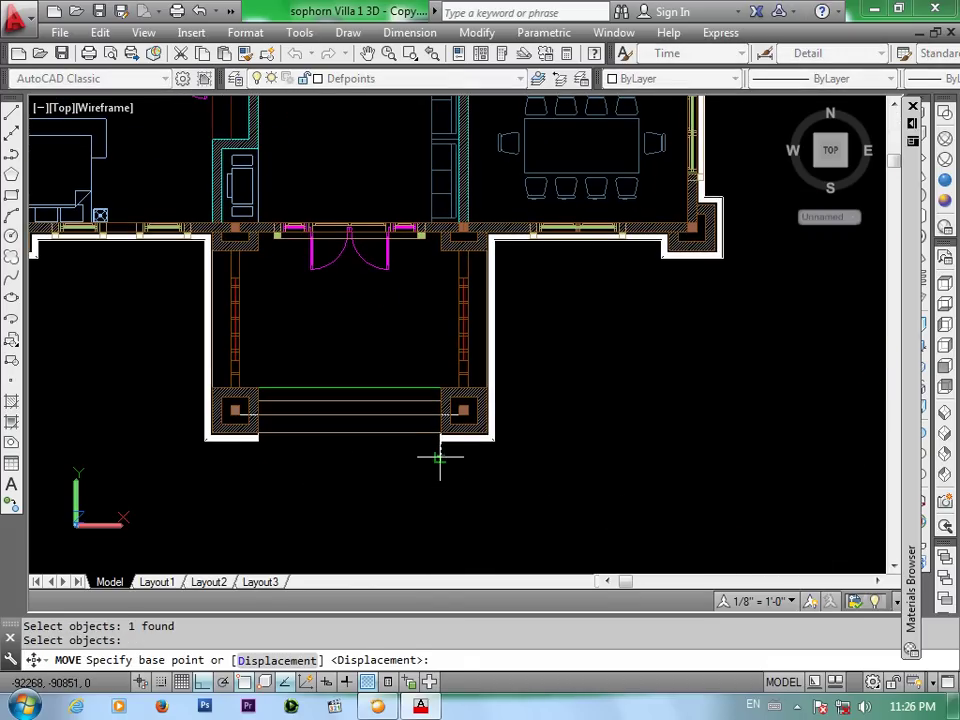
click(440, 458)
scroll(440, 458, down, 4)
scroll(300, 460, down, 2)
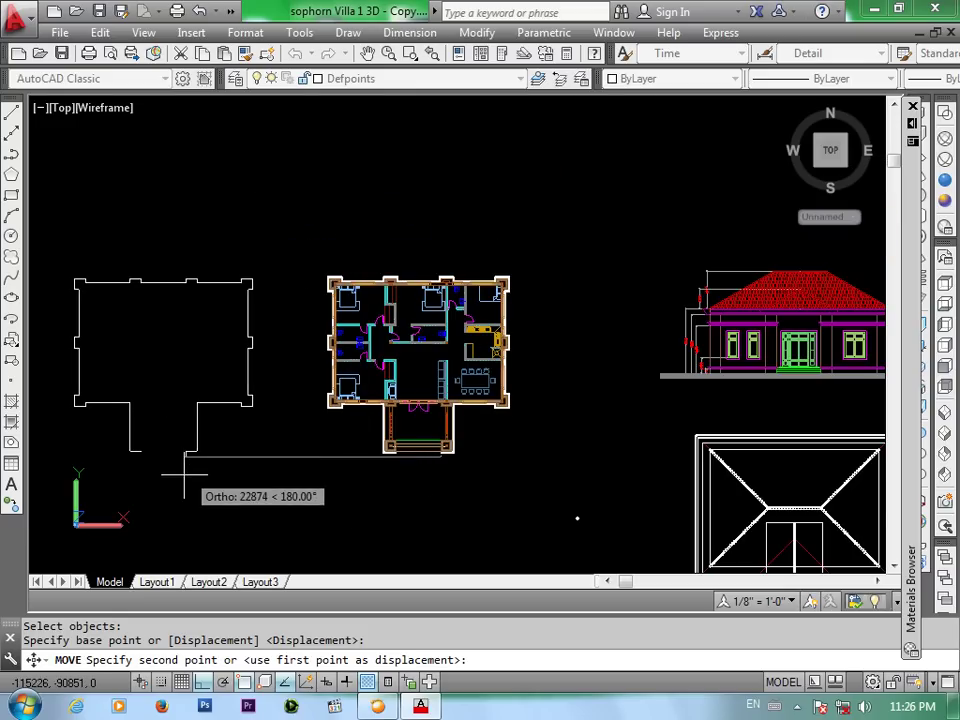
middle_drag(242, 482, 442, 482)
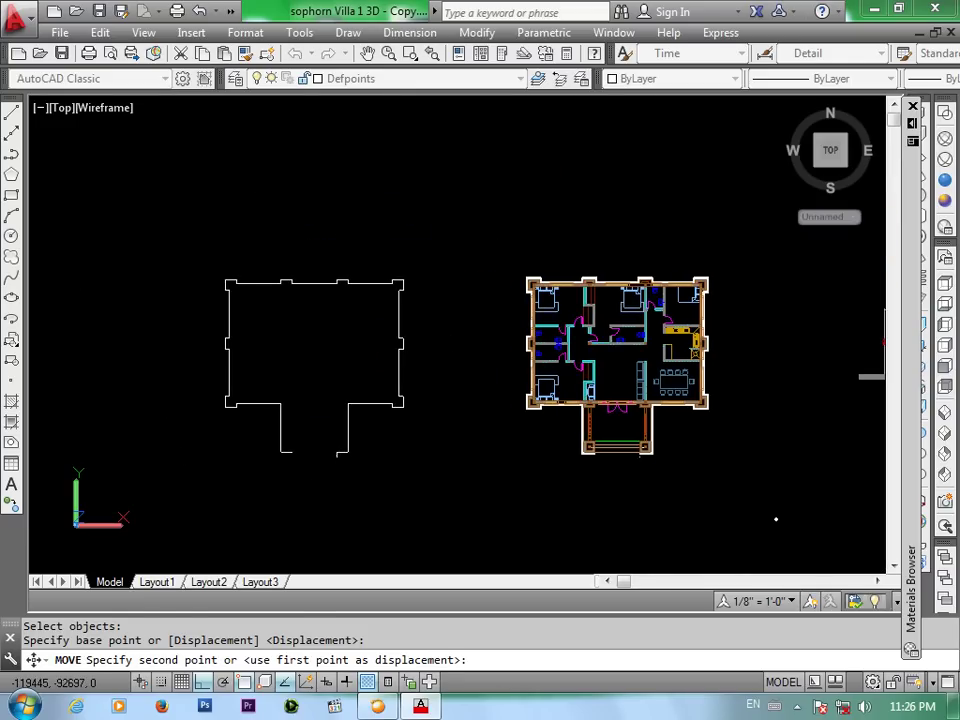
click(340, 453)
key(Return)
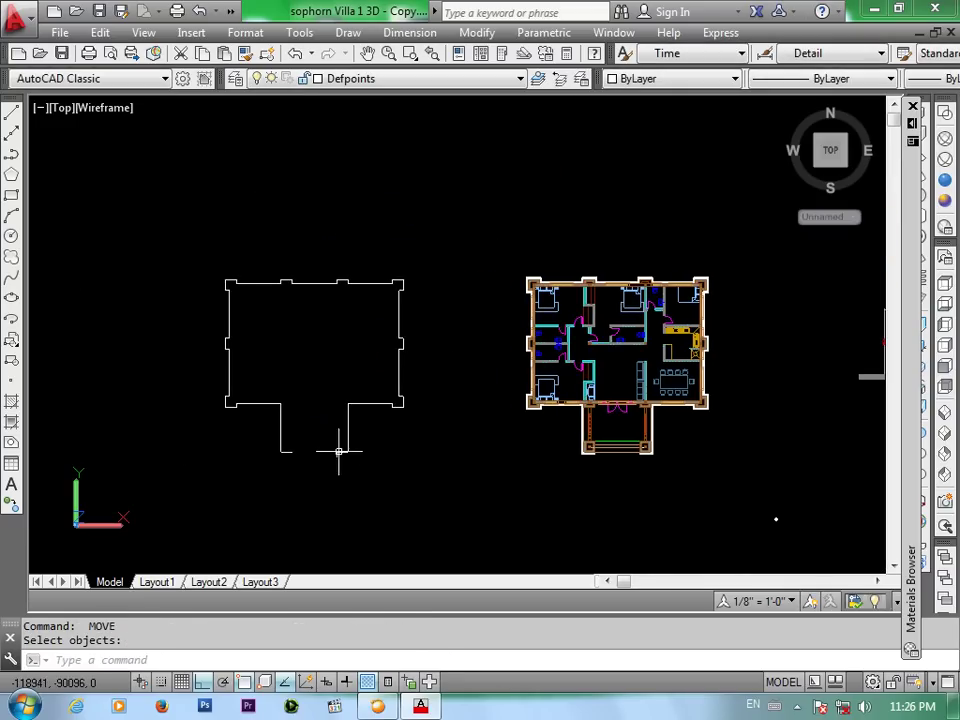
scroll(340, 453, up, 3)
middle_drag(351, 440, 446, 423)
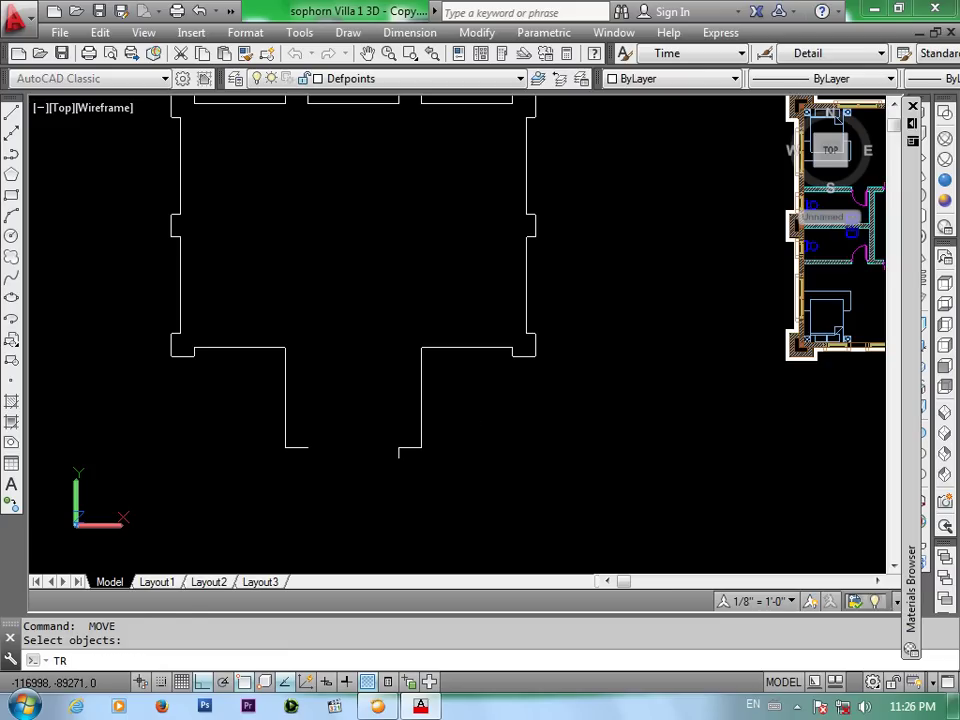
Trim the porch tick, porch leg and bottom porch segment off the moved outline
key(Return)
key(Return)
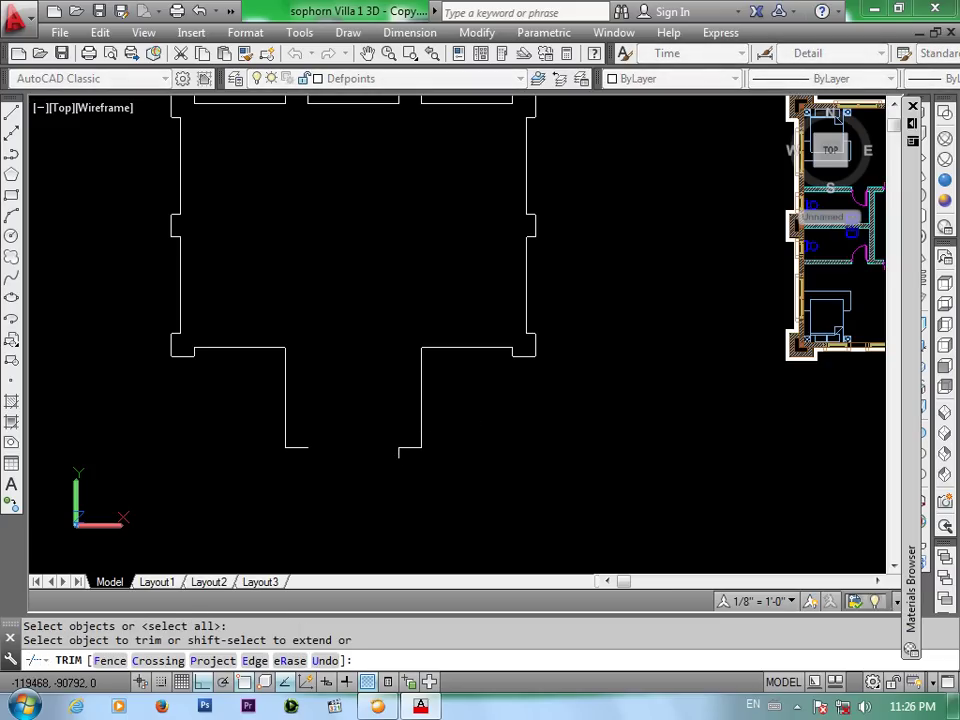
click(399, 452)
click(443, 398)
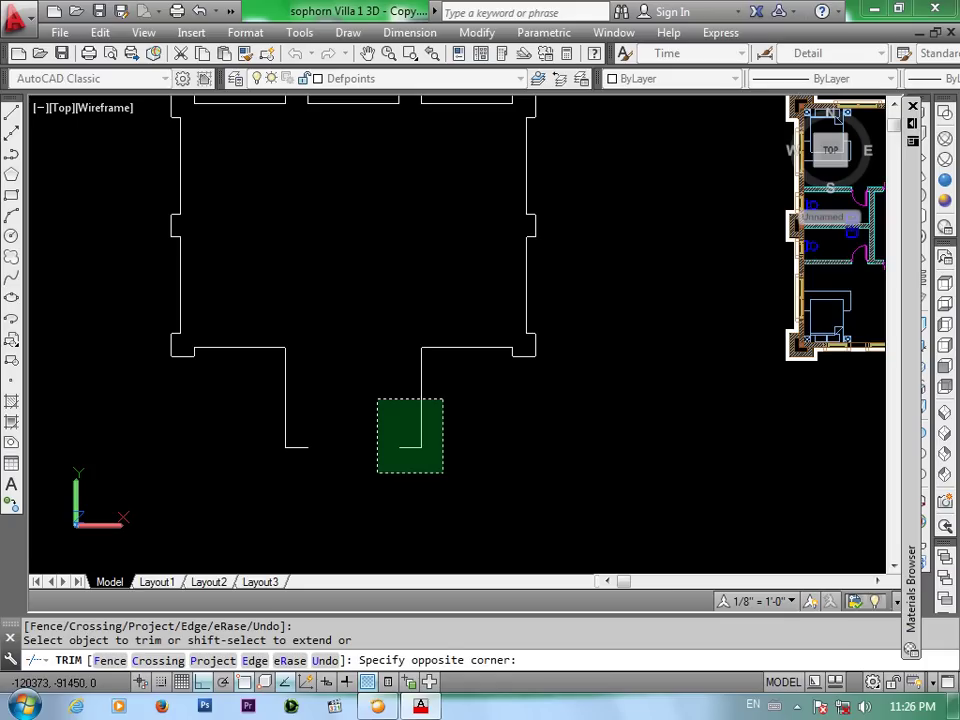
click(378, 472)
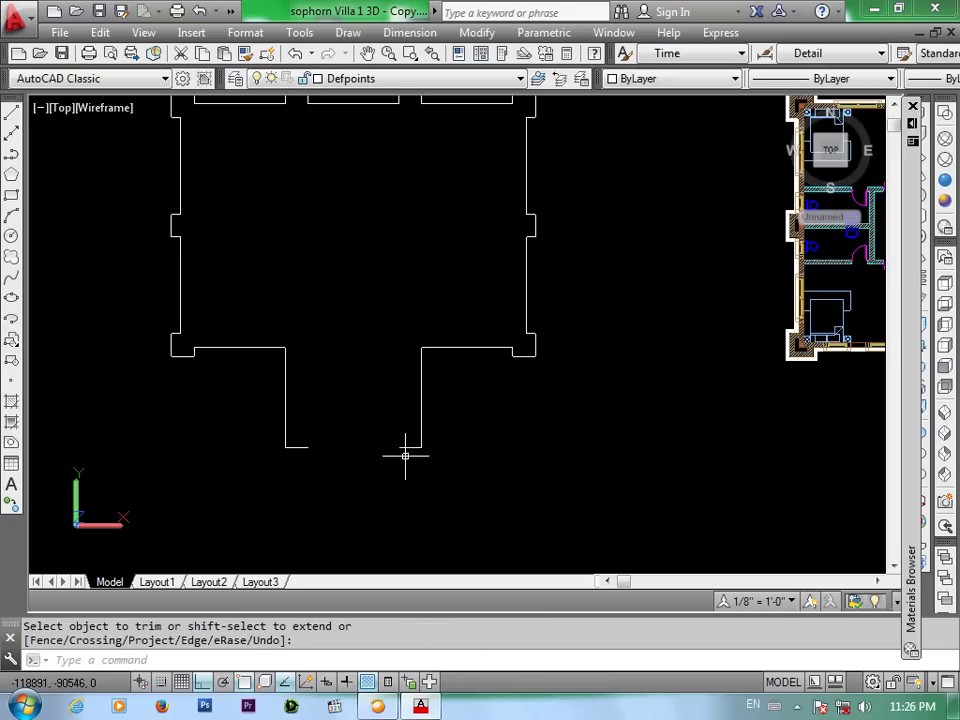
key(Return)
key(Return)
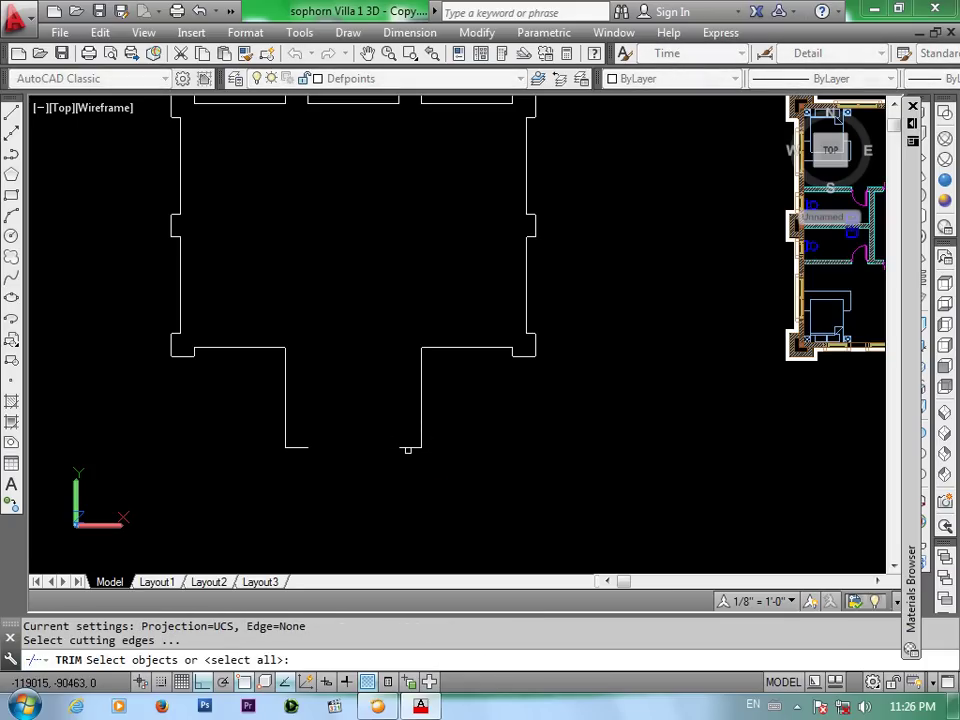
key(Return)
click(411, 446)
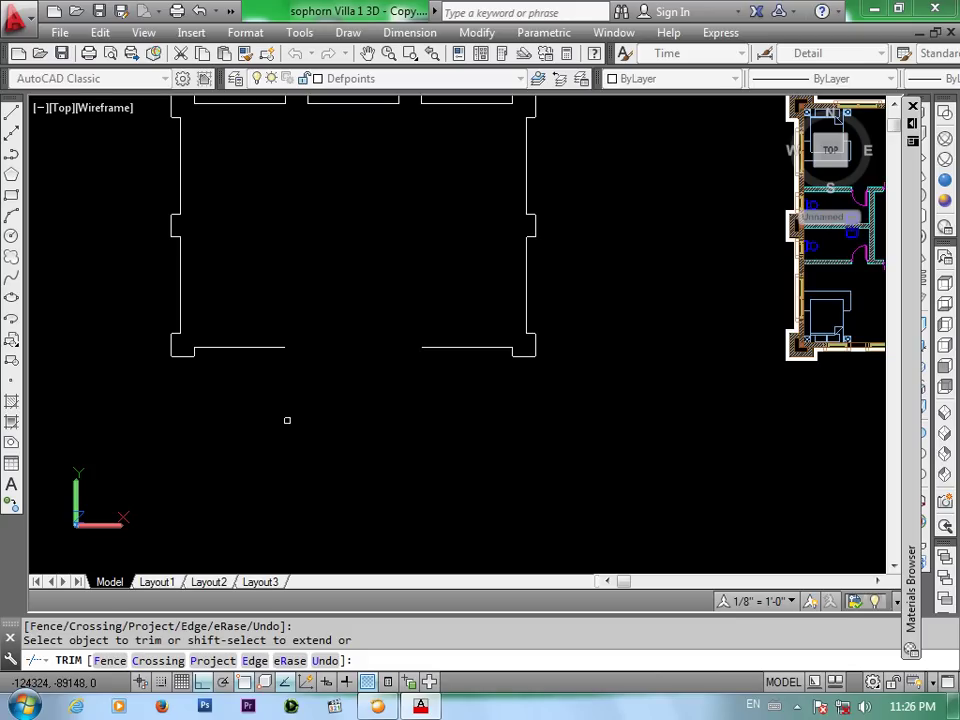
scroll(356, 409, down, 2)
scroll(362, 413, down, 2)
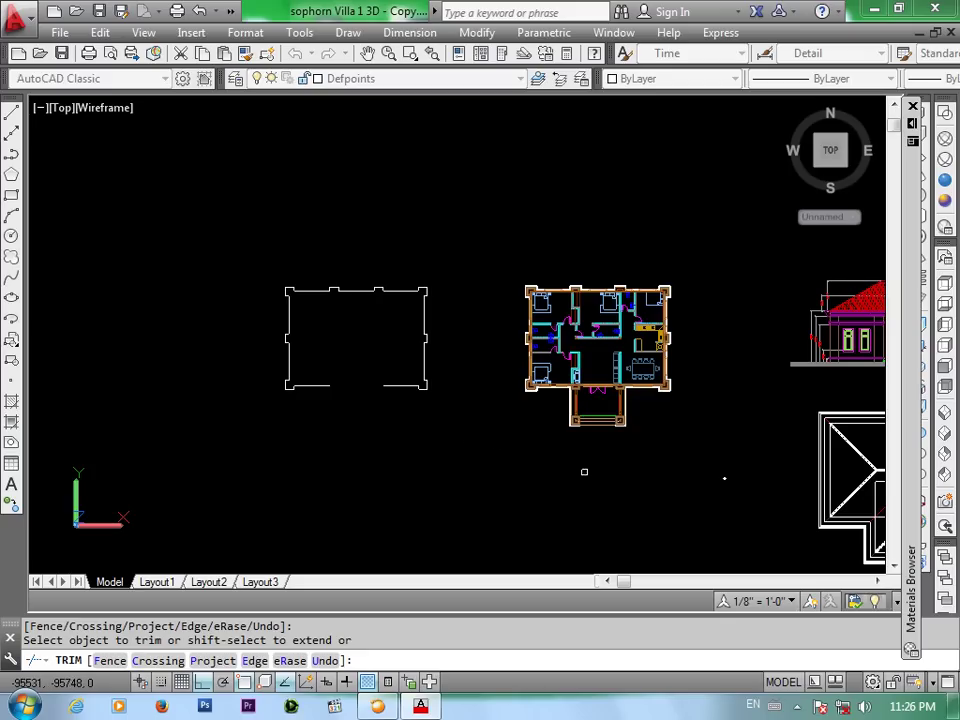
middle_drag(489, 454, 352, 423)
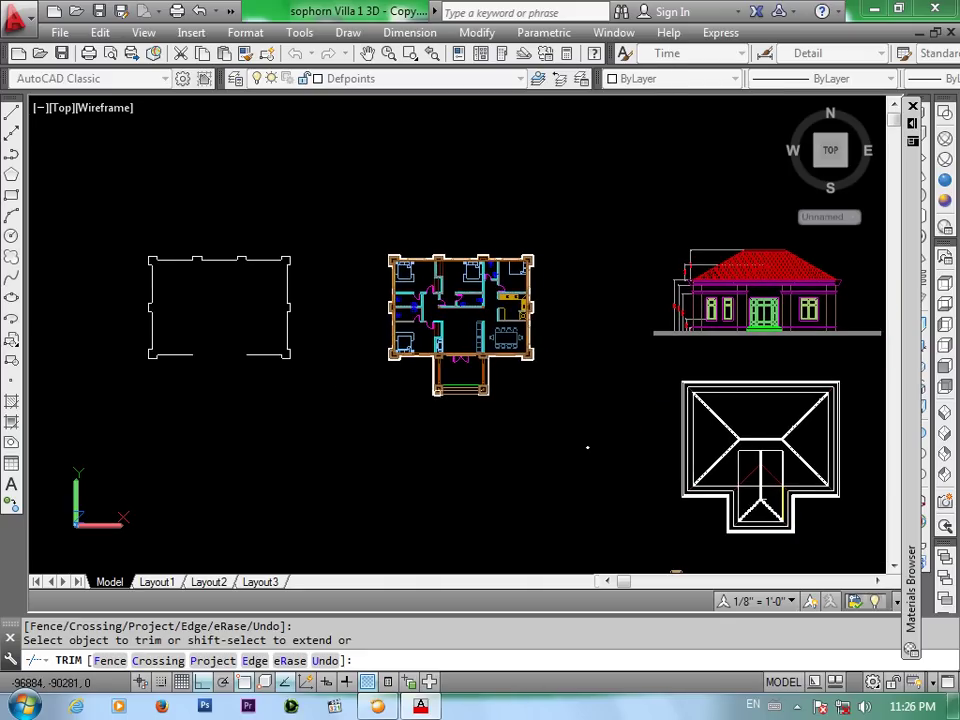
scroll(438, 397, up, 5)
scroll(438, 397, up, 2)
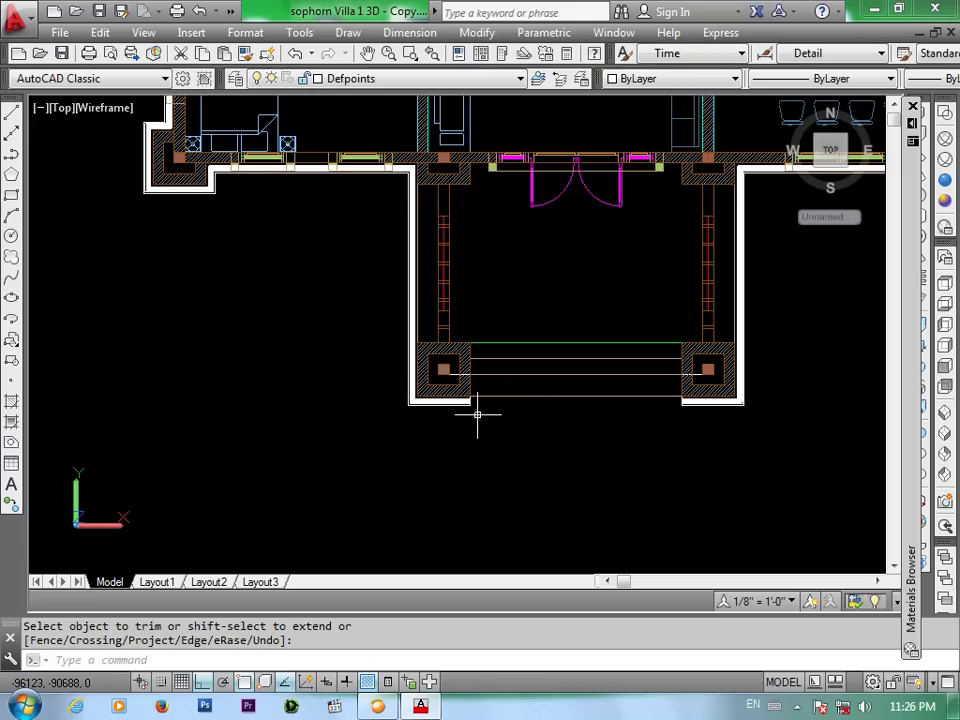
Place a point at the porch column corner
key(Escape)
text(po)
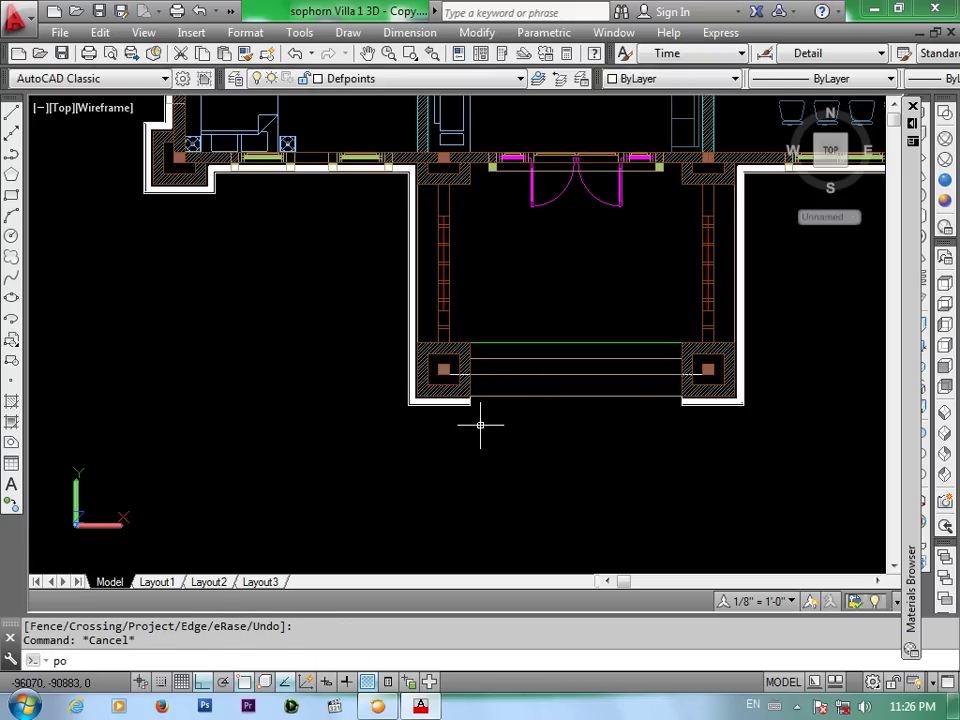
key(Return)
scroll(418, 400, up, 4)
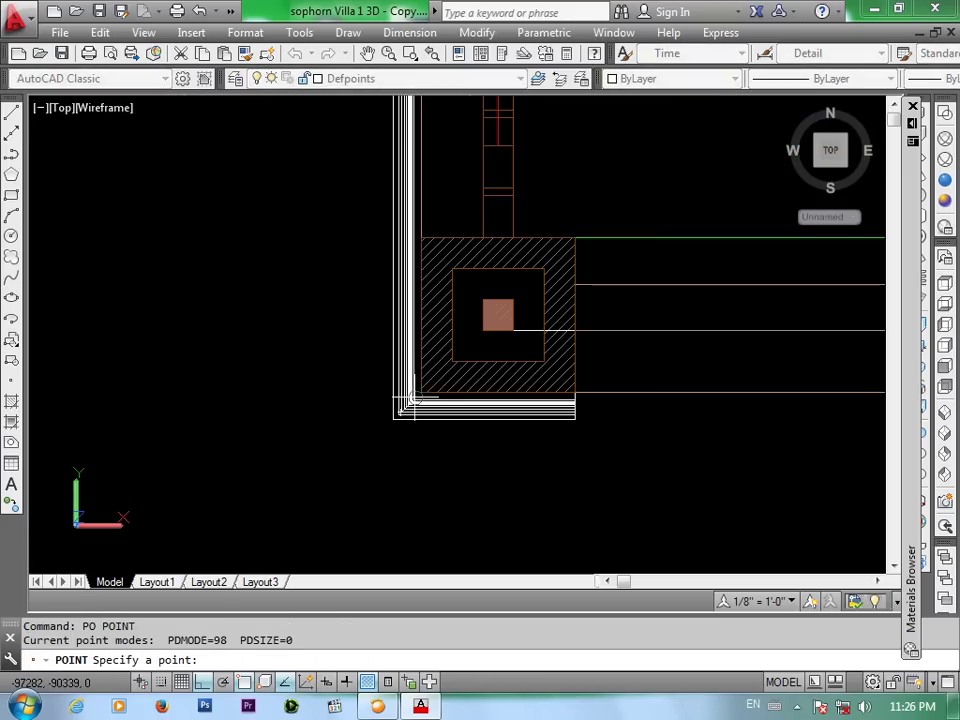
click(419, 388)
text(P)
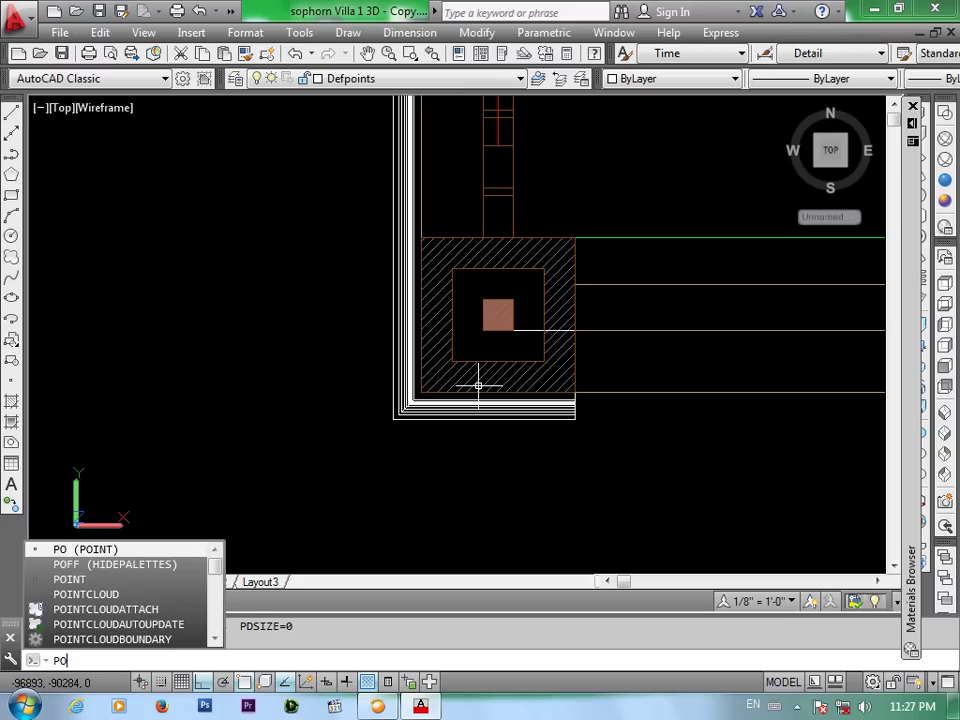
Trace the hatched column square with a closed four-corner polyline path
text(l)
key(Return)
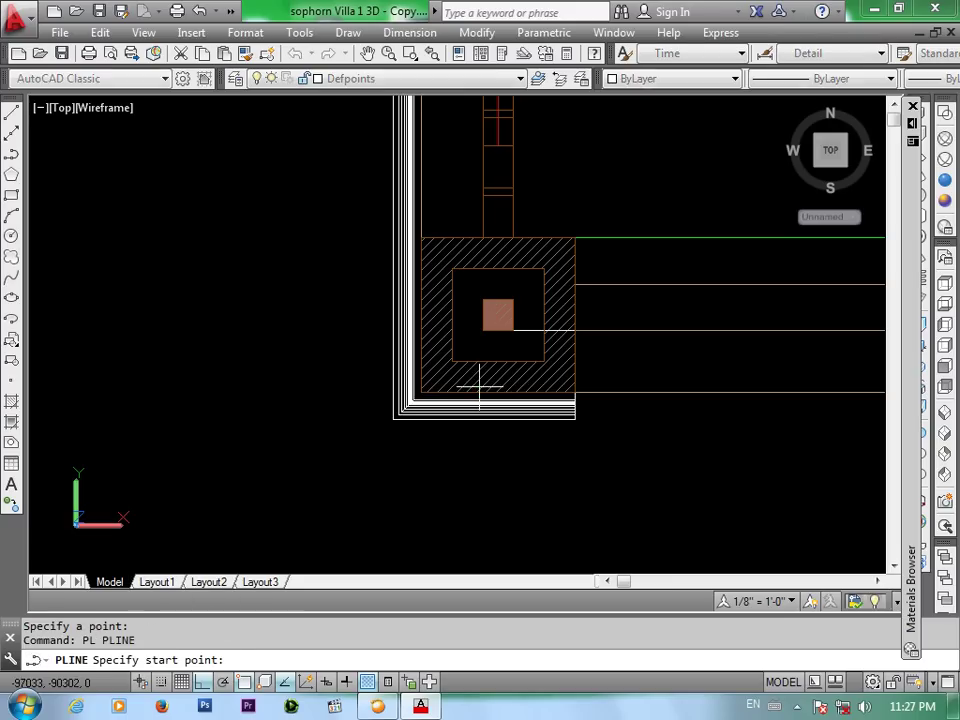
click(420, 238)
click(575, 238)
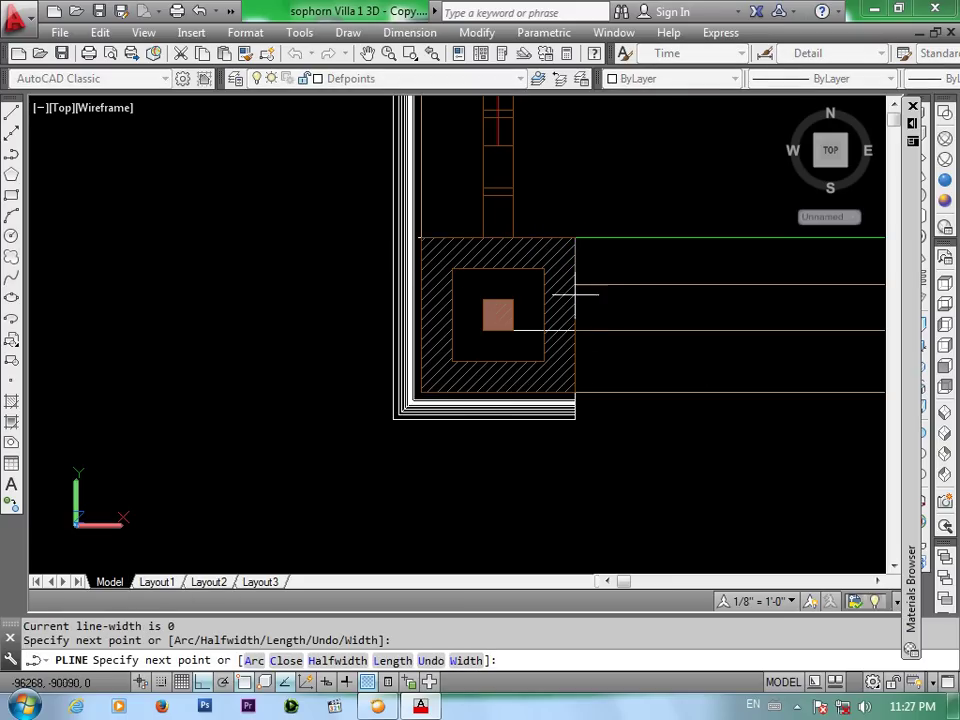
click(575, 391)
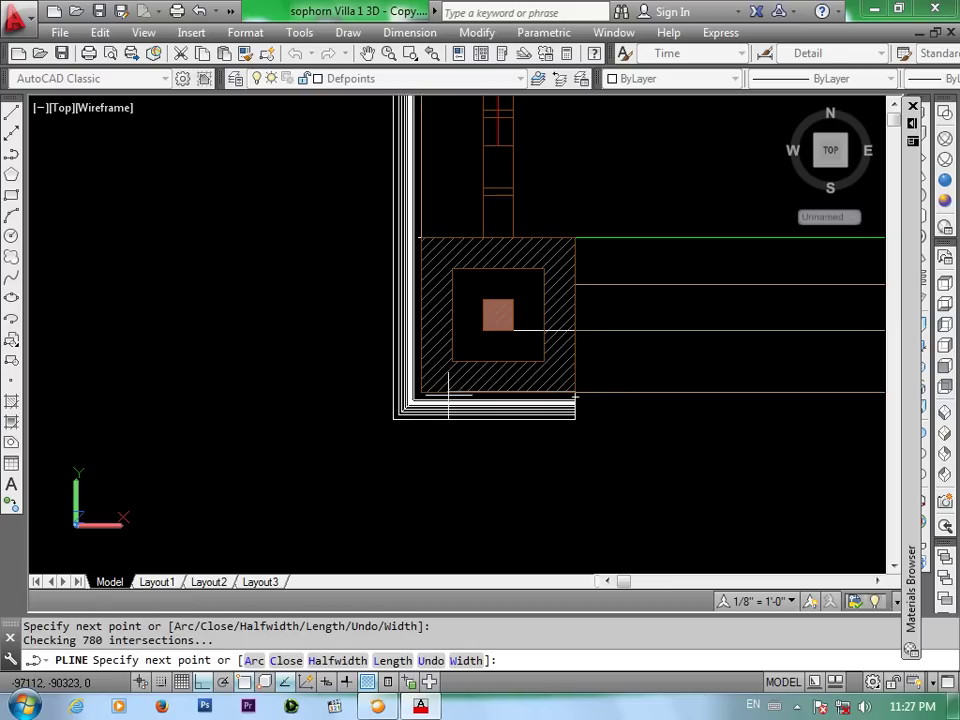
click(420, 391)
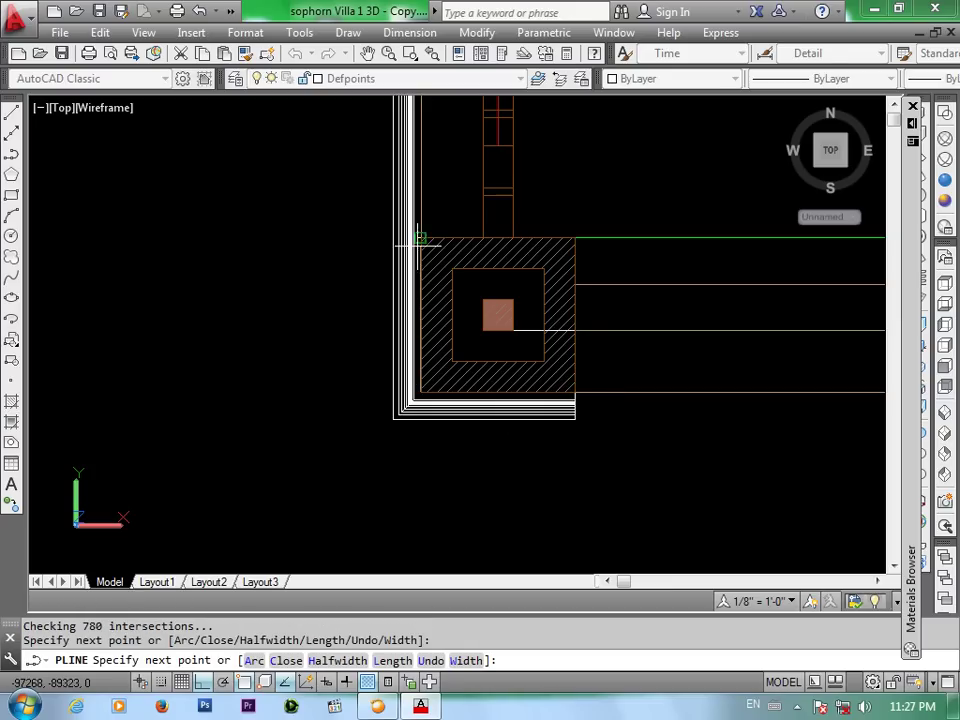
click(420, 238)
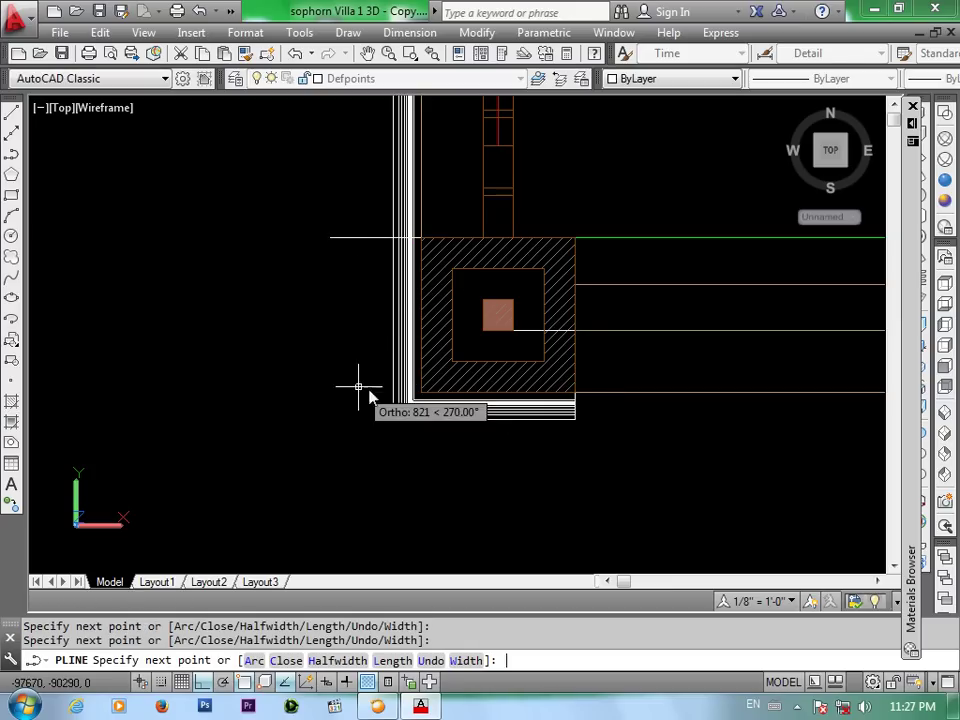
key(Return)
text(m)
key(Return)
text(m)
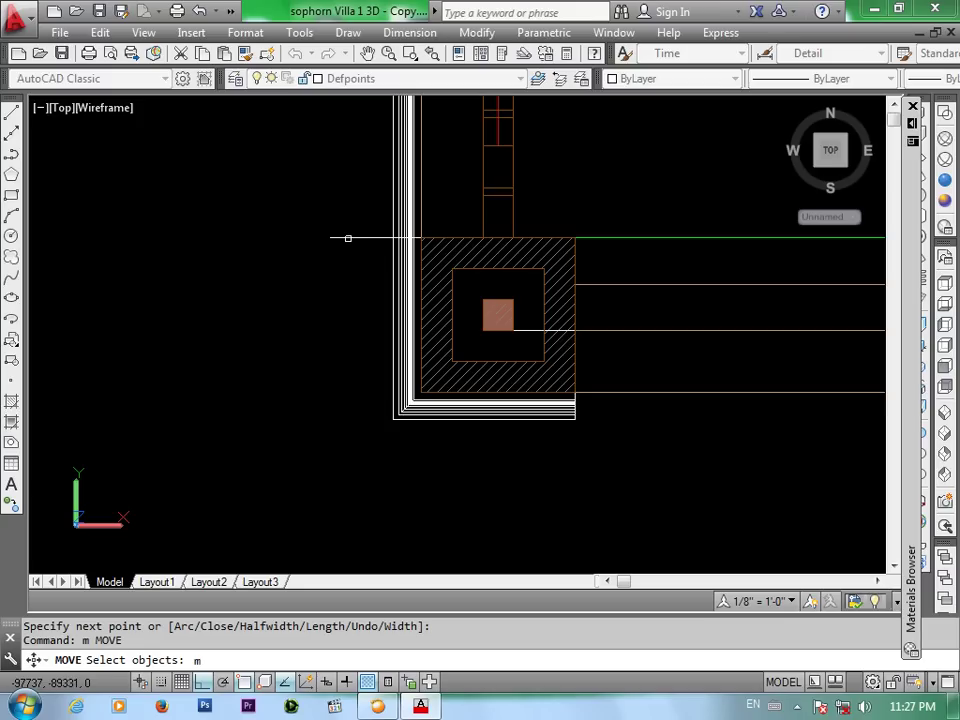
Move the traced column square path into empty space left of the building
key(Return)
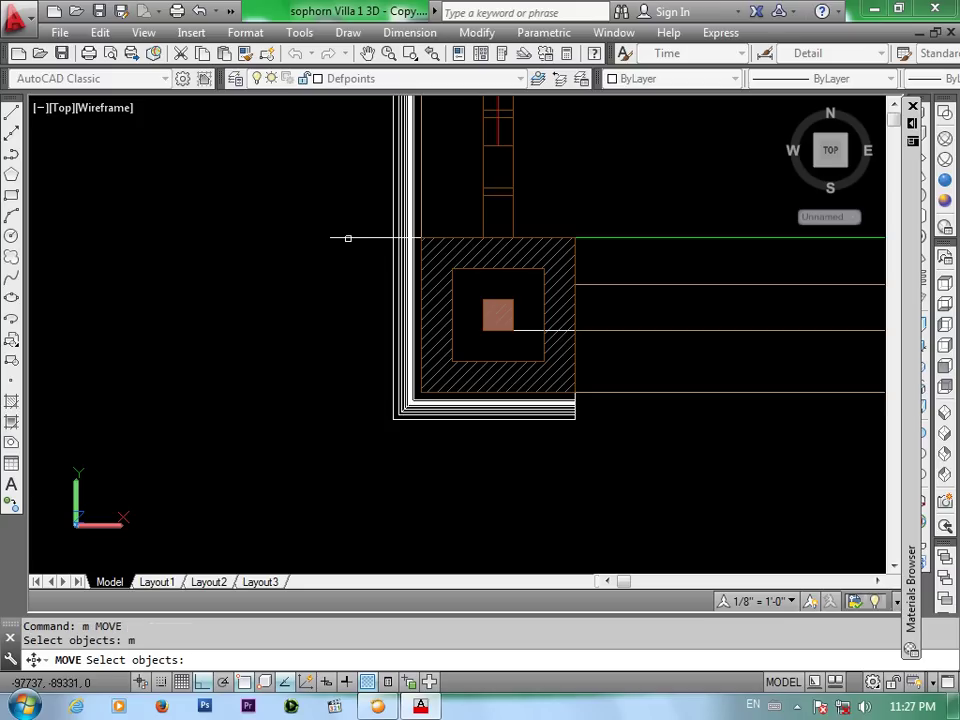
key(Return)
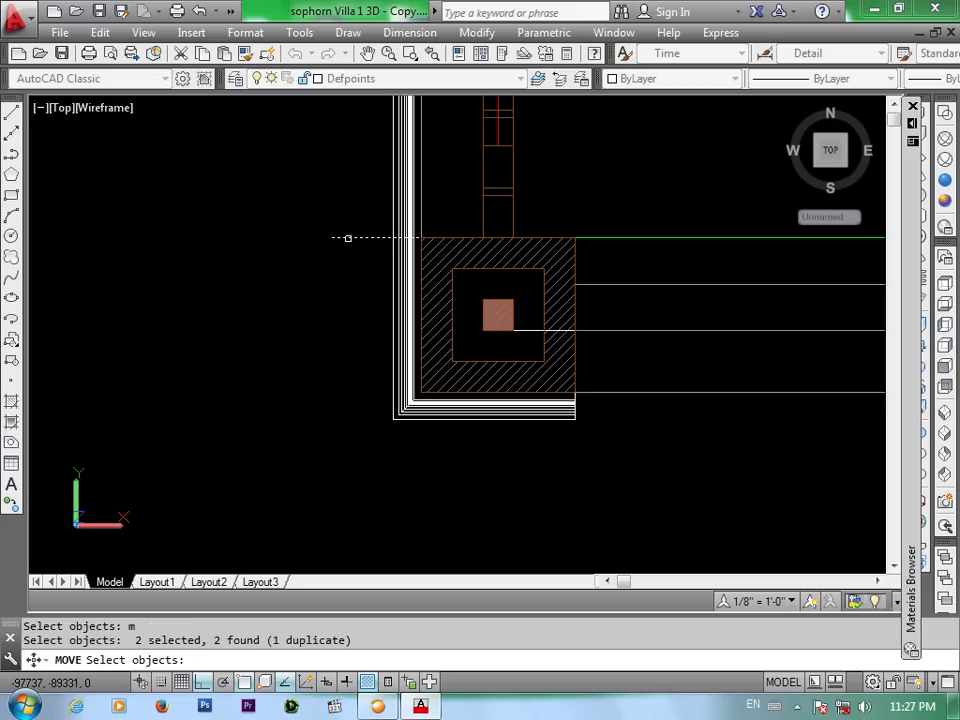
key(Return)
click(330, 237)
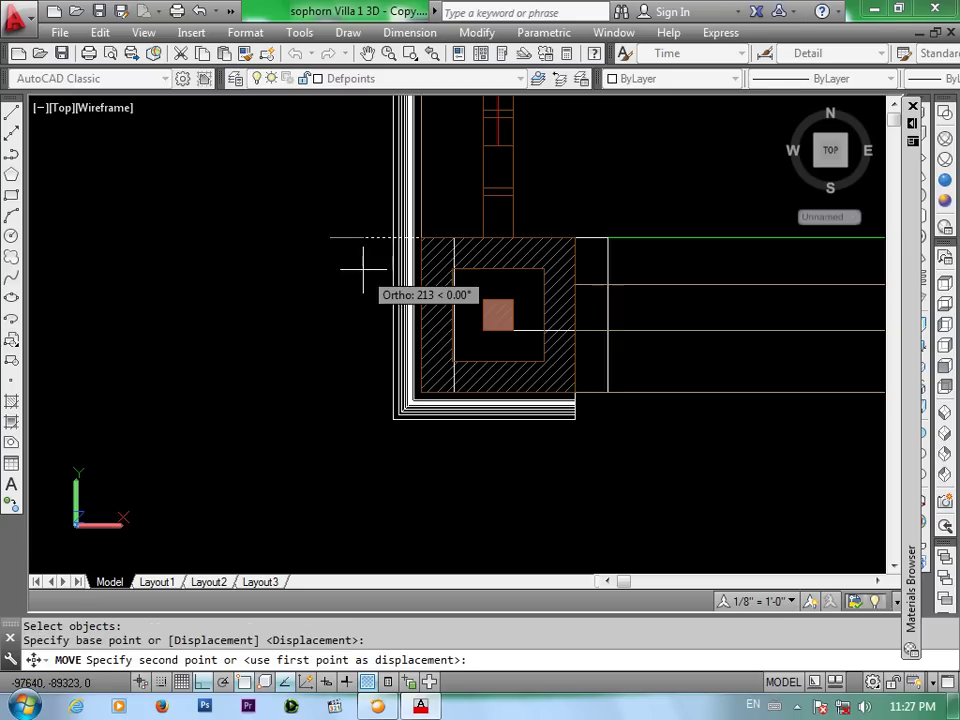
scroll(363, 270, down, 3)
scroll(363, 272, down, 5)
middle_drag(136, 303, 302, 305)
click(235, 302)
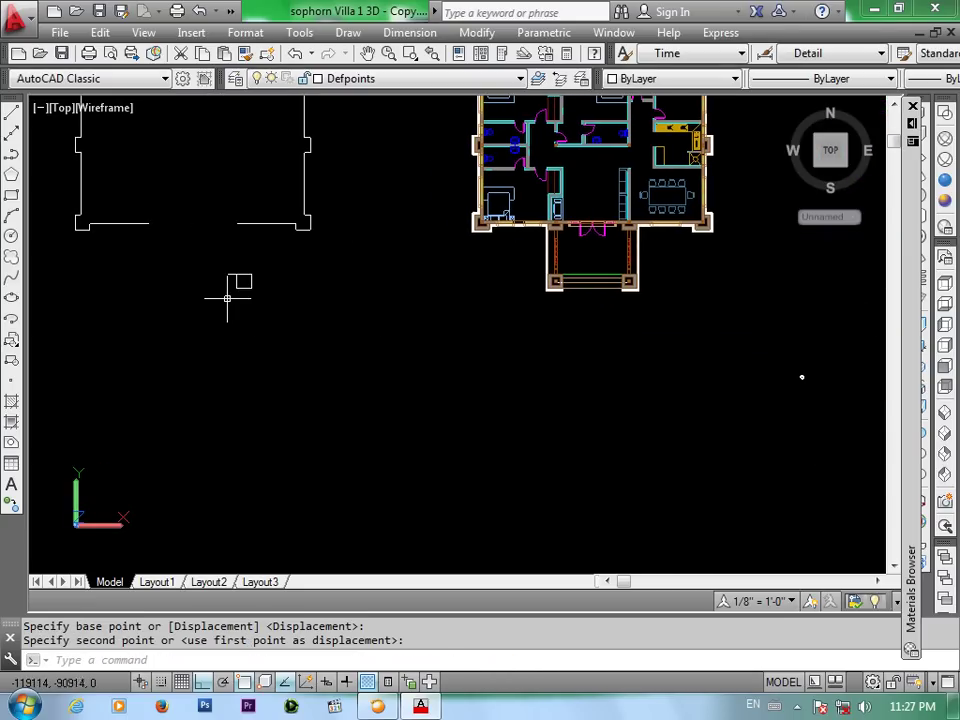
scroll(225, 279, up, 2)
scroll(225, 279, up, 1)
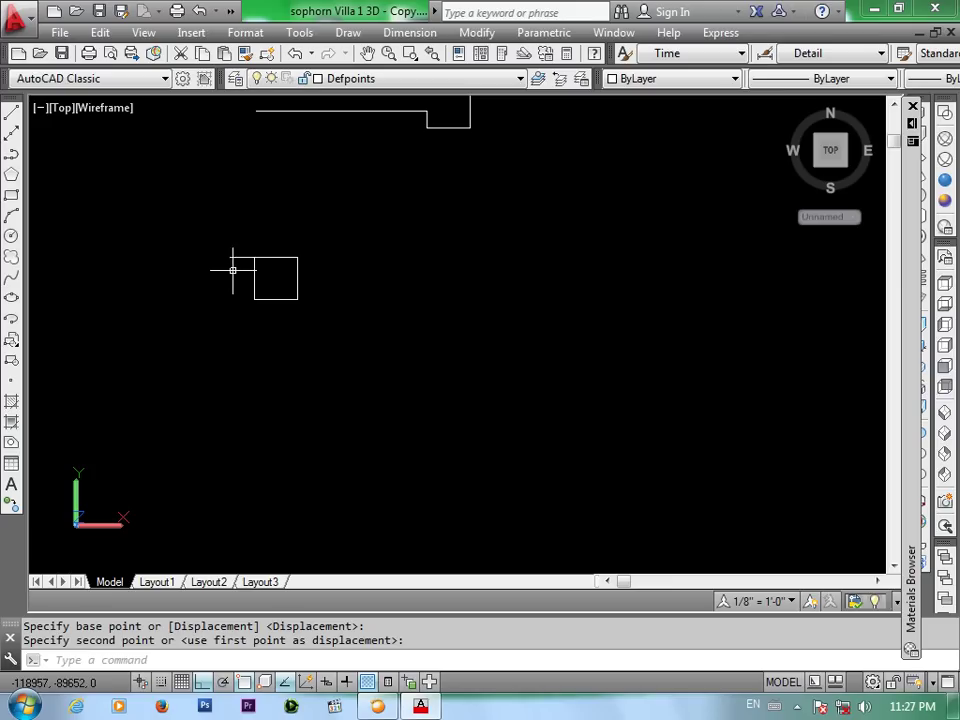
Start a trim using every object as a cutting edge
text(t)
key(Return)
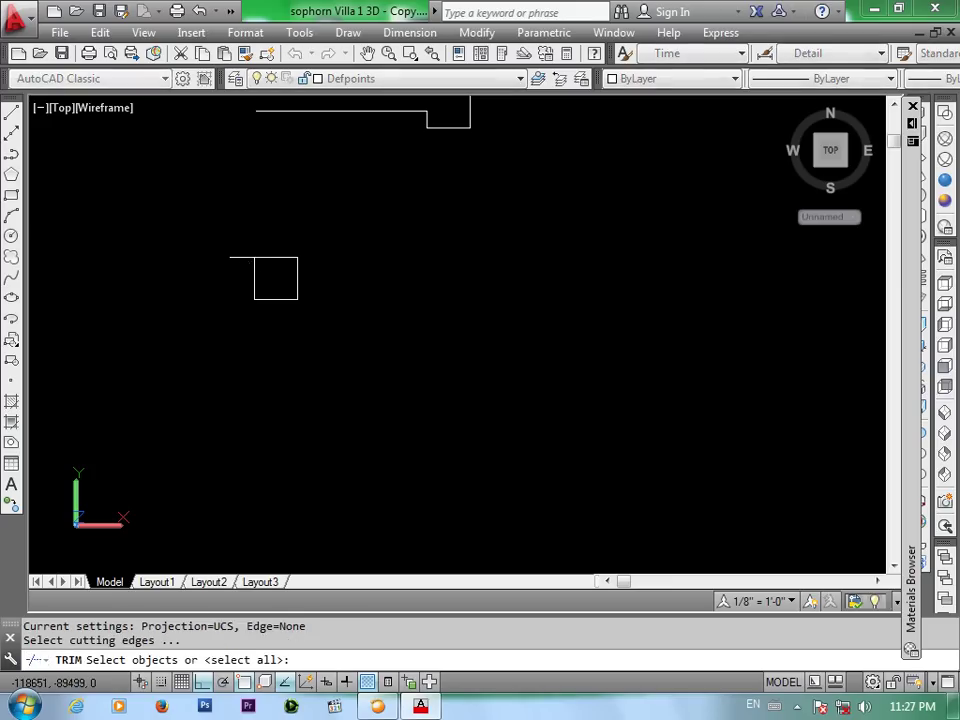
key(Return)
key(Return)
scroll(260, 320, down, 3)
scroll(260, 320, down, 2)
scroll(265, 312, down, 4)
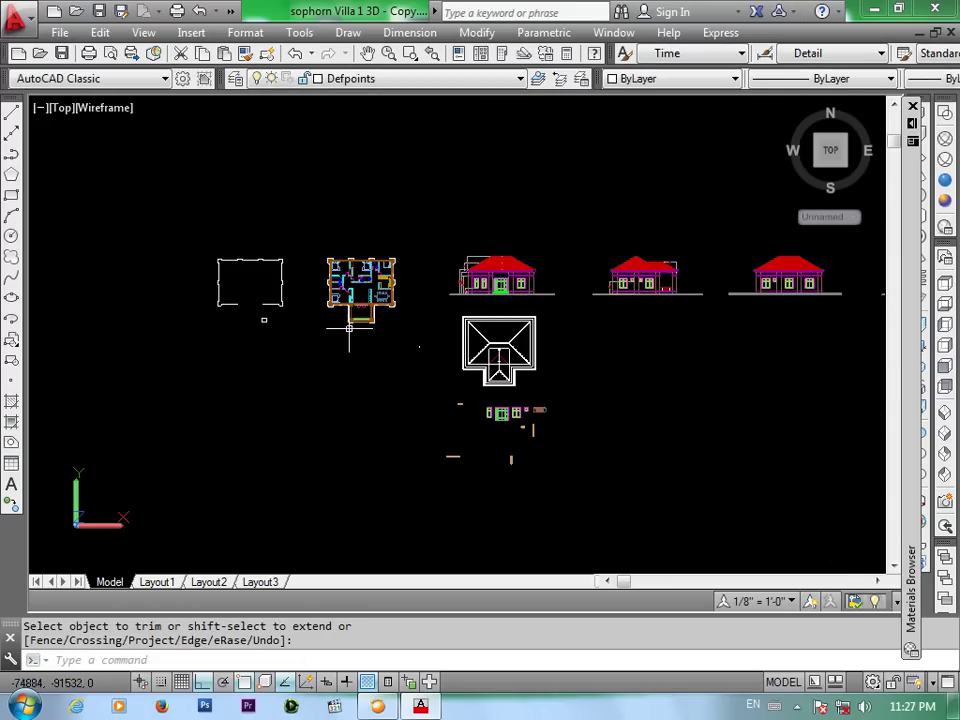
Zoom out and pan onto the cornice moulding at the front elevation's eave
scroll(536, 276, up, 3)
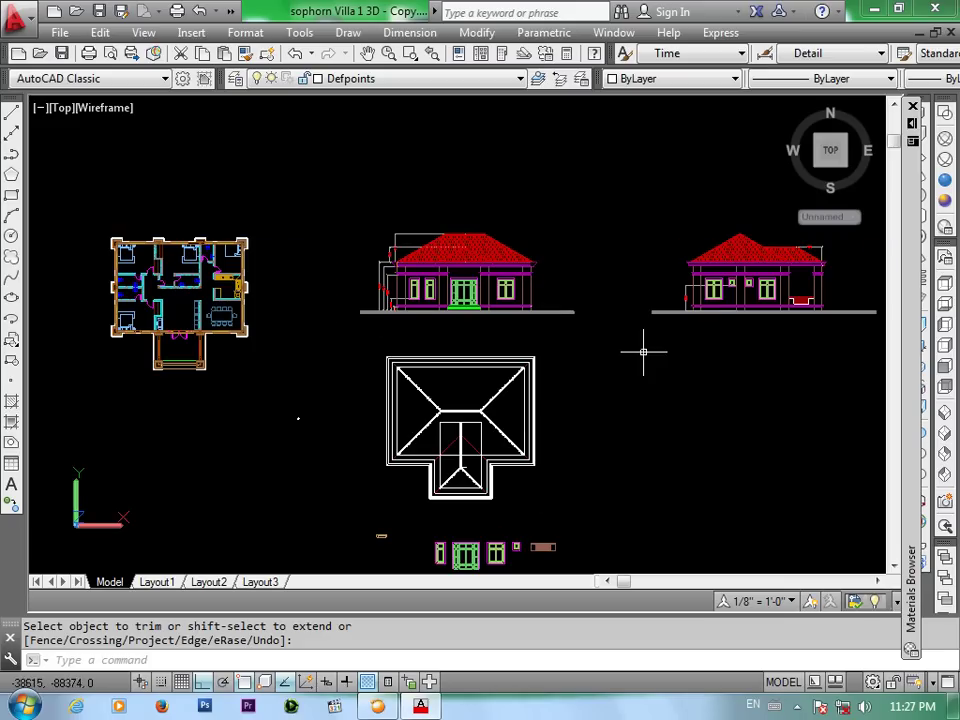
scroll(521, 280, up, 3)
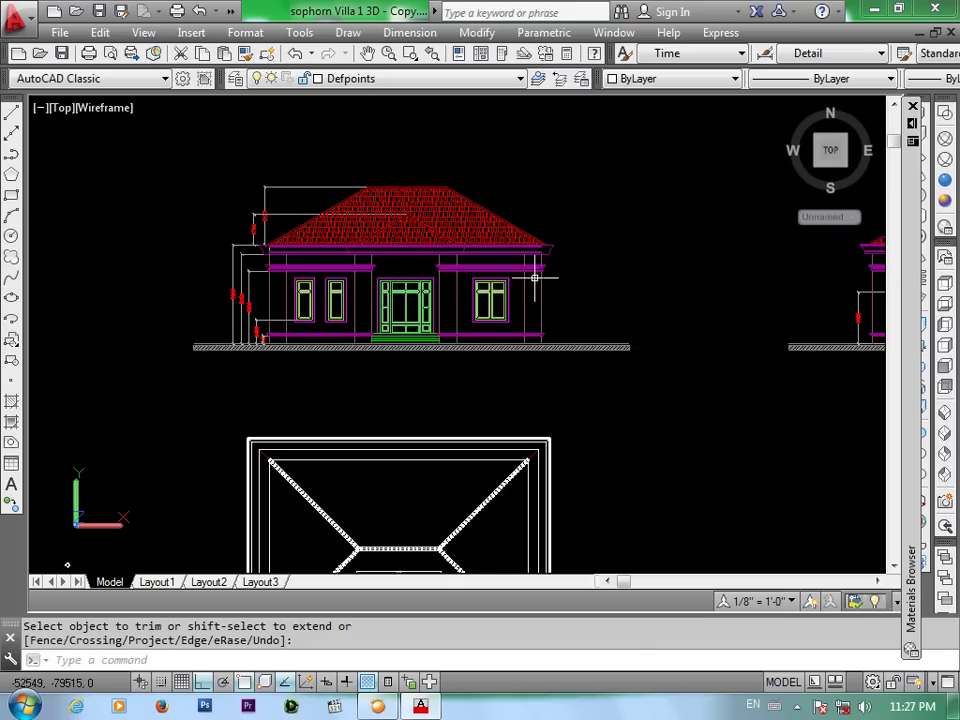
scroll(560, 276, up, 2)
scroll(542, 268, up, 5)
scroll(543, 269, up, 3)
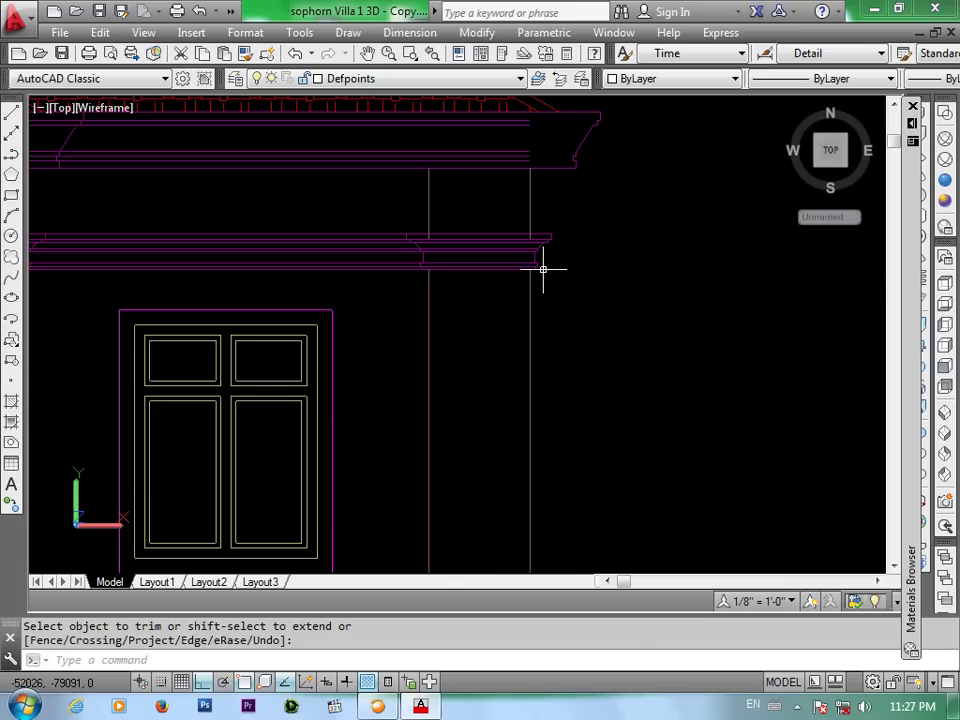
scroll(536, 262, up, 3)
middle_drag(531, 259, 570, 347)
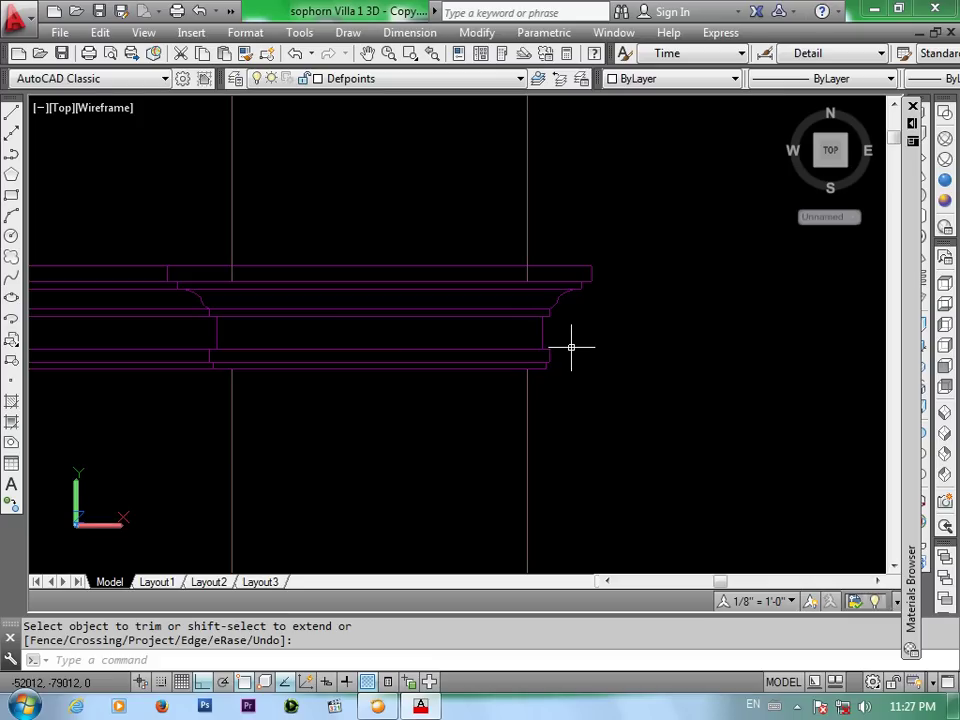
text(pl)
key(Return)
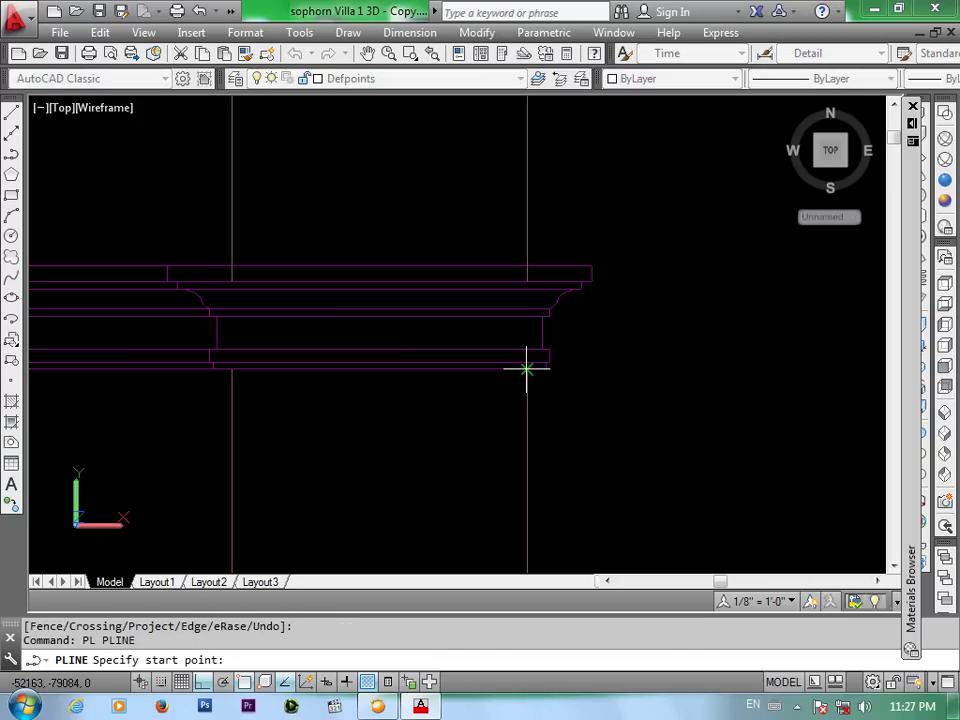
Draw a vertical cut line at the moulding and trim the lines to its right
click(526, 369)
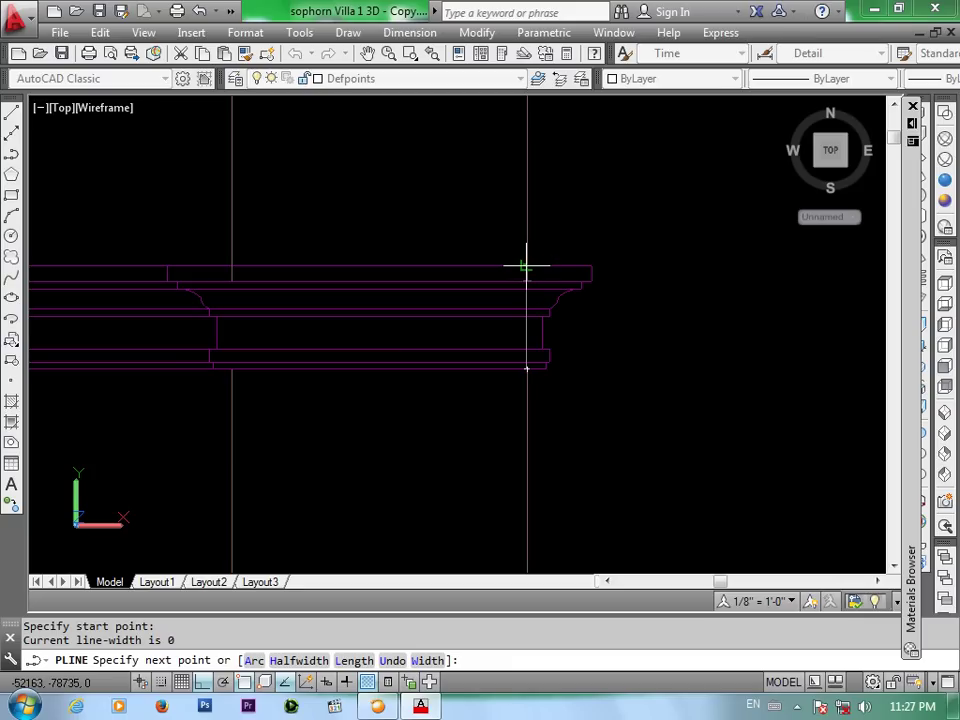
click(526, 266)
key(Return)
scroll(578, 321, up, 3)
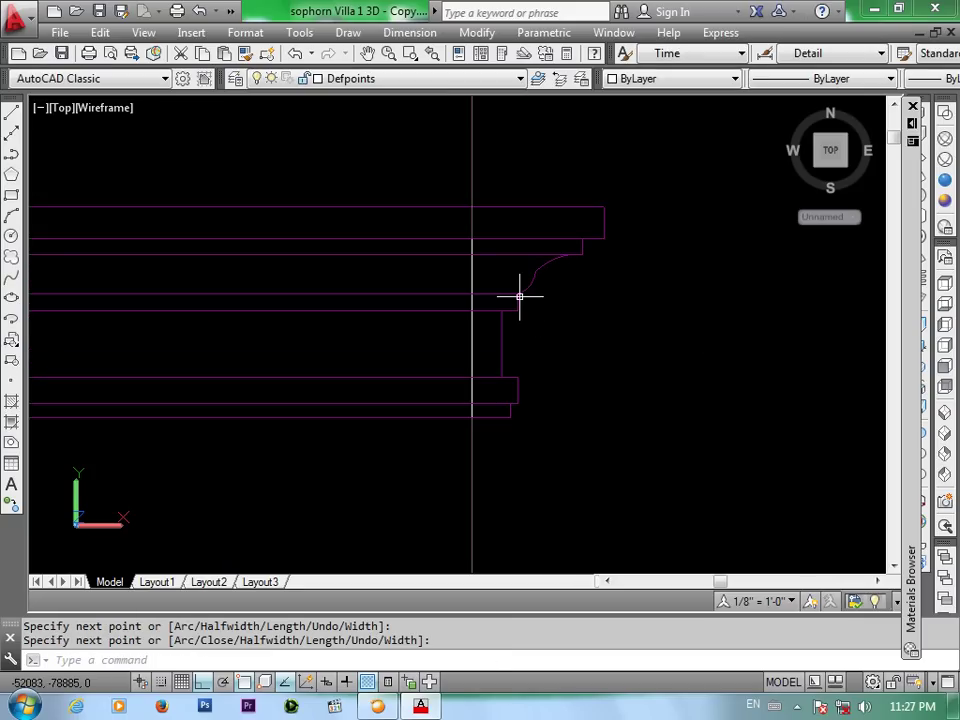
text(TR)
key(Return)
key(Return)
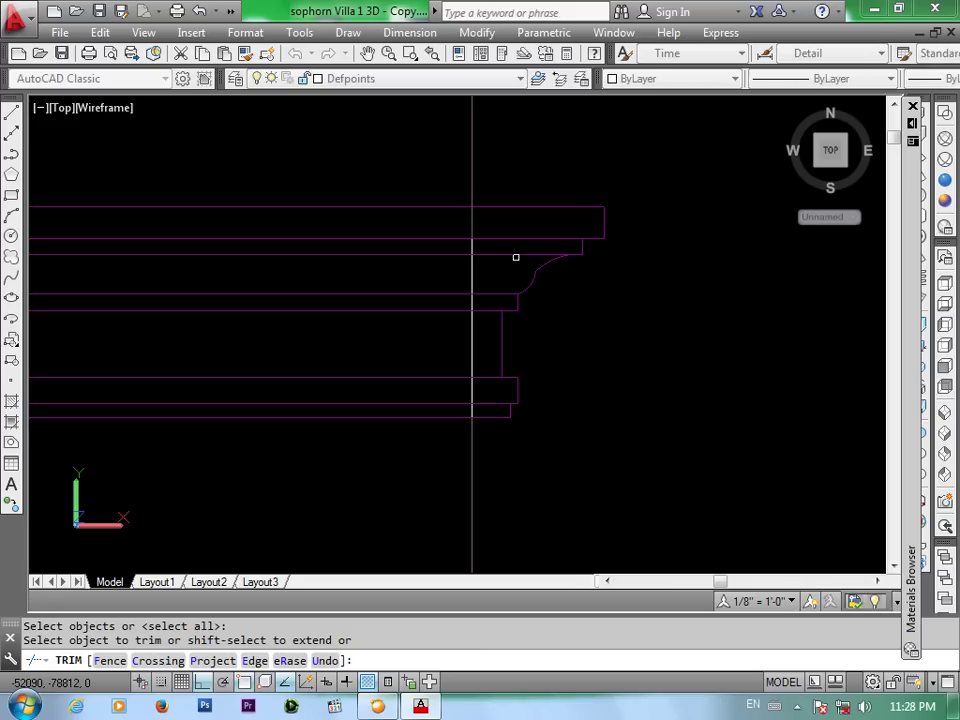
click(509, 228)
click(509, 258)
click(497, 283)
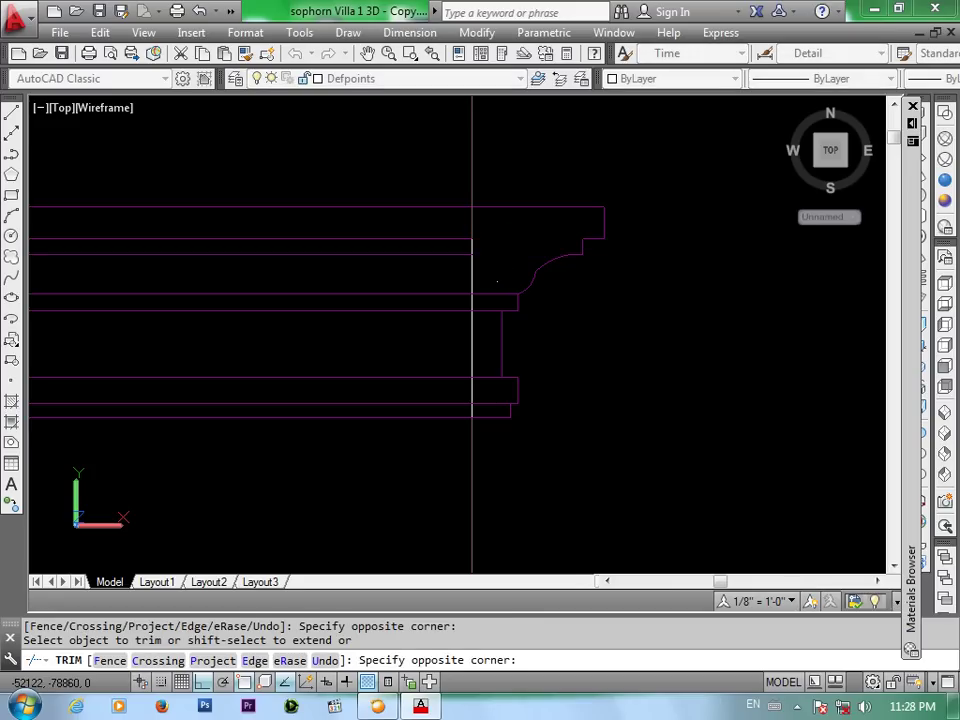
click(489, 317)
click(486, 373)
click(484, 413)
key(Return)
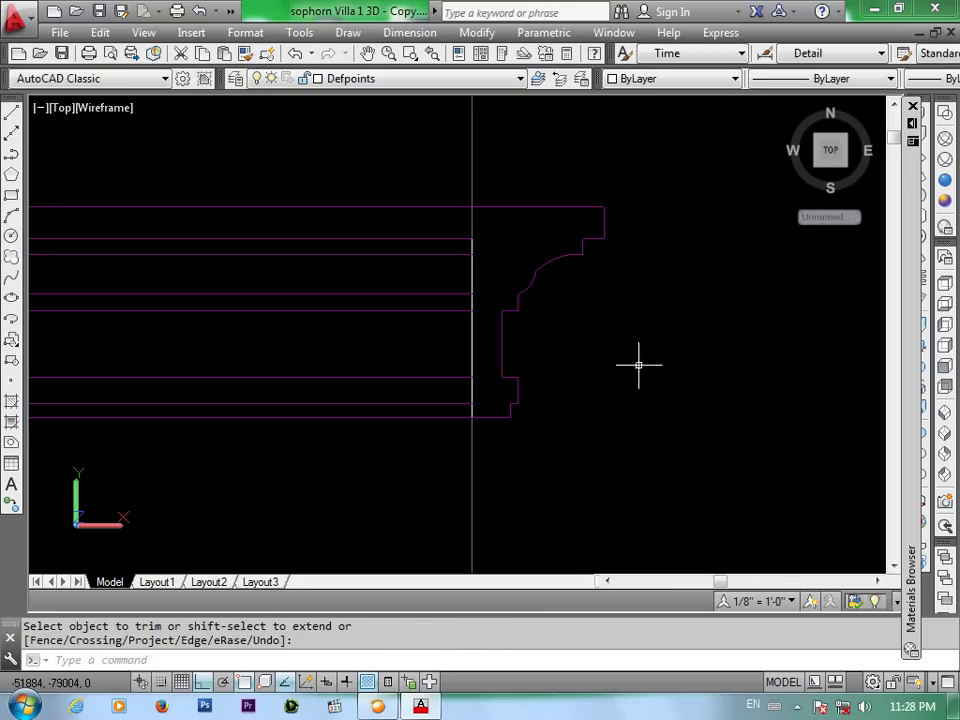
Create a closed boundary polyline by picking inside the trimmed moulding profile
middle_drag(639, 364, 514, 352)
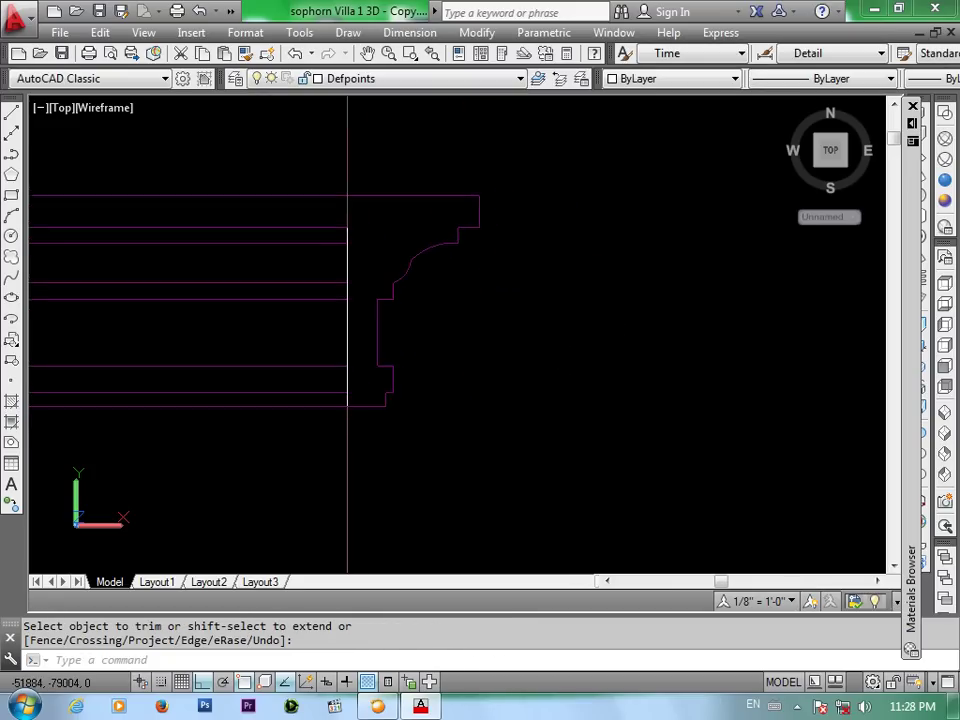
key(Return)
click(351, 136)
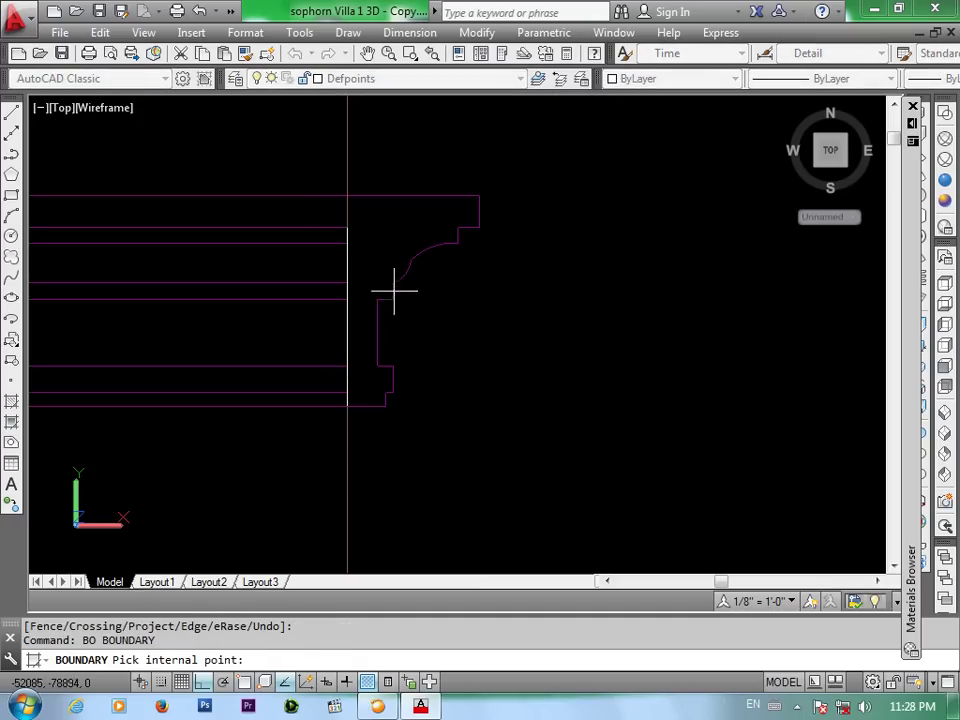
click(379, 270)
key(Return)
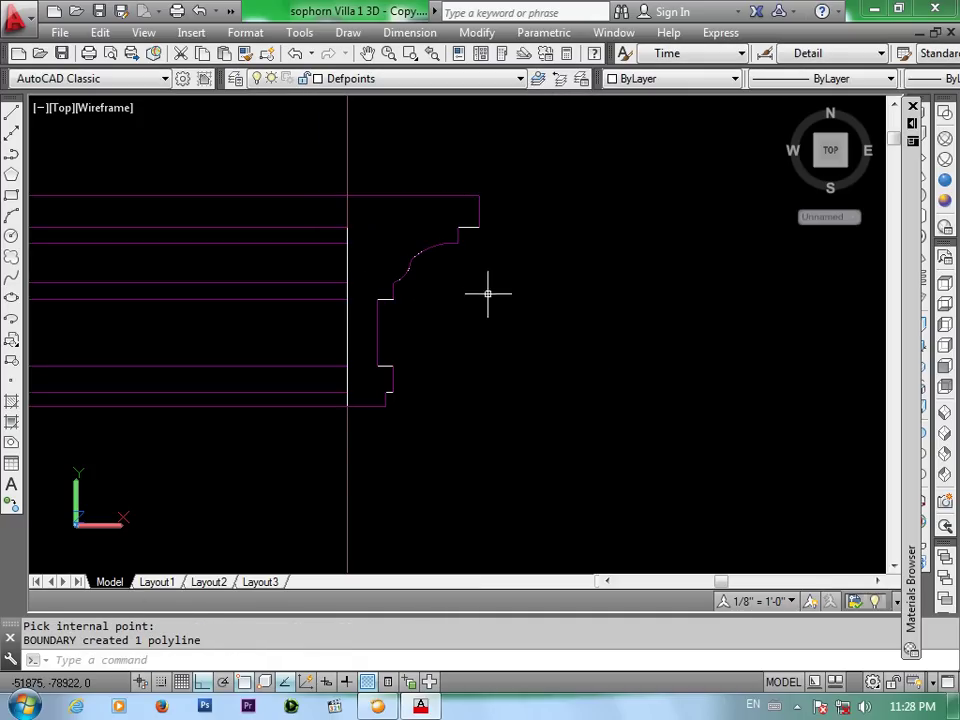
scroll(603, 332, down, 3)
scroll(559, 354, up, 4)
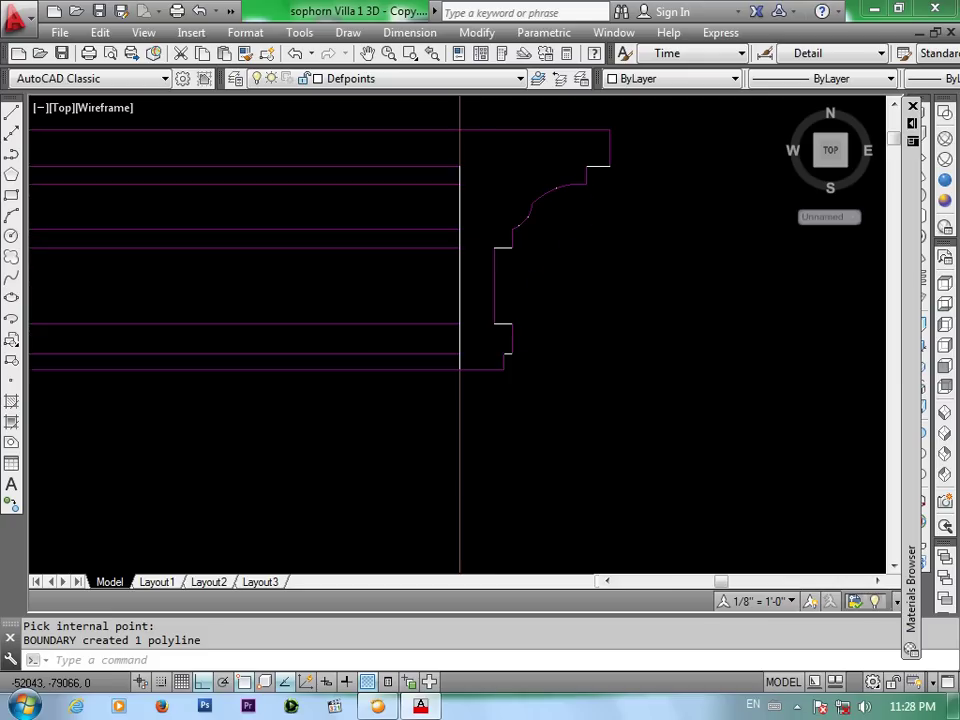
text(m)
key(Return)
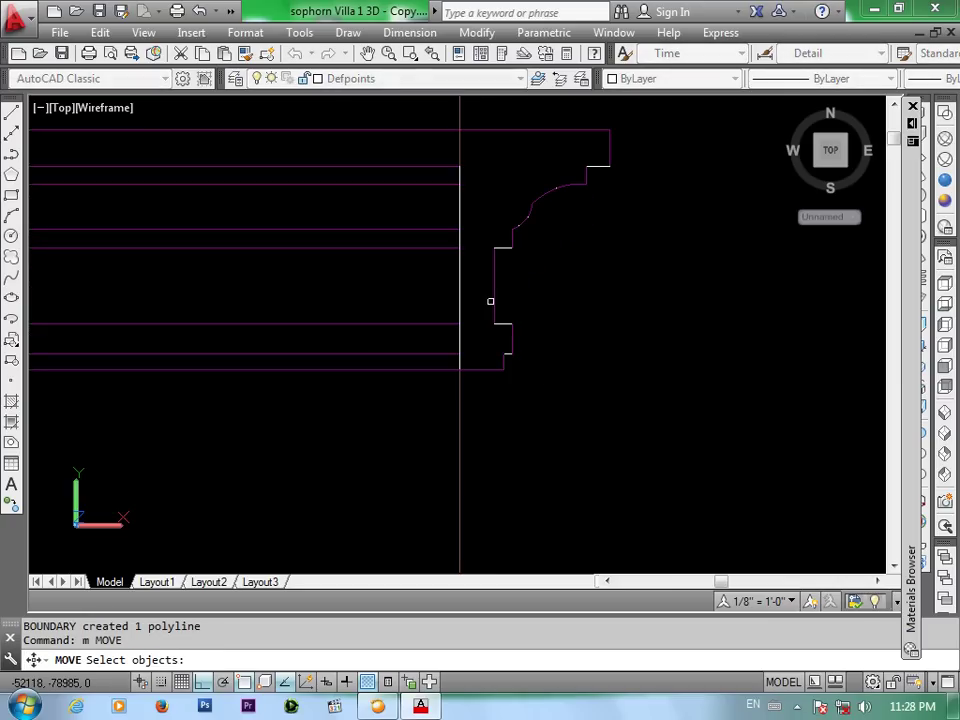
Select the cornice moulding profile and pick its bottom corner as the base point
click(491, 301)
click(495, 303)
click(506, 304)
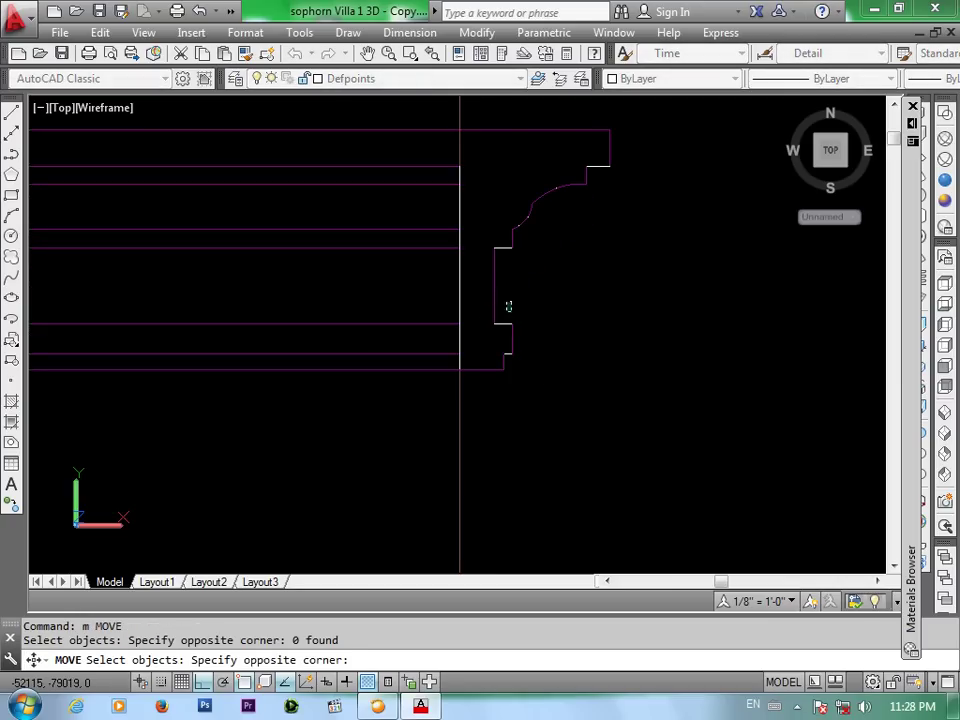
click(481, 333)
key(Return)
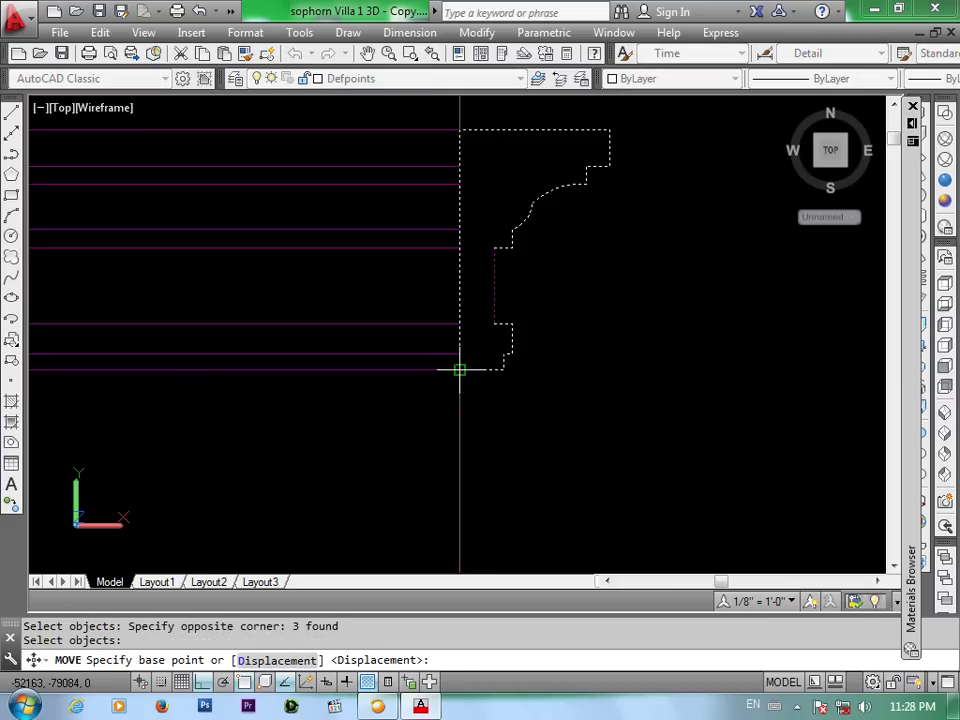
click(459, 370)
scroll(460, 369, down, 2)
scroll(460, 369, down, 3)
scroll(462, 368, down, 3)
scroll(465, 367, down, 2)
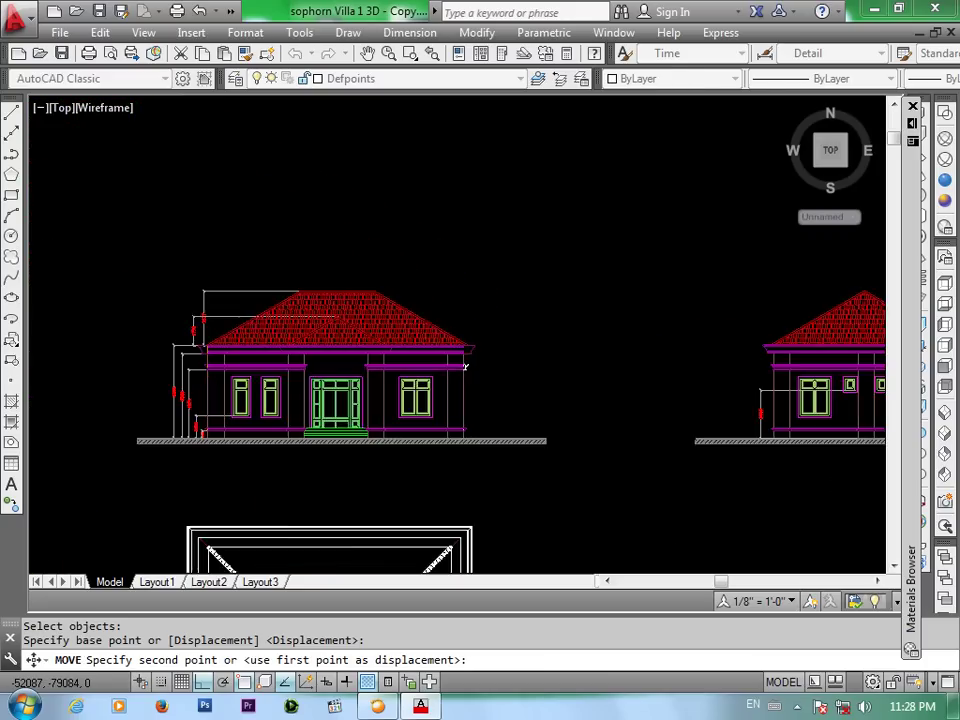
scroll(520, 390, down, 3)
scroll(460, 370, down, 2)
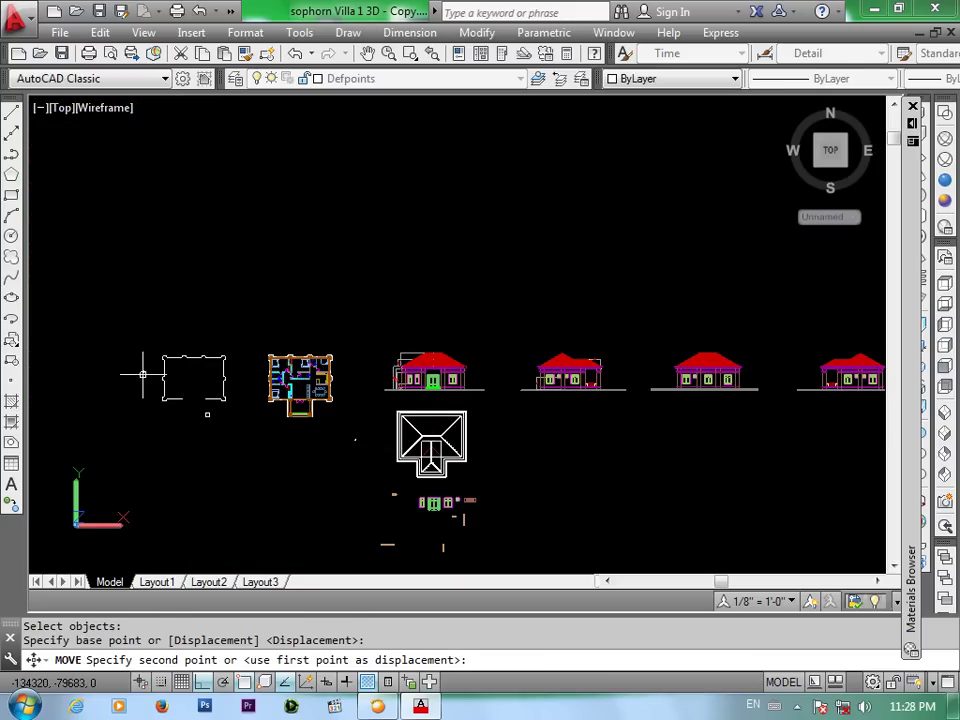
scroll(154, 336, up, 2)
scroll(148, 302, up, 3)
scroll(151, 300, up, 4)
scroll(151, 300, up, 4)
scroll(281, 370, up, 3)
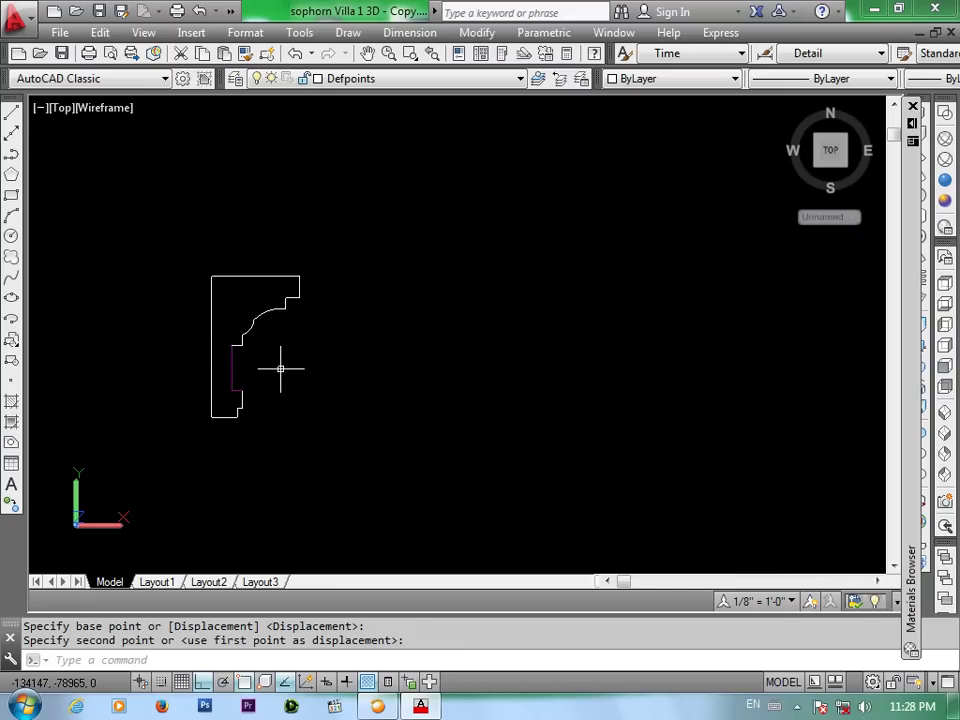
Copy the closed cornice profile to a spot to the right of the original
text(o)
key(Return)
click(313, 253)
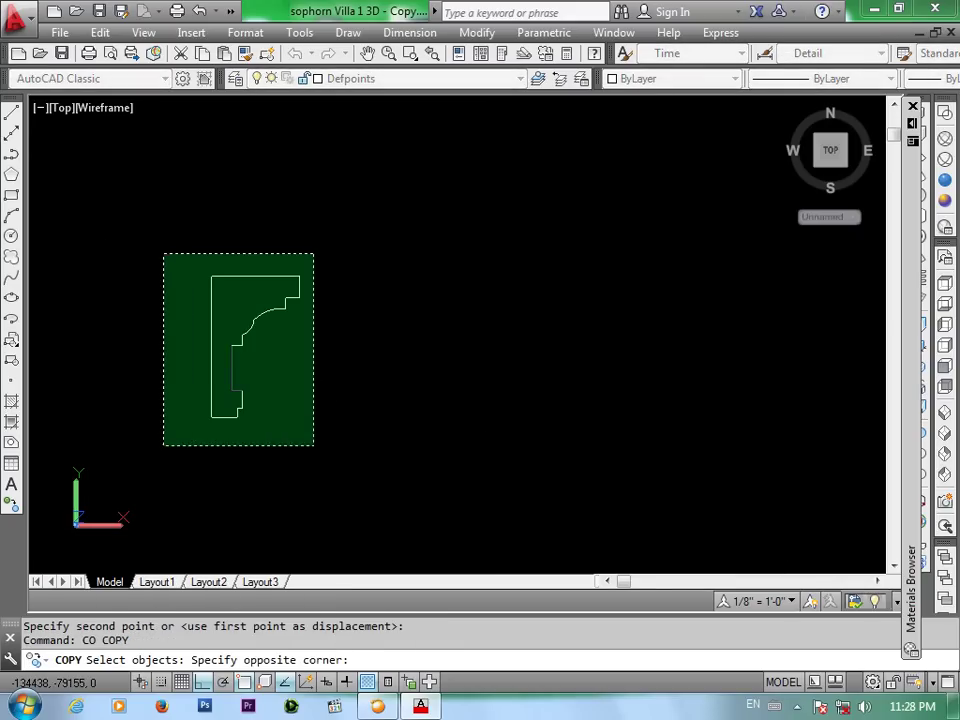
click(164, 445)
key(Return)
click(211, 416)
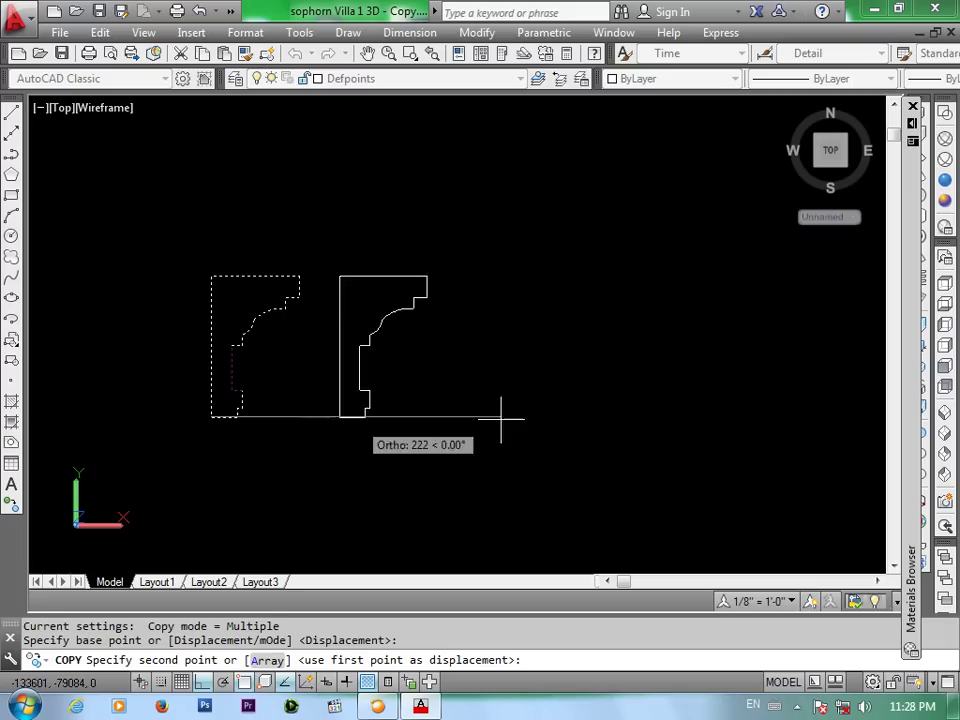
click(626, 432)
key(Return)
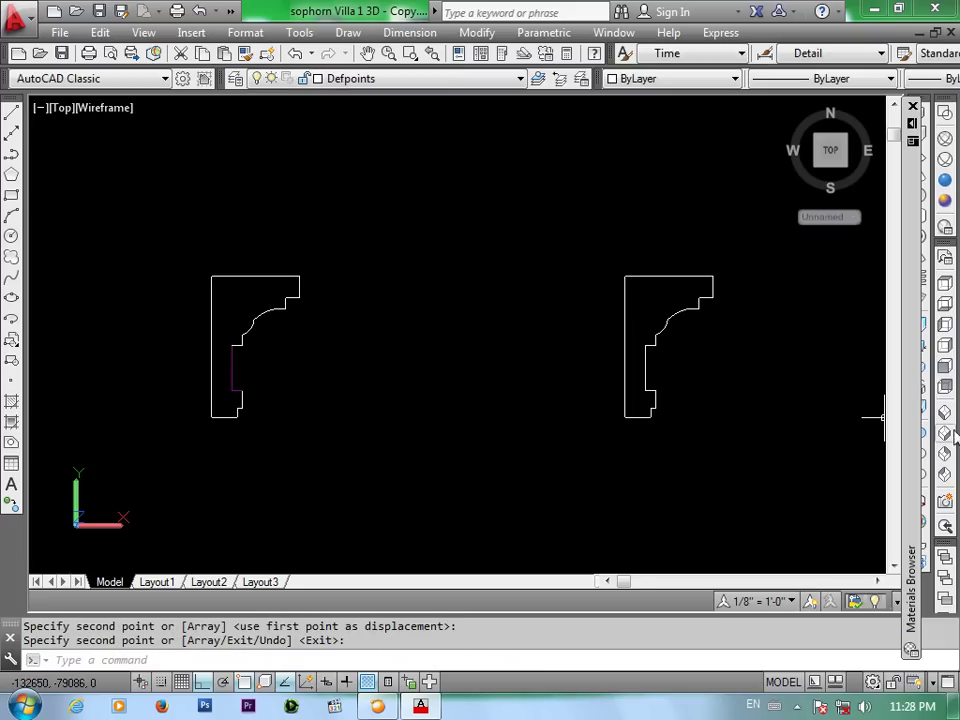
Switch to SW Isometric view and zoom in so both profile outlines fill the screen
click(944, 418)
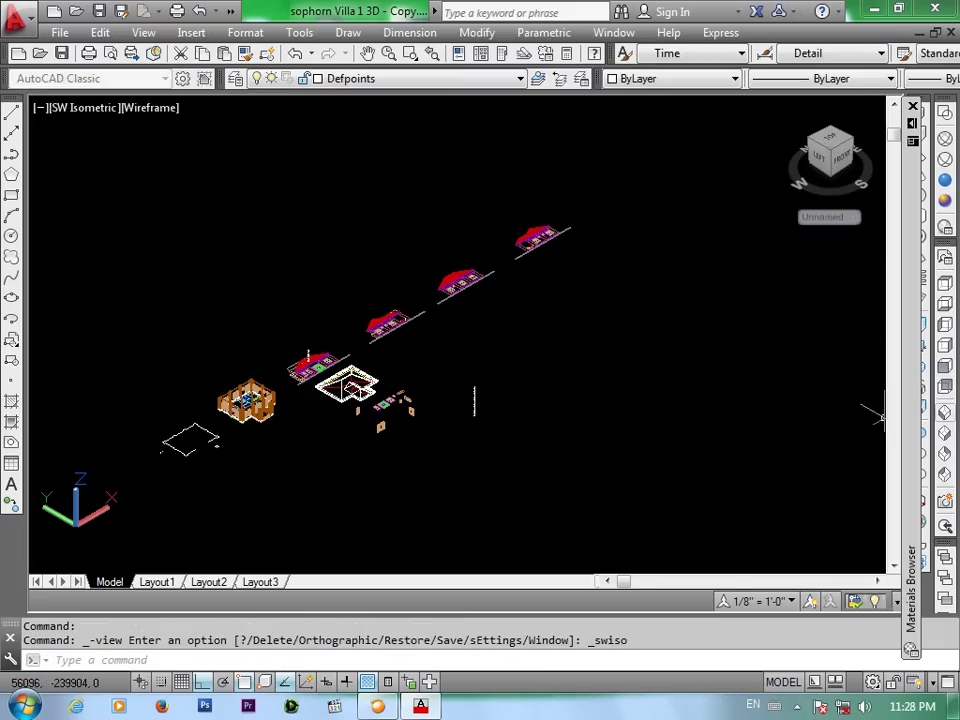
middle_drag(297, 497, 525, 424)
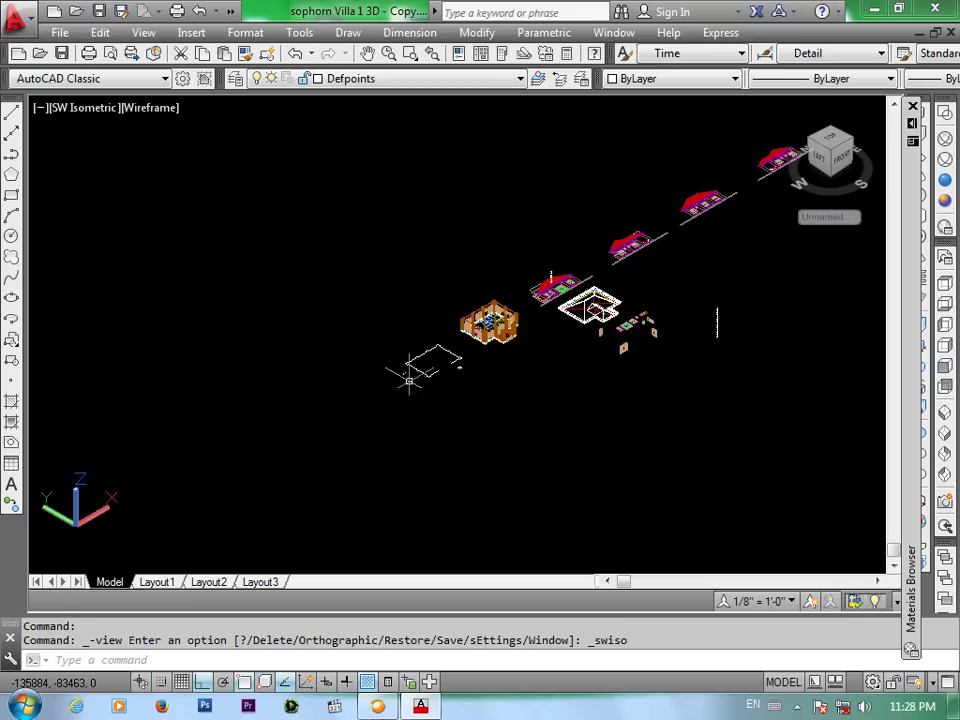
scroll(407, 375, up, 2)
scroll(420, 355, up, 4)
scroll(420, 355, up, 3)
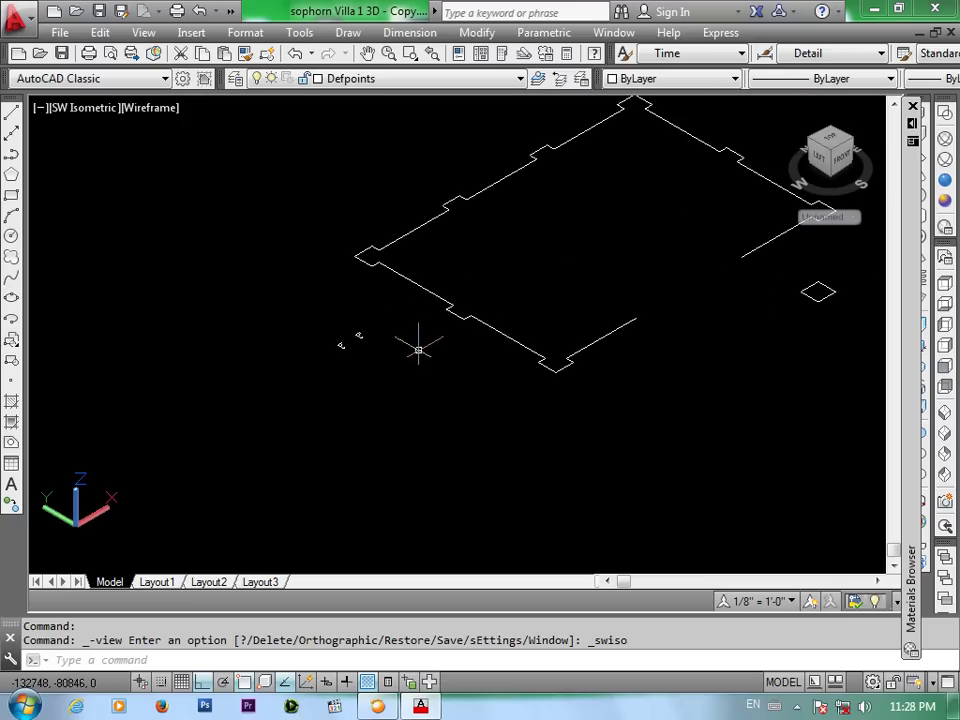
scroll(420, 355, up, 3)
scroll(420, 355, down, 5)
middle_drag(214, 321, 369, 476)
scroll(355, 480, up, 2)
scroll(357, 474, up, 2)
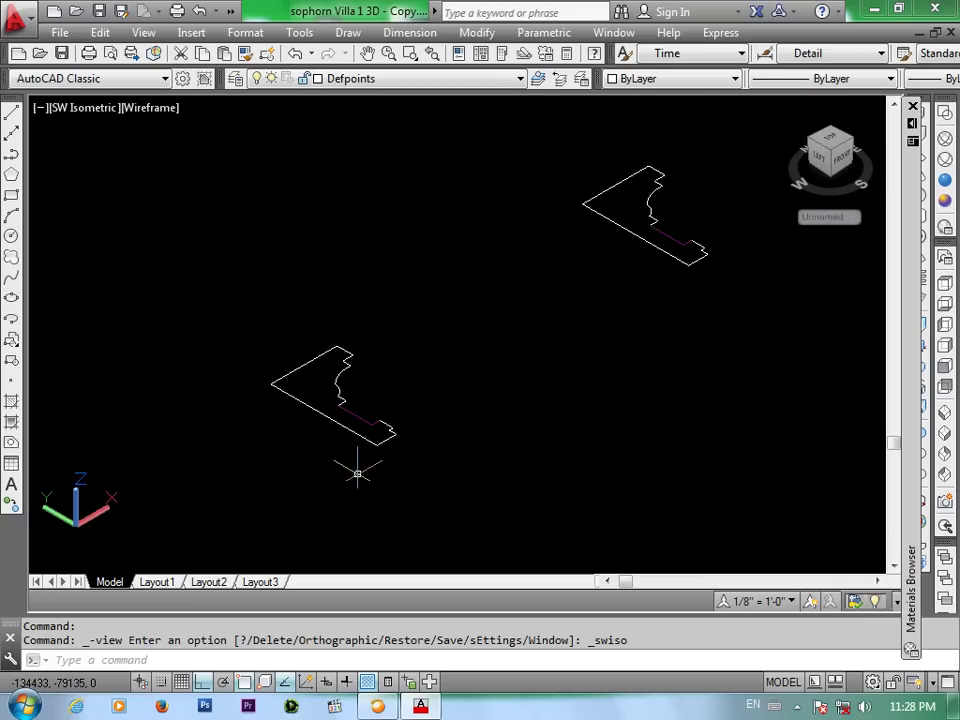
Rotate the lower profile 90° in 3D about its base edge with ROTATE3D
text(tat)
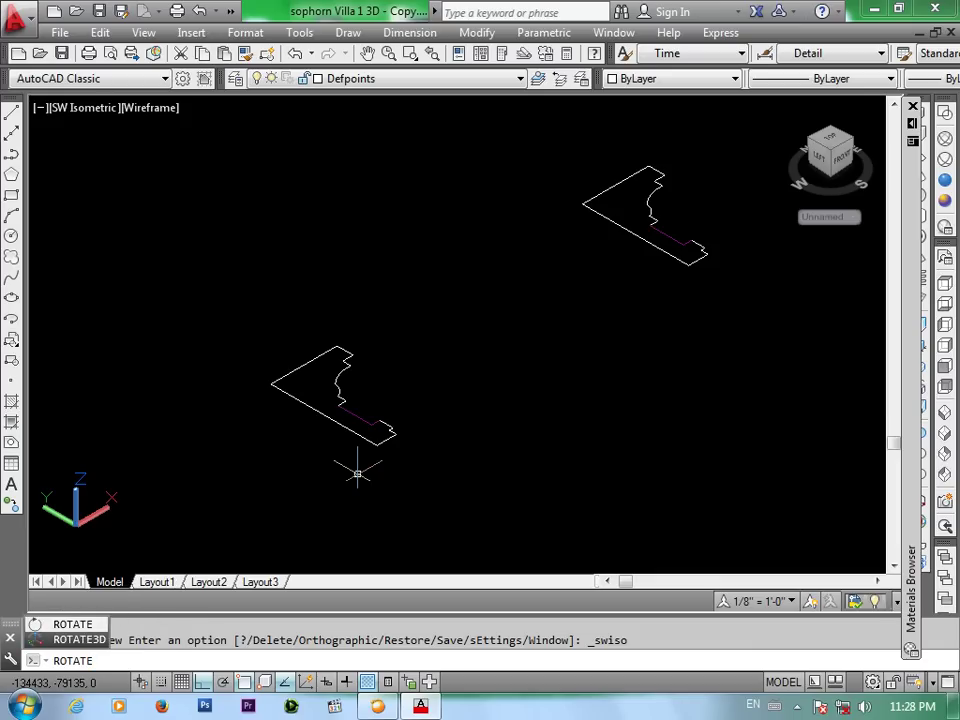
text(3d)
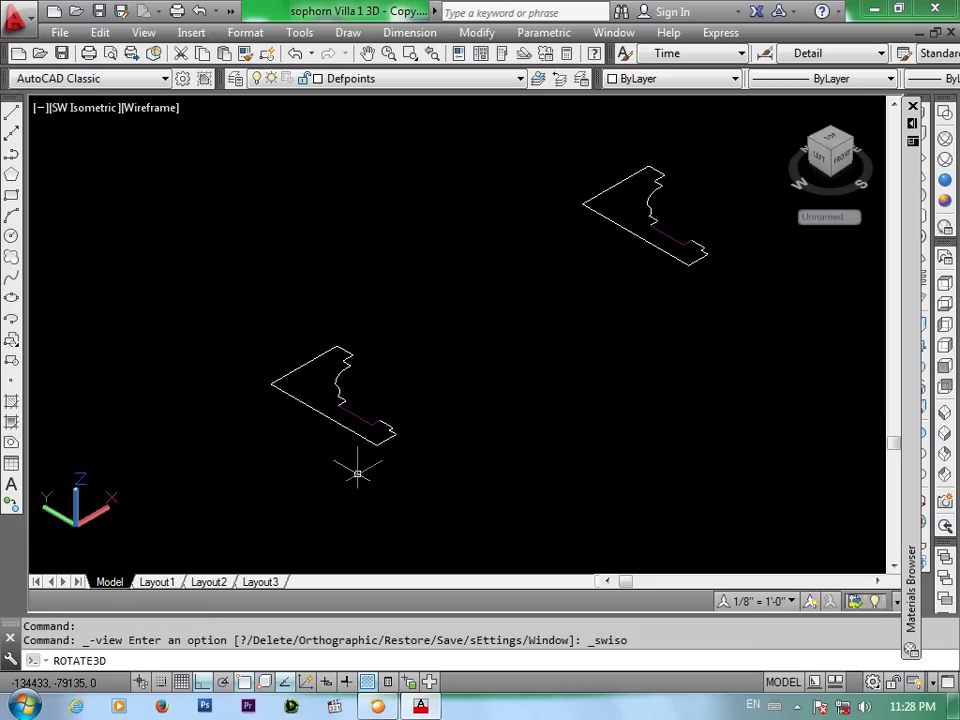
key(Return)
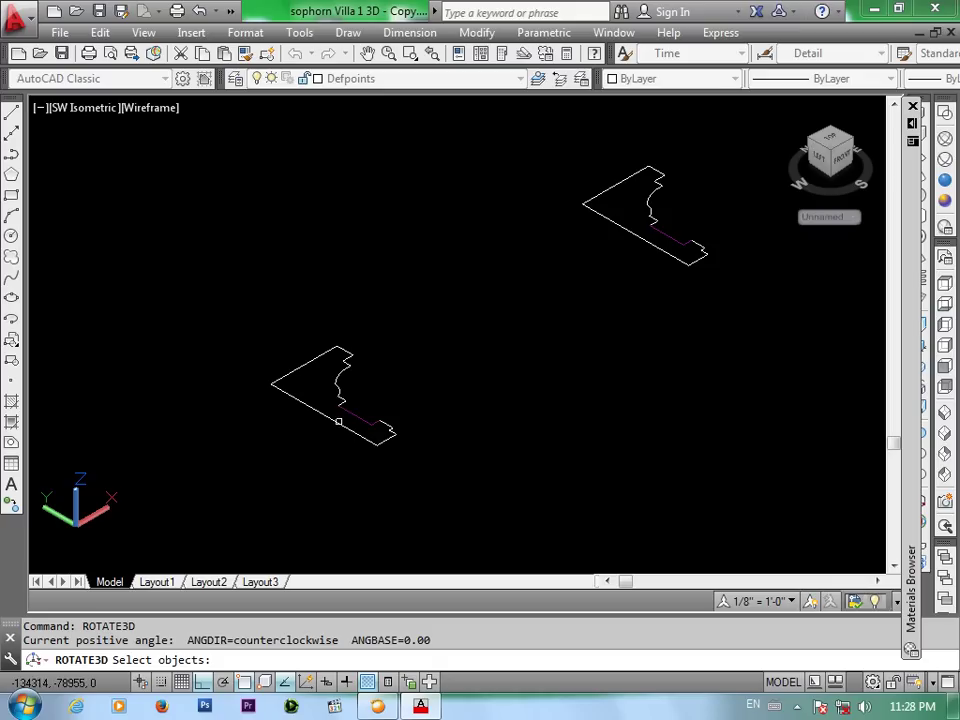
click(342, 424)
key(Return)
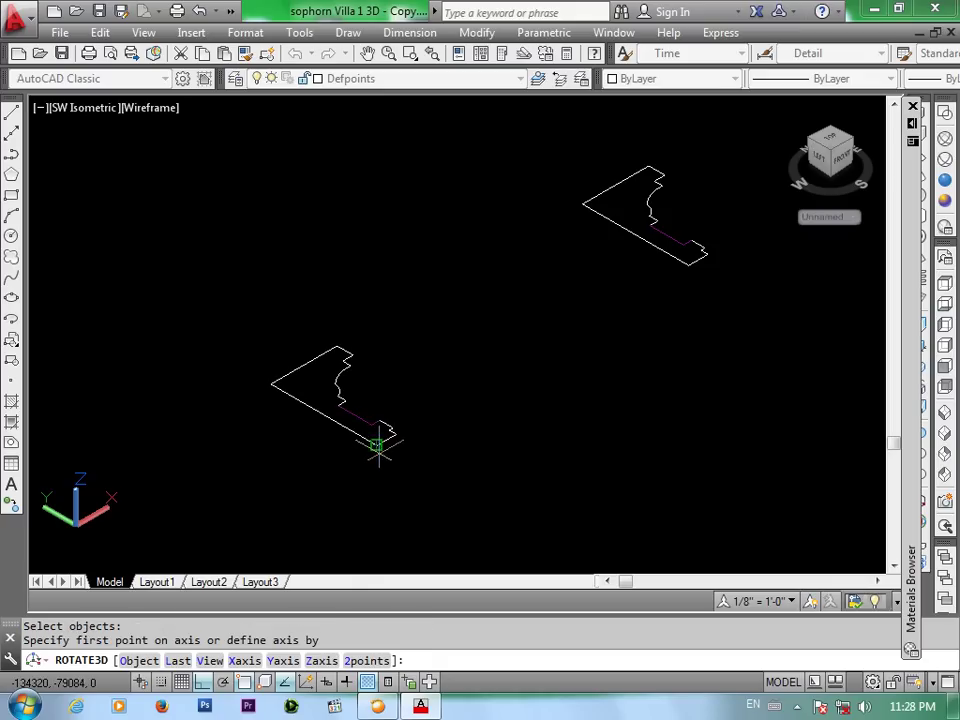
click(376, 444)
click(422, 424)
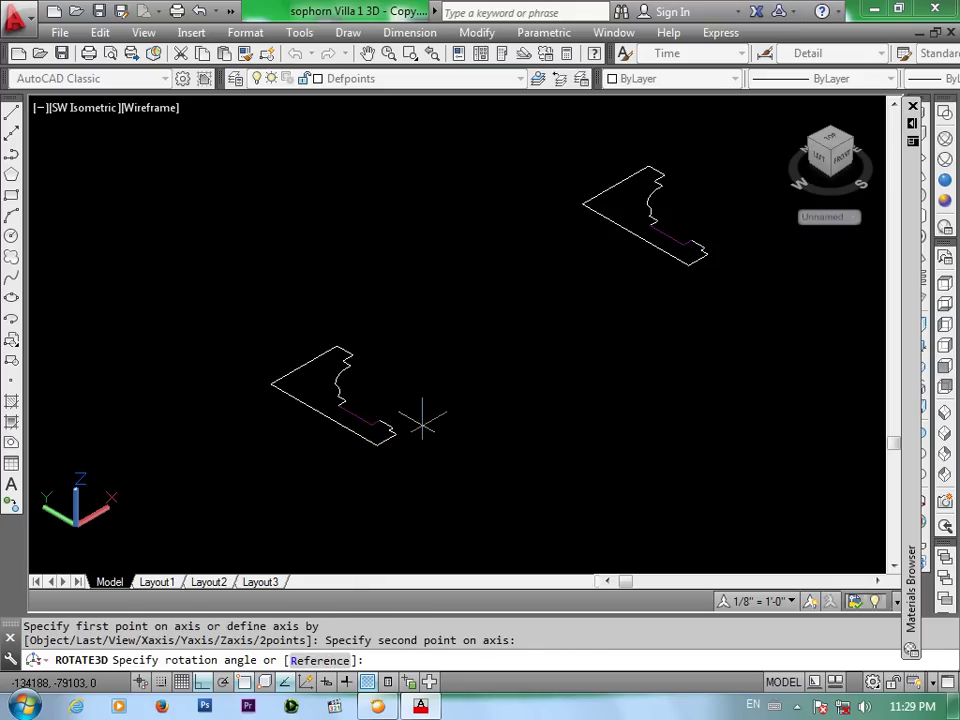
text(90)
key(Return)
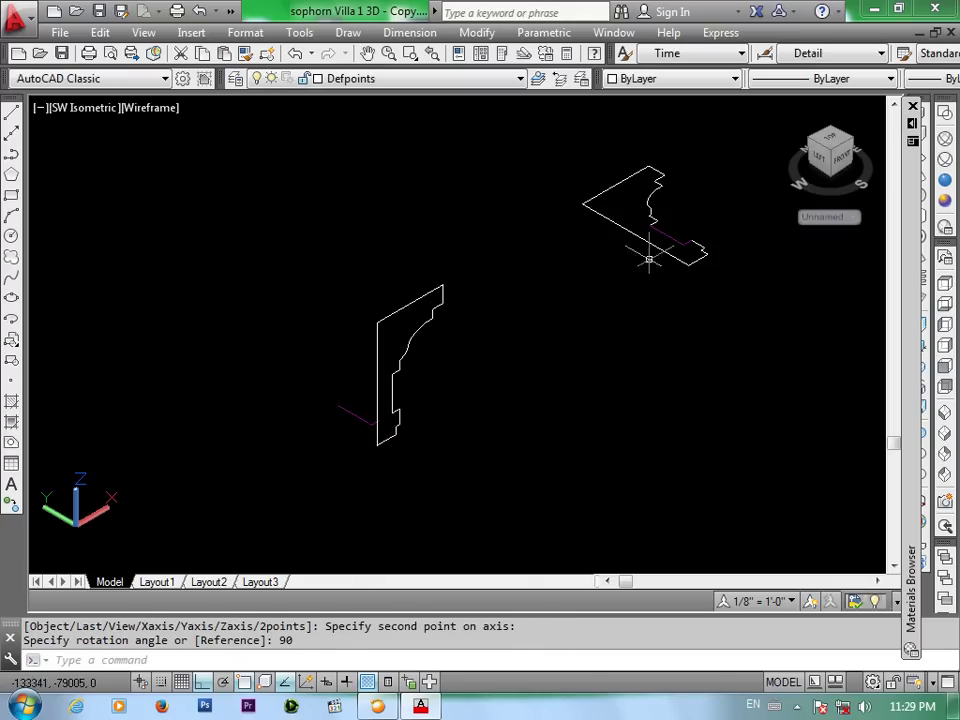
Rotate the upper profile 90° about its base edge, then select the magenta and red guide lines
key(Return)
click(660, 251)
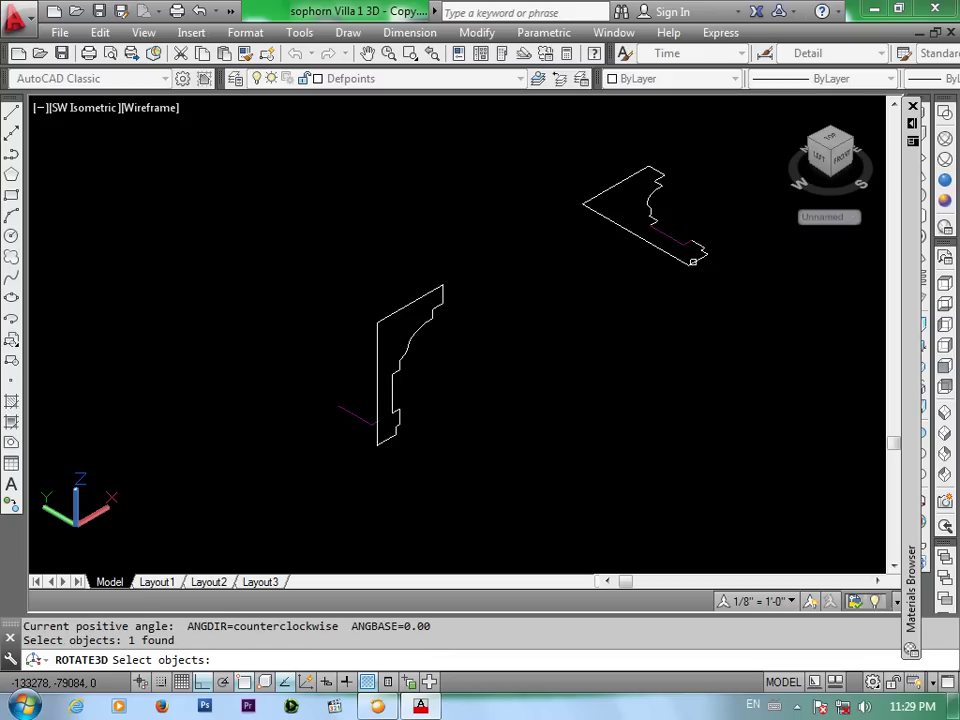
click(693, 261)
key(Return)
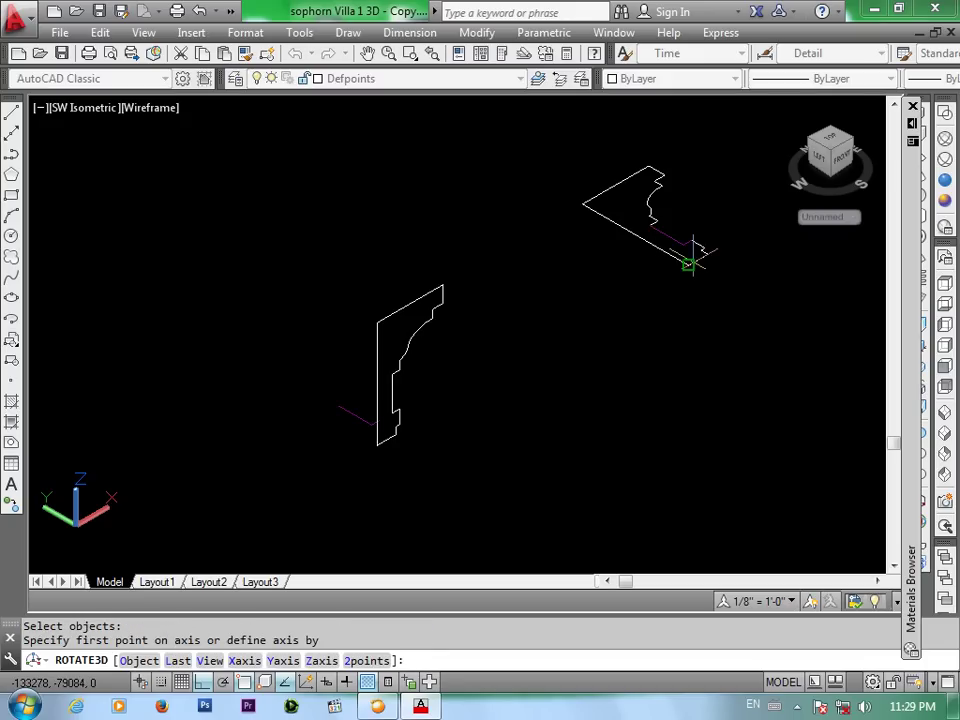
click(688, 264)
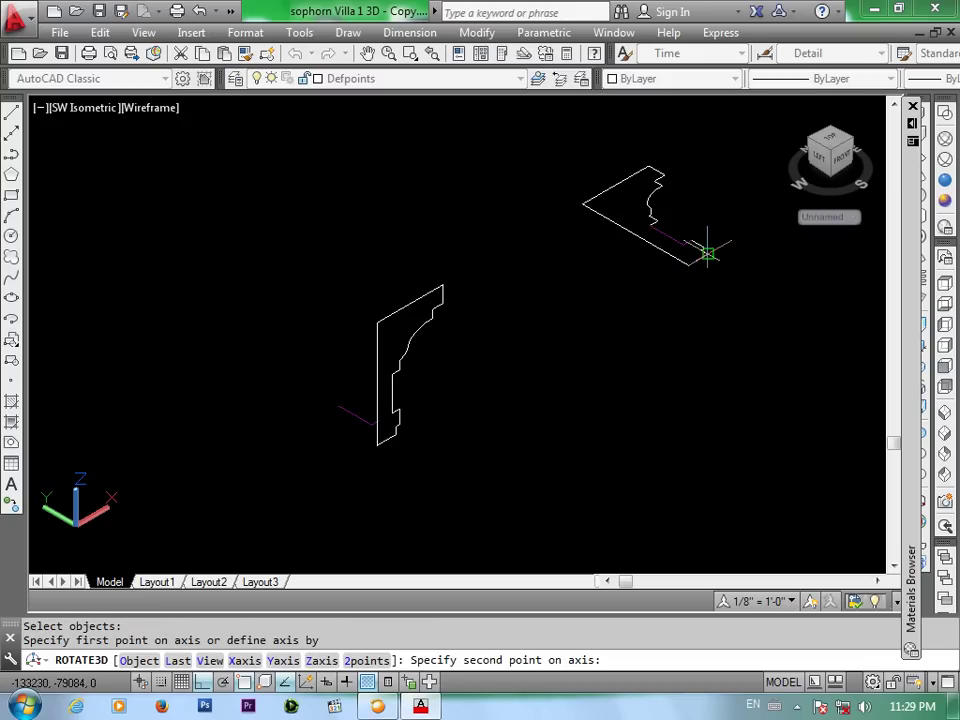
click(707, 253)
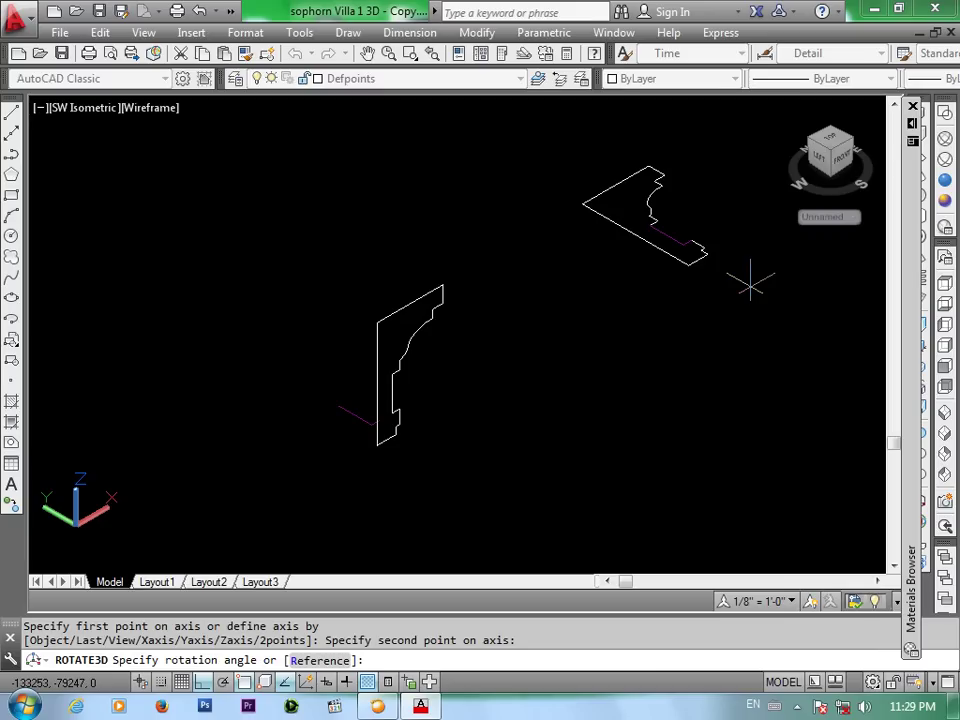
text(90)
key(Return)
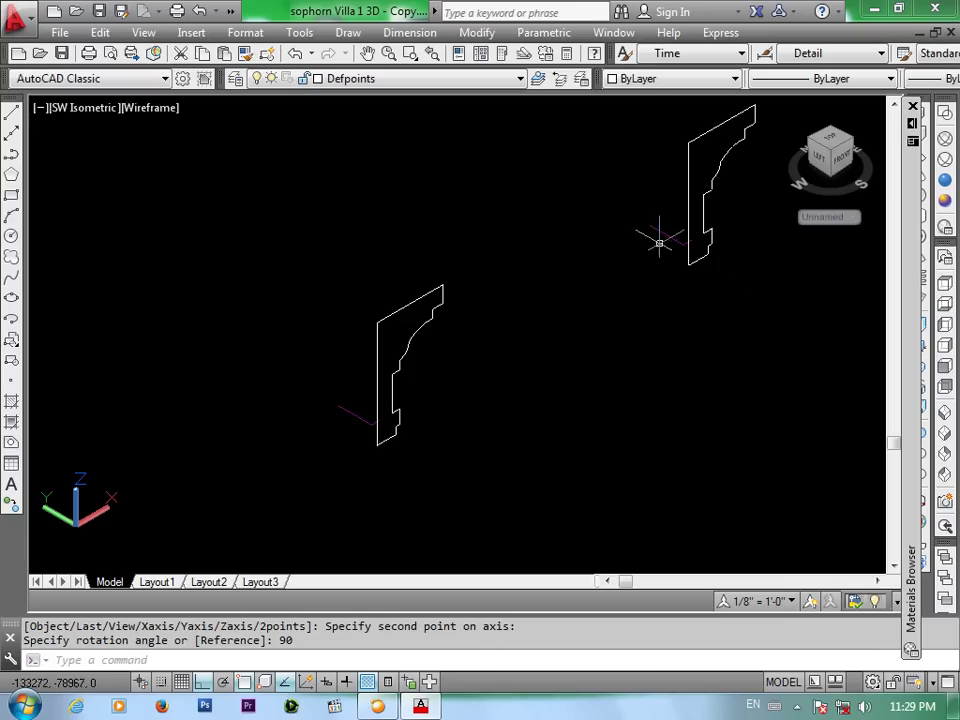
click(660, 231)
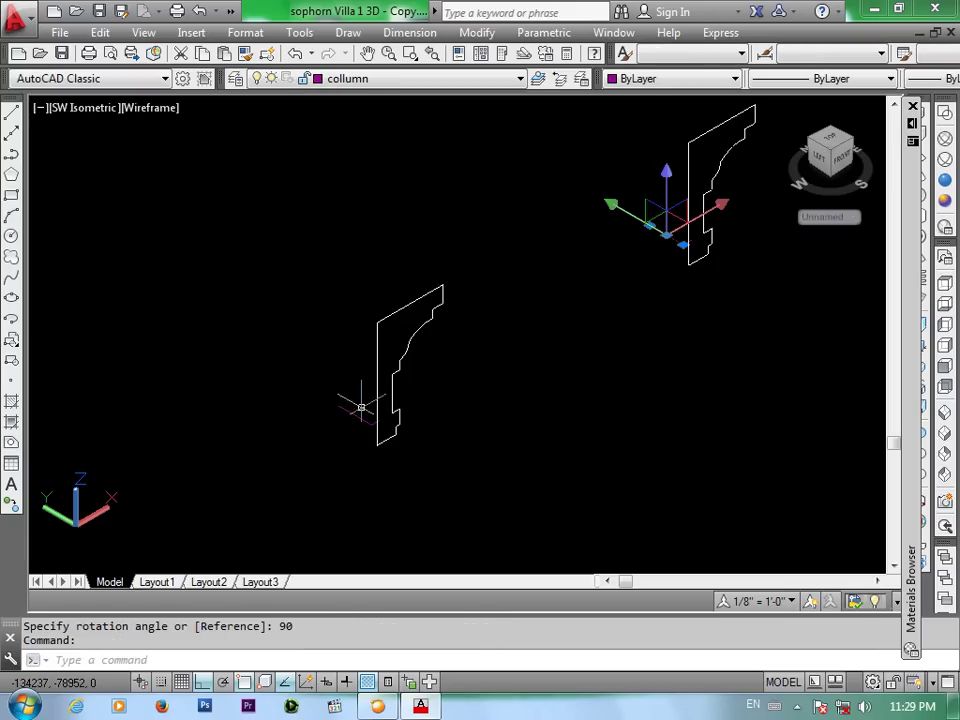
click(353, 413)
Delete the magenta and red guide lines from both profiles
key(Delete)
scroll(385, 420, up, 4)
scroll(380, 410, up, 2)
click(368, 383)
key(Delete)
scroll(731, 336, down, 2)
scroll(731, 336, down, 2)
scroll(731, 336, down, 2)
scroll(414, 420, down, 4)
scroll(414, 420, up, 3)
scroll(399, 371, up, 2)
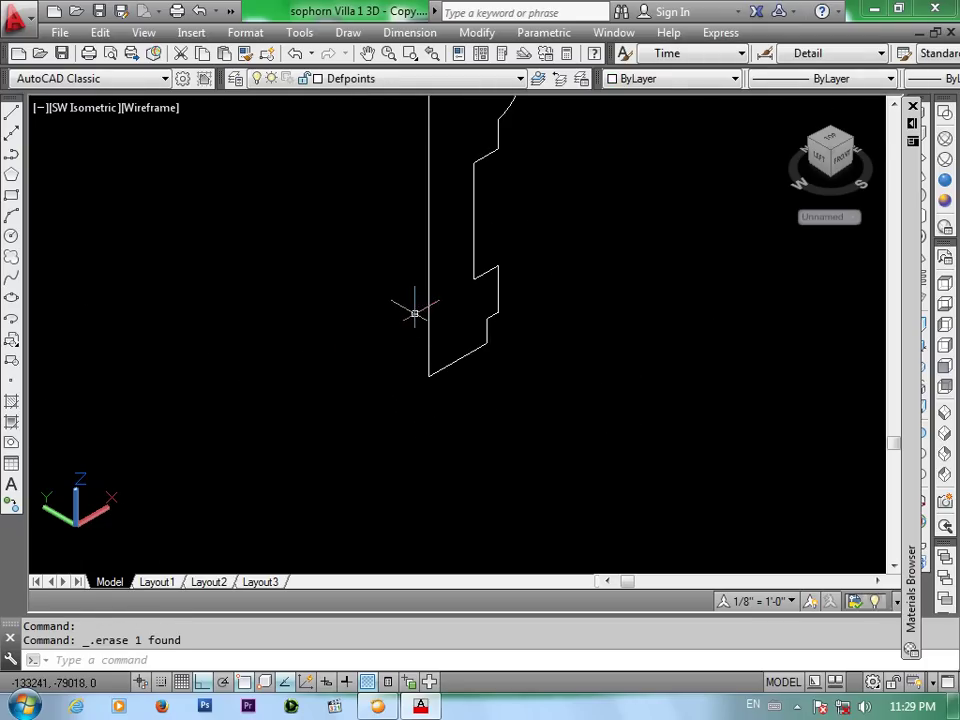
click(416, 315)
scroll(416, 340, down, 2)
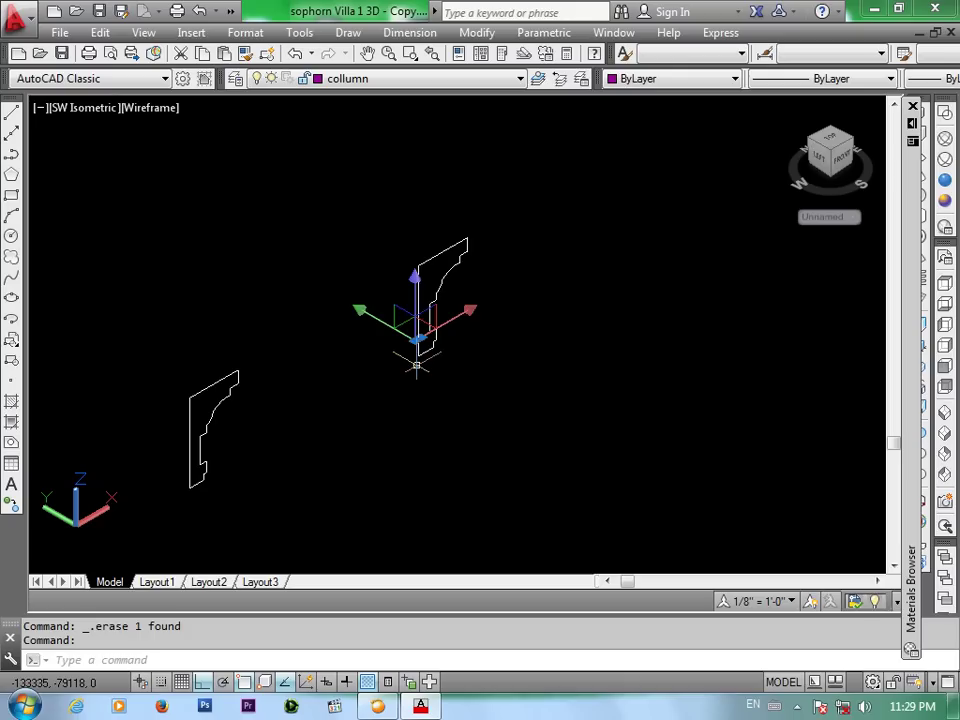
key(Escape)
scroll(340, 470, down, 2)
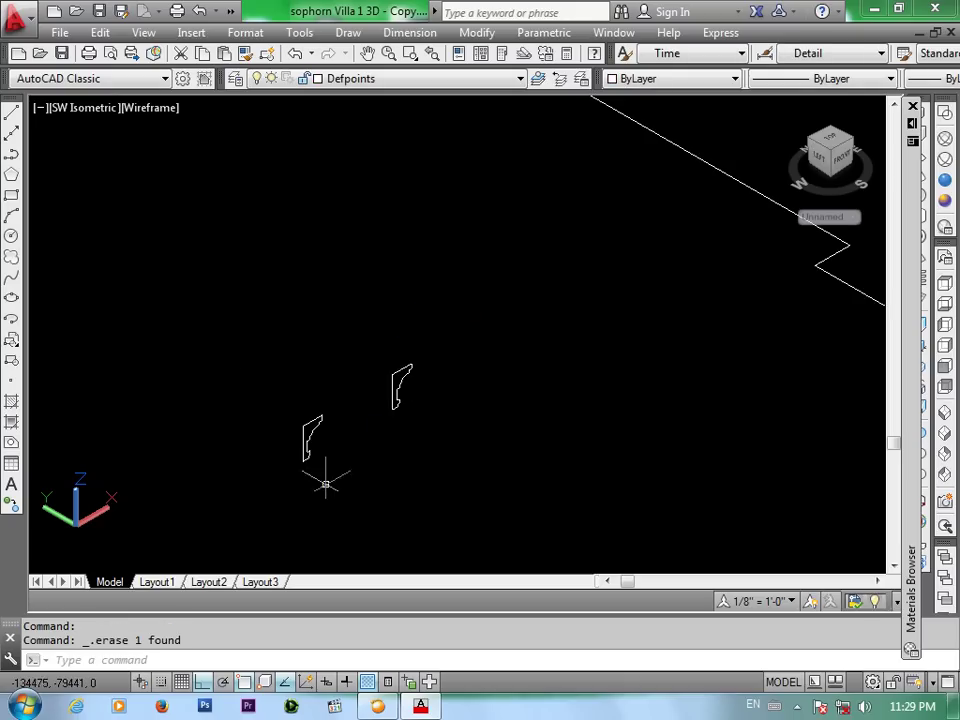
text(m)
Move the upright profile from its bottom endpoint onto the wall outline's corner
key(Return)
scroll(305, 459, up, 4)
scroll(305, 460, up, 2)
click(297, 453)
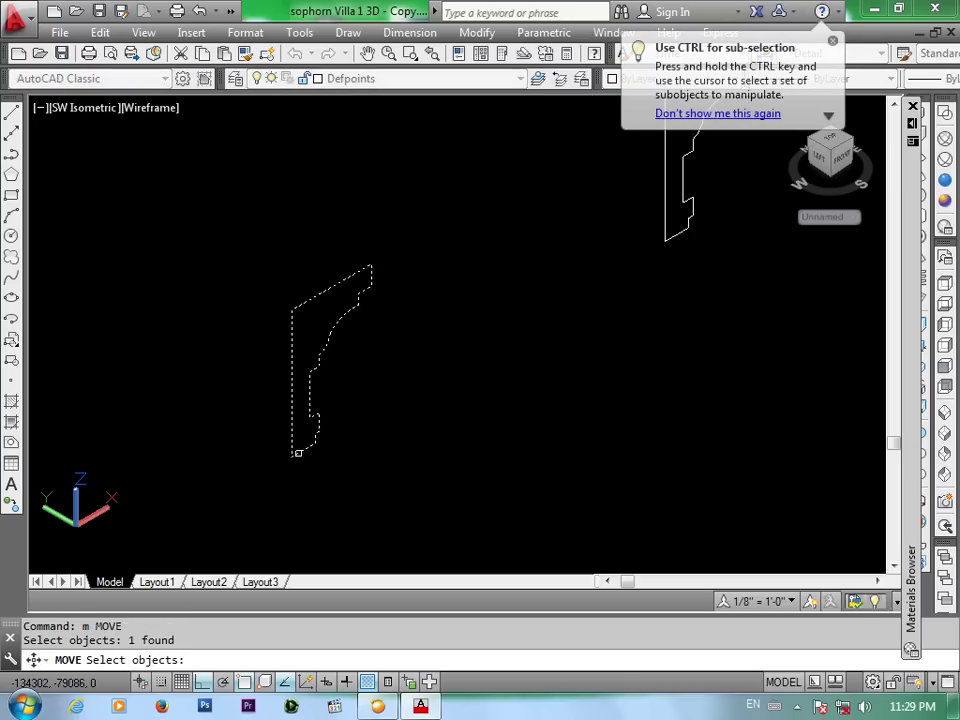
key(Return)
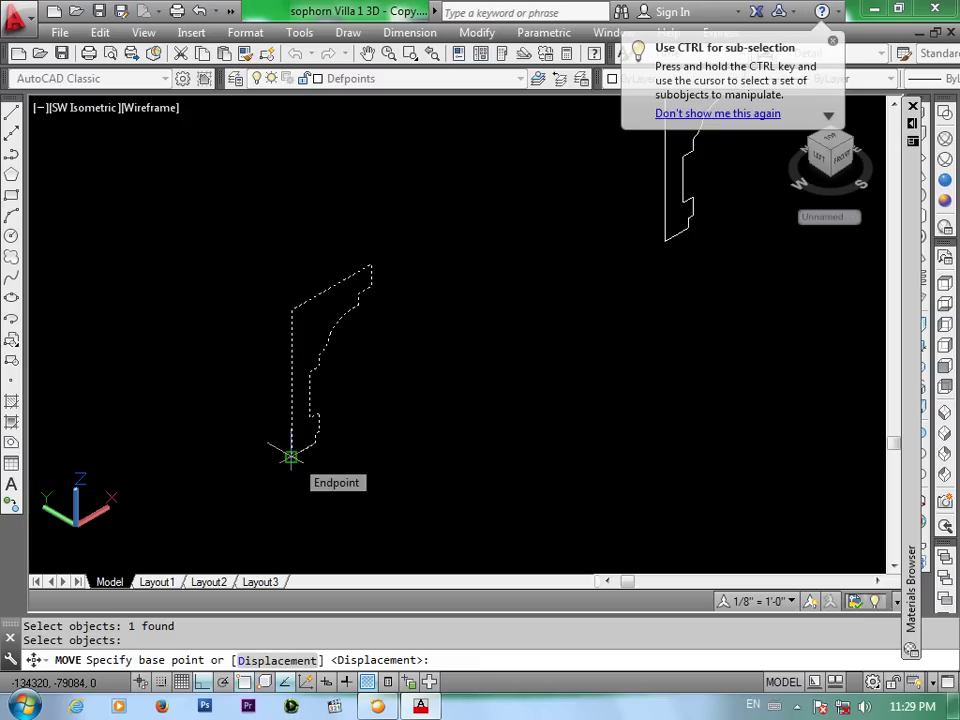
click(290, 457)
scroll(292, 452, down, 3)
scroll(300, 448, down, 3)
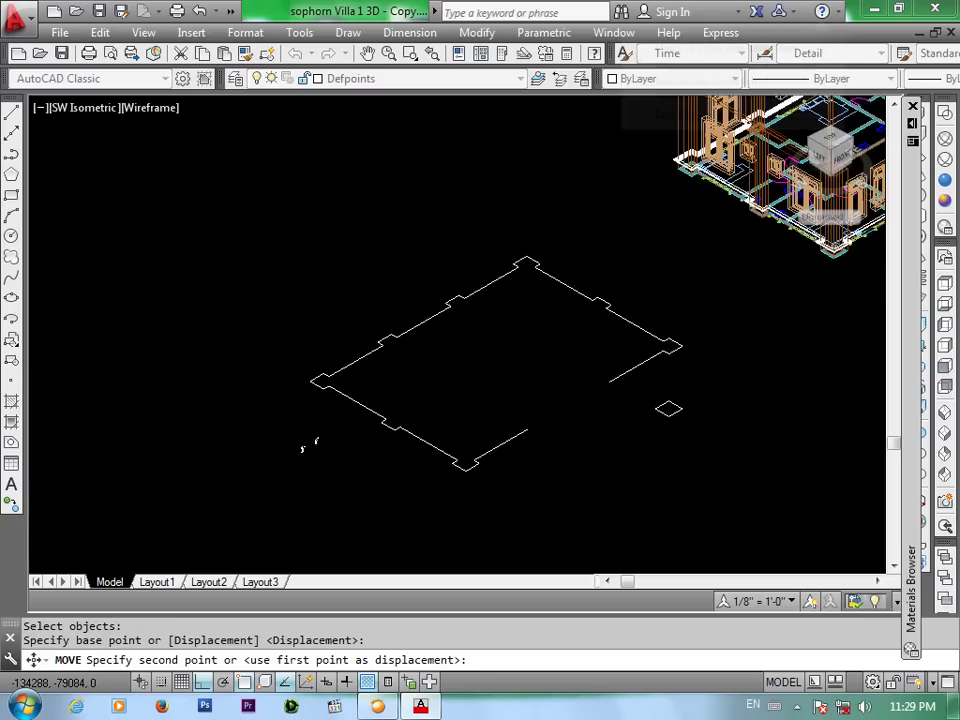
scroll(632, 326, up, 5)
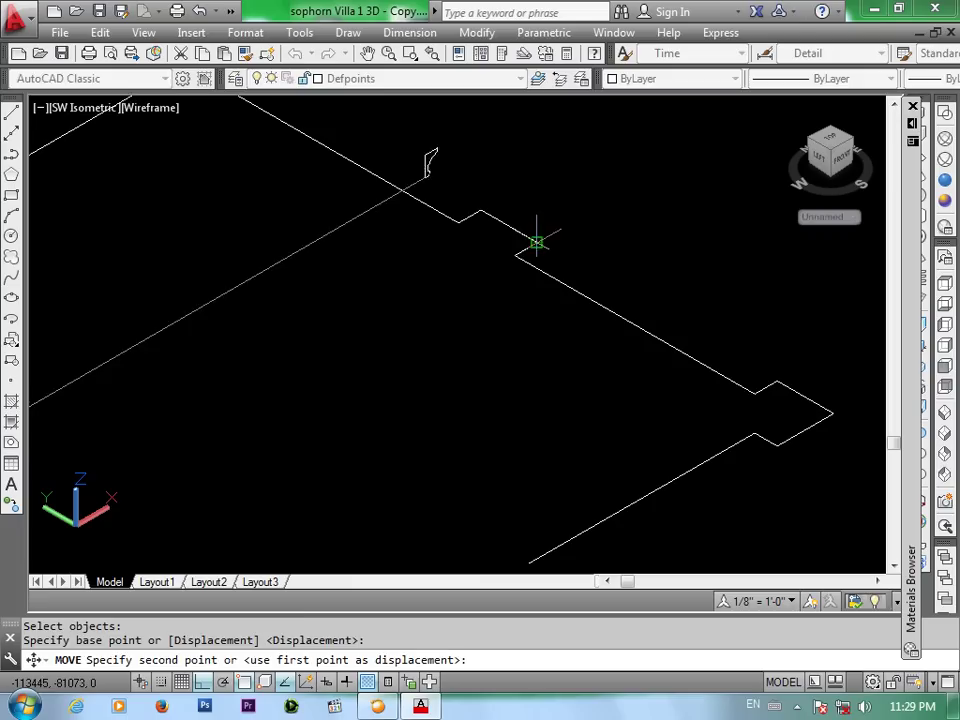
click(537, 241)
middle_drag(557, 255, 593, 332)
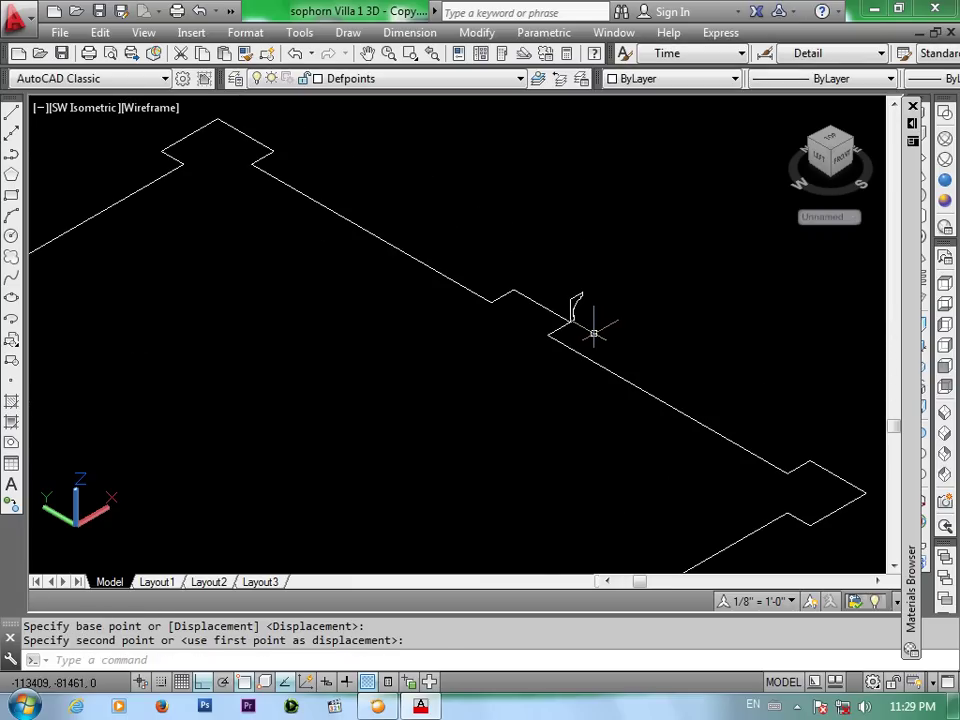
Sweep the cornice profile along the wall outline polyline
text(sweep)
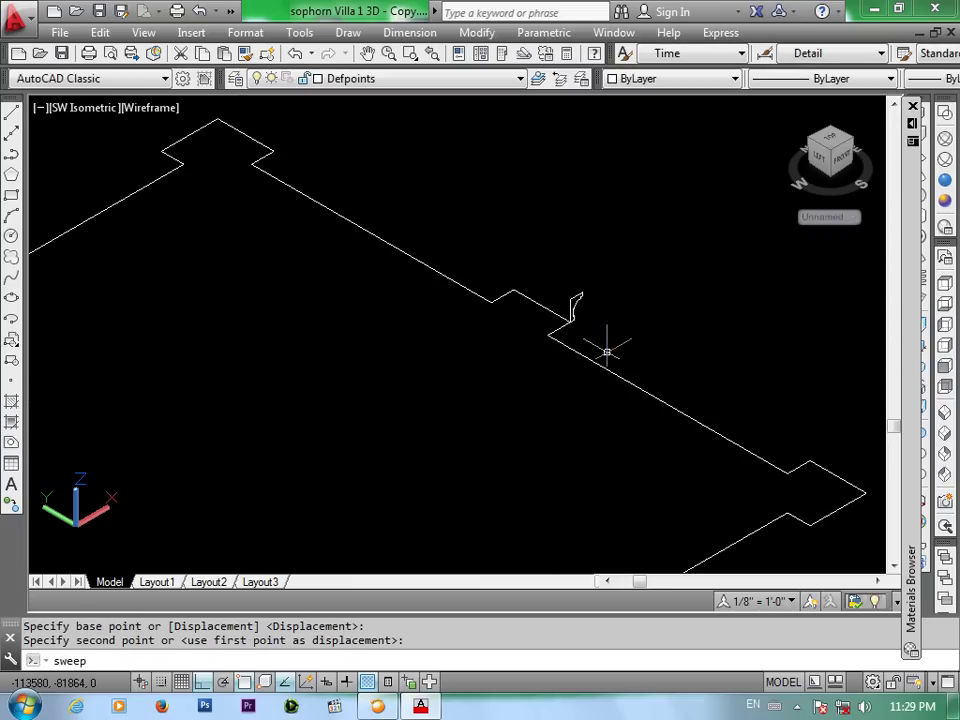
key(Return)
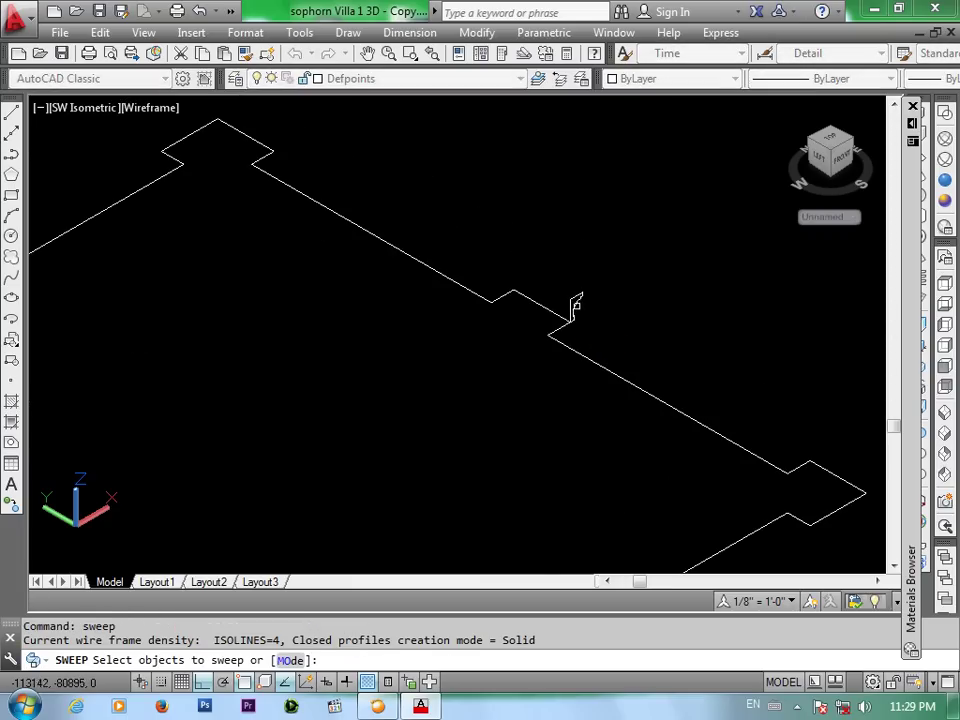
click(576, 298)
key(Return)
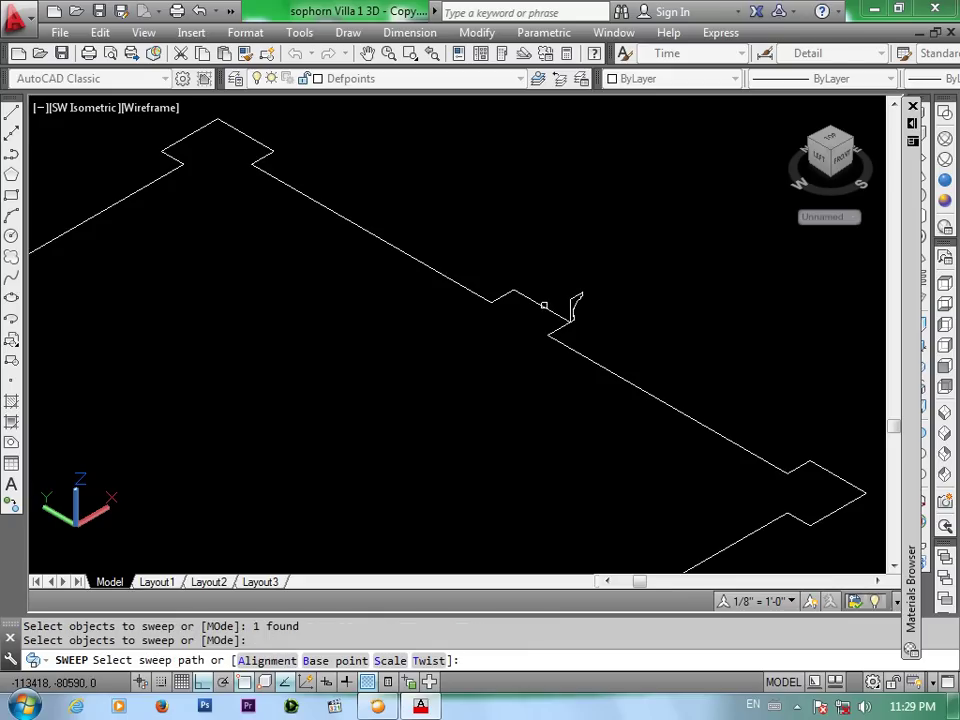
click(535, 303)
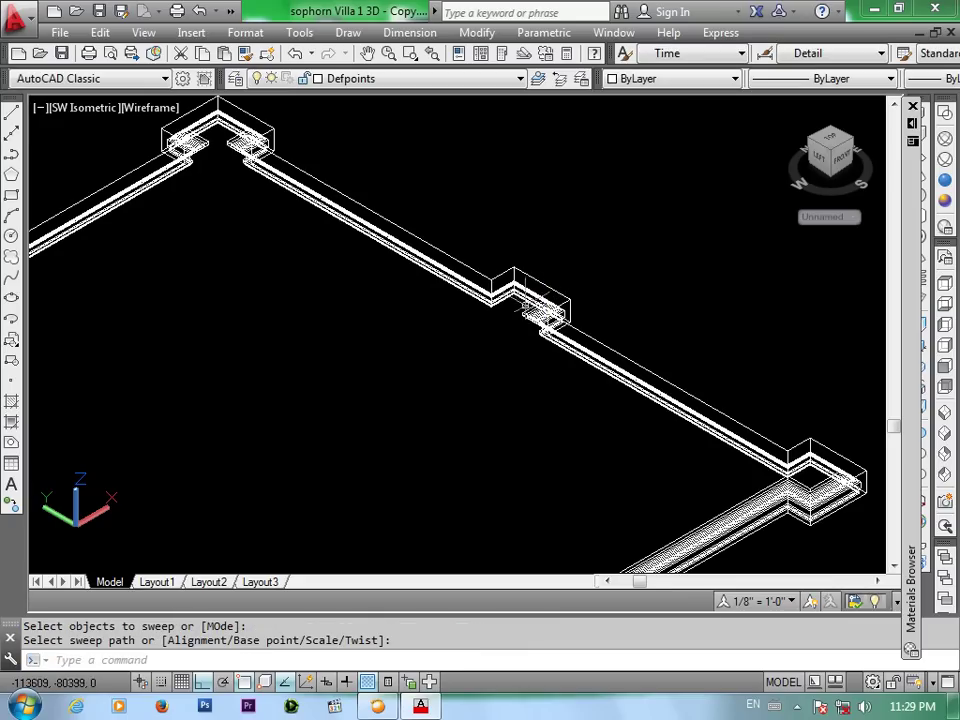
Apply the Realistic visual style and zoom out to view the swept cornice
click(944, 183)
scroll(830, 505, up, 2)
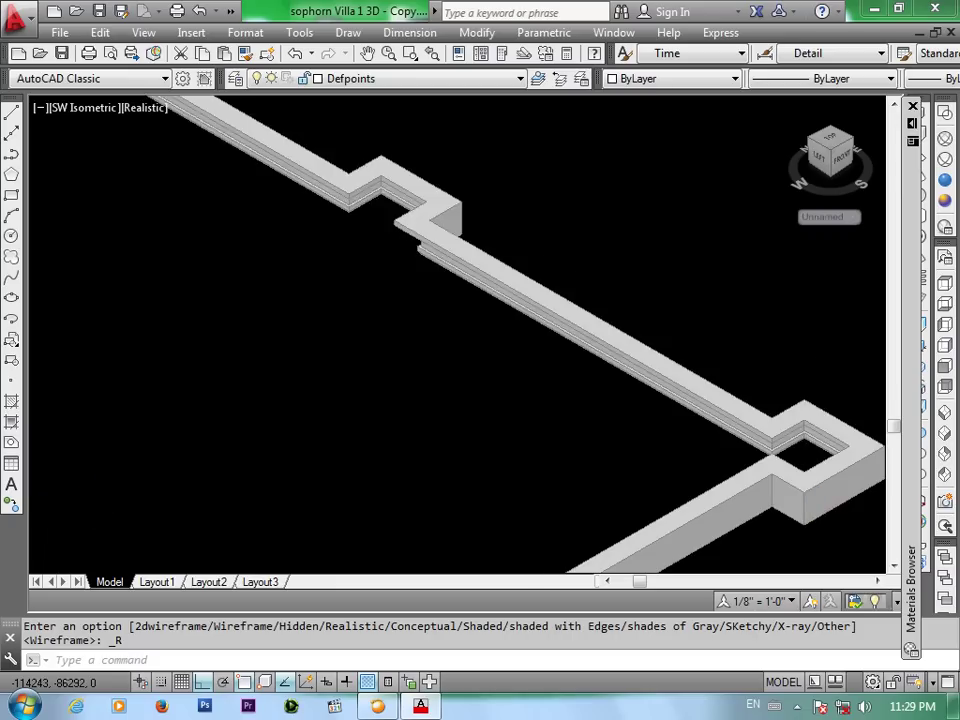
scroll(803, 492, up, 2)
scroll(791, 415, up, 2)
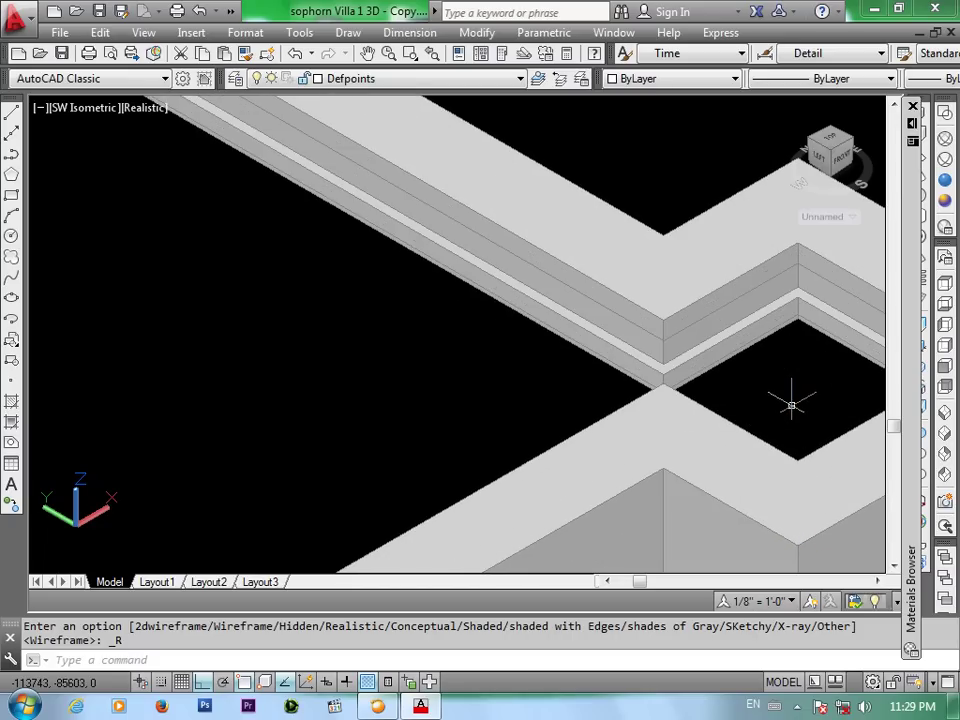
scroll(791, 405, down, 3)
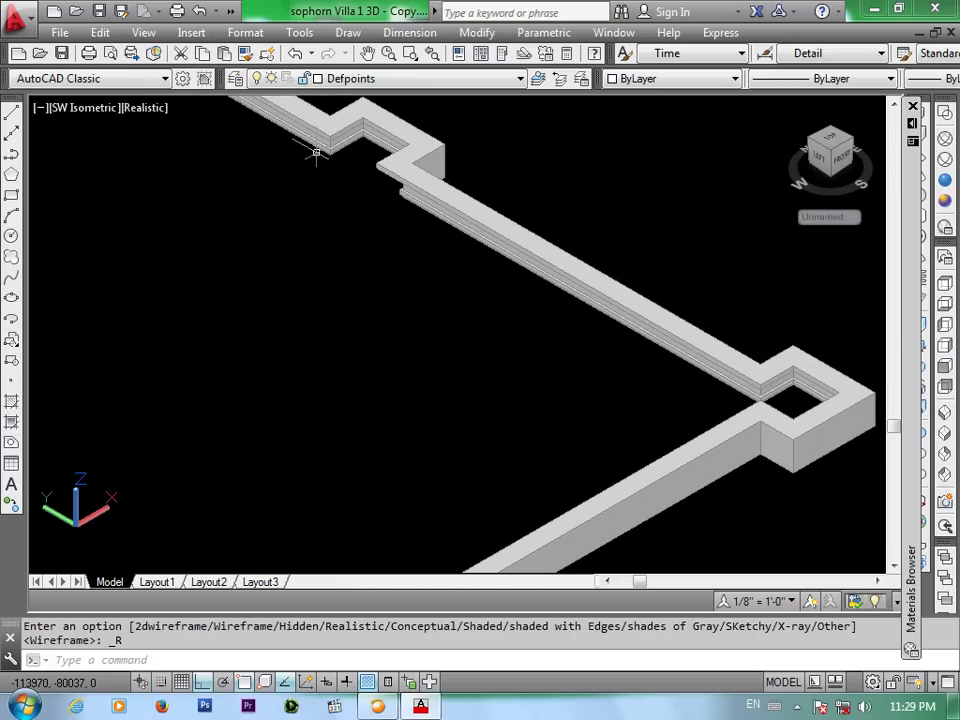
scroll(316, 153, up, 3)
scroll(316, 153, up, 2)
scroll(397, 180, down, 5)
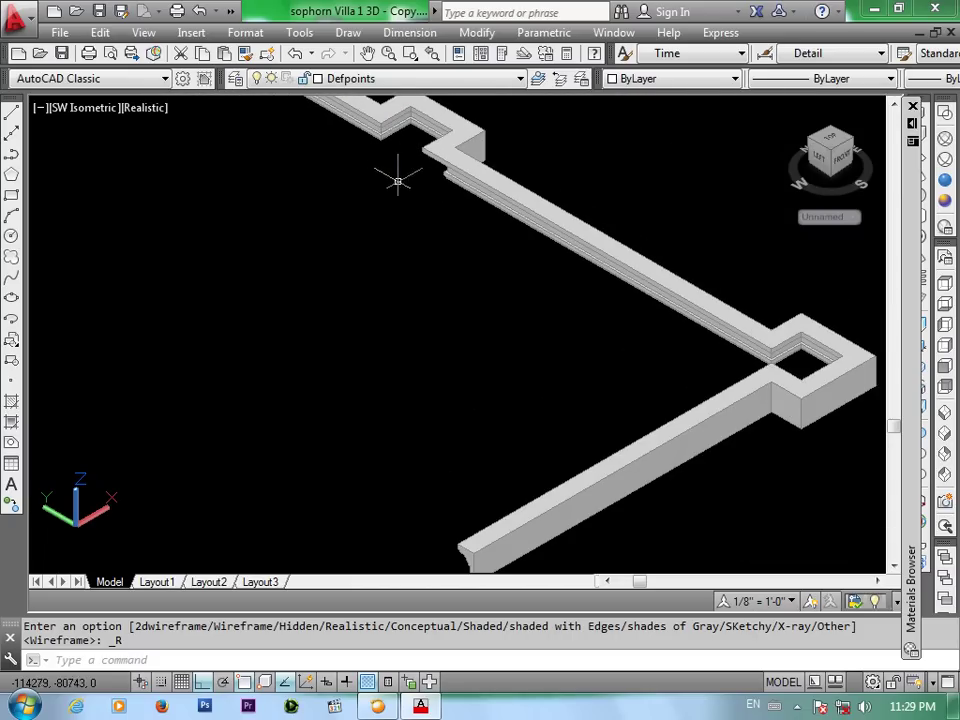
middle_drag(497, 469, 471, 360)
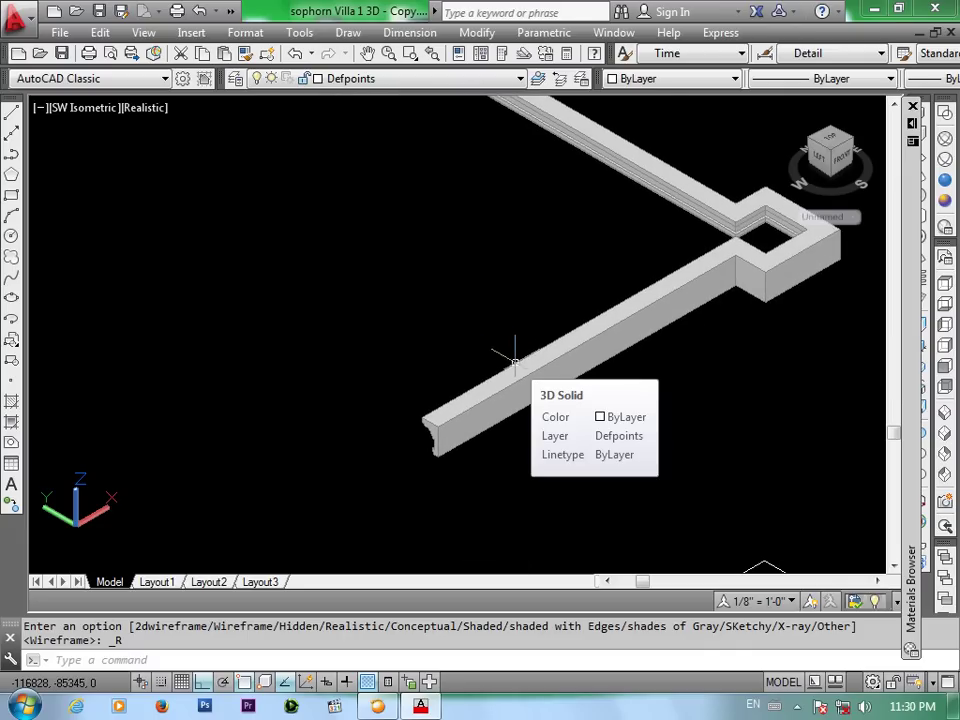
scroll(581, 344, down, 2)
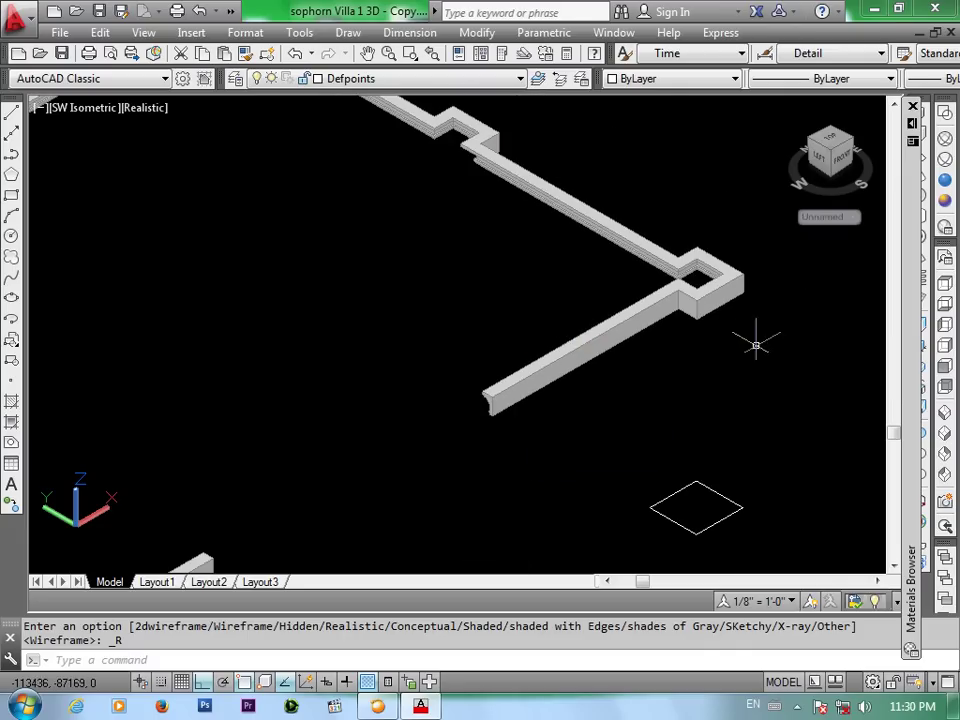
Undo the Realistic style and the sweep, removing the swept cornice
key(ctrl+z)
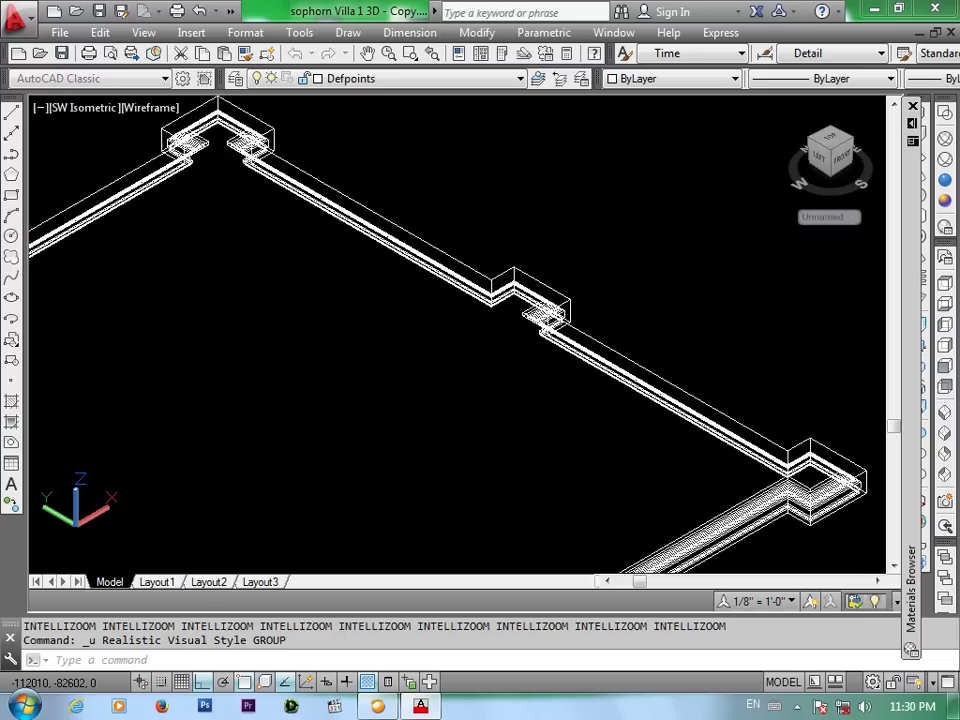
key(ctrl+z)
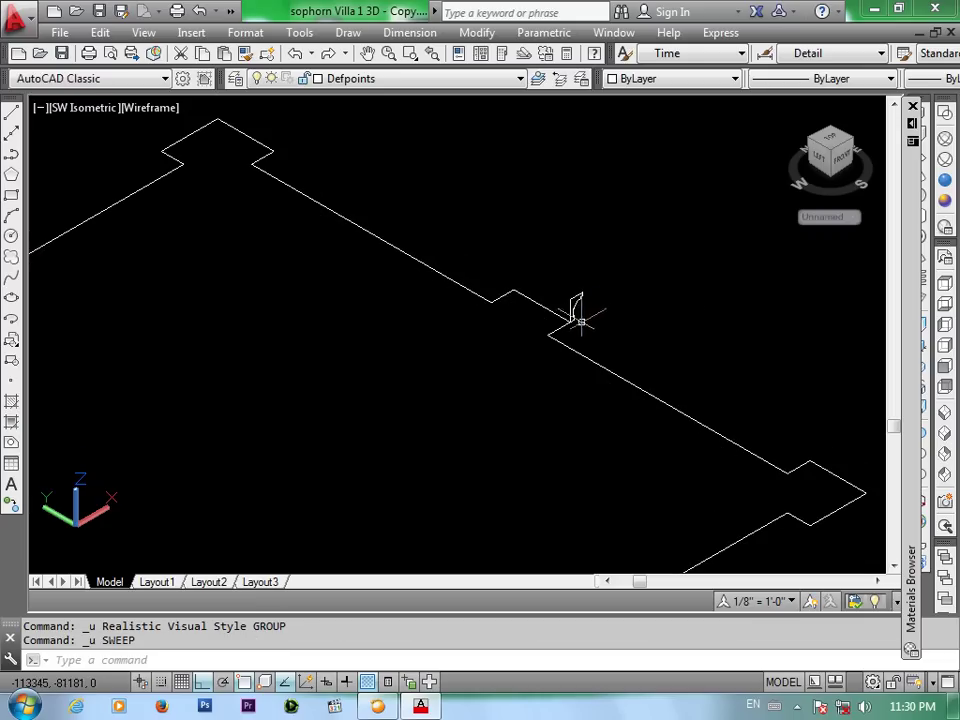
scroll(581, 321, up, 2)
scroll(577, 312, up, 1)
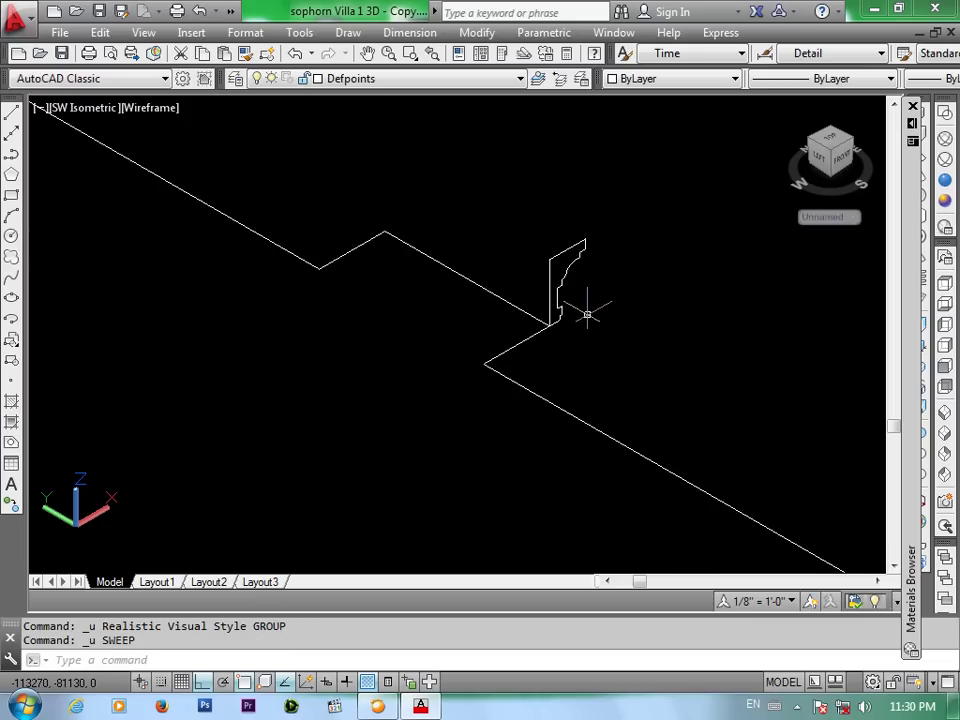
Move the moulding profile onto the midpoint of the wall outline path
text(m)
key(Return)
click(552, 260)
key(Return)
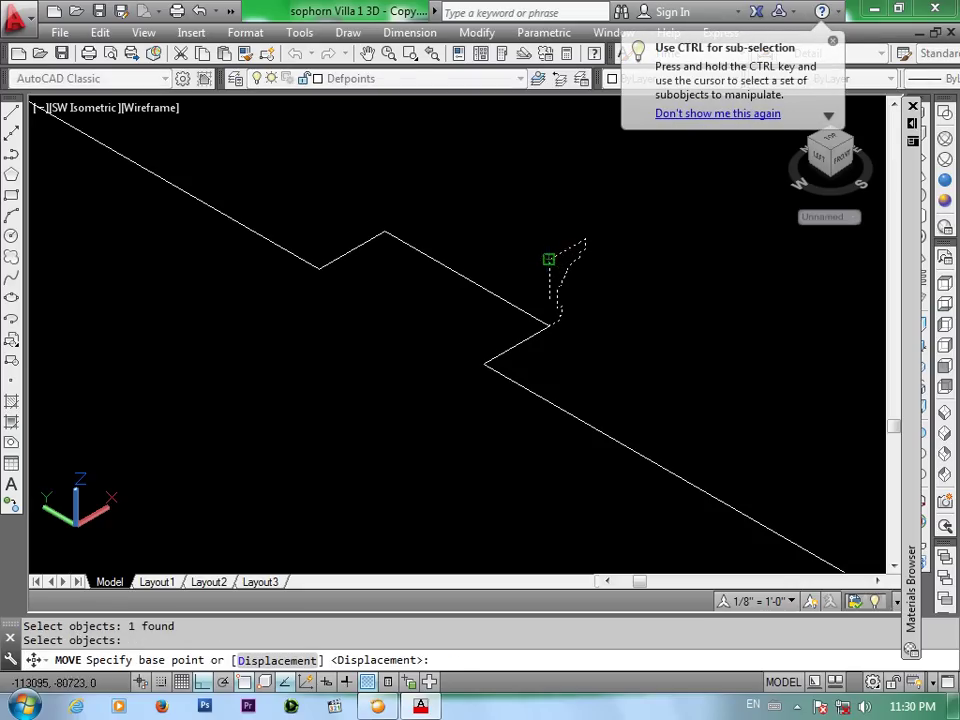
click(550, 258)
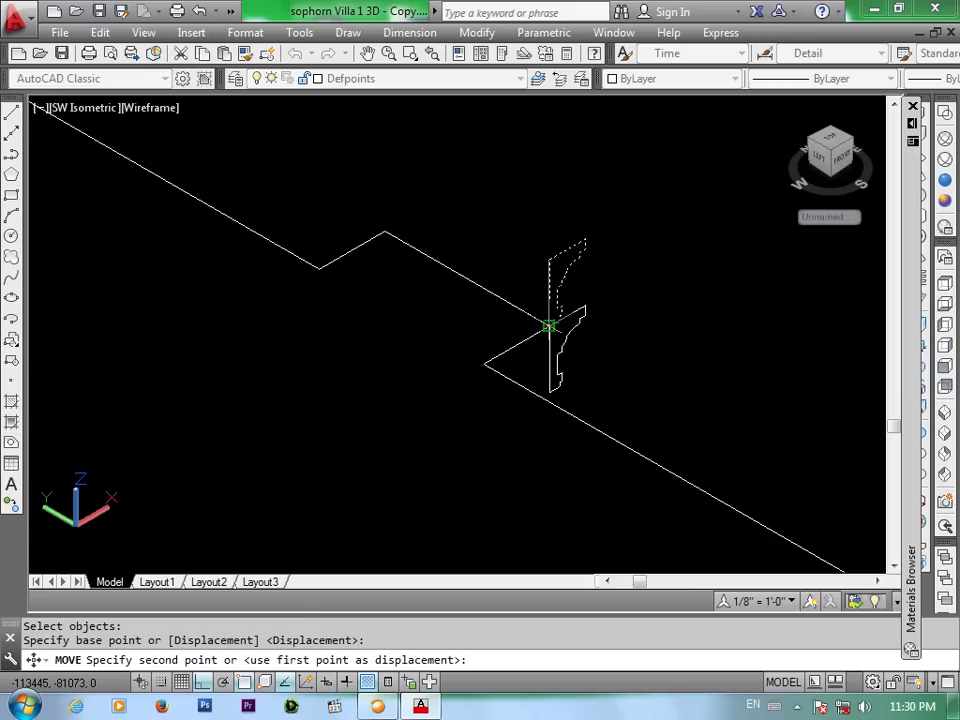
click(553, 323)
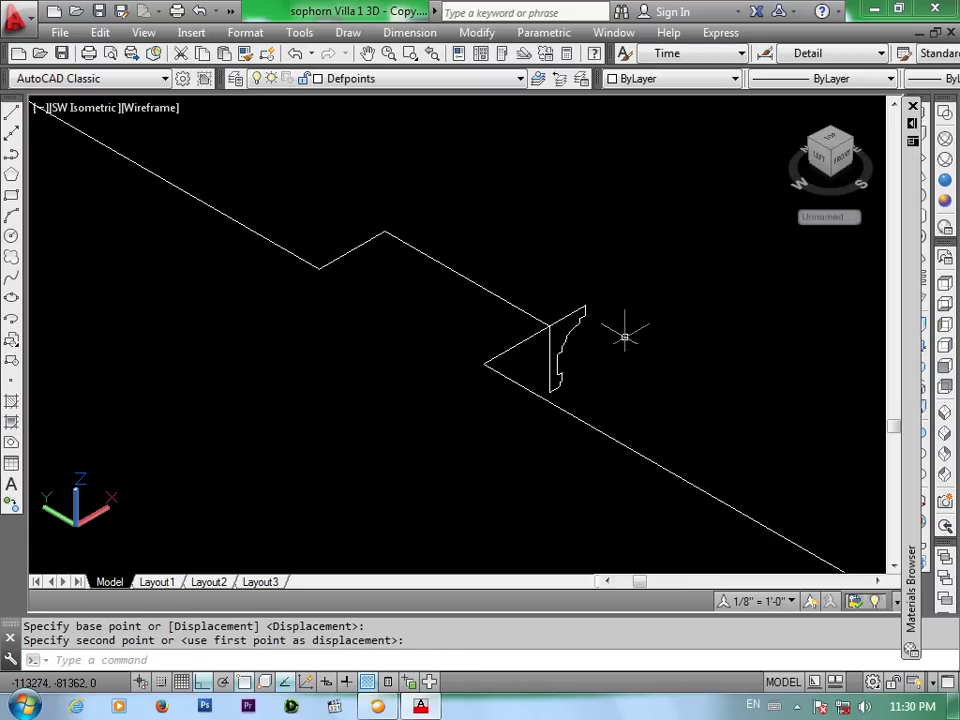
Attempt a sweep of the profile along the outline, then cancel it
text(sweep)
key(Return)
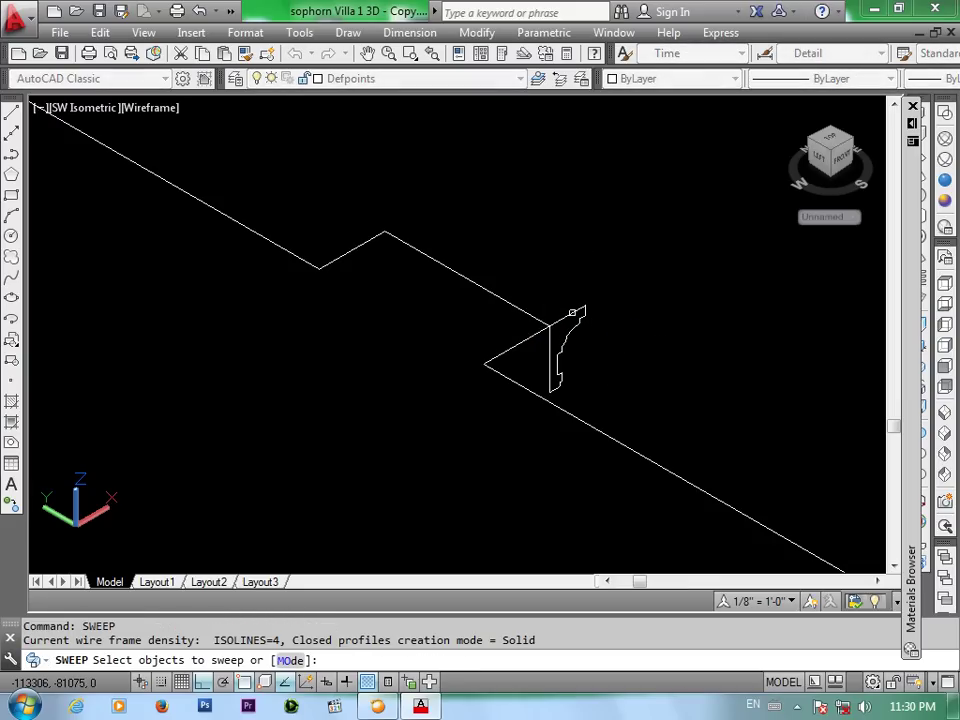
click(572, 313)
click(580, 313)
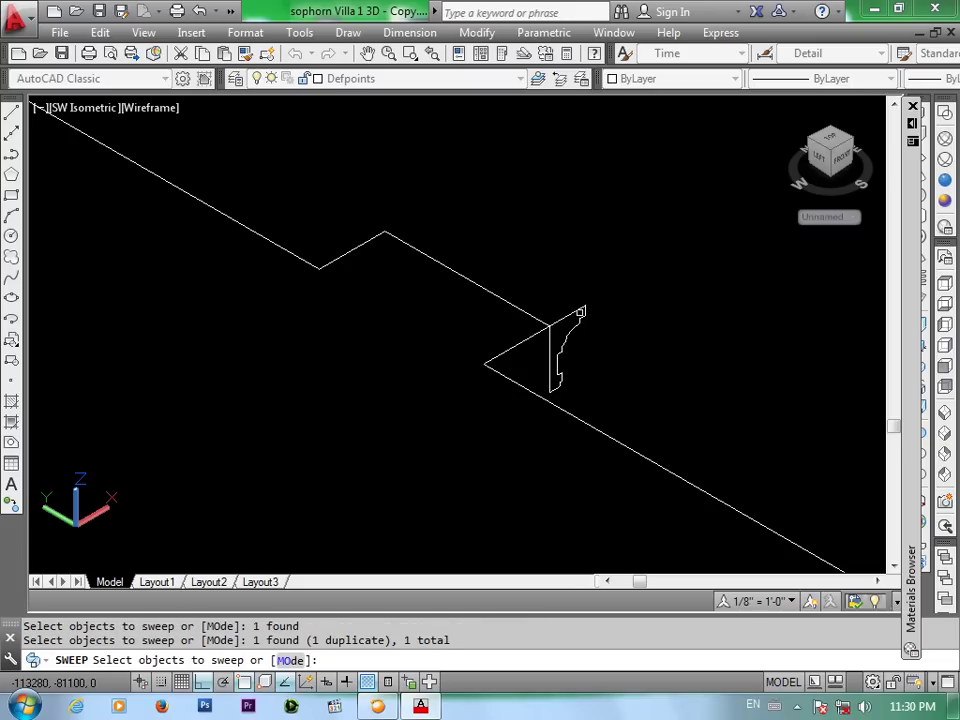
click(586, 307)
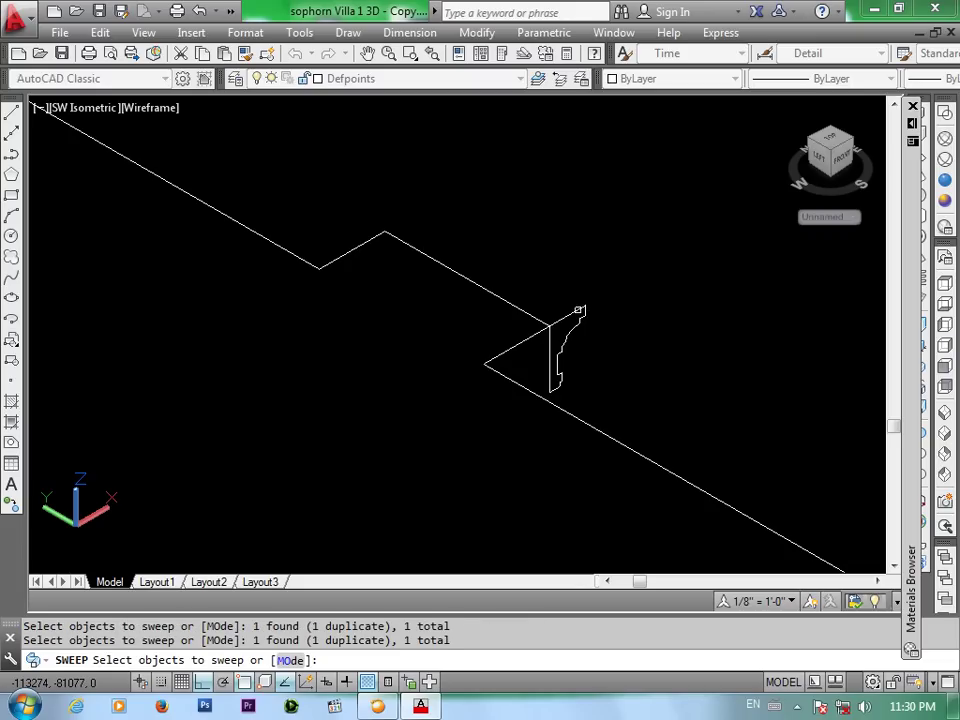
key(Return)
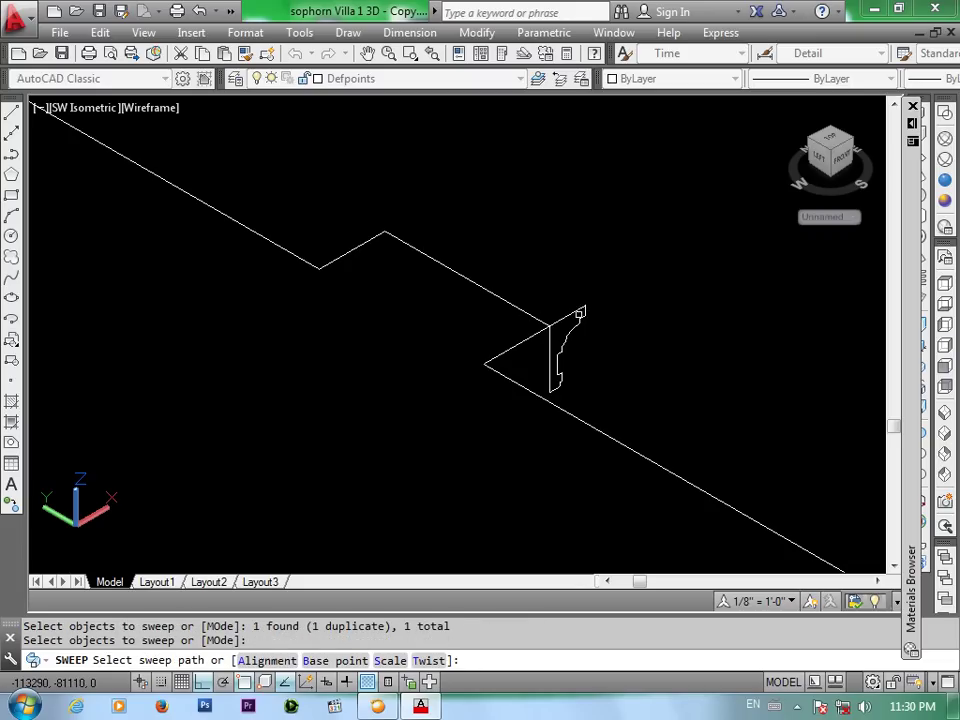
click(580, 313)
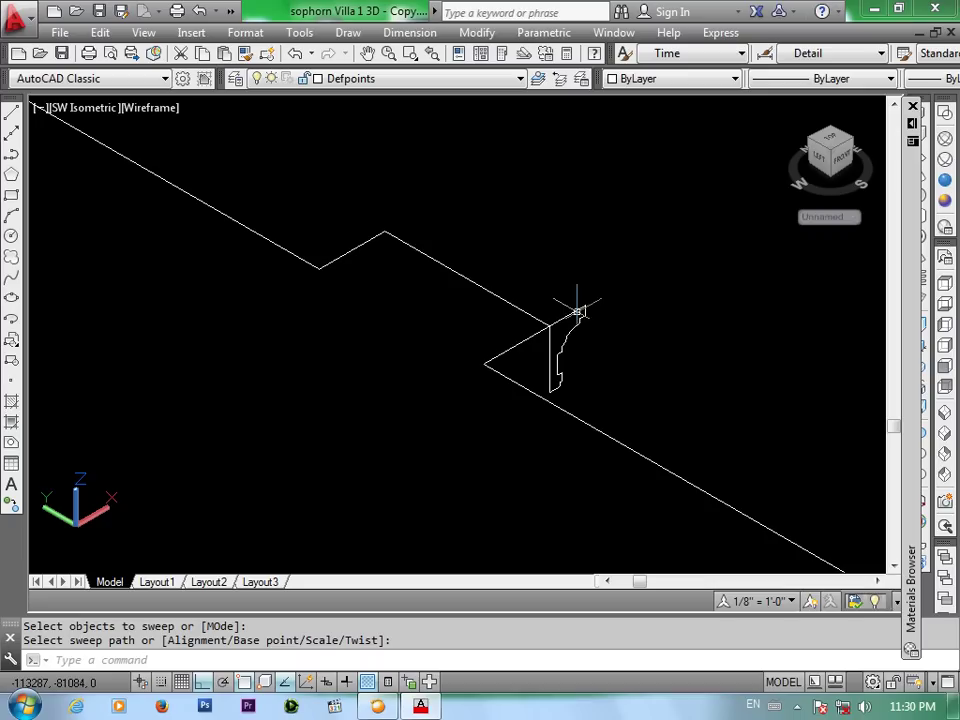
key(Escape)
key(Escape)
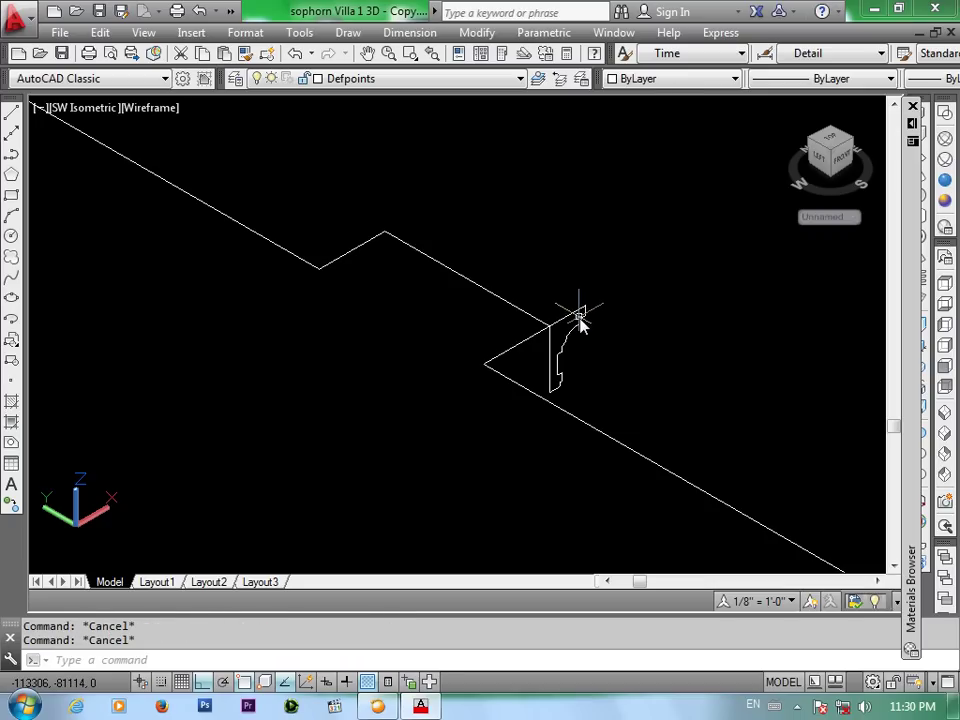
Sweep the profile along the wall outline, check it in Realistic style, then undo
text(sw)
text(p)
key(Return)
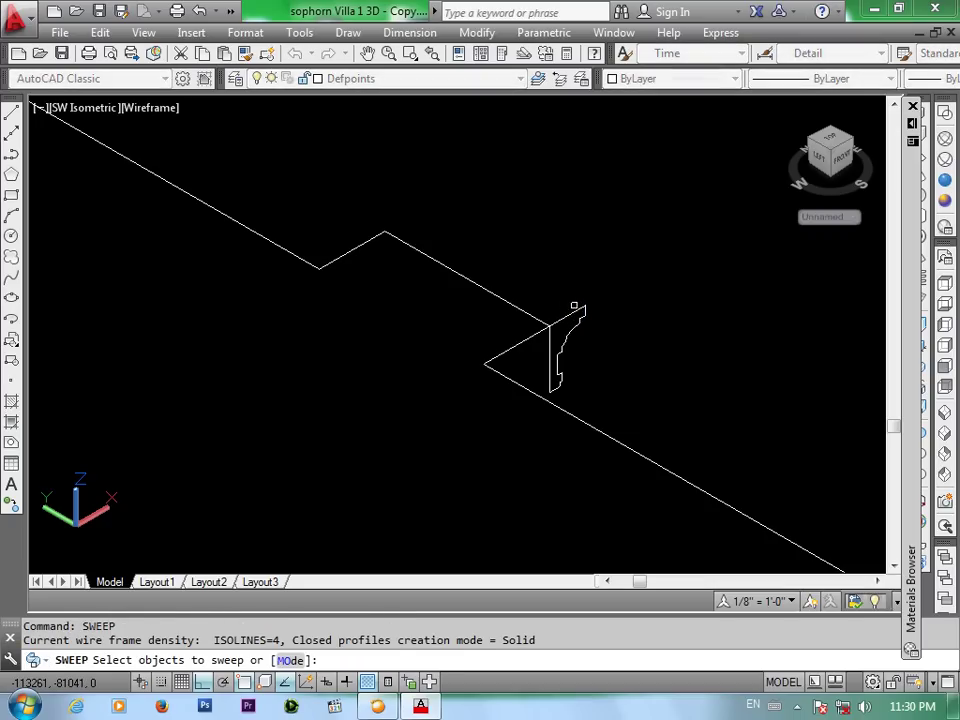
click(581, 310)
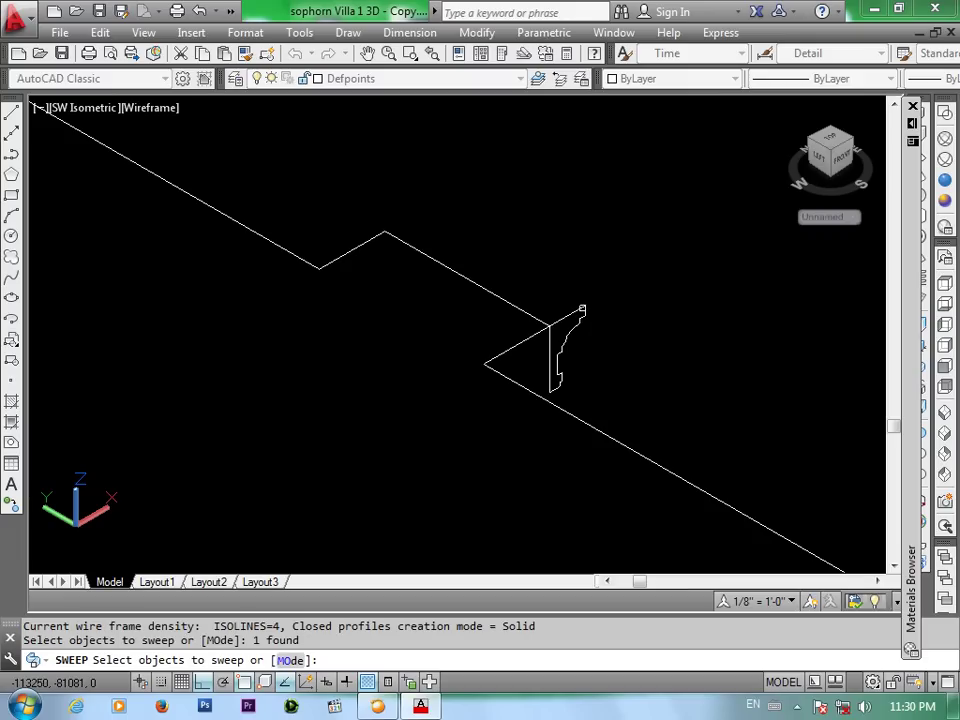
key(Return)
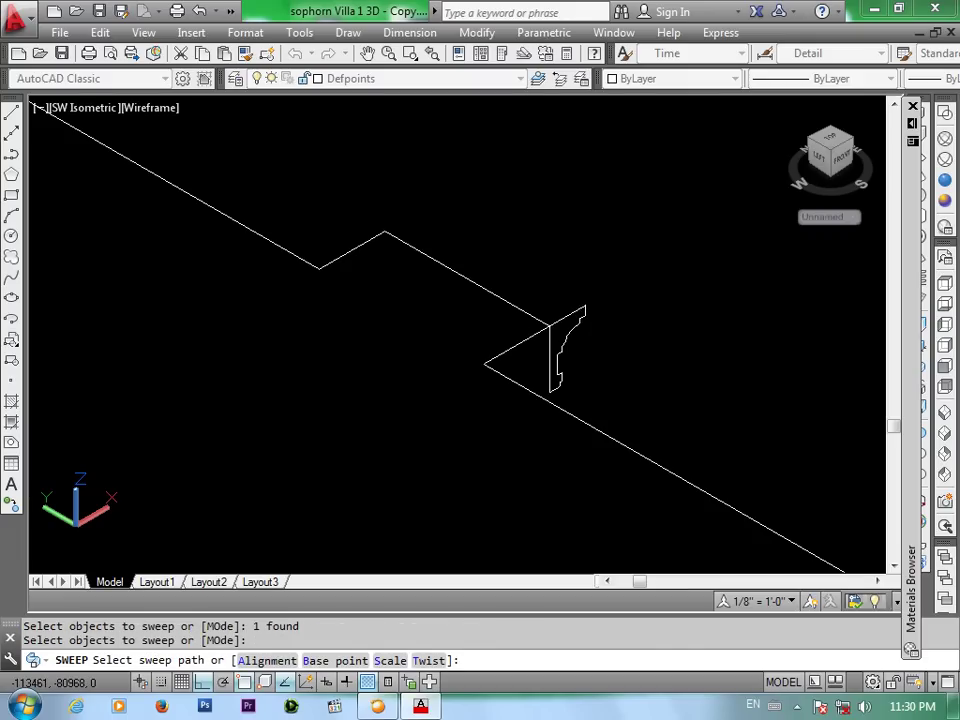
click(538, 317)
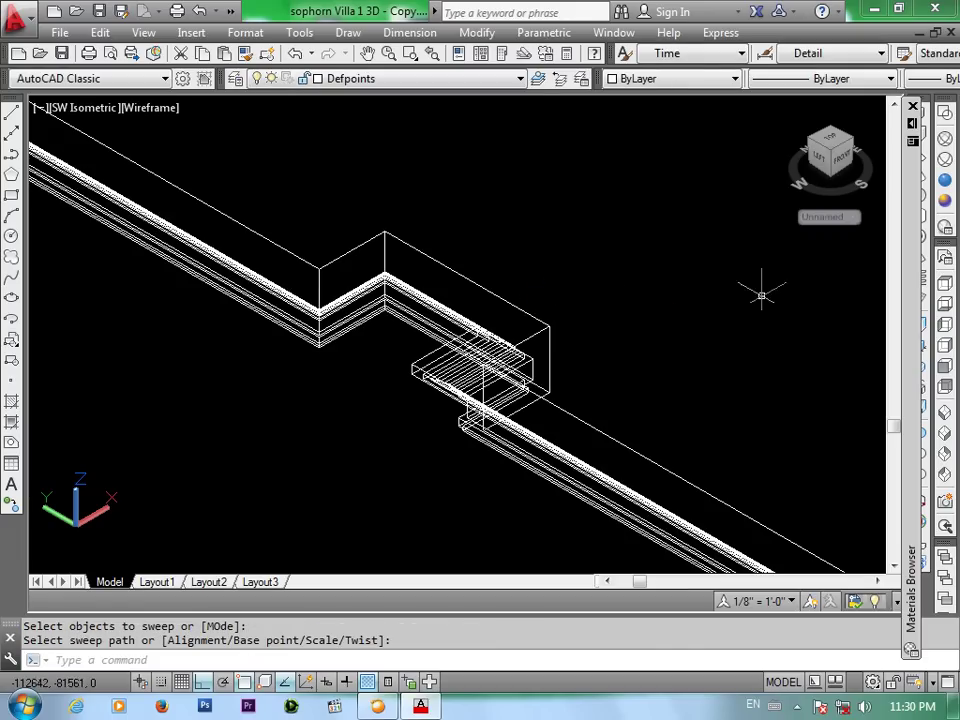
click(945, 181)
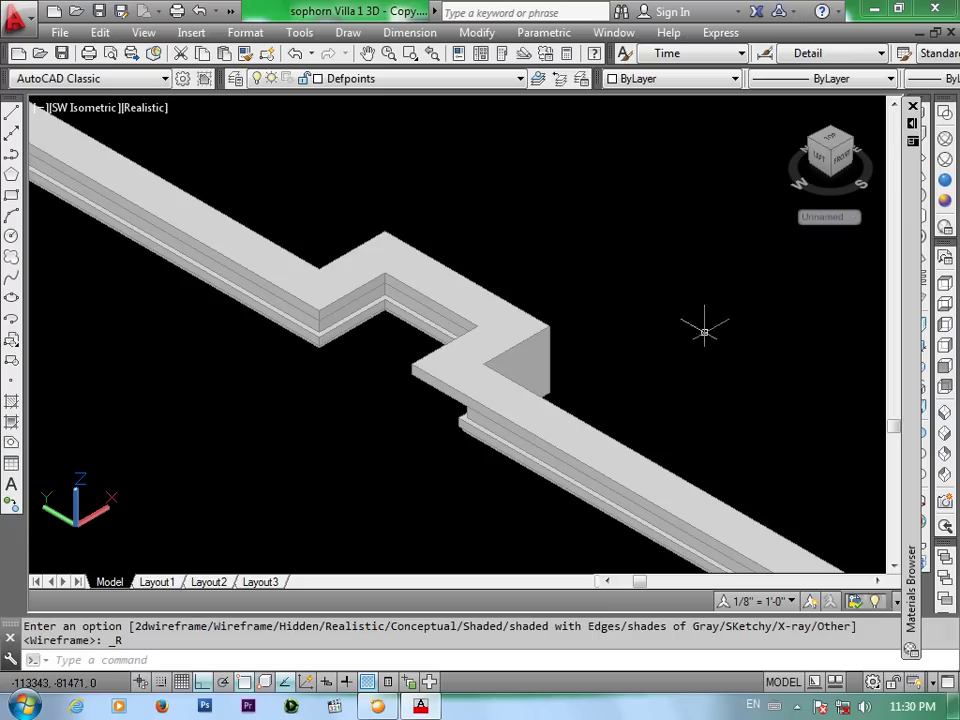
key(ctrl+z)
key(ctrl+z)
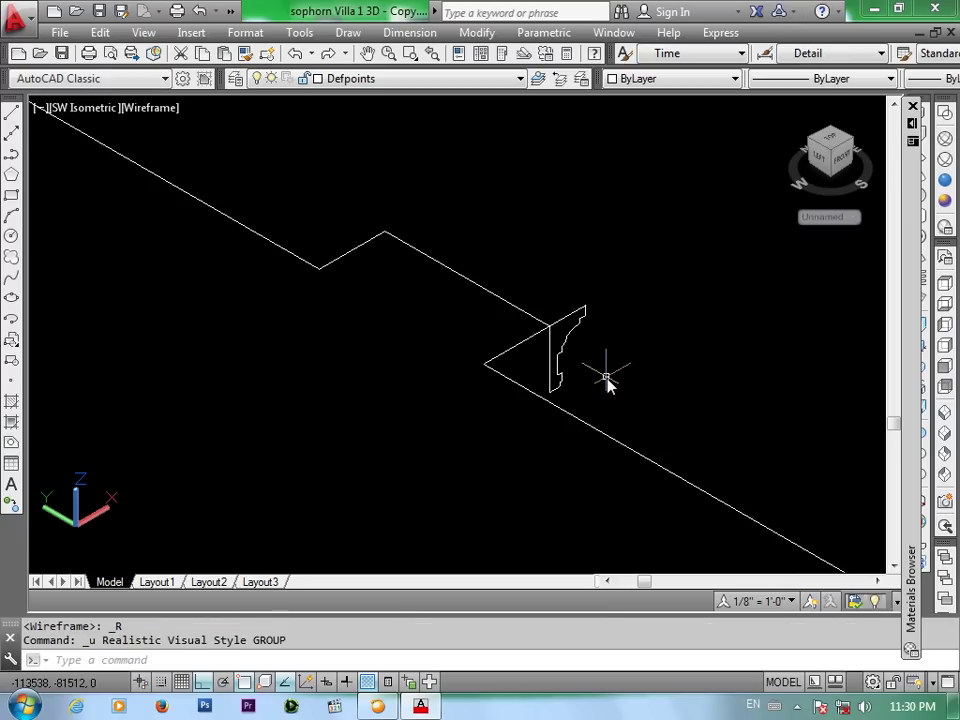
Move the upright profile to the wall outline corner beside the wall notch
scroll(600, 380, down, 3)
scroll(587, 373, up, 3)
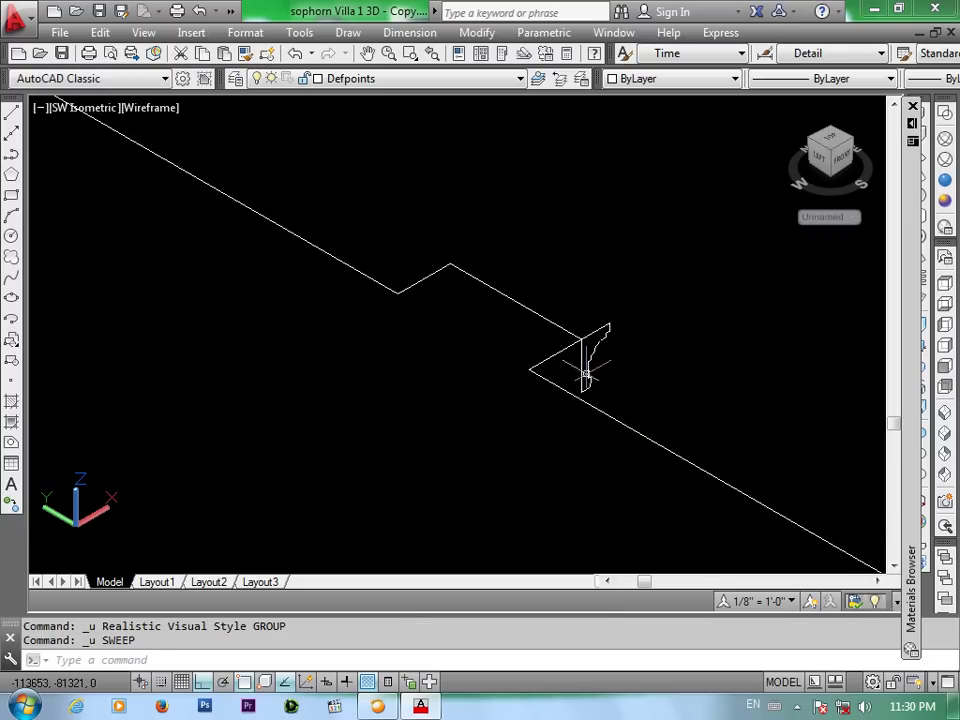
text(m)
key(Return)
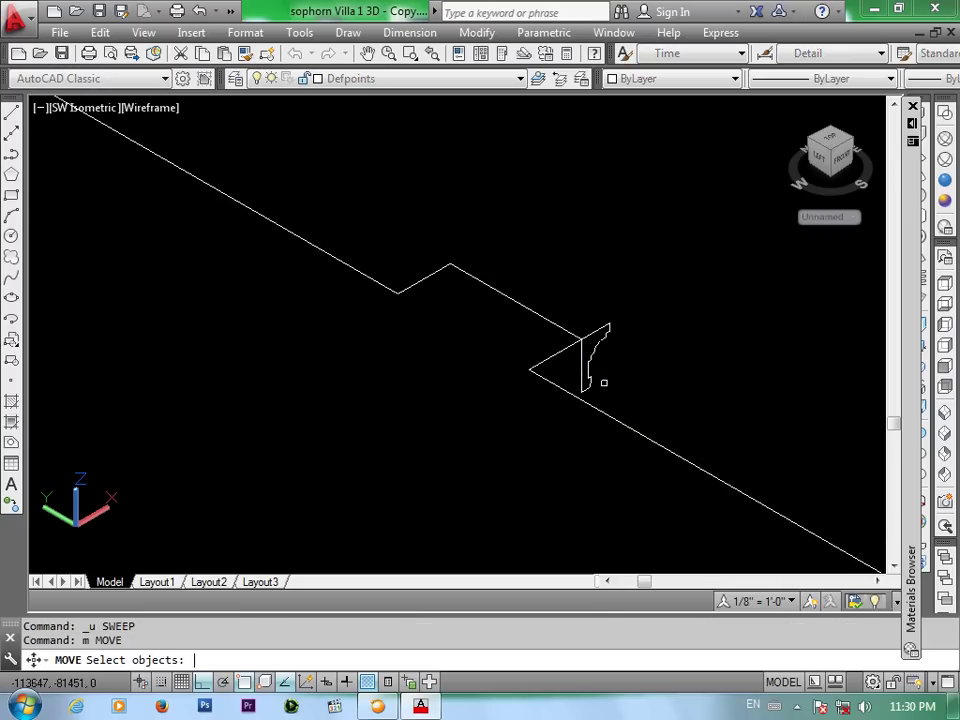
click(596, 330)
key(Return)
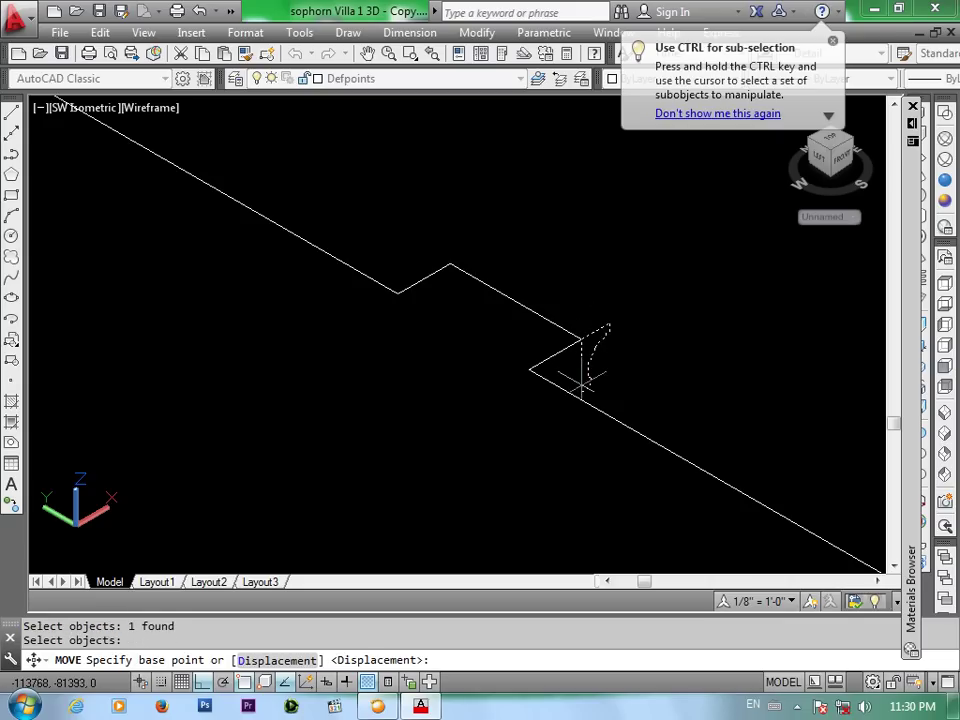
click(581, 340)
scroll(580, 340, down, 2)
scroll(580, 340, down, 2)
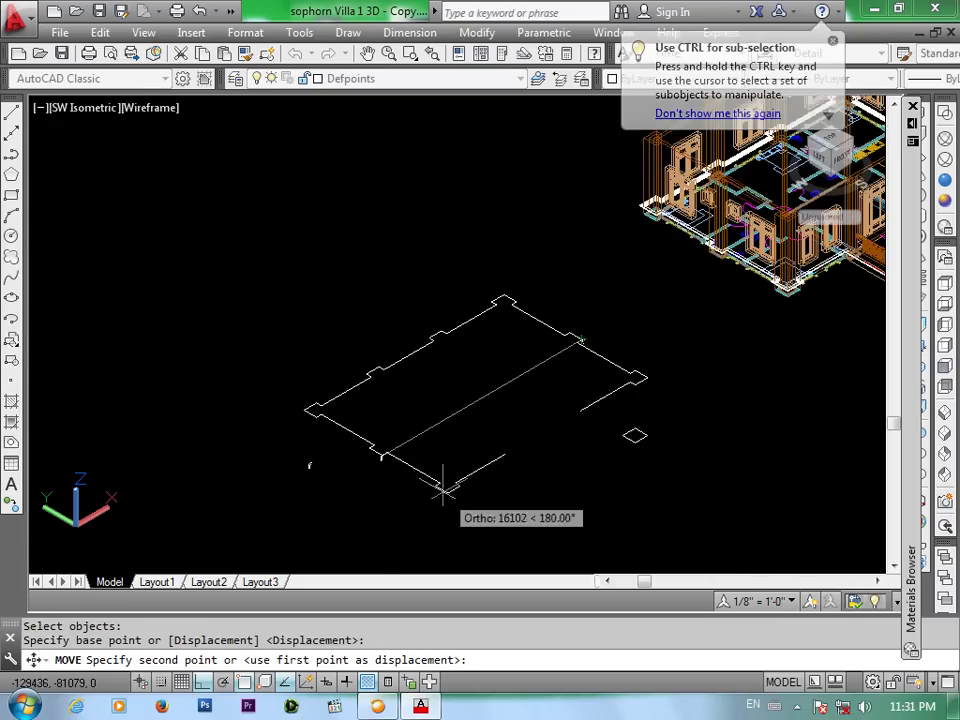
scroll(395, 468, up, 3)
scroll(379, 452, up, 2)
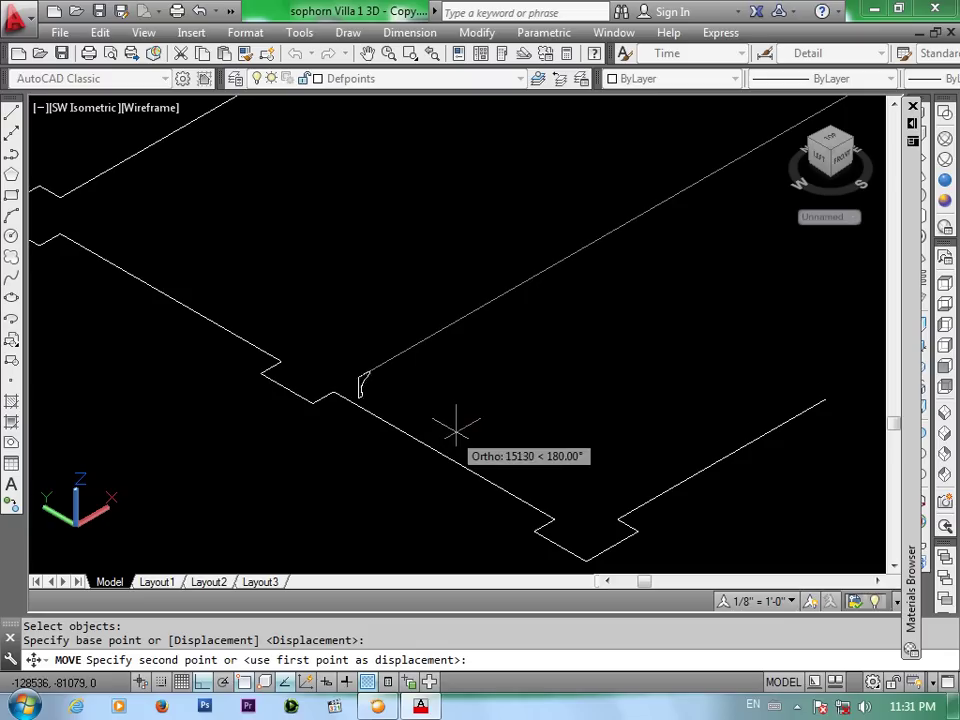
click(333, 393)
scroll(349, 392, up, 3)
middle_drag(349, 392, 481, 406)
Sweep the moulding profile along the wall outline with SWEEP
text(sweep)
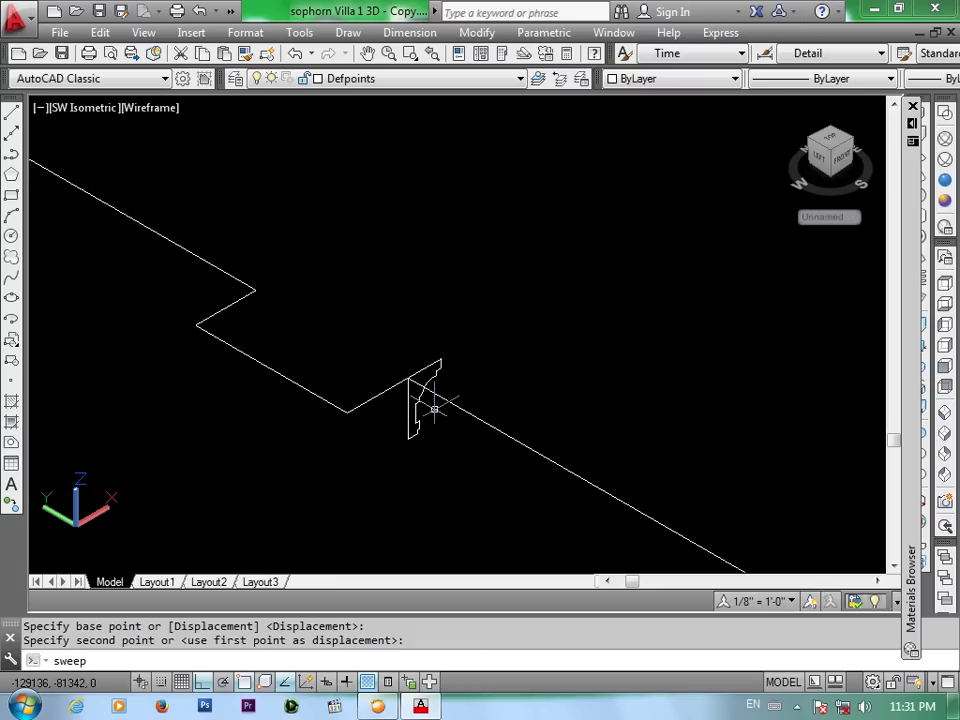
key(Return)
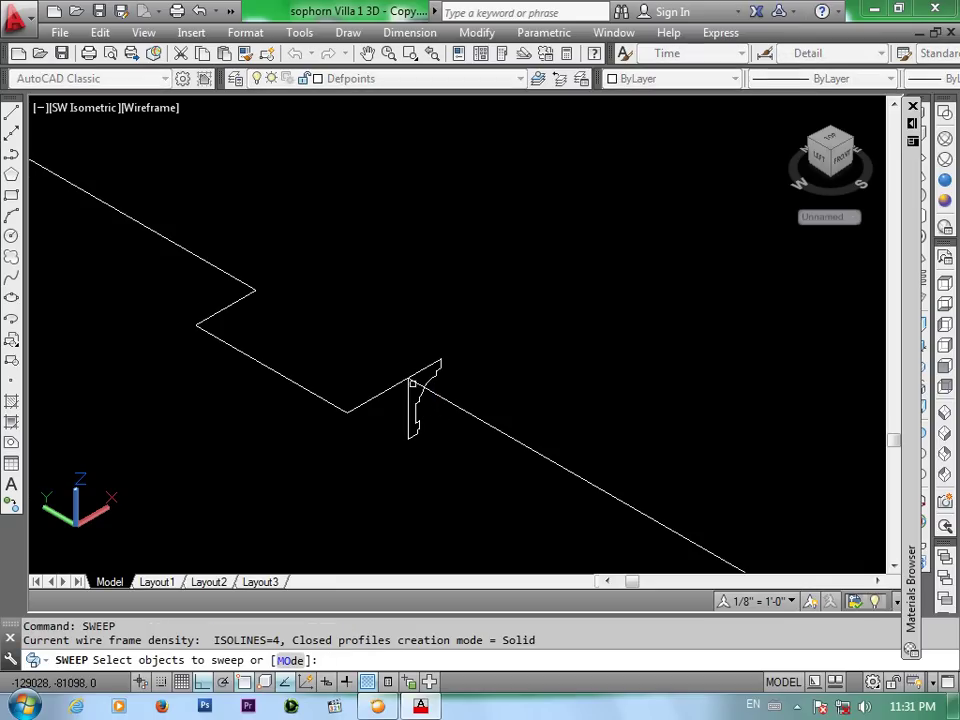
click(424, 368)
key(Return)
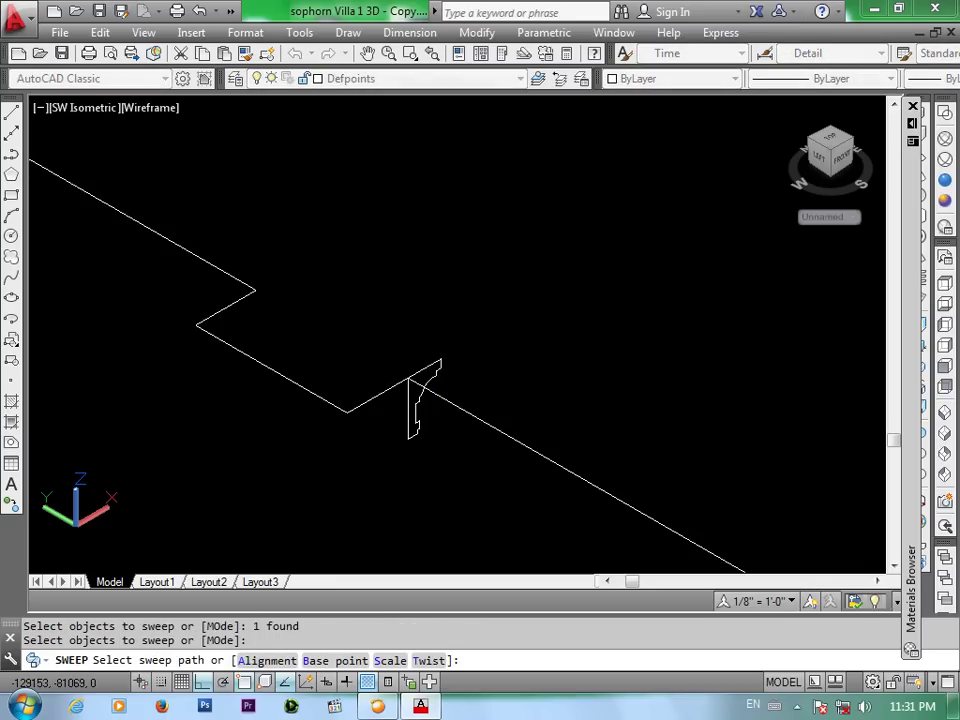
click(240, 281)
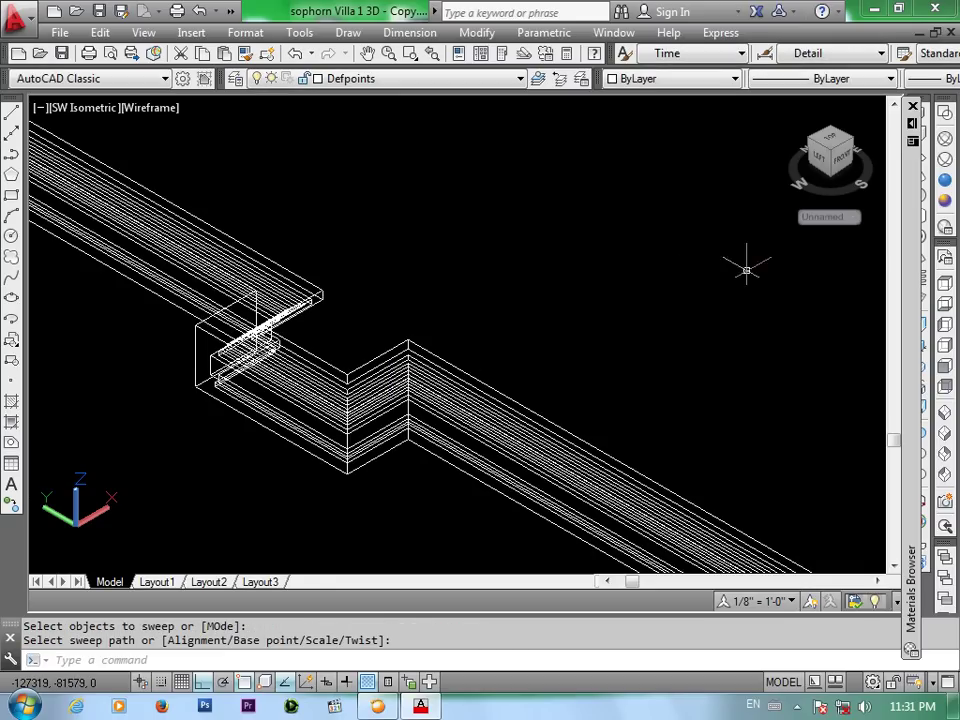
Preview the cornice in Realistic style, zoom to inspect, then undo the sweep
click(945, 182)
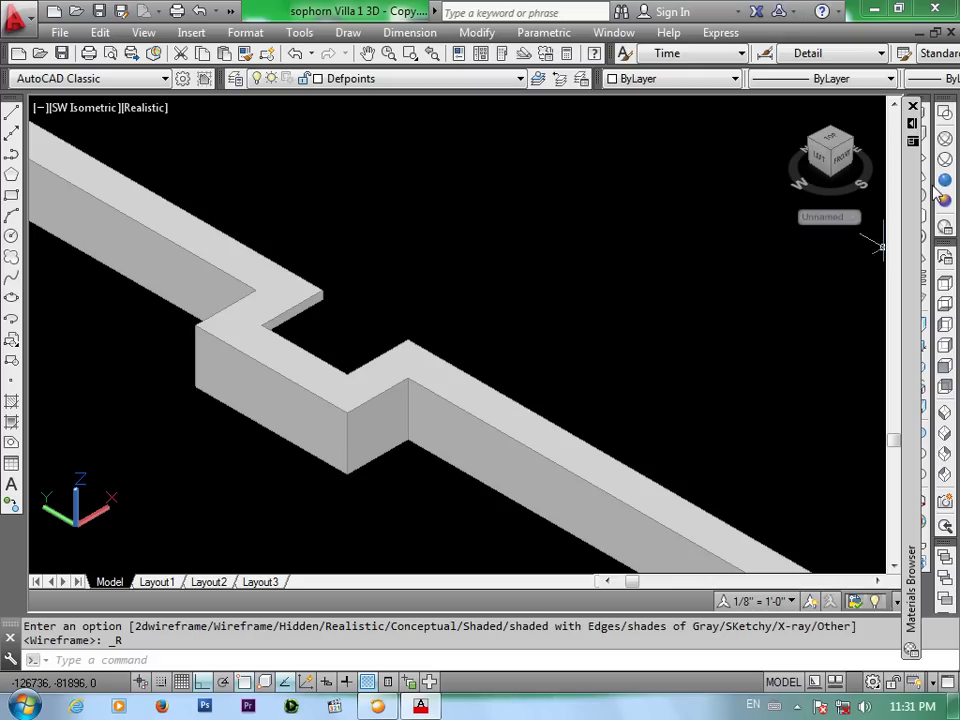
scroll(659, 316, down, 3)
scroll(659, 316, down, 2)
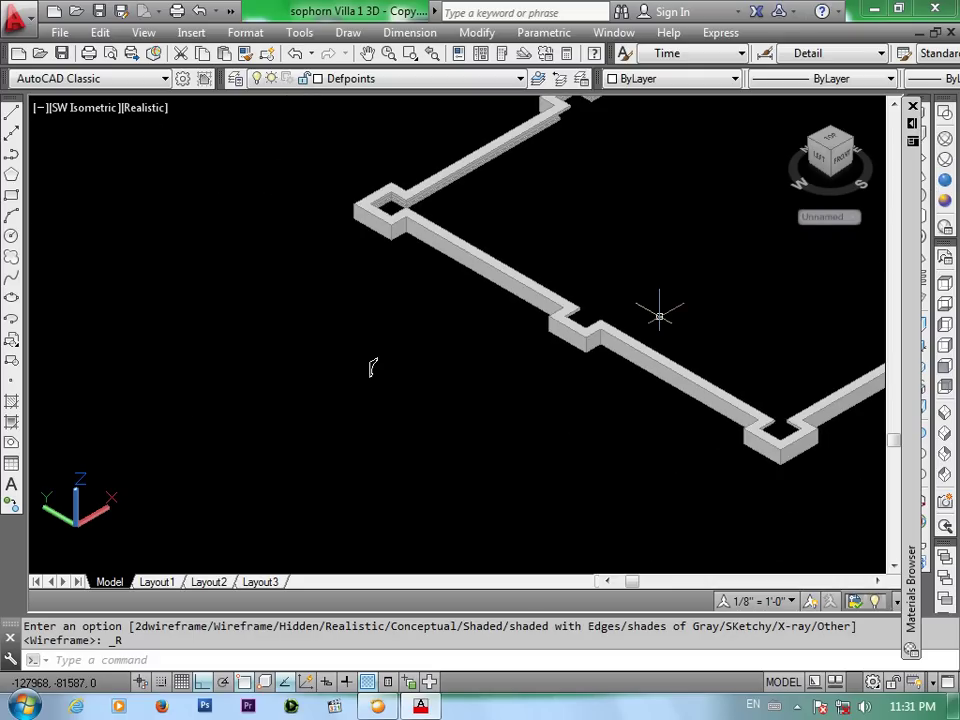
scroll(711, 330, down, 2)
scroll(711, 330, up, 2)
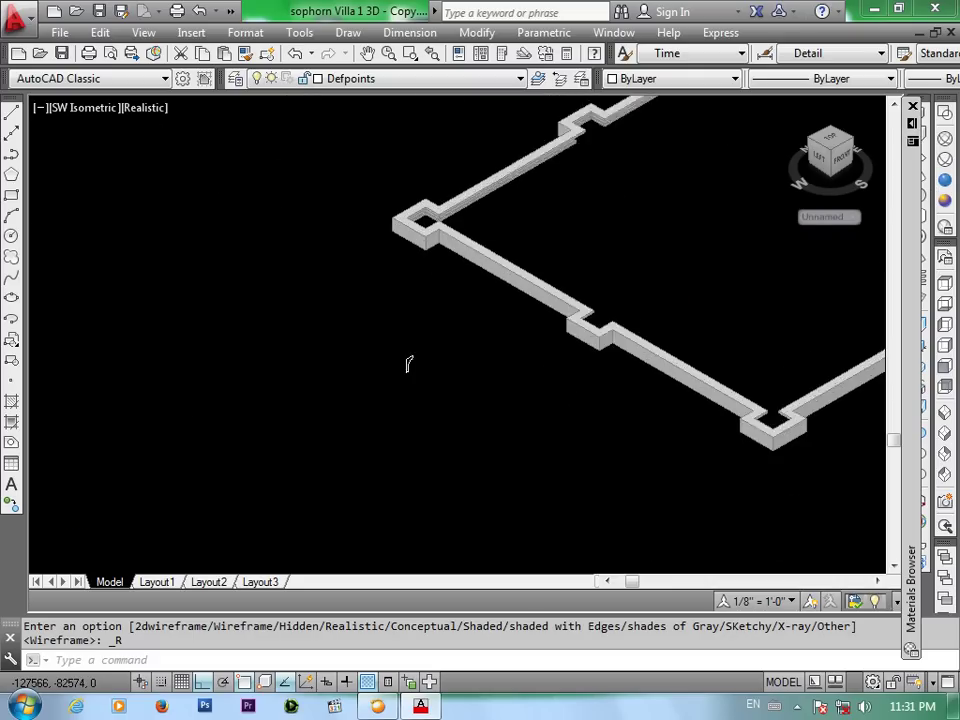
scroll(711, 330, up, 2)
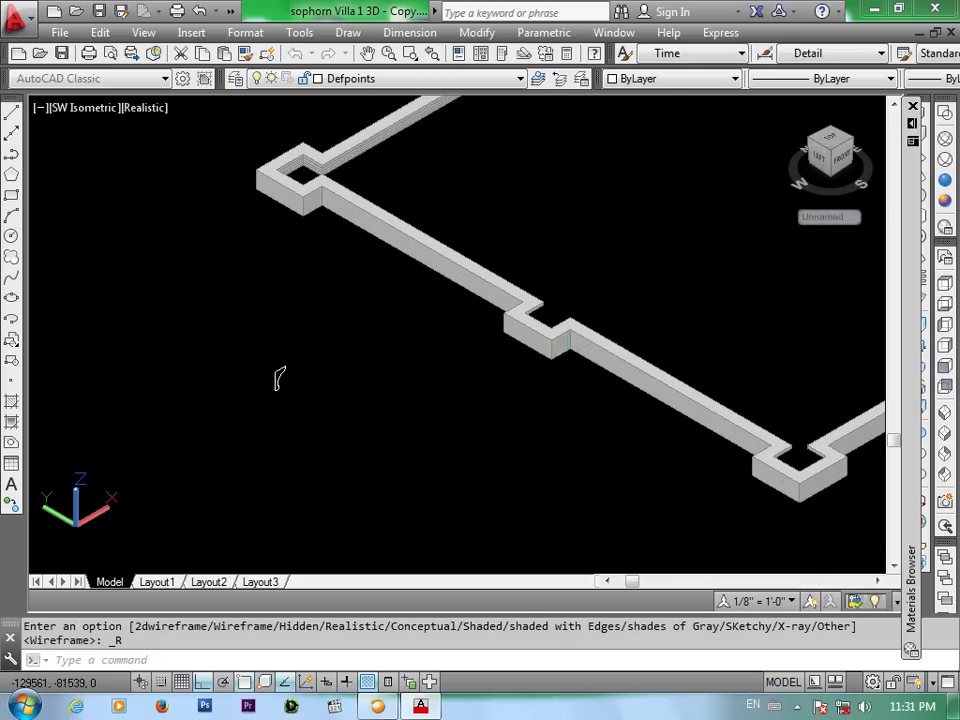
key(ctrl+z)
key(ctrl+z)
key(ctrl+z)
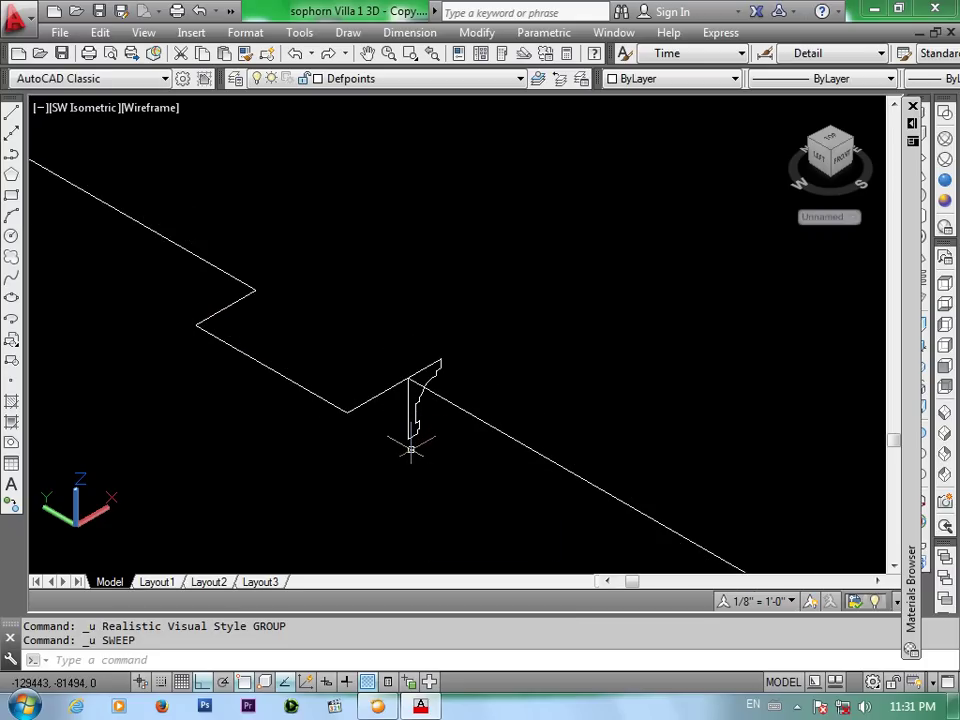
Rotate the moulding profile 180° with ROTATE3D about a vertical two-point axis
text(rot)
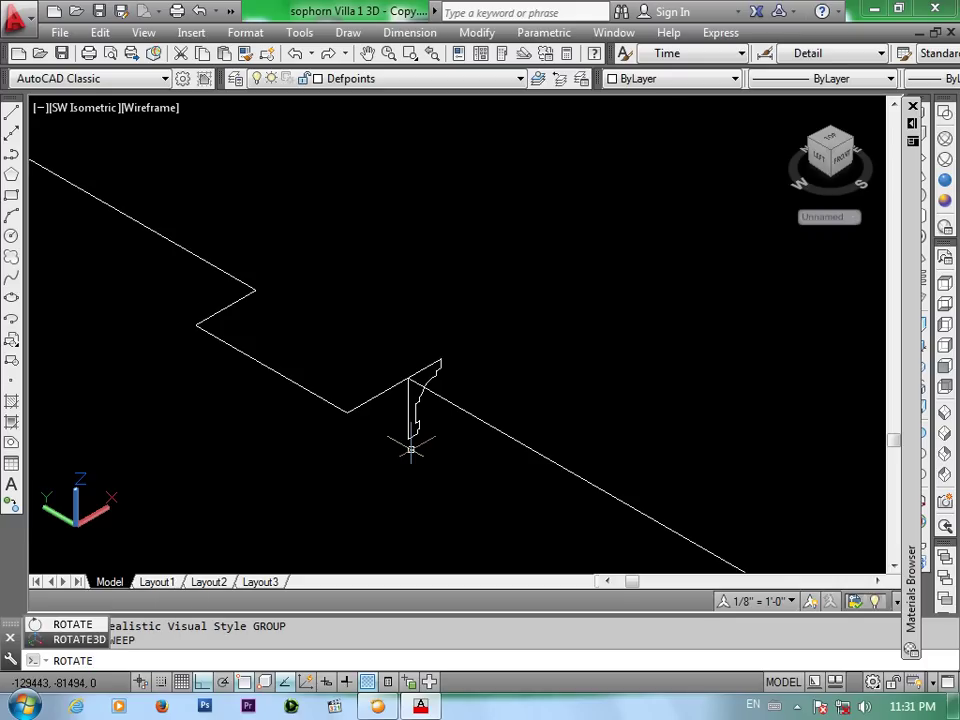
text(3d)
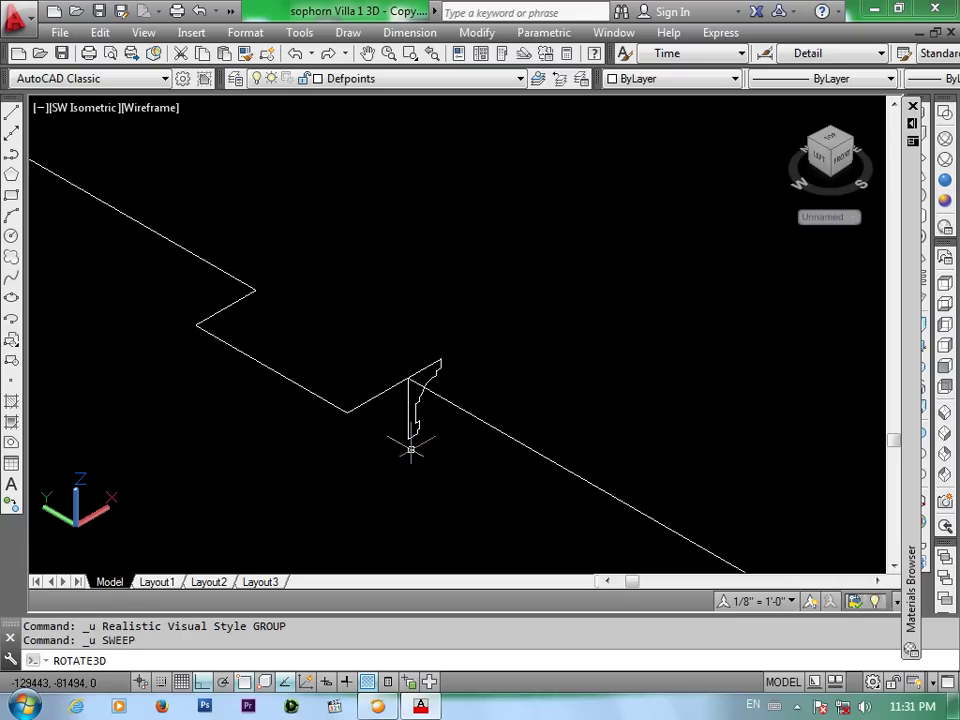
key(Return)
click(409, 432)
key(Return)
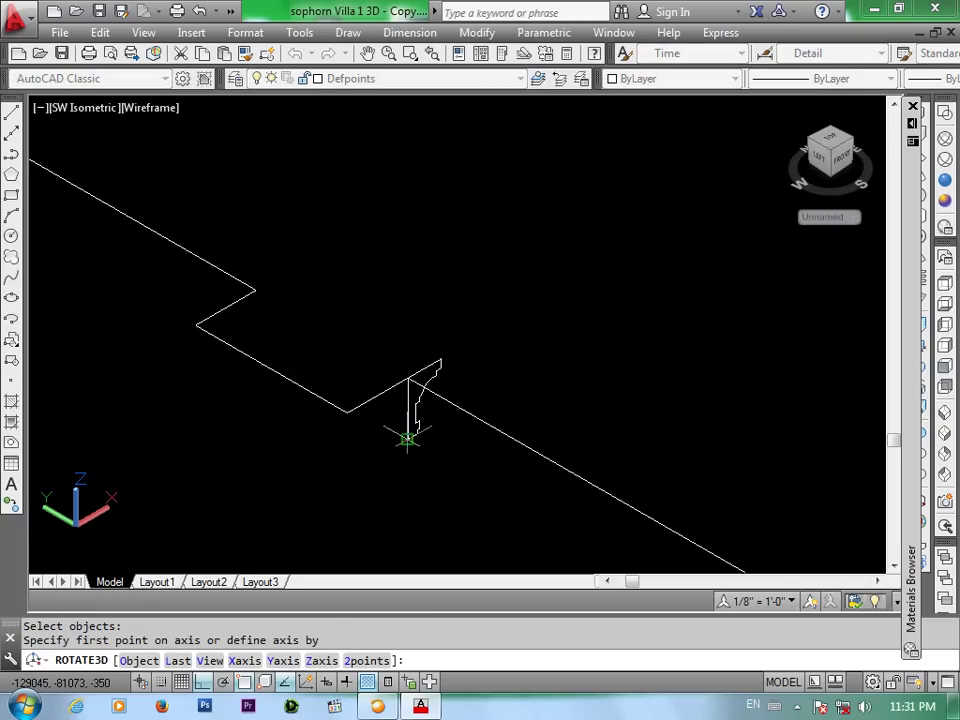
click(407, 438)
click(401, 303)
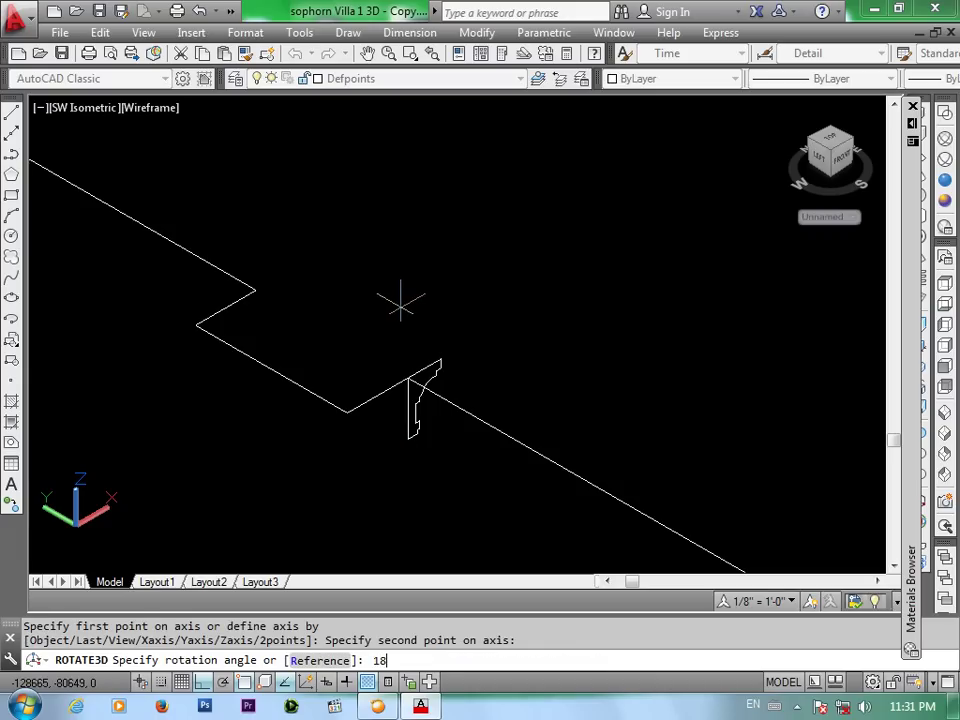
text(0)
key(Return)
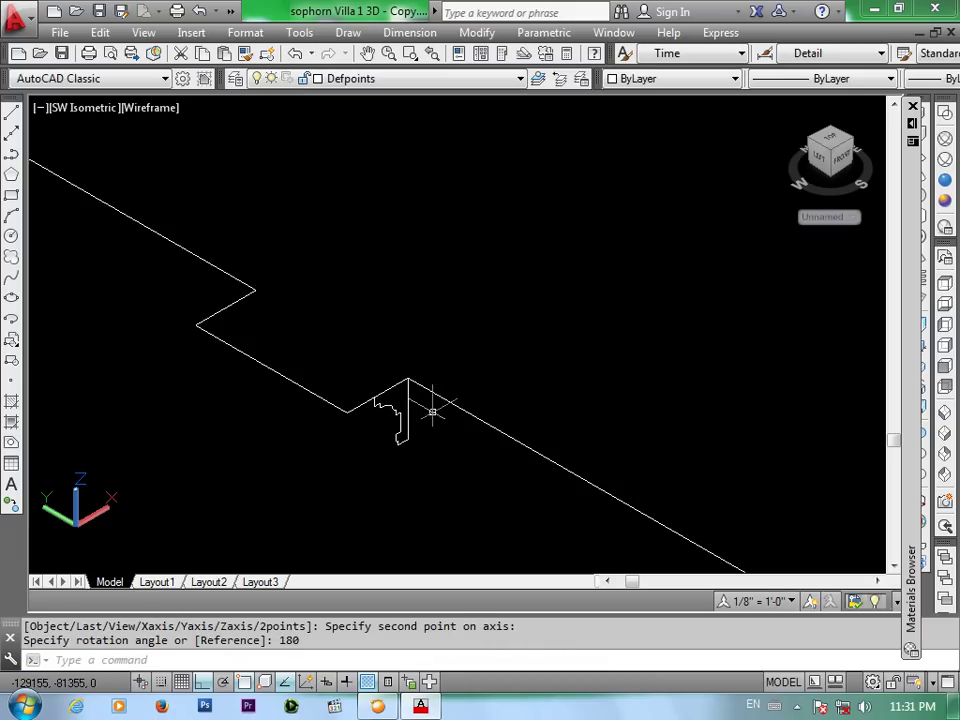
Move the profile from its base corner onto the wall outline's inner corner
text(m)
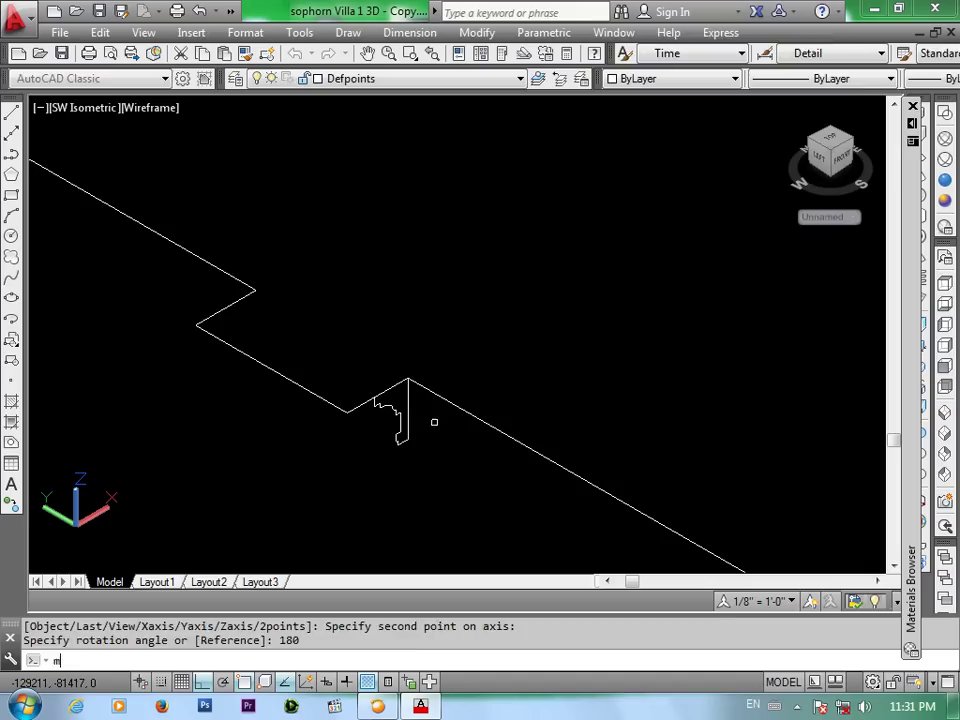
key(Return)
click(414, 441)
key(Return)
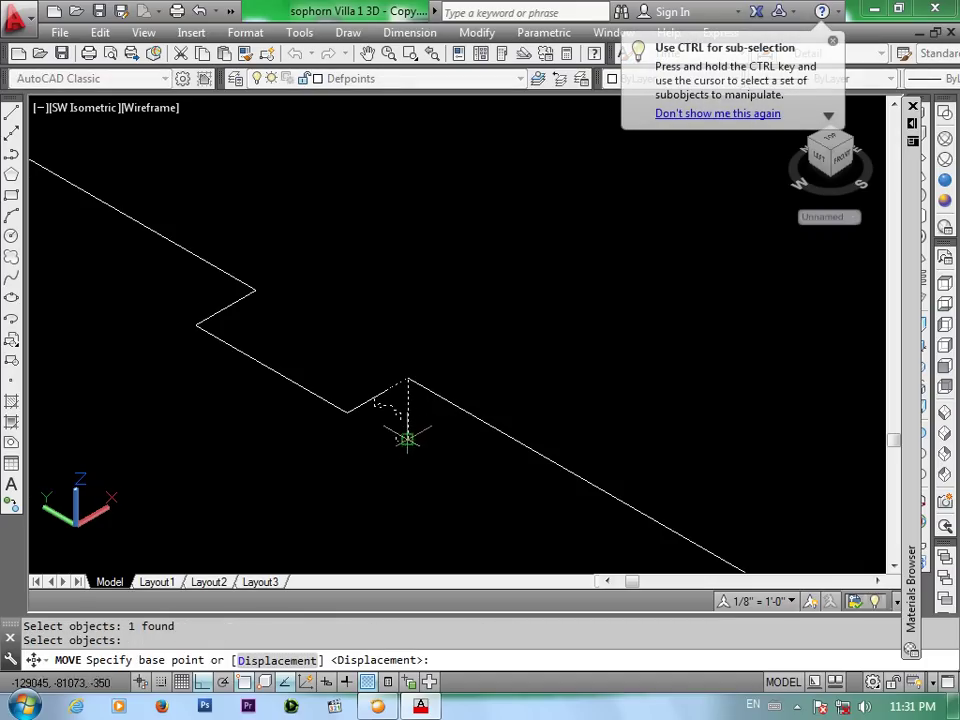
click(407, 438)
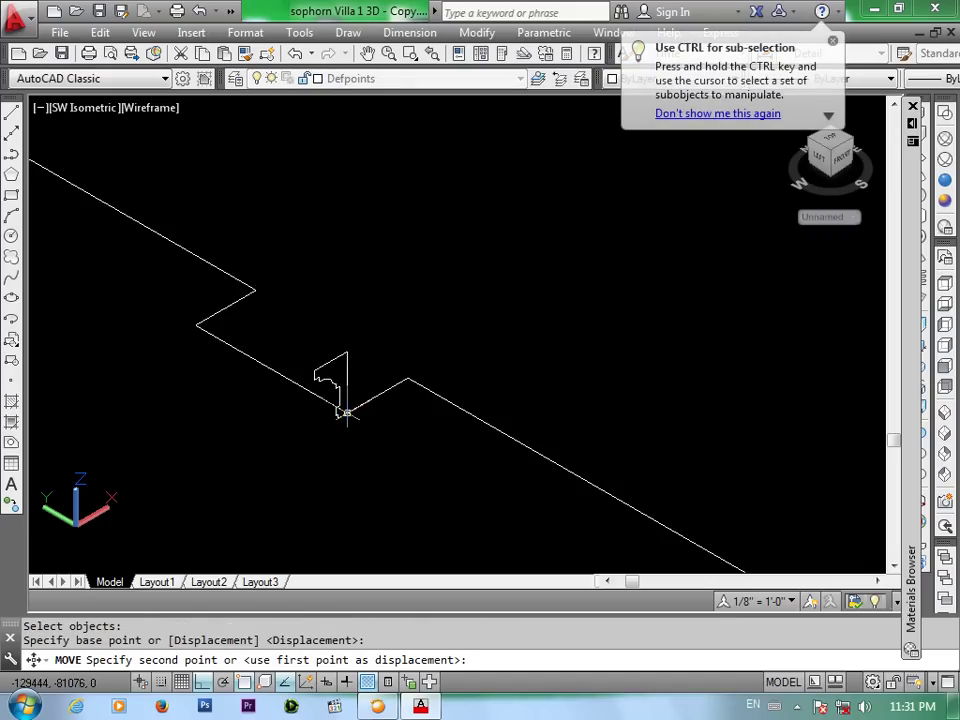
click(345, 413)
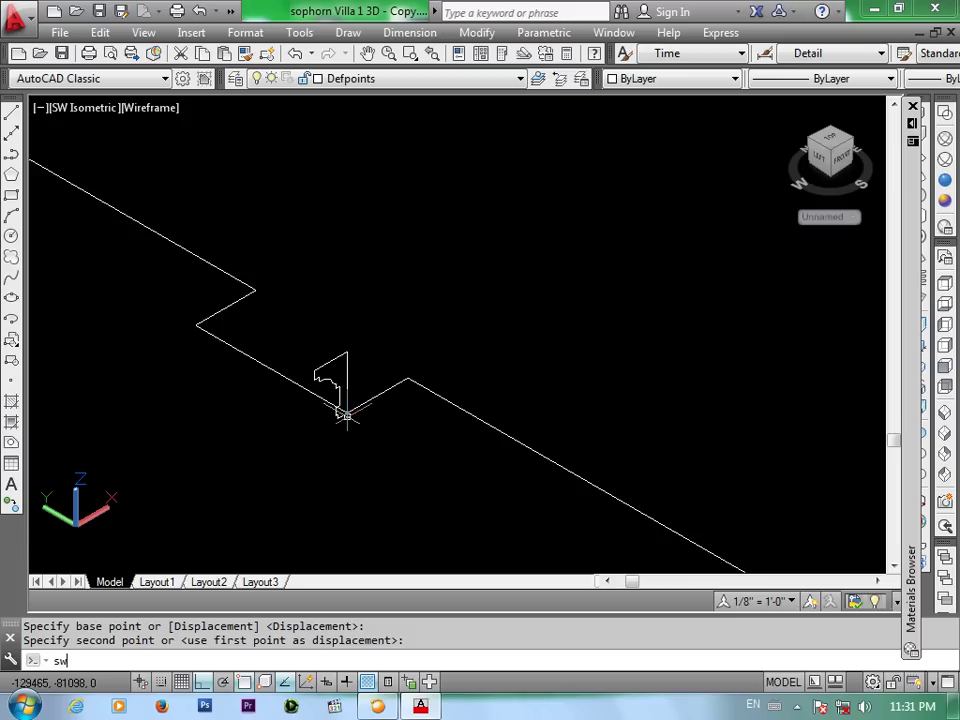
Sweep the flipped profile along the wall outline polyline
key(Return)
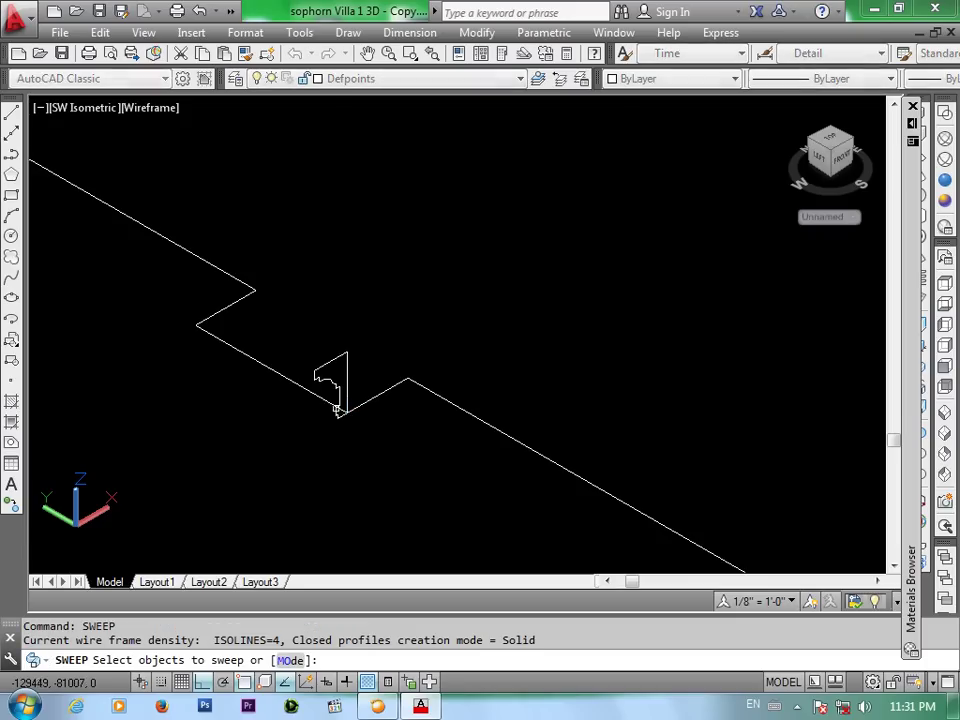
click(331, 380)
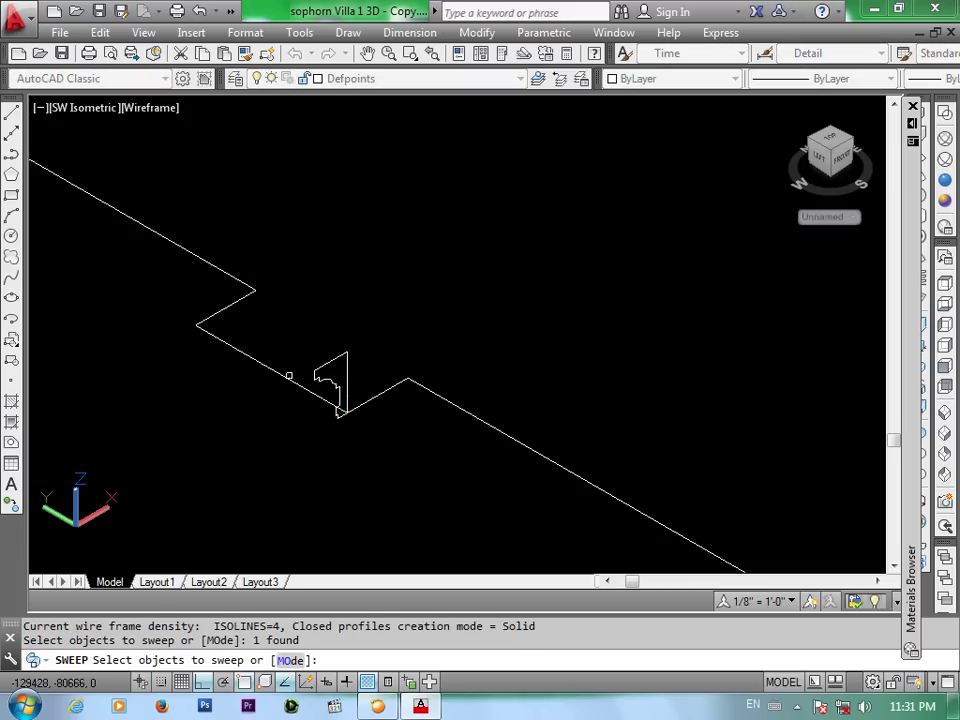
key(Return)
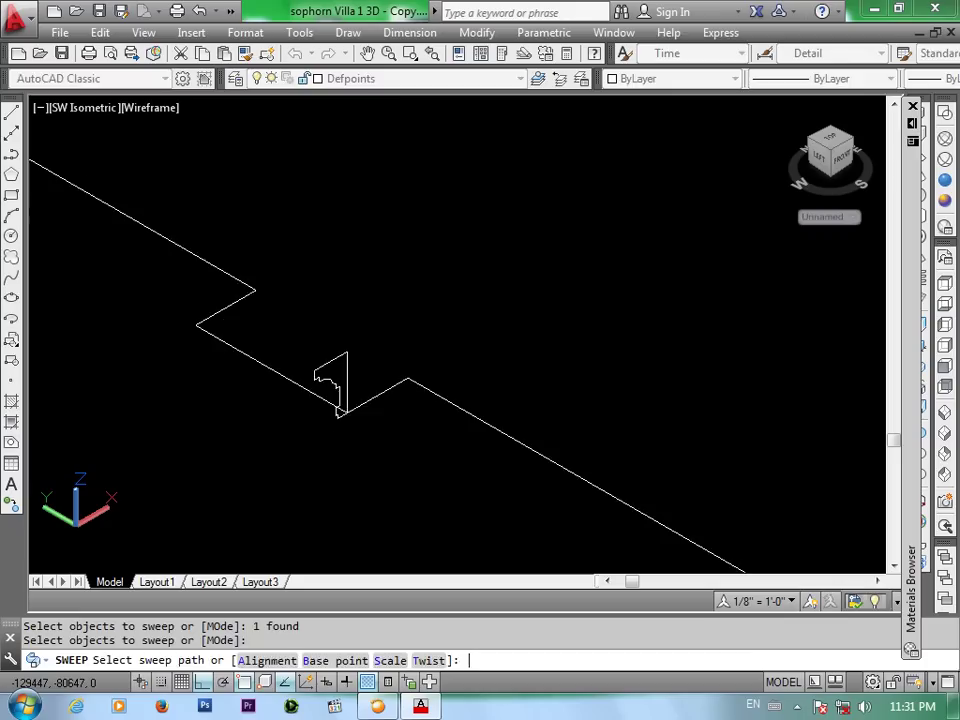
click(374, 395)
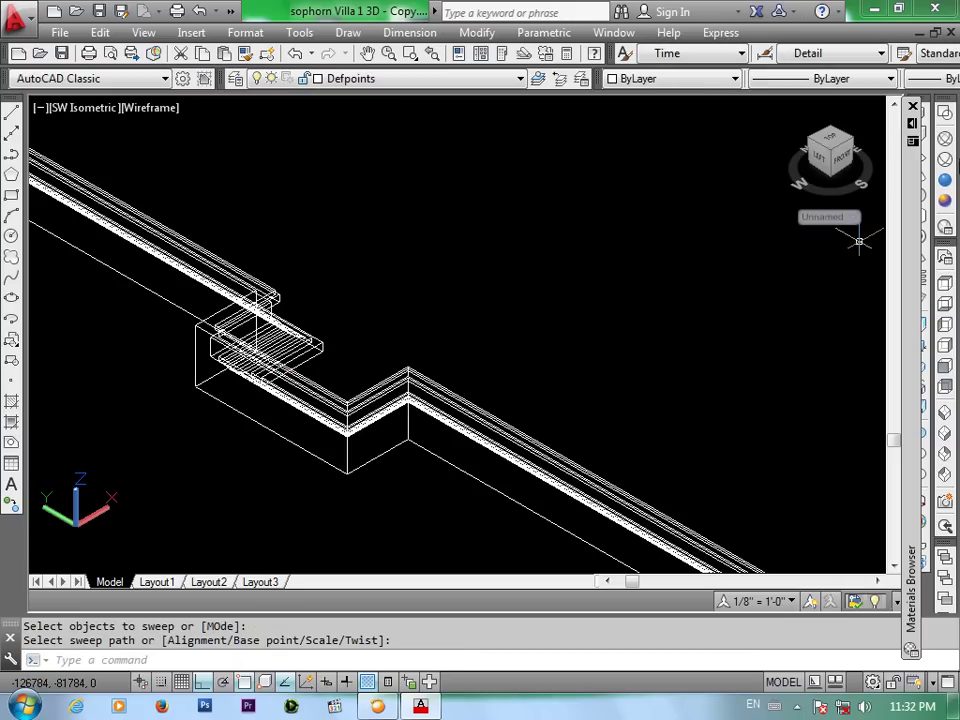
Check the cornice in Realistic style, then undo the sweep
click(945, 181)
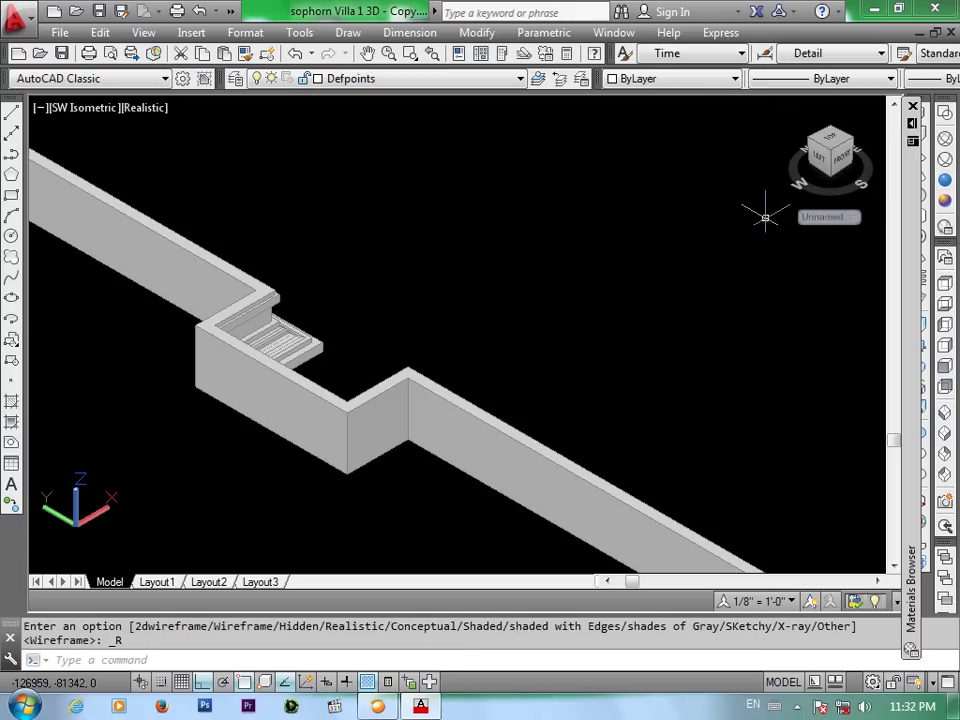
scroll(521, 346, down, 3)
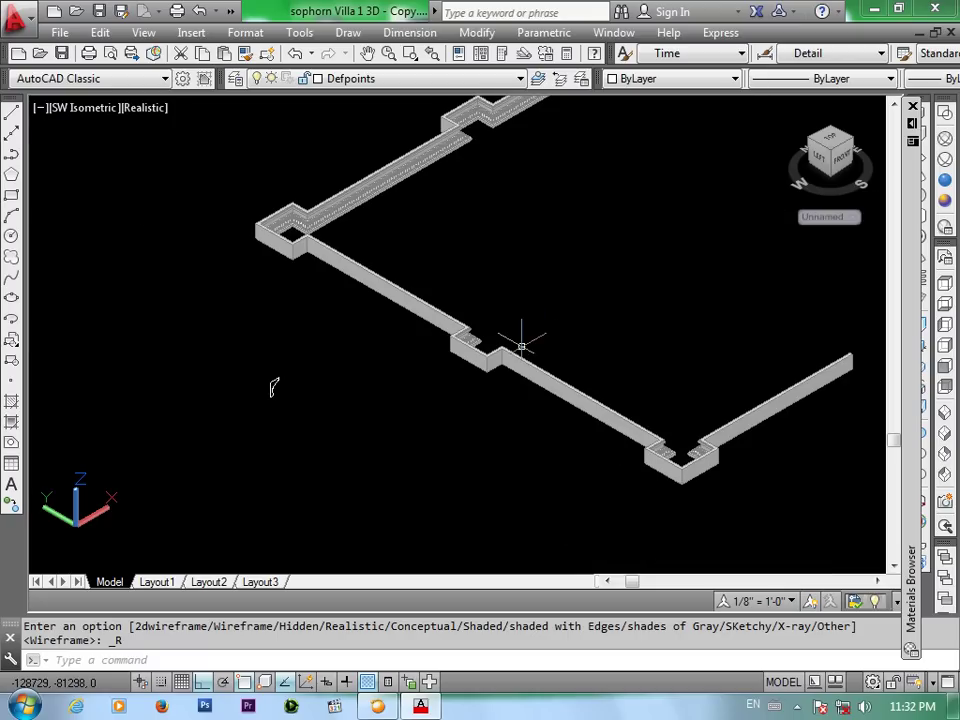
scroll(519, 346, up, 2)
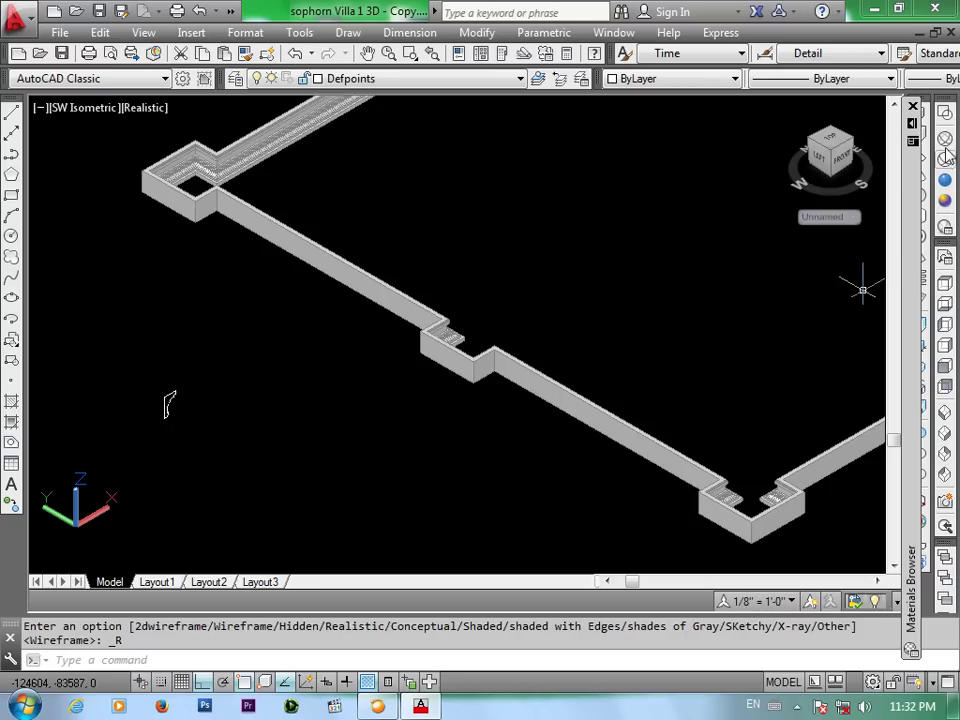
key(ctrl+z)
key(ctrl+z)
key(ctrl+z)
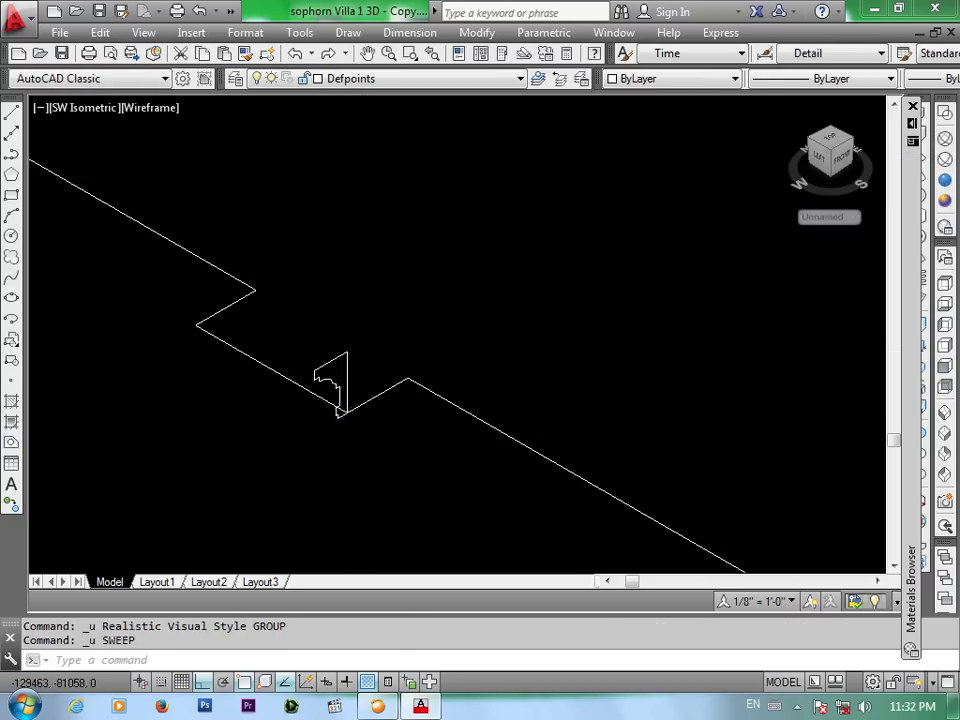
Move the profile by its top corner to the wall outline's outer corner
scroll(340, 412, up, 2)
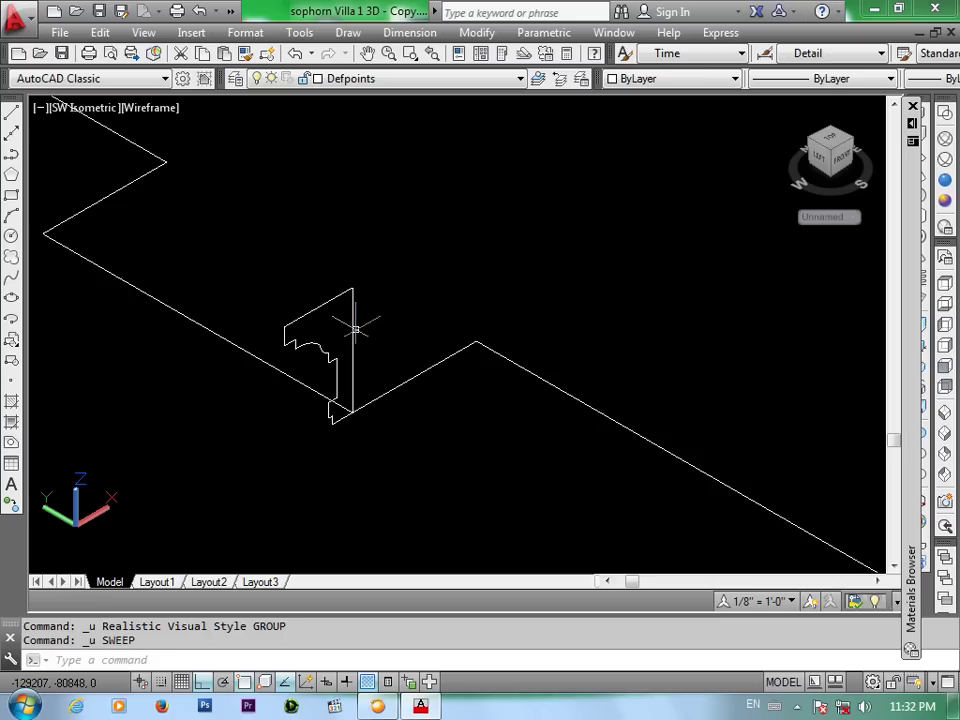
text(m)
key(Return)
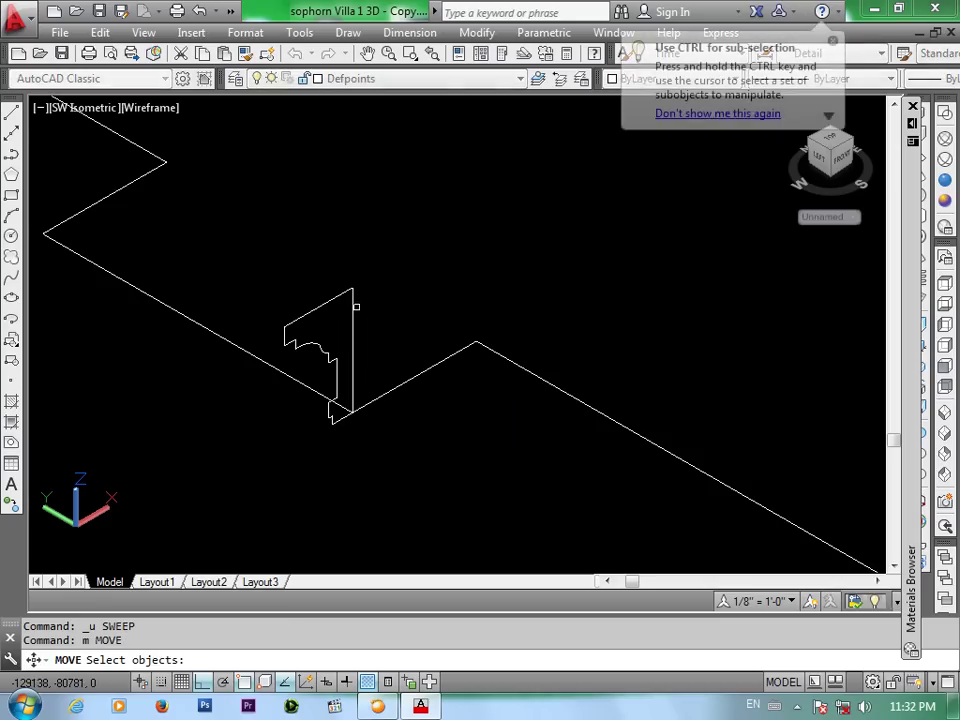
click(352, 296)
key(Return)
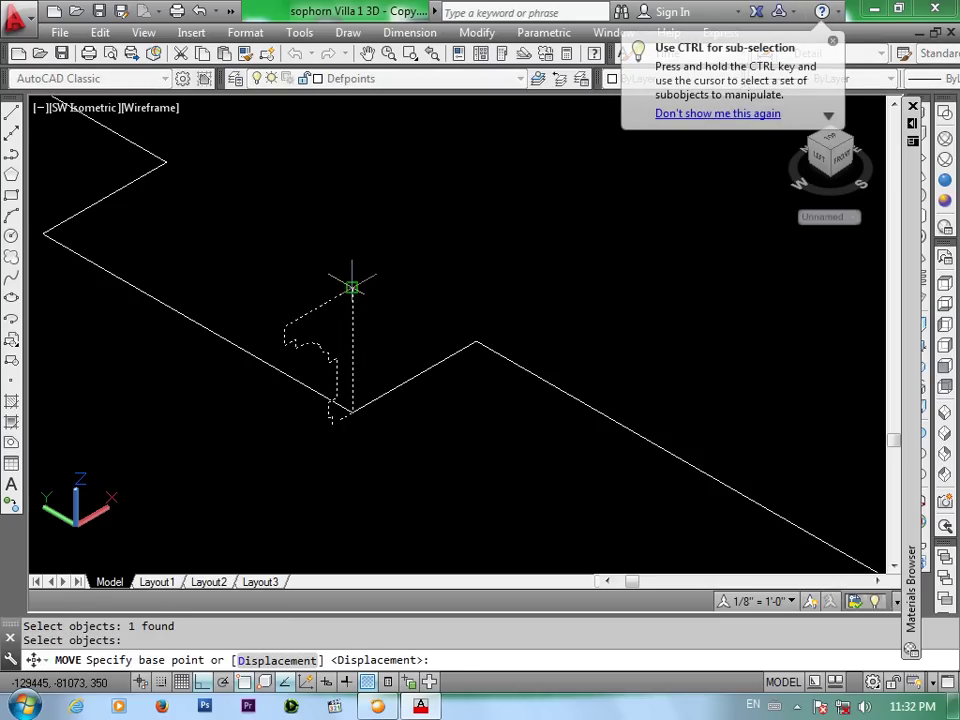
click(352, 288)
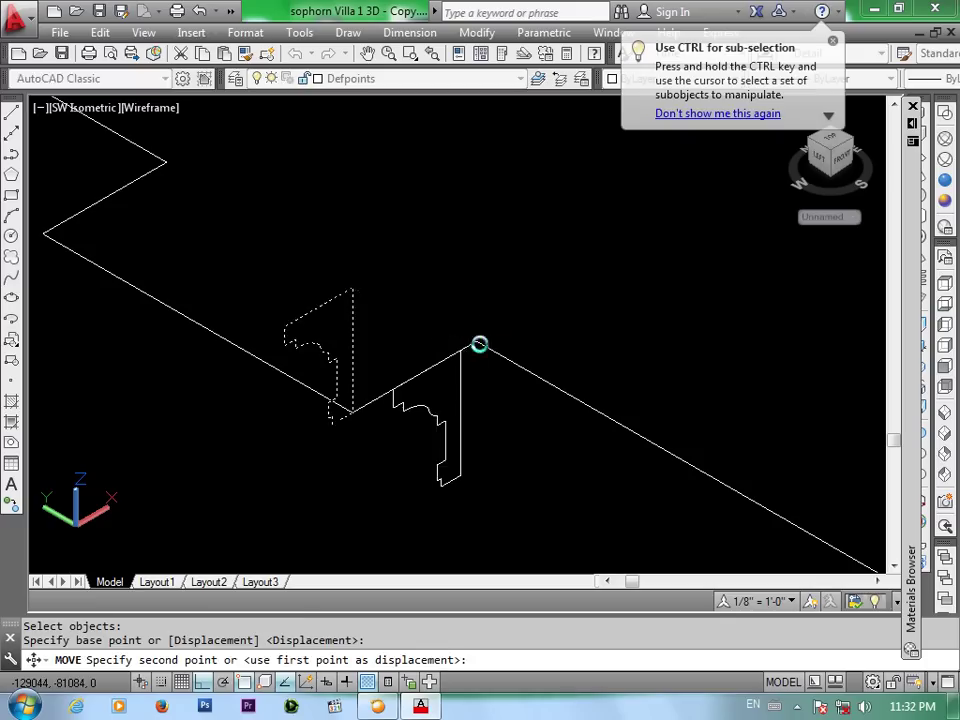
click(479, 344)
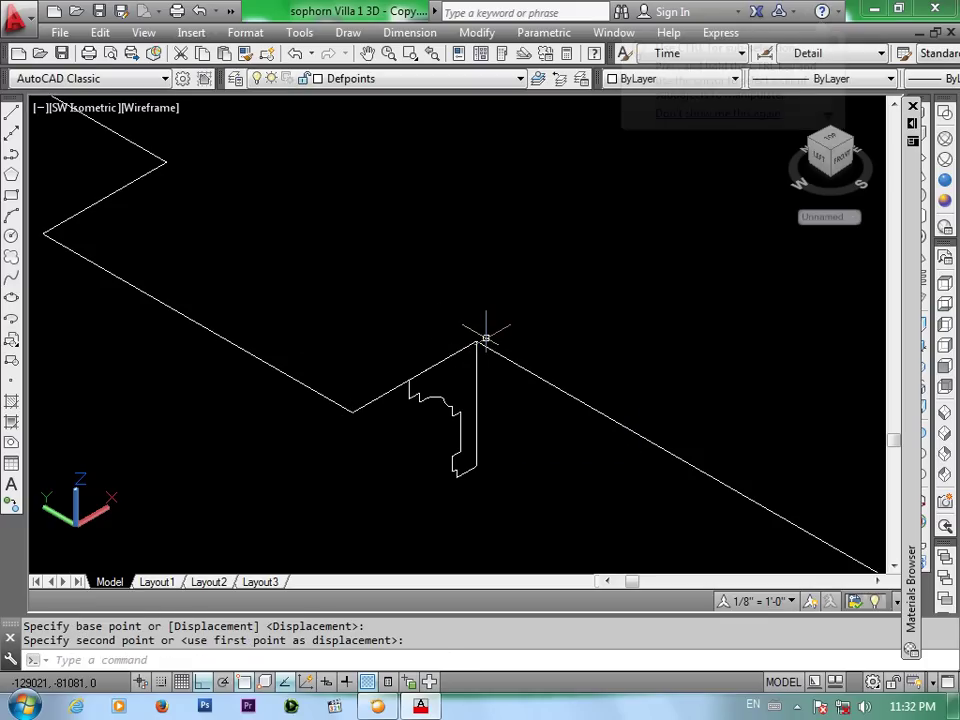
text(s)
key(ctrl+z)
key(ctrl+z)
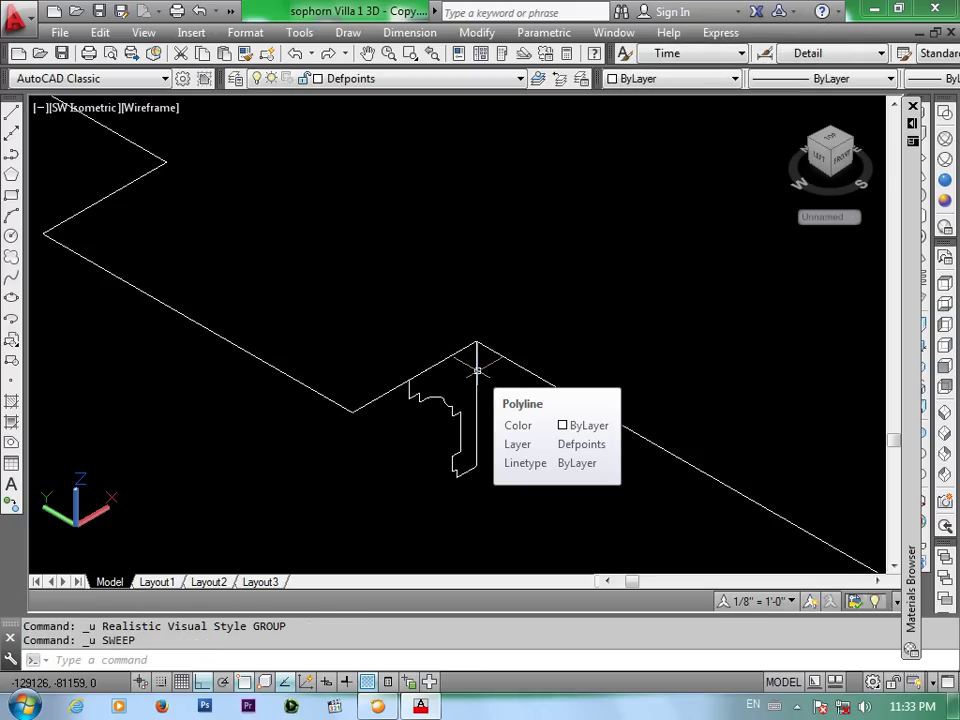
scroll(460, 388, up, 3)
scroll(467, 393, down, 4)
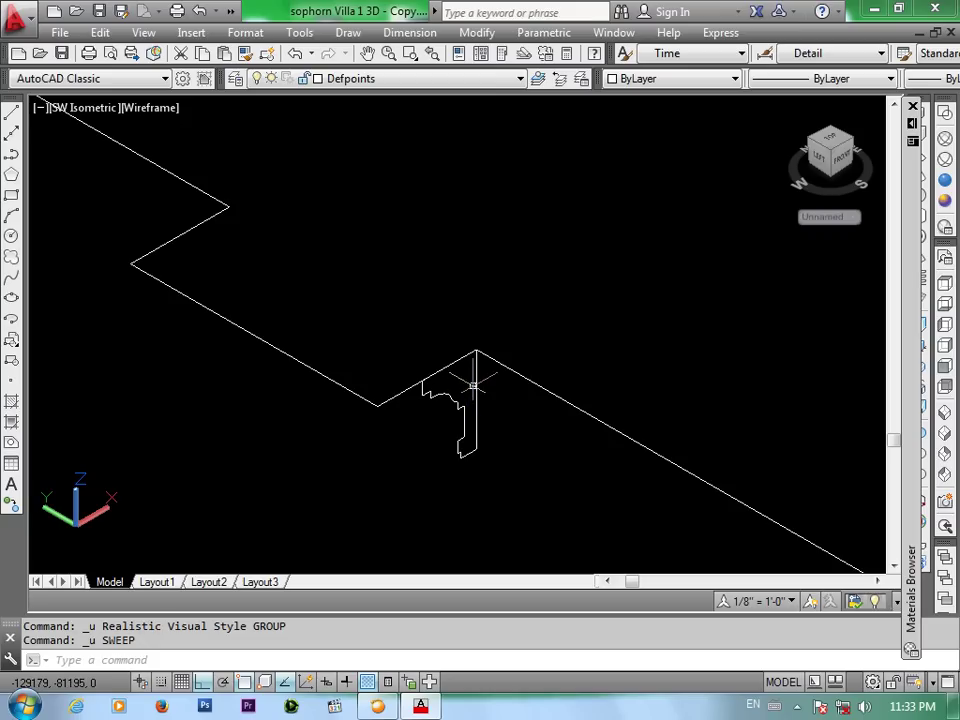
Sweep the flipped profile along the wall outline polyline with SWEEP
text(sweep)
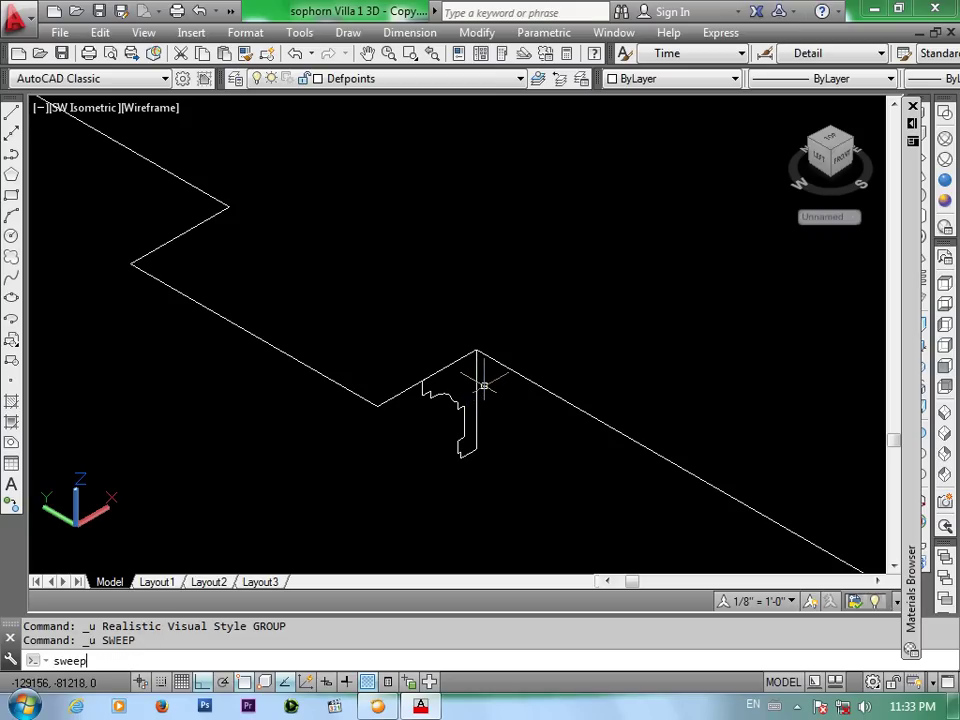
key(Return)
click(474, 399)
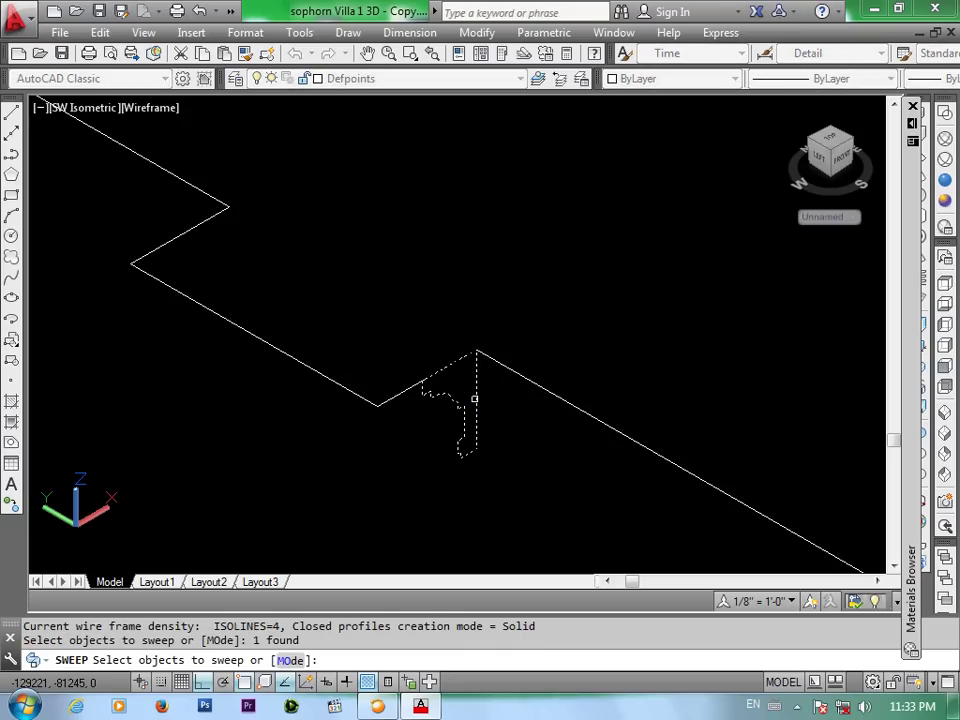
key(Return)
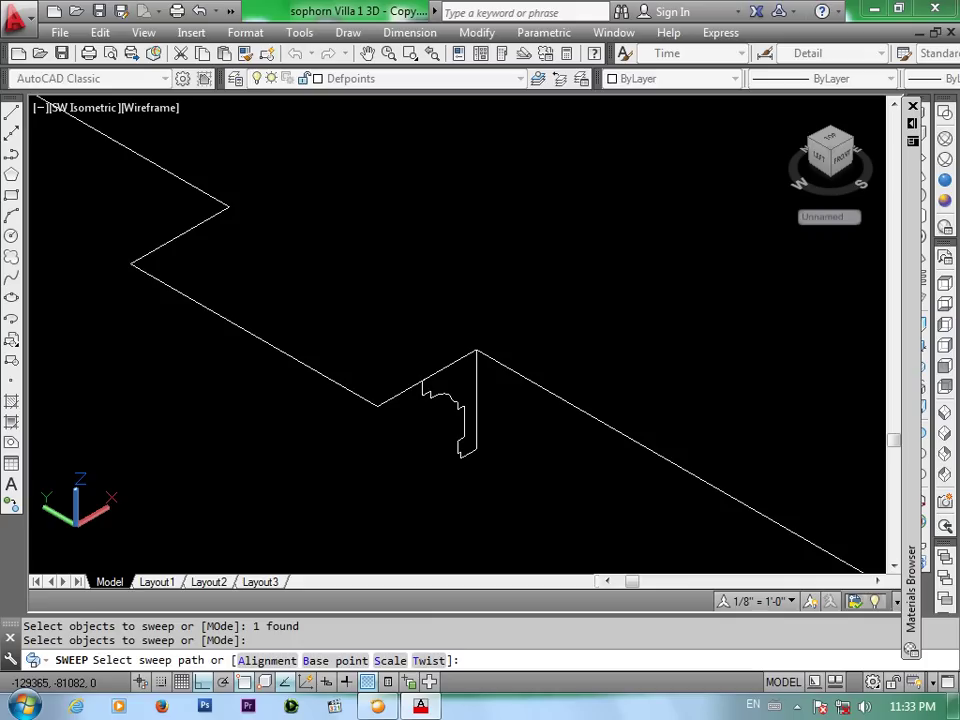
click(392, 394)
Shade the model in Realistic style and pan along the walls to inspect the cornice
scroll(418, 375, down, 1)
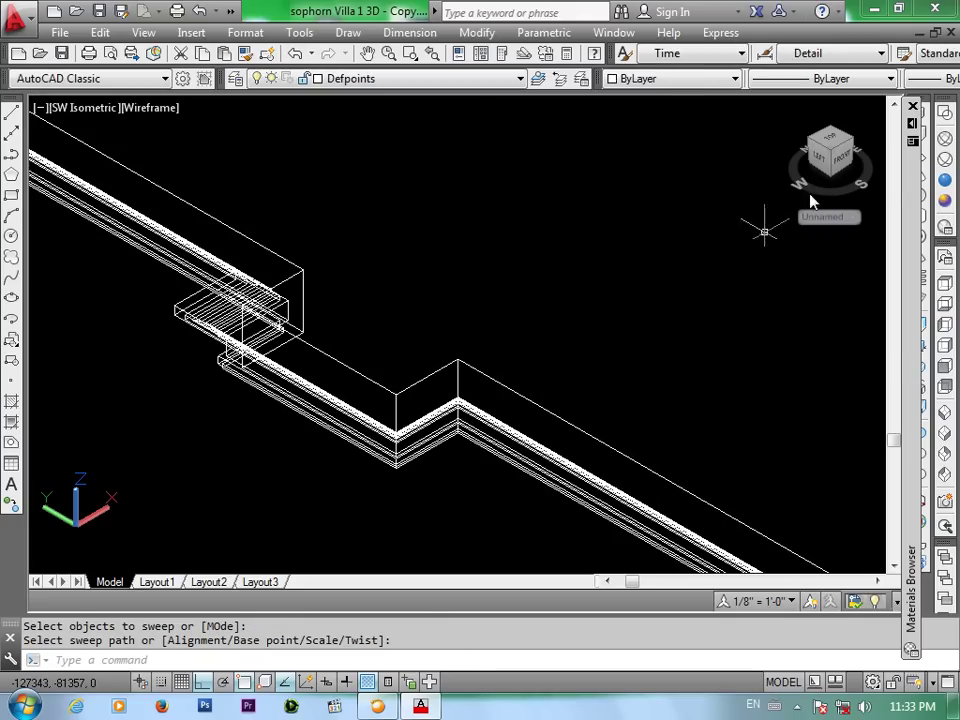
click(946, 181)
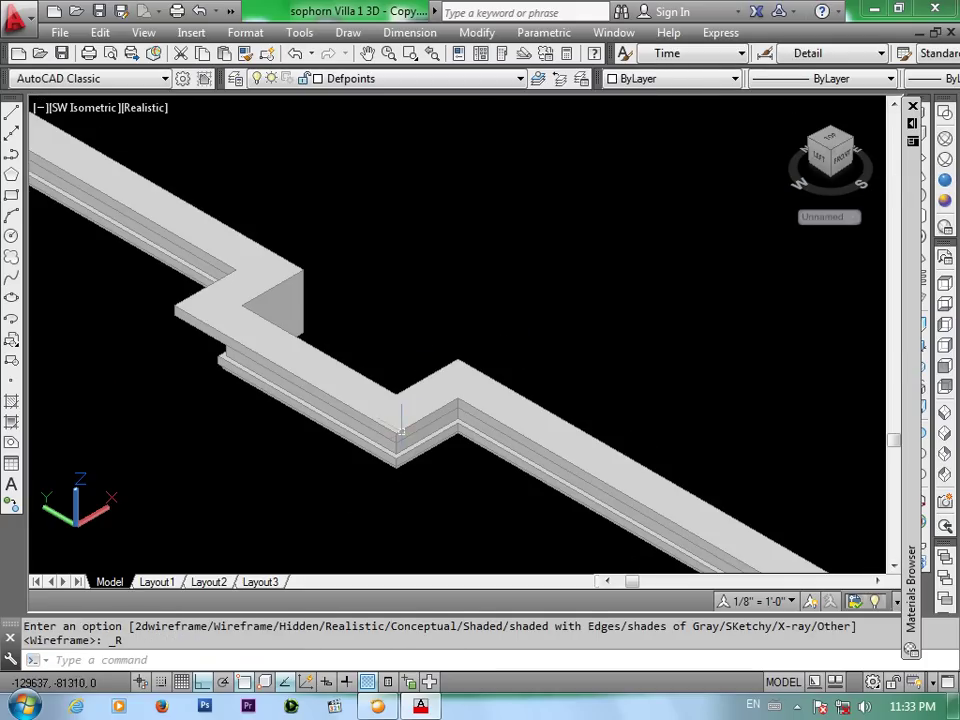
scroll(399, 430, up, 1)
scroll(399, 430, up, 1)
scroll(405, 440, down, 3)
scroll(408, 445, down, 2)
mouse_move(158, 466)
middle_down()
mouse_move(133, 400)
mouse_move(116, 279)
middle_up()
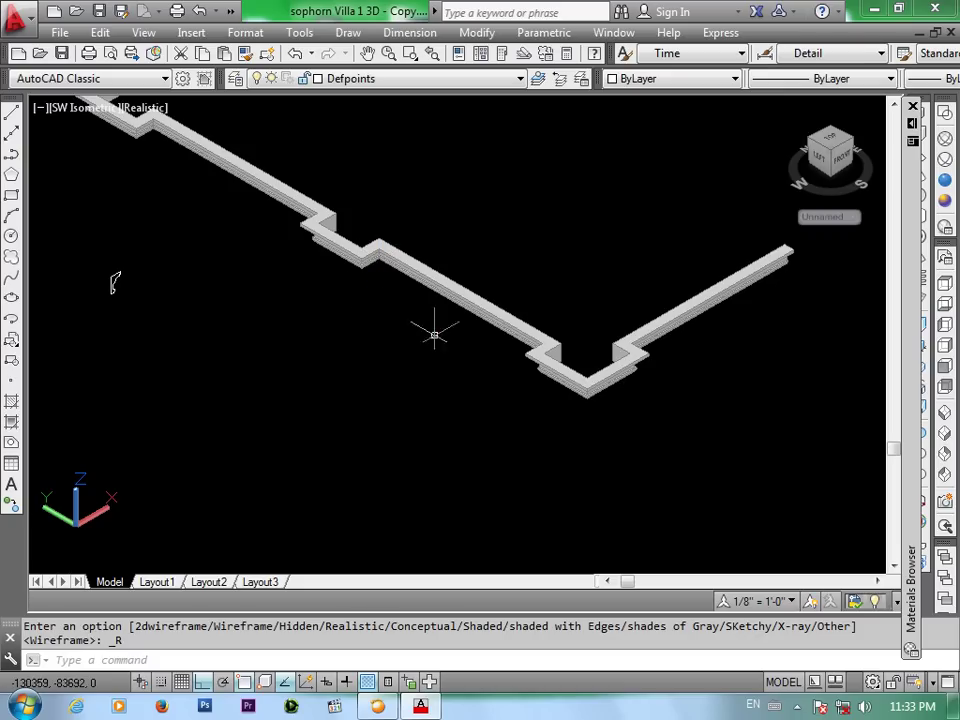
scroll(221, 300, up, 1)
scroll(246, 300, up, 1)
Move the moulding profile onto a corner of the square path
scroll(246, 300, up, 1)
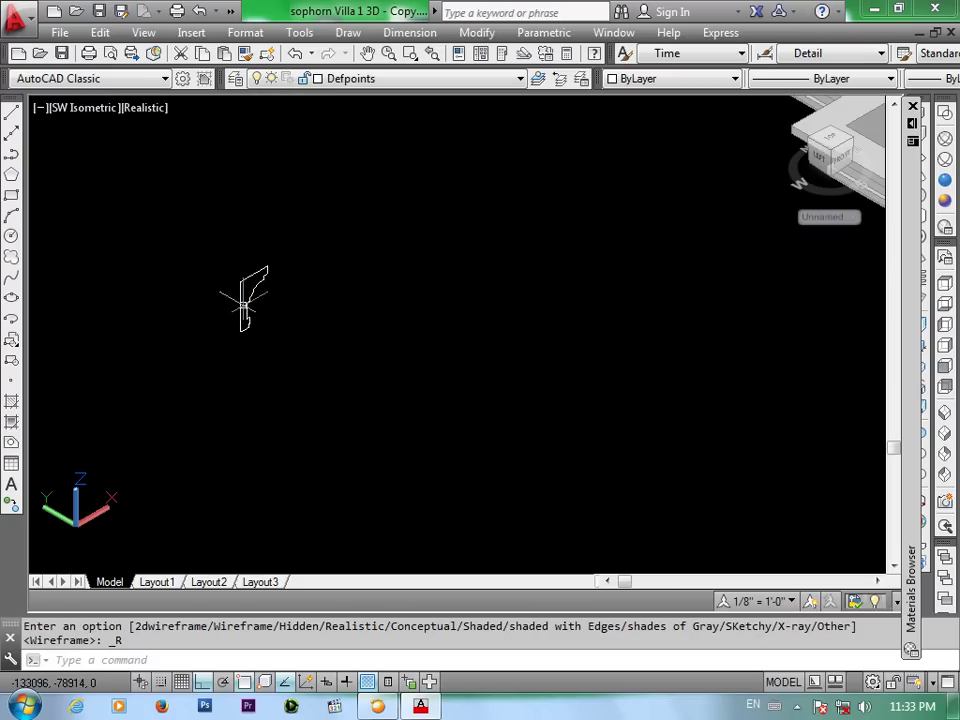
text(m)
key(Return)
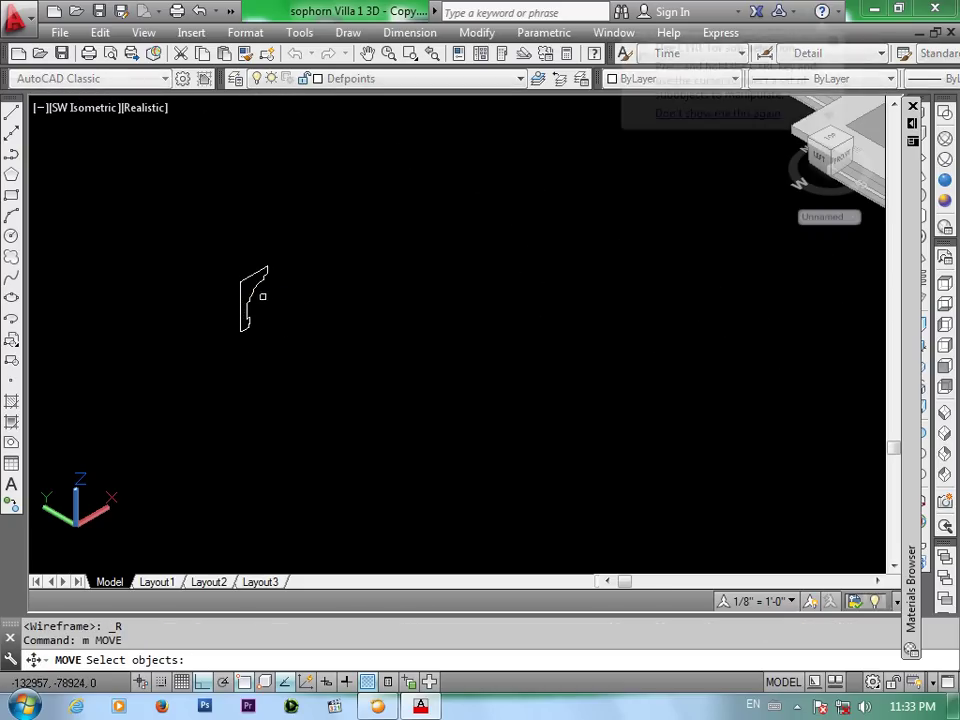
click(256, 290)
key(Return)
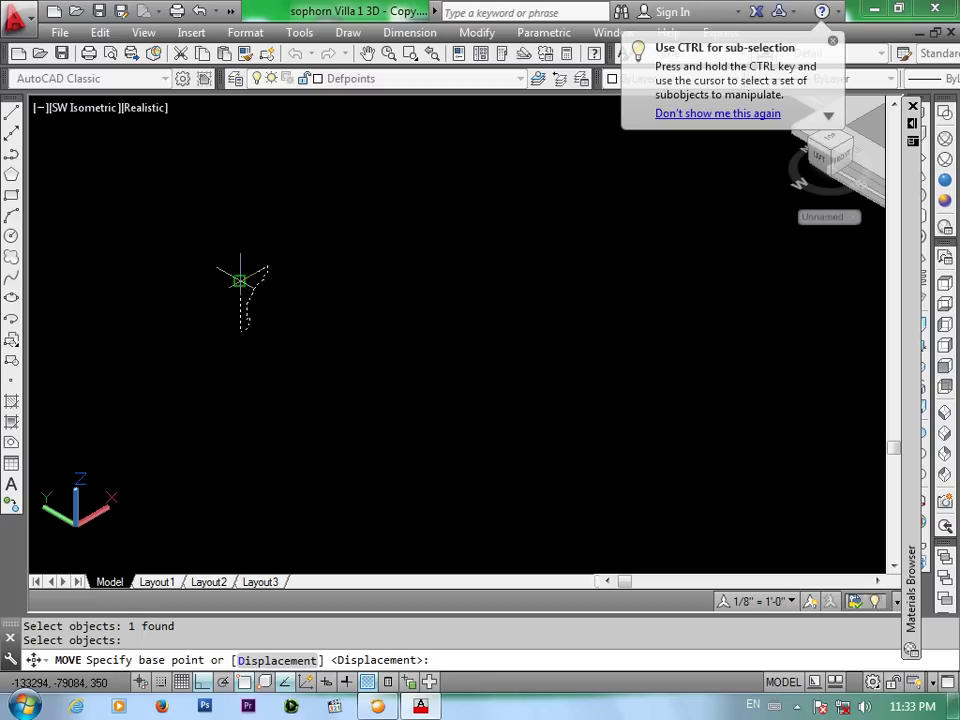
click(240, 280)
scroll(258, 282, down, 2)
scroll(259, 275, down, 2)
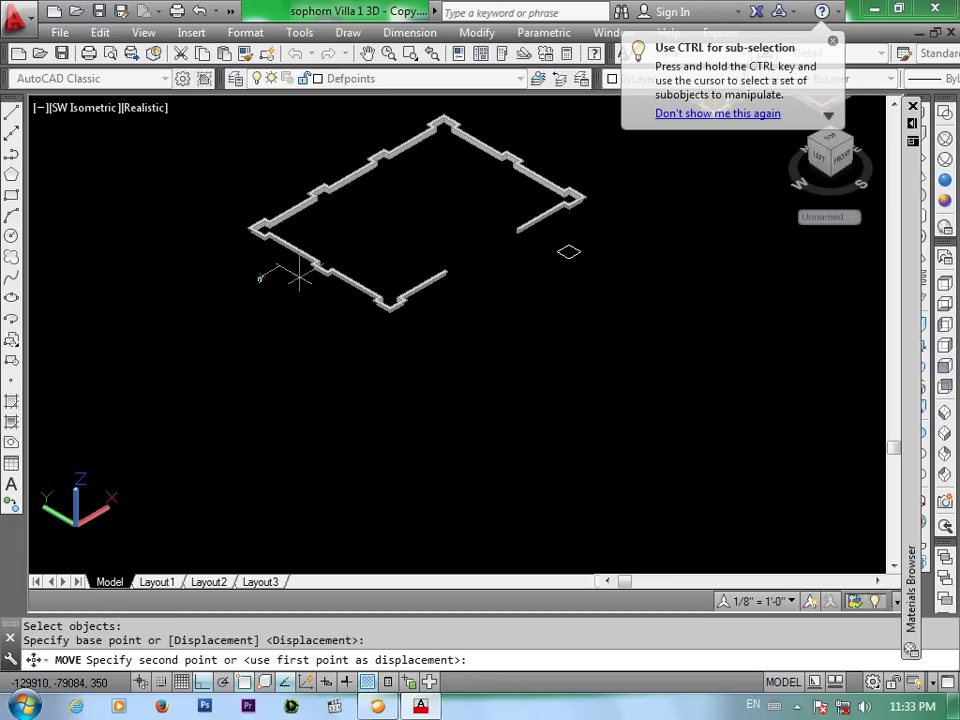
scroll(614, 250, up, 2)
scroll(595, 245, up, 2)
scroll(530, 243, up, 2)
scroll(500, 243, up, 2)
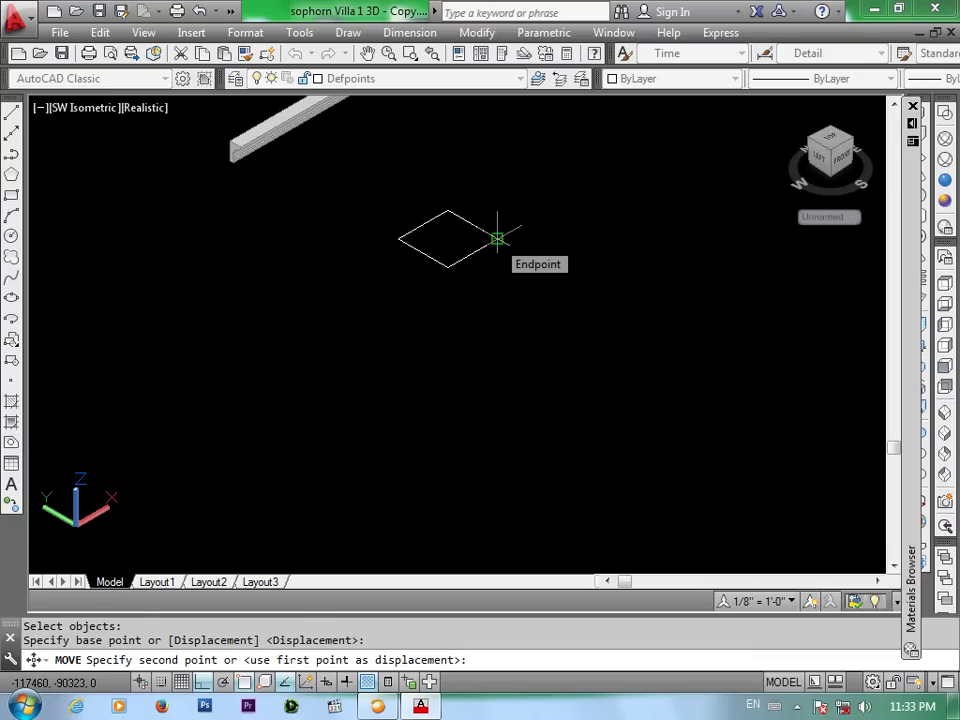
click(497, 238)
scroll(524, 242, up, 1)
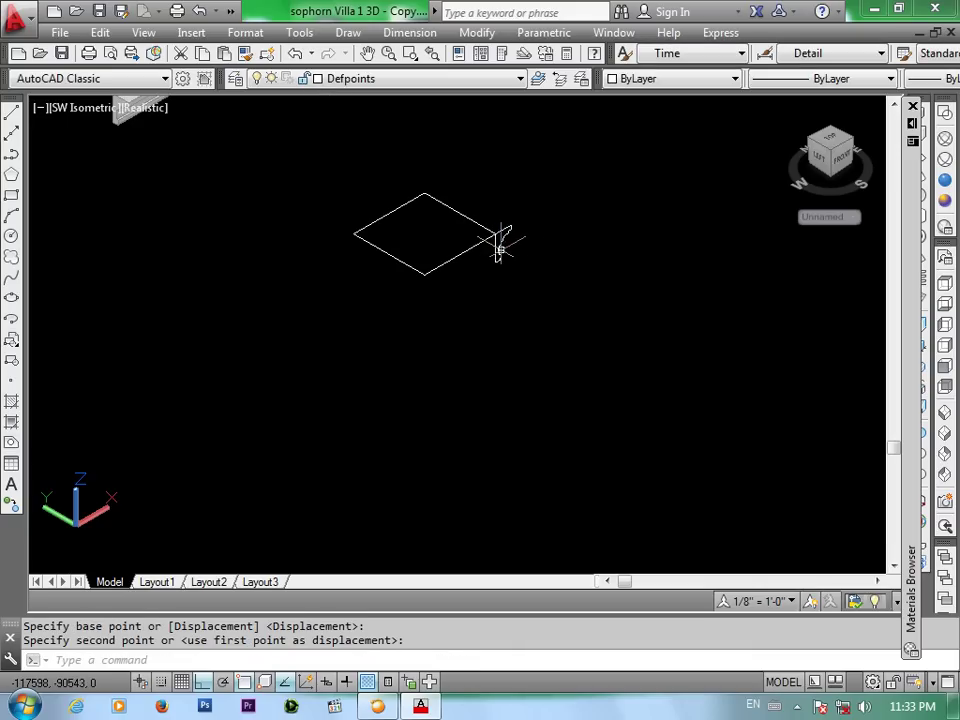
Move the profile again so it snaps exactly onto the square's corner
key(Return)
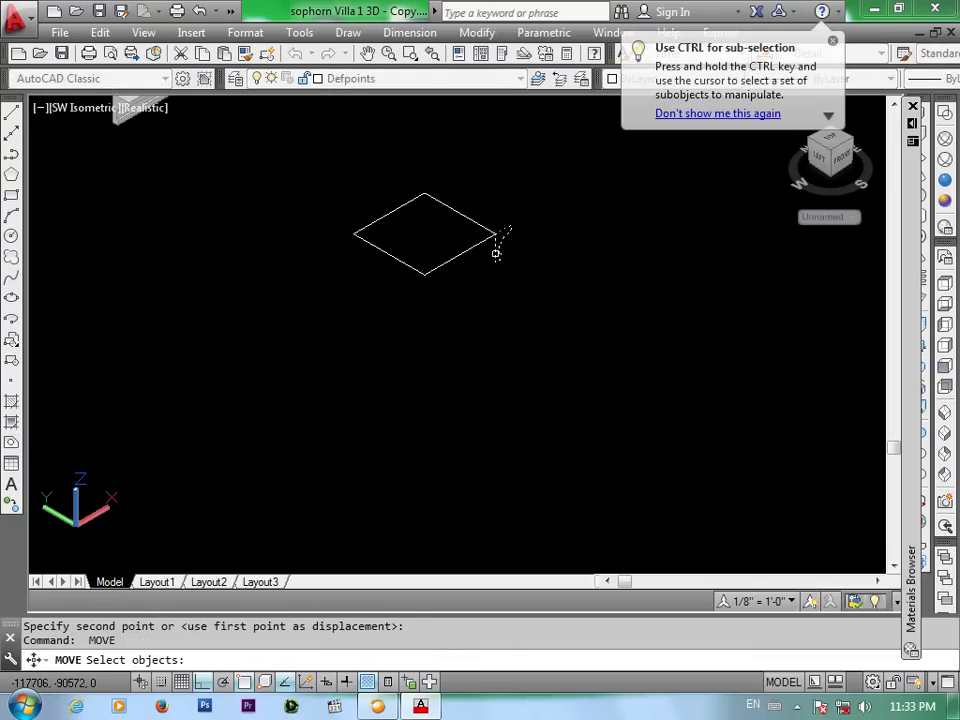
click(498, 246)
key(Return)
click(498, 232)
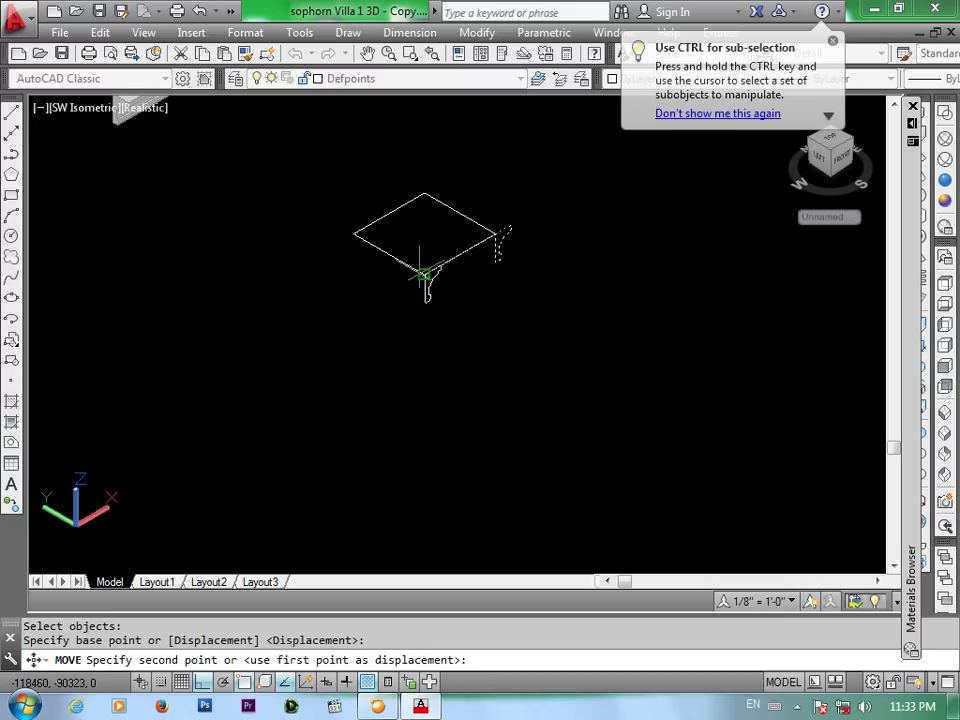
click(424, 274)
scroll(425, 270, up, 4)
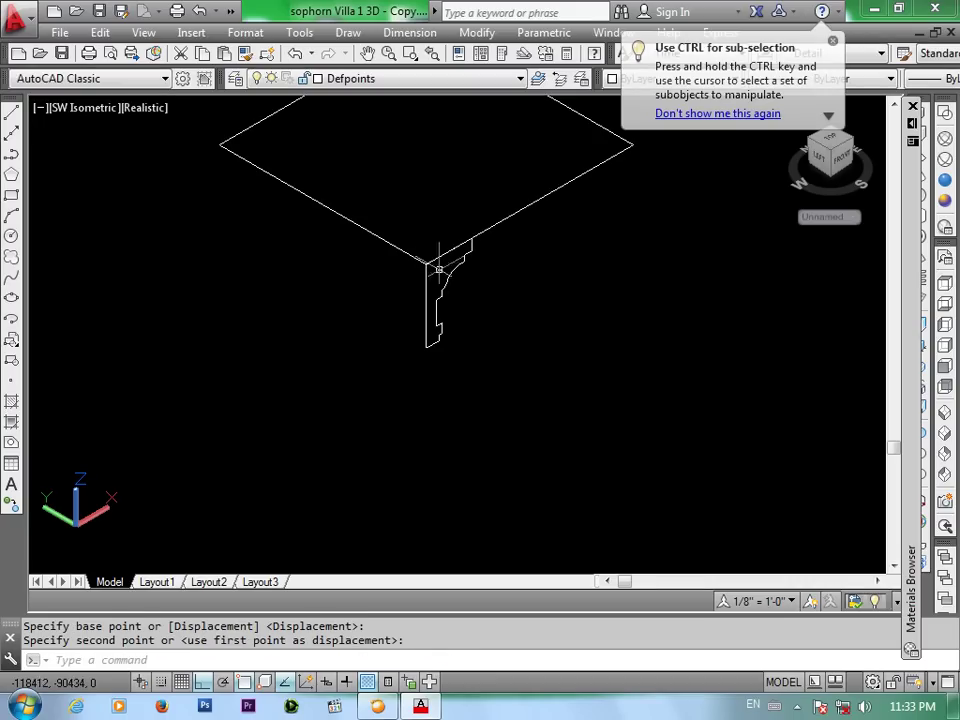
middle_drag(480, 296, 521, 388)
text(s)
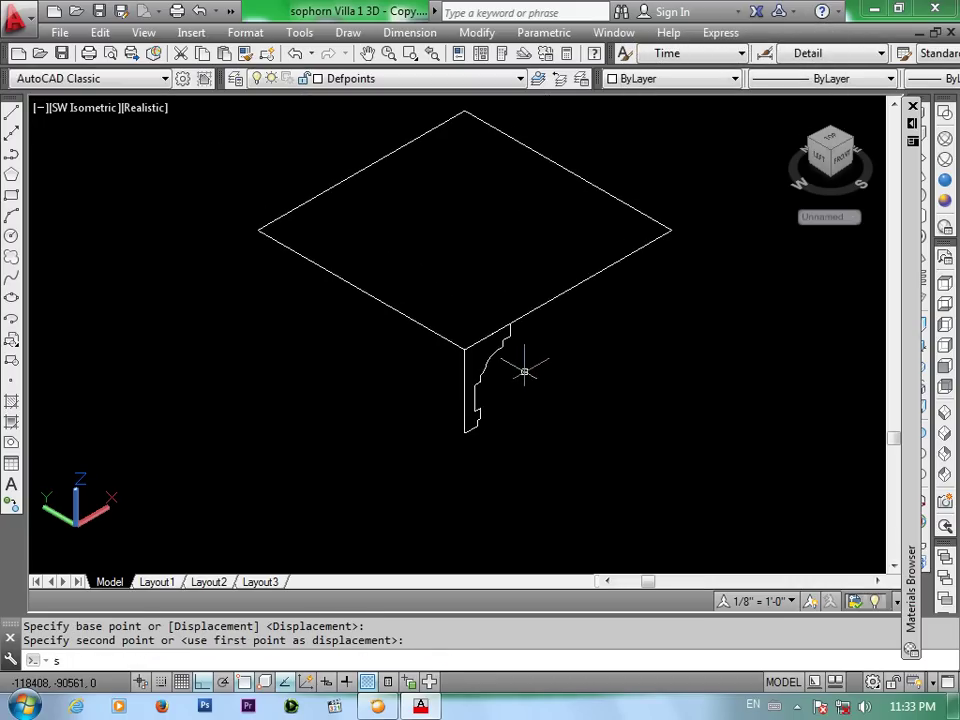
Sweep the profile along the square path to form a moulded square frame
key(Return)
click(464, 397)
key(Return)
click(461, 344)
scroll(695, 318, down, 2)
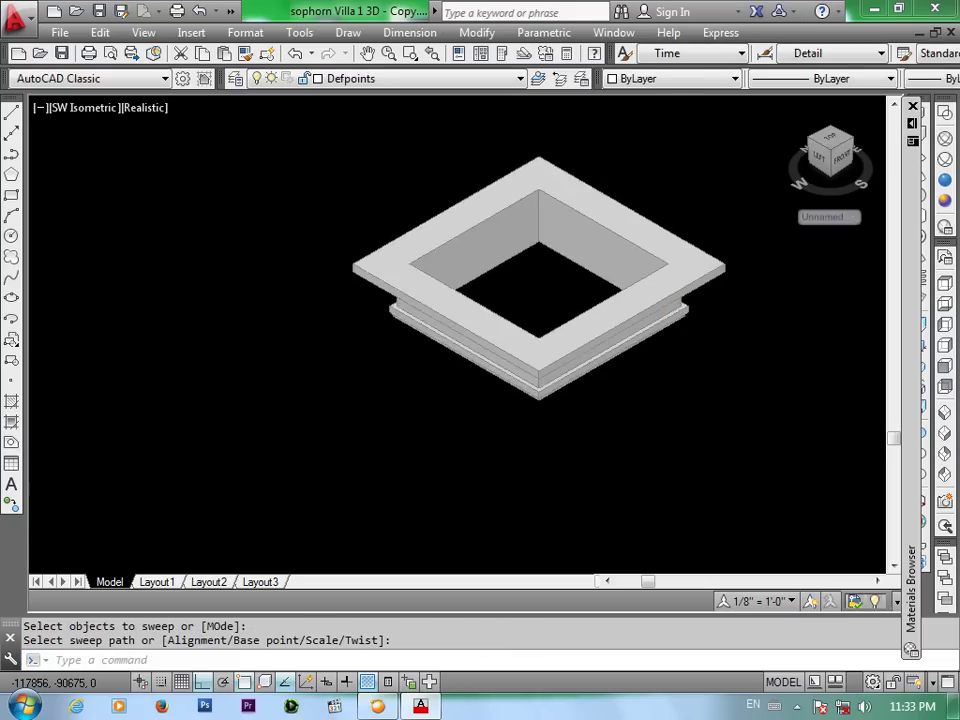
scroll(665, 320, down, 2)
scroll(665, 316, down, 2)
scroll(660, 318, down, 2)
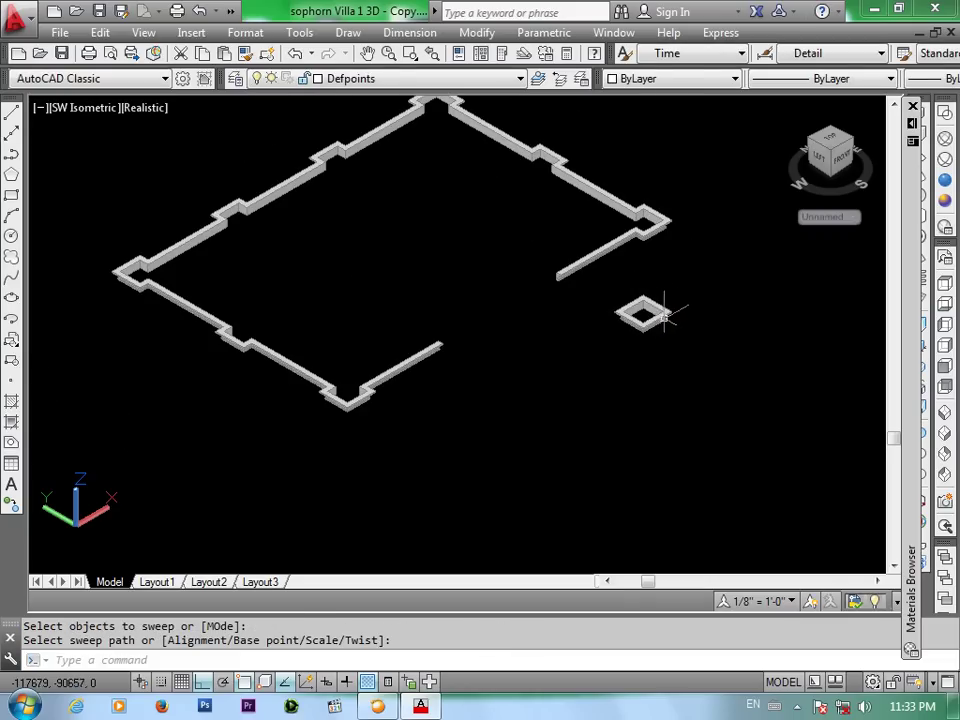
scroll(669, 312, down, 2)
scroll(690, 317, down, 2)
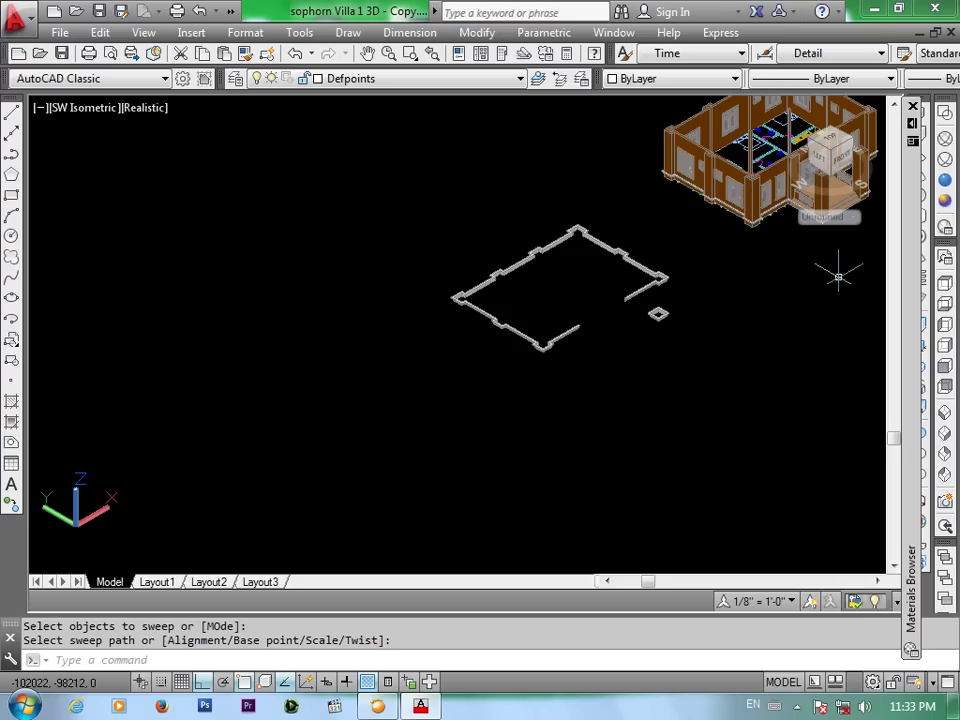
mouse_move(709, 401)
middle_down()
mouse_move(639, 407)
mouse_move(652, 375)
middle_up()
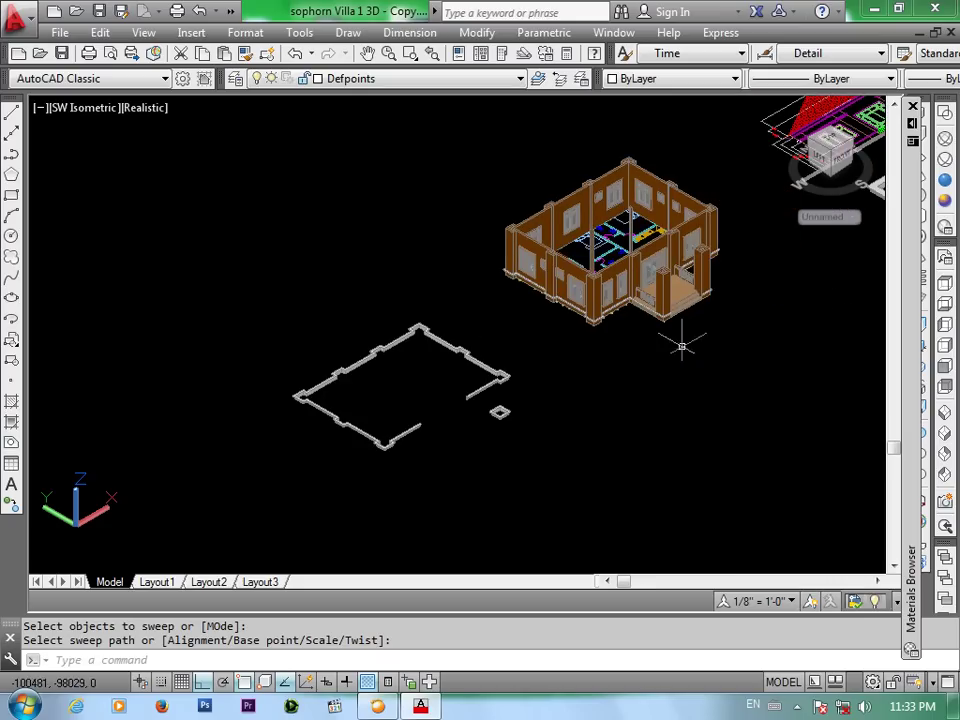
Switch the visual style to Wireframe and zoom around to review both swept solids
click(942, 142)
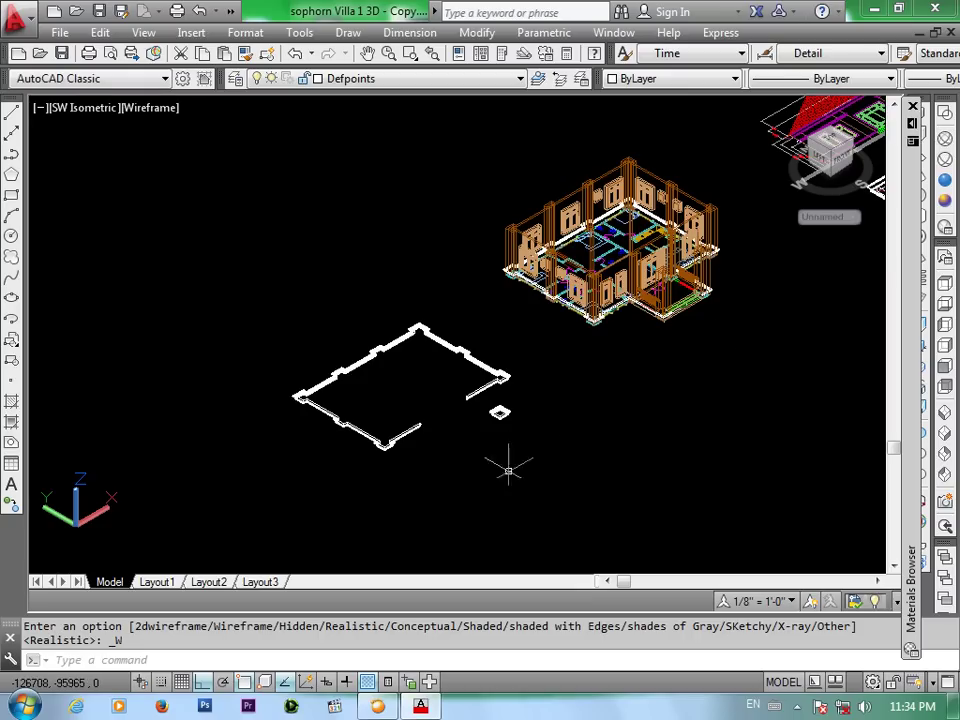
scroll(398, 451, up, 5)
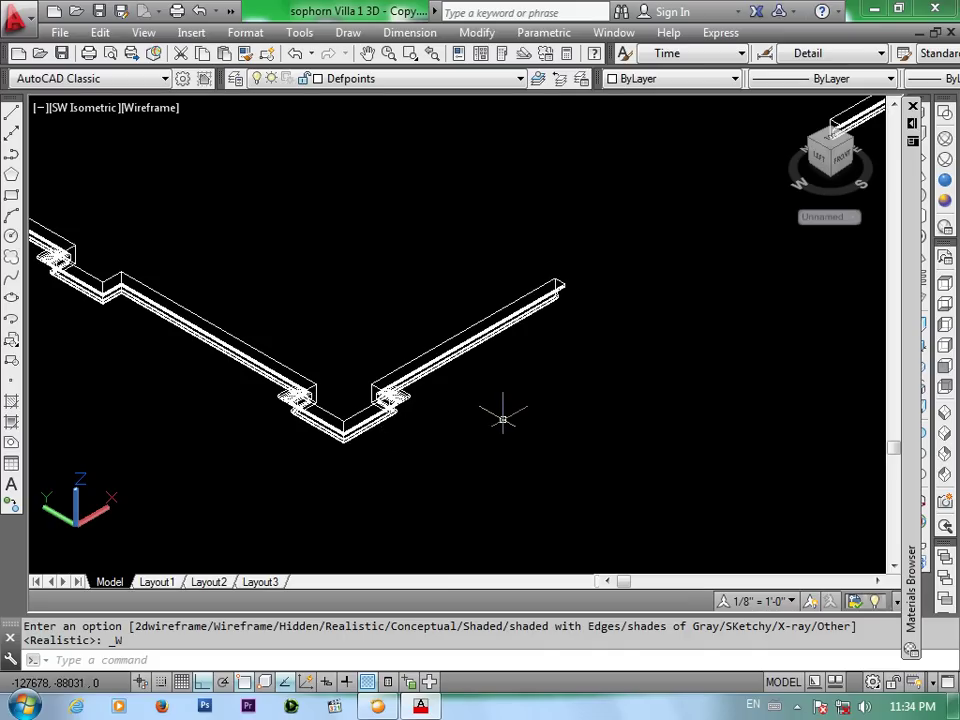
scroll(331, 355, down, 4)
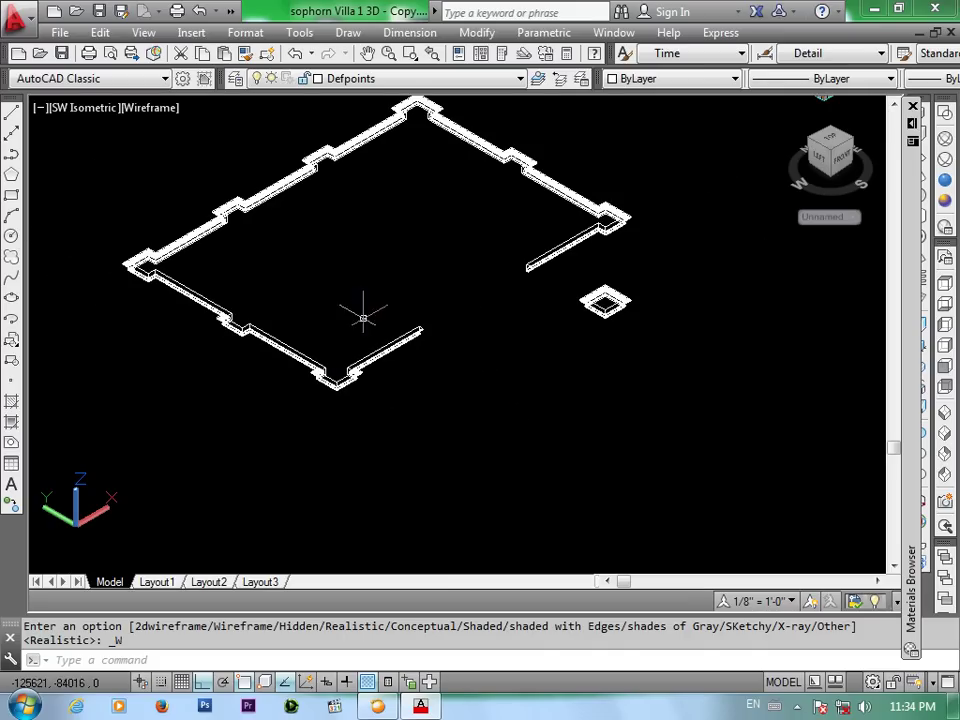
scroll(363, 318, down, 4)
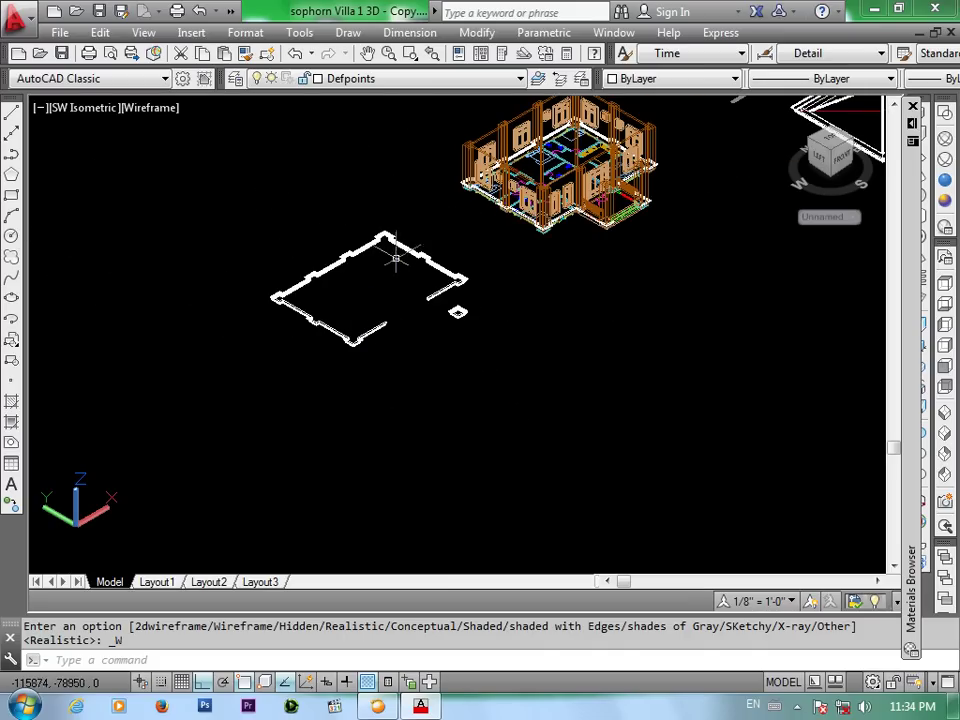
scroll(420, 255, up, 2)
scroll(440, 258, up, 3)
scroll(446, 262, up, 2)
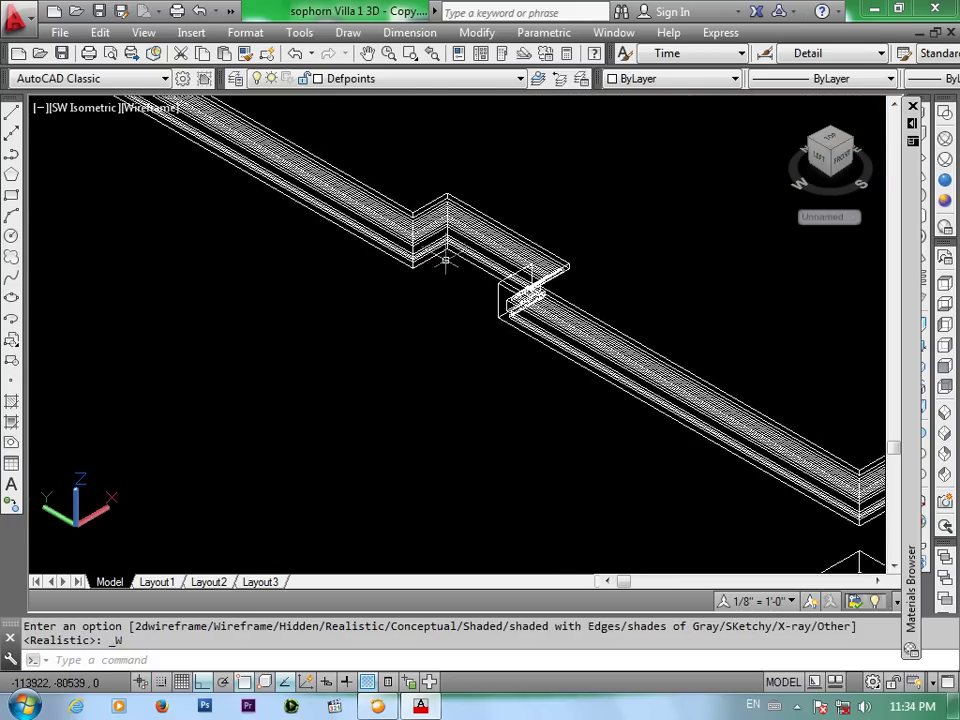
scroll(446, 262, up, 2)
scroll(446, 262, down, 1)
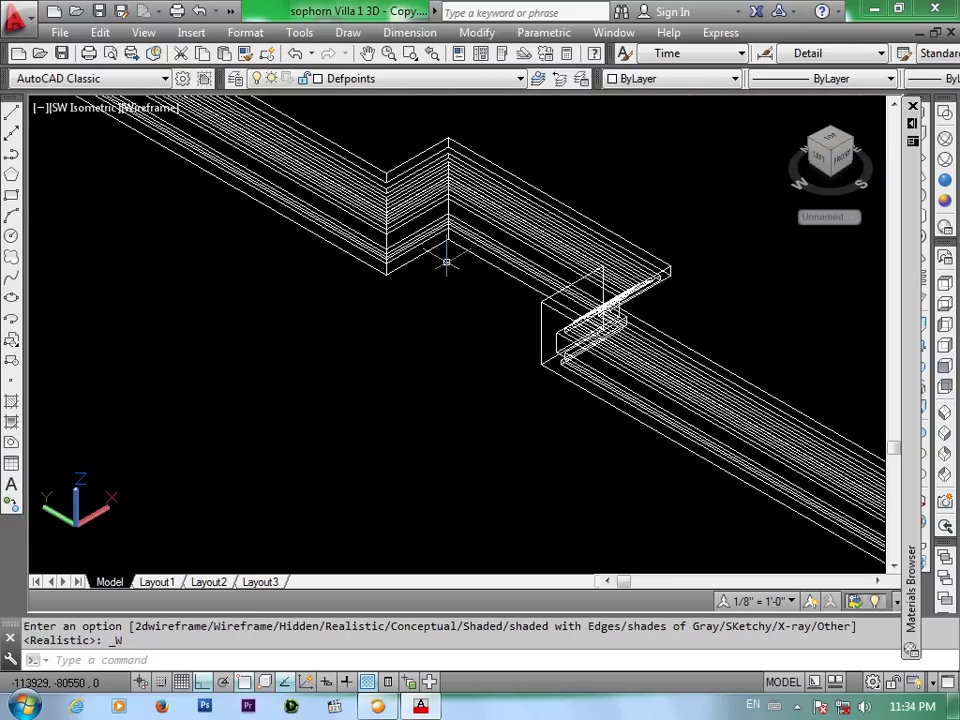
scroll(400, 285, up, 1)
scroll(410, 300, down, 3)
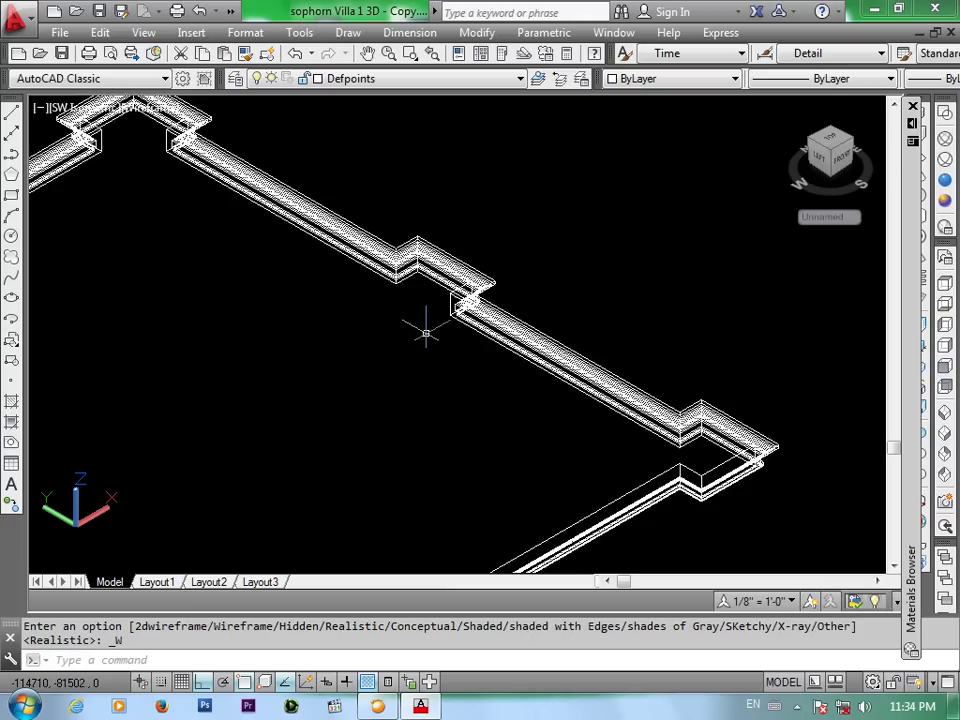
scroll(425, 330, down, 2)
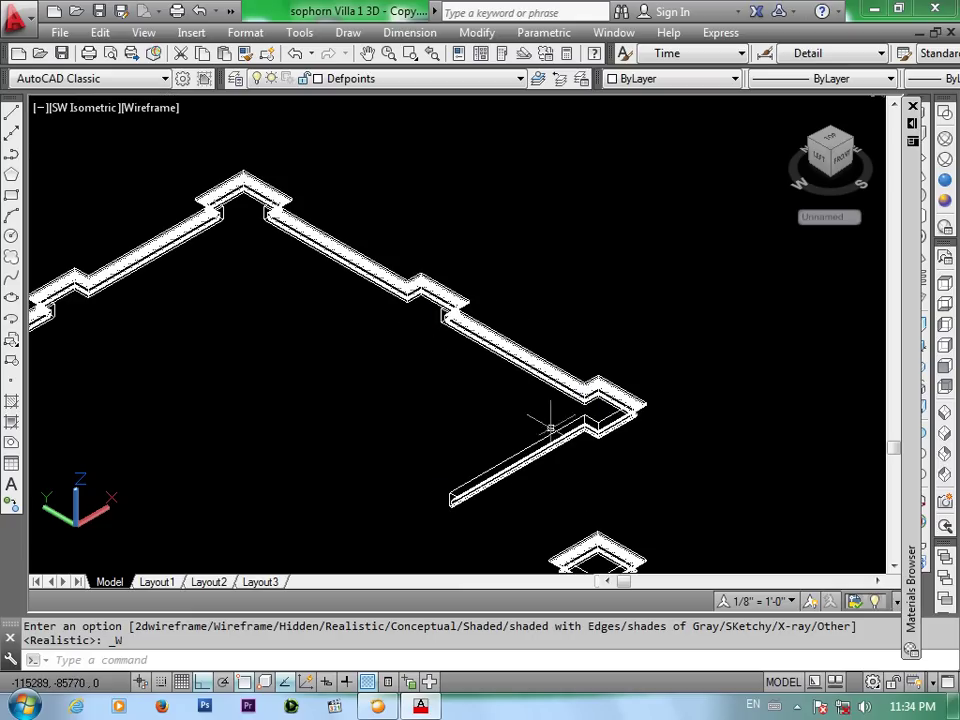
scroll(585, 405, up, 2)
scroll(606, 399, up, 1)
scroll(615, 398, up, 2)
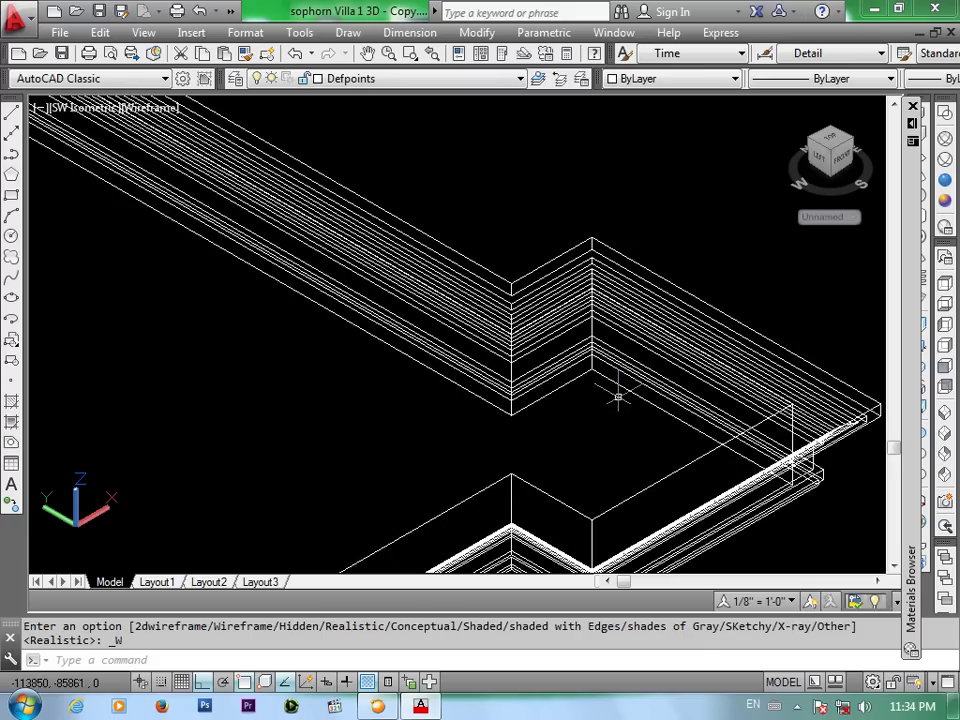
Start moving the swept wall cornice, using its corner as the base point
text(m)
key(Return)
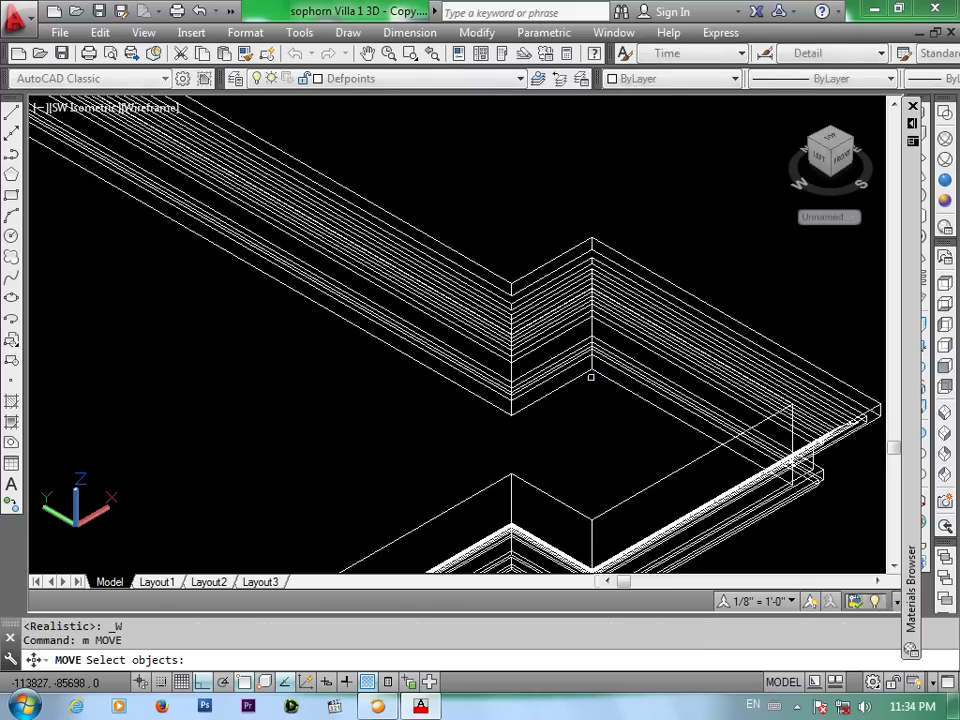
click(589, 355)
key(Return)
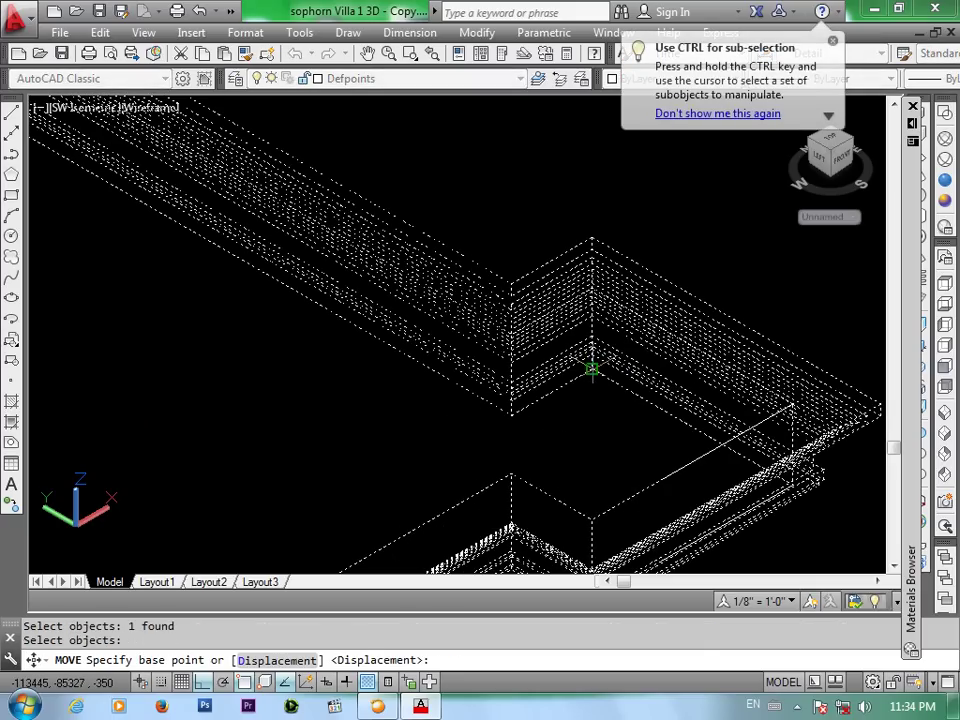
click(591, 369)
Carry the cornice over to the villa model, bringing the building into view
scroll(591, 369, down, 1)
scroll(592, 367, down, 1)
scroll(594, 365, down, 1)
scroll(597, 362, down, 1)
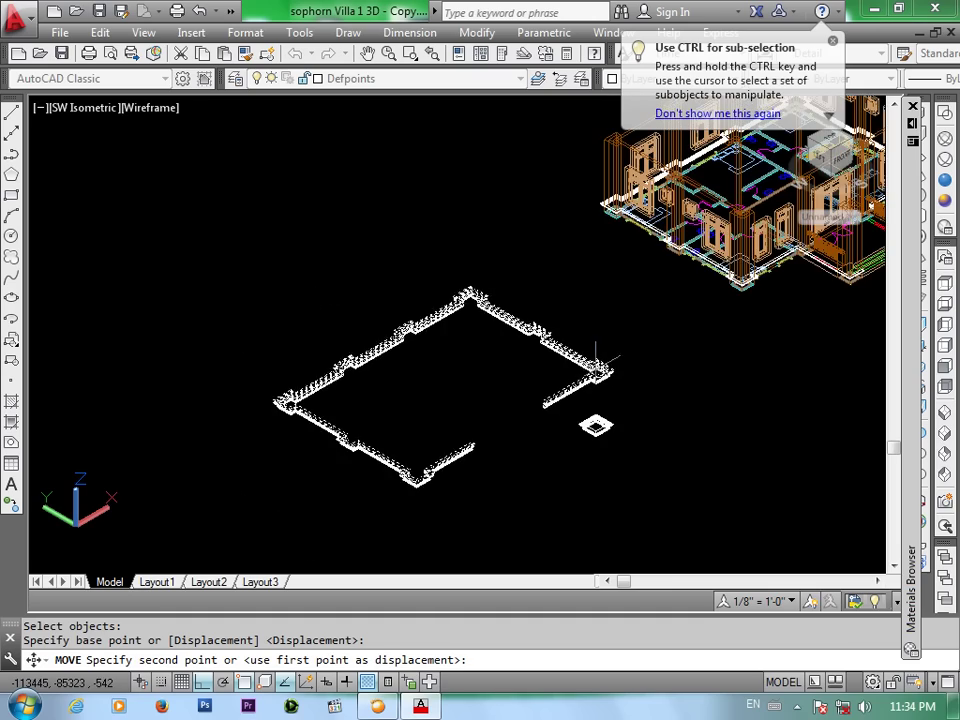
middle_drag(664, 326, 417, 423)
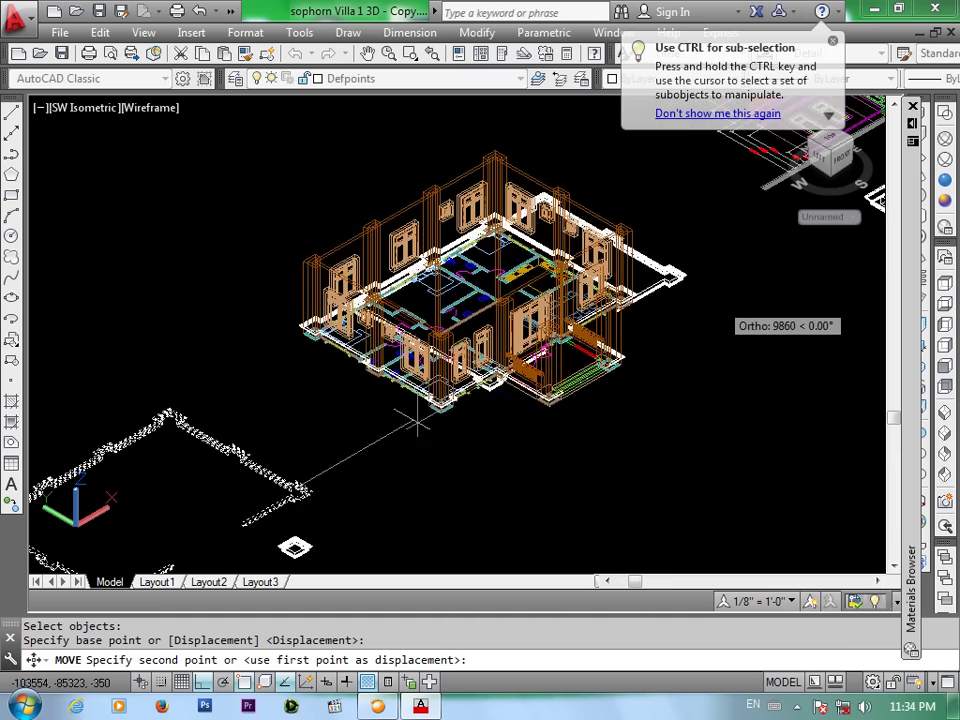
scroll(625, 310, up, 3)
scroll(620, 305, up, 2)
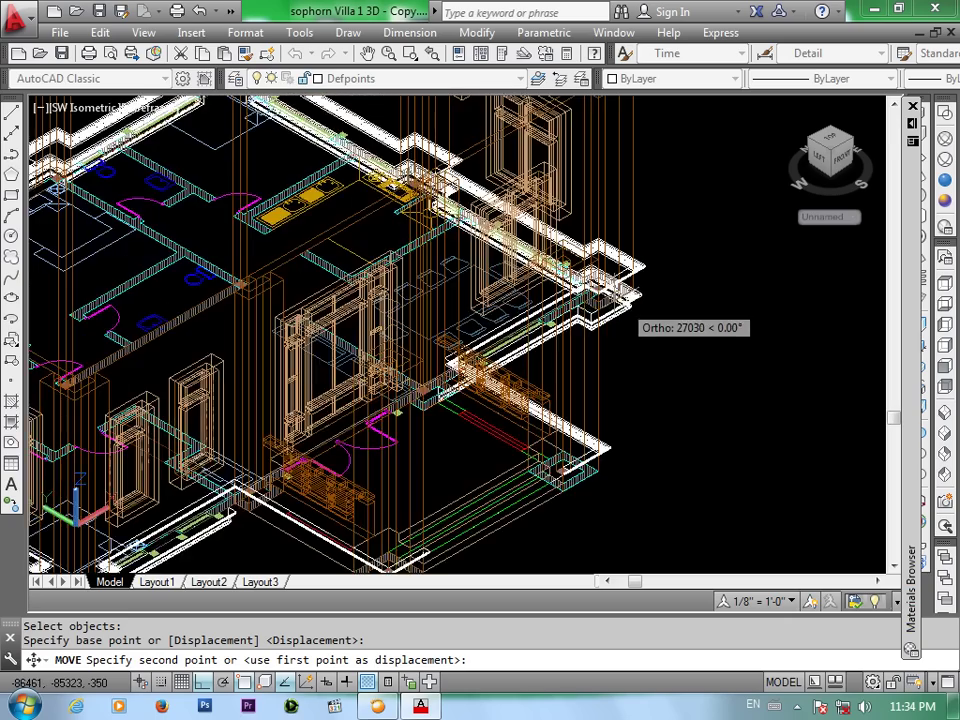
scroll(630, 318, up, 2)
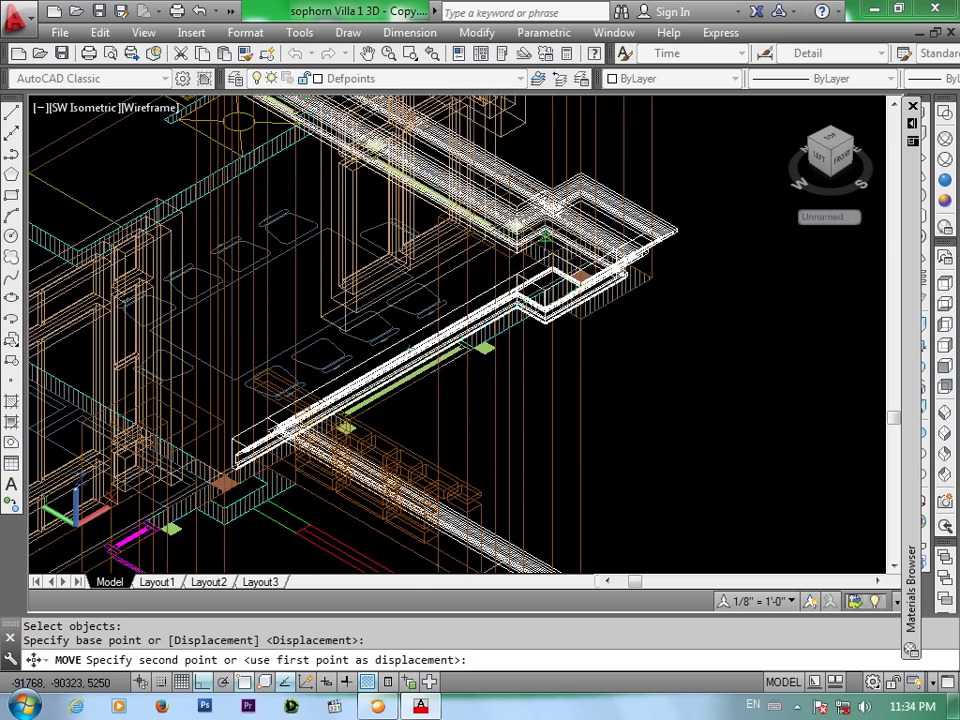
scroll(570, 240, up, 2)
scroll(590, 215, up, 2)
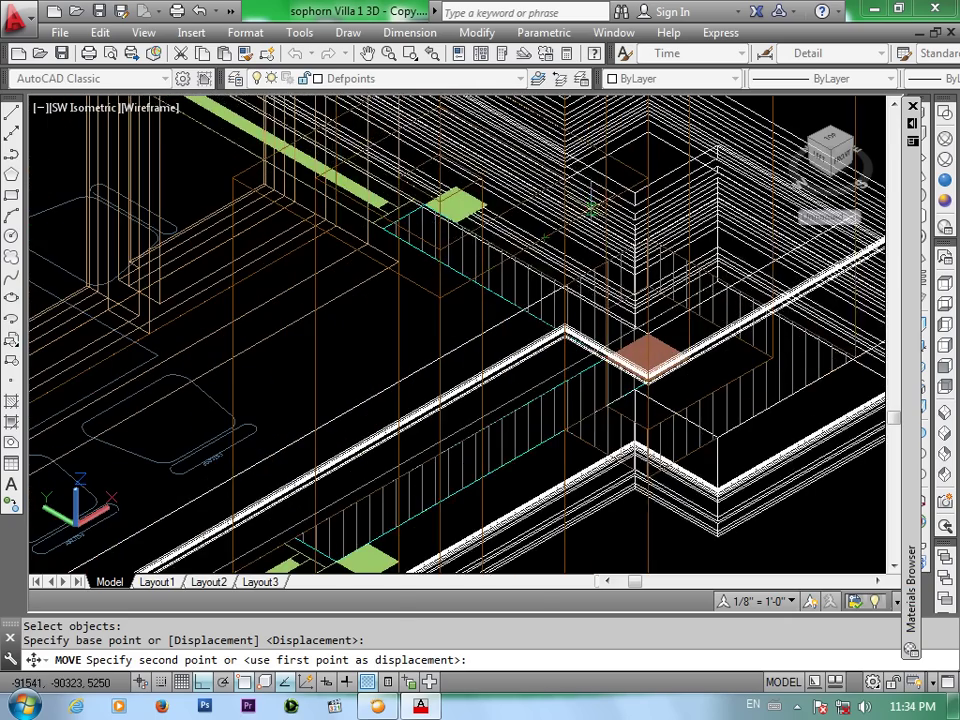
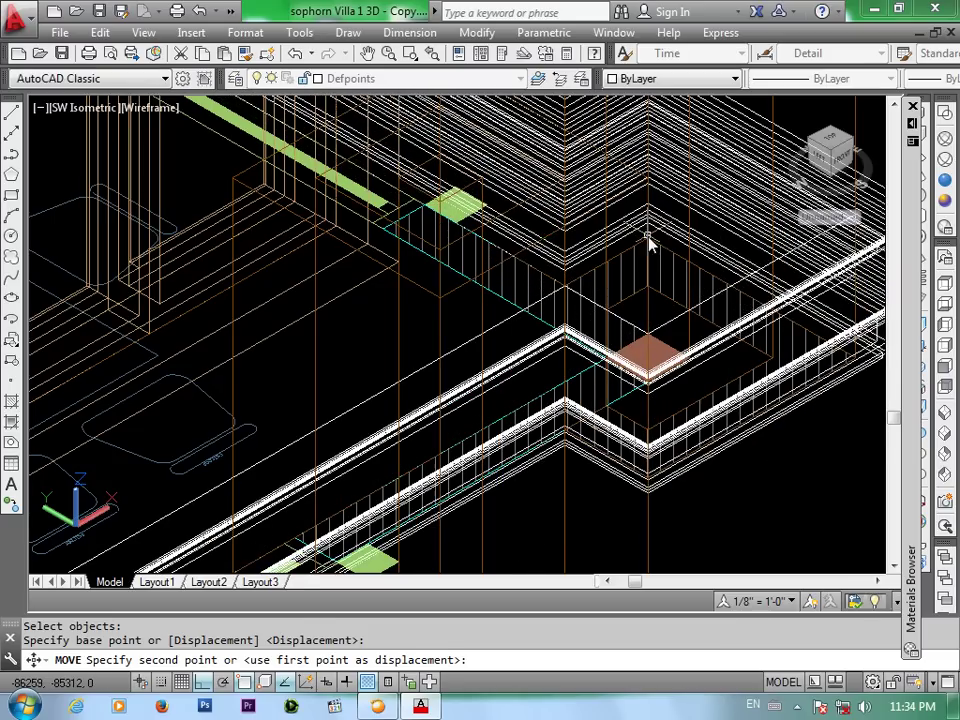
Drop the moved piece on the villa's corner endpoint and inspect it in Realistic style
click(646, 238)
scroll(680, 256, down, 4)
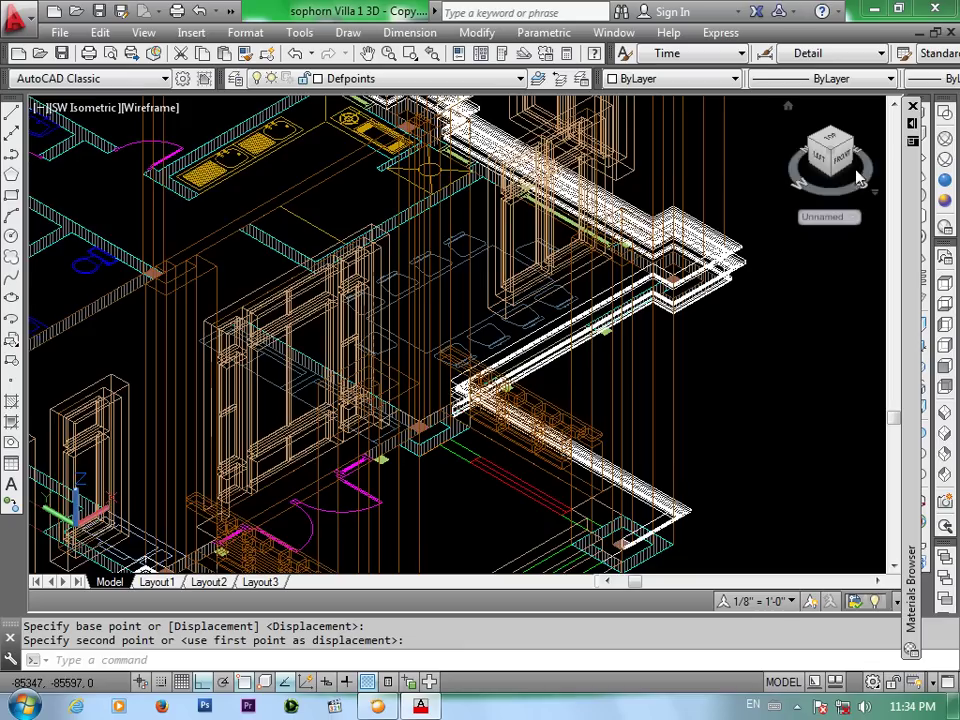
click(946, 180)
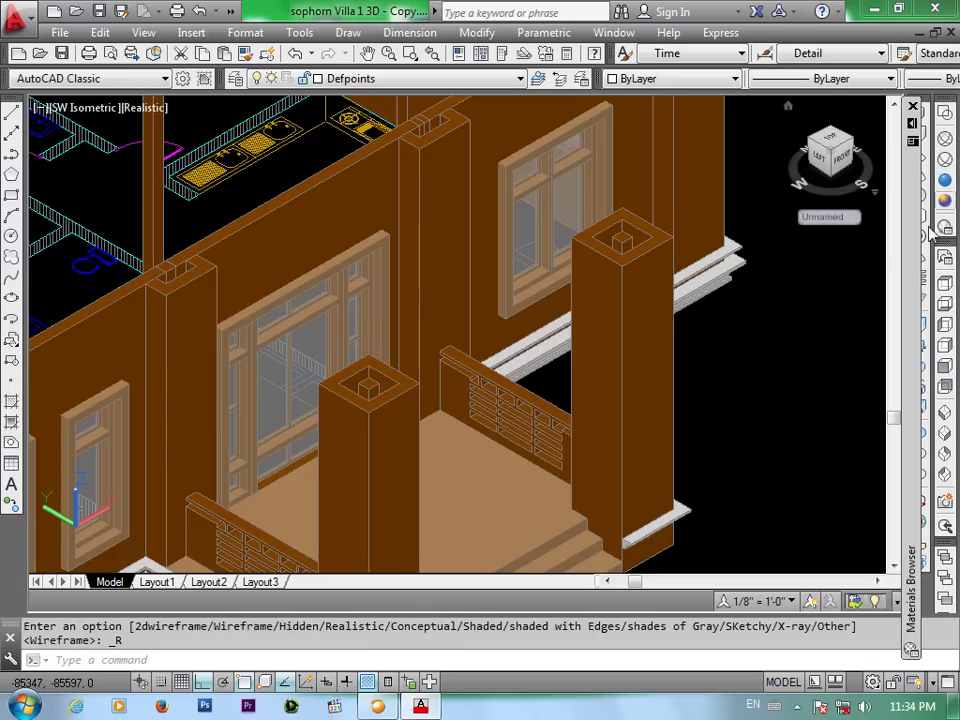
scroll(710, 333, up, 3)
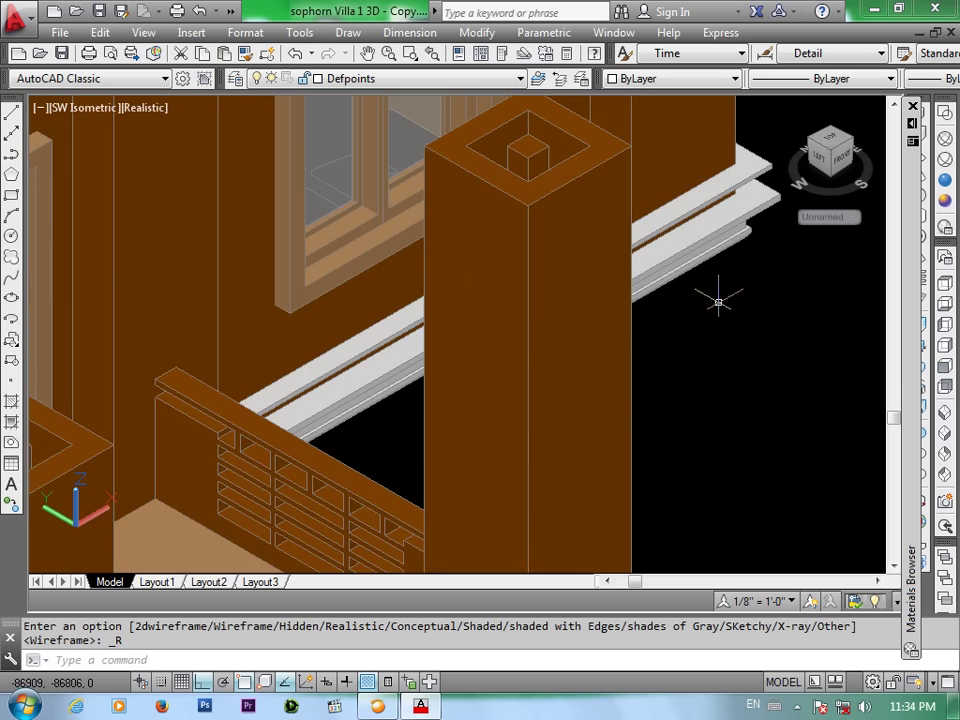
scroll(718, 301, down, 3)
scroll(718, 301, up, 2)
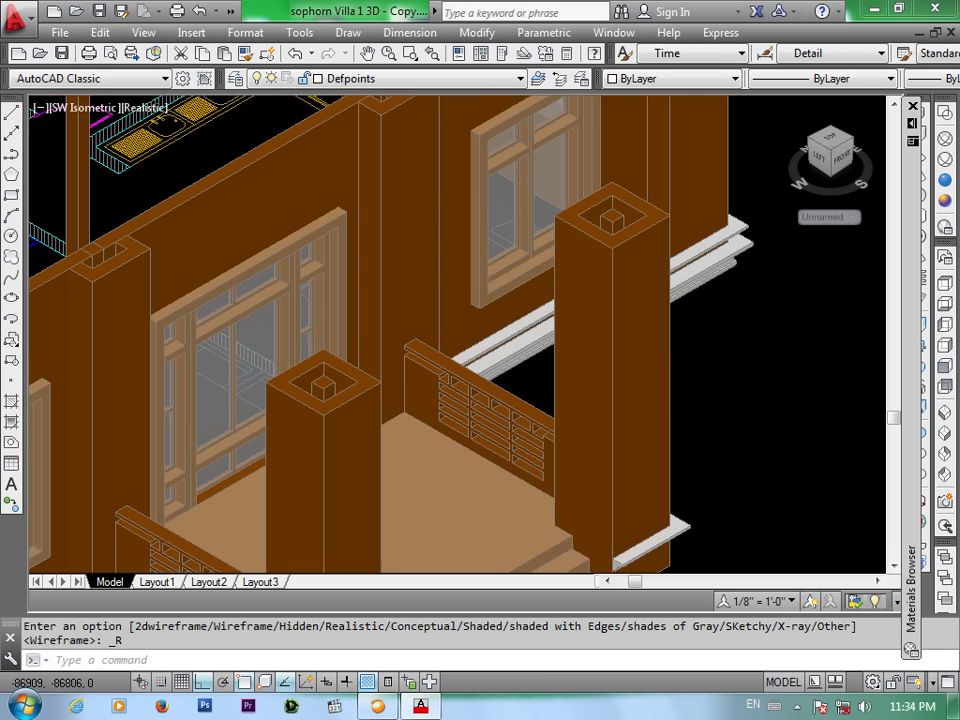
scroll(718, 294, down, 2)
scroll(718, 294, down, 3)
scroll(853, 300, down, 2)
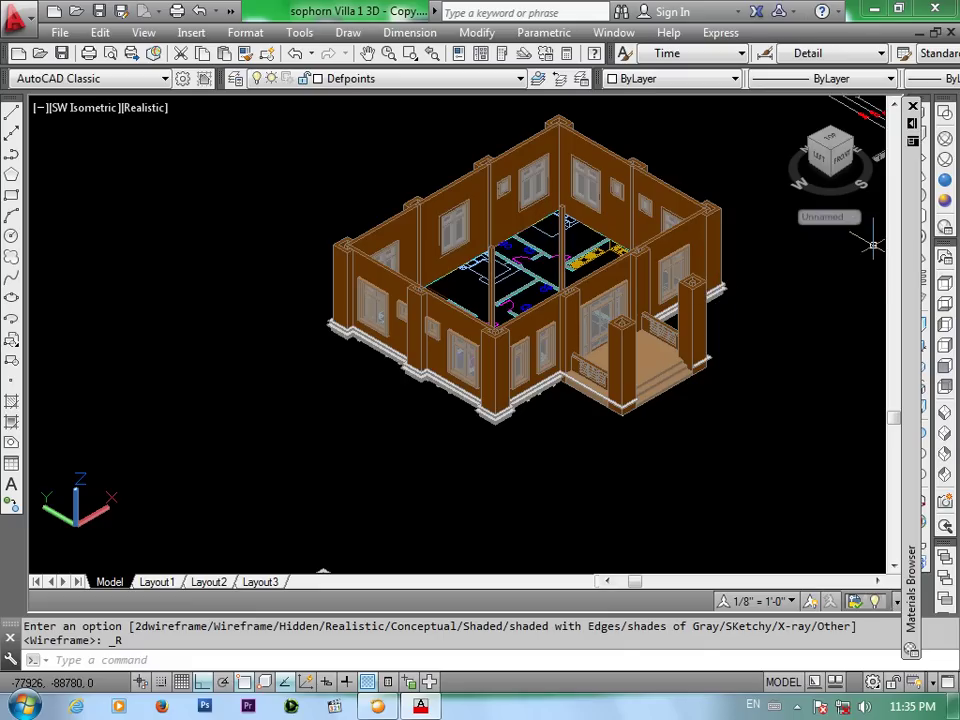
Return the model to Wireframe and look over the dimension lines beside the house
click(945, 141)
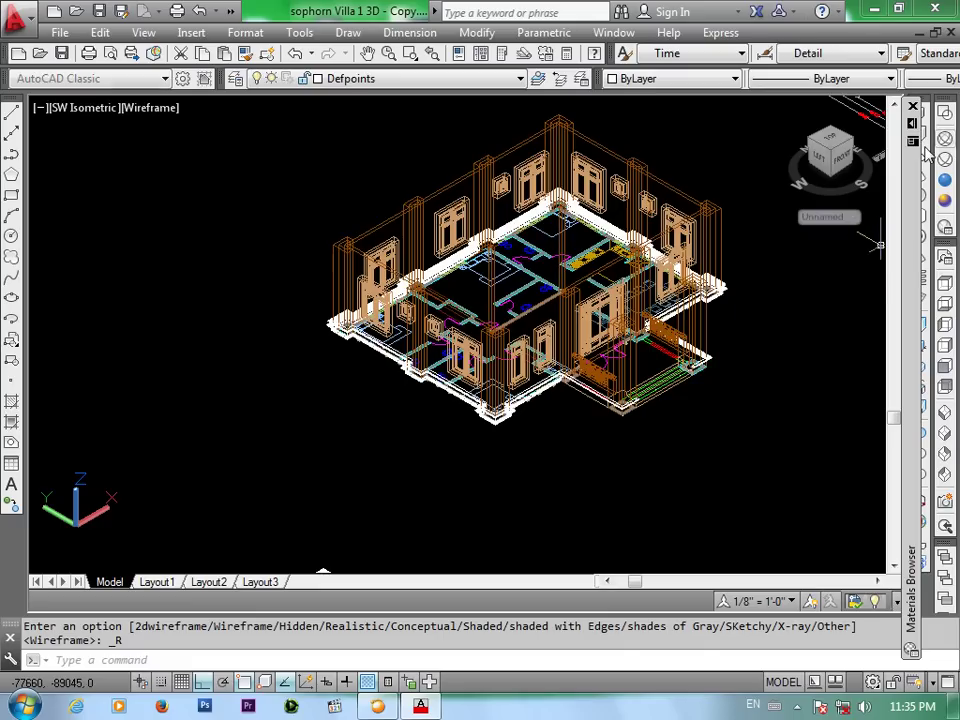
middle_drag(779, 321, 629, 328)
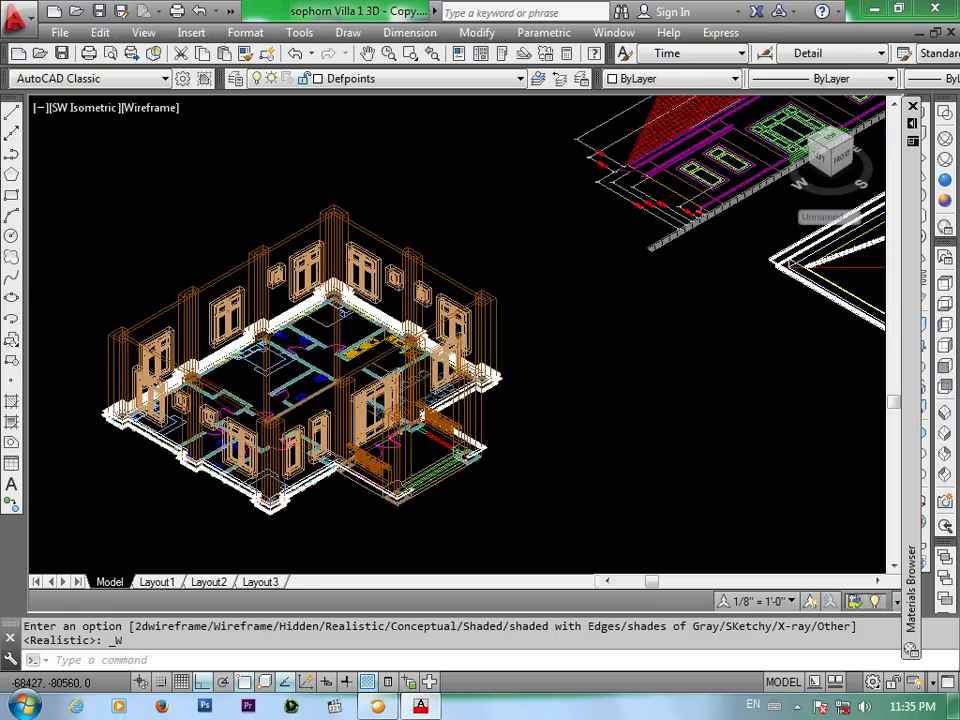
scroll(668, 195, up, 3)
scroll(665, 200, up, 3)
middle_drag(658, 224, 645, 279)
scroll(663, 303, up, 2)
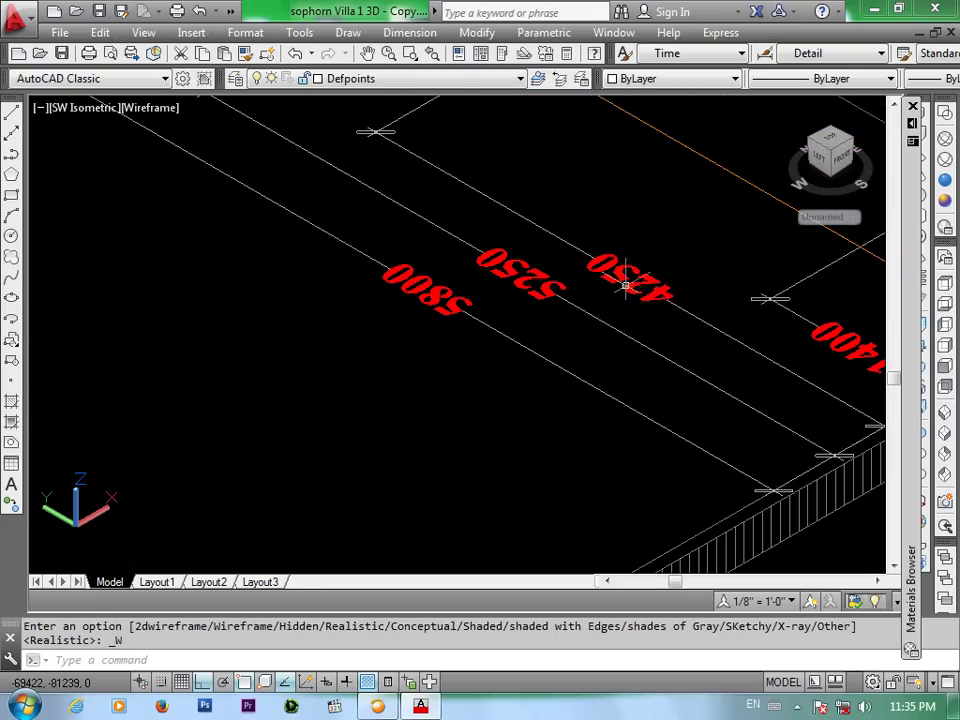
scroll(624, 285, down, 3)
scroll(624, 285, down, 2)
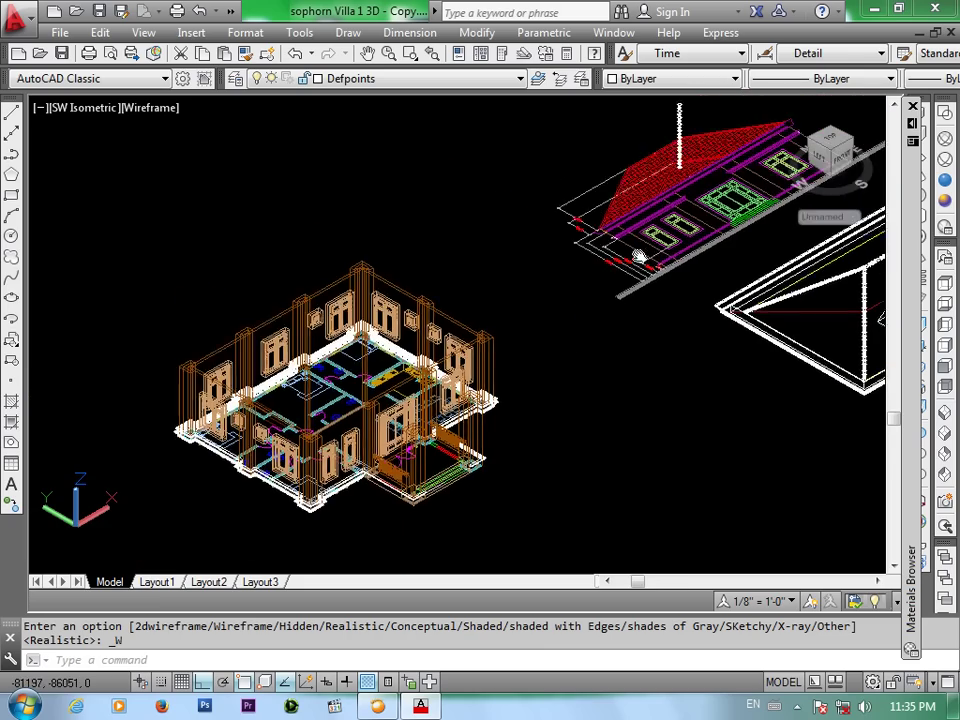
scroll(559, 381, up, 2)
scroll(578, 262, up, 3)
scroll(578, 262, up, 2)
scroll(641, 285, down, 1)
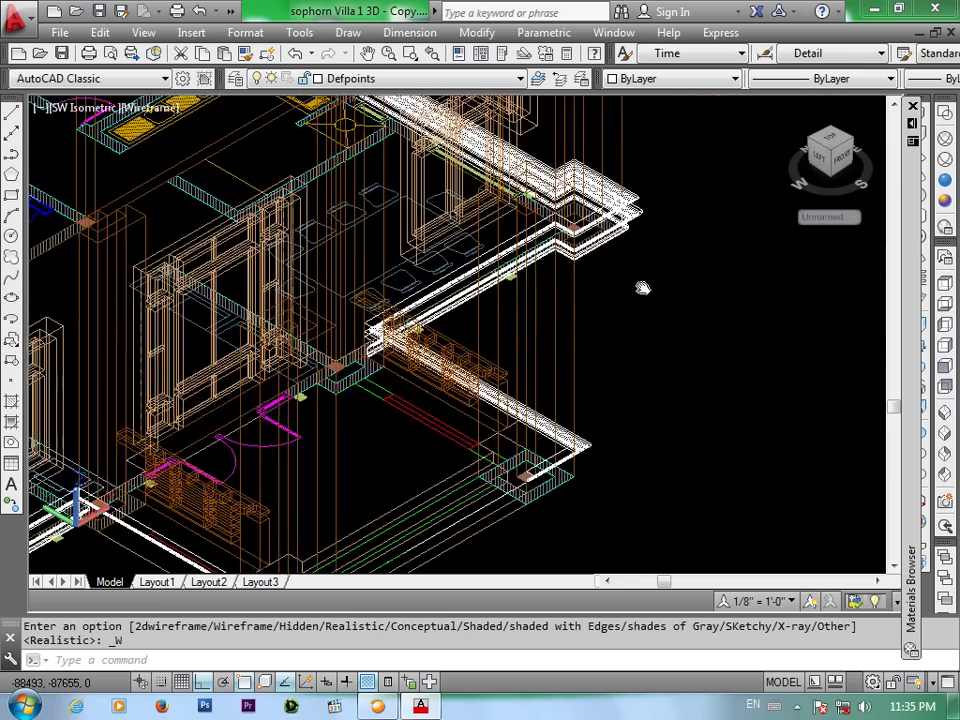
scroll(690, 231, down, 1)
scroll(690, 231, down, 3)
Bring the whole house back into view, zoomed toward the front corner
middle_drag(430, 440, 512, 332)
scroll(505, 335, up, 2)
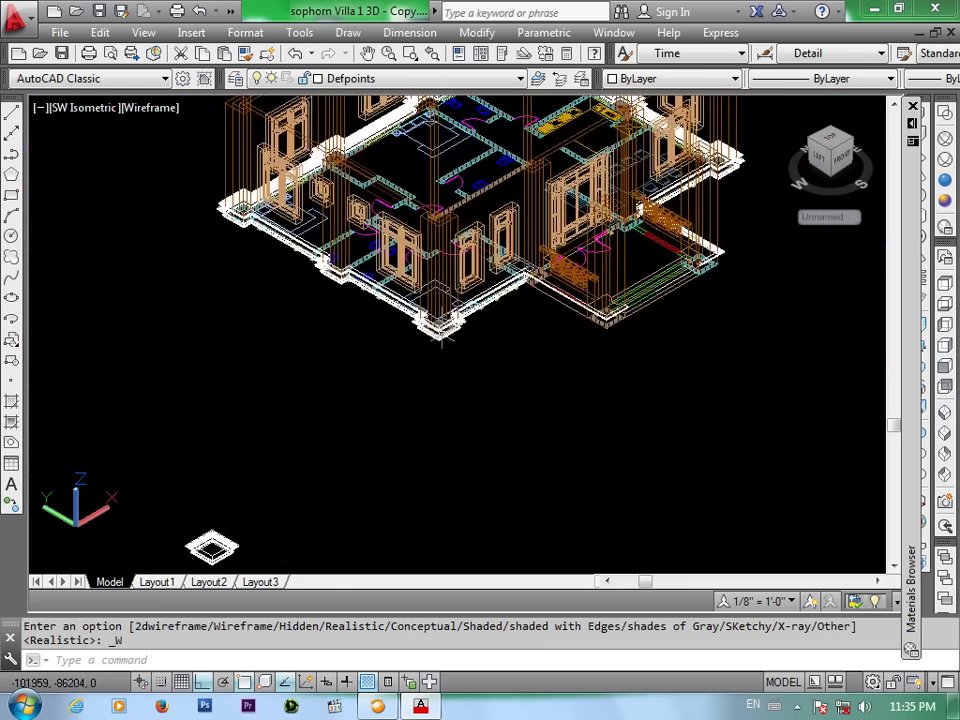
scroll(485, 340, up, 2)
scroll(468, 345, up, 2)
scroll(460, 348, up, 1)
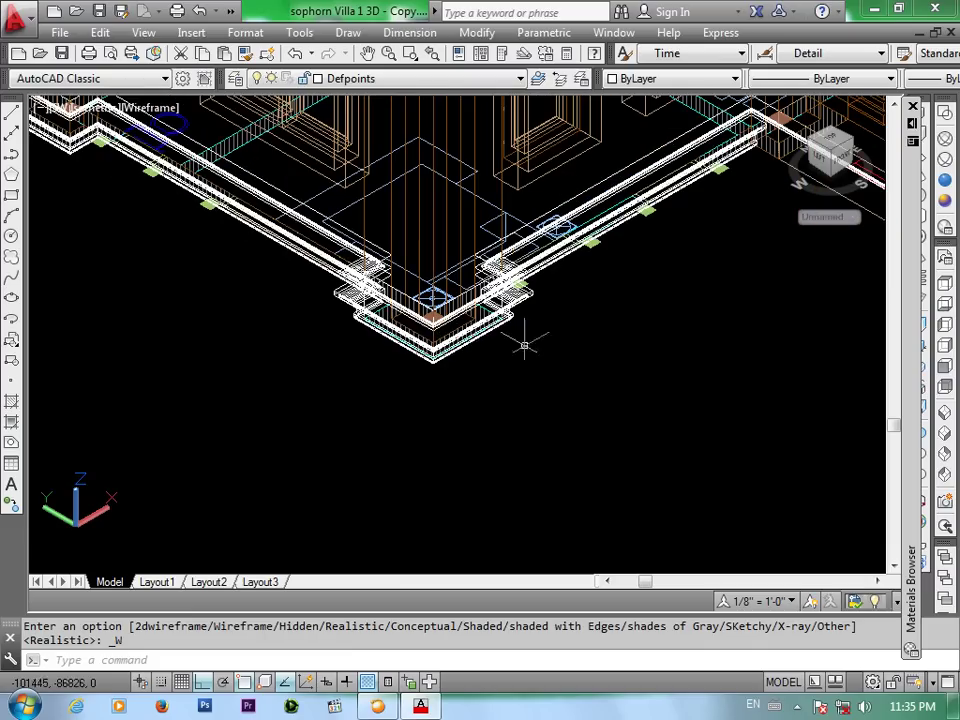
In Realistic style, move the front-corner molding strip up 4250 to form the wall-top cornice
click(945, 181)
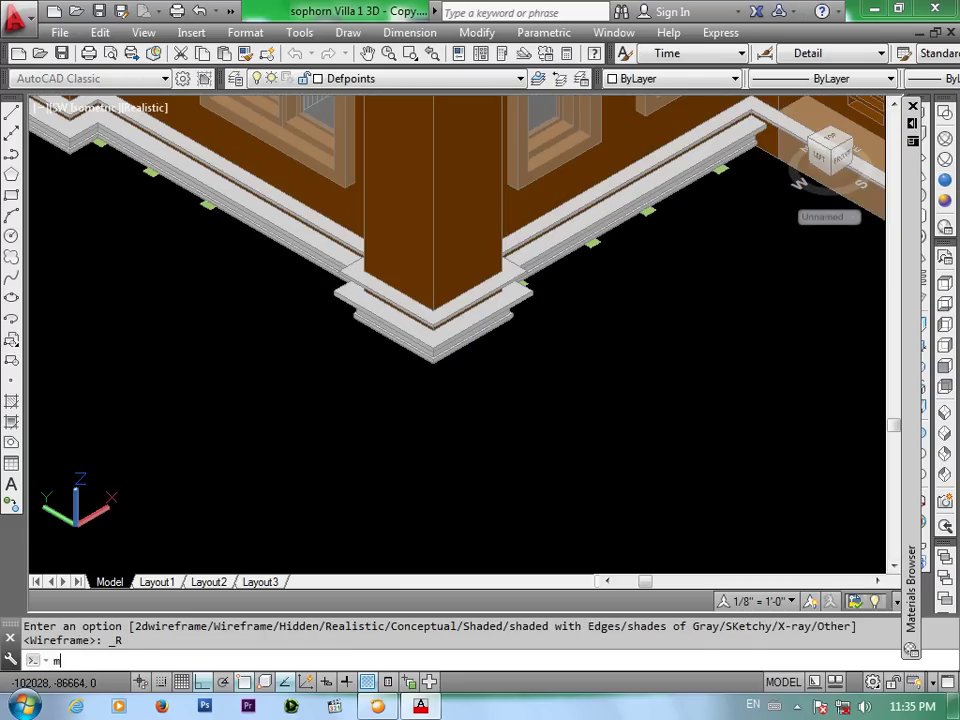
key(Return)
click(462, 330)
key(Return)
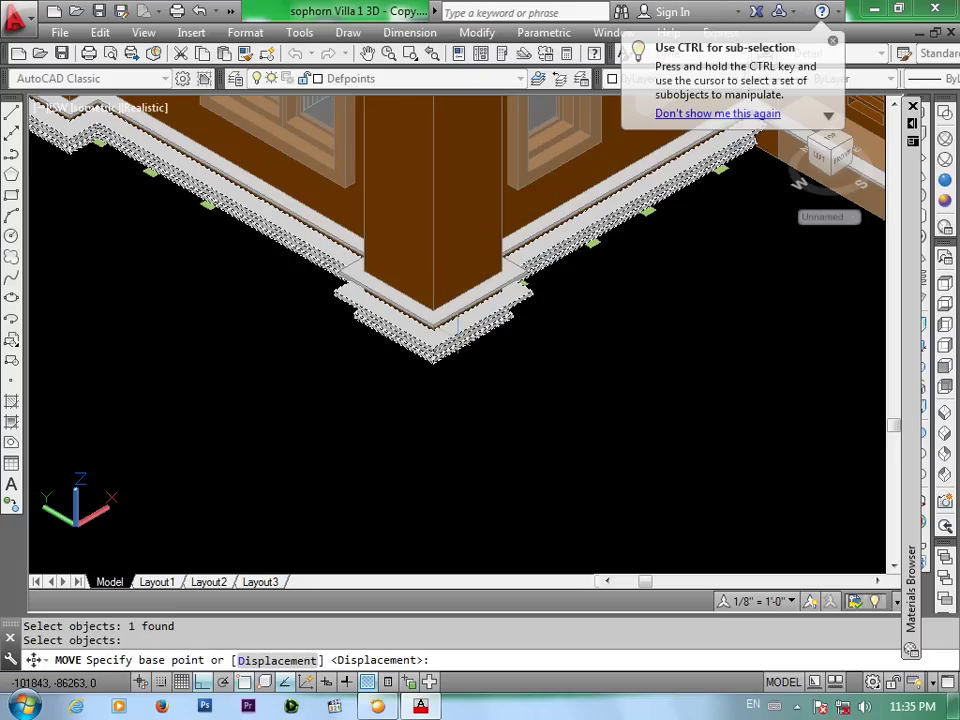
click(491, 418)
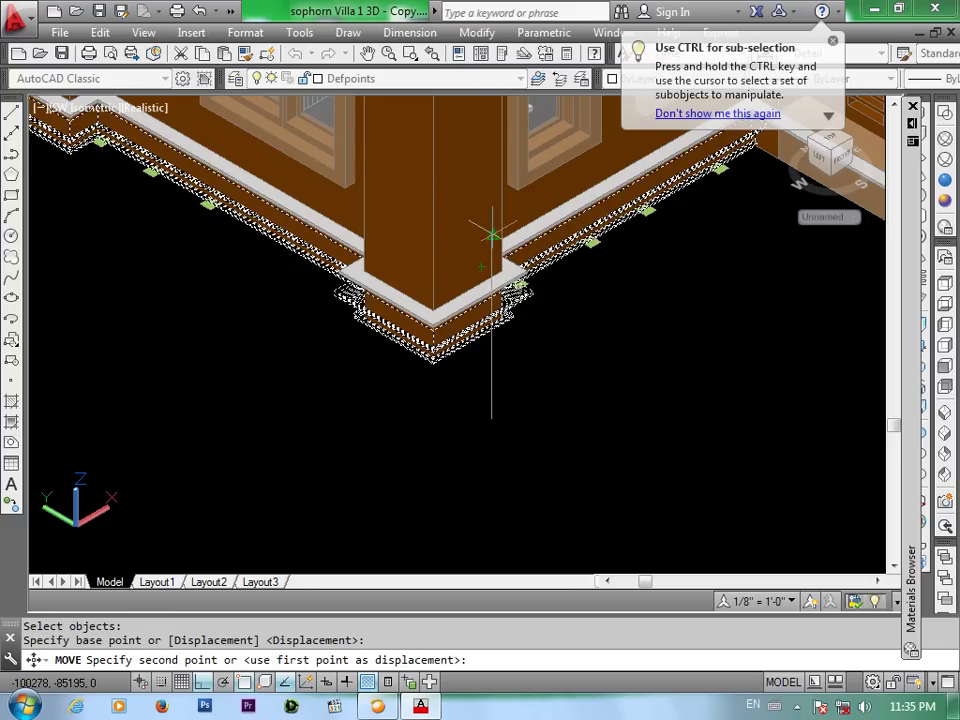
text(4250)
key(Return)
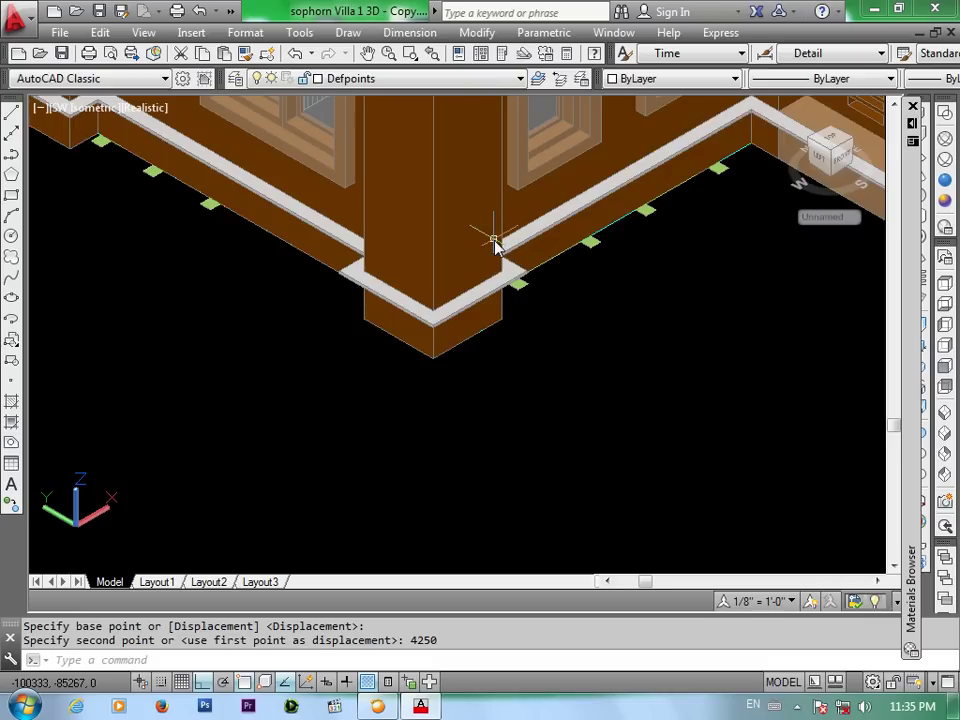
scroll(493, 243, down, 3)
scroll(493, 250, down, 2)
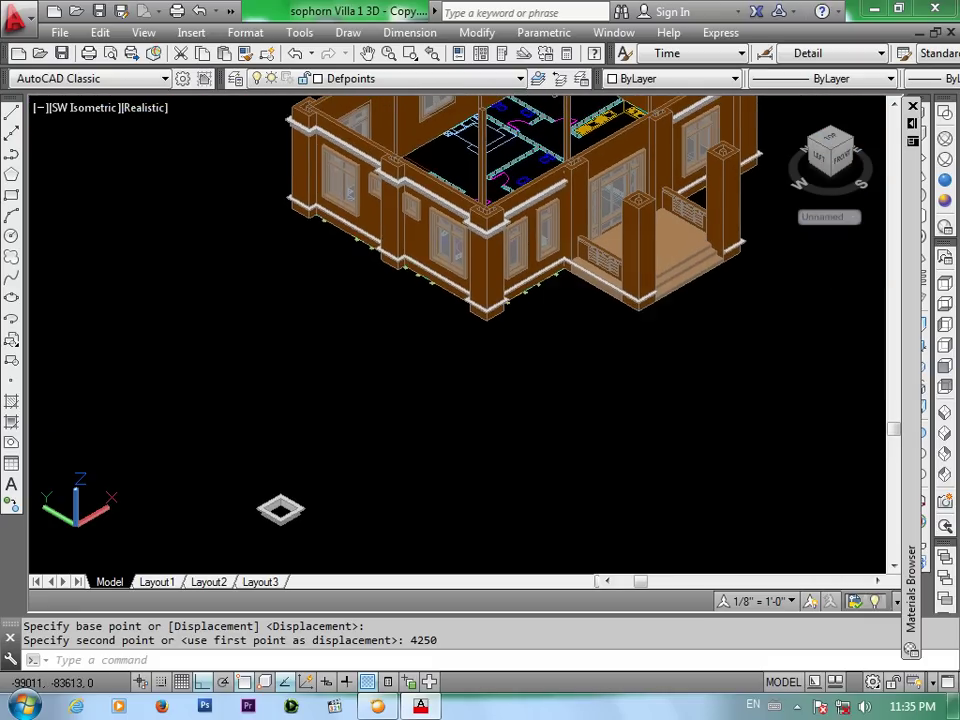
scroll(557, 193, up, 3)
scroll(557, 193, up, 2)
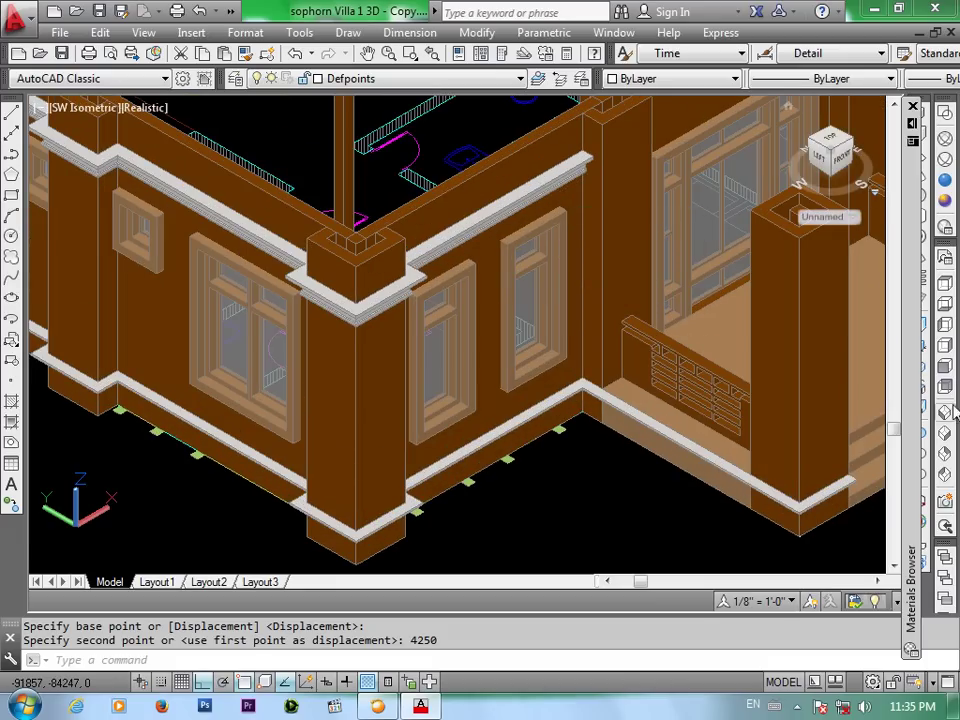
click(945, 290)
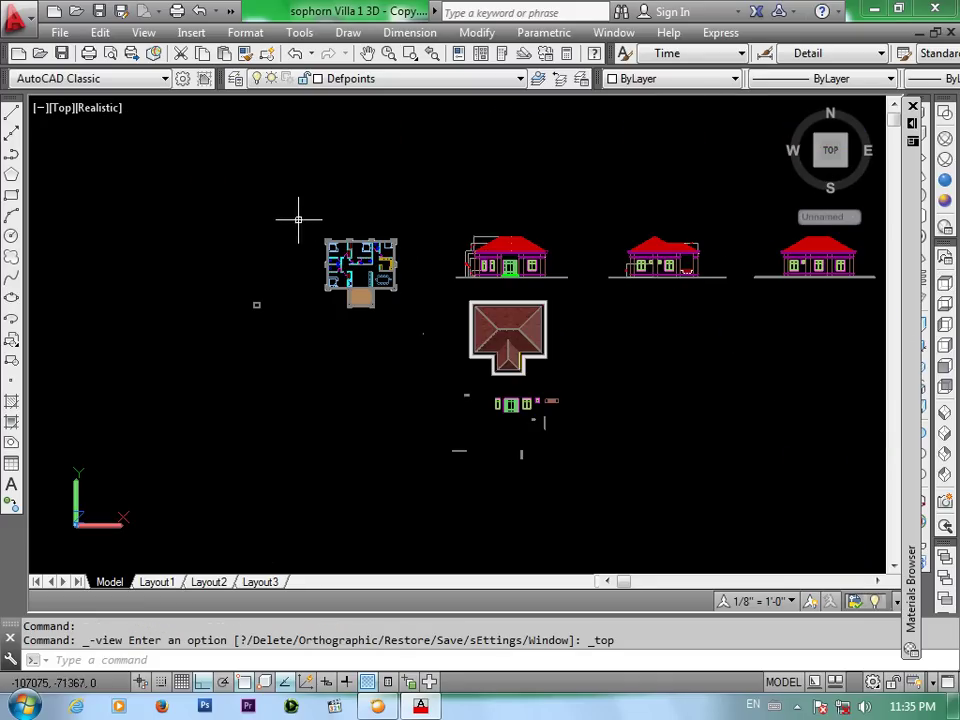
scroll(350, 262, up, 5)
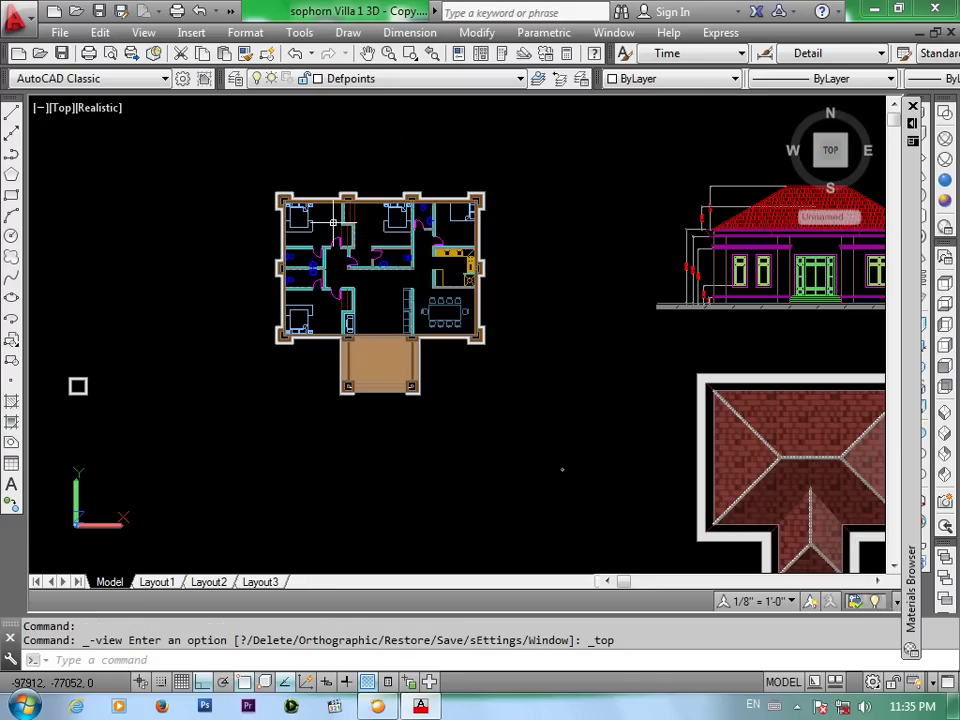
scroll(486, 199, up, 2)
scroll(487, 200, up, 3)
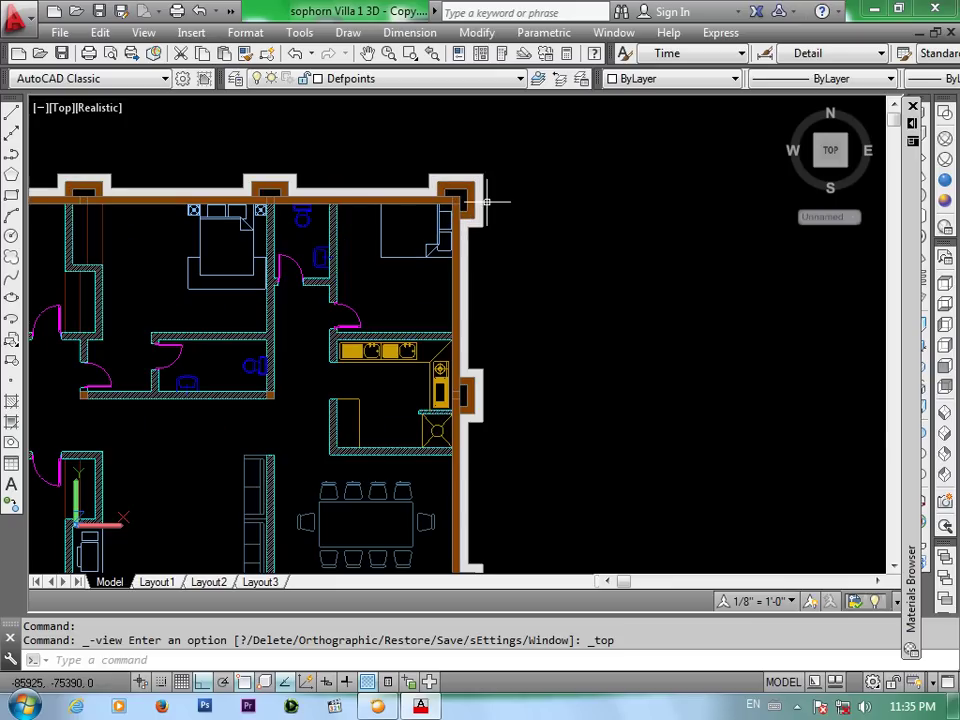
scroll(487, 200, down, 4)
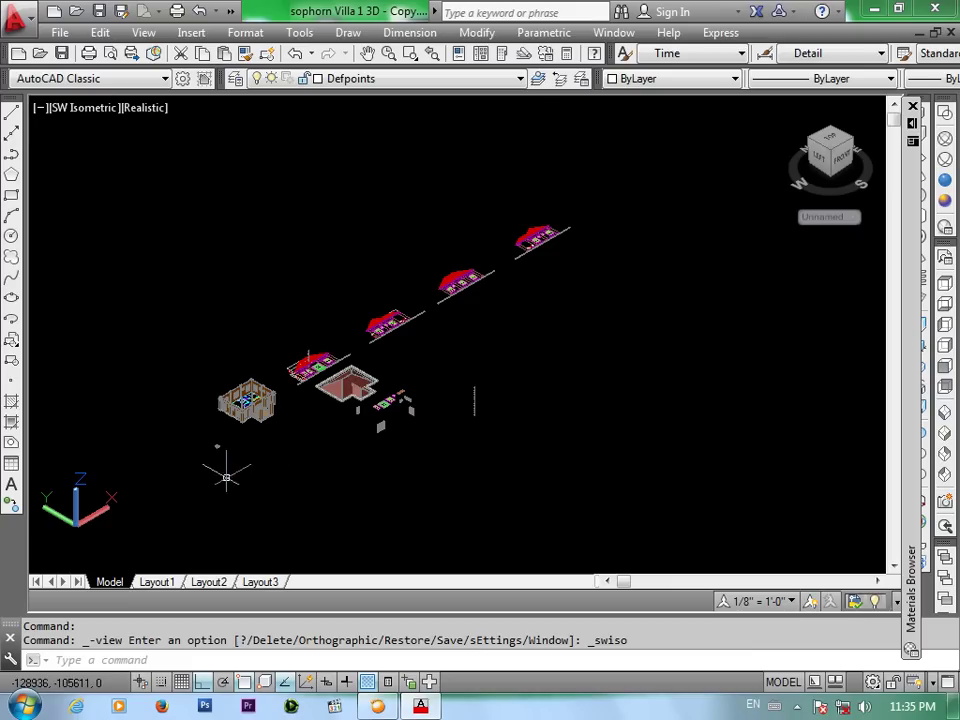
scroll(225, 467, up, 2)
scroll(225, 467, up, 2)
scroll(223, 474, up, 2)
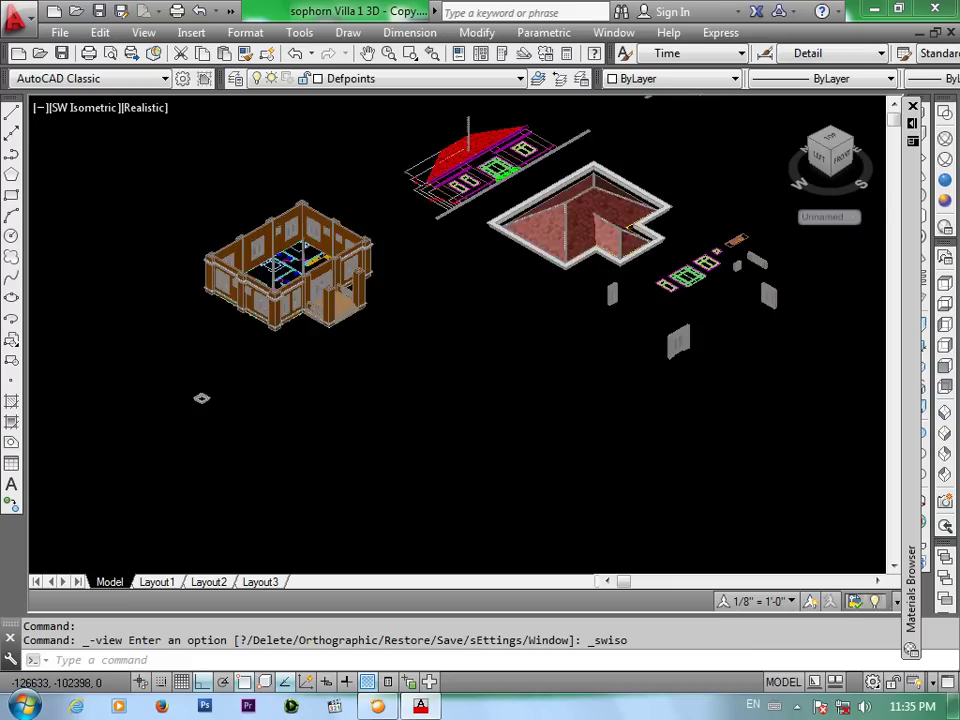
scroll(223, 474, up, 1)
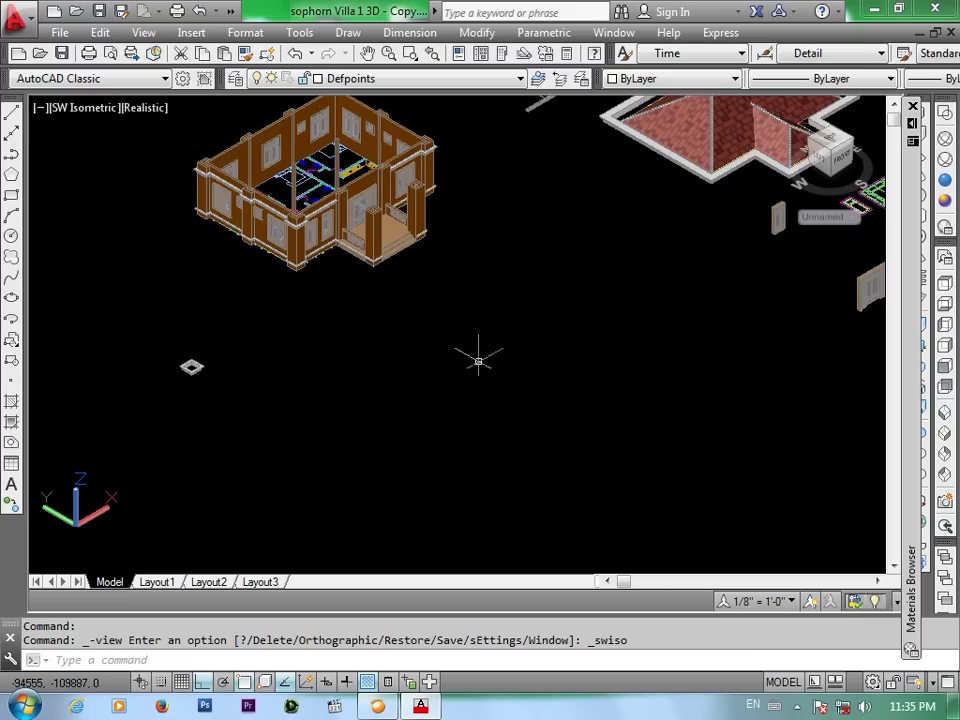
Switch back to Wireframe and zoom in on the small square base block
click(944, 140)
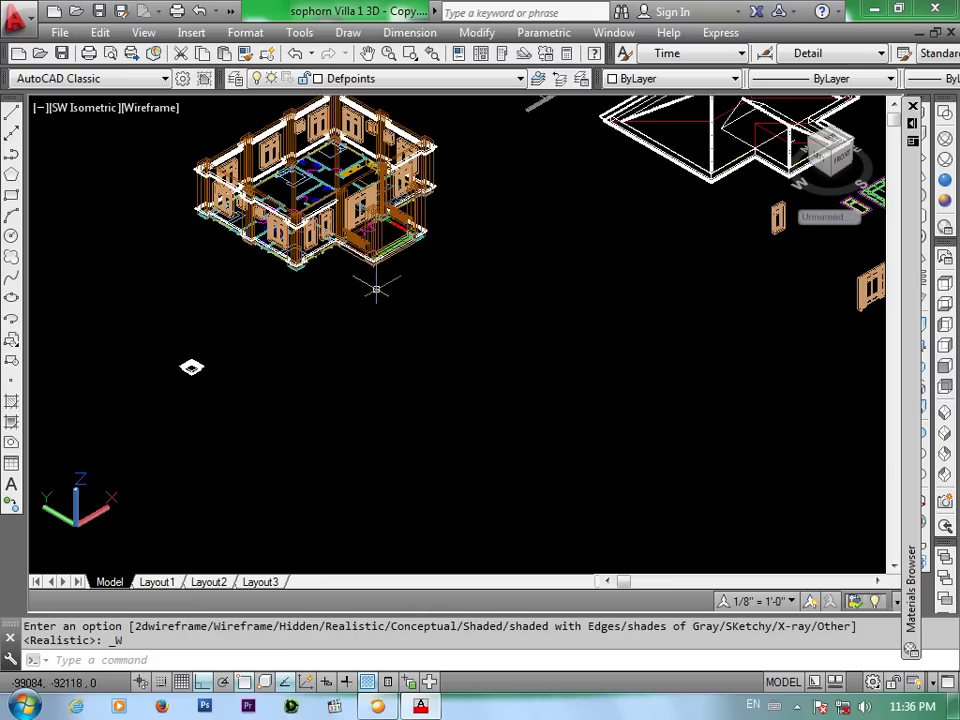
middle_drag(362, 289, 523, 294)
scroll(340, 374, up, 2)
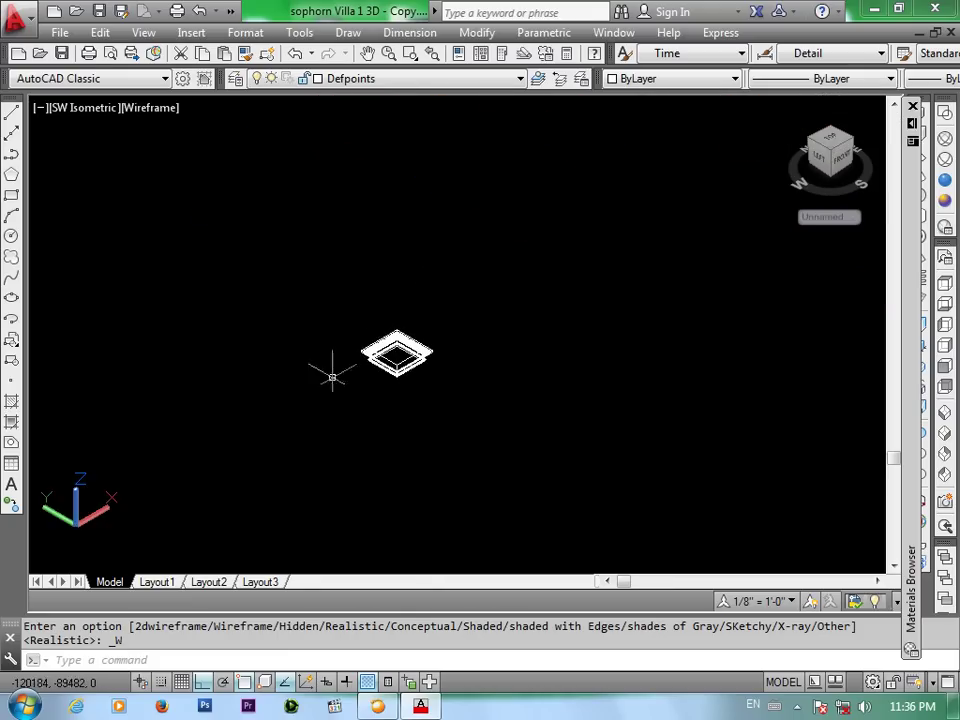
scroll(392, 360, up, 2)
scroll(436, 325, up, 3)
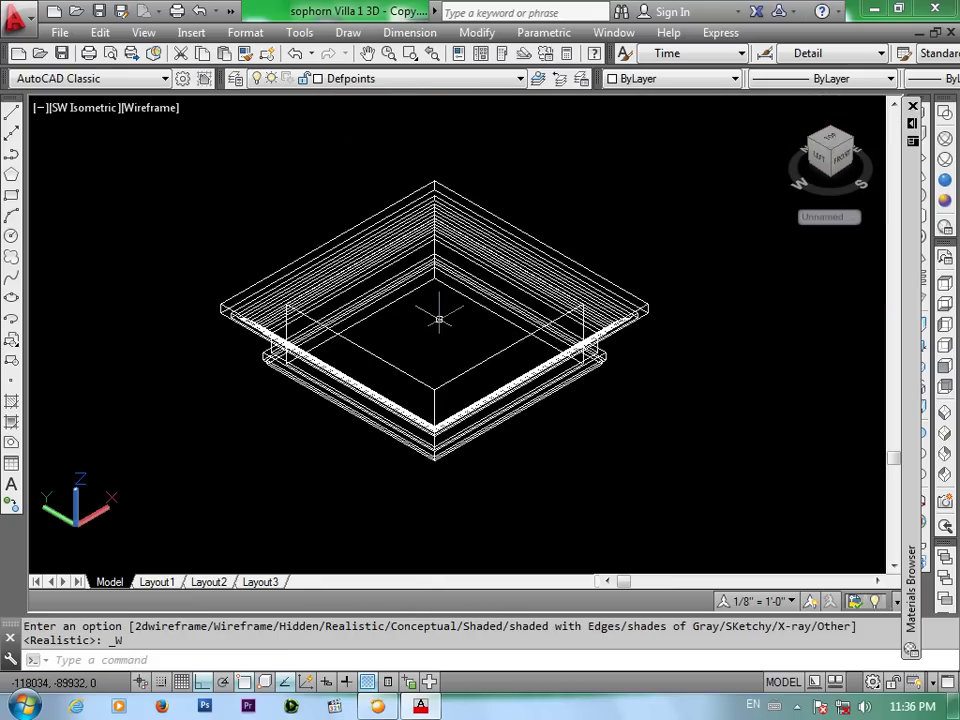
Copy the square base block using its endpoint as the base point
text(co)
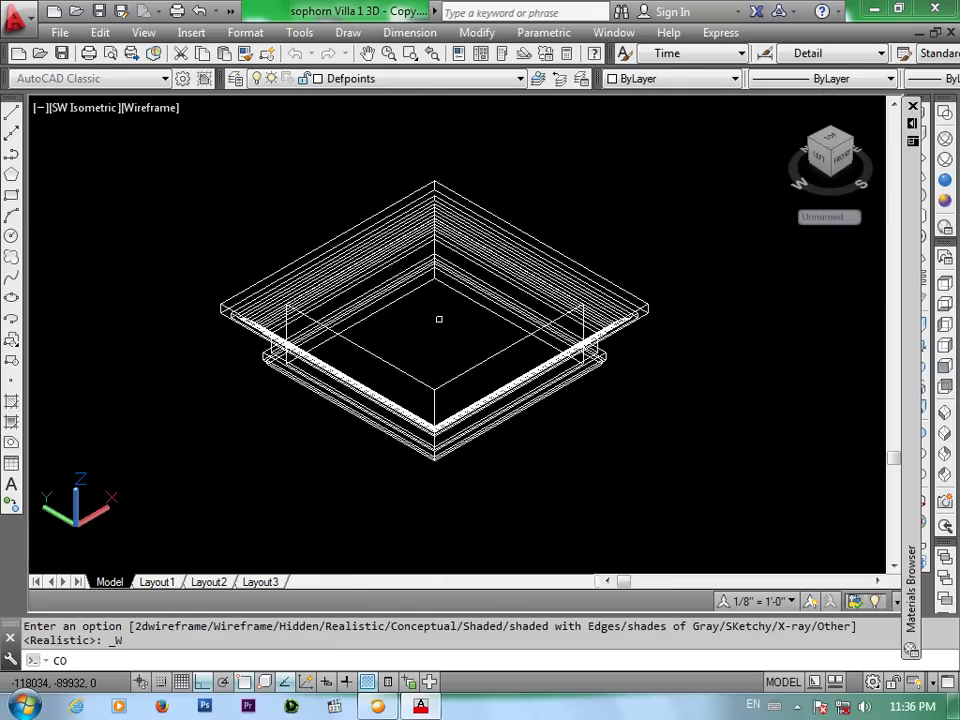
key(Return)
click(396, 204)
key(Return)
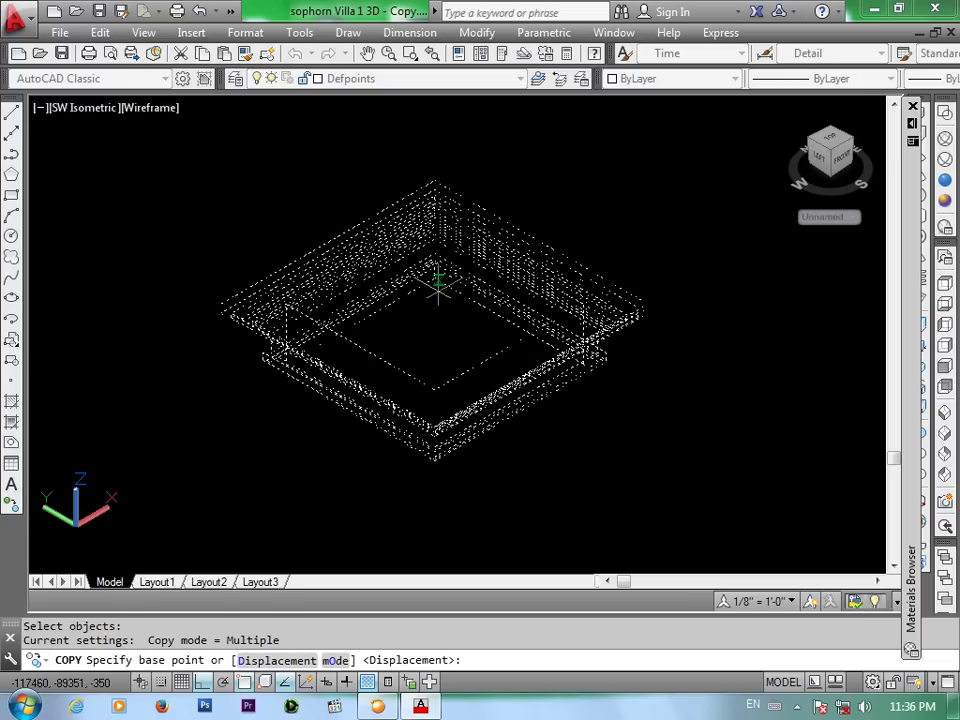
click(434, 278)
scroll(434, 278, down, 3)
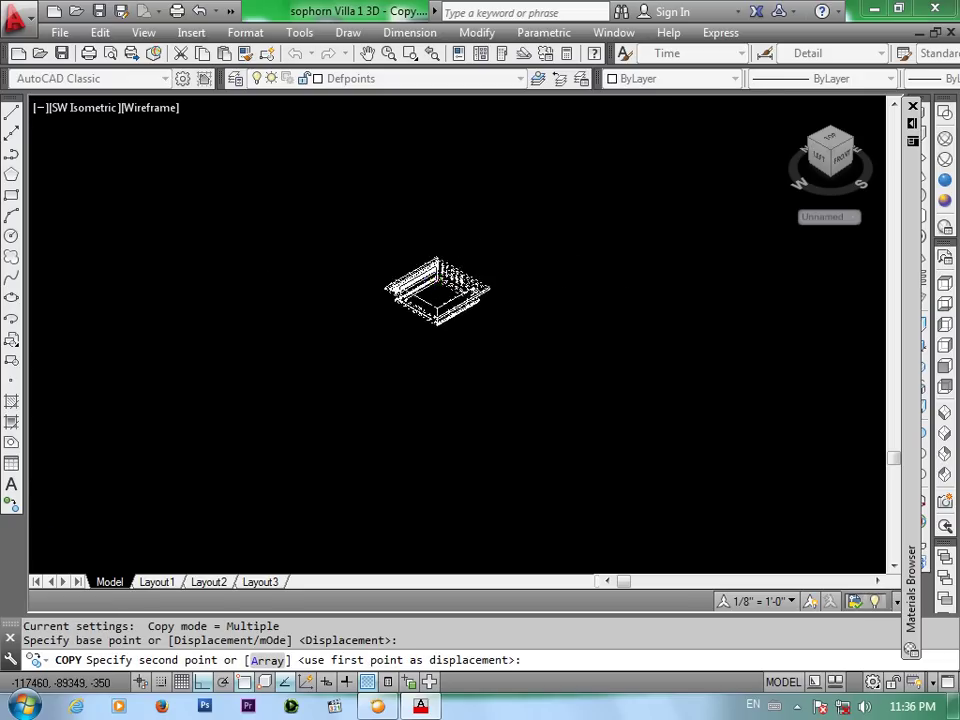
scroll(438, 284, down, 2)
middle_drag(677, 206, 398, 375)
scroll(398, 375, up, 2)
scroll(420, 340, up, 2)
scroll(435, 305, up, 2)
scroll(510, 230, up, 1)
scroll(505, 207, up, 3)
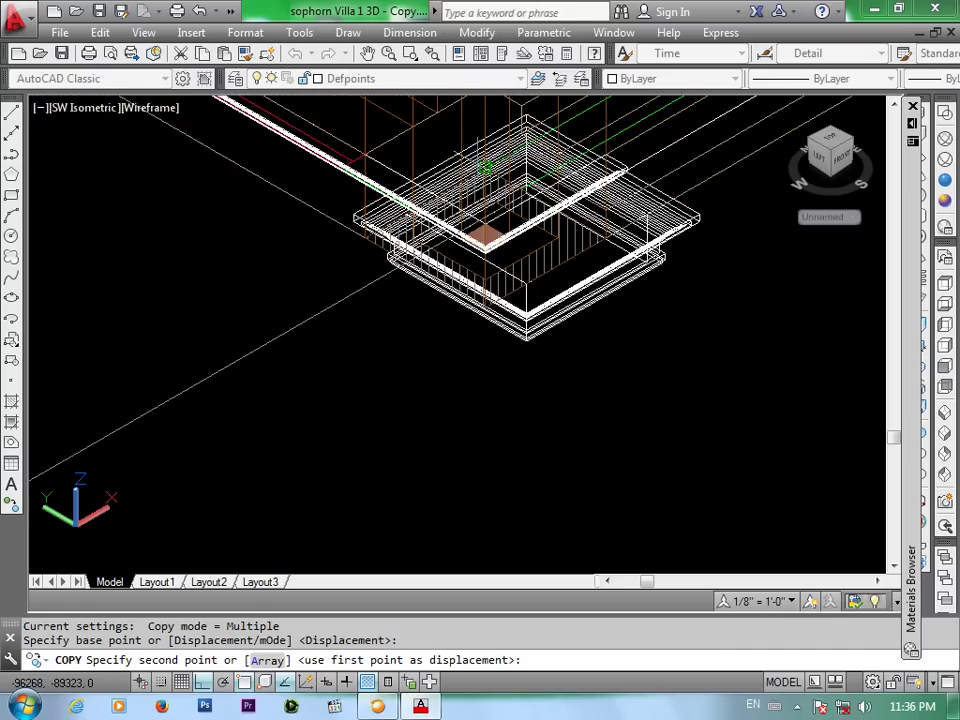
scroll(484, 166, up, 5)
scroll(486, 165, down, 2)
Place the block copies at two porch column corners along the front edge
click(486, 165)
scroll(486, 165, down, 3)
scroll(673, 199, down, 1)
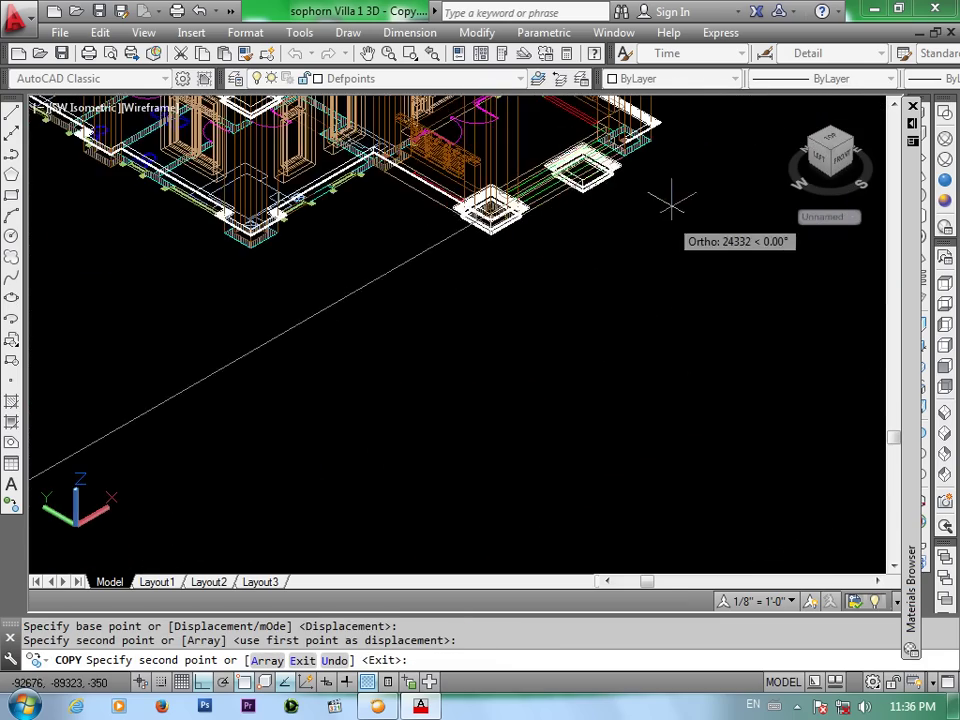
scroll(454, 298, up, 1)
scroll(400, 245, up, 3)
scroll(400, 245, up, 2)
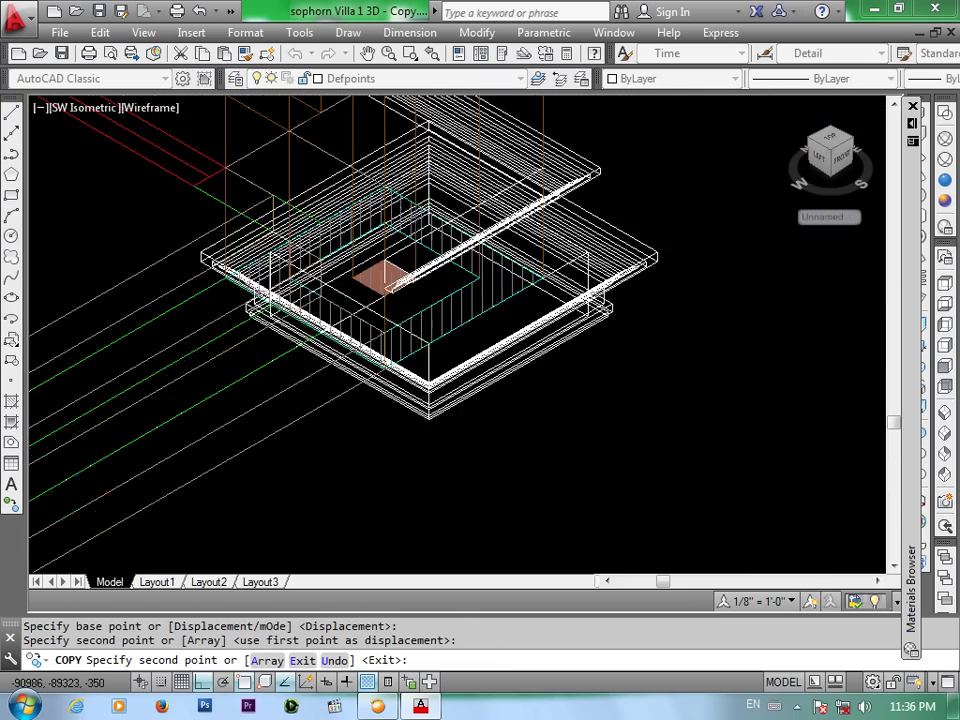
scroll(395, 225, up, 1)
scroll(385, 185, up, 1)
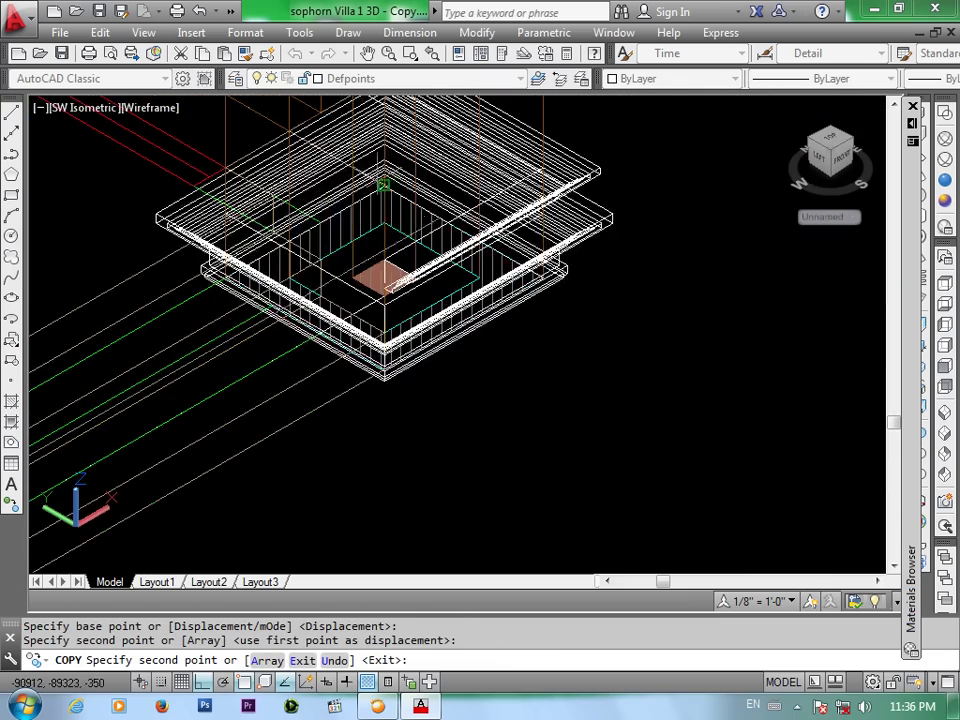
click(546, 322)
key(Return)
scroll(546, 326, down, 2)
scroll(580, 355, down, 1)
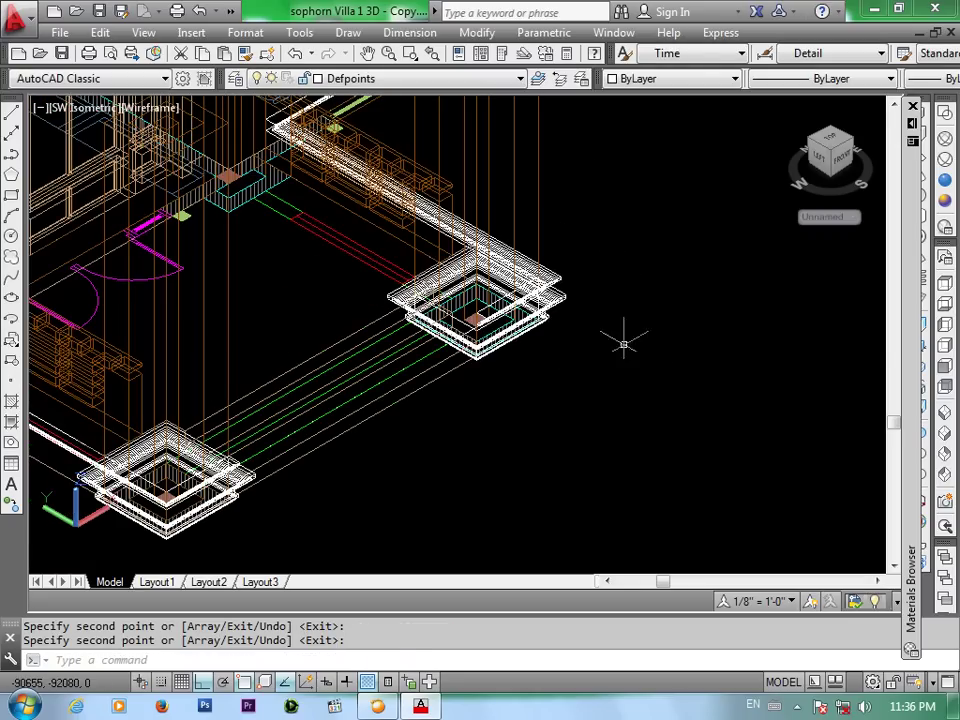
In Realistic style, move both copied plinths up 4250 onto the porch column tops
click(945, 181)
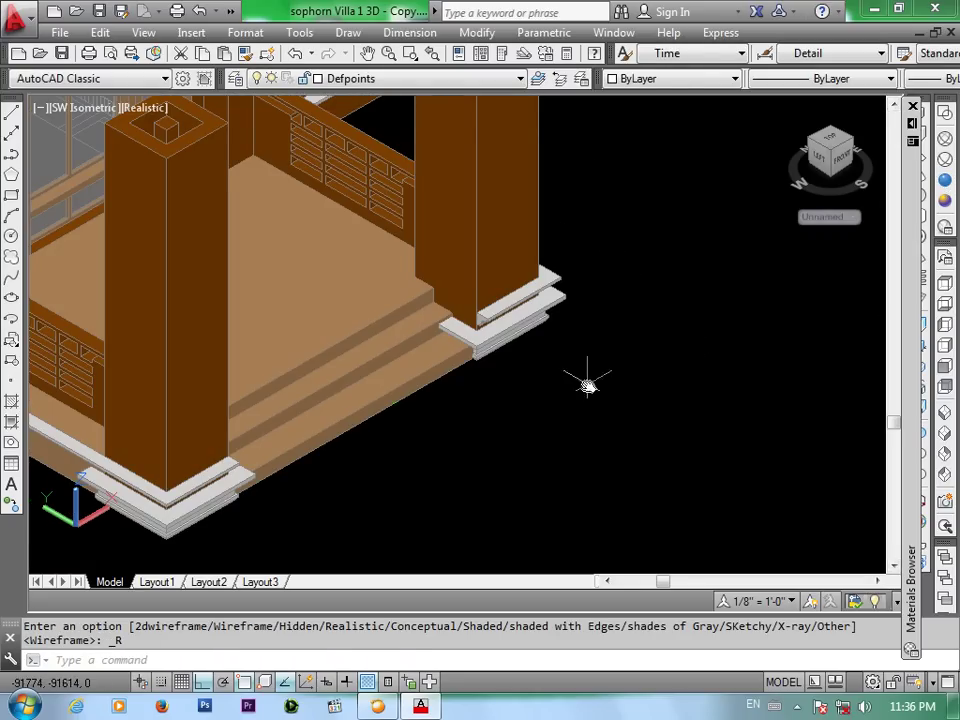
middle_drag(583, 386, 664, 257)
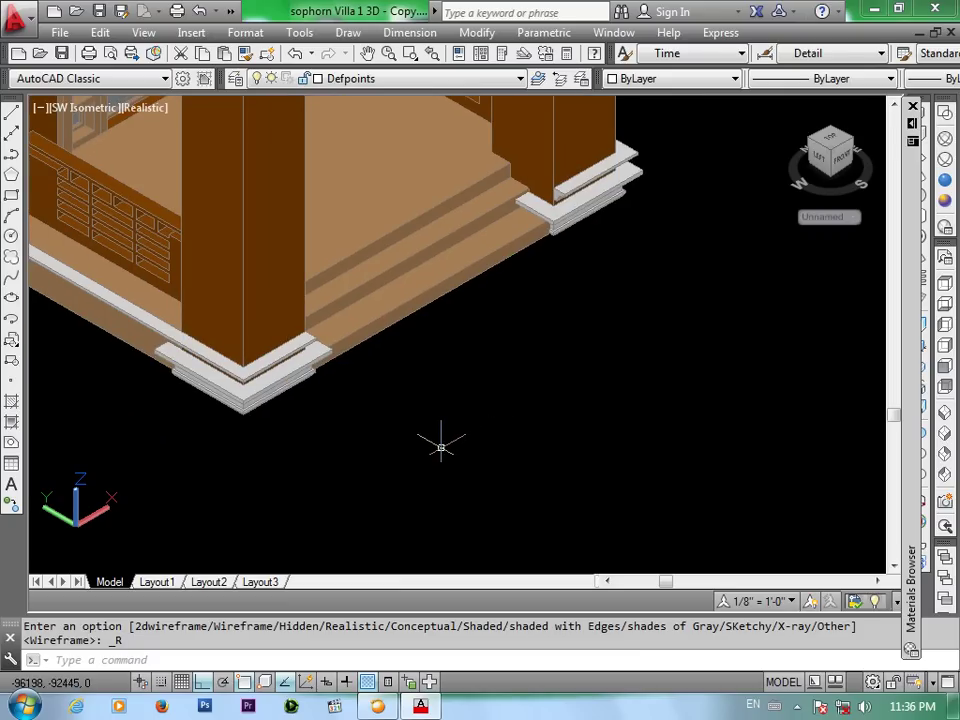
text(m)
key(Return)
click(285, 385)
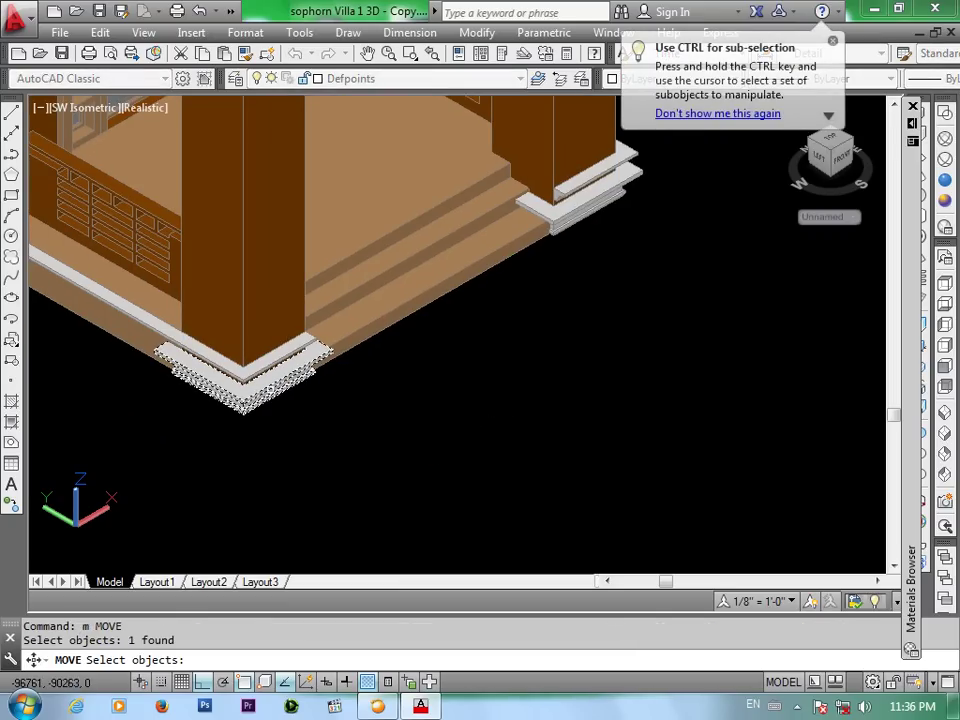
click(585, 200)
key(Return)
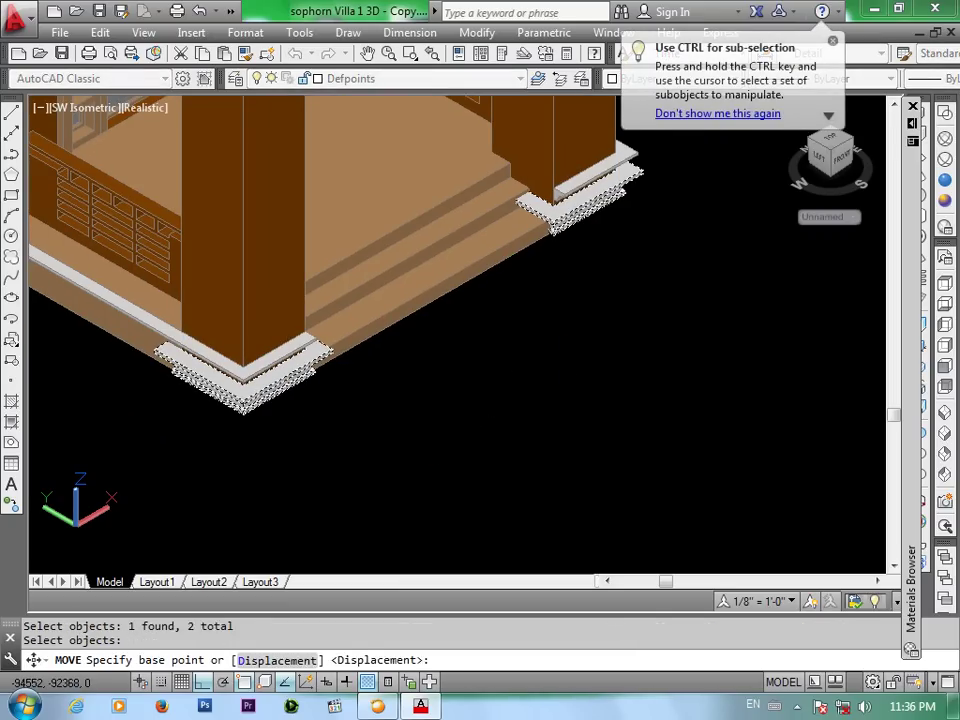
click(538, 384)
text(4250)
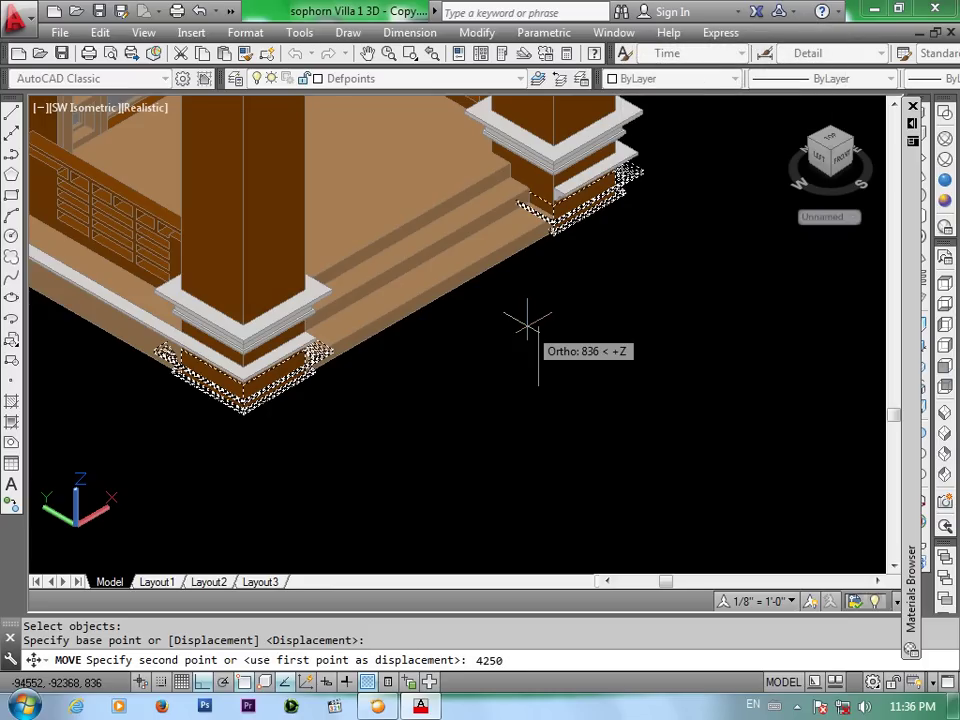
key(Return)
scroll(531, 311, down, 3)
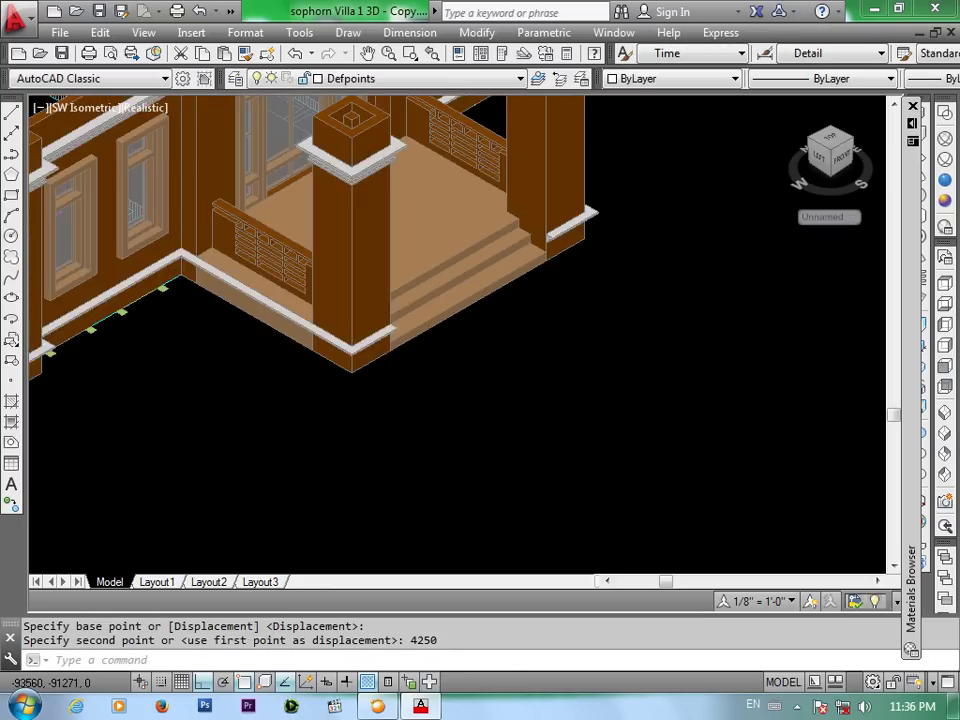
scroll(538, 336, down, 2)
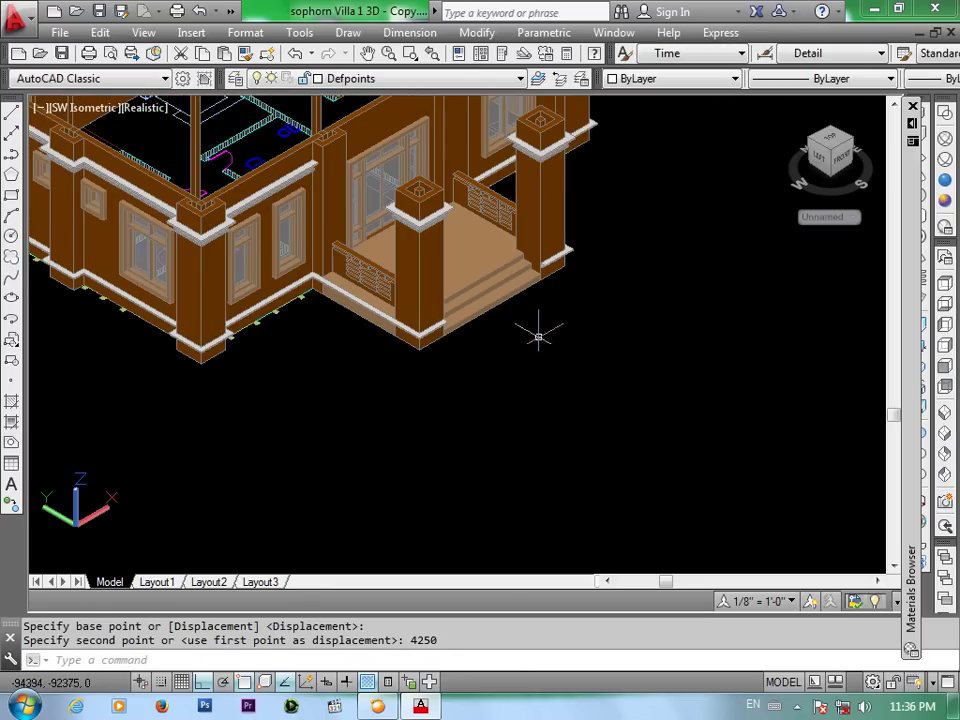
scroll(587, 398, down, 3)
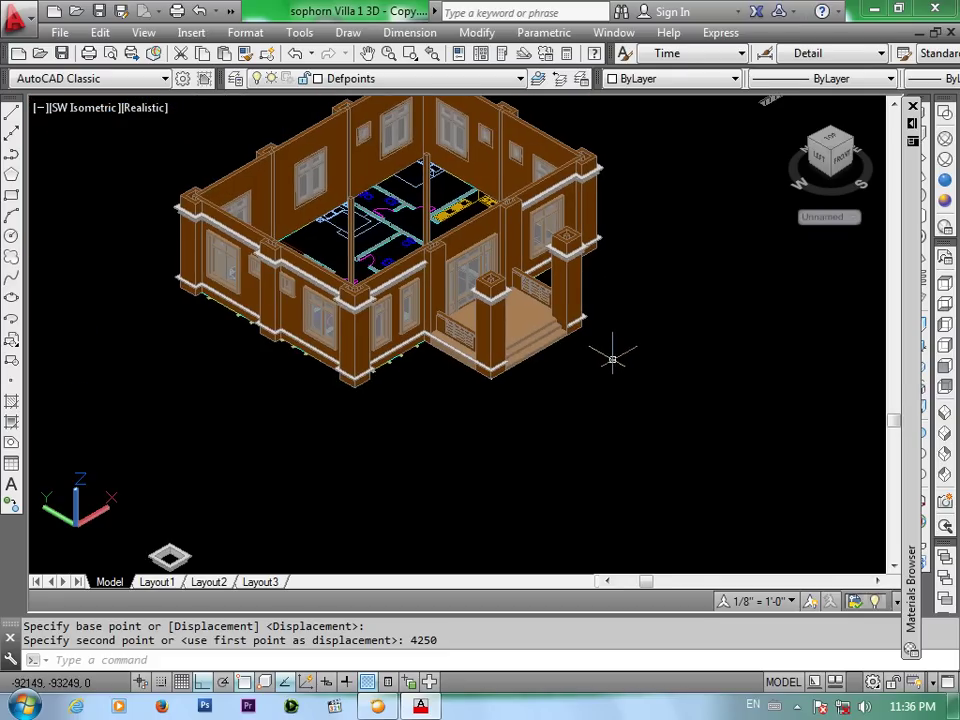
Pan to the roof, switch to Wireframe, and zoom in on the roof's corner column
scroll(613, 358, down, 2)
scroll(613, 358, down, 1)
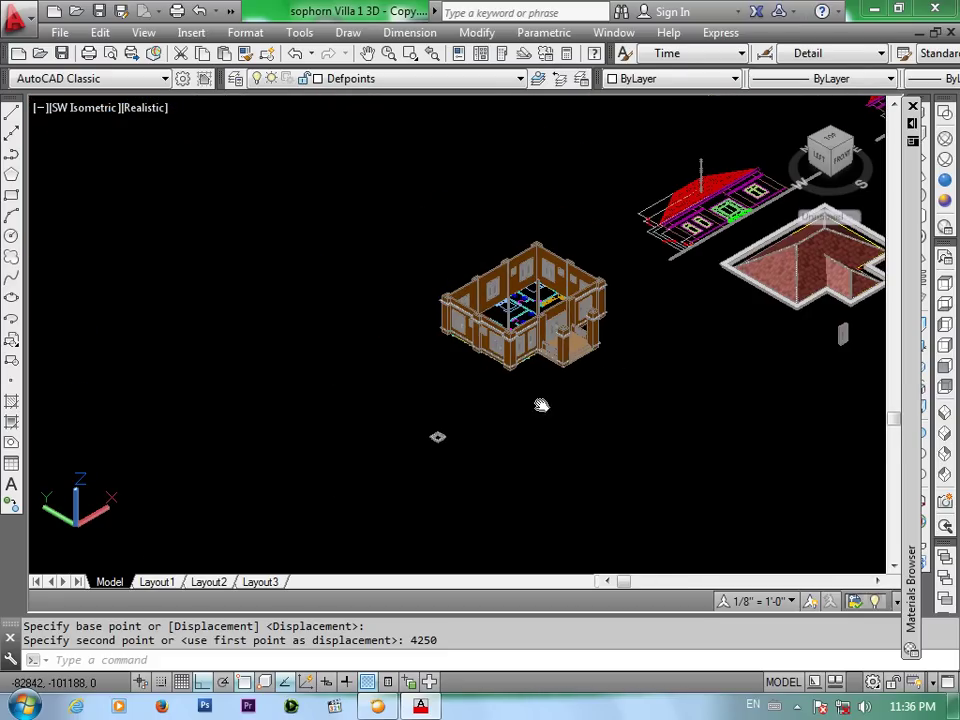
middle_drag(716, 357, 596, 328)
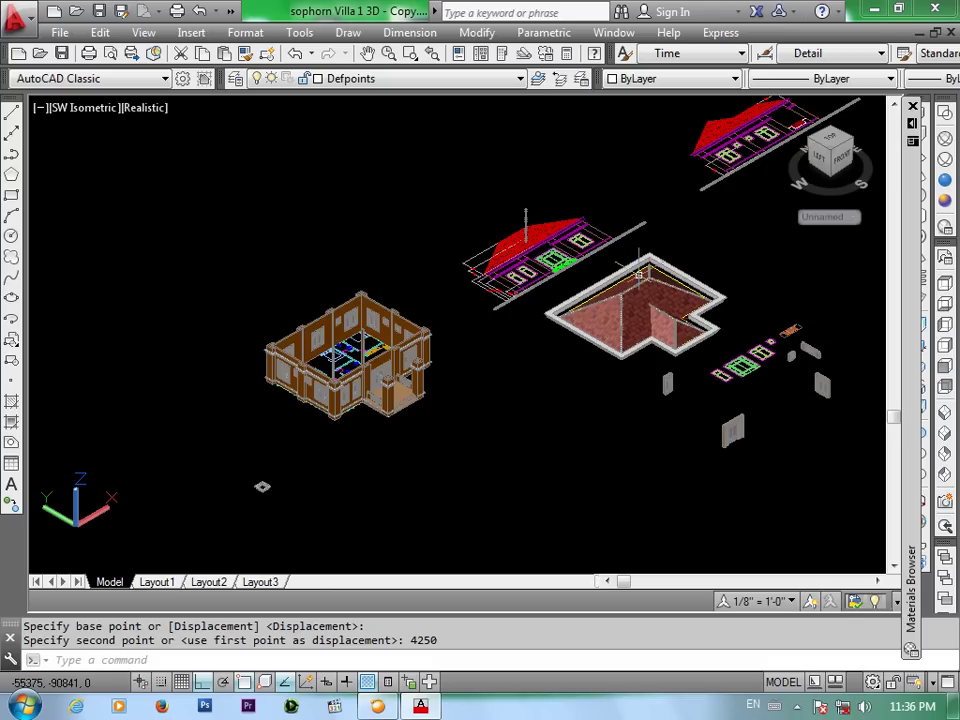
scroll(650, 268, up, 3)
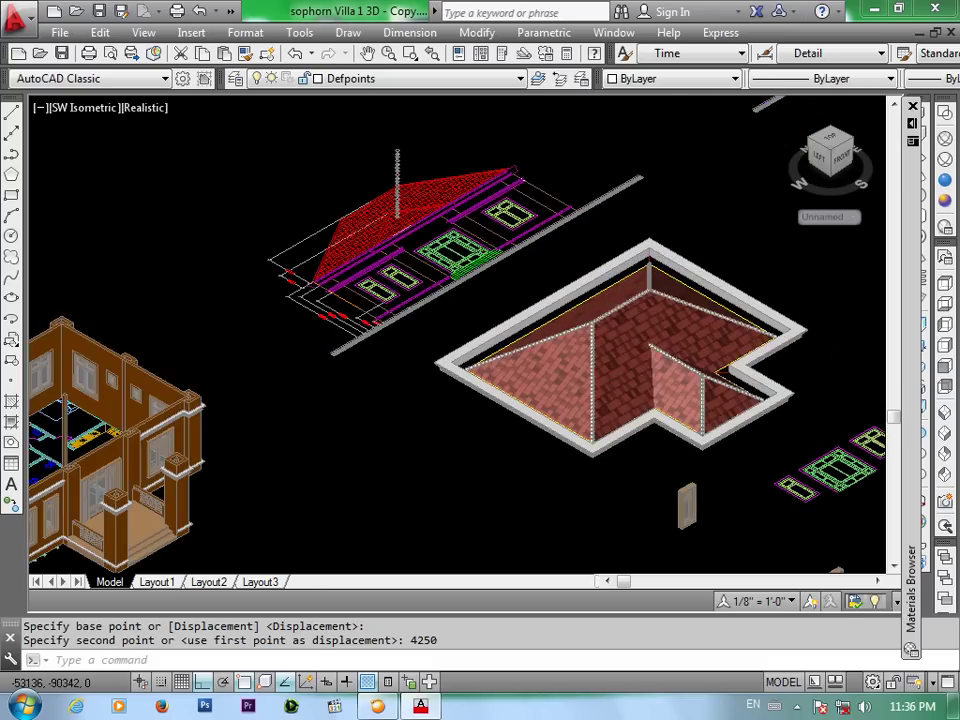
scroll(650, 268, up, 3)
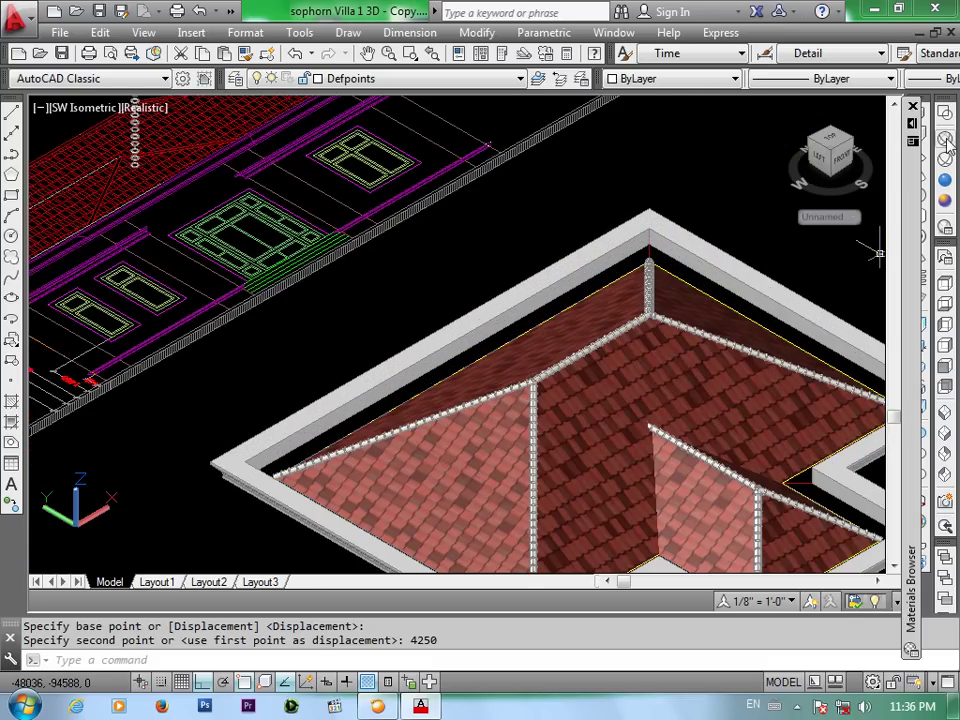
click(946, 140)
scroll(656, 440, down, 2)
scroll(655, 285, down, 2)
scroll(656, 296, down, 2)
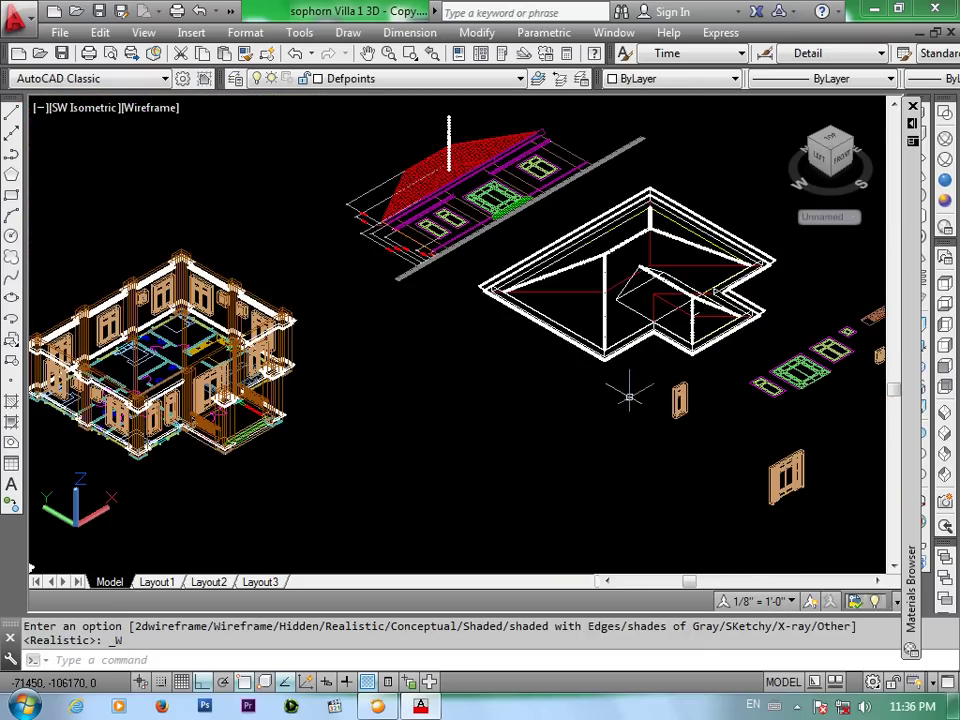
scroll(629, 397, up, 2)
scroll(579, 321, up, 1)
scroll(436, 225, up, 1)
scroll(428, 189, up, 1)
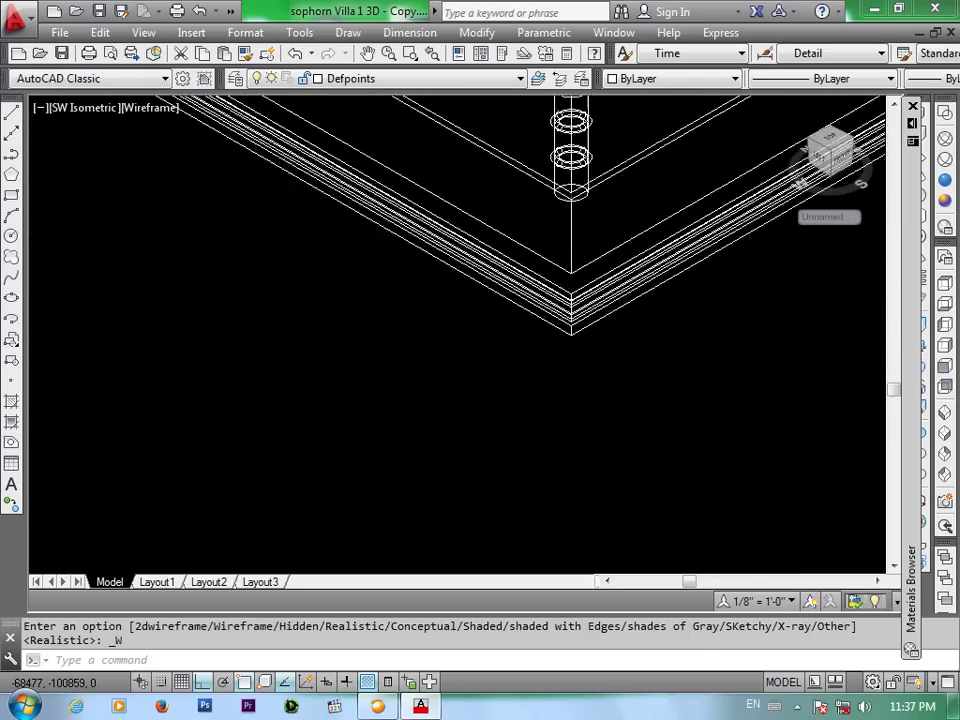
scroll(559, 226, up, 1)
middle_drag(573, 231, 583, 375)
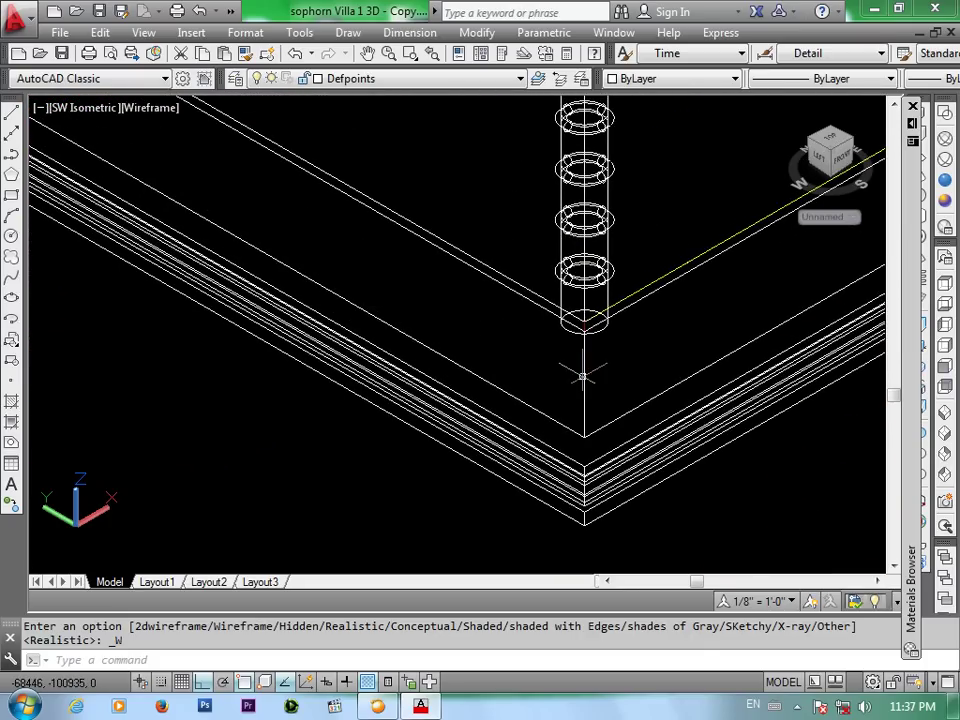
Start moving the roof, window-selecting it and picking its corner as the base point
text(m)
key(Return)
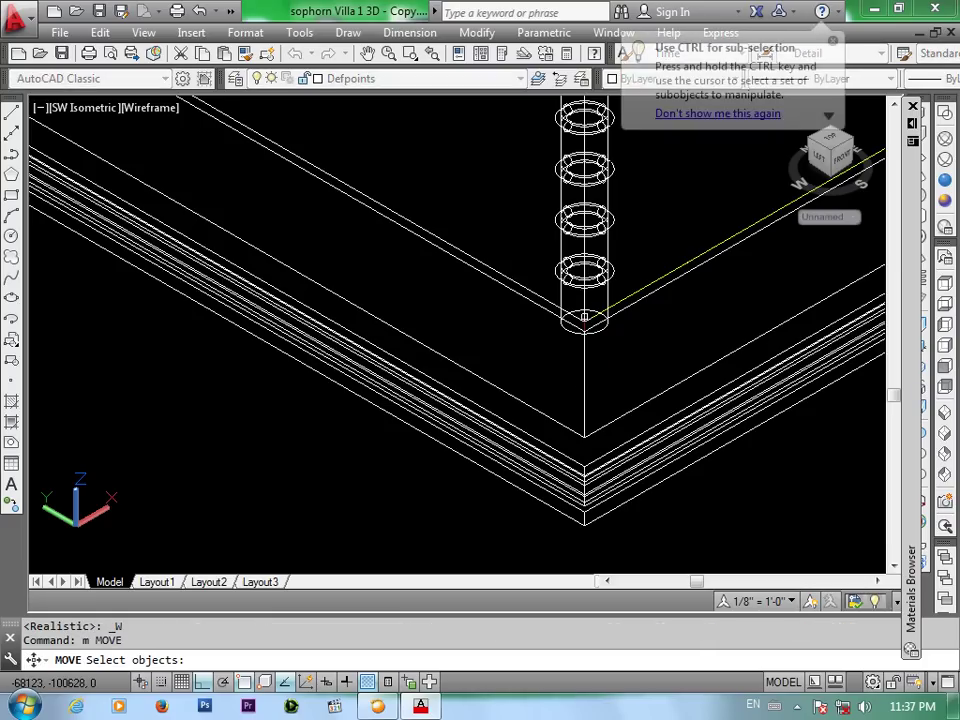
click(580, 375)
click(581, 294)
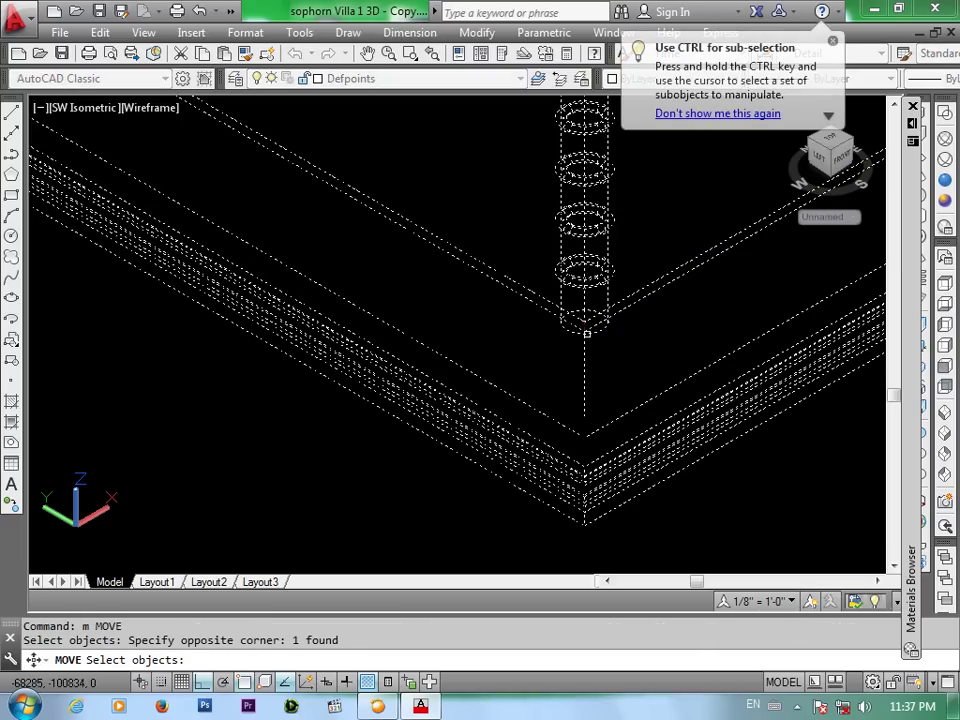
key(Return)
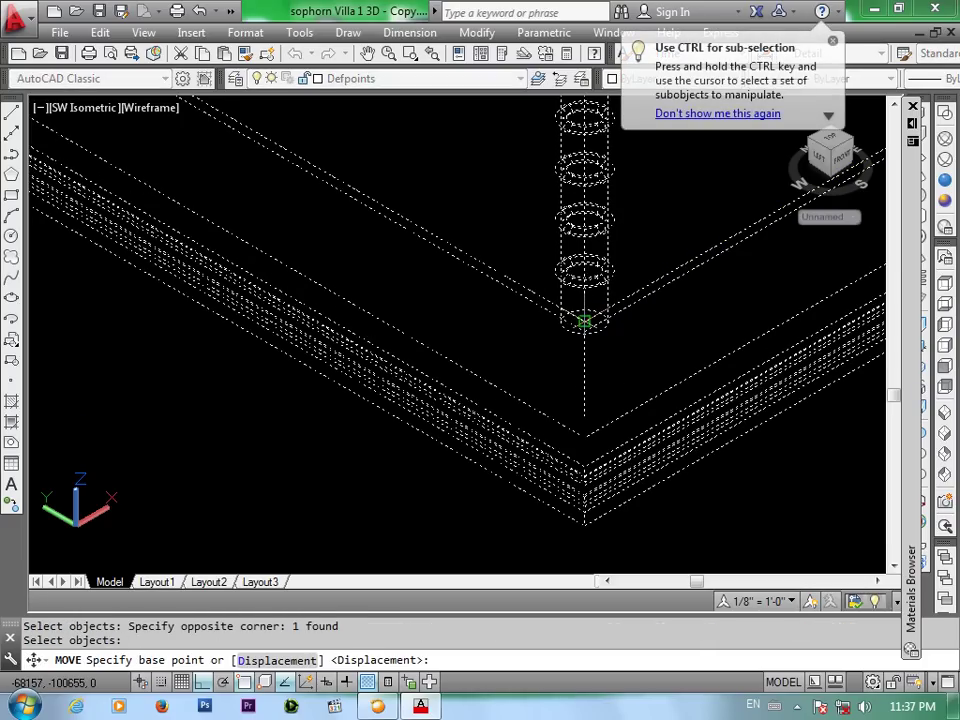
click(584, 320)
scroll(584, 320, down, 2)
scroll(584, 320, down, 2)
scroll(584, 320, down, 2)
scroll(590, 325, down, 2)
scroll(590, 325, down, 1)
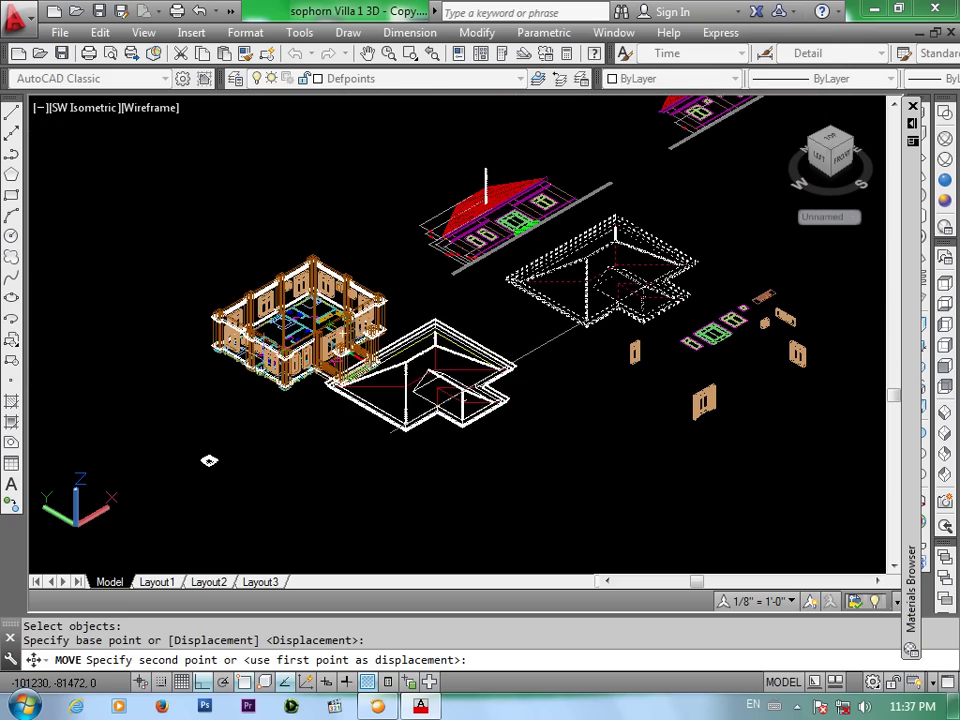
scroll(266, 360, up, 2)
scroll(266, 360, up, 3)
scroll(320, 352, up, 2)
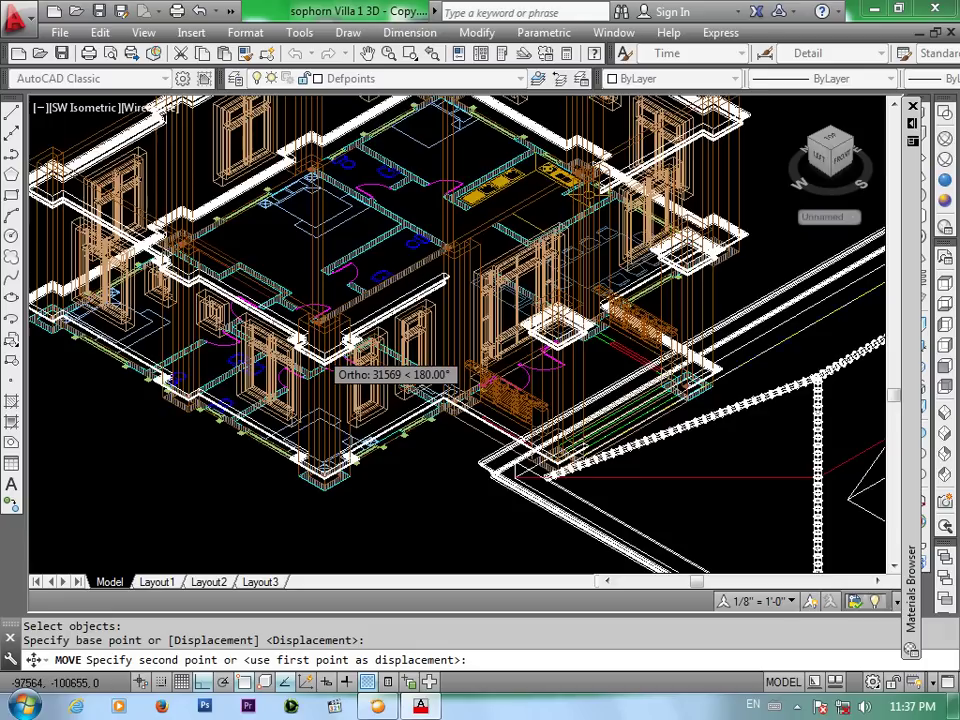
scroll(300, 347, up, 2)
scroll(288, 343, up, 1)
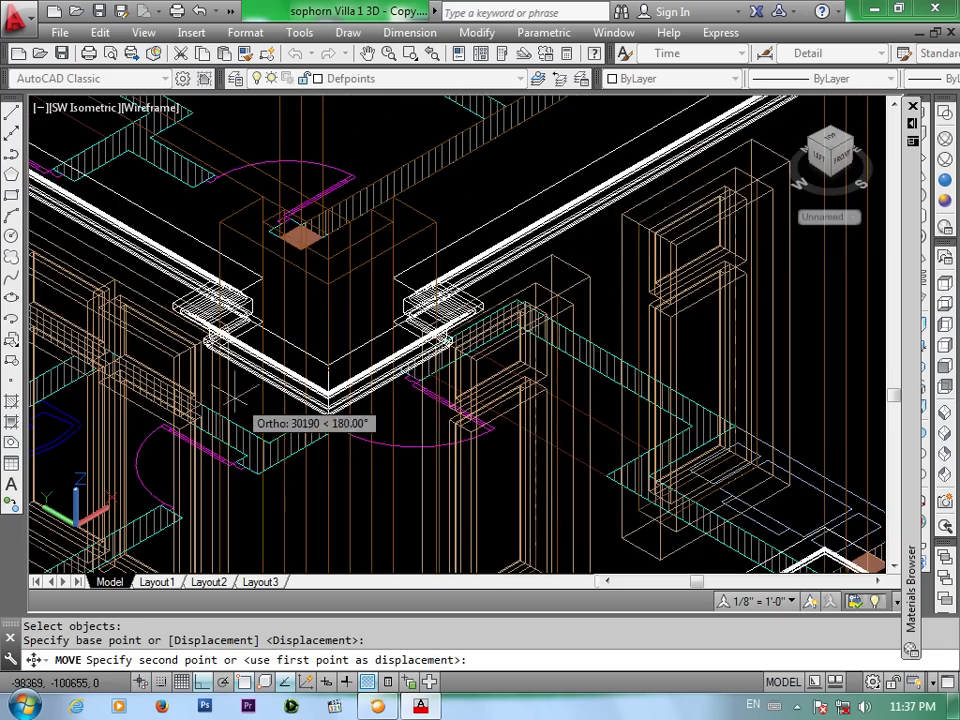
scroll(210, 386, down, 1)
scroll(205, 390, down, 1)
scroll(205, 390, down, 3)
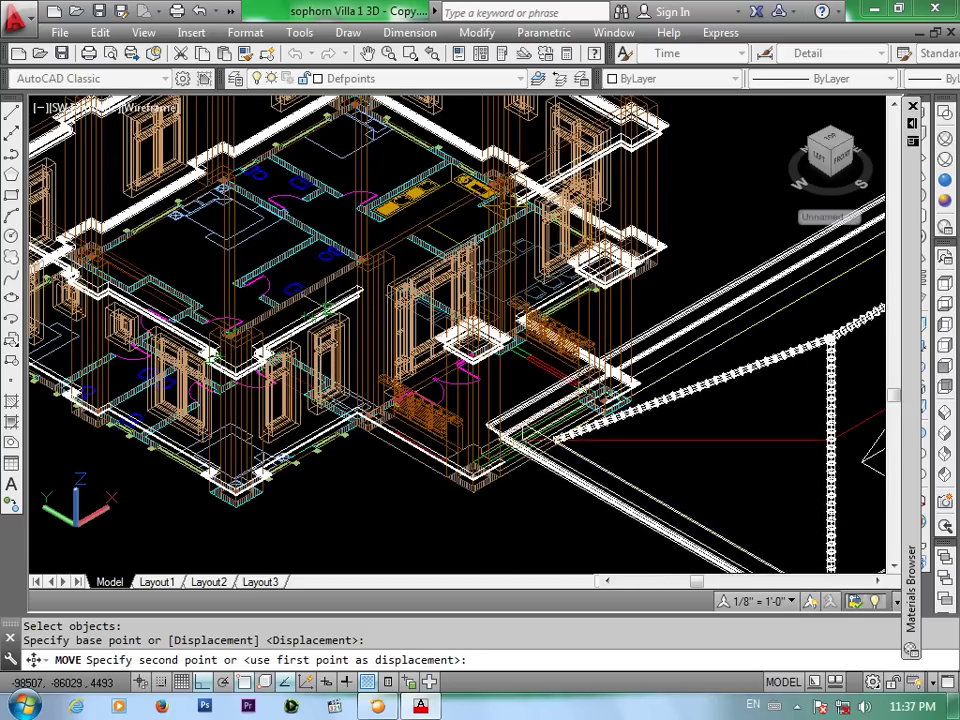
Cancel the unfinished move and select the wall ledge object at the corner
key(Escape)
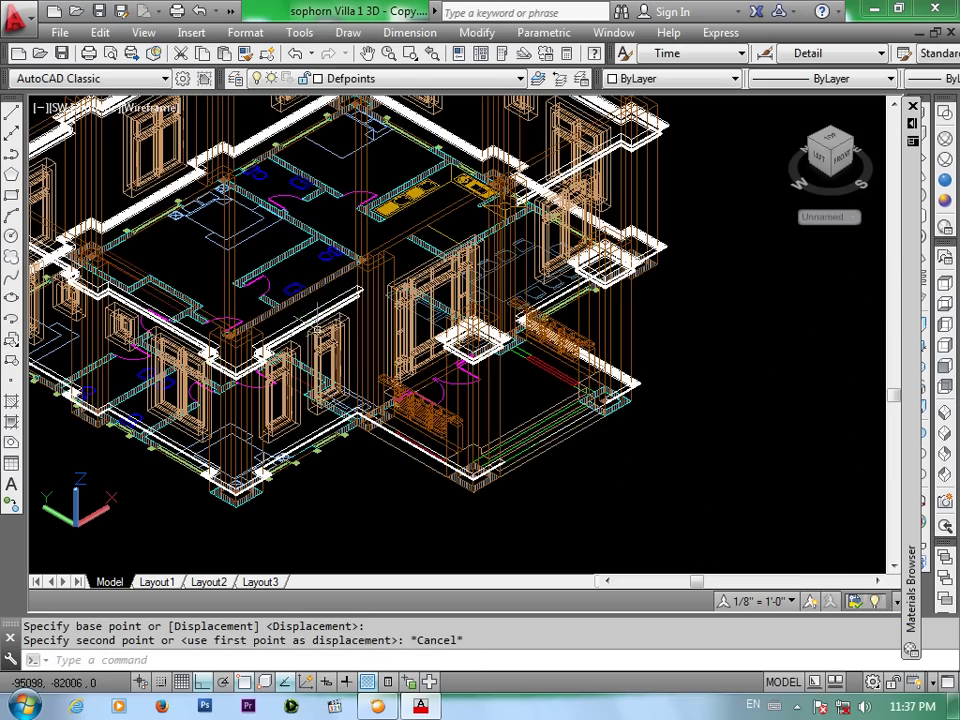
scroll(234, 243, up, 3)
scroll(267, 328, down, 5)
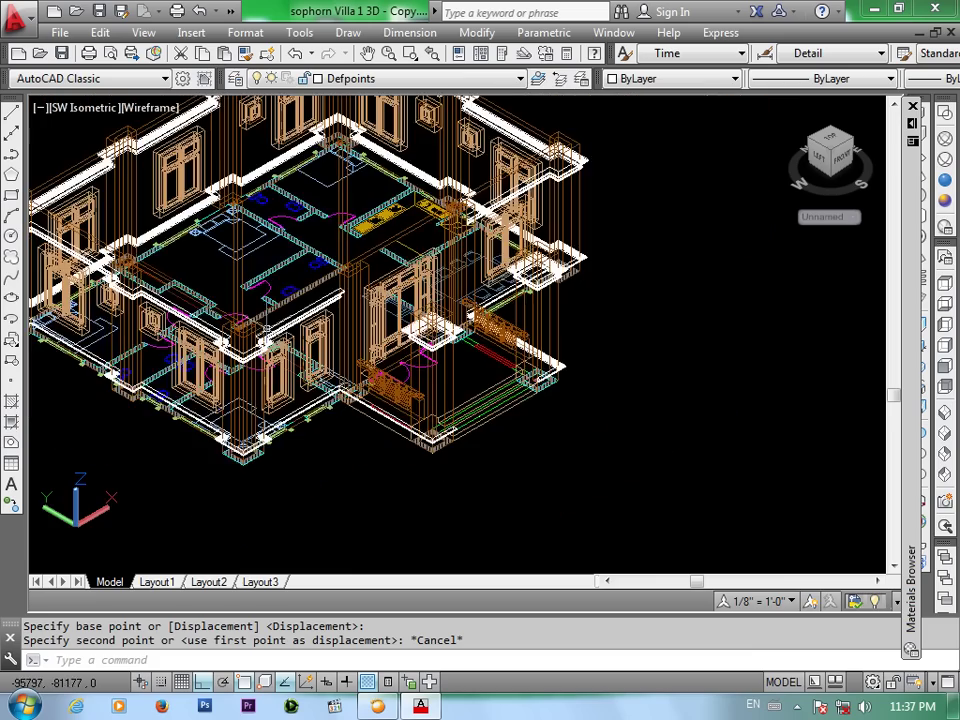
scroll(341, 372, down, 1)
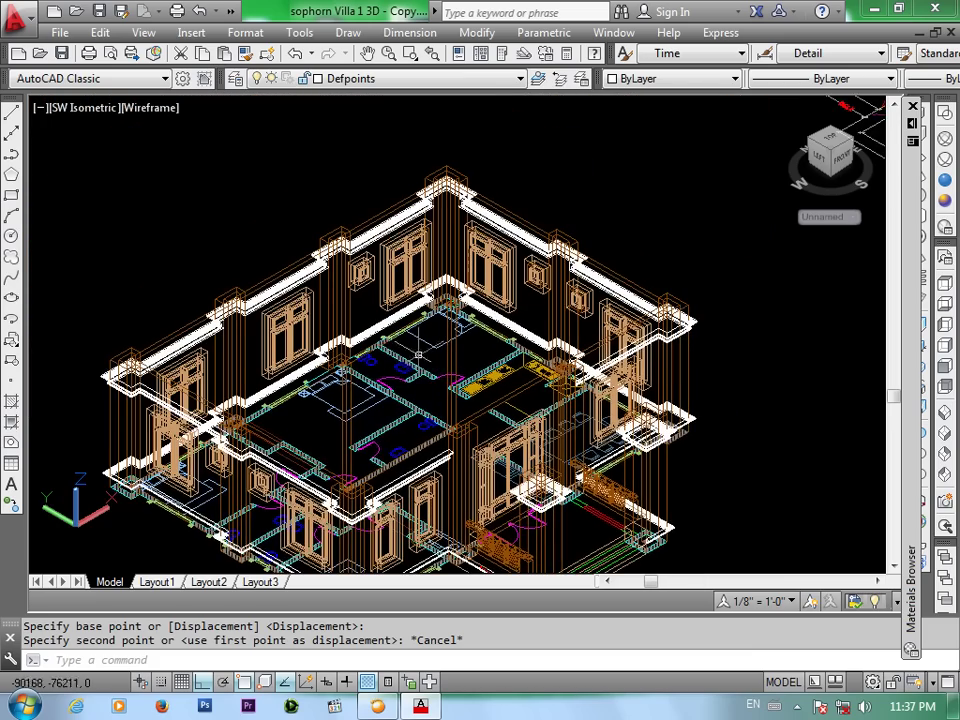
scroll(425, 340, up, 1)
scroll(230, 262, down, 1)
scroll(205, 300, up, 4)
scroll(196, 350, up, 1)
scroll(236, 321, up, 2)
scroll(242, 317, down, 1)
scroll(133, 355, down, 1)
scroll(200, 226, up, 1)
scroll(190, 222, up, 2)
scroll(240, 255, up, 2)
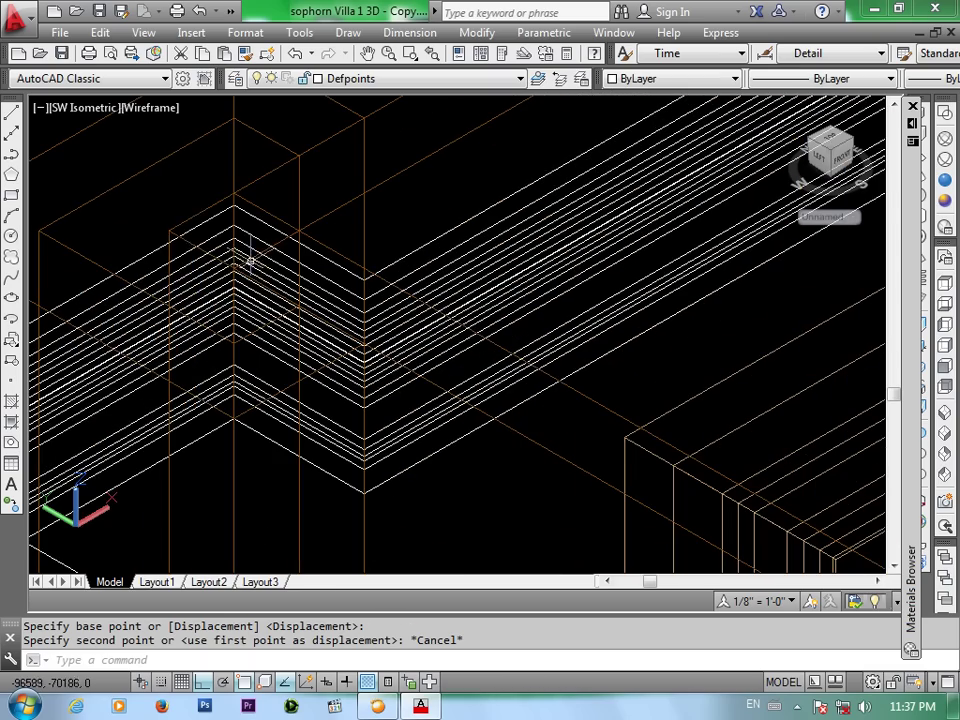
click(169, 233)
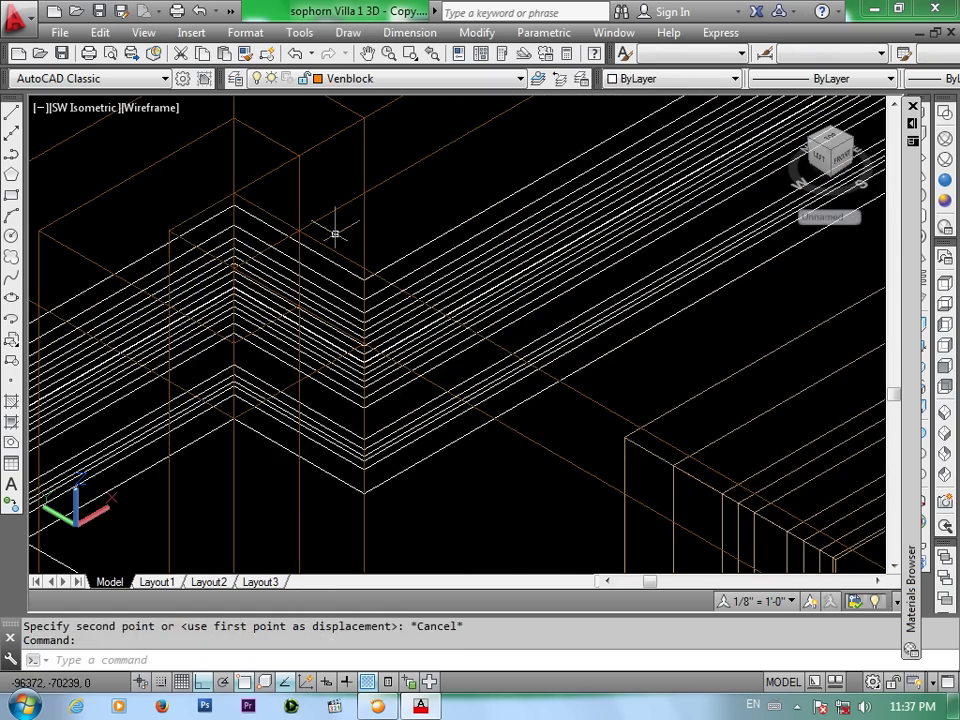
Start moving the separate roof block with M, using its corner endpoint as base point
key(Escape)
scroll(334, 231, down, 3)
scroll(334, 231, down, 2)
scroll(463, 225, down, 3)
middle_drag(880, 200, 490, 260)
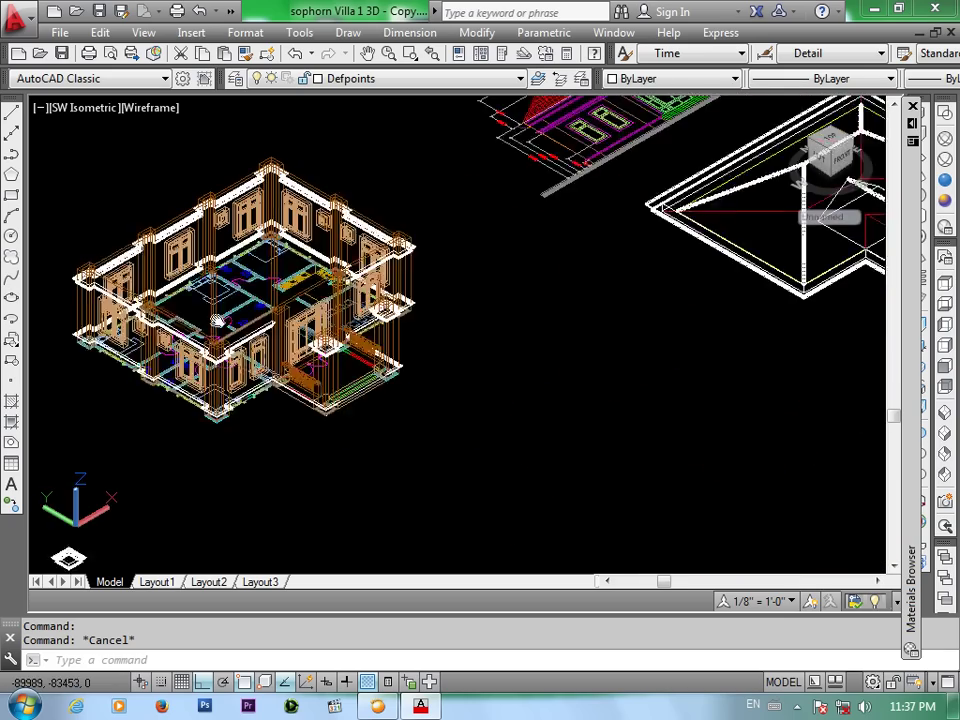
scroll(576, 208, up, 4)
scroll(523, 201, up, 2)
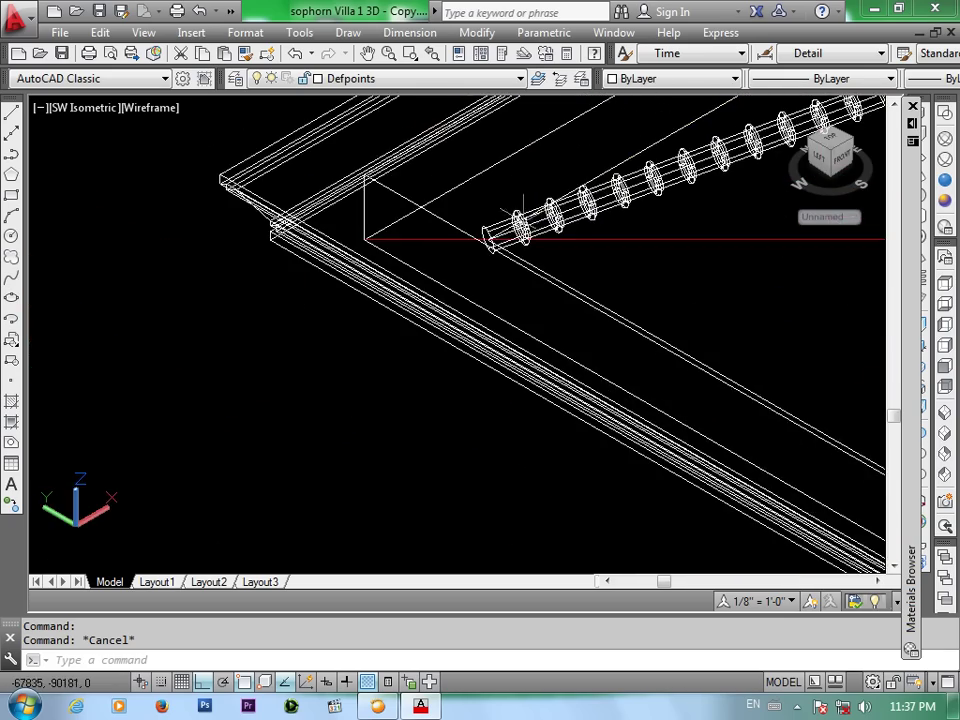
scroll(515, 242, down, 4)
scroll(505, 285, up, 1)
scroll(500, 285, up, 1)
scroll(513, 270, up, 2)
scroll(513, 270, up, 2)
scroll(500, 290, up, 1)
scroll(485, 315, up, 2)
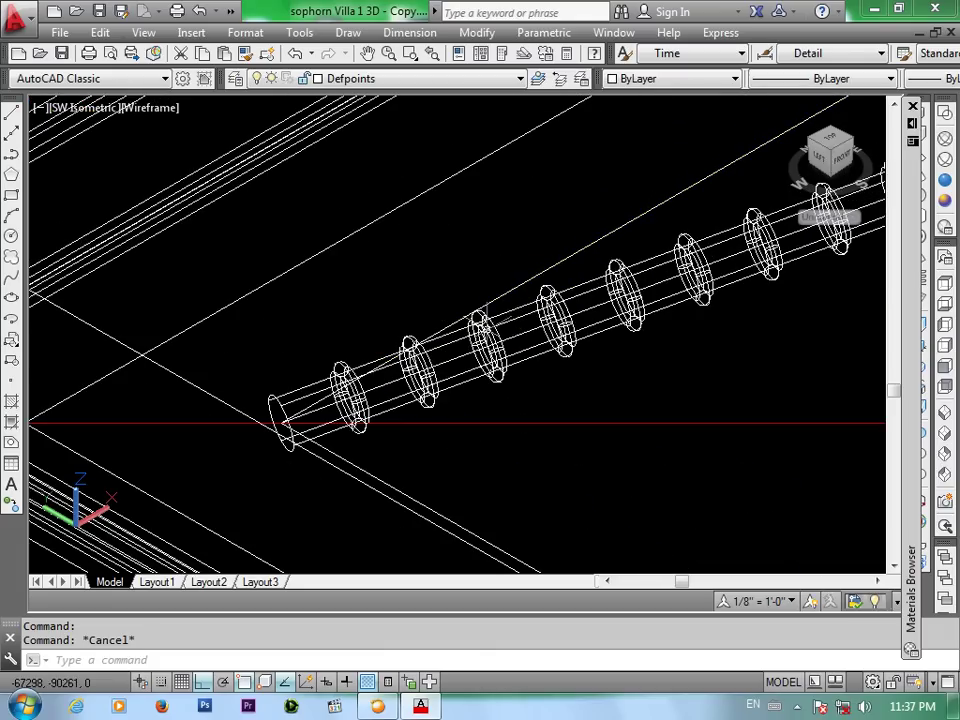
middle_drag(372, 426, 403, 350)
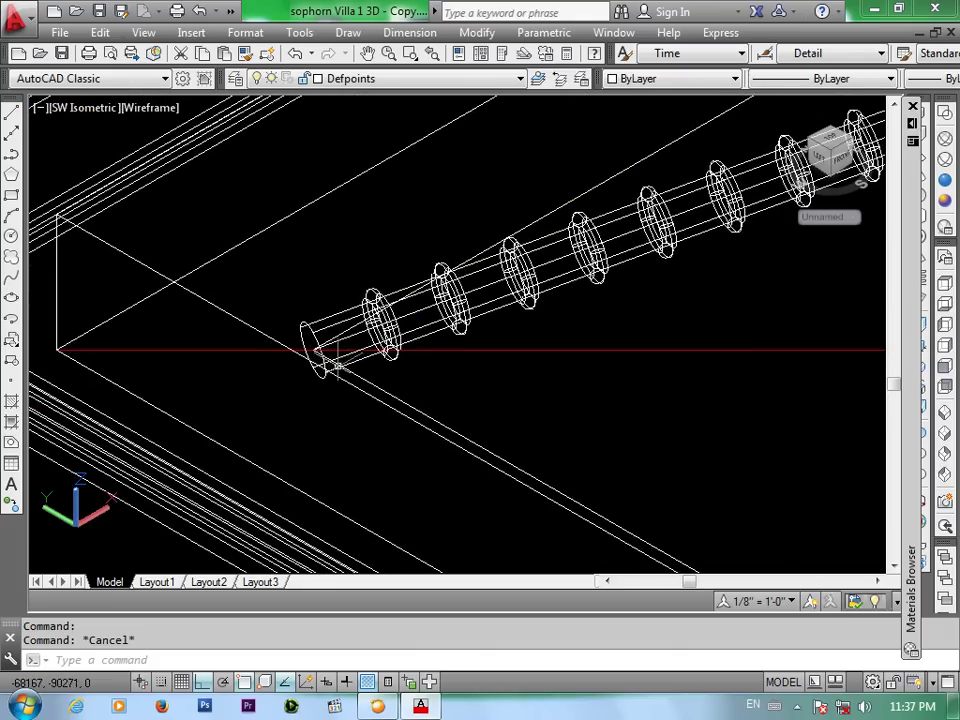
scroll(320, 355, up, 2)
scroll(300, 340, up, 2)
scroll(292, 324, up, 2)
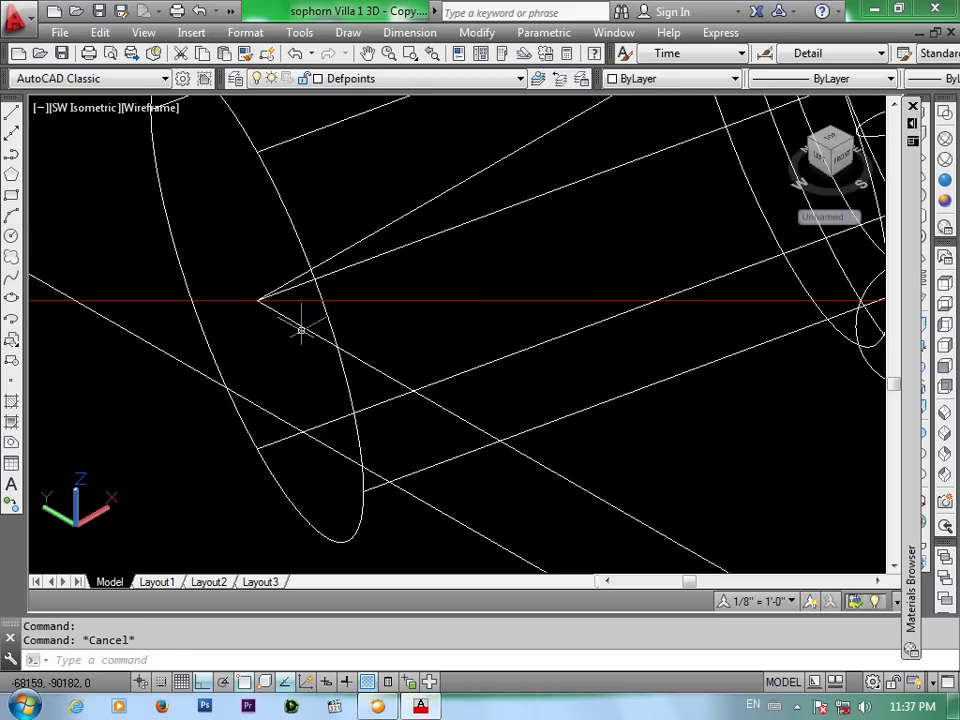
text(m)
key(Return)
click(316, 279)
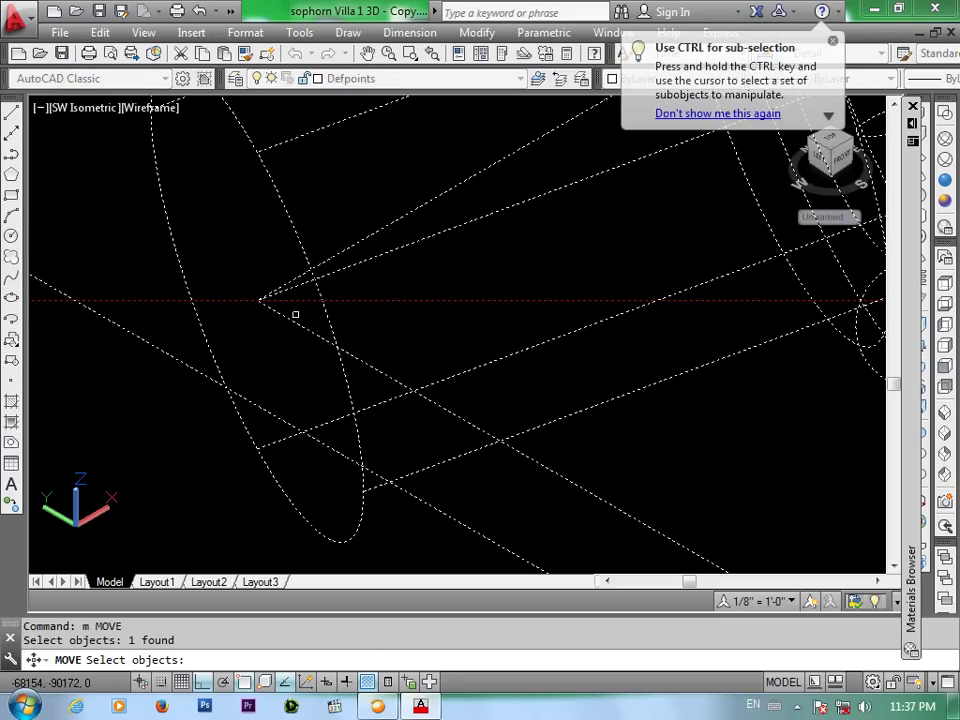
key(Return)
click(256, 300)
Drop the roof corner onto the villa's wall ledge corner endpoint
scroll(270, 304, down, 2)
scroll(272, 304, down, 2)
scroll(272, 304, down, 2)
scroll(272, 304, down, 2)
scroll(272, 304, down, 2)
scroll(272, 304, down, 2)
scroll(272, 304, down, 1)
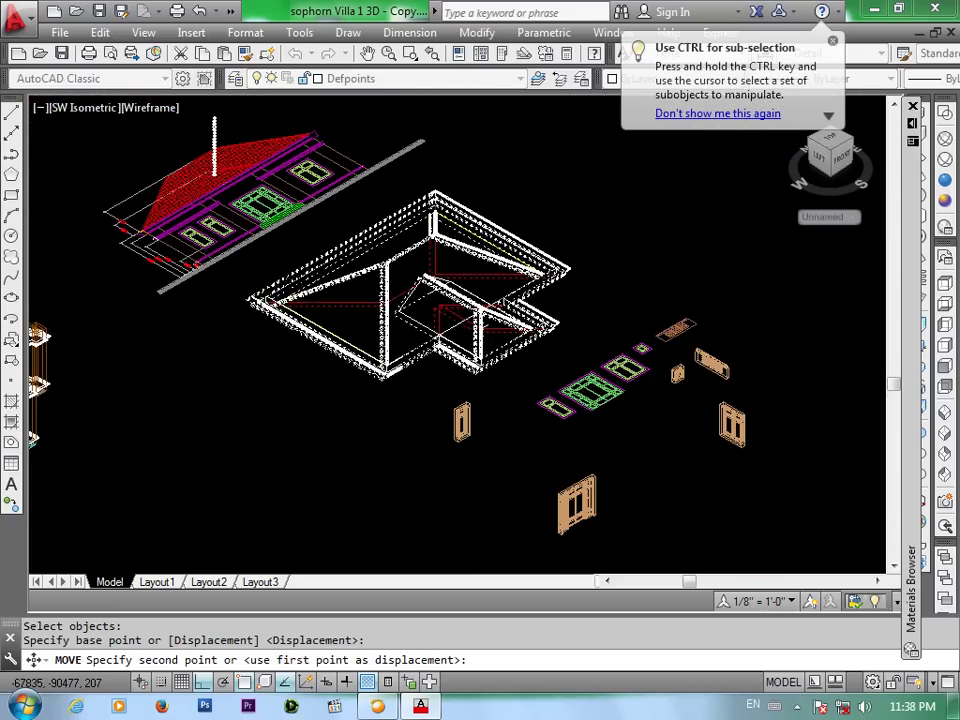
scroll(274, 302, down, 2)
scroll(274, 302, down, 2)
middle_drag(75, 330, 352, 298)
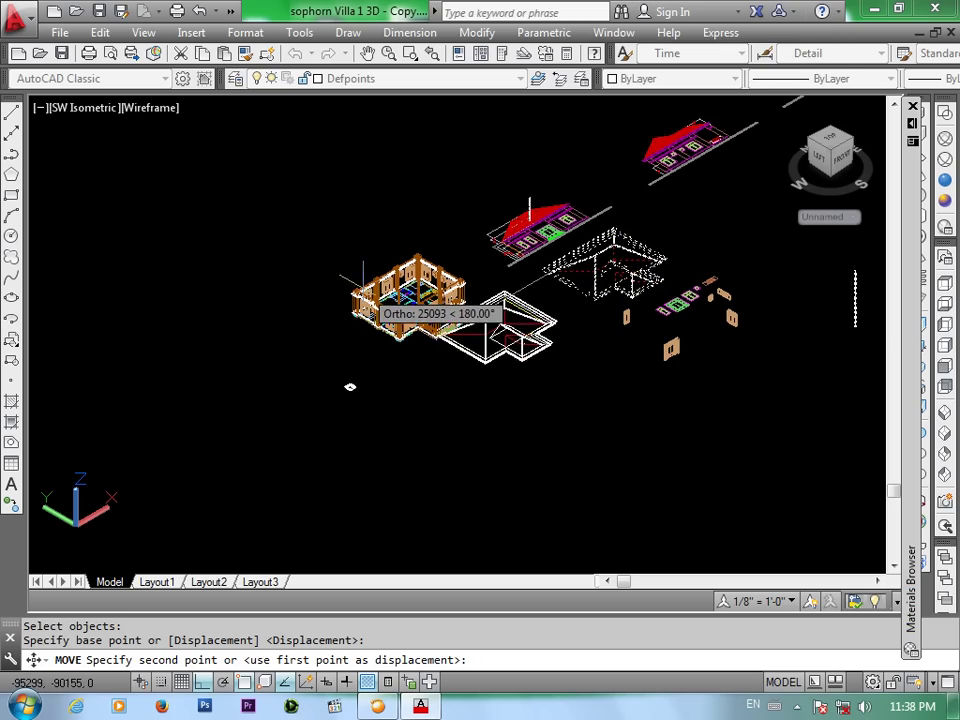
scroll(362, 290, up, 1)
scroll(364, 288, up, 2)
scroll(365, 295, up, 2)
scroll(350, 298, up, 2)
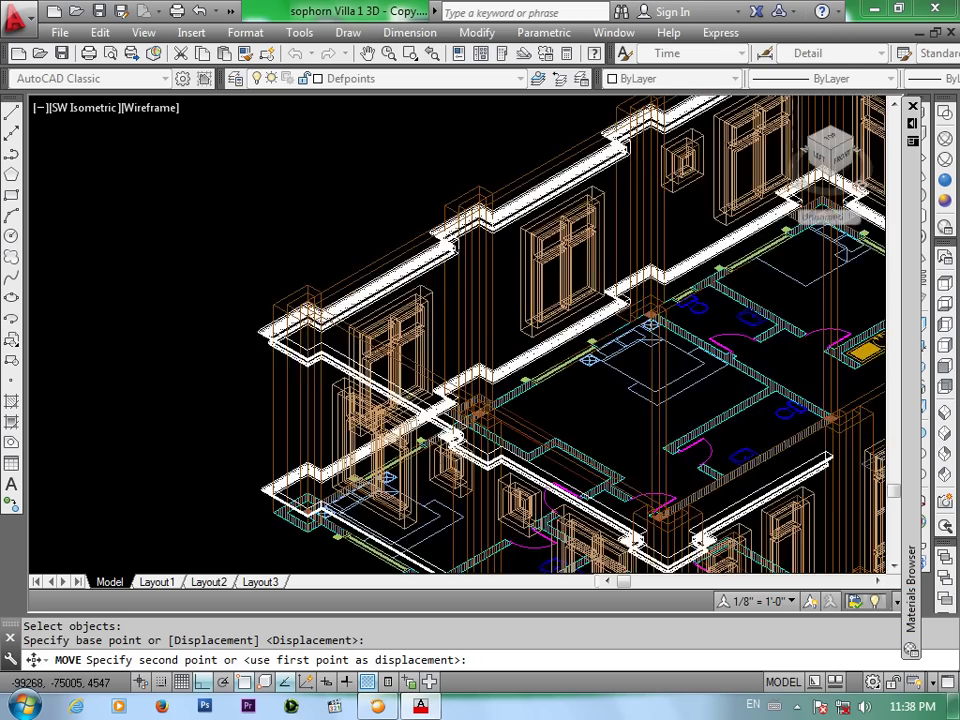
scroll(324, 301, up, 2)
scroll(330, 270, up, 1)
scroll(355, 245, up, 1)
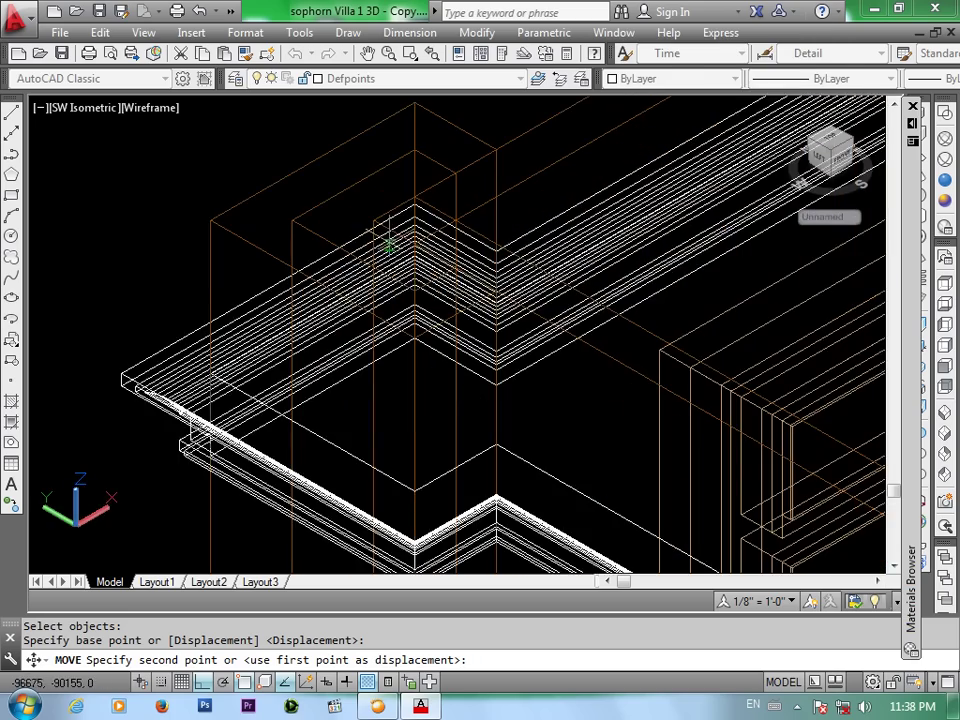
scroll(370, 215, up, 2)
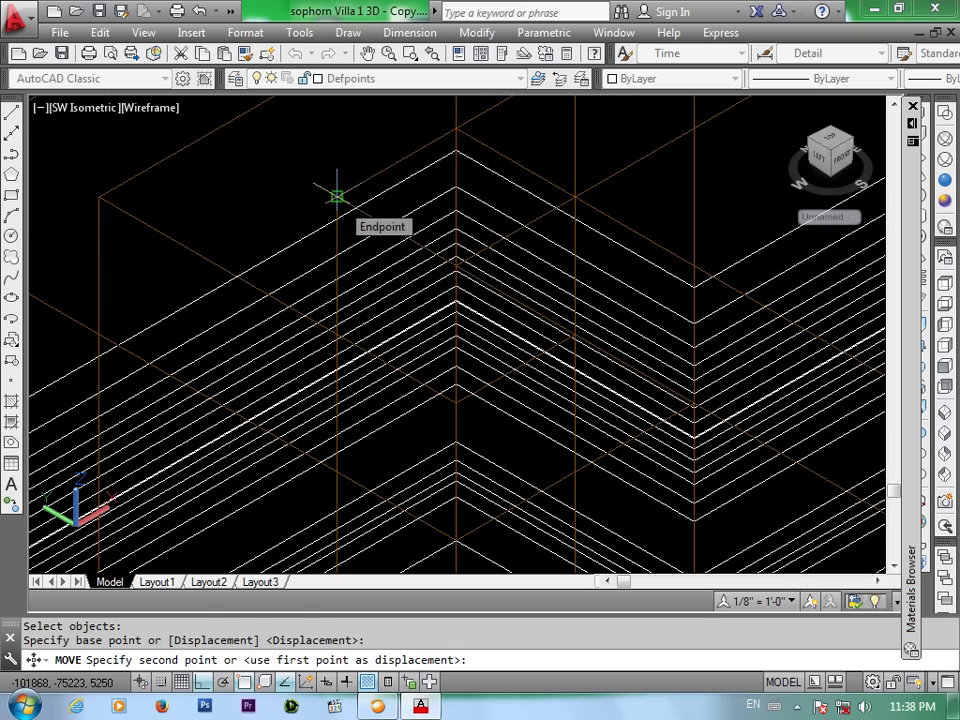
click(337, 196)
scroll(337, 196, down, 2)
scroll(337, 196, down, 2)
scroll(337, 196, down, 2)
scroll(337, 196, down, 2)
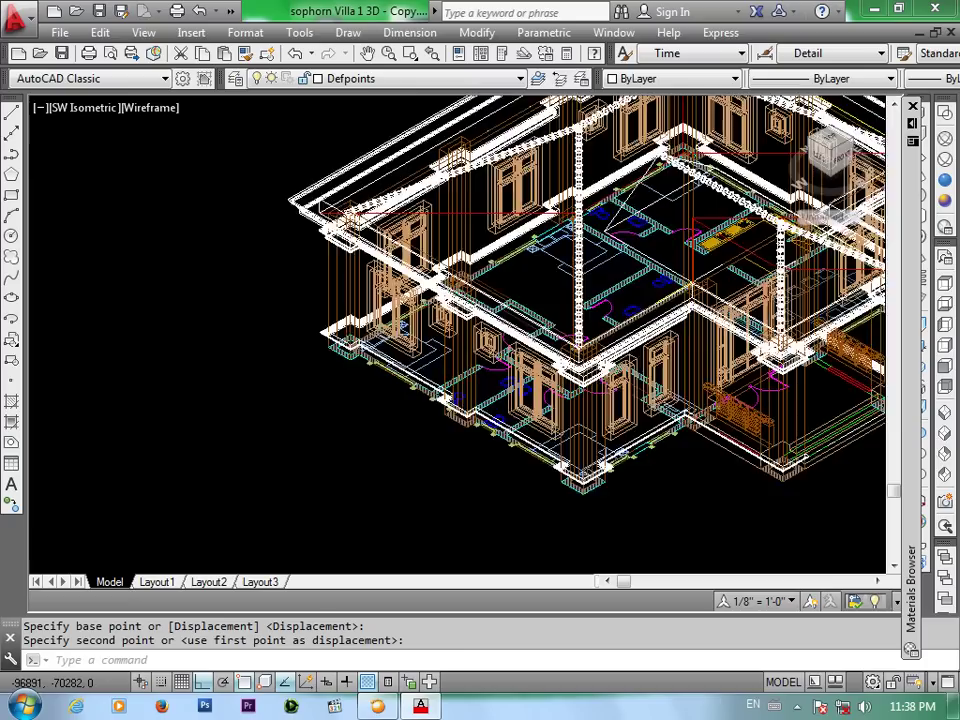
scroll(345, 210, down, 2)
Switch to the Realistic visual style and centre the shaded roofed house
click(945, 181)
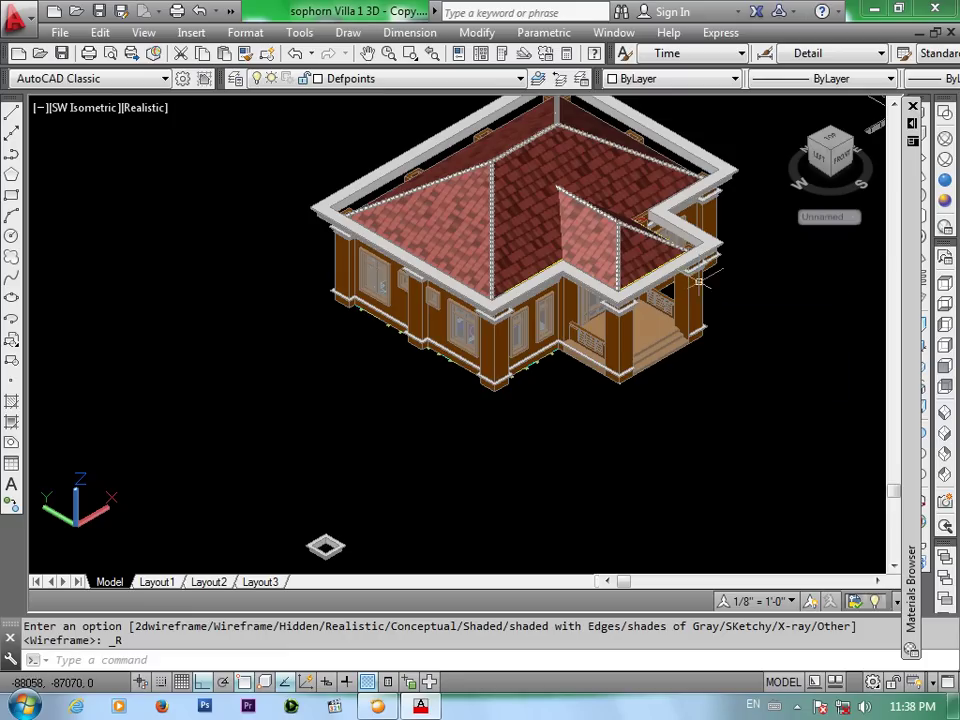
scroll(635, 303, up, 2)
scroll(645, 285, up, 2)
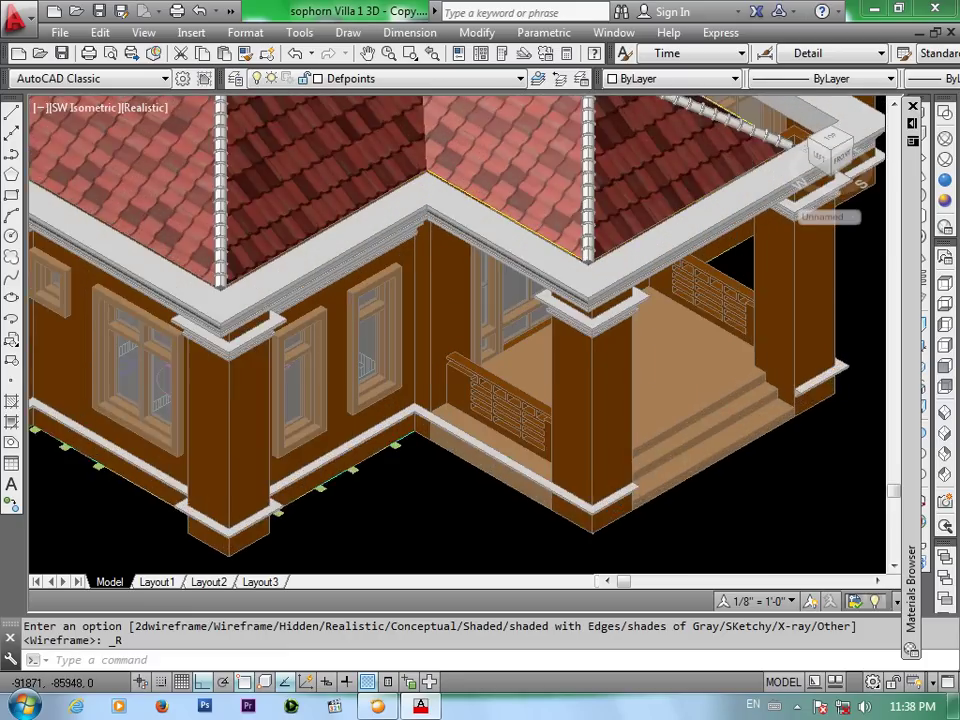
scroll(660, 255, up, 2)
scroll(664, 245, down, 2)
scroll(664, 245, down, 2)
scroll(665, 246, down, 2)
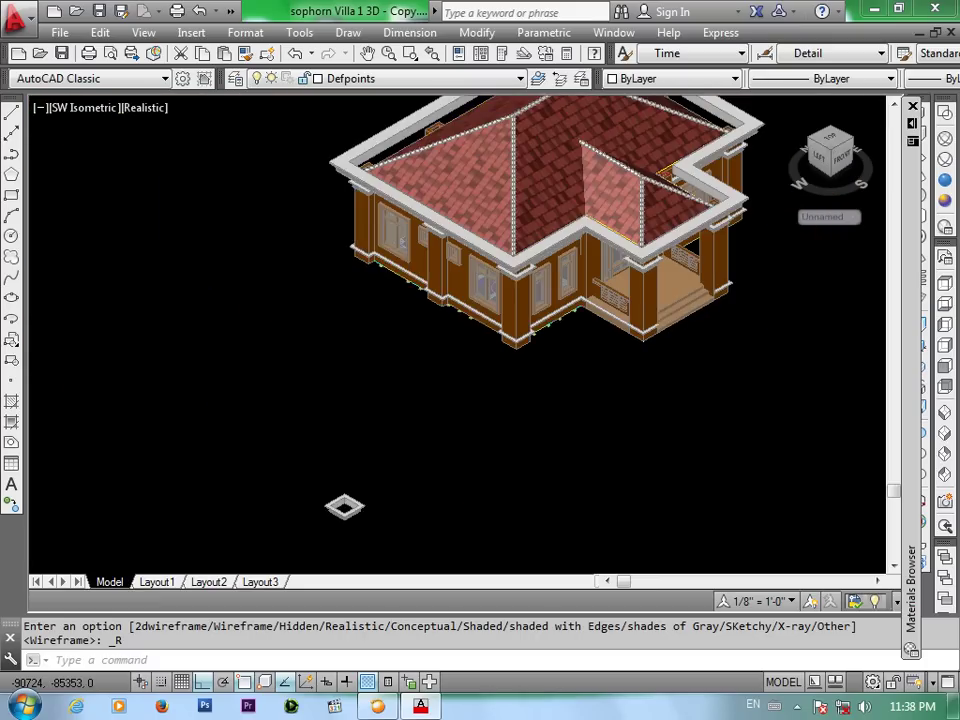
scroll(667, 248, down, 1)
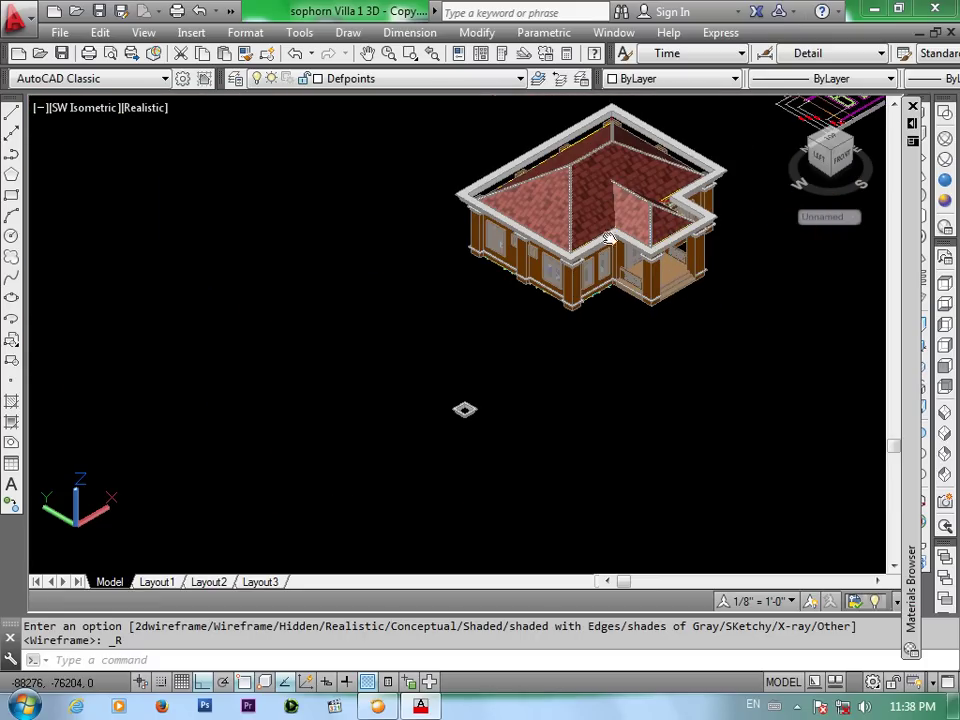
middle_drag(614, 210, 592, 359)
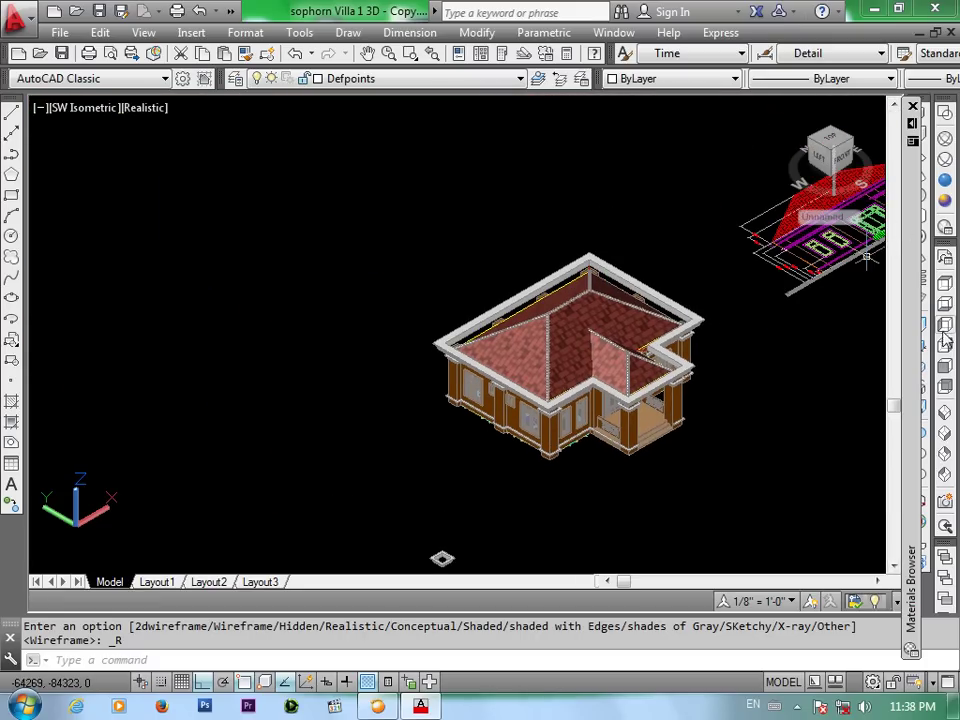
Change to the Top view and inspect the hip roof plan
click(946, 284)
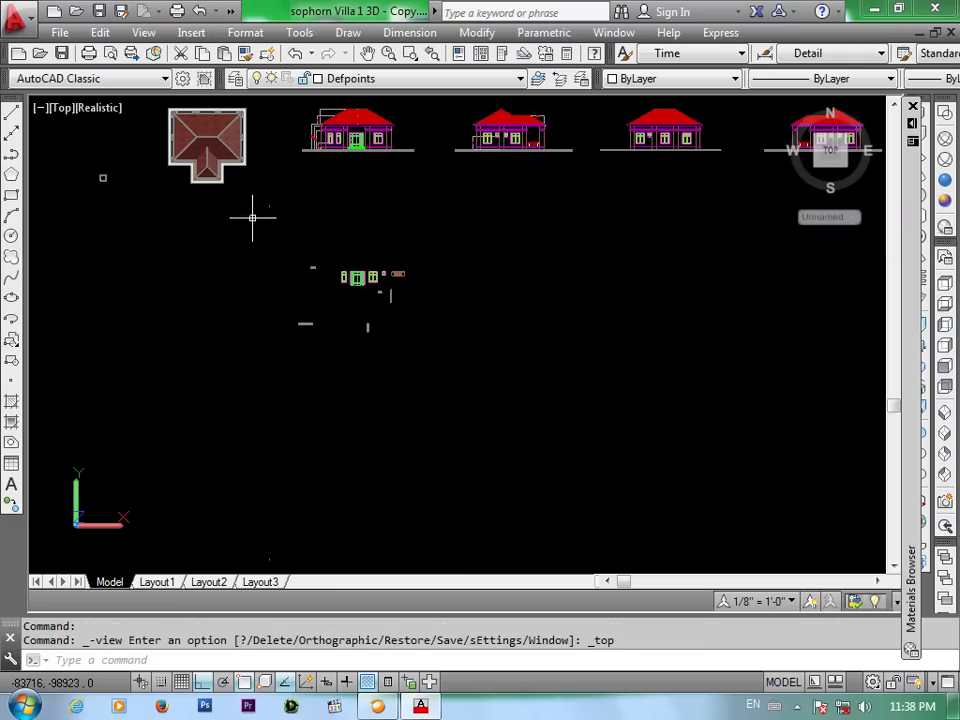
middle_drag(269, 290, 376, 451)
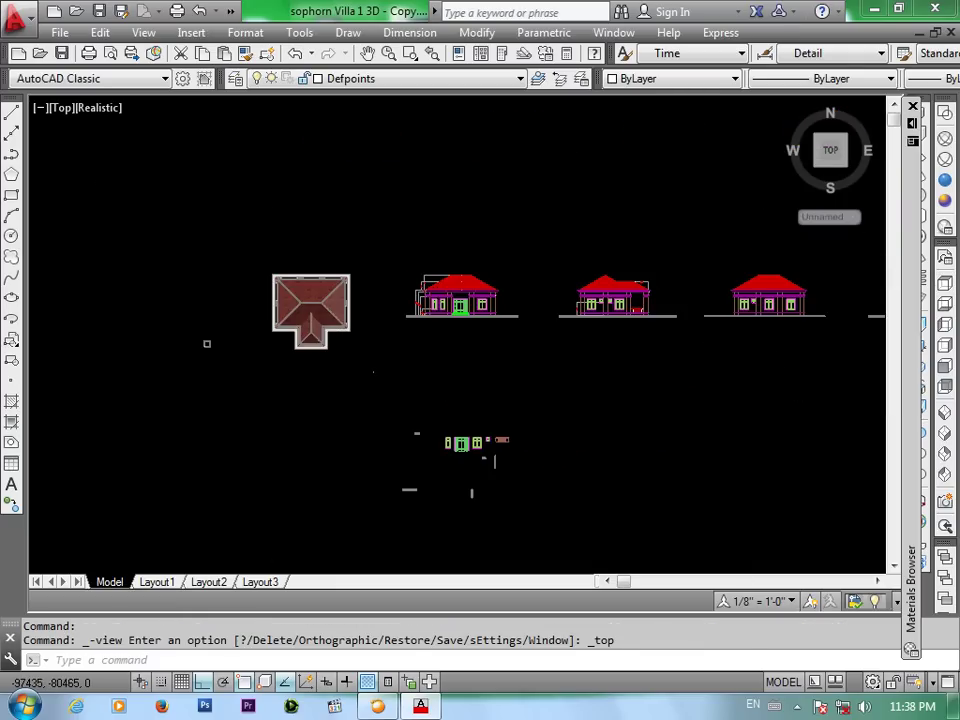
scroll(306, 286, up, 2)
scroll(297, 282, up, 1)
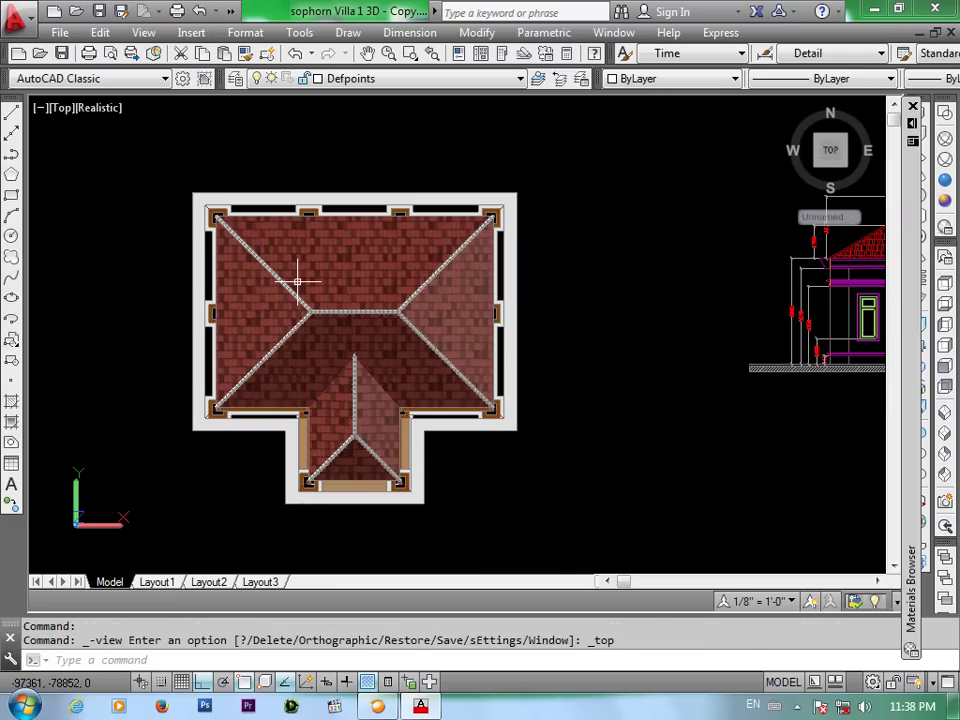
scroll(297, 282, up, 2)
mouse_move(297, 282)
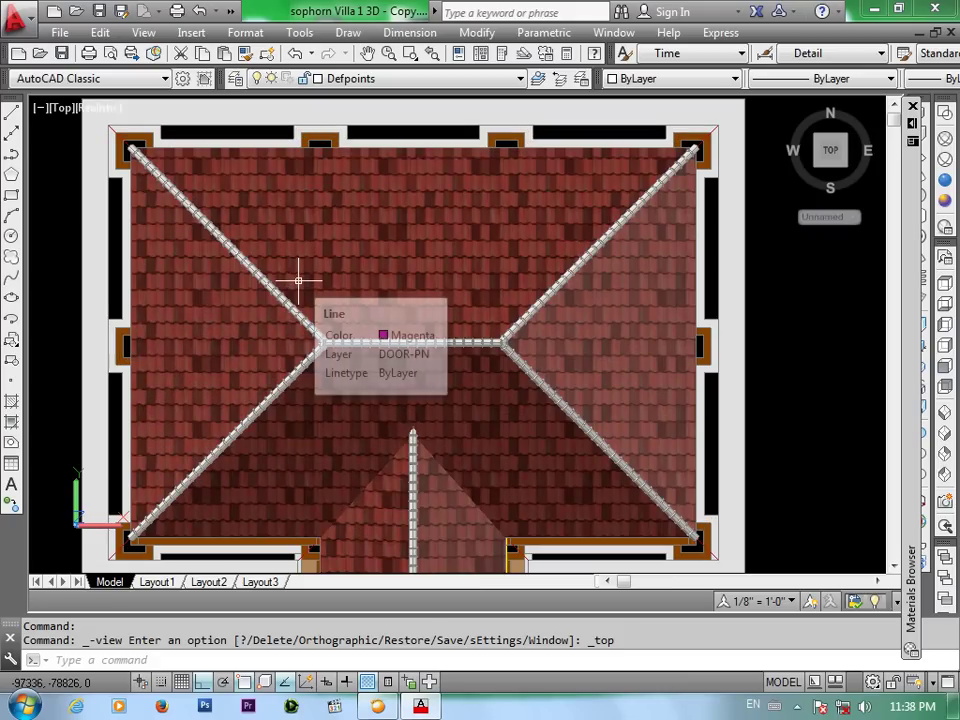
scroll(315, 292, down, 2)
scroll(304, 280, down, 2)
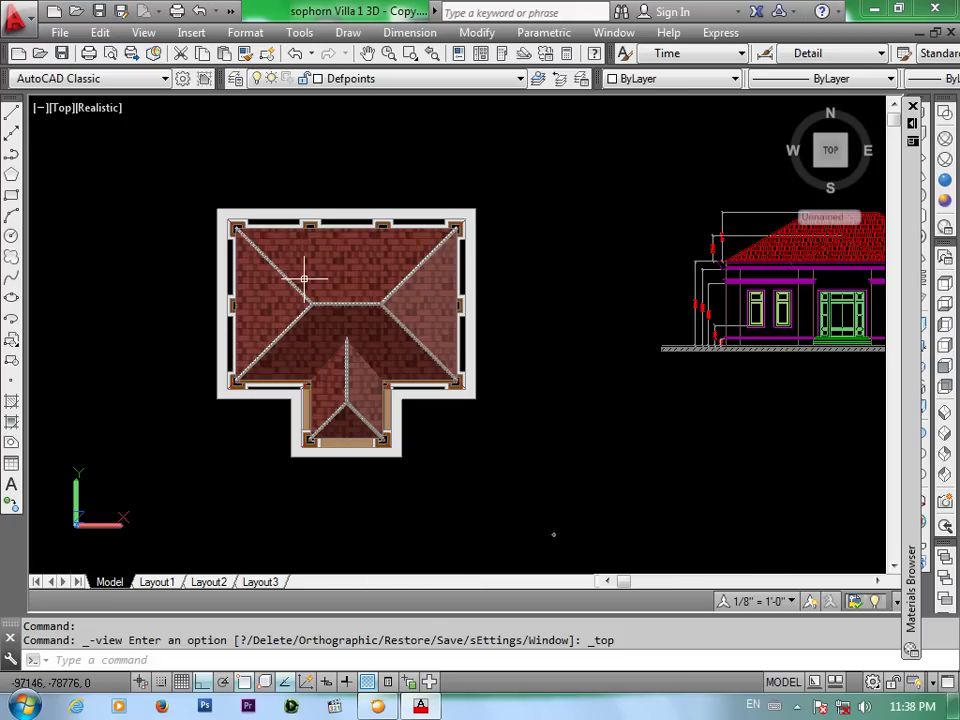